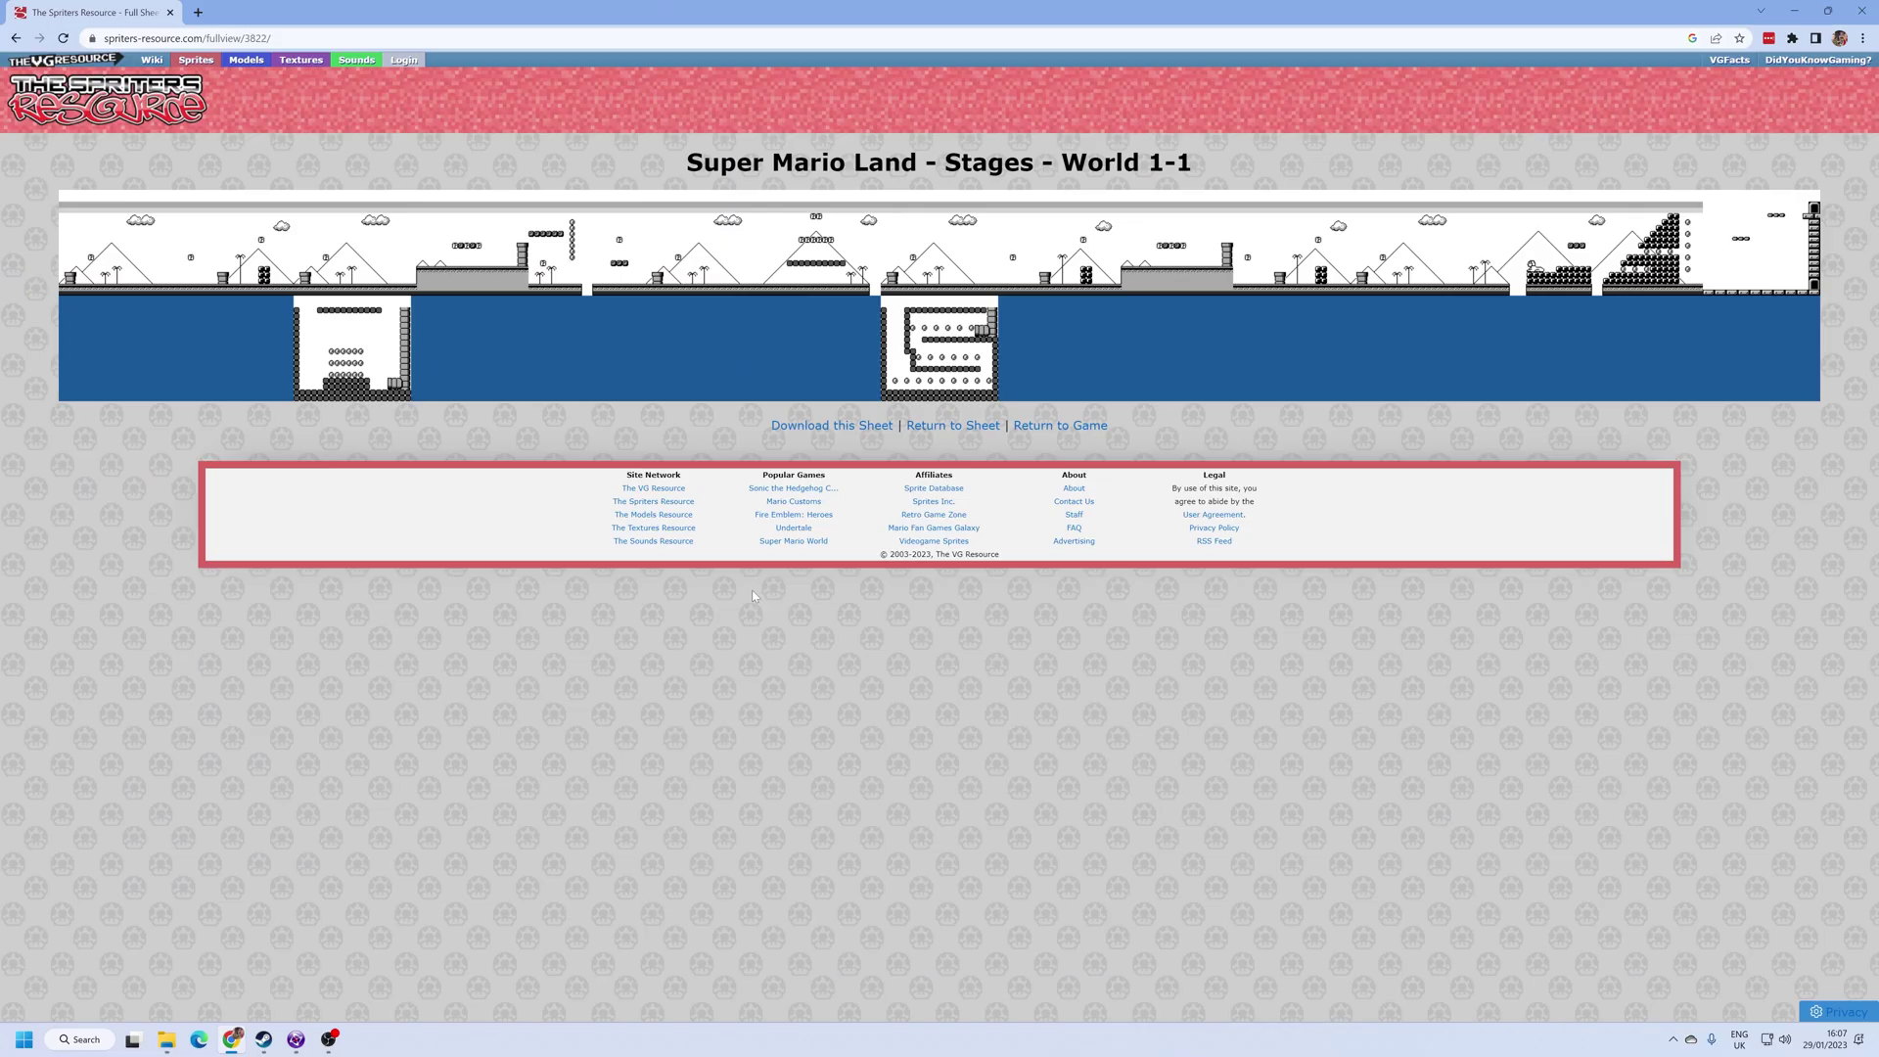
Step: Download the World 1-1 stage sheet PNG and check it in the image viewer before closing
{"action": "key", "text": "F11"}
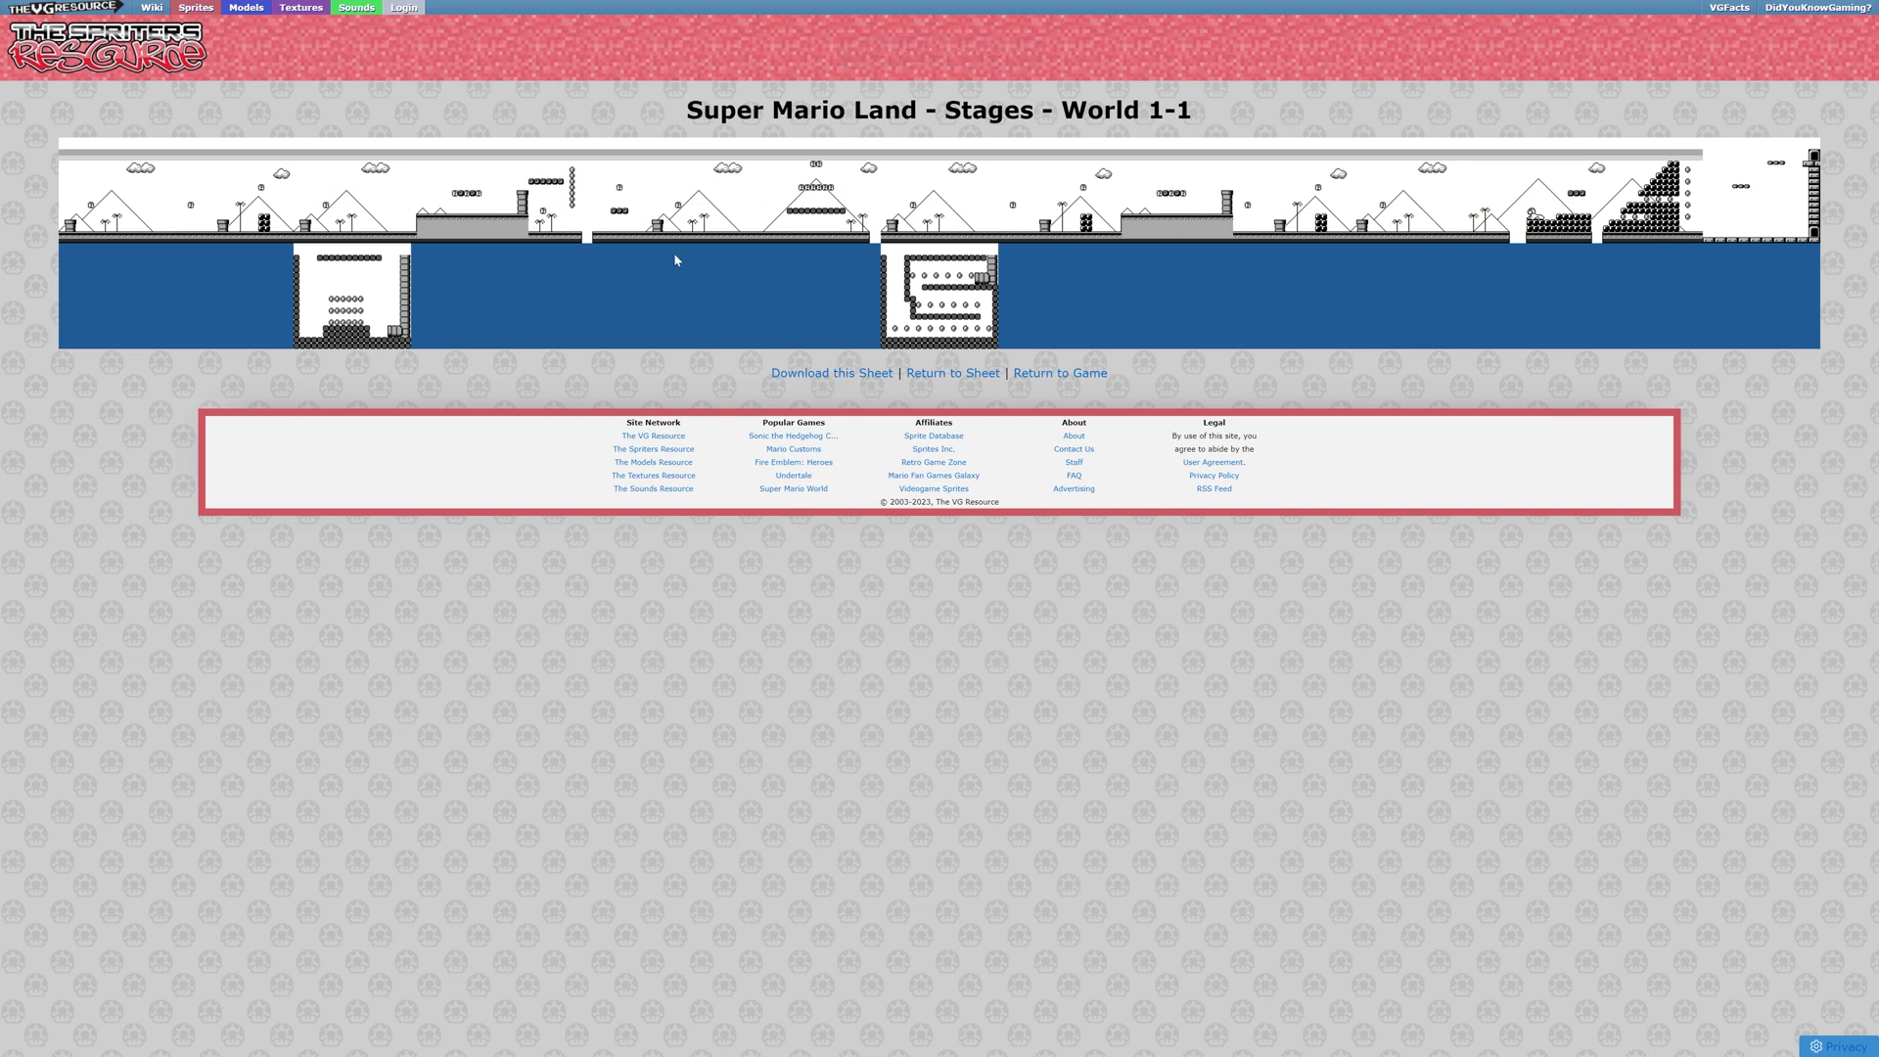
{"action": "left_click", "coordinate": [831, 373]}
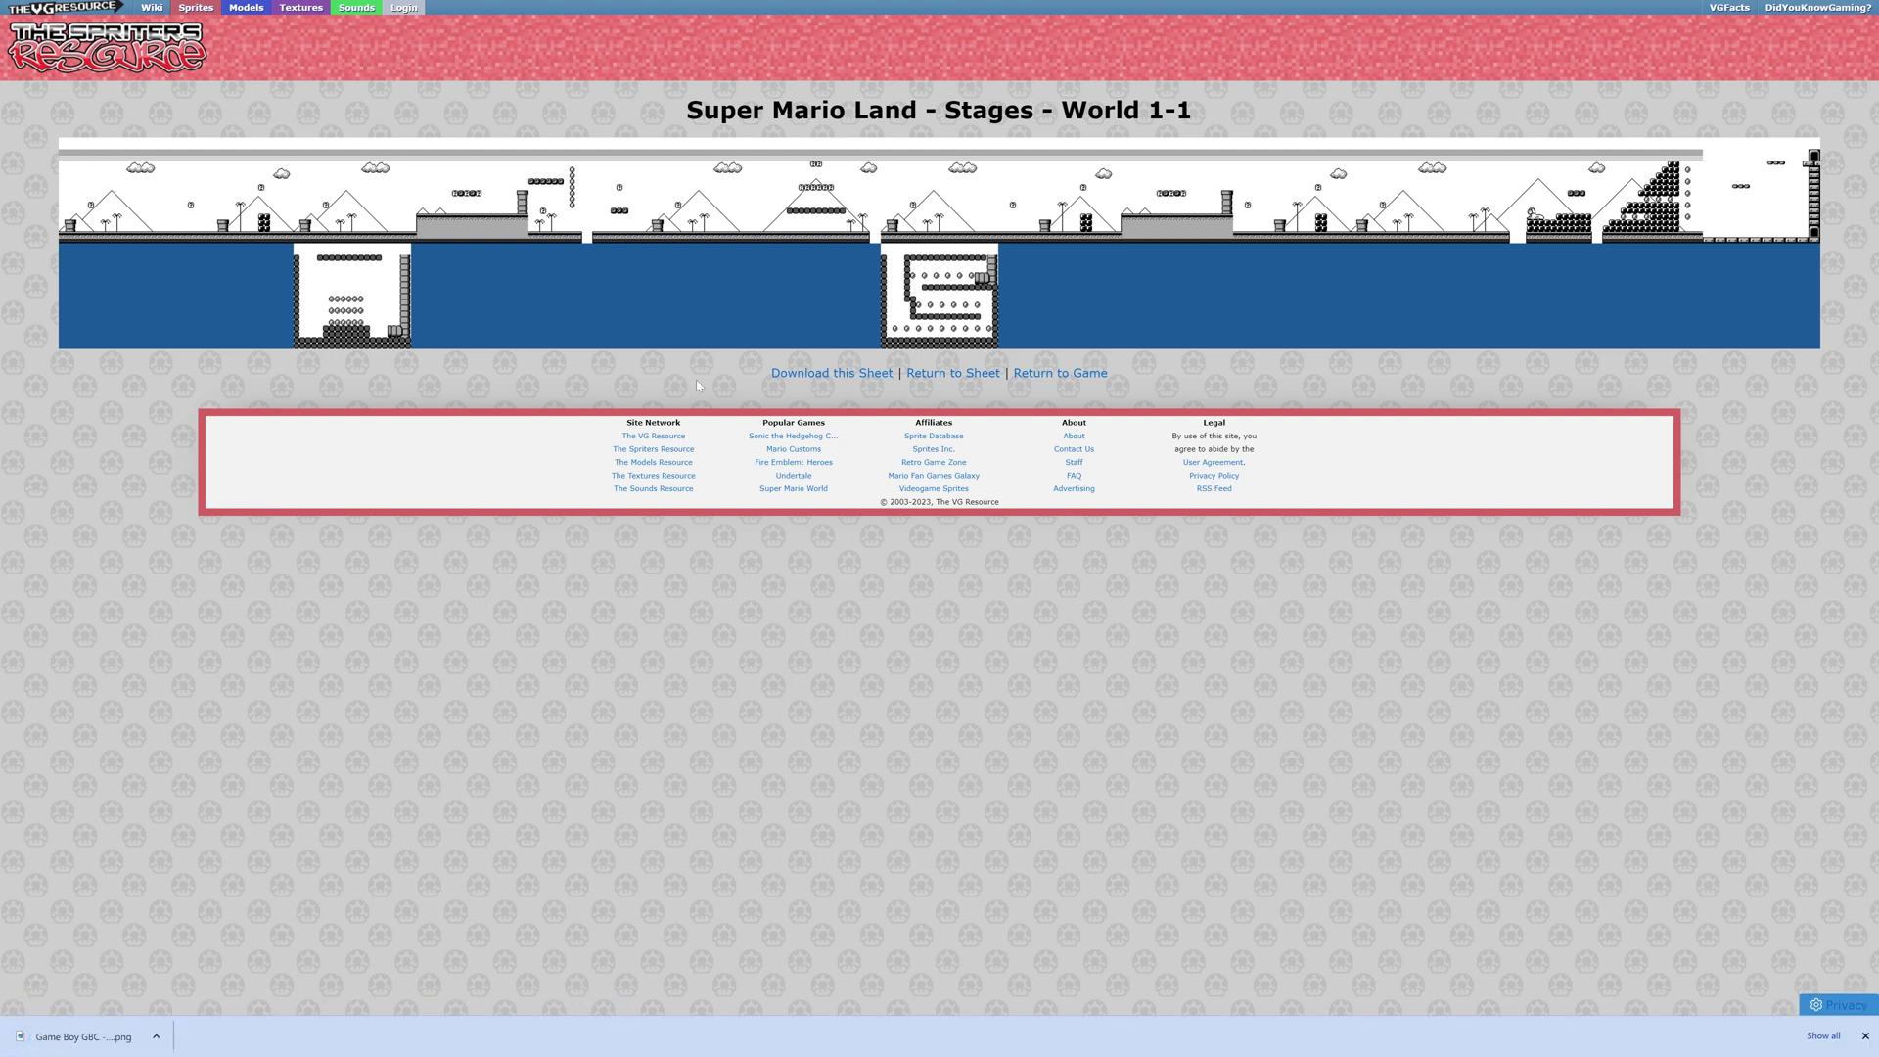
{"action": "left_click", "coordinate": [73, 1036]}
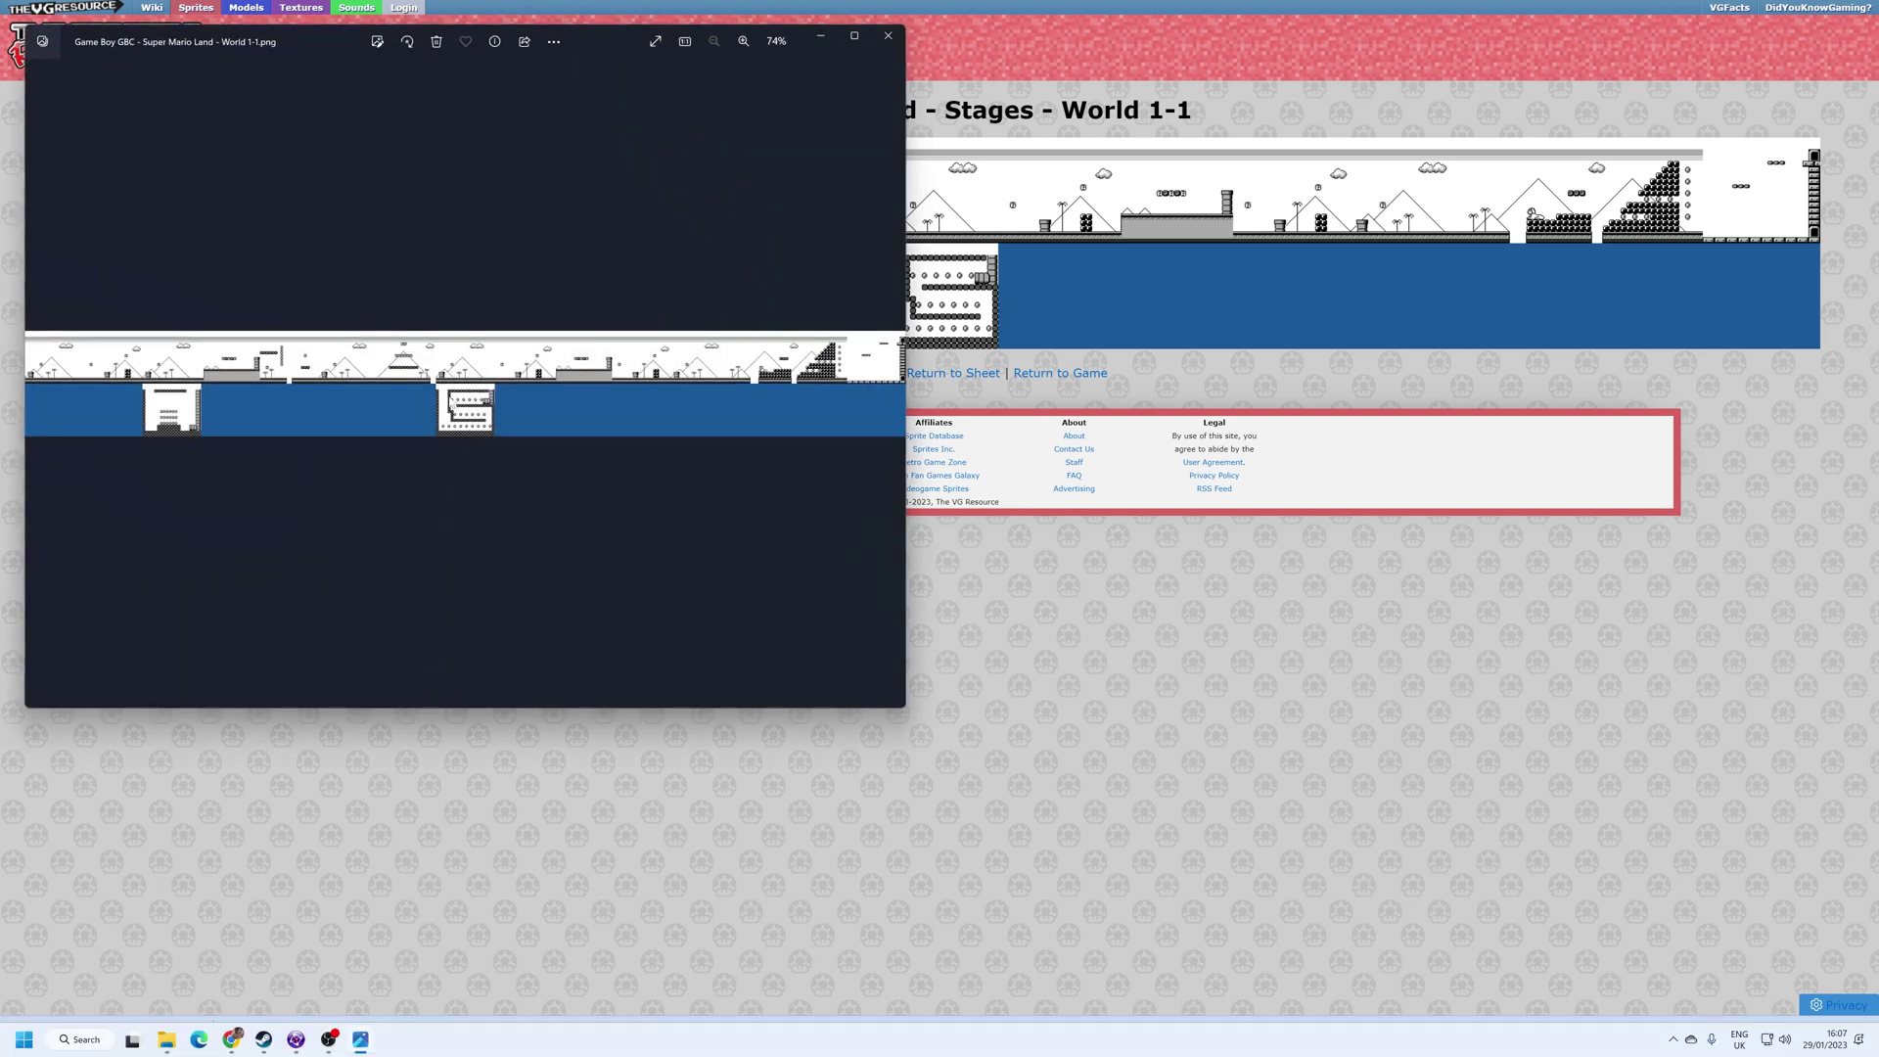
{"action": "scroll", "coordinate": [449, 410], "scroll_direction": "up", "scroll_amount": 1}
{"action": "scroll", "coordinate": [450, 410], "scroll_direction": "up", "scroll_amount": 1}
{"action": "scroll", "coordinate": [449, 410], "scroll_direction": "up", "scroll_amount": 1}
{"action": "scroll", "coordinate": [843, 395], "scroll_direction": "up", "scroll_amount": 1}
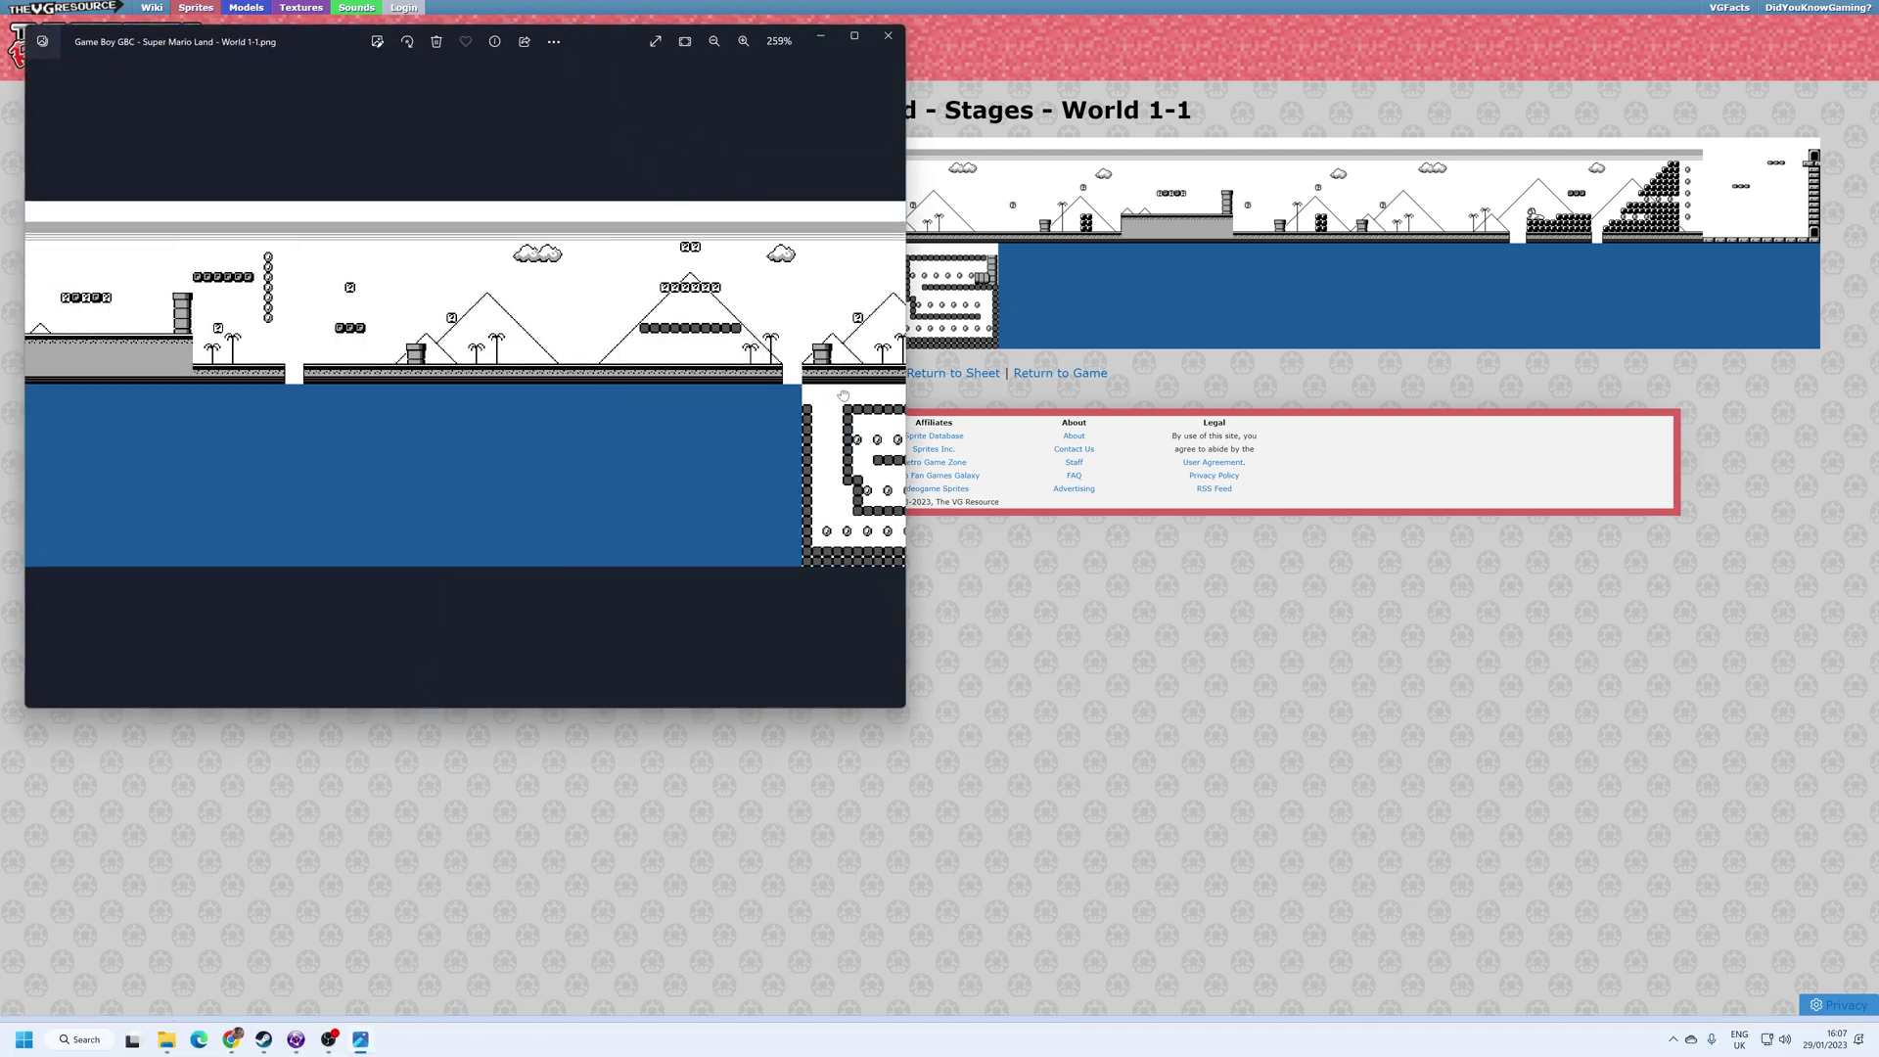
{"action": "mouse_move", "coordinate": [843, 395]}
{"action": "left_mouse_down"}
{"action": "mouse_move", "coordinate": [616, 404]}
{"action": "mouse_move", "coordinate": [794, 403]}
{"action": "left_mouse_up"}
{"action": "left_click", "coordinate": [887, 33]}
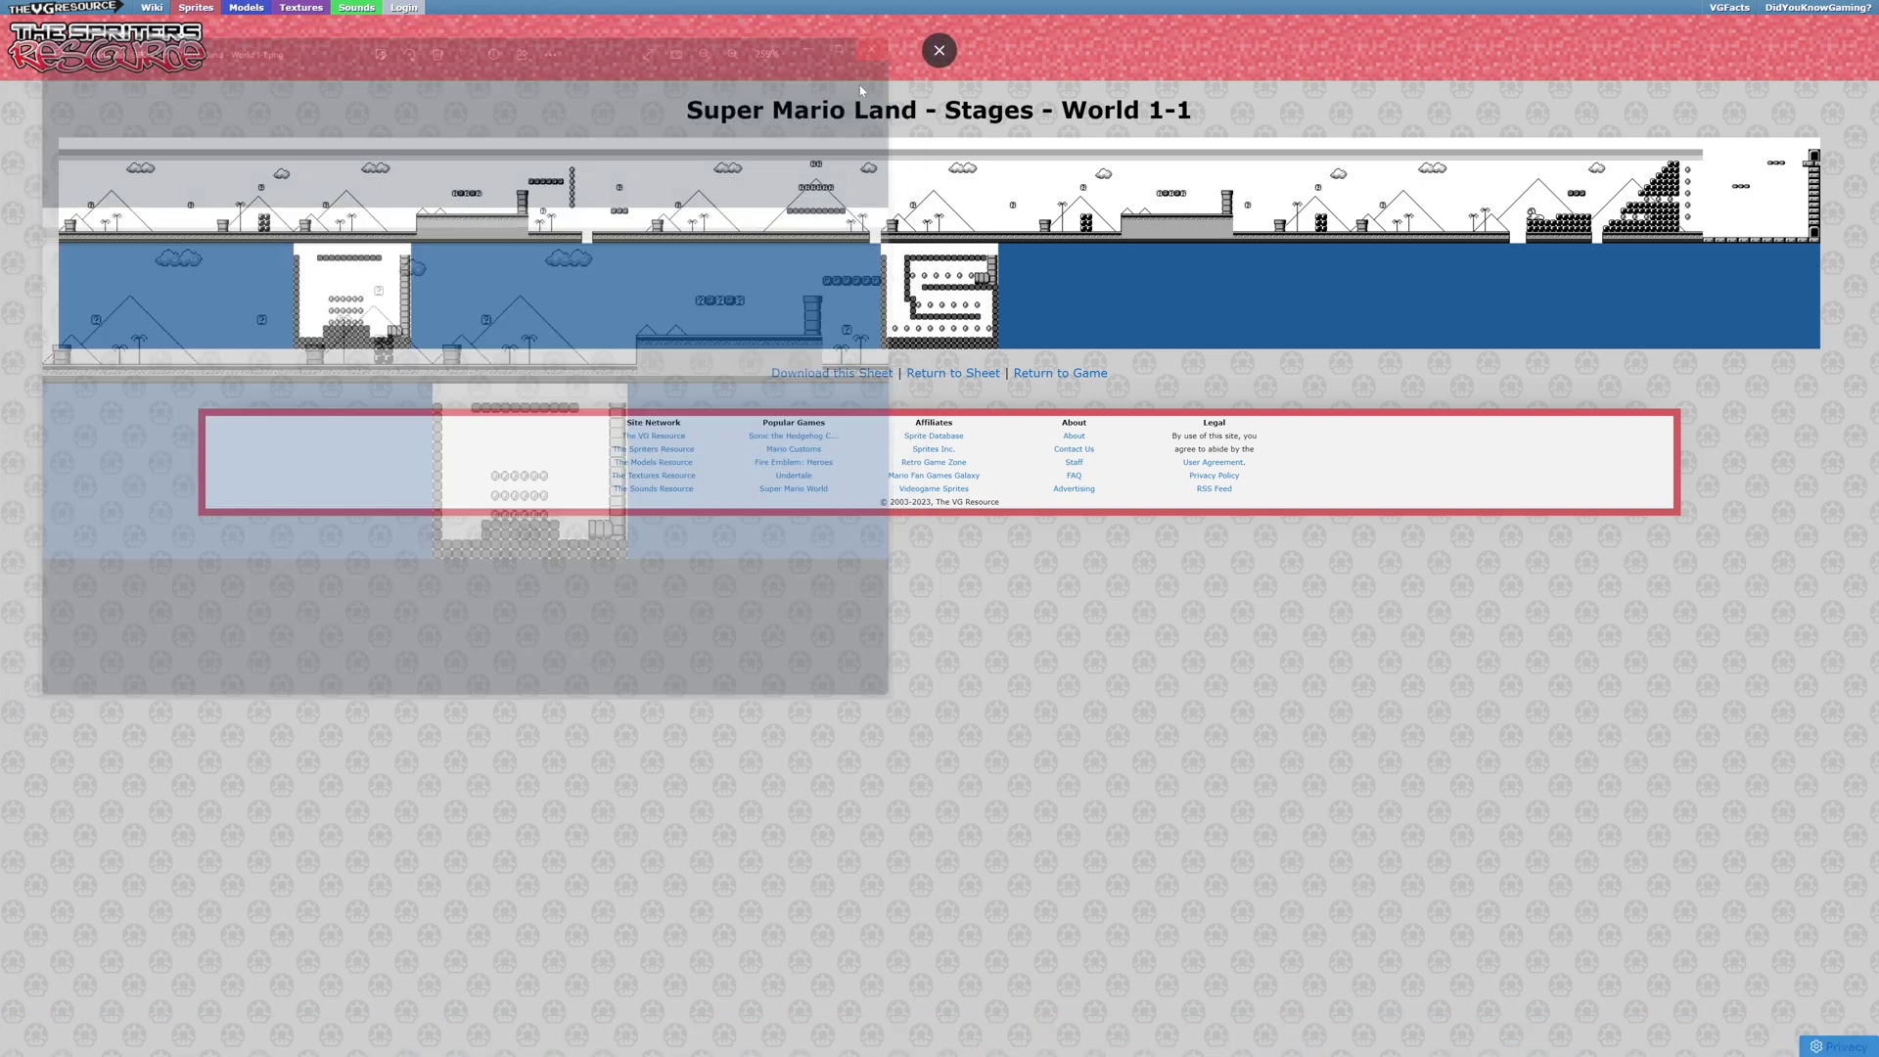
Step: Switch to Fusion, start a new application and maximise the Frame 1 editor
{"action": "key", "text": "alt+Tab"}
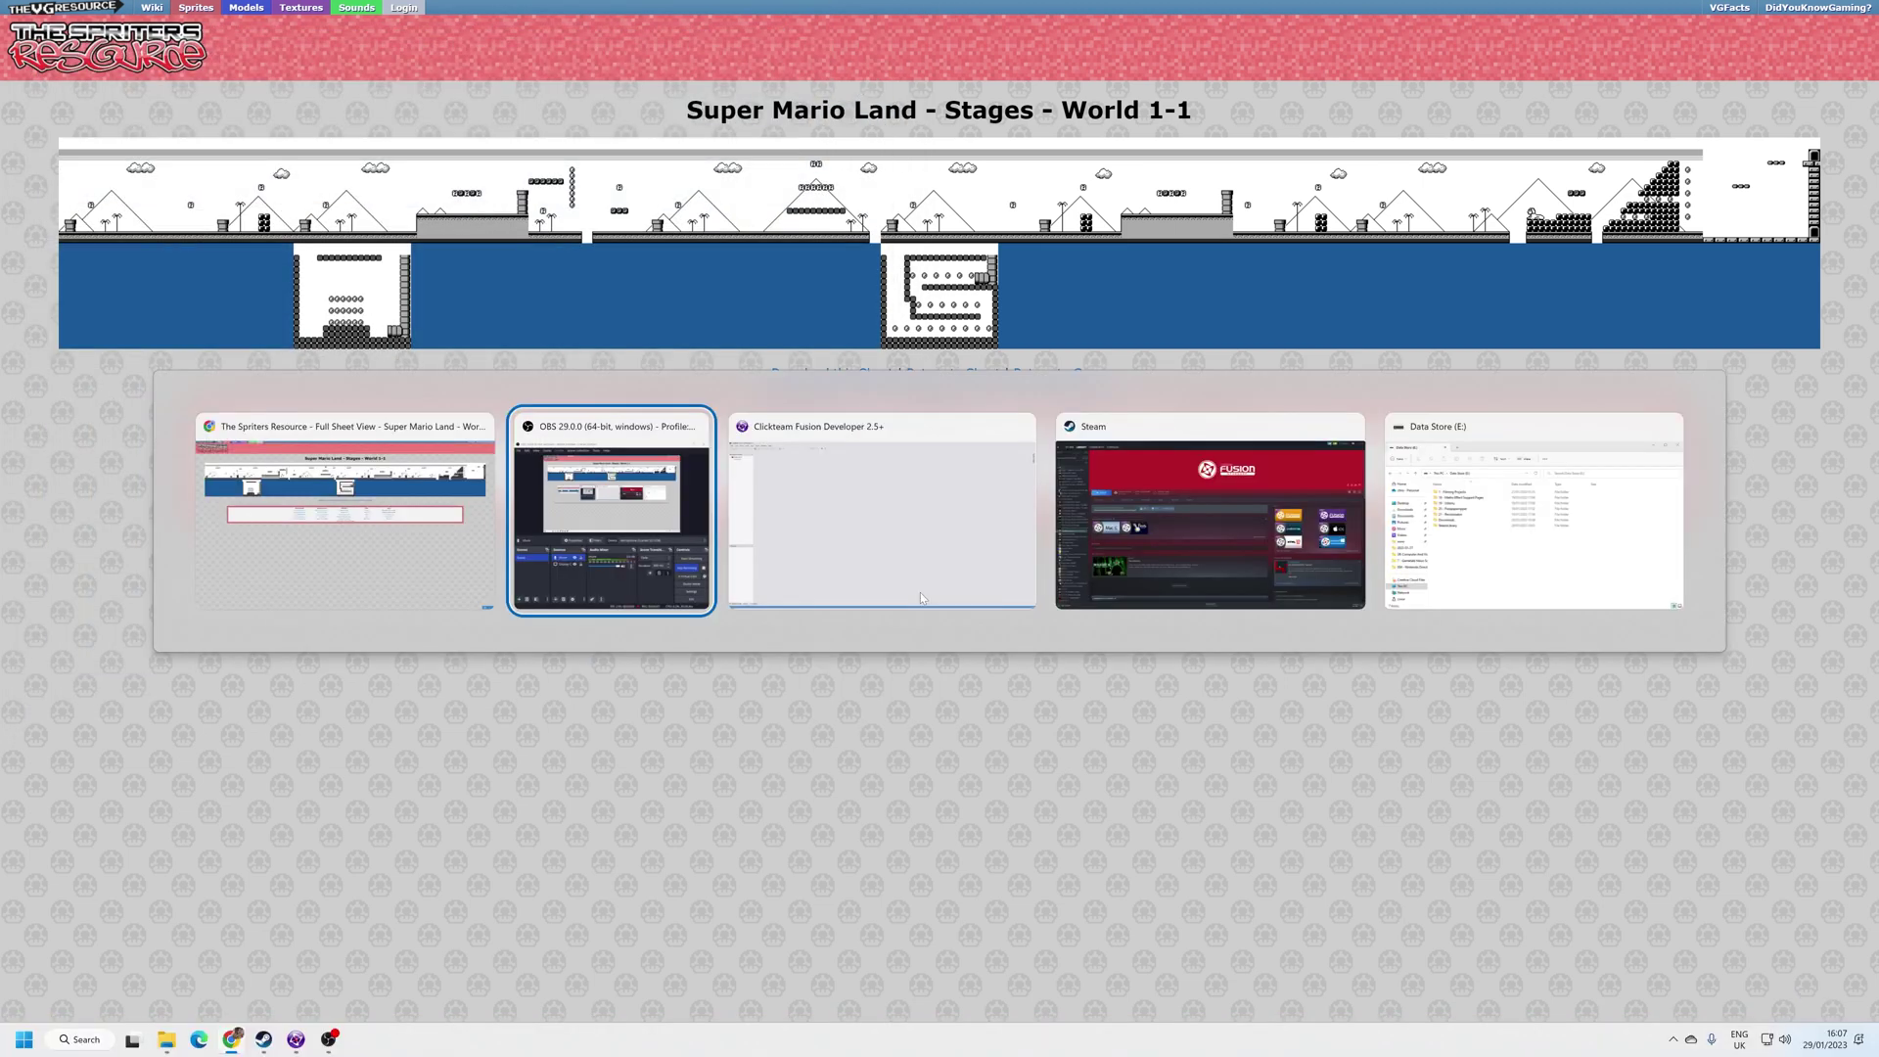
{"action": "key", "text": "alt+Tab"}
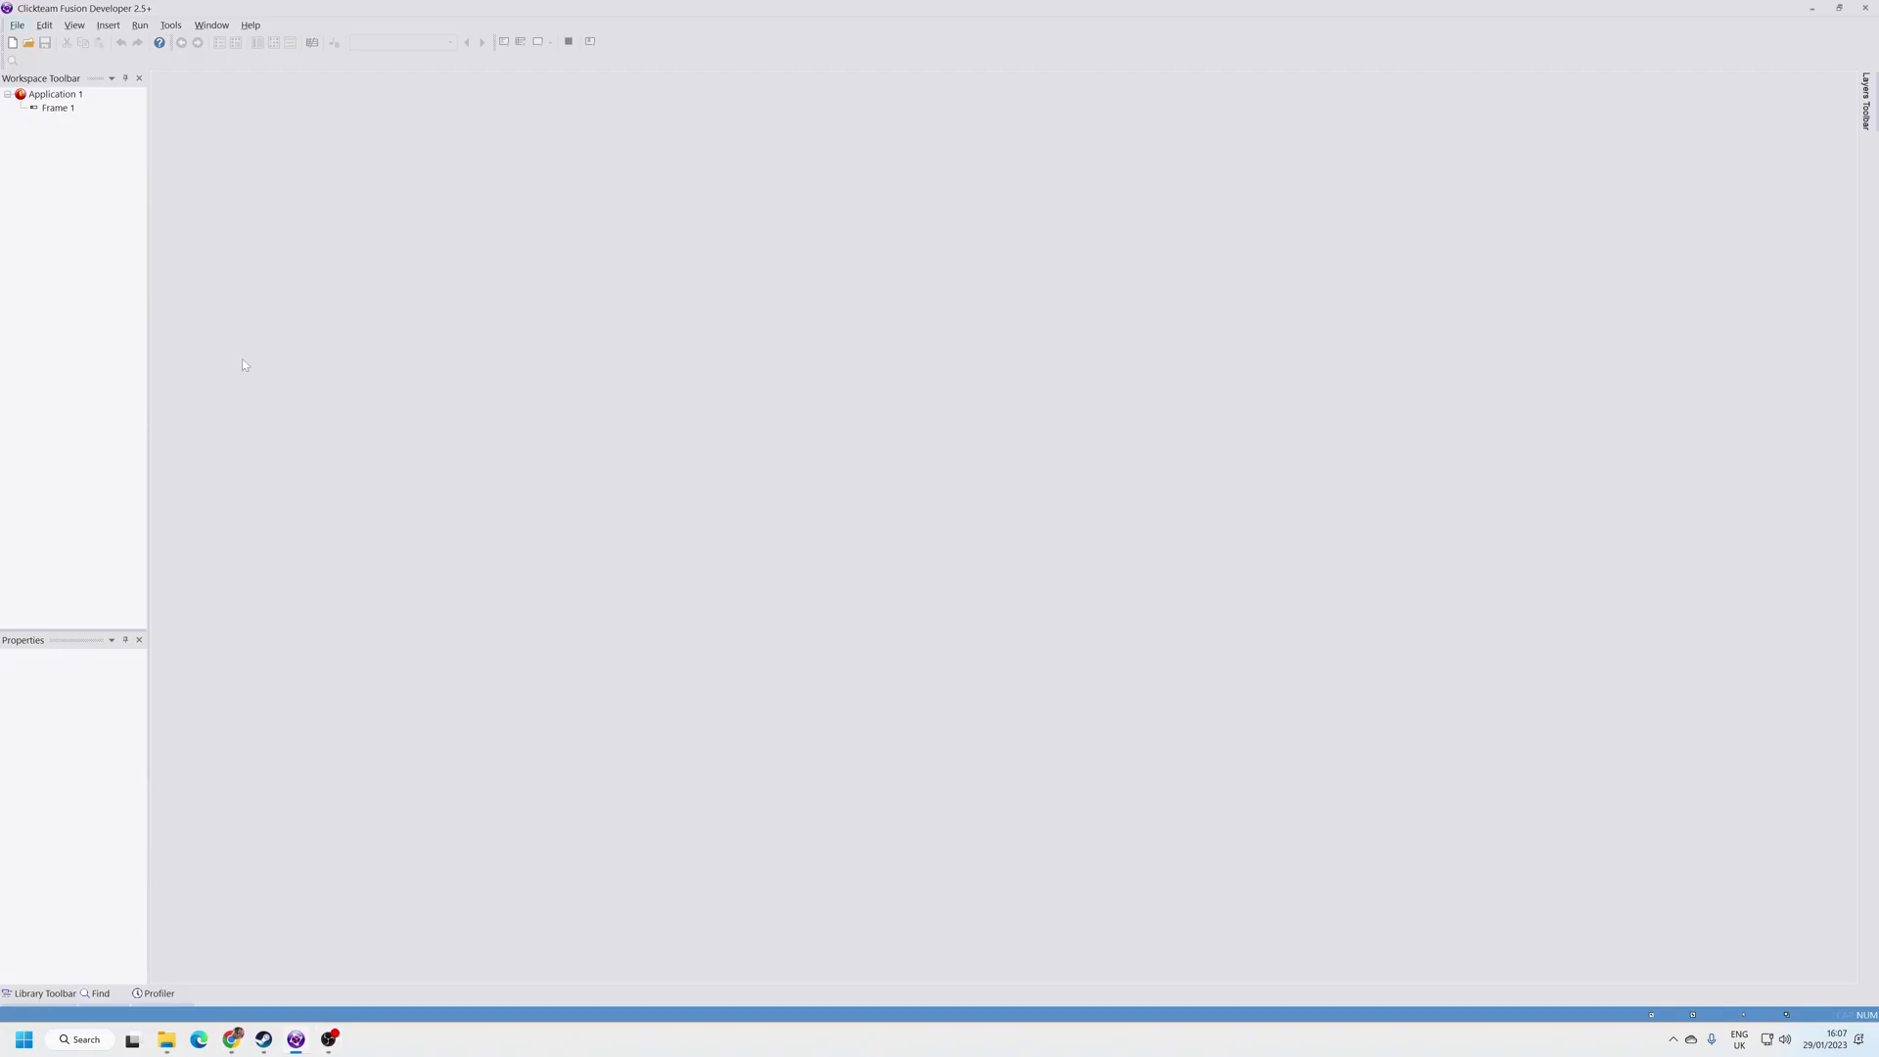
{"action": "left_click", "coordinate": [19, 26]}
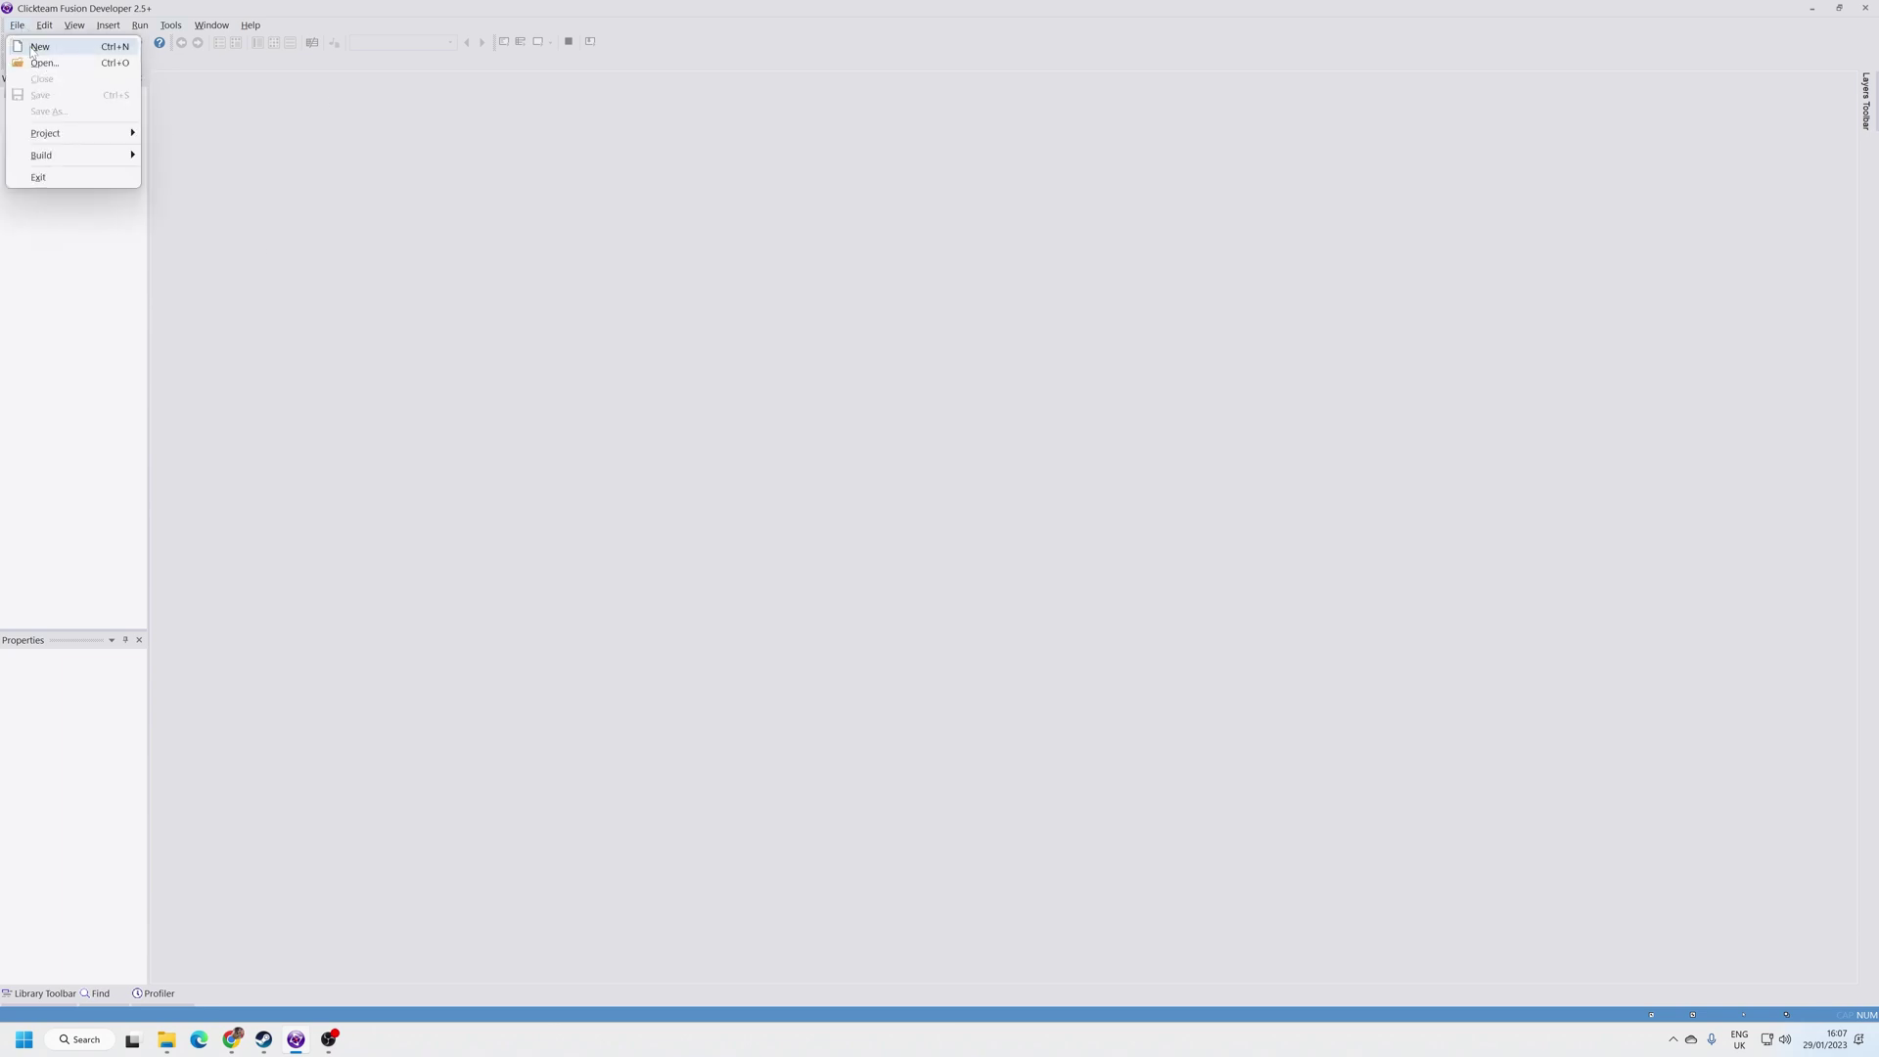
{"action": "double_click", "coordinate": [249, 167]}
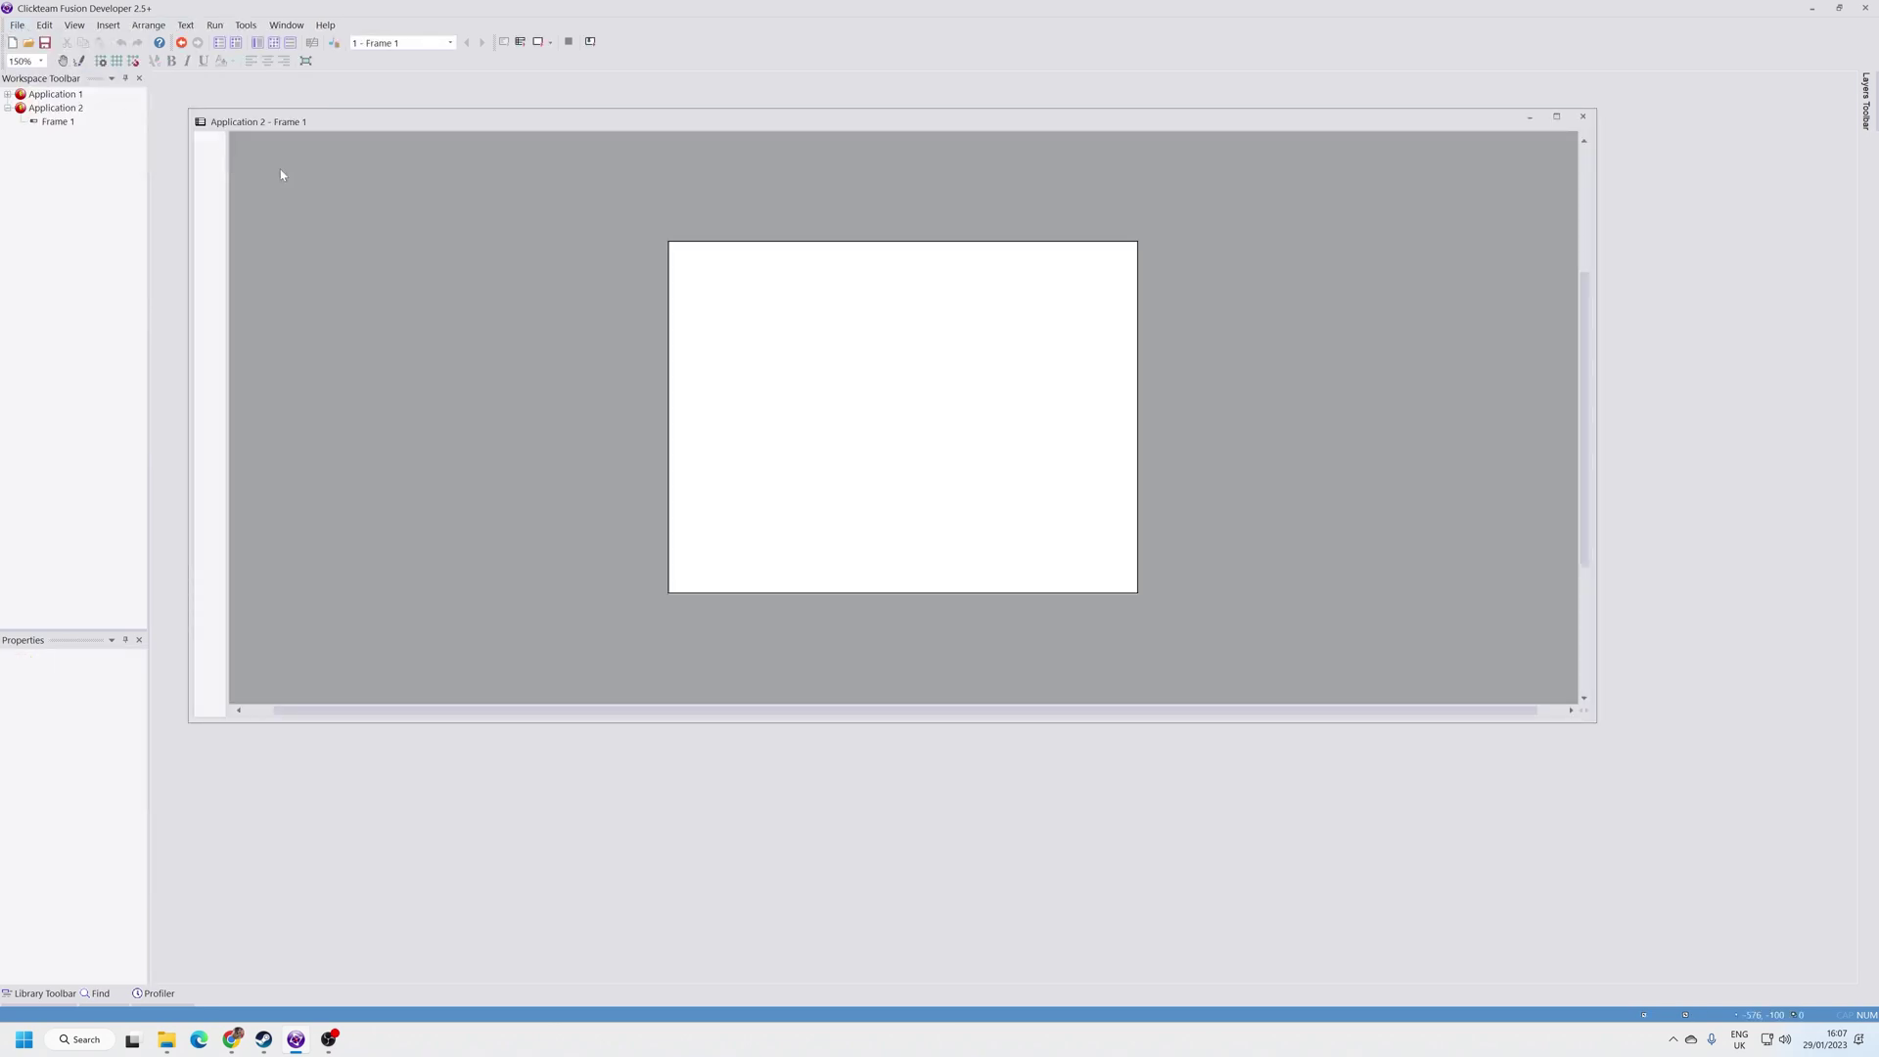
{"action": "left_click", "coordinate": [1557, 117]}
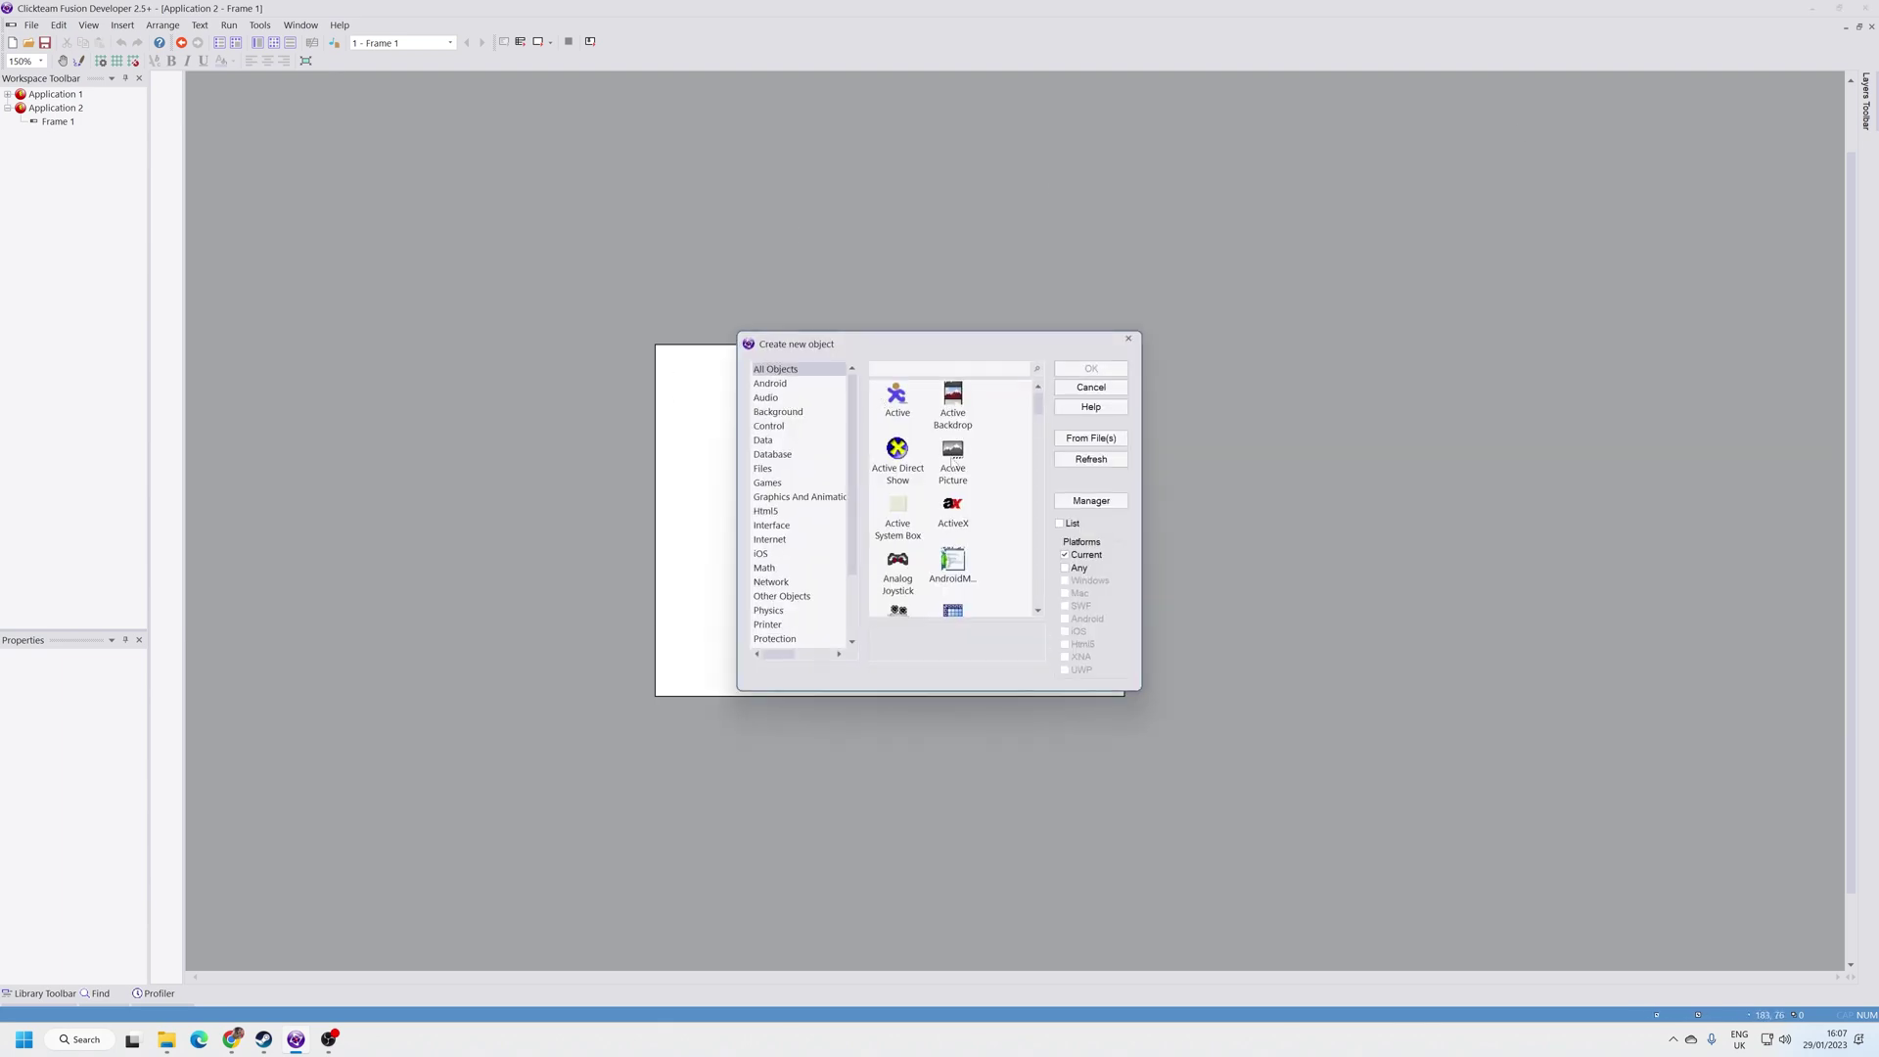
Step: Try inserting a Picture background object, cancel its file choice and delete the placeholder
{"action": "left_click", "coordinate": [779, 411]}
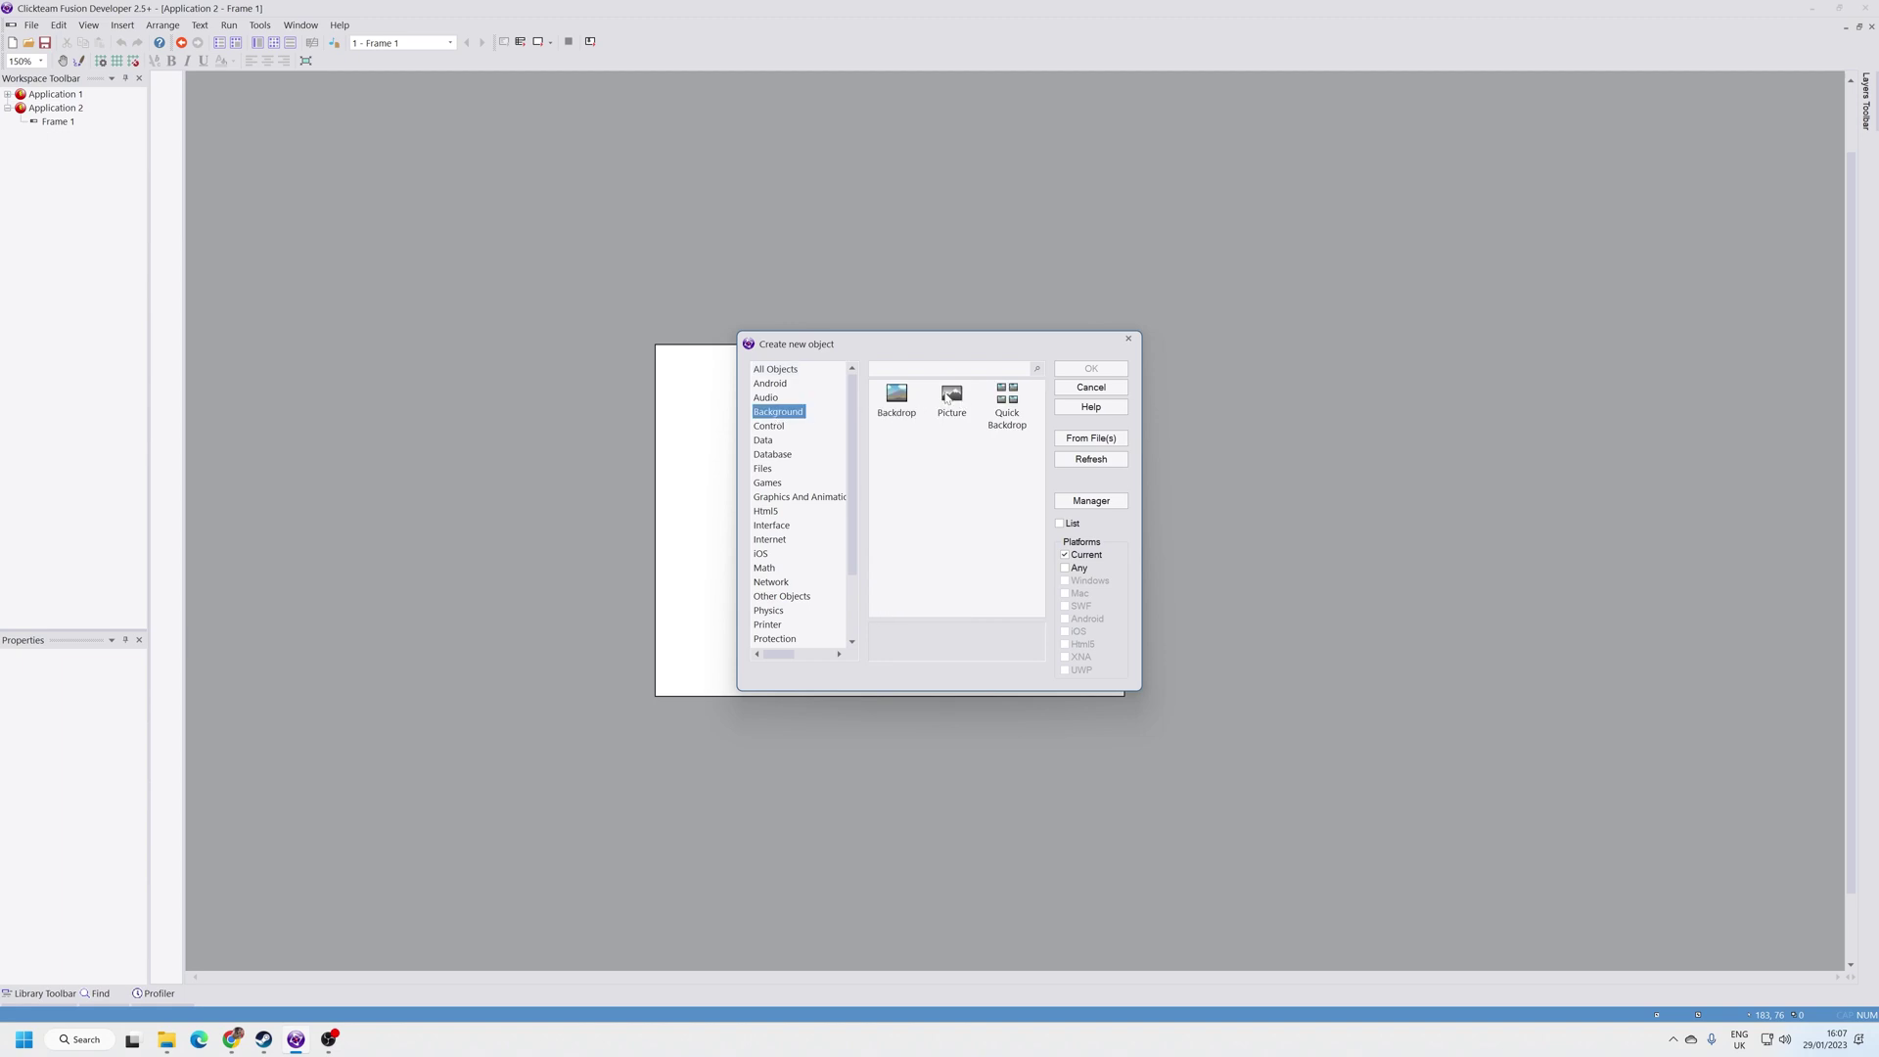
{"action": "double_click", "coordinate": [948, 396]}
{"action": "left_click", "coordinate": [810, 397]}
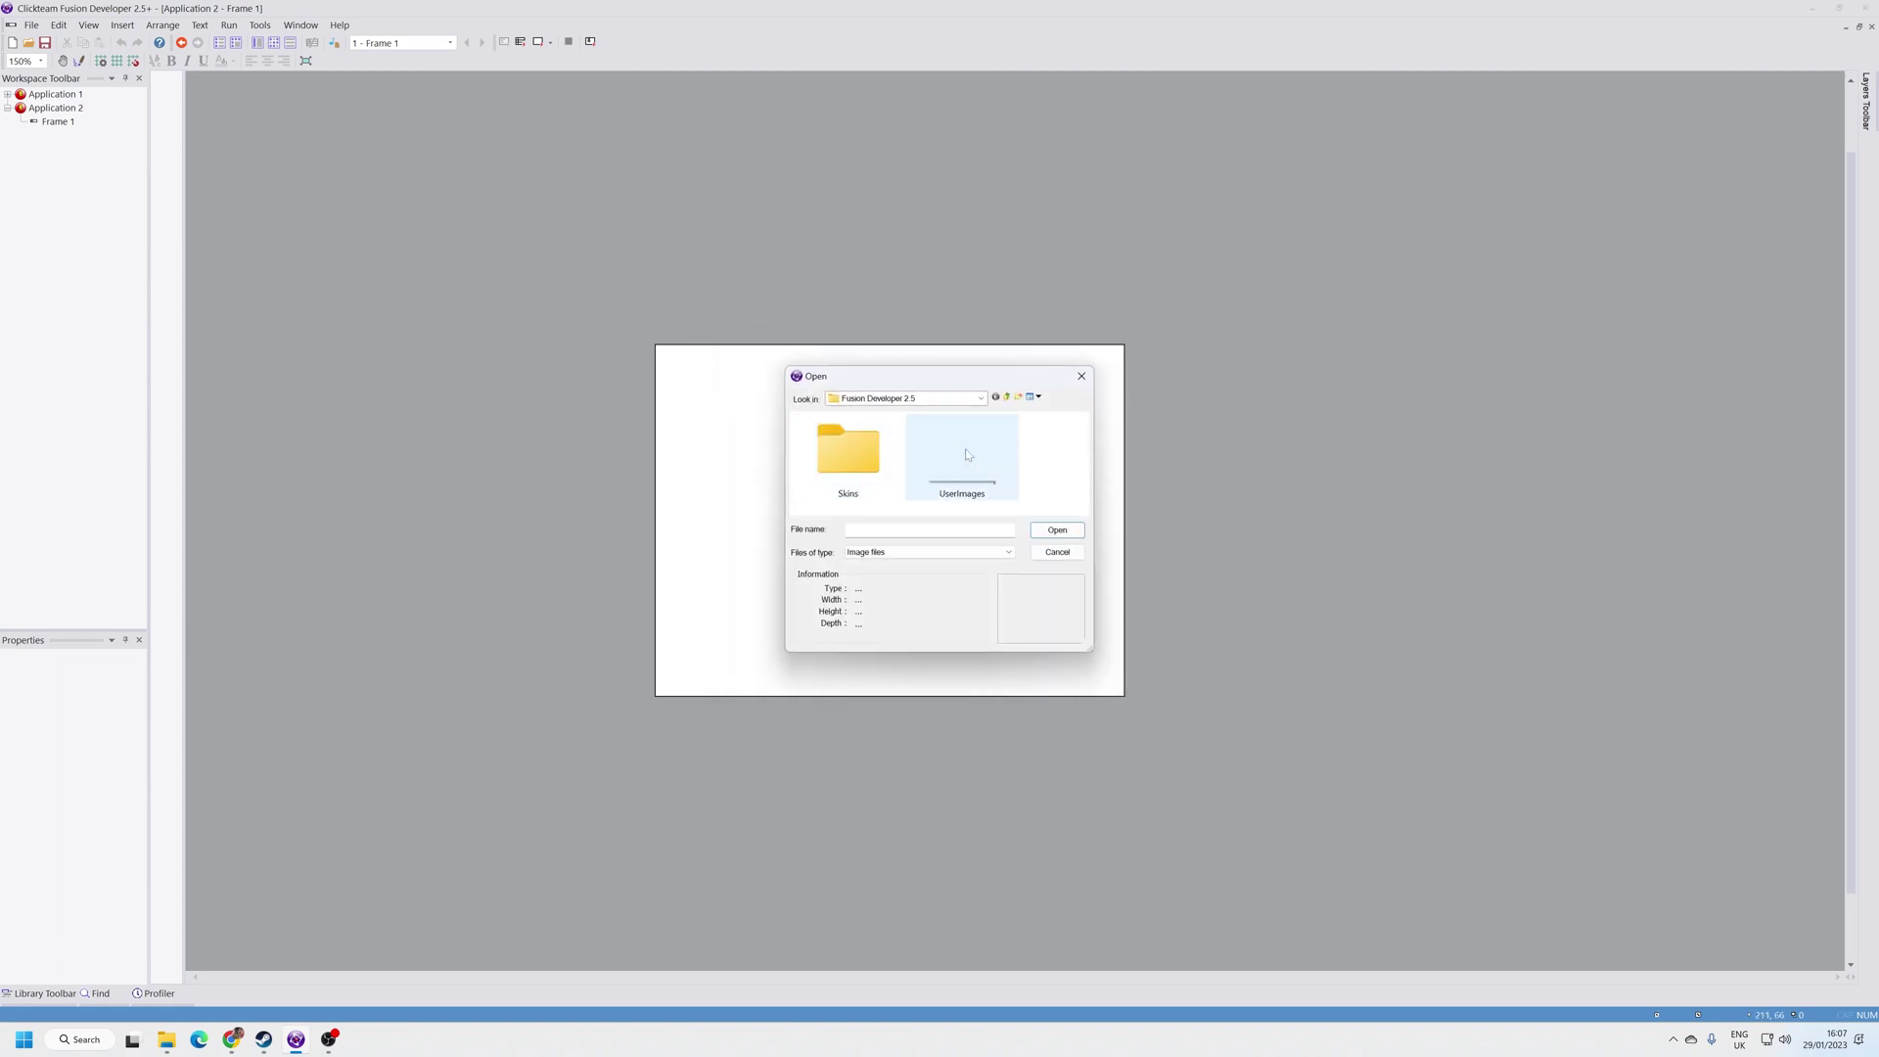
{"action": "key", "text": "Escape"}
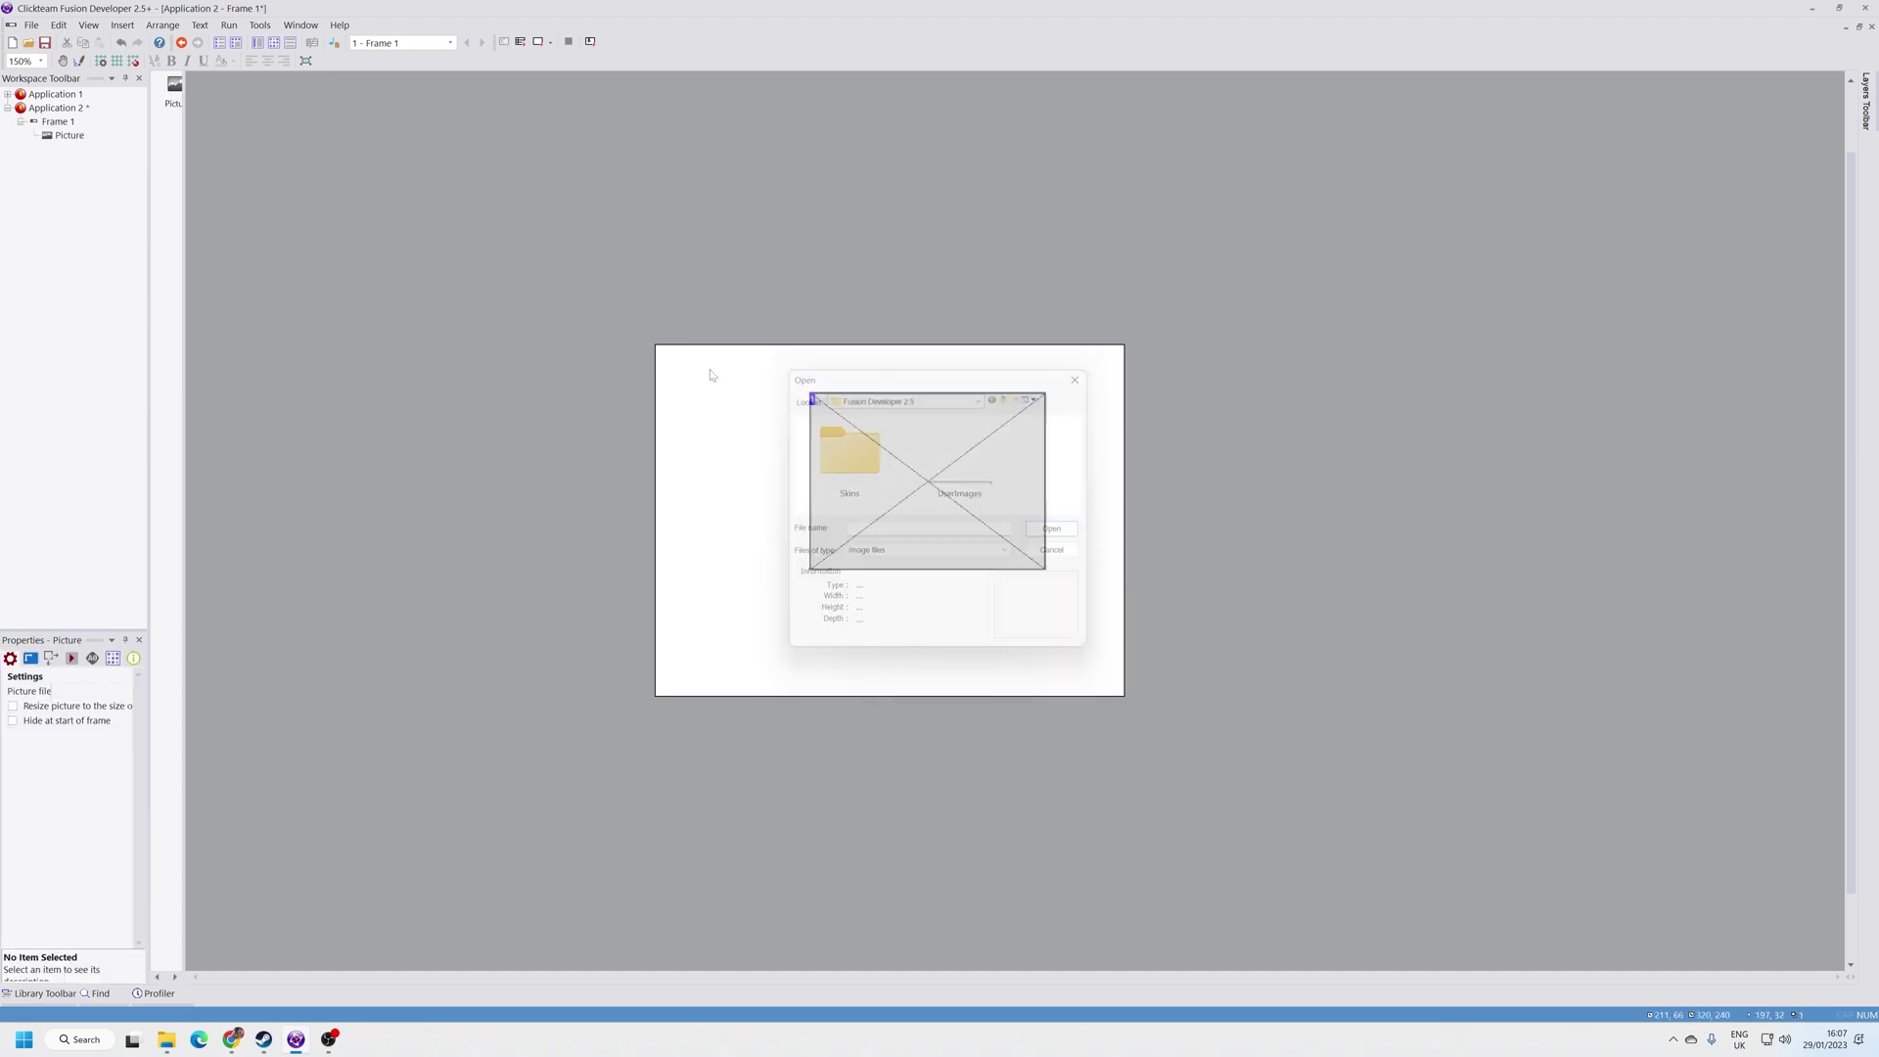
{"action": "key", "text": "Delete"}
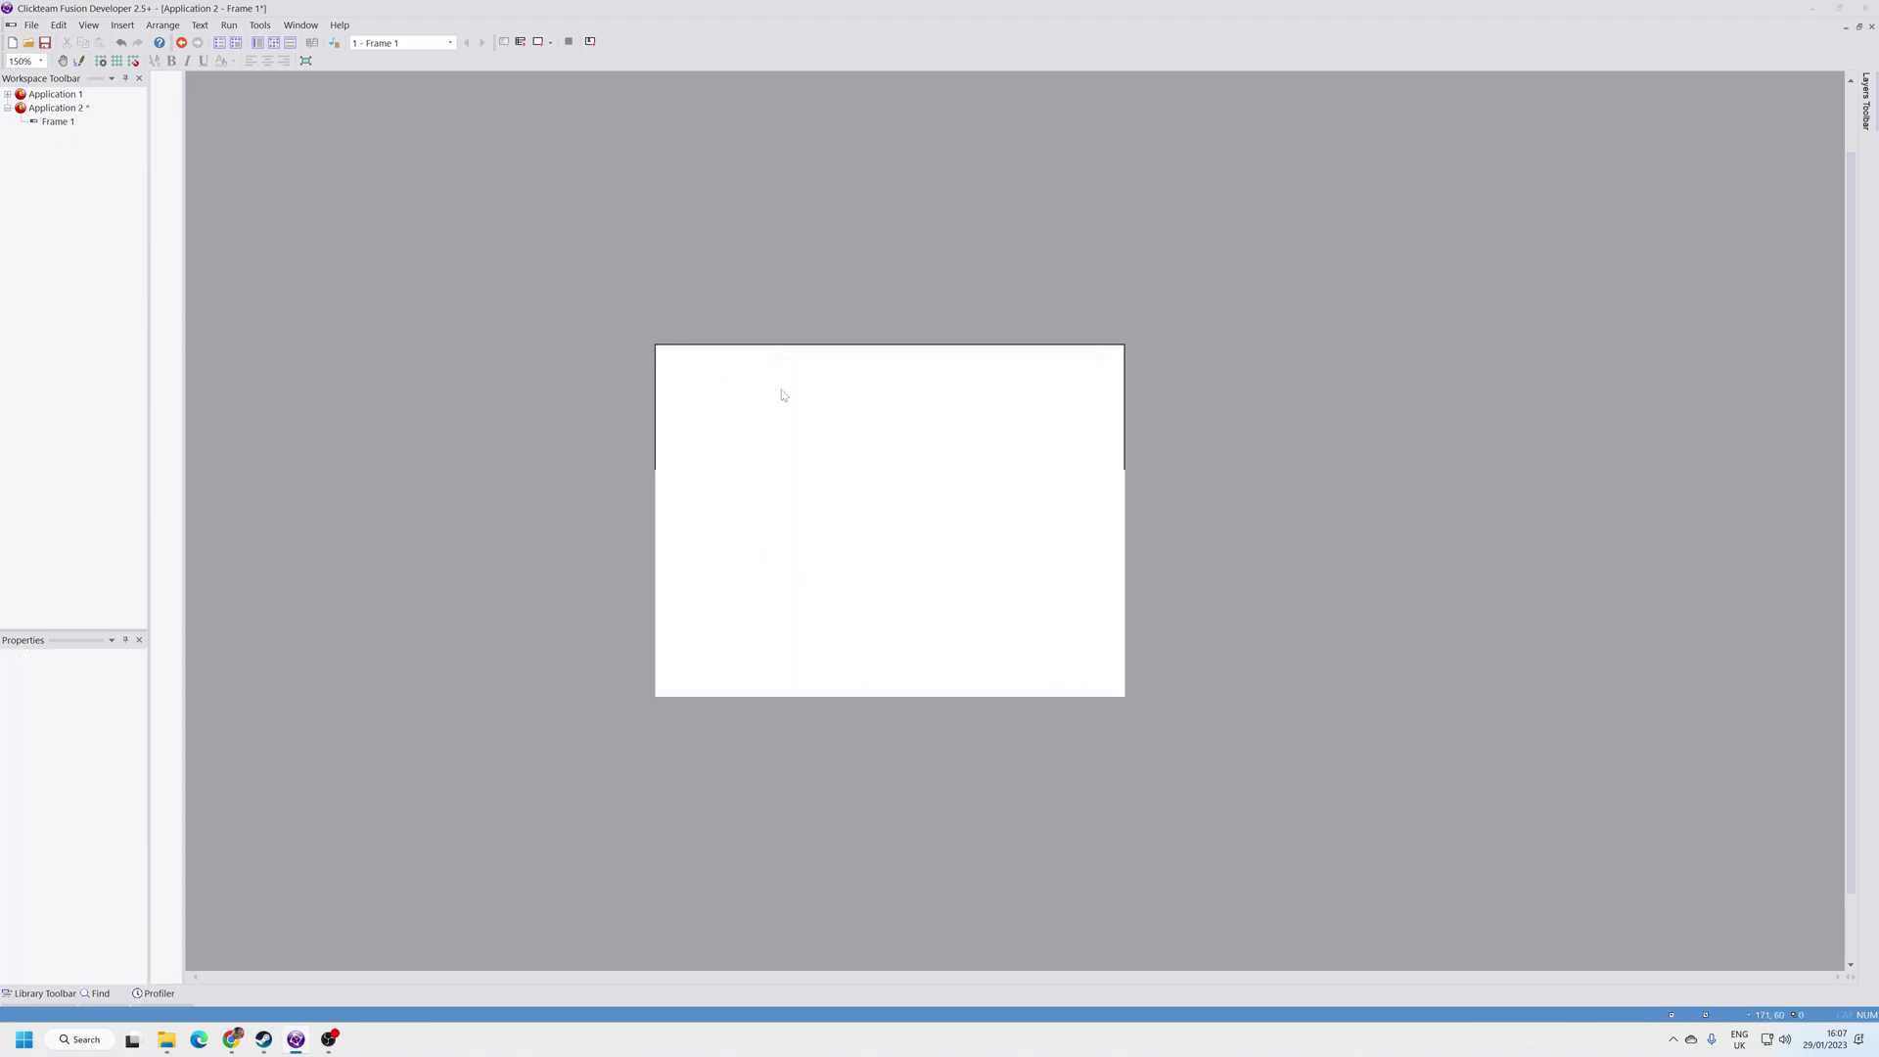
Step: Insert an Active object from Graphics And Animation and place it on the frame
{"action": "double_click", "coordinate": [780, 396]}
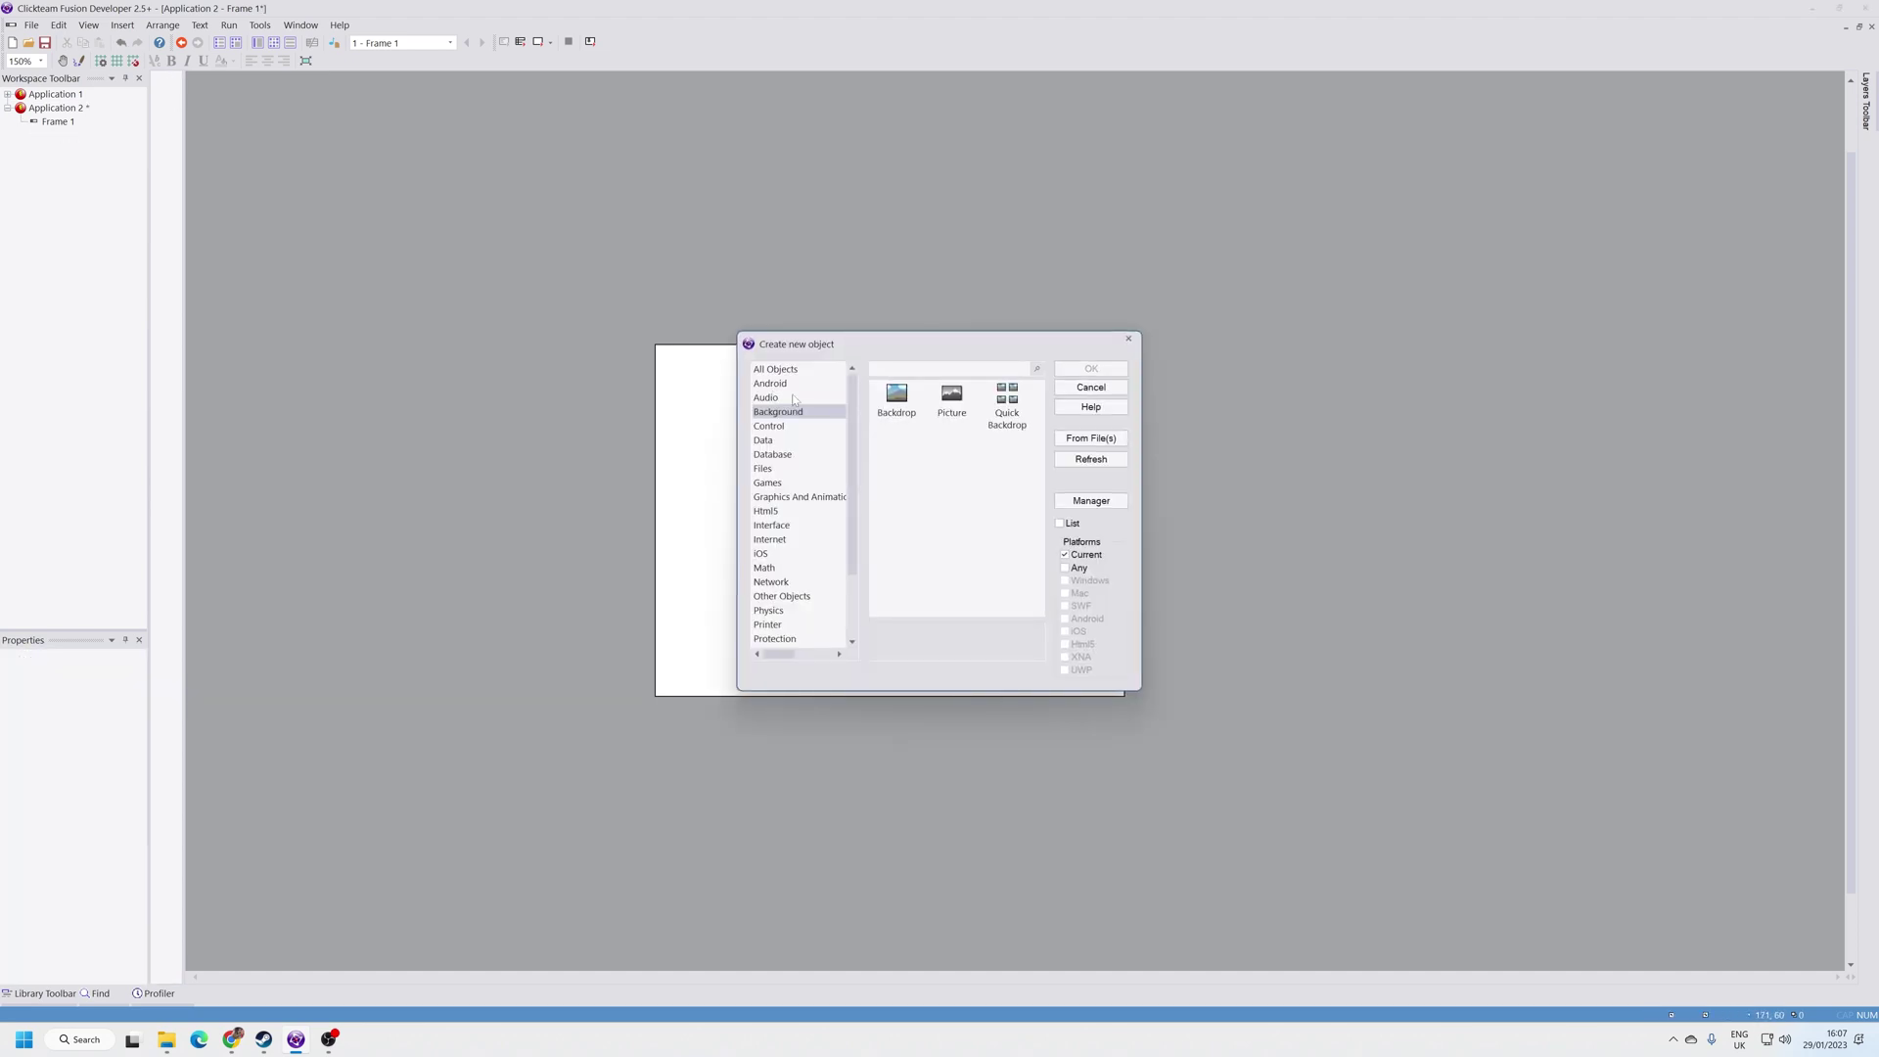
{"action": "left_click", "coordinate": [774, 503]}
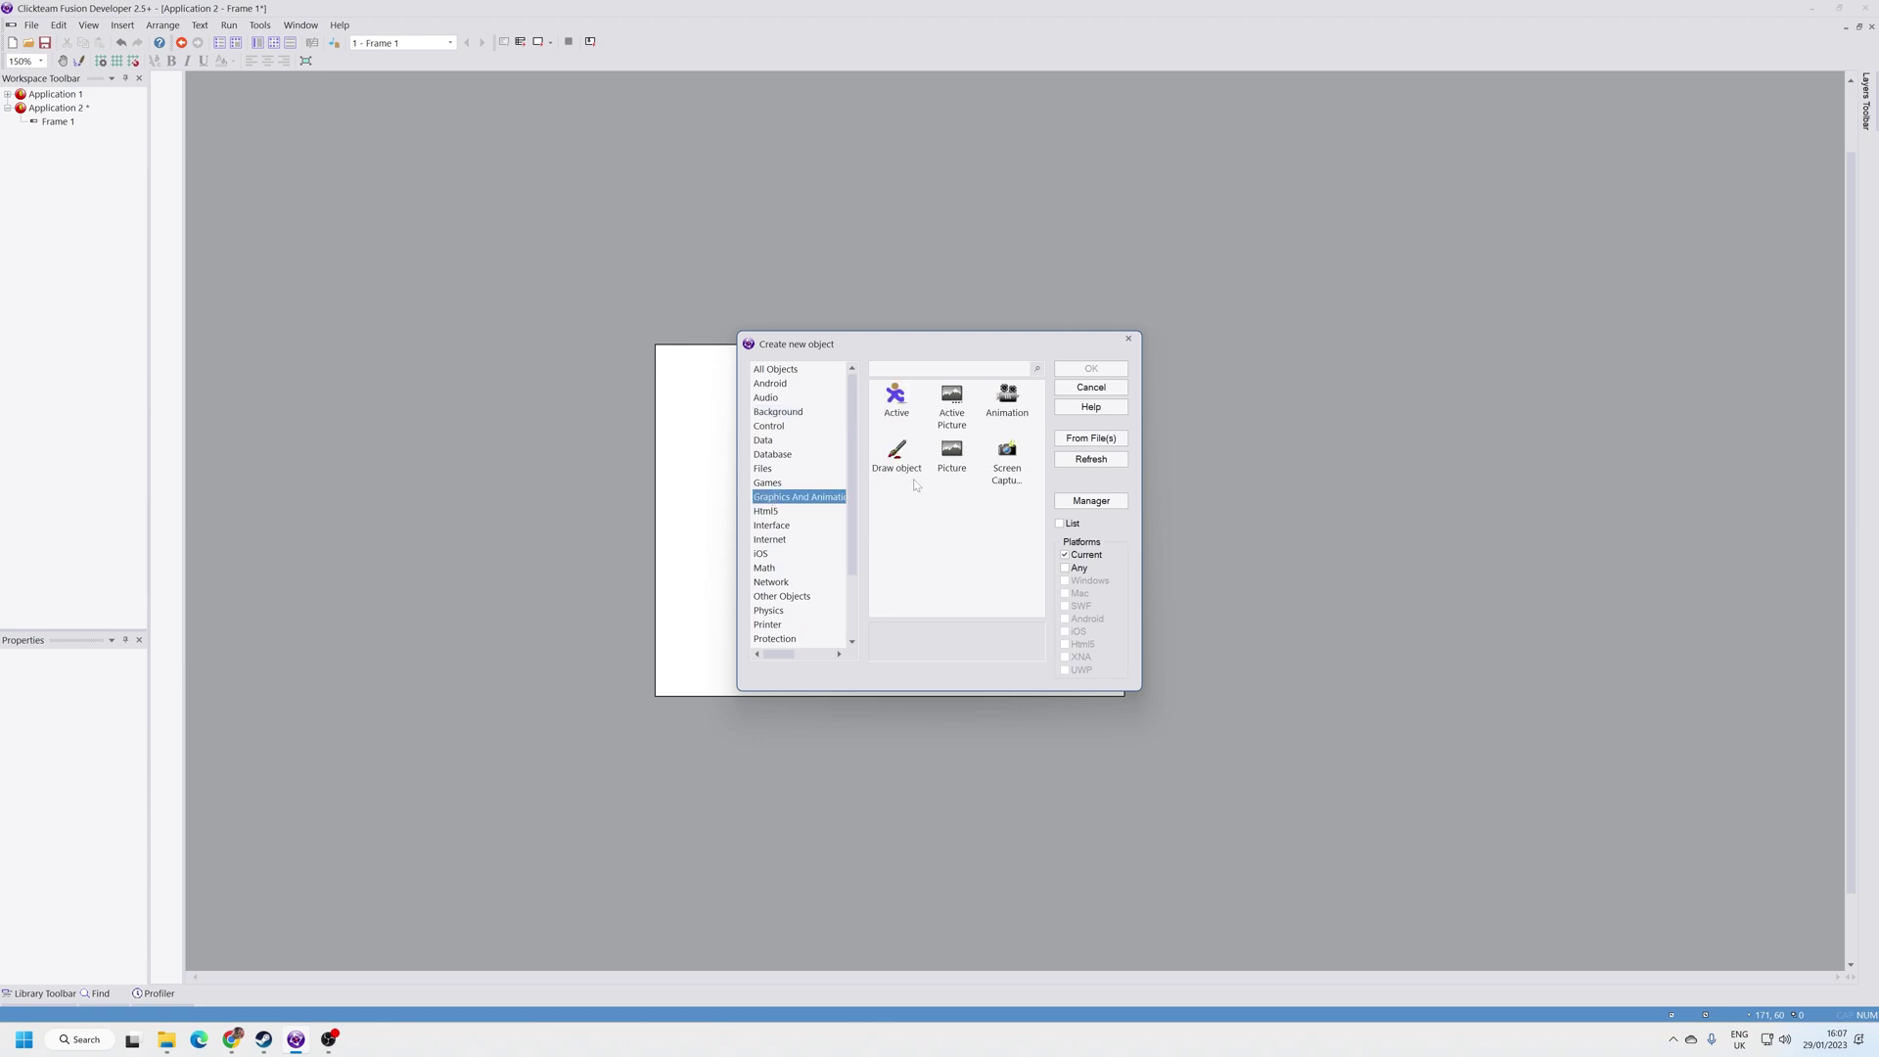
{"action": "double_click", "coordinate": [897, 401]}
{"action": "left_click", "coordinate": [744, 400]}
Step: Replace the Active's default diamond with the pasted World 1-1 level image on an enlarged canvas
{"action": "double_click", "coordinate": [734, 393]}
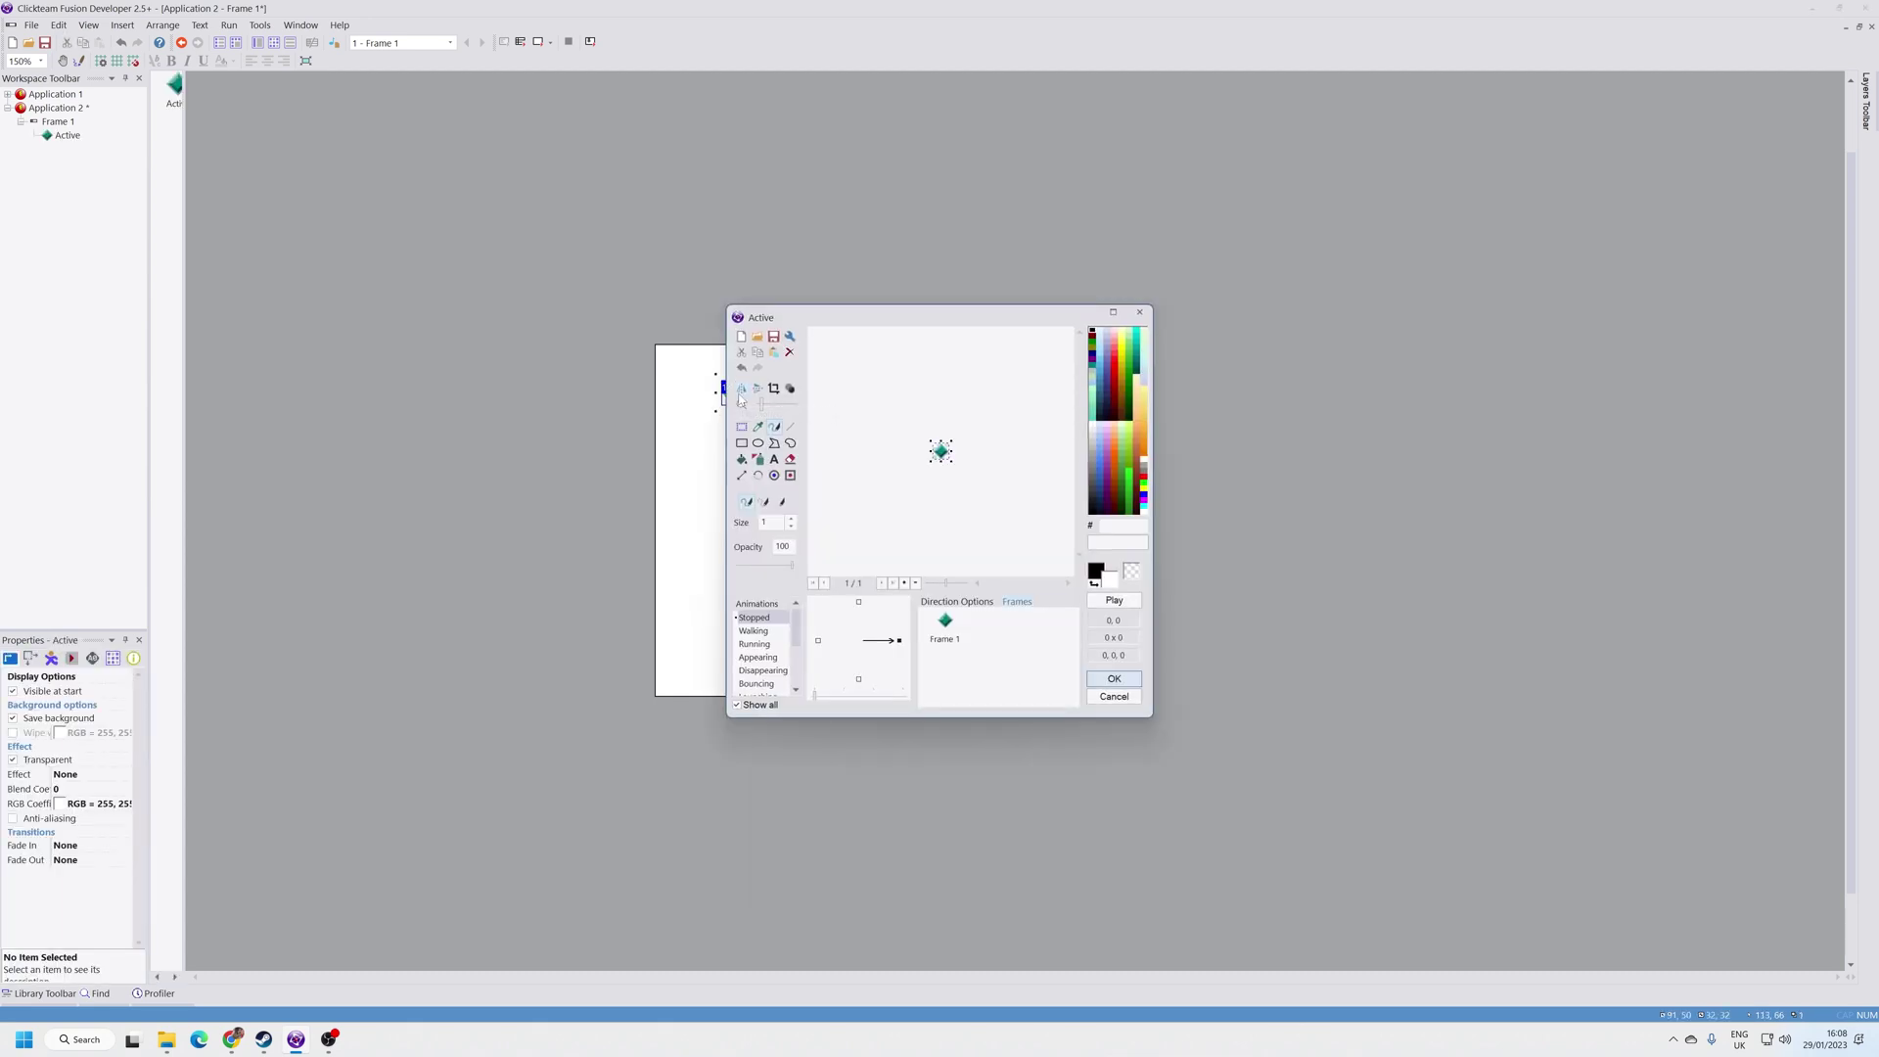
{"action": "key", "text": "Delete"}
{"action": "key", "text": "ctrl+v"}
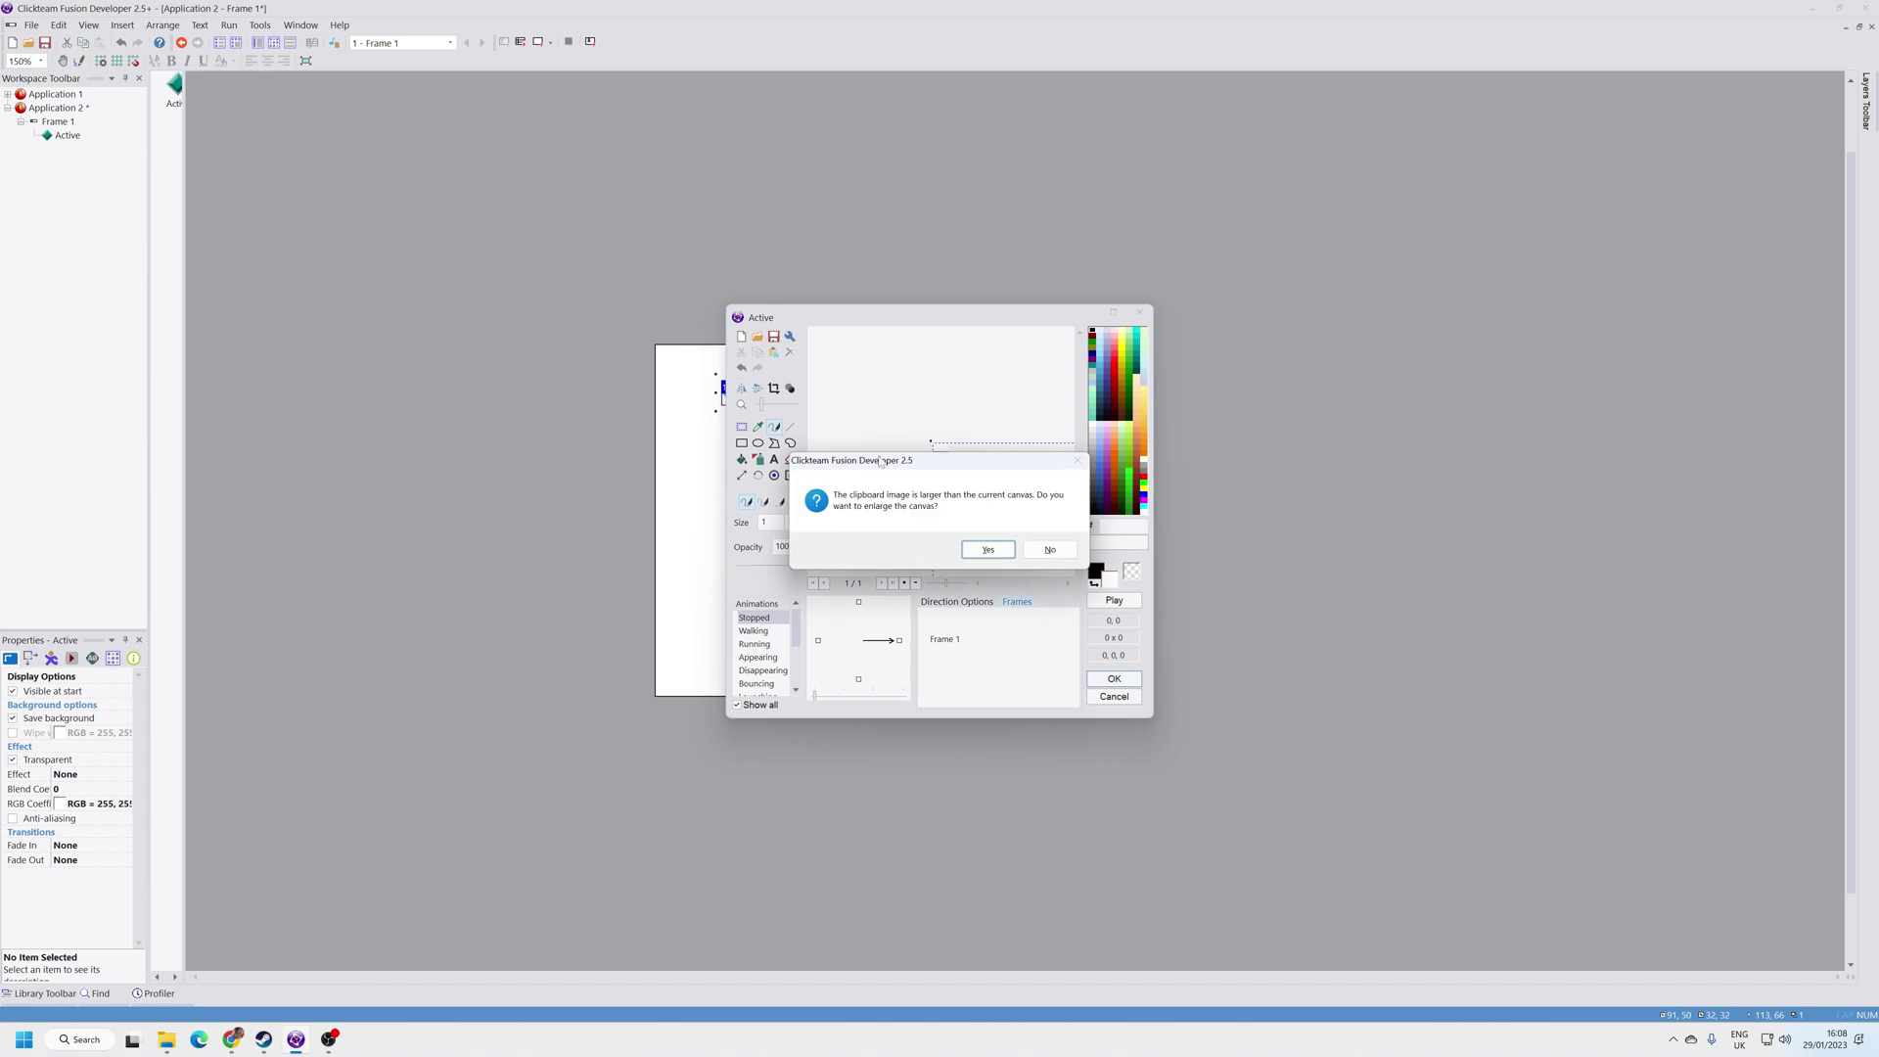
{"action": "left_click", "coordinate": [988, 550]}
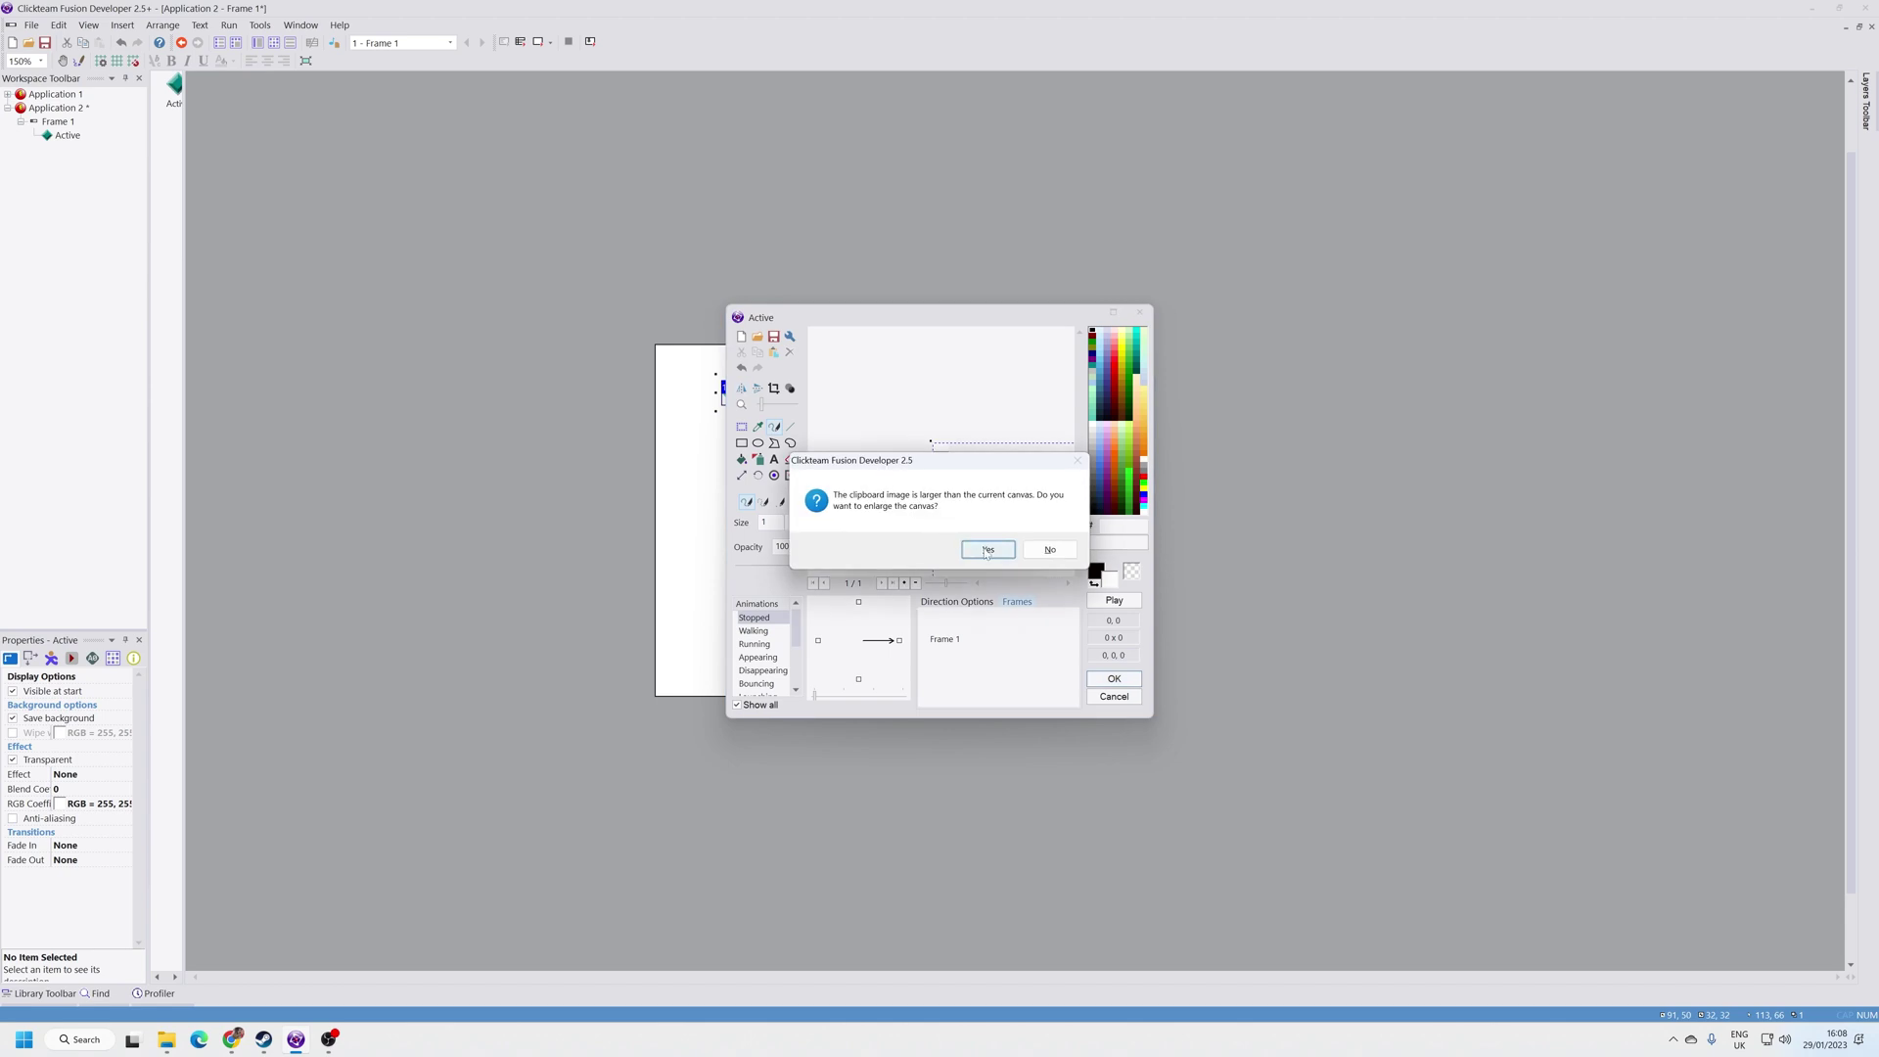
{"action": "left_click", "coordinate": [1111, 679]}
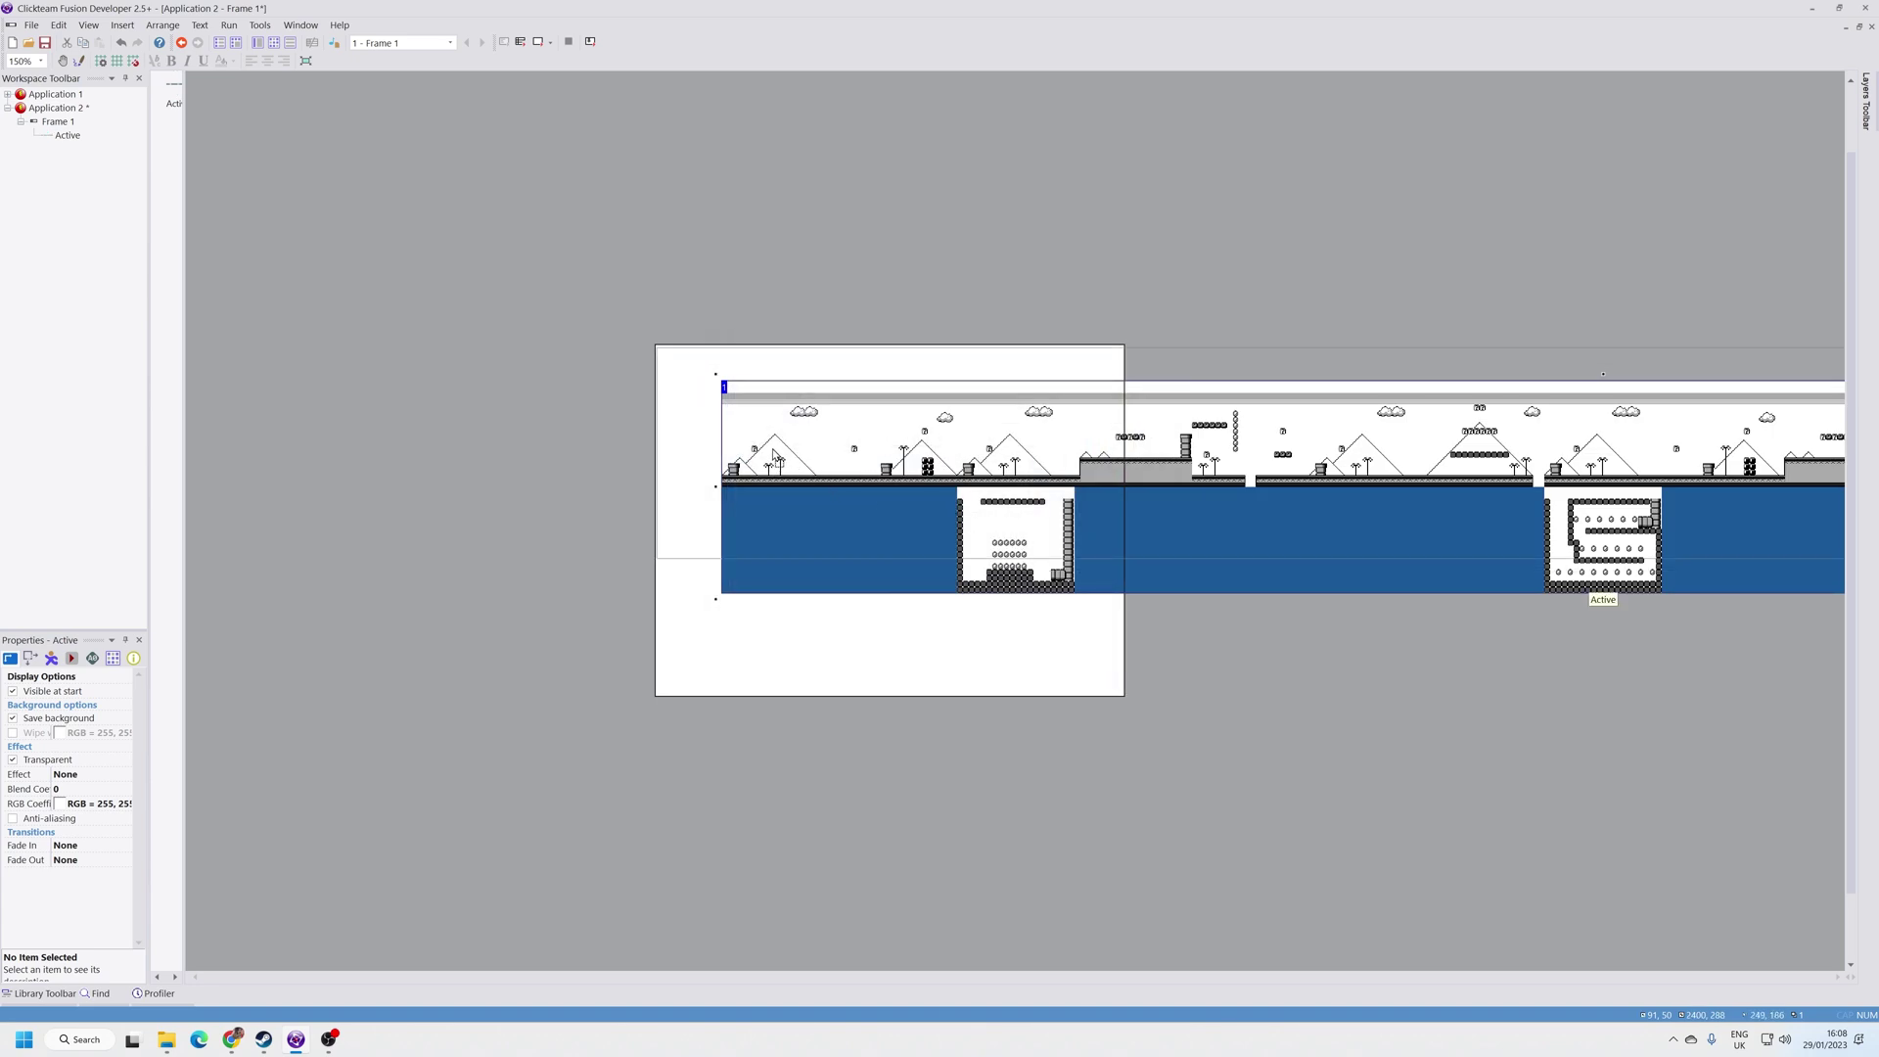
Step: Align the level image to the frame's top-left corner and test-run the application
{"action": "left_click_drag", "start_coordinate": [775, 468], "coordinate": [708, 427]}
{"action": "left_click", "coordinate": [824, 584]}
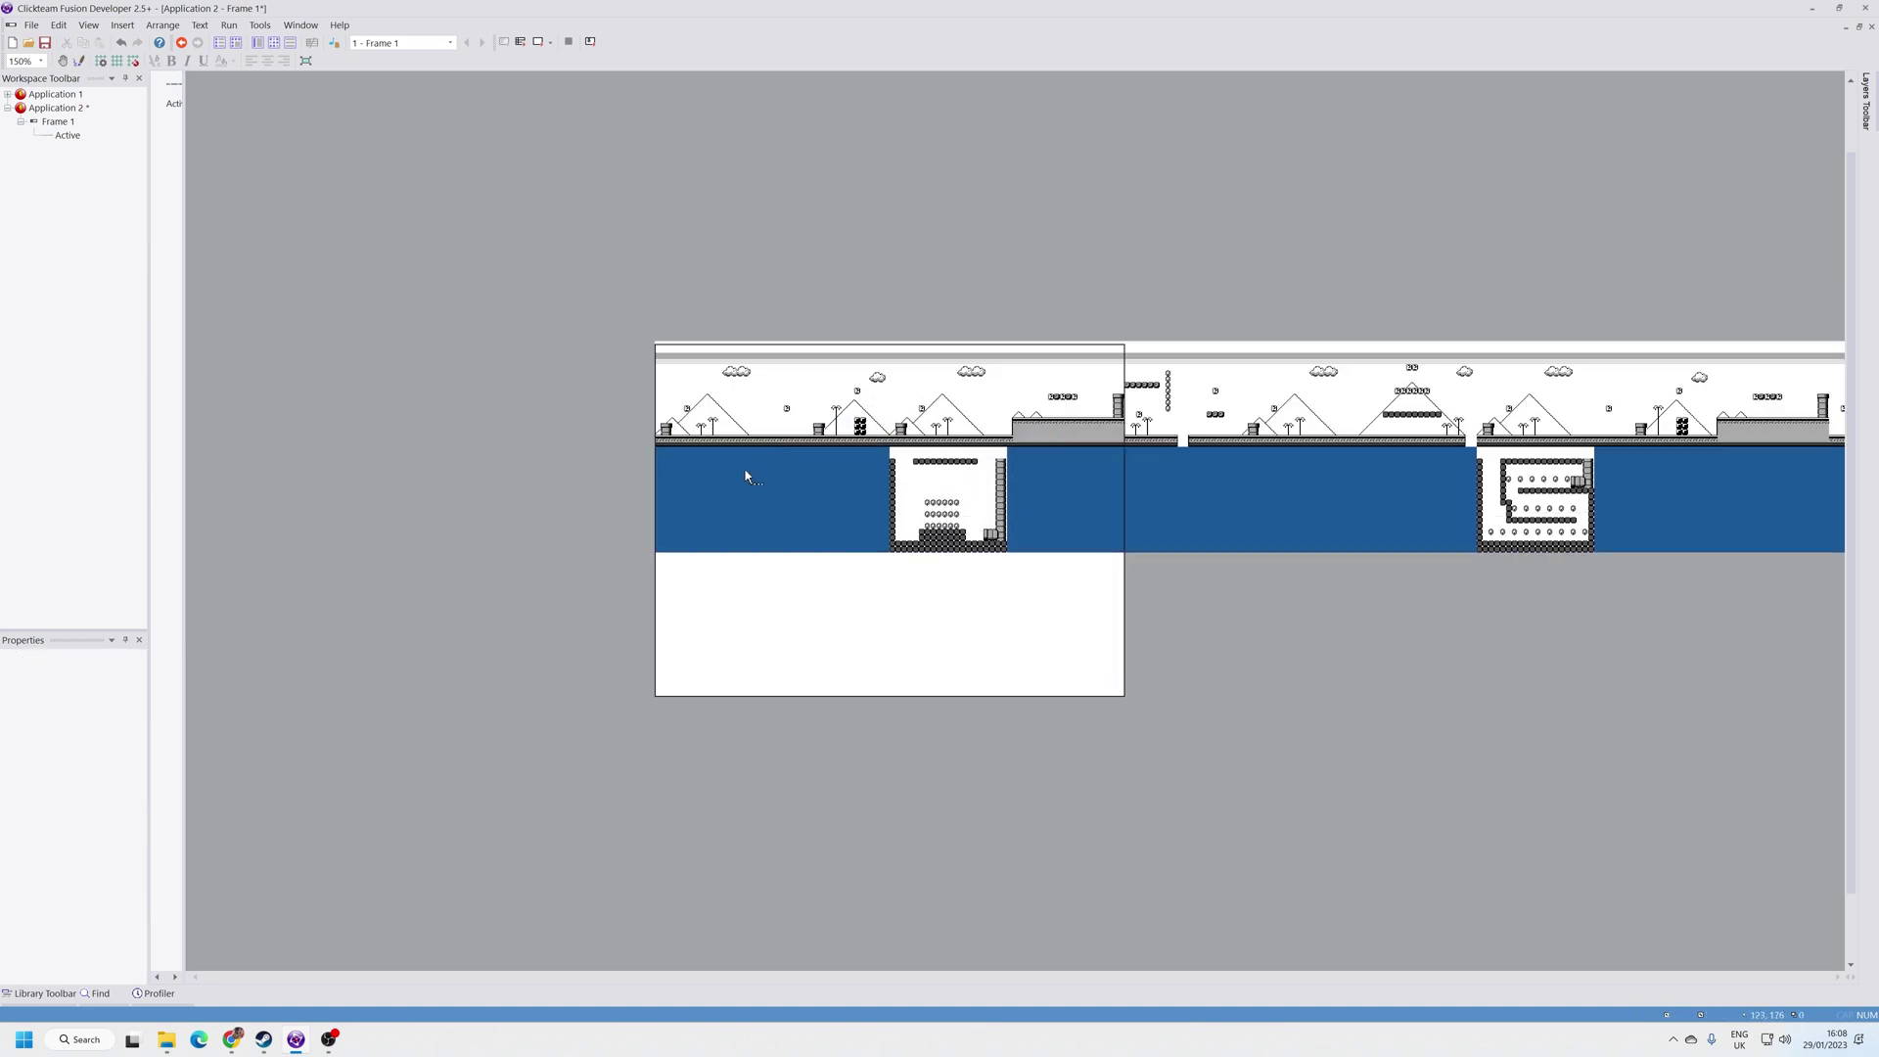
{"action": "left_click", "coordinate": [230, 26]}
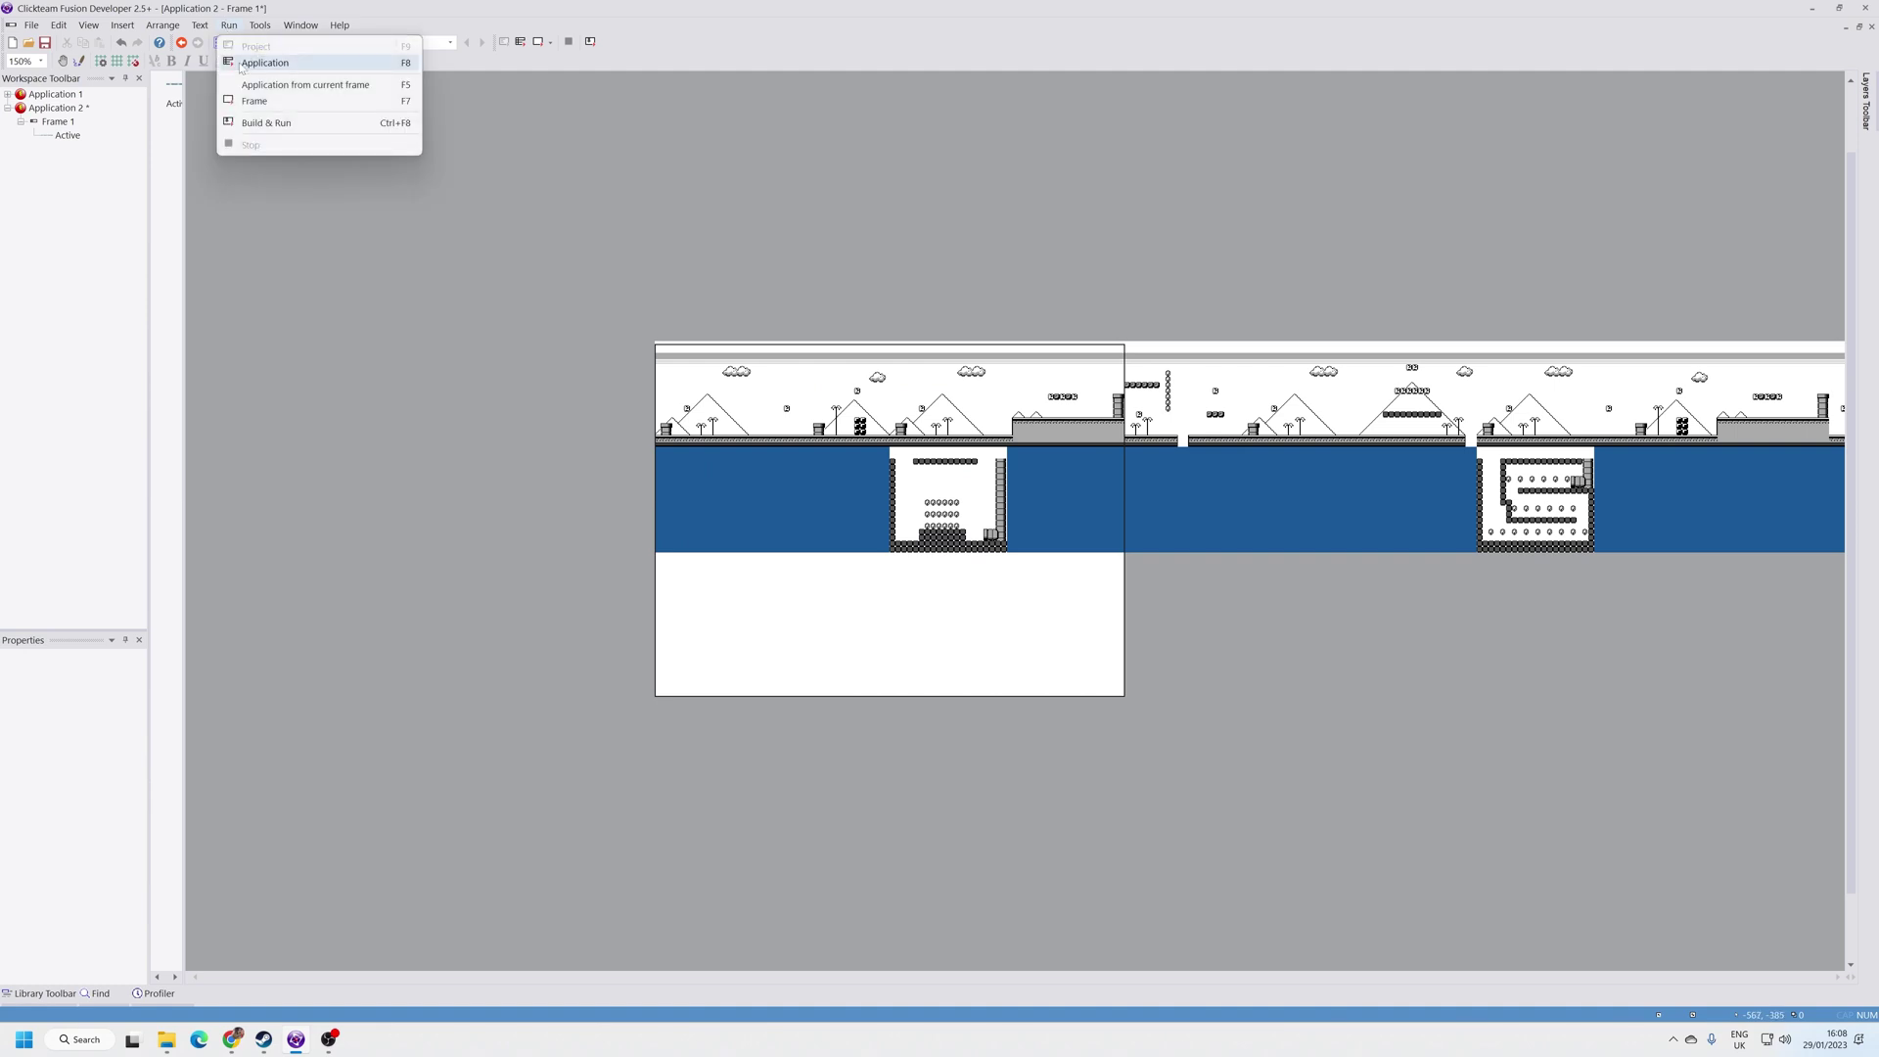
{"action": "left_click", "coordinate": [258, 58]}
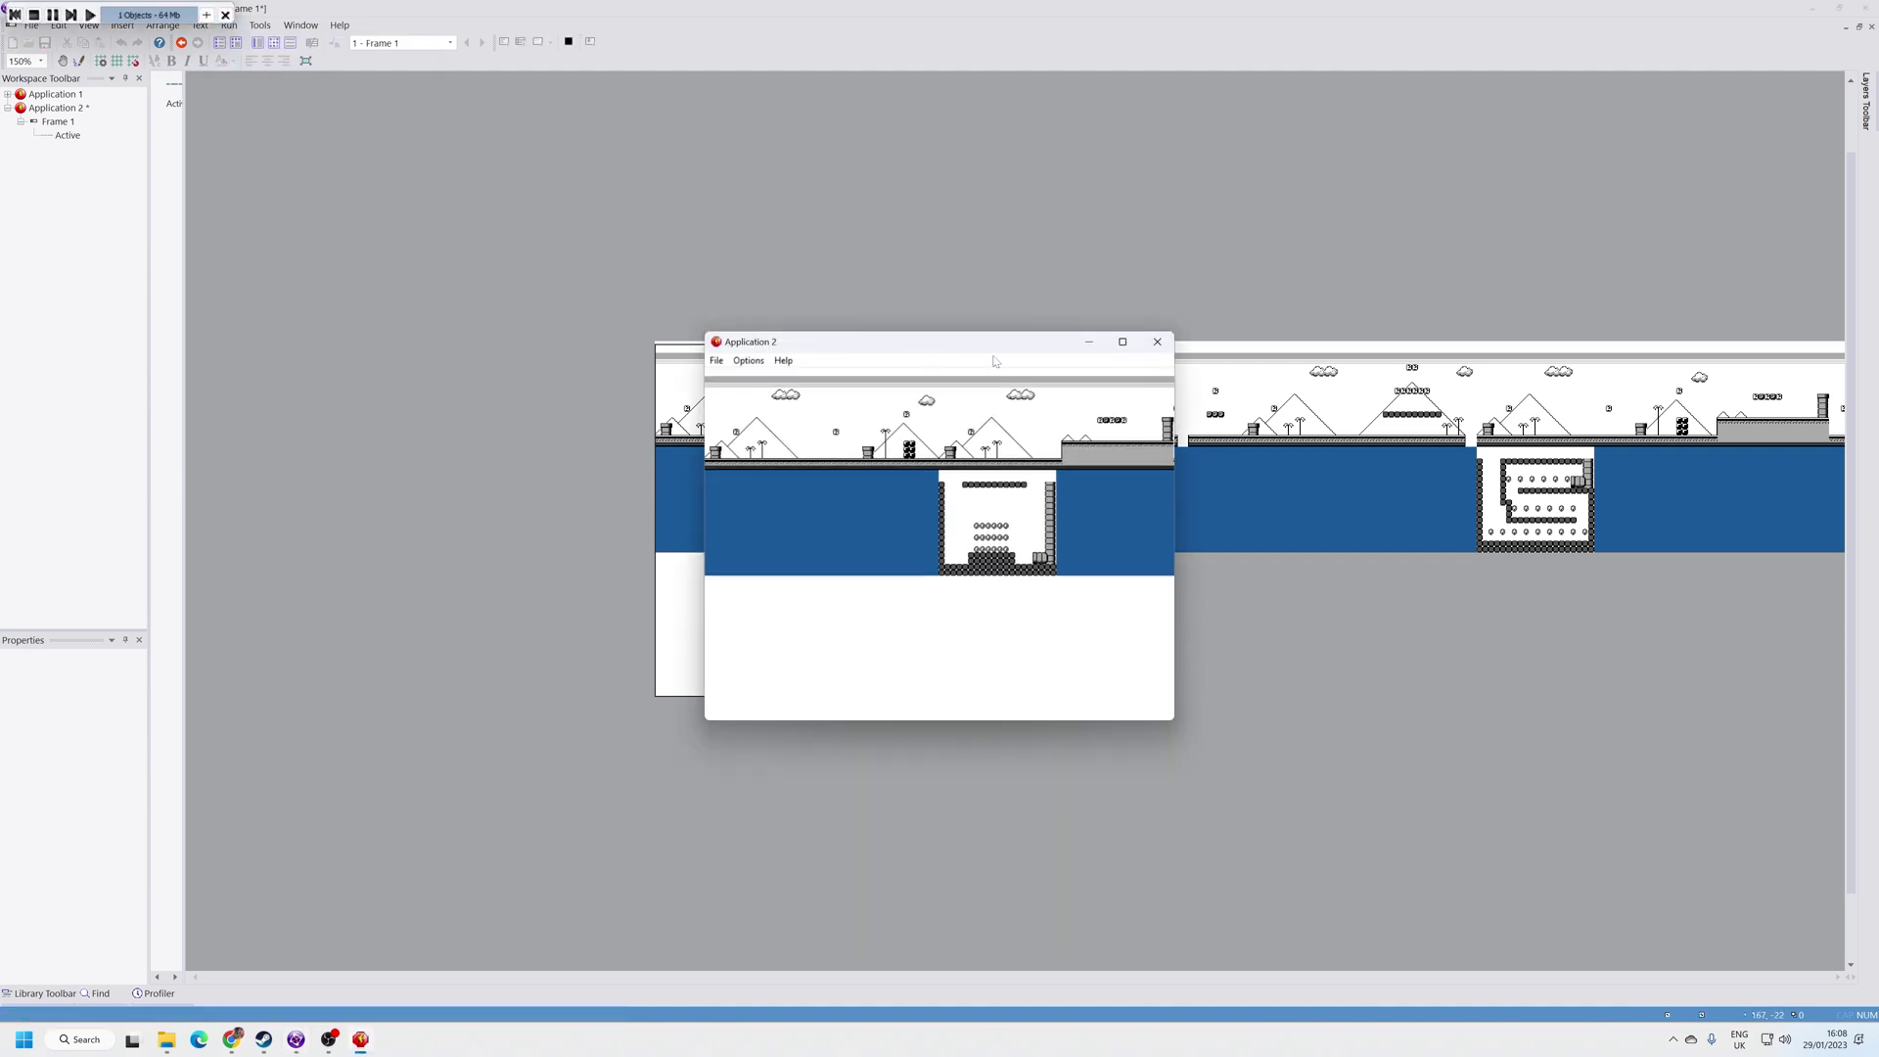
{"action": "left_click_drag", "start_coordinate": [1001, 342], "coordinate": [914, 287]}
{"action": "left_click", "coordinate": [1069, 285]}
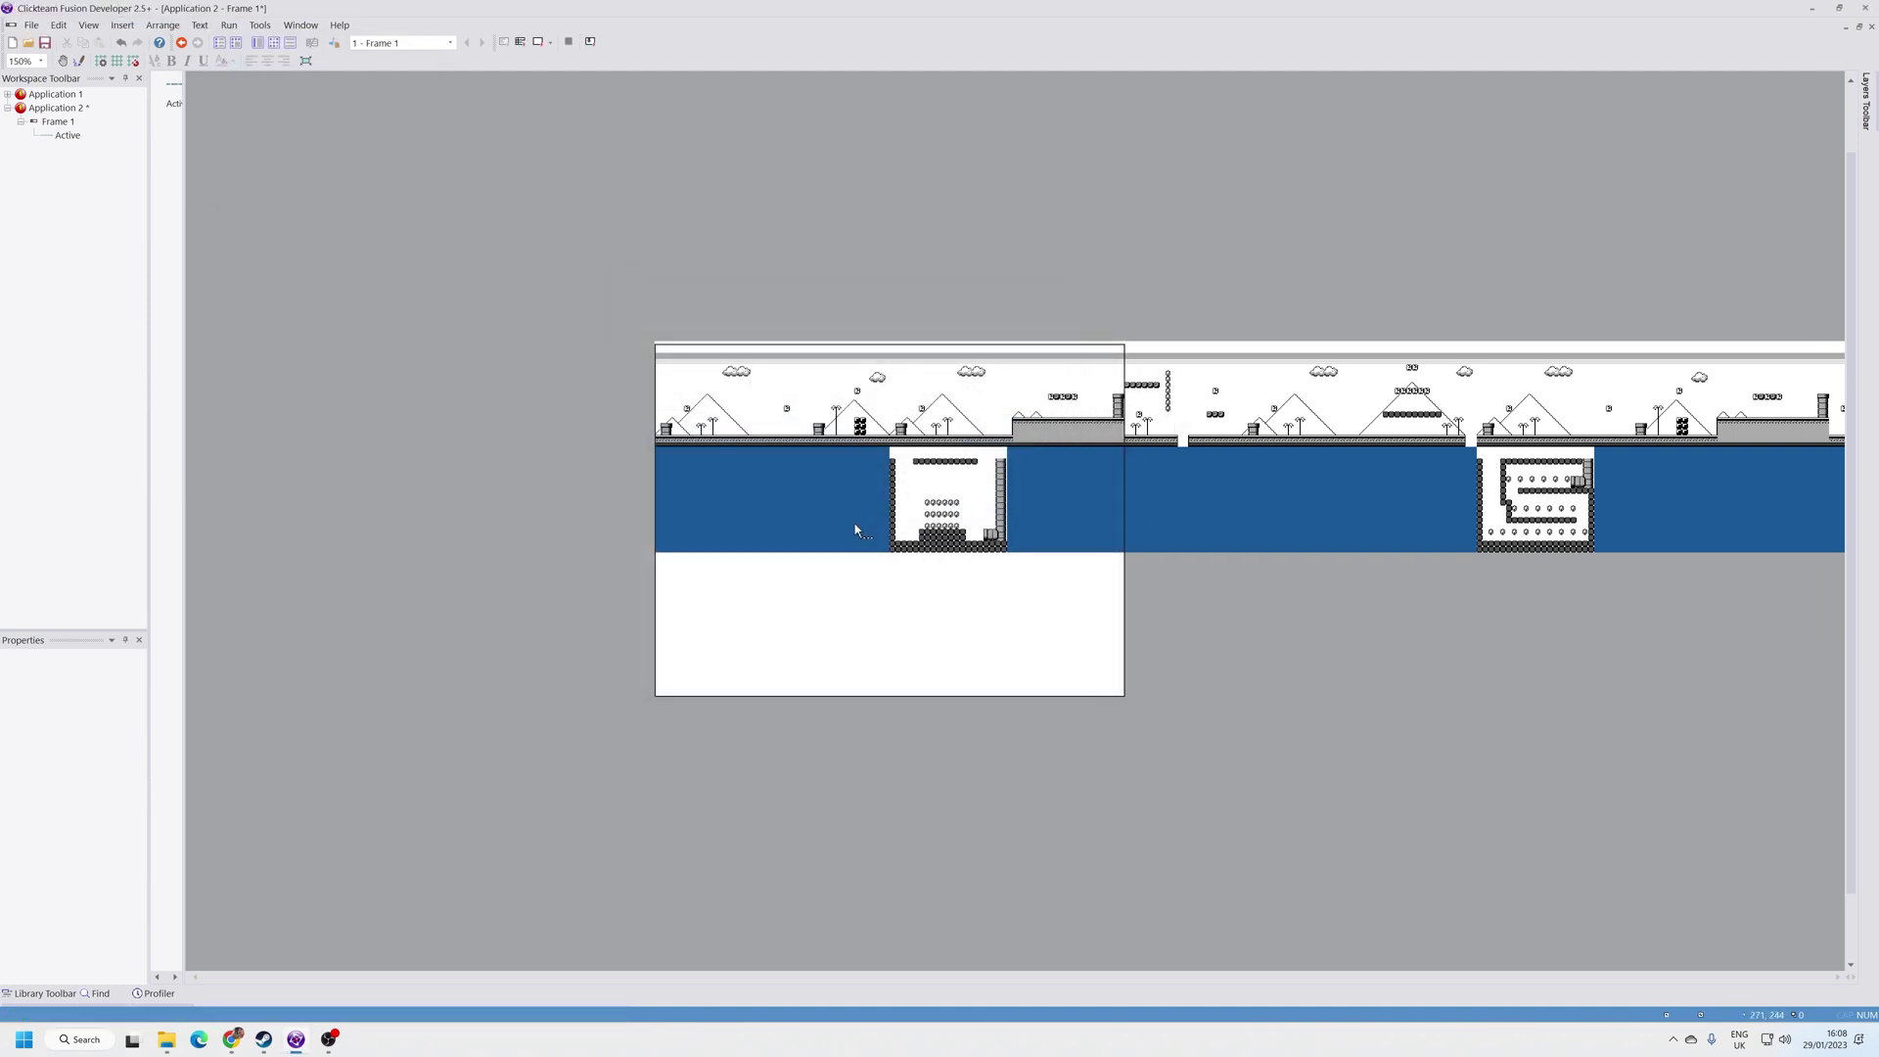
Step: Flood-fill the blue water areas around the tower with transparency in the level image
{"action": "double_click", "coordinate": [825, 487]}
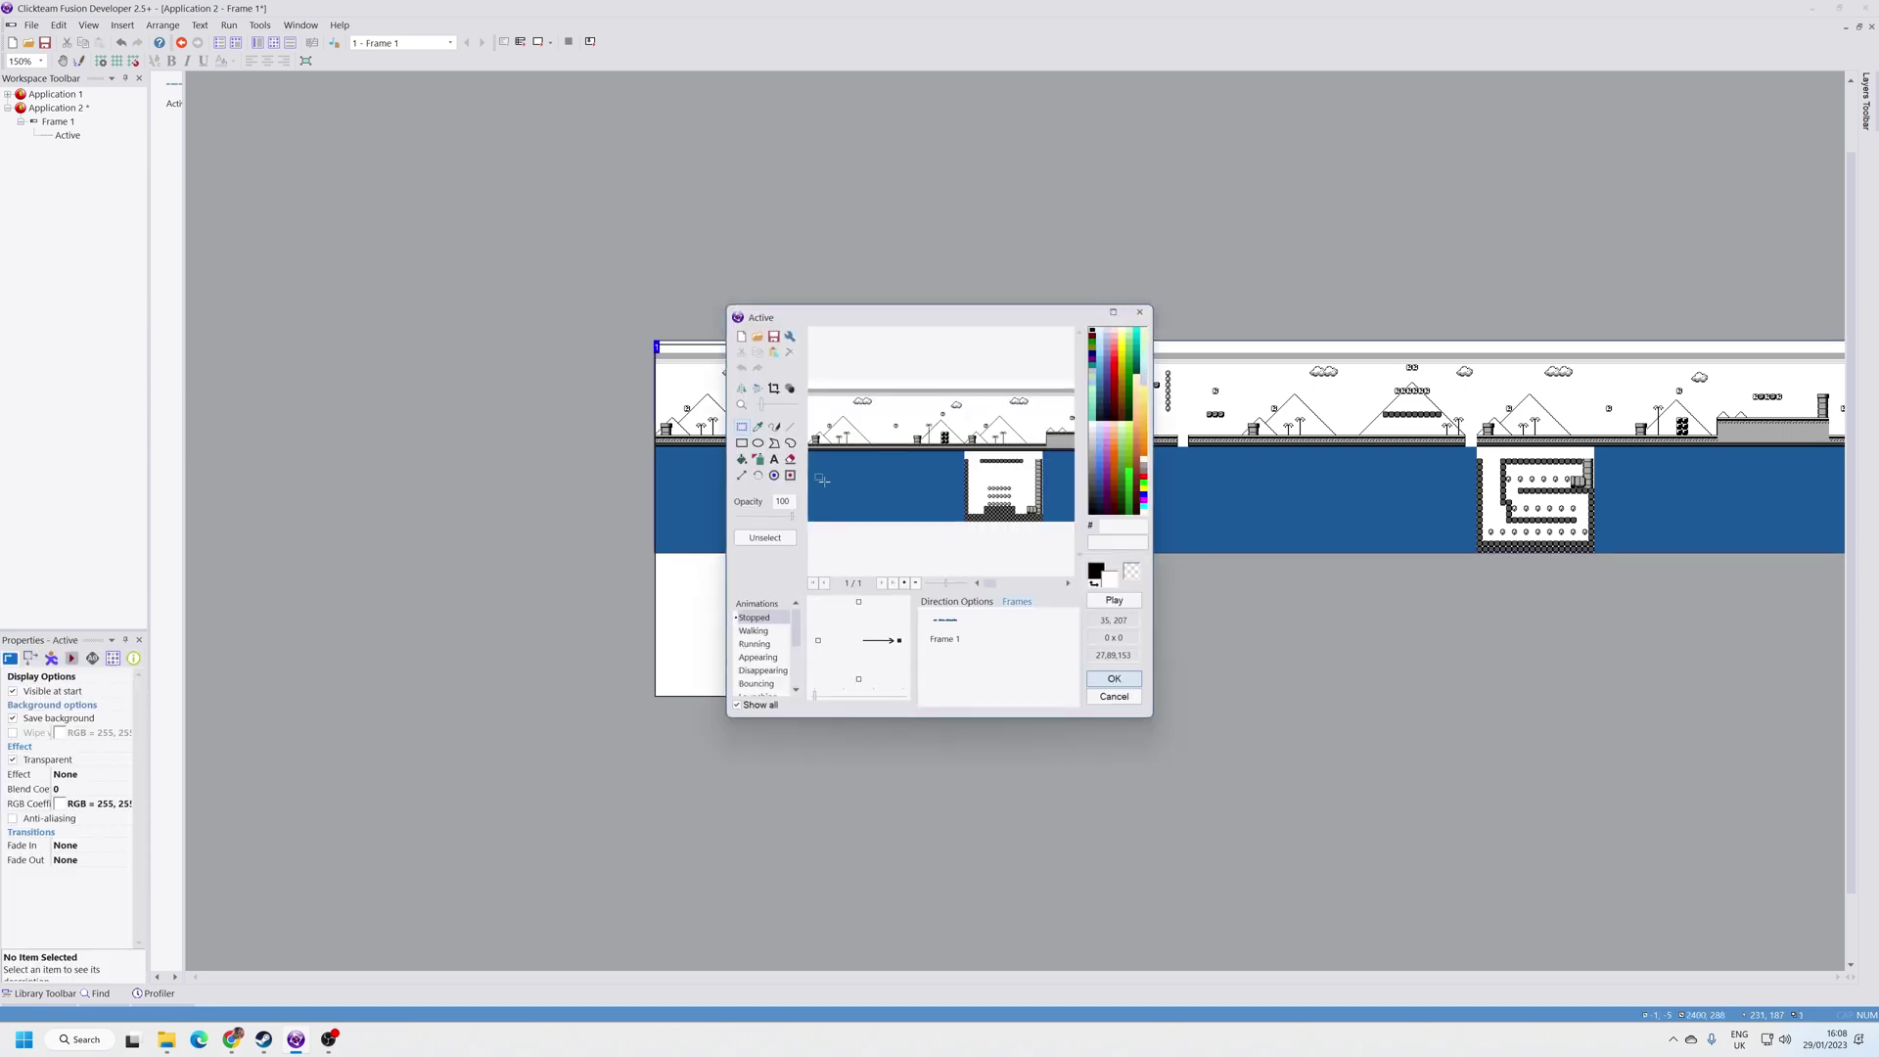
{"action": "left_click", "coordinate": [740, 458]}
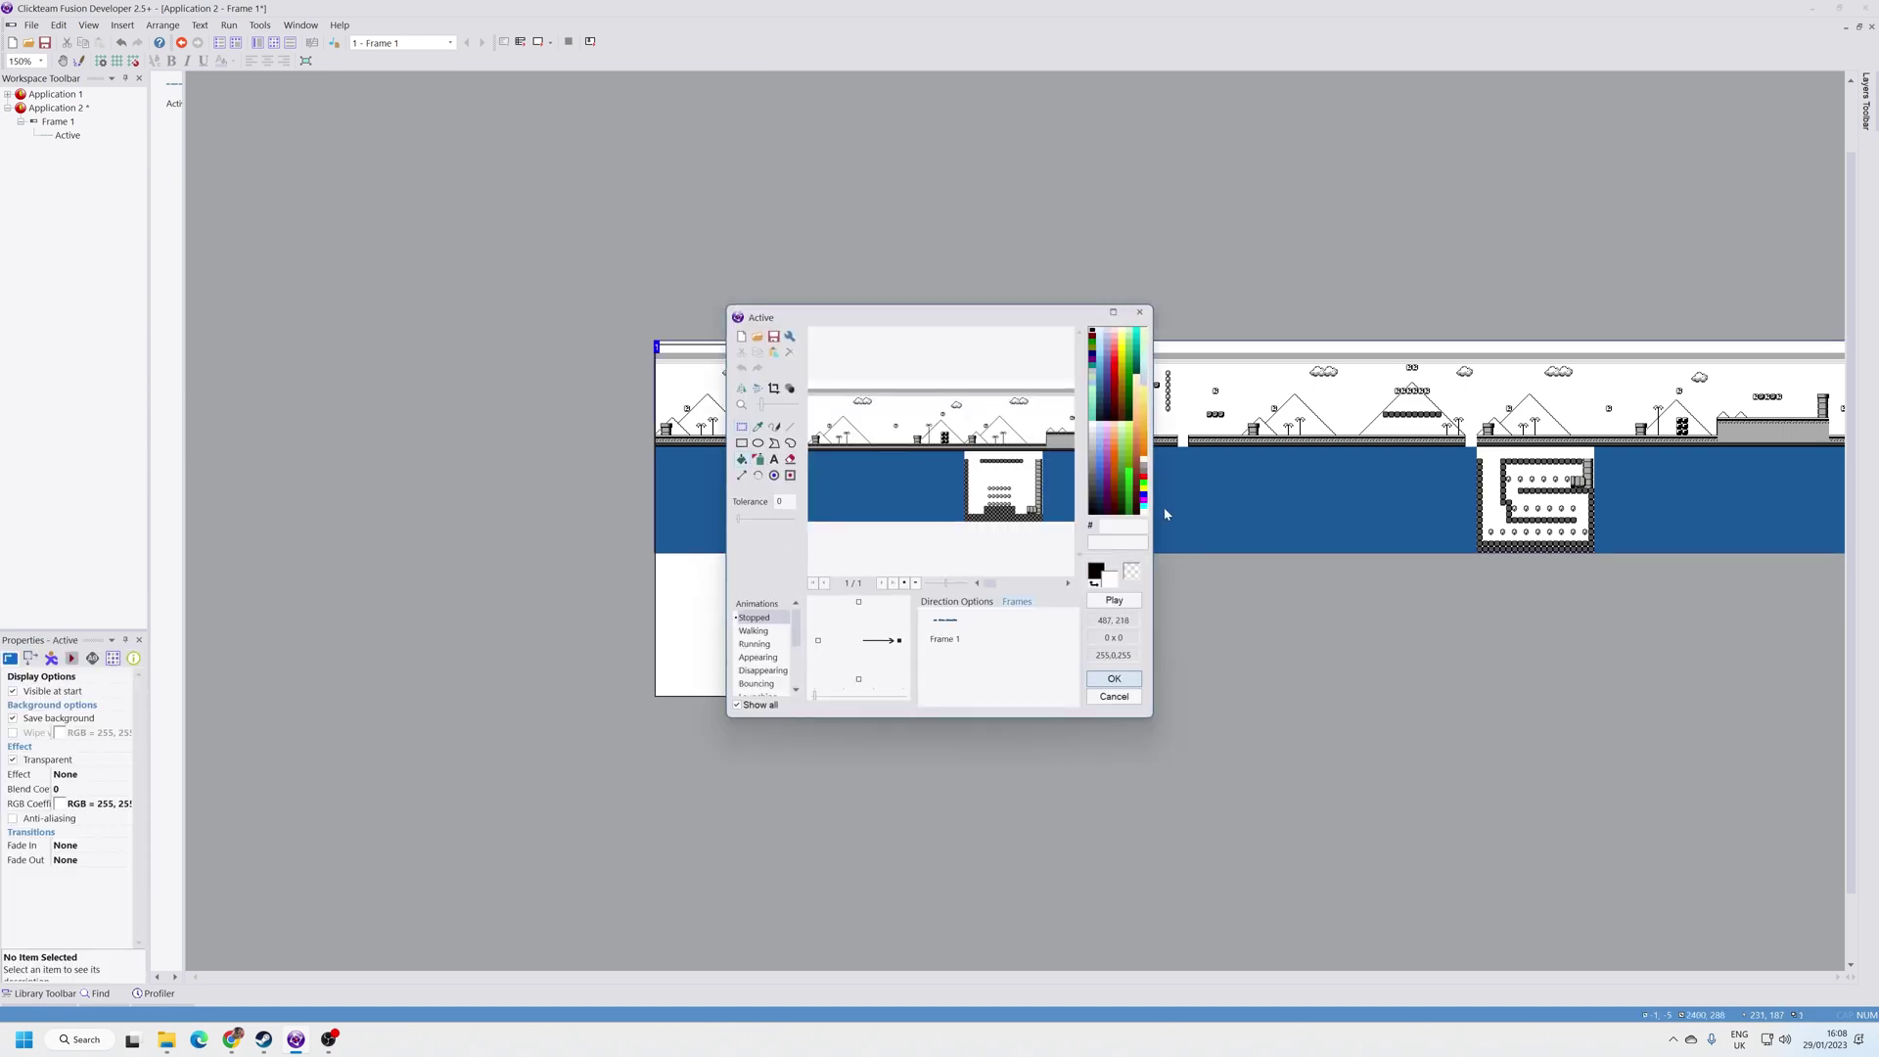
{"action": "right_click", "coordinate": [1133, 571]}
{"action": "right_click", "coordinate": [919, 478]}
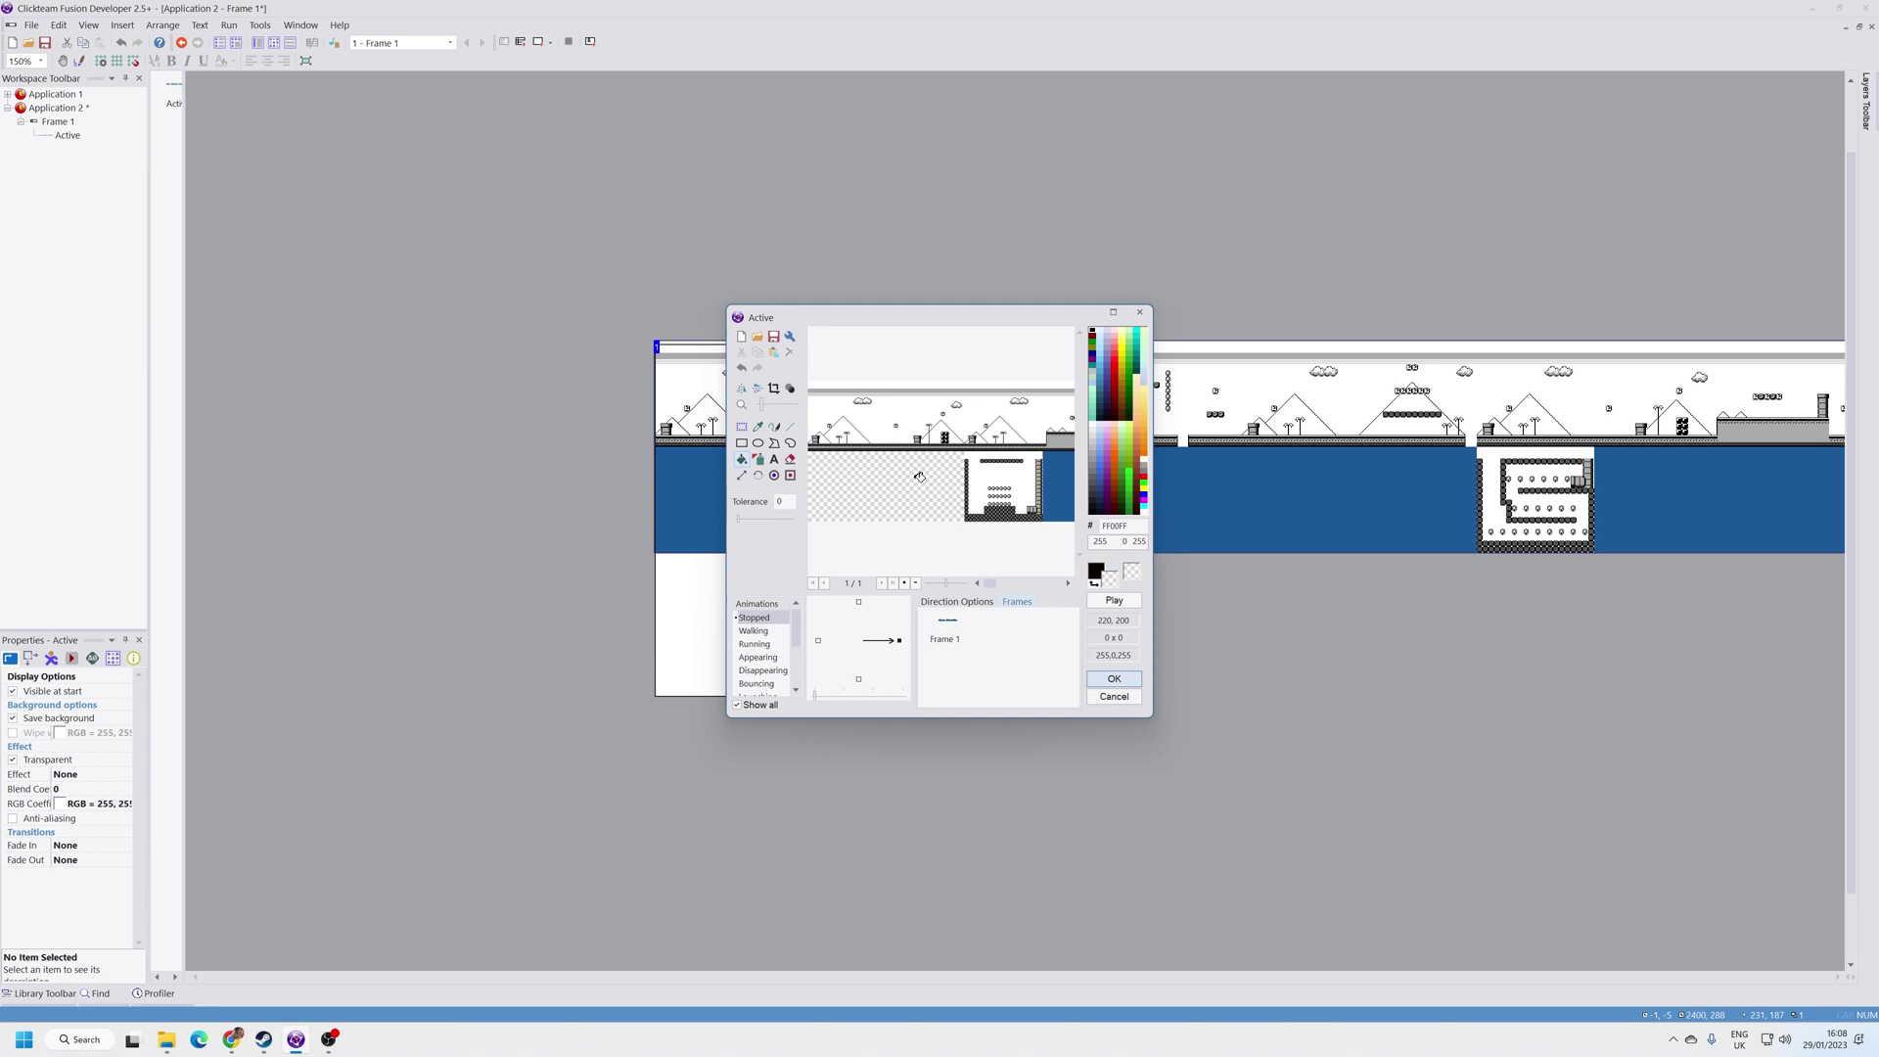
{"action": "right_click", "coordinate": [1052, 488]}
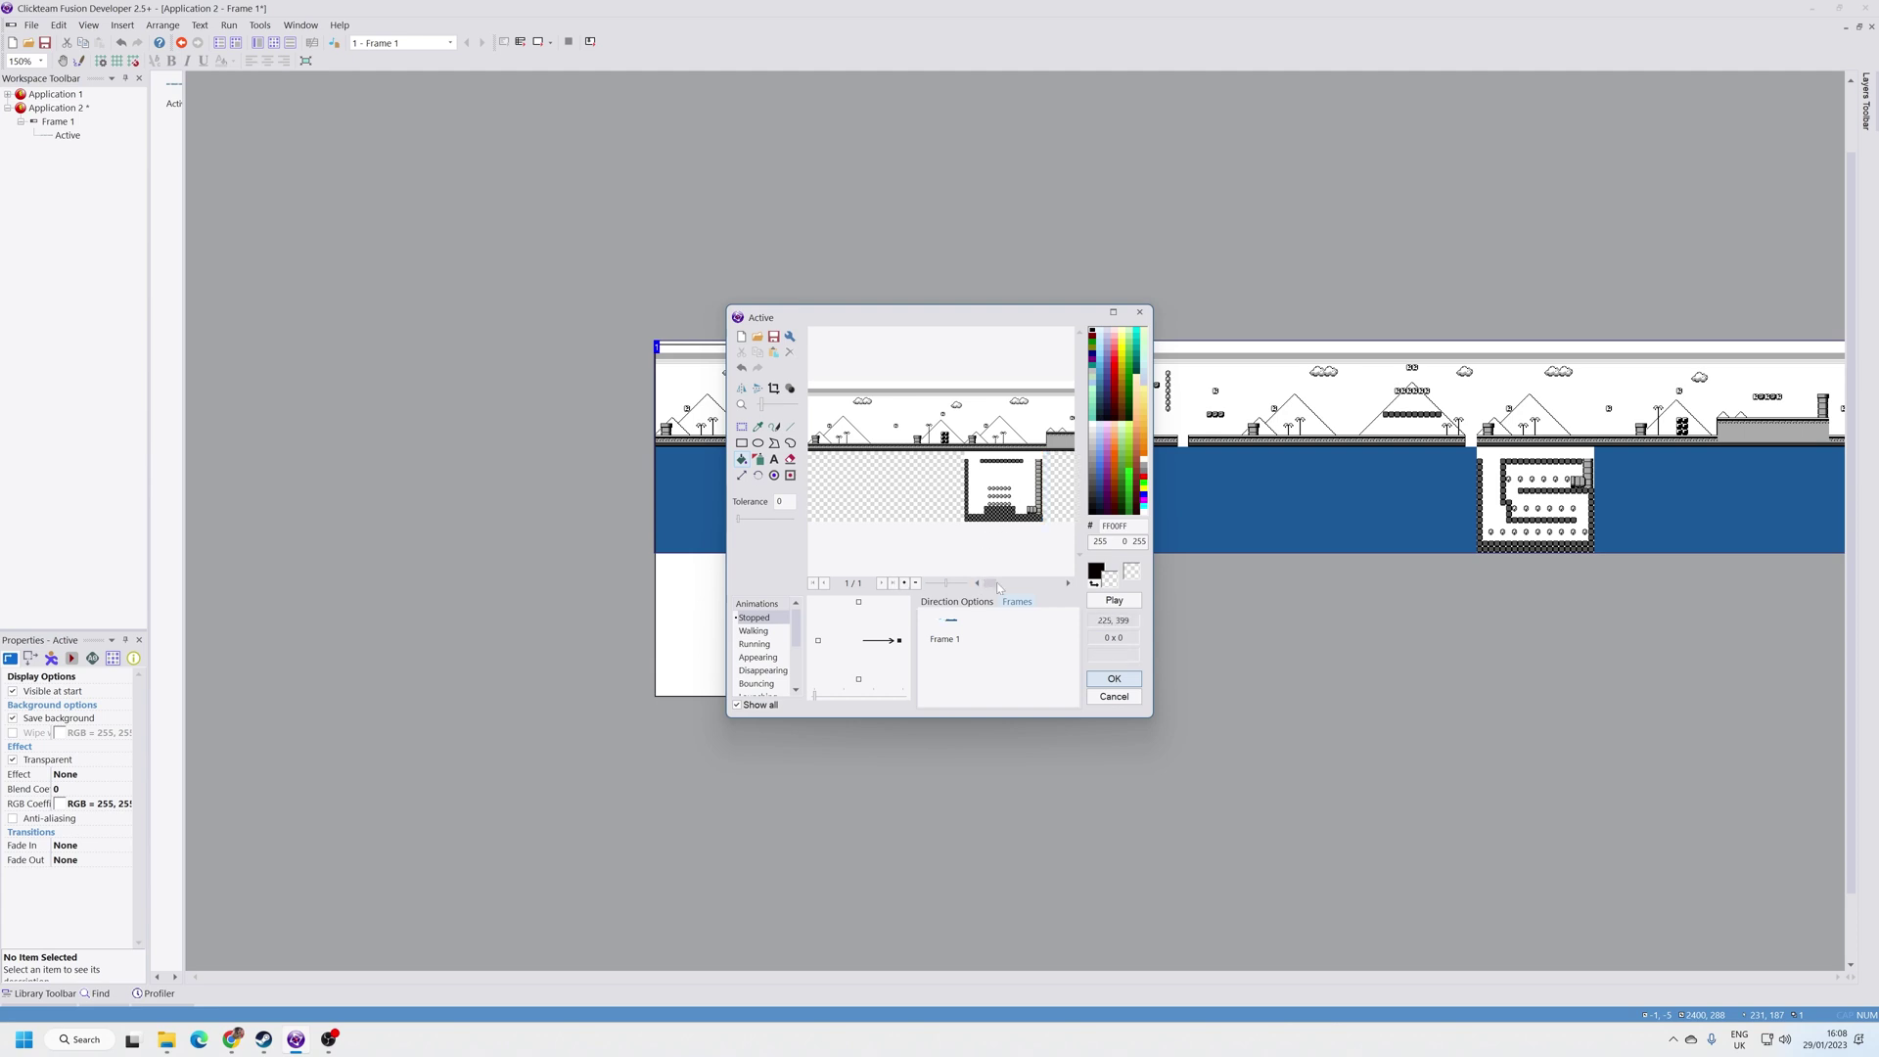
{"action": "left_click_drag", "start_coordinate": [996, 588], "coordinate": [1057, 582]}
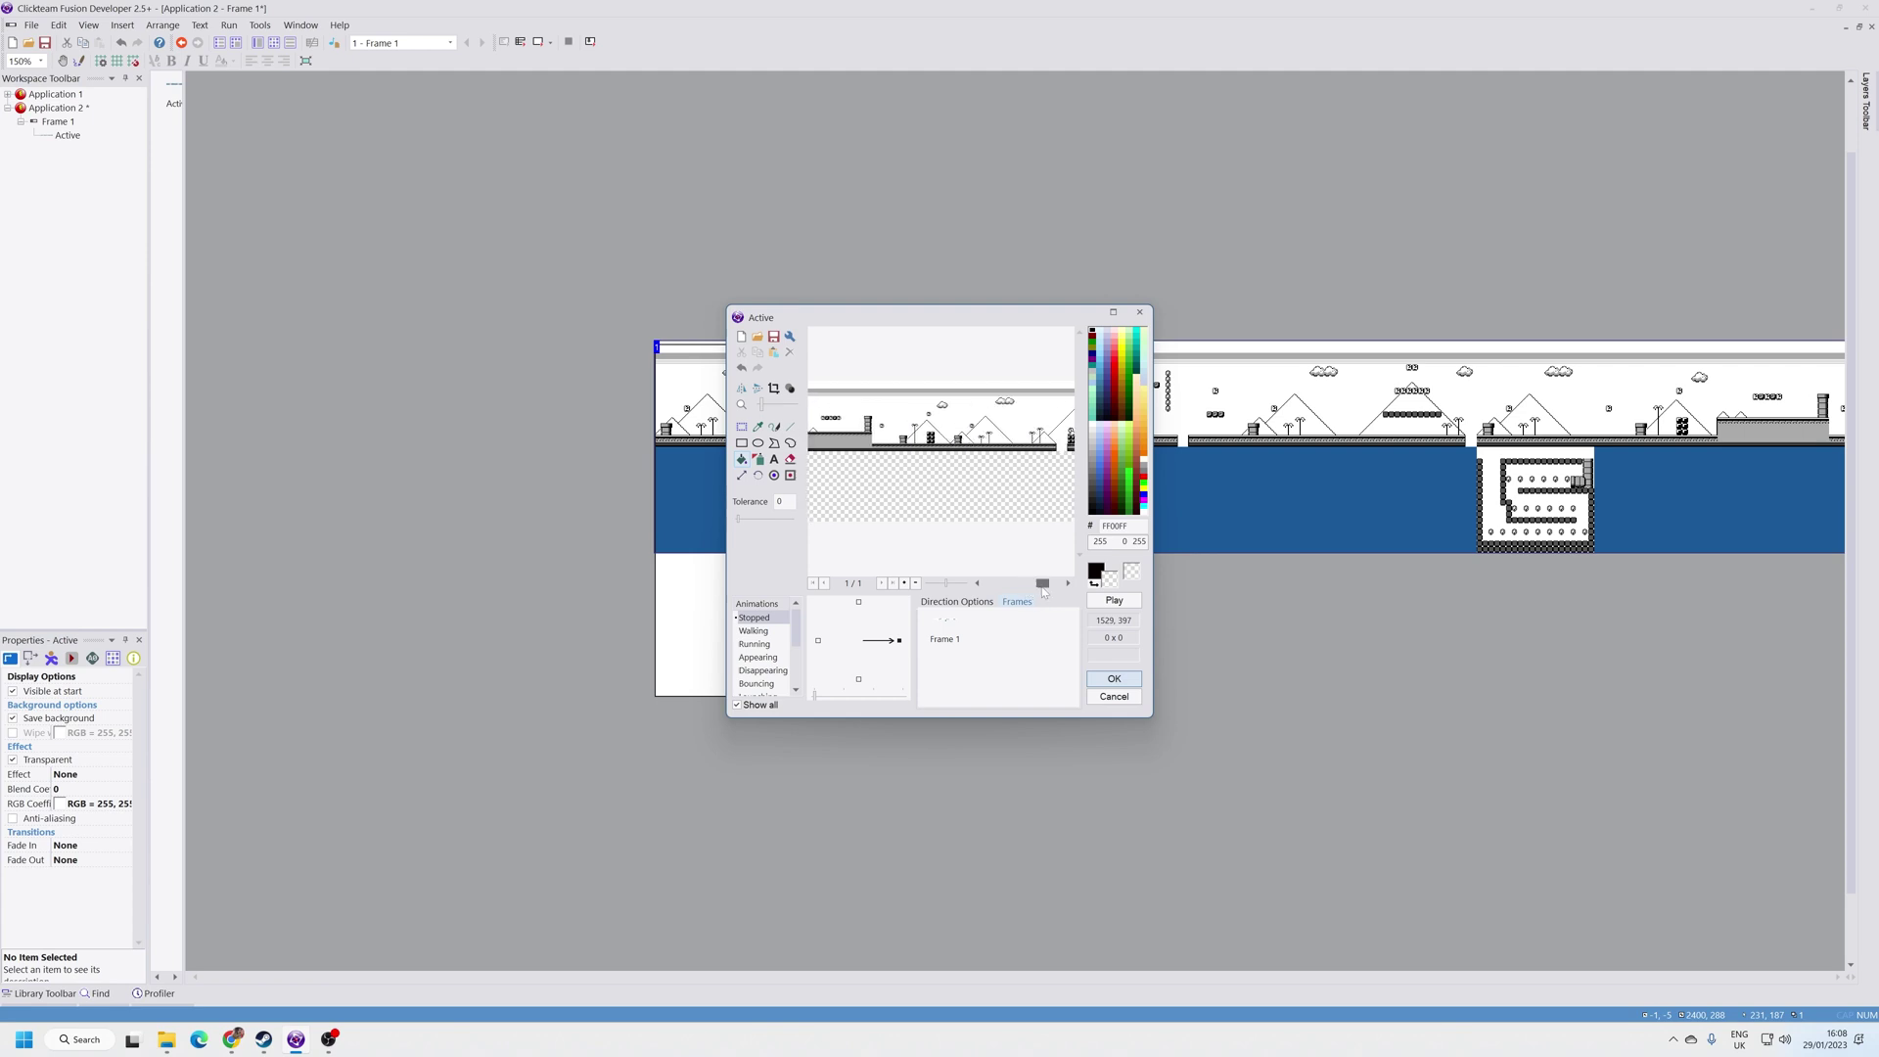
{"action": "left_click", "coordinate": [1114, 682]}
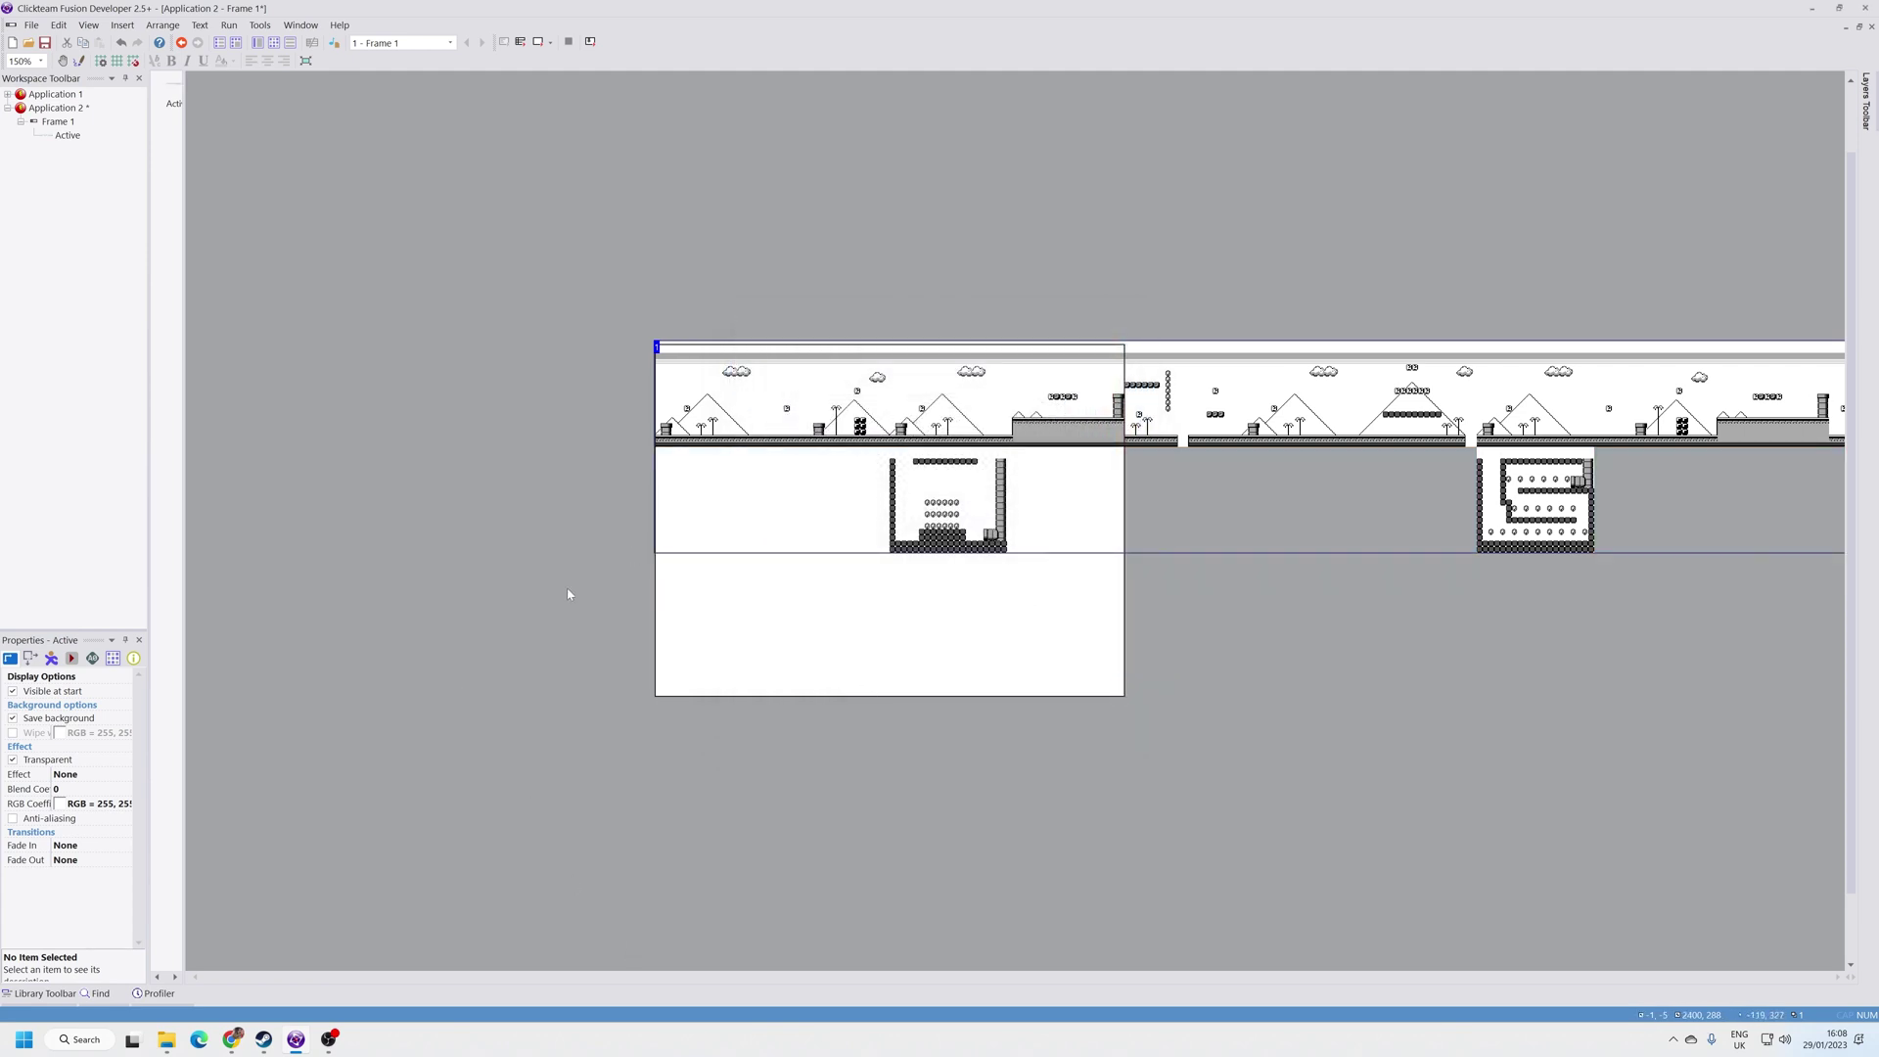
Step: Test-run the application to see the level, then close the game window
{"action": "left_click", "coordinate": [227, 25]}
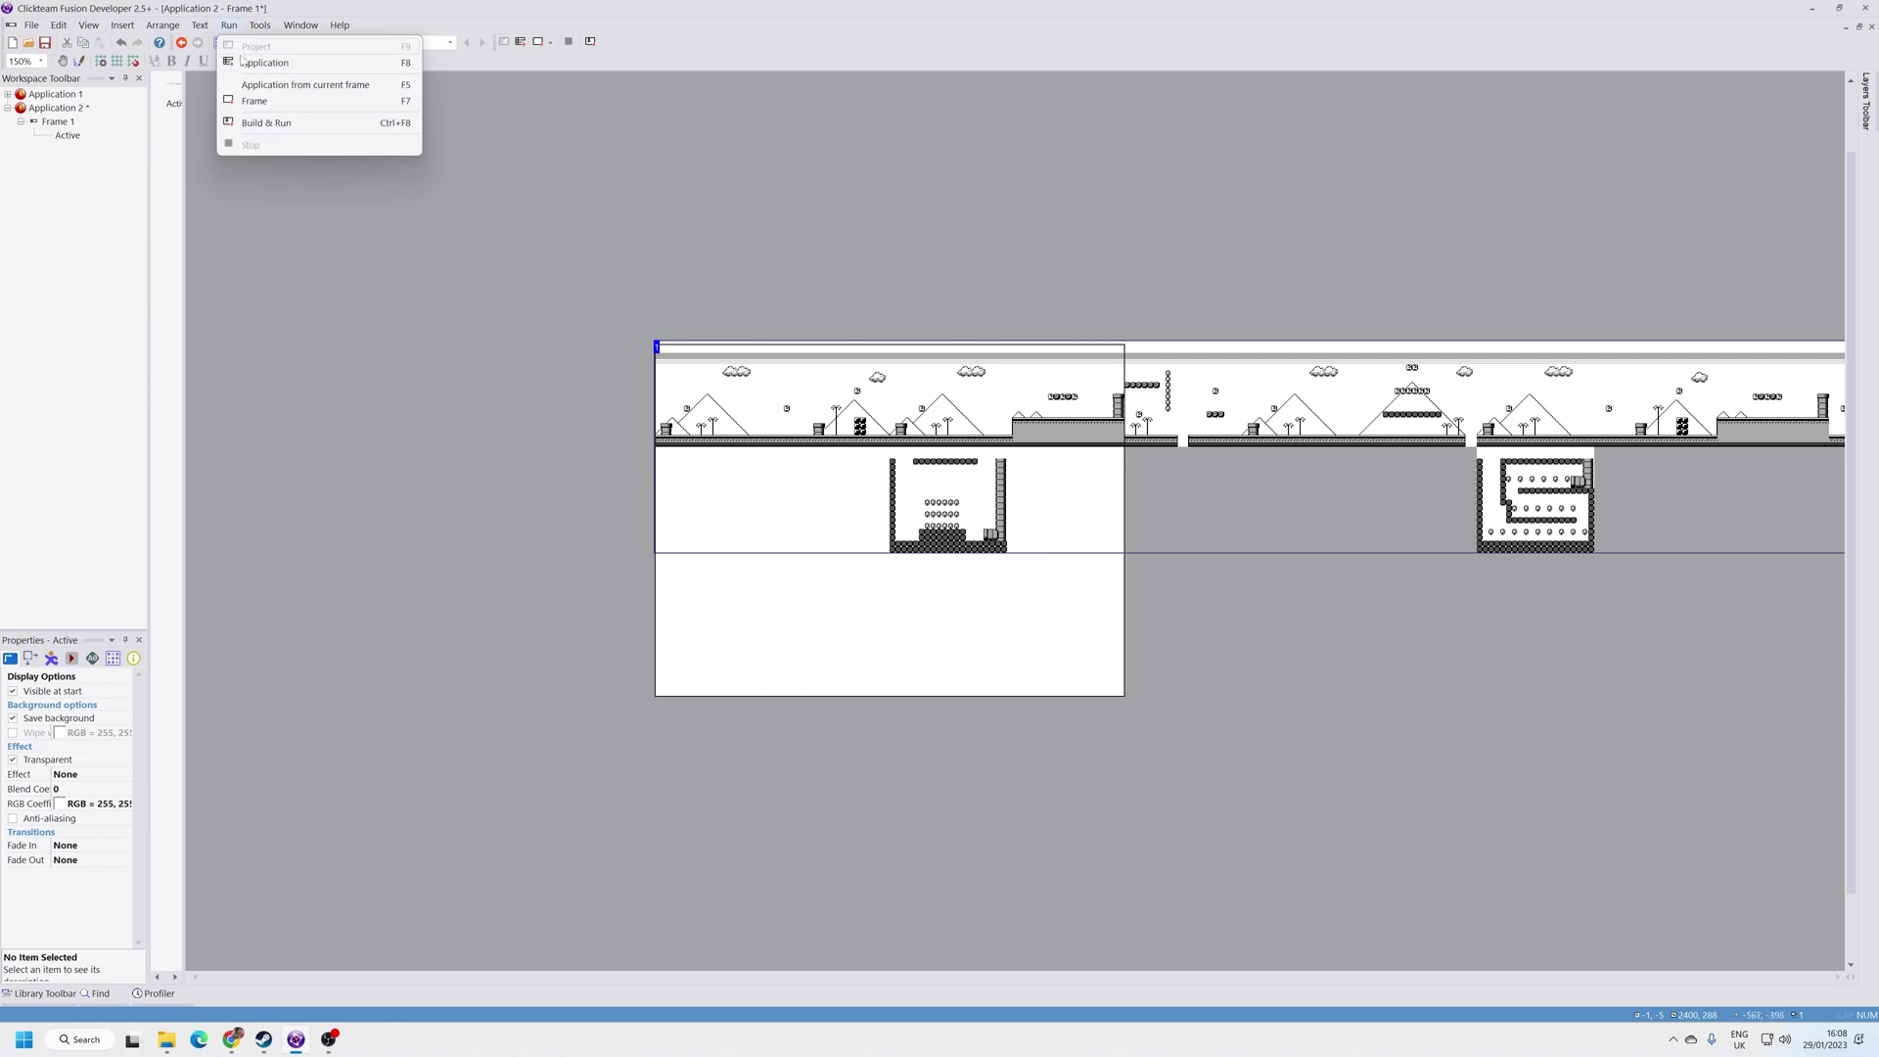
{"action": "left_click", "coordinate": [279, 61]}
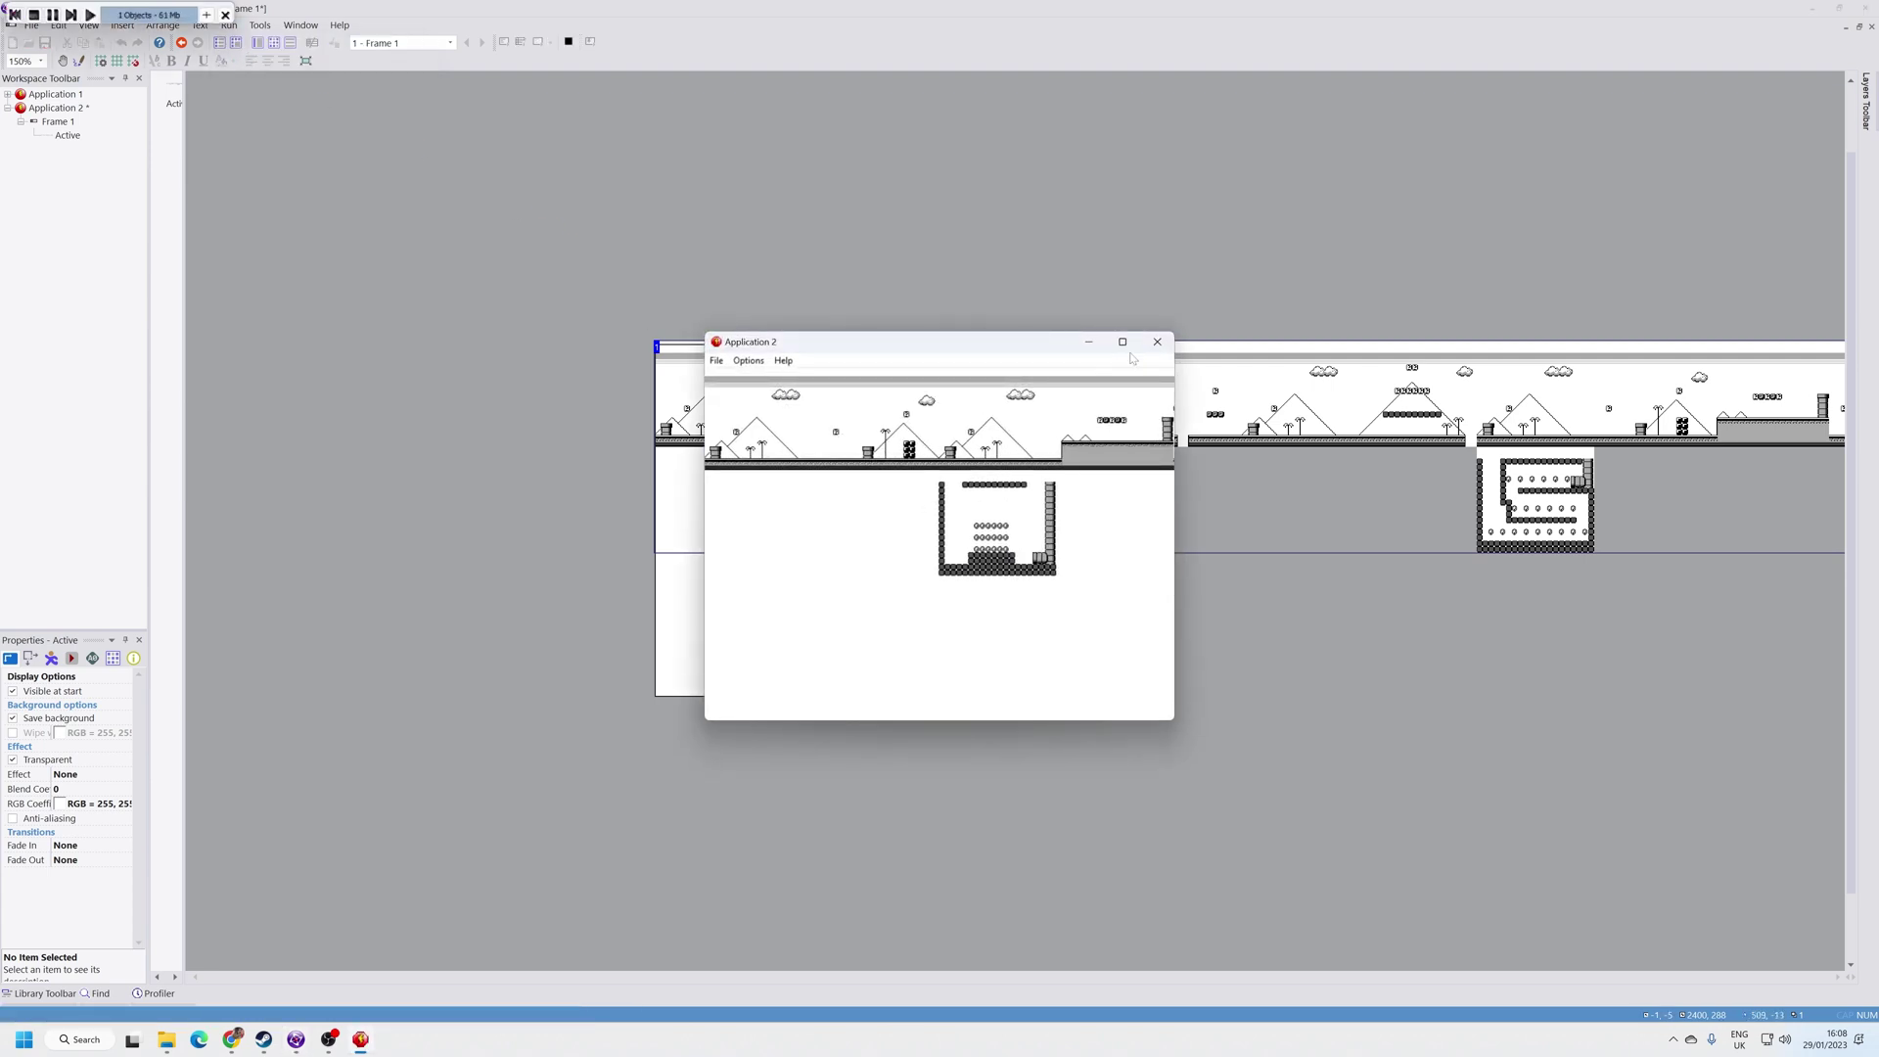
{"action": "left_click", "coordinate": [1157, 341]}
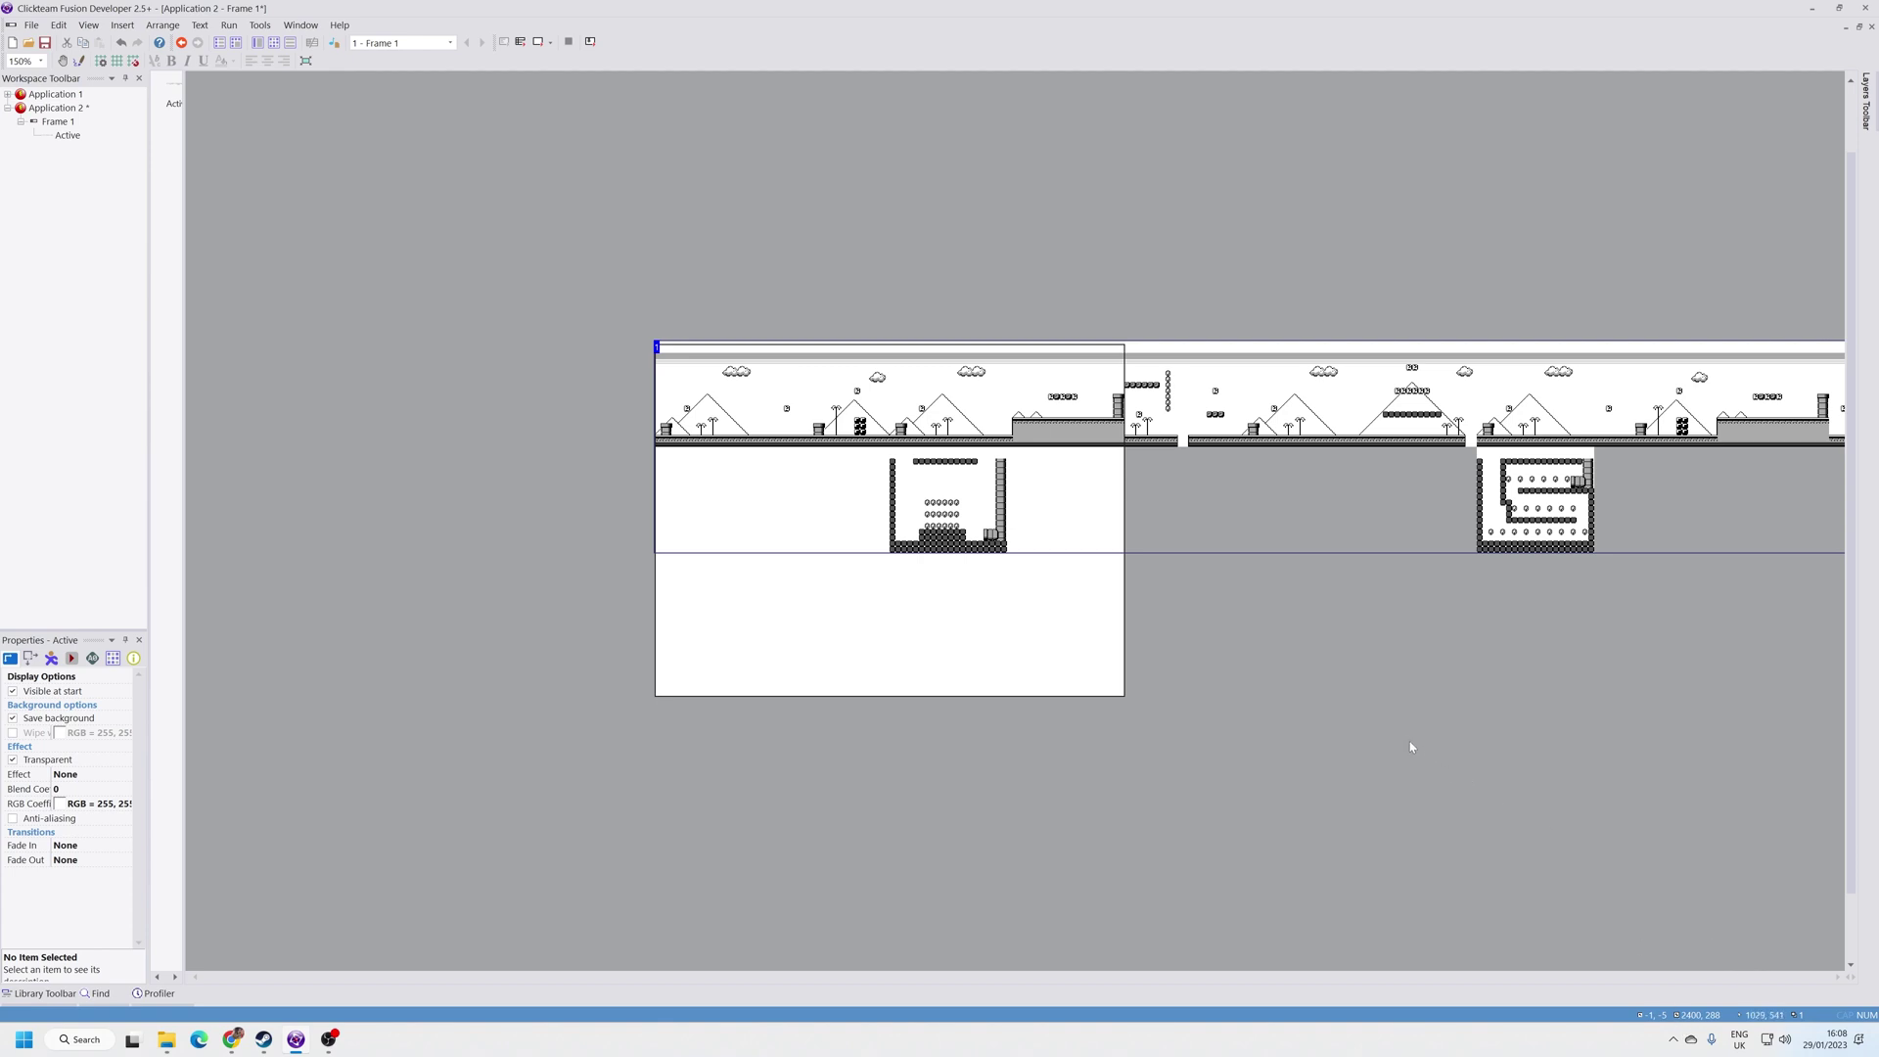
{"action": "scroll", "coordinate": [1365, 704], "scroll_direction": "down", "scroll_amount": 1}
{"action": "scroll", "coordinate": [1344, 694], "scroll_direction": "down", "scroll_amount": 1}
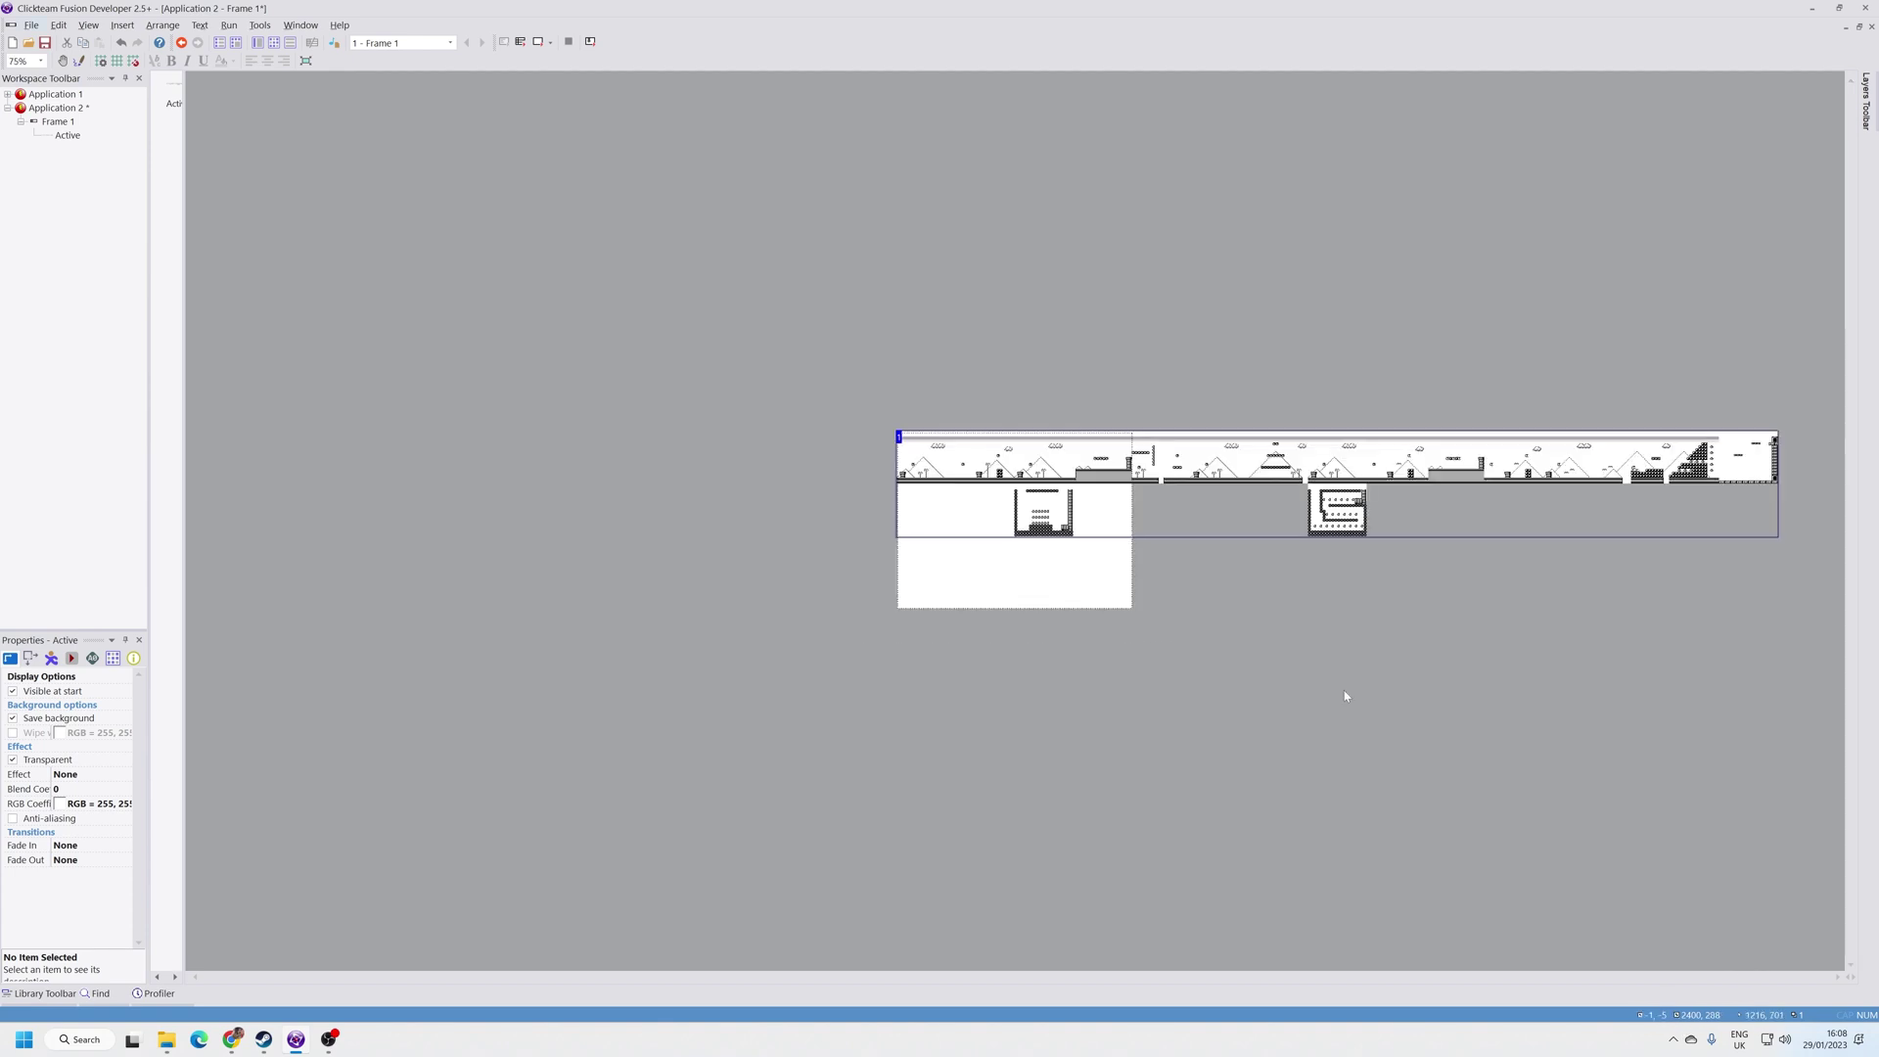
{"action": "scroll", "coordinate": [1343, 694], "scroll_direction": "down", "scroll_amount": 1}
{"action": "scroll", "coordinate": [1343, 694], "scroll_direction": "down", "scroll_amount": 1}
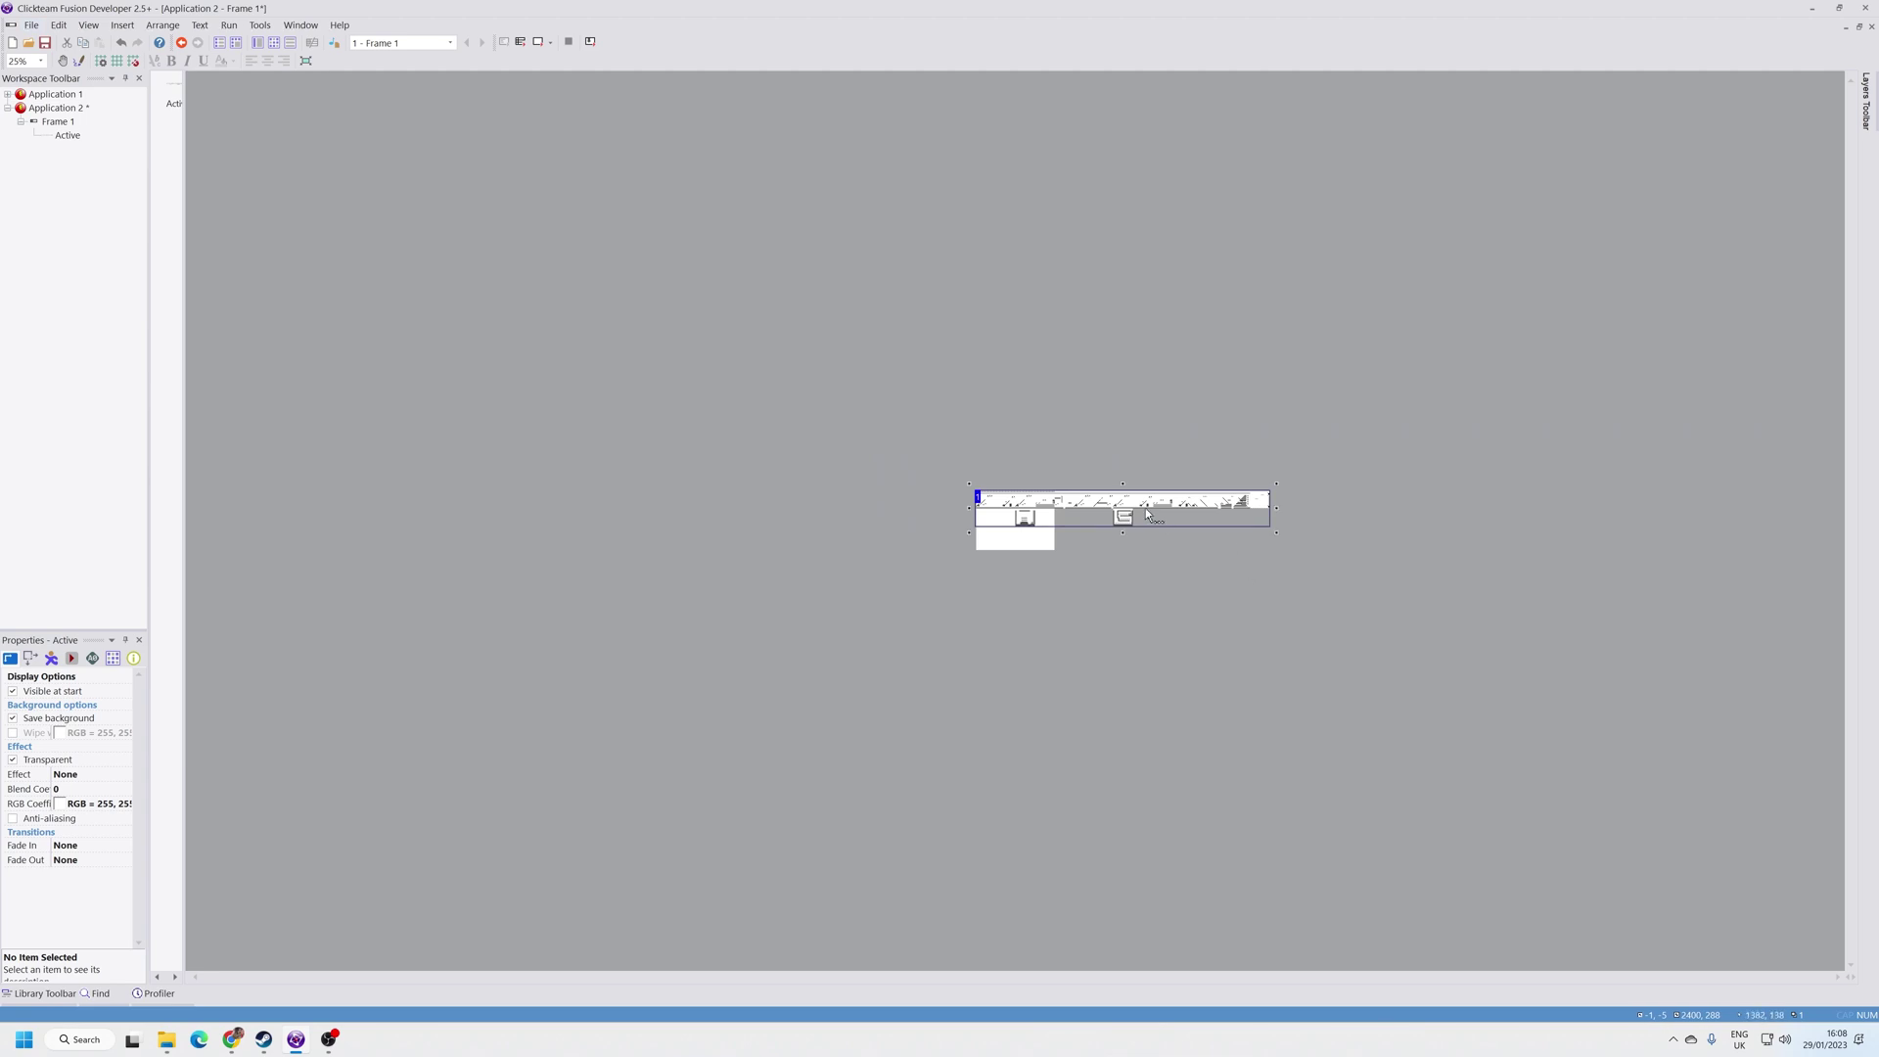
Step: Stretch the level image object much larger and wider, then test-run to check it
{"action": "left_click_drag", "start_coordinate": [1277, 535], "coordinate": [1641, 625]}
{"action": "left_click_drag", "start_coordinate": [1762, 631], "coordinate": [1870, 603]}
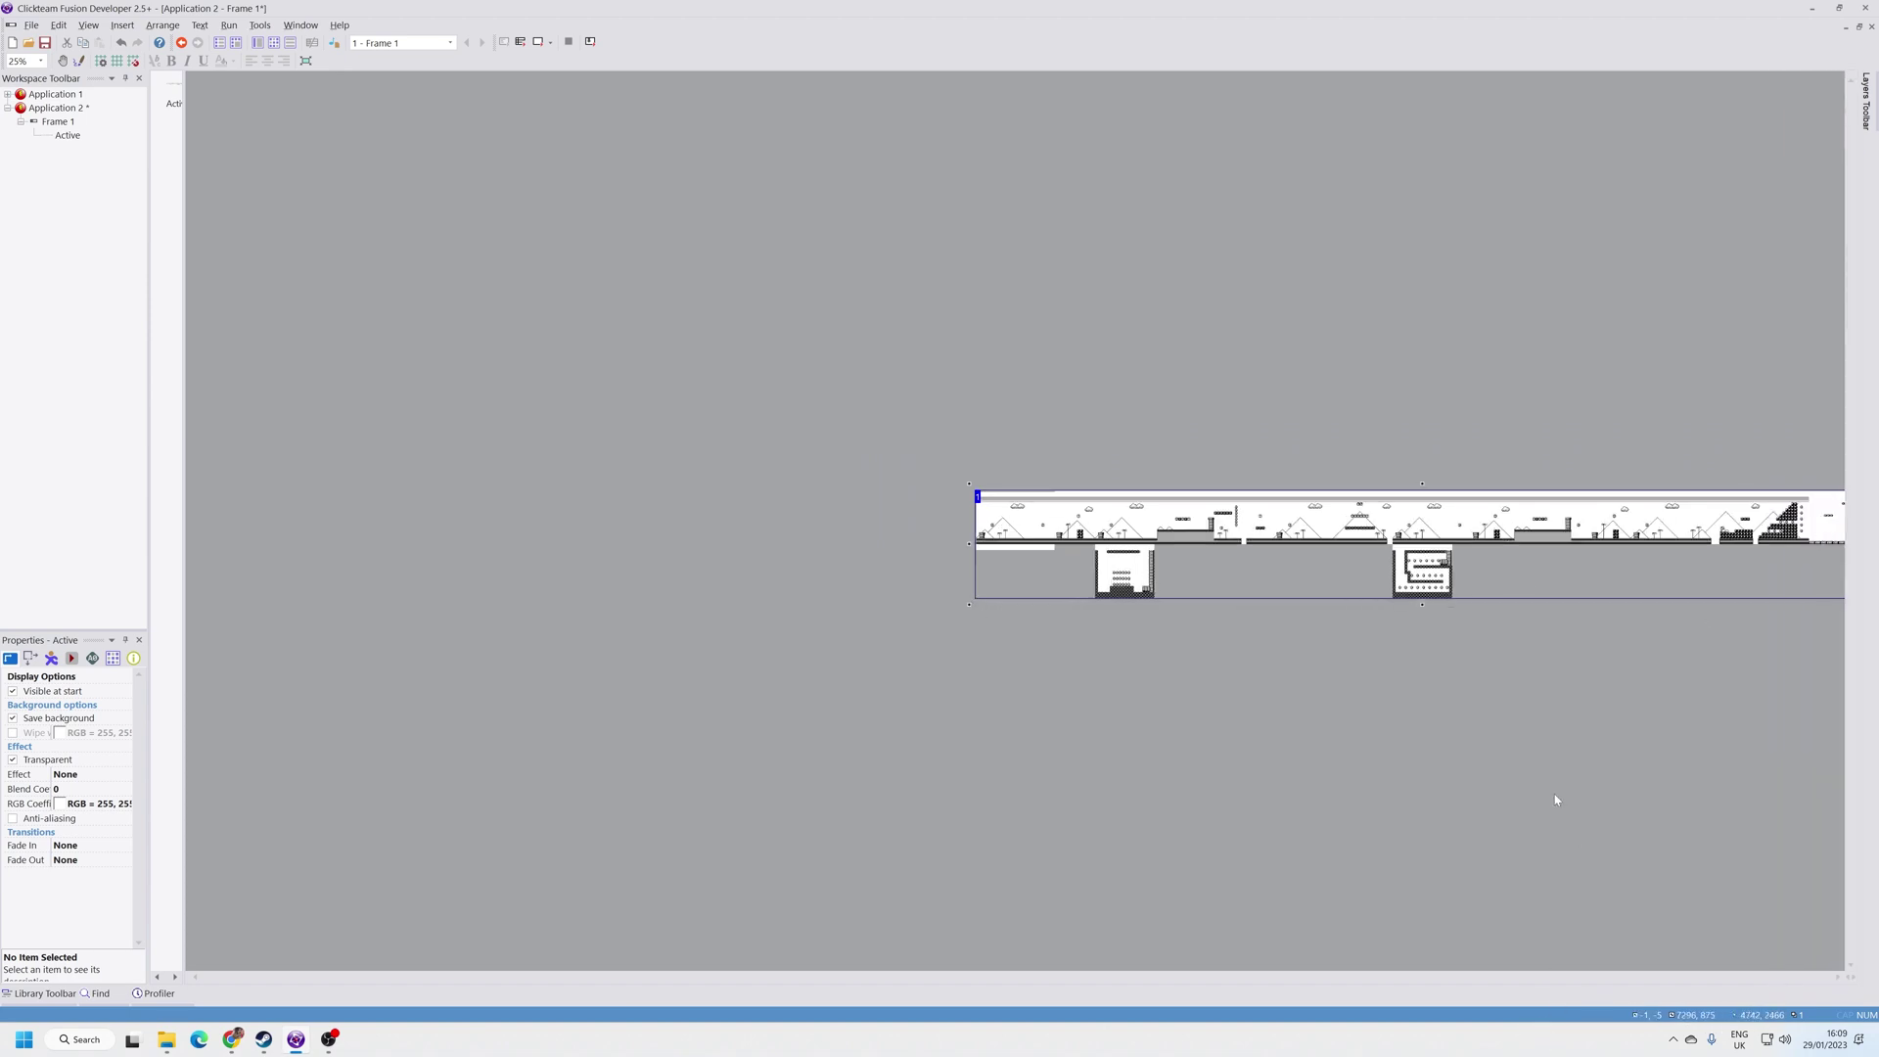
{"action": "scroll", "coordinate": [1424, 640], "scroll_direction": "down", "scroll_amount": 1}
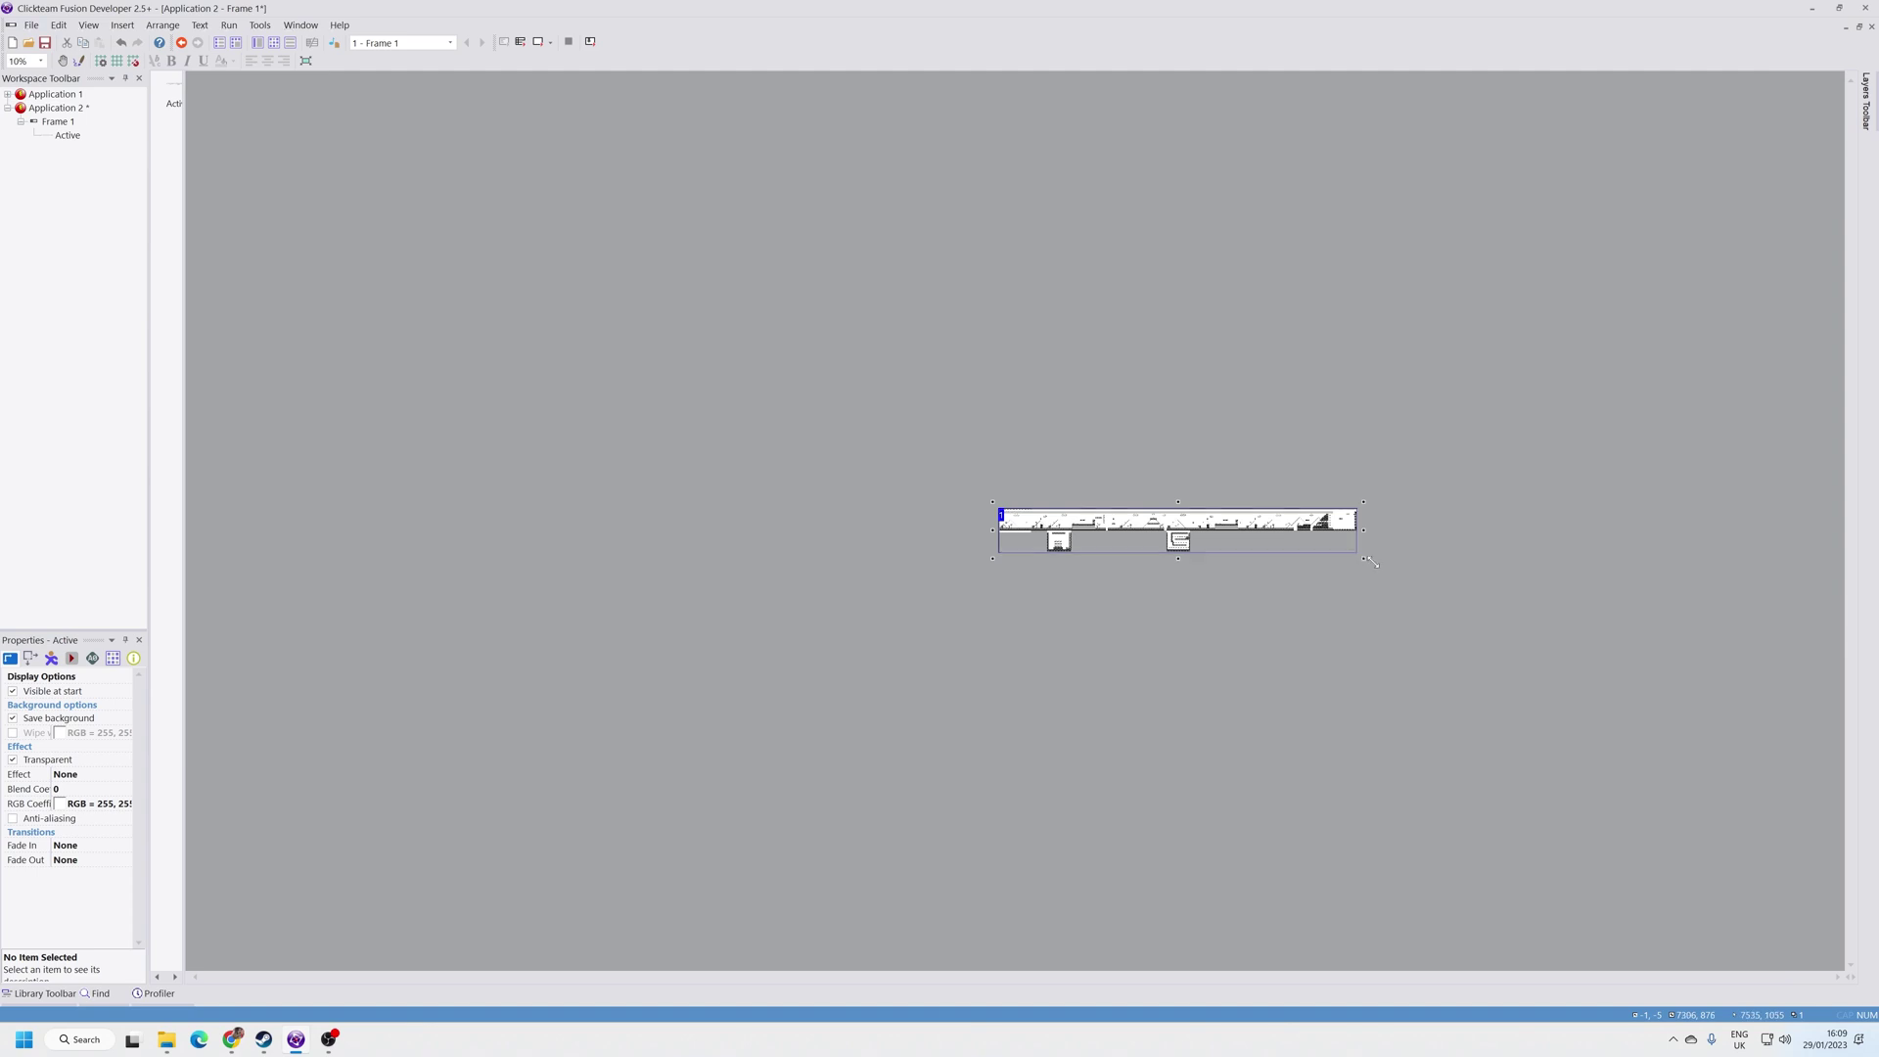
{"action": "scroll", "coordinate": [1439, 571], "scroll_direction": "up", "scroll_amount": 1}
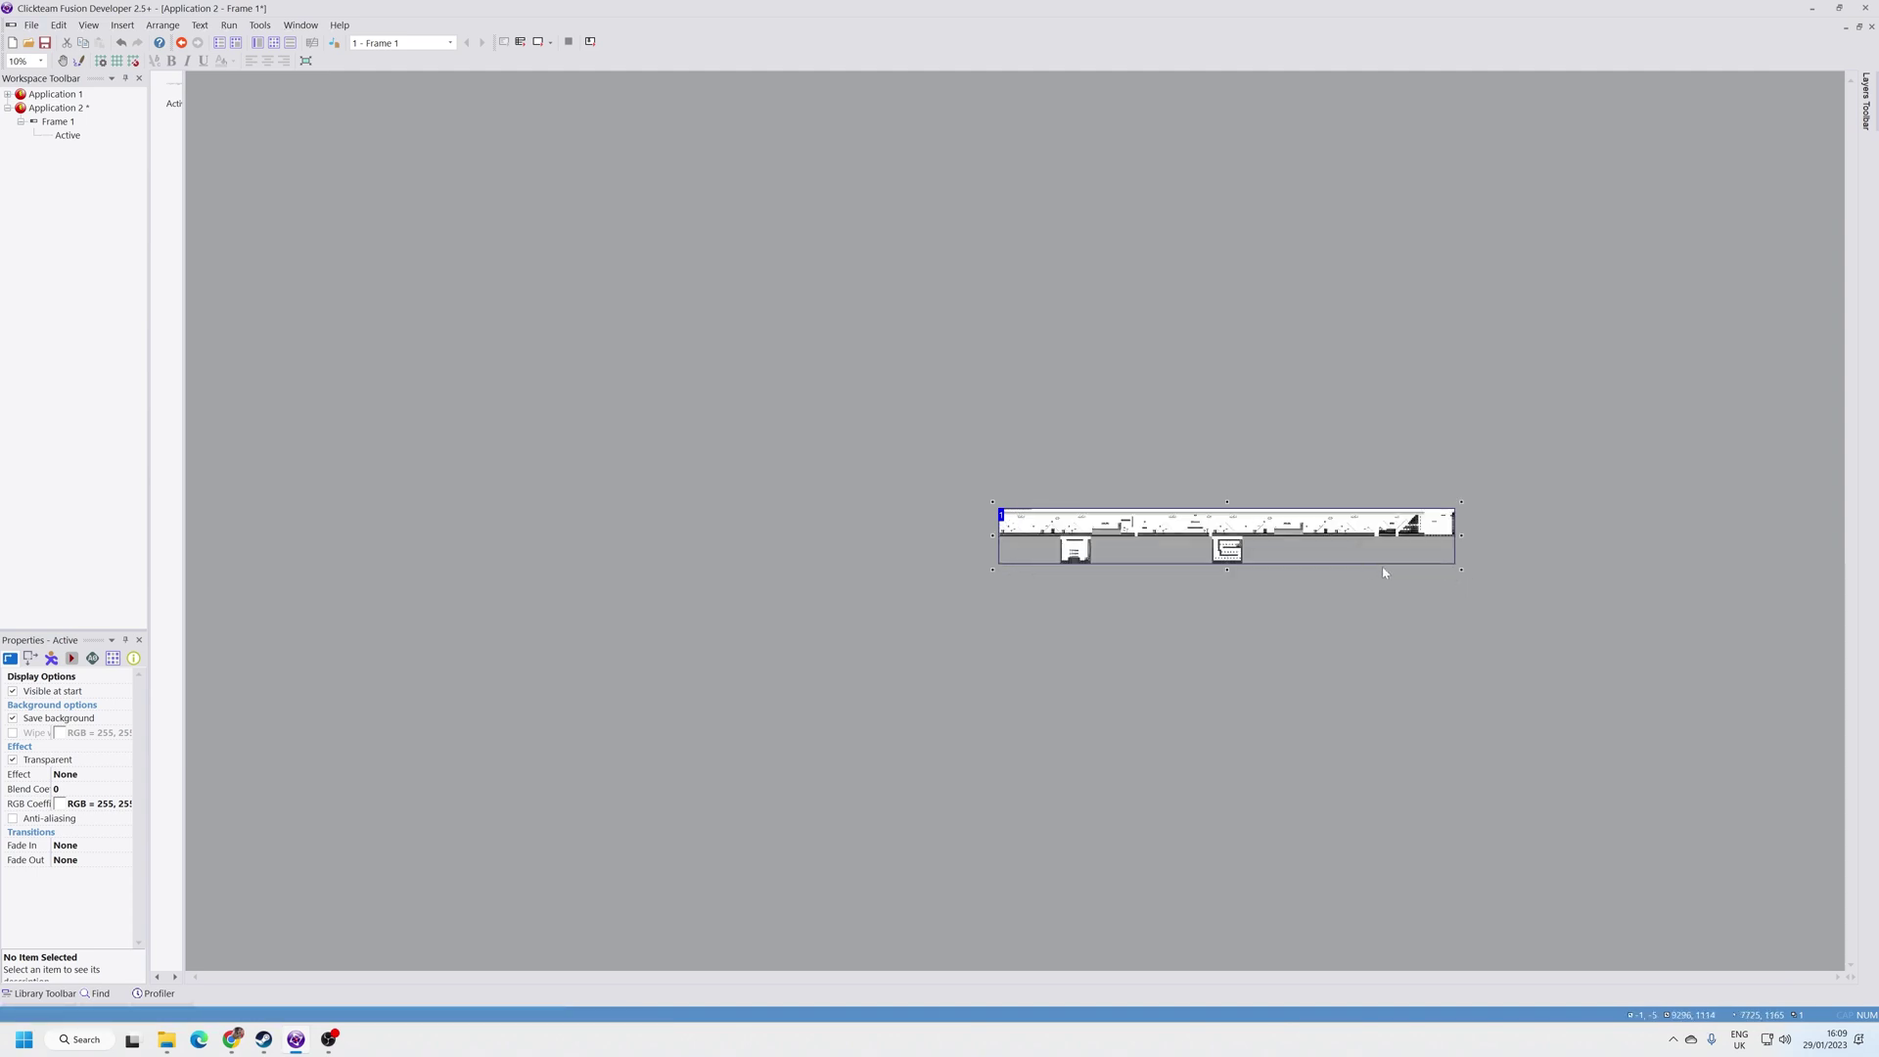
{"action": "left_click", "coordinate": [230, 25]}
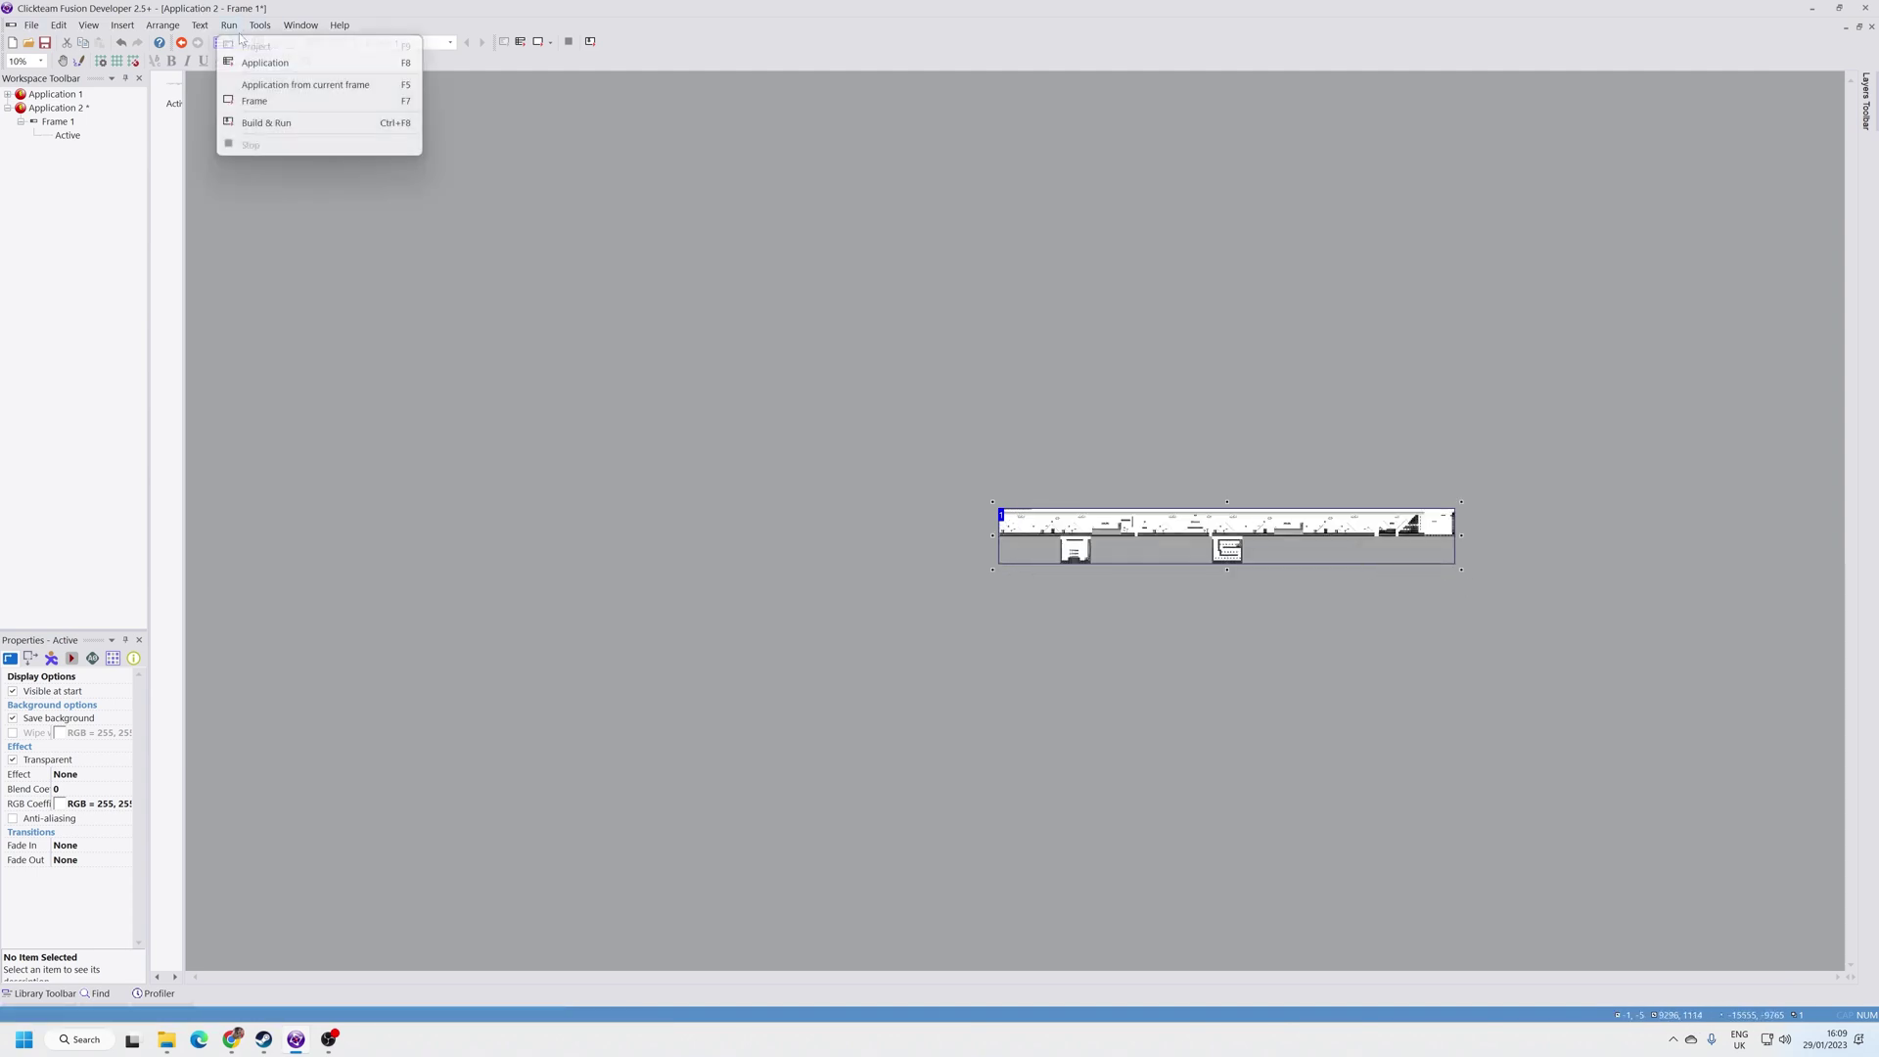
{"action": "left_click", "coordinate": [265, 62]}
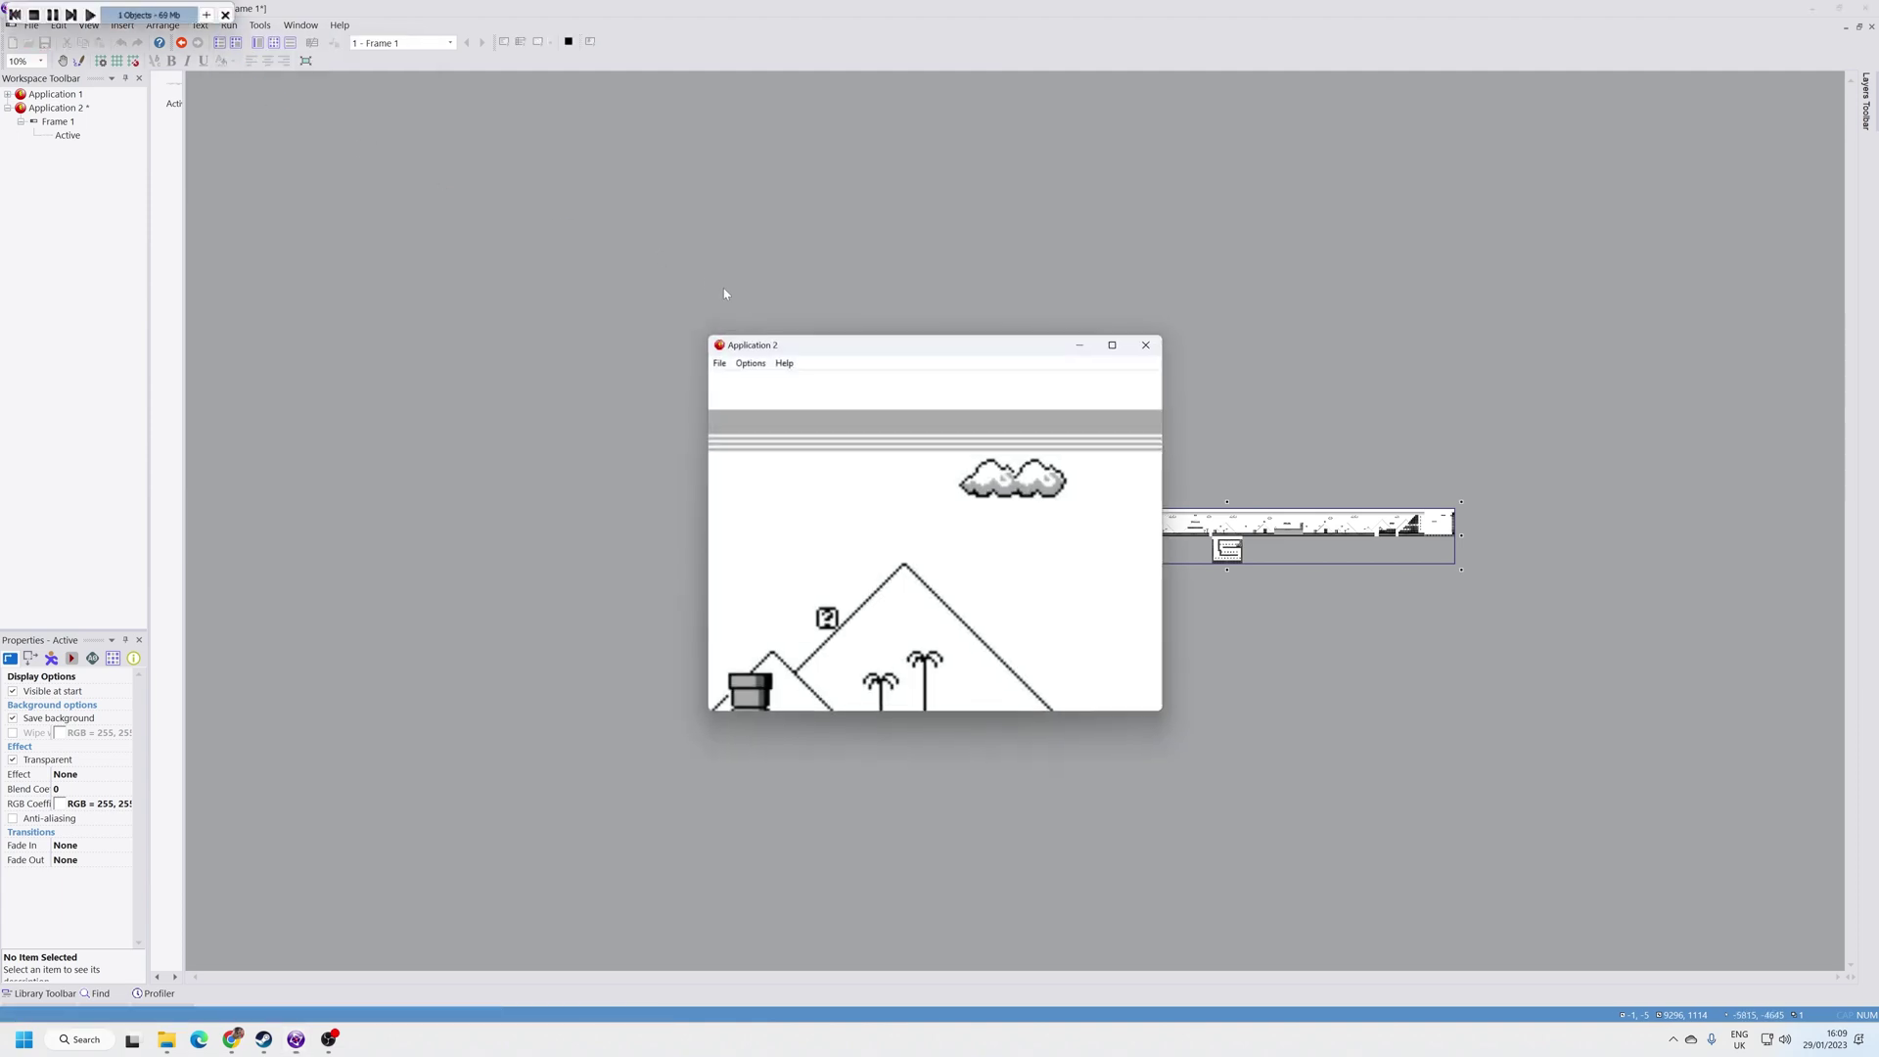
{"action": "left_click", "coordinate": [1156, 343]}
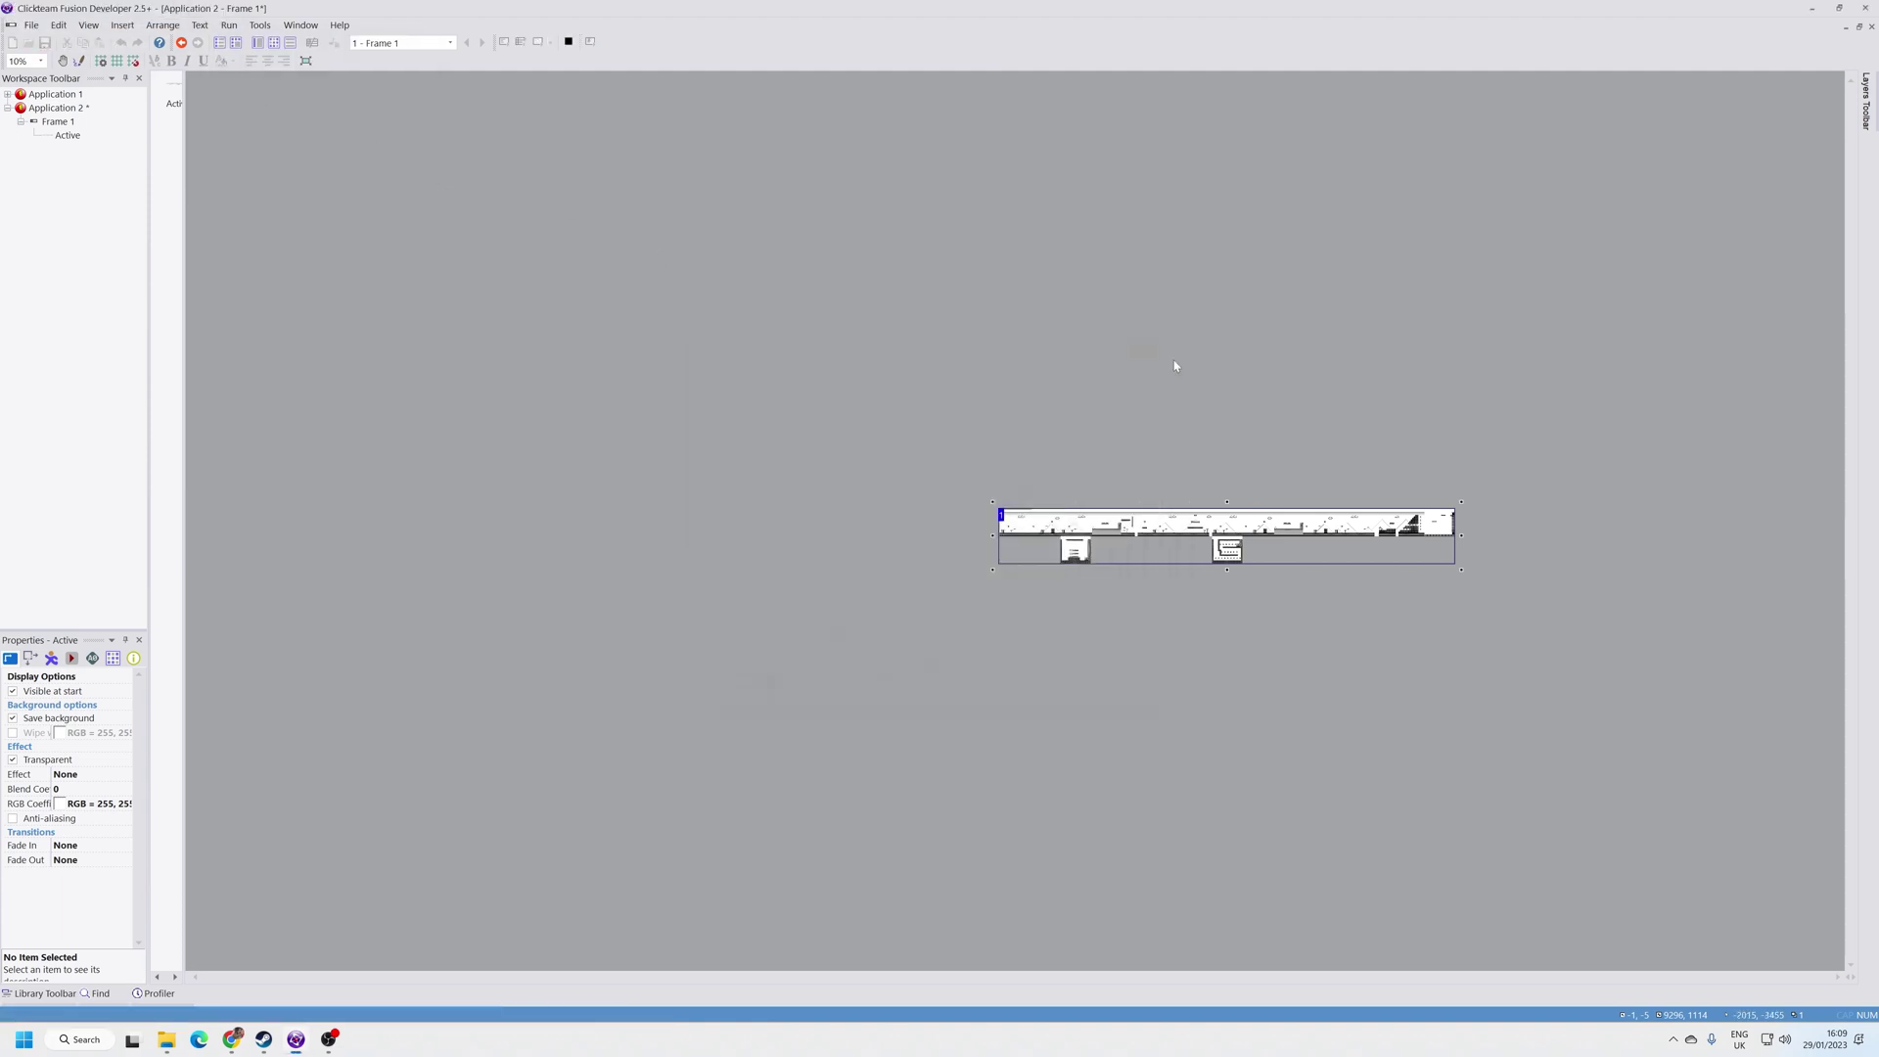
Step: Shrink the level object's width slightly and test-run again
{"action": "left_click", "coordinate": [1464, 573]}
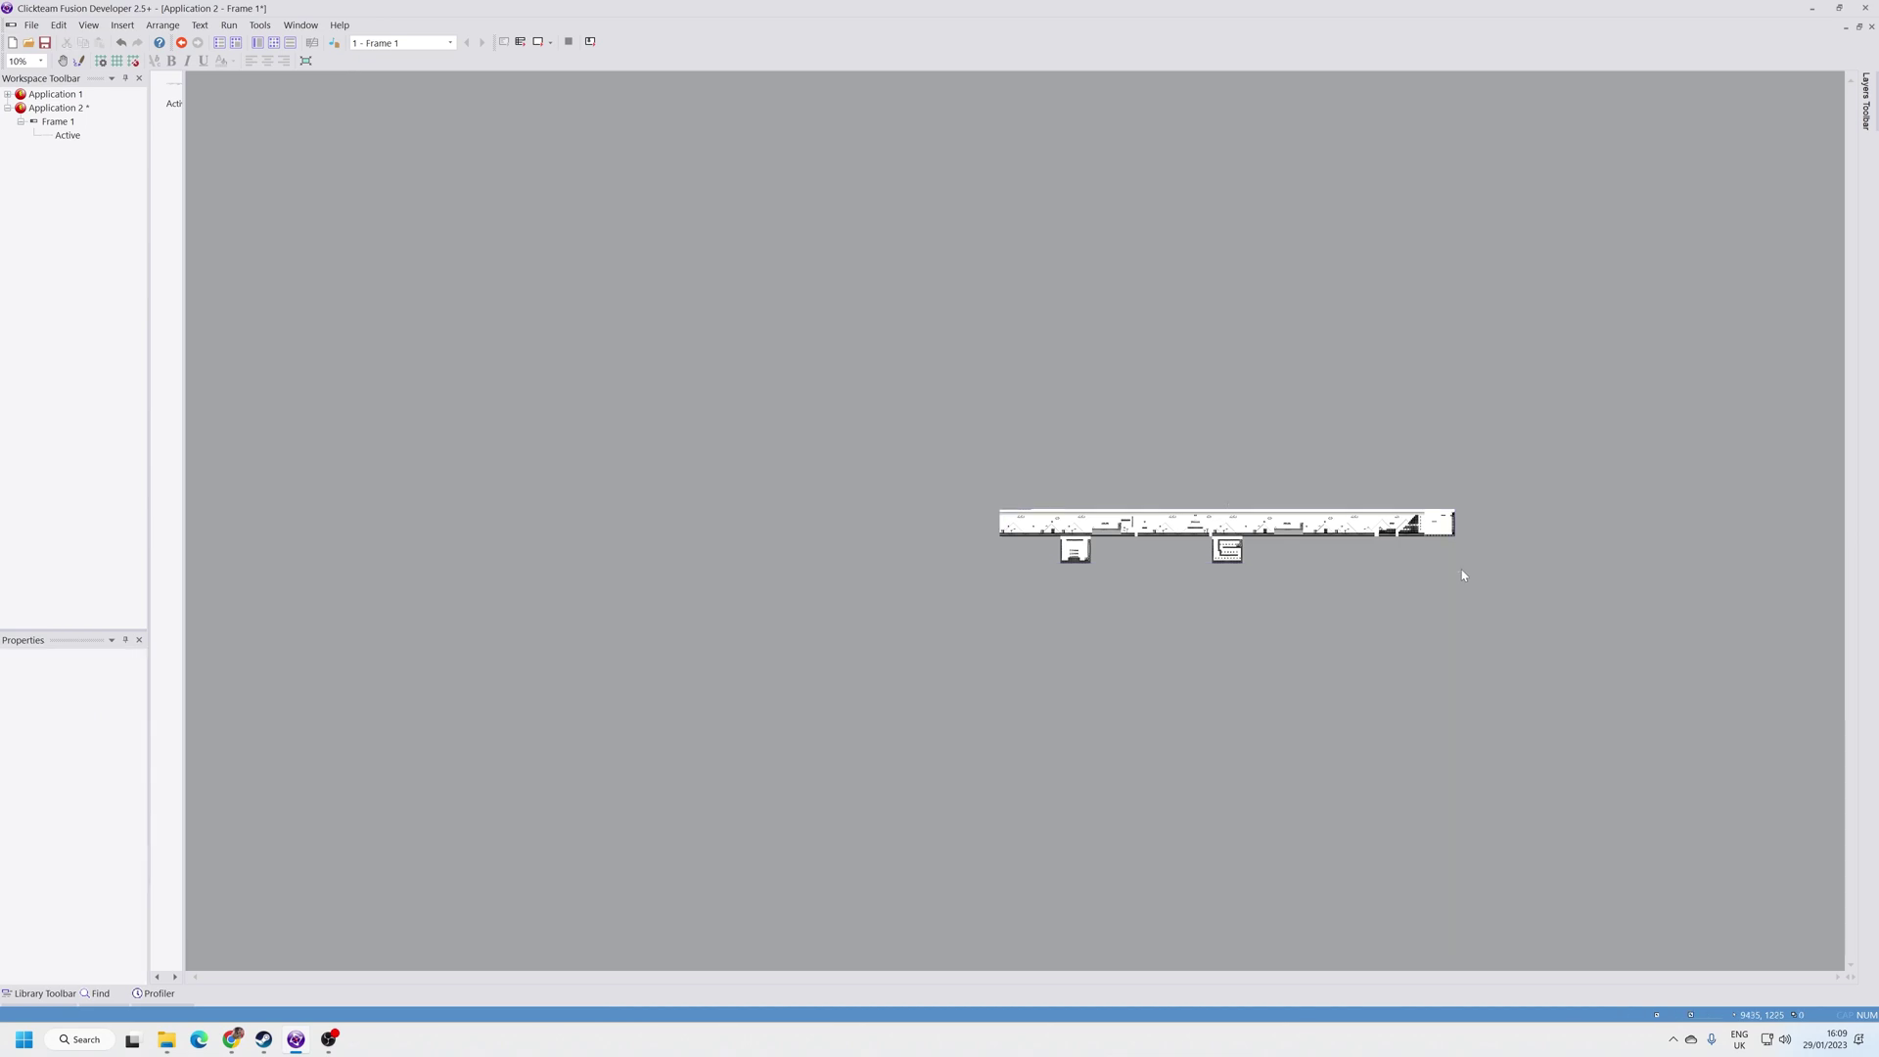
{"action": "left_click", "coordinate": [1455, 529]}
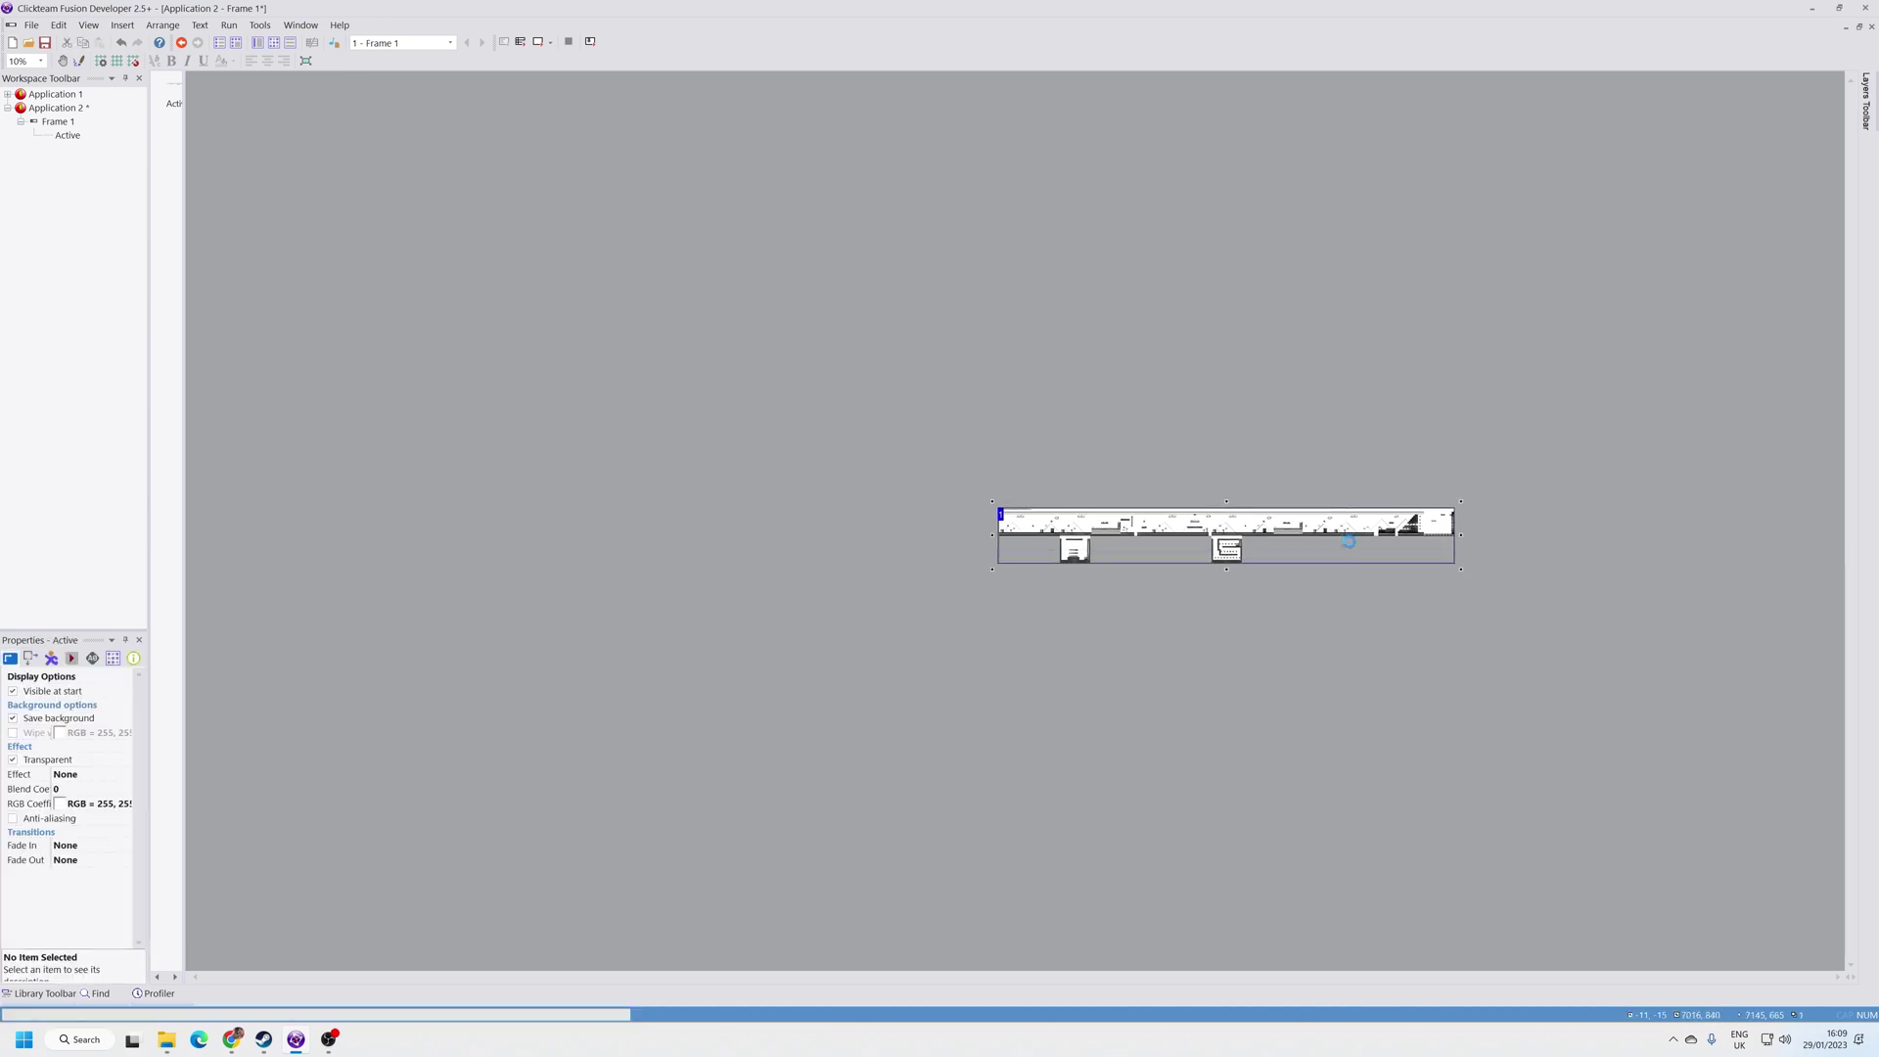
{"action": "left_click_drag", "start_coordinate": [1350, 541], "coordinate": [1348, 542]}
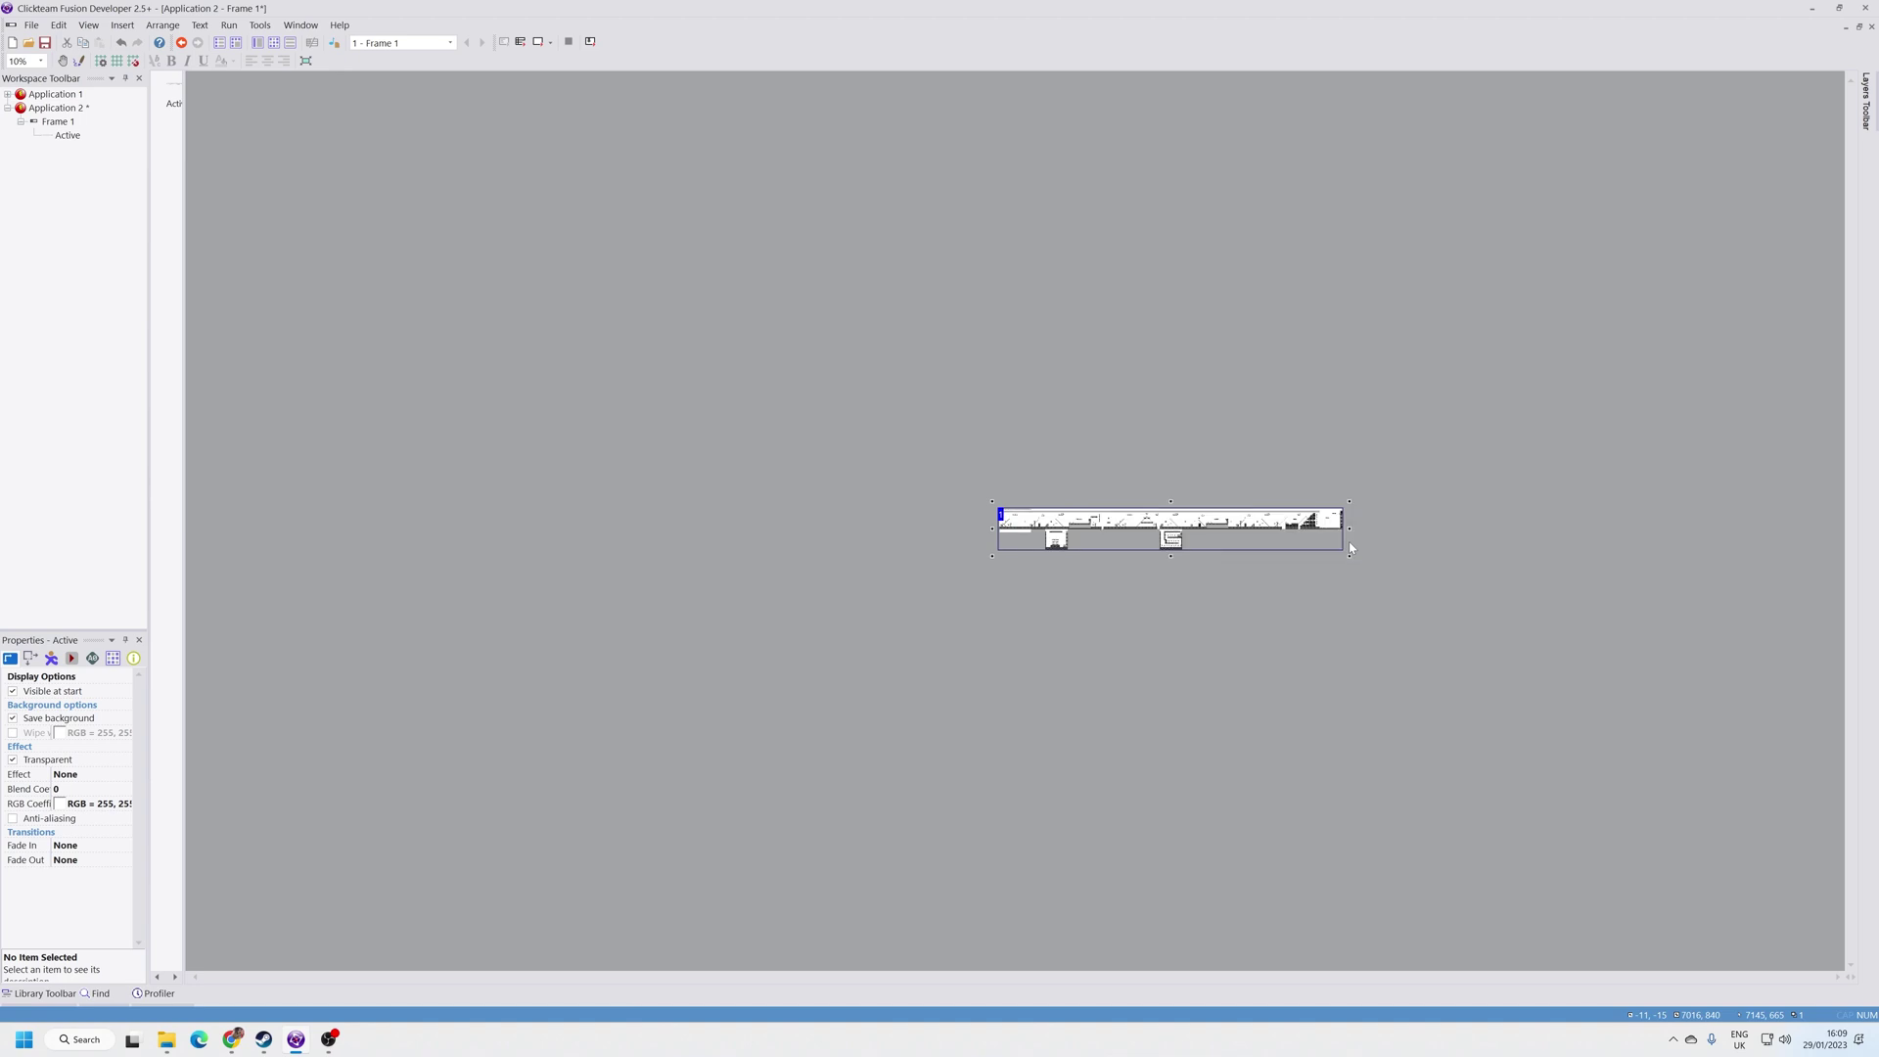
{"action": "left_click", "coordinate": [229, 26]}
{"action": "left_click", "coordinate": [246, 61]}
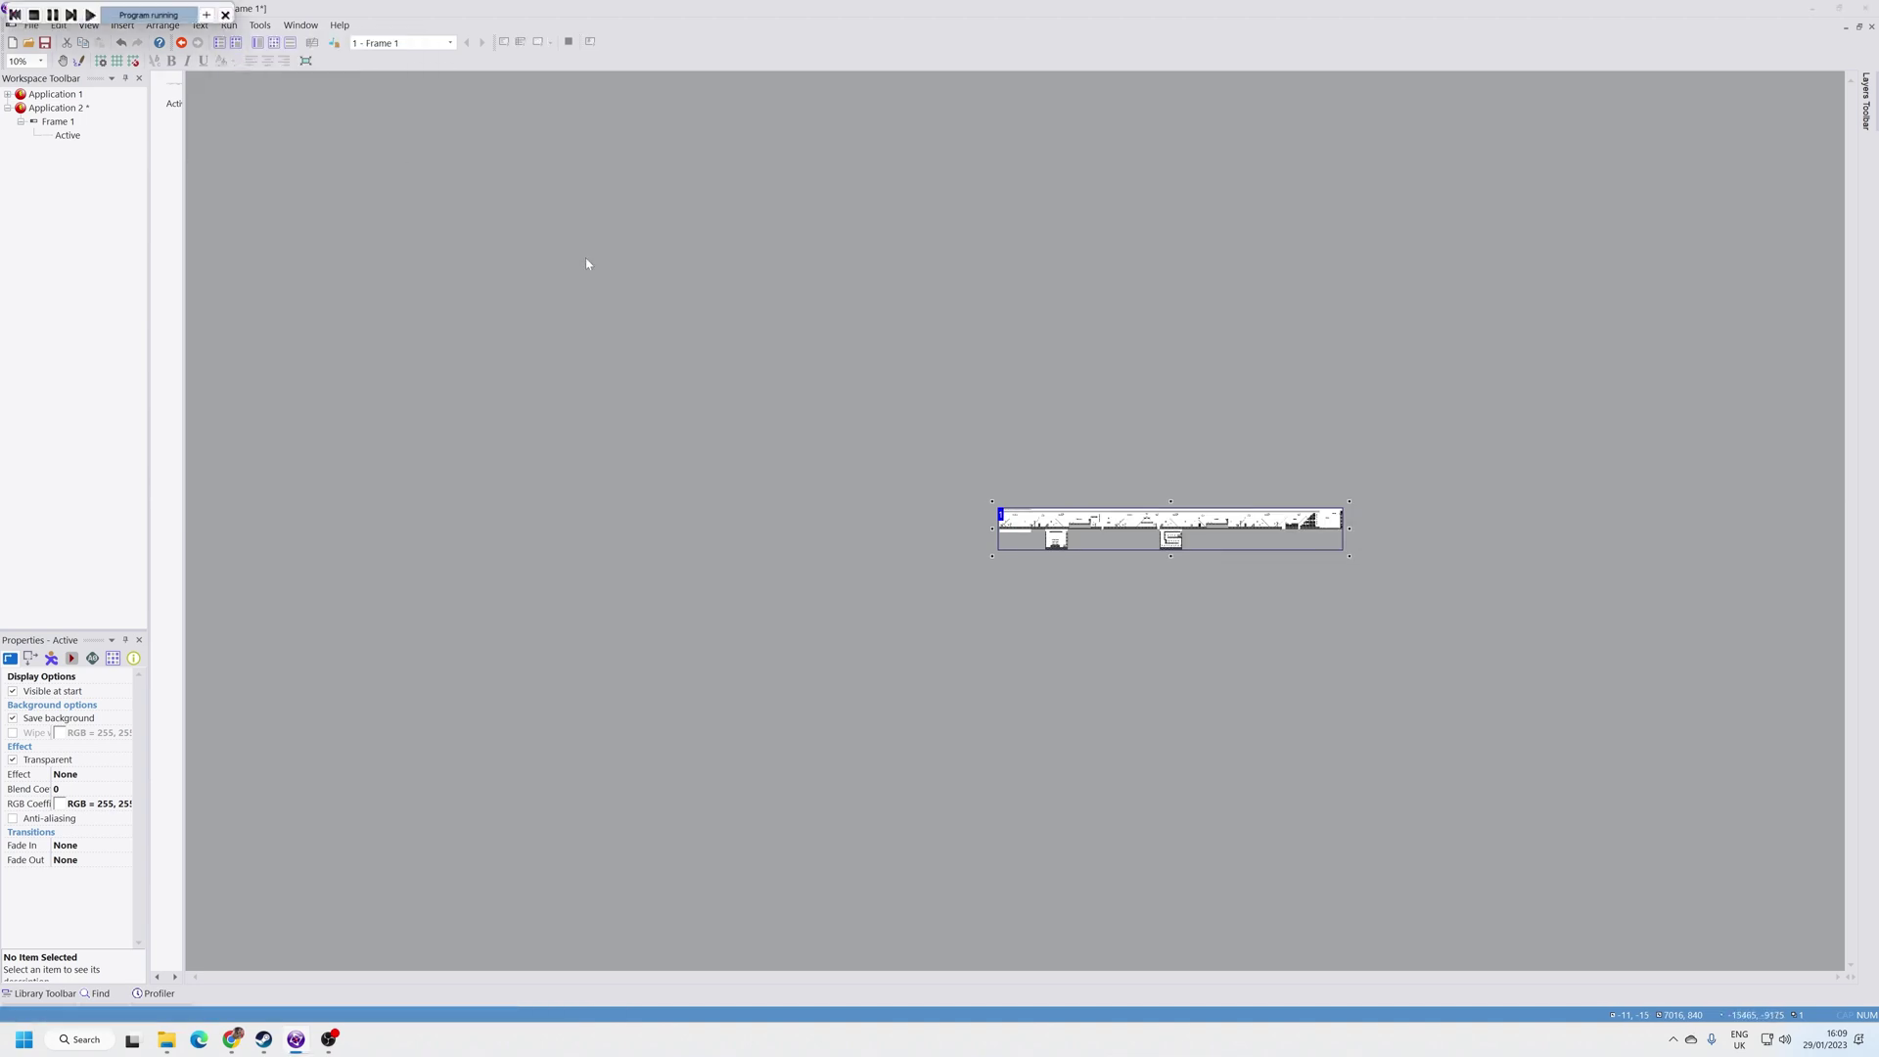
{"action": "left_click", "coordinate": [1153, 343]}
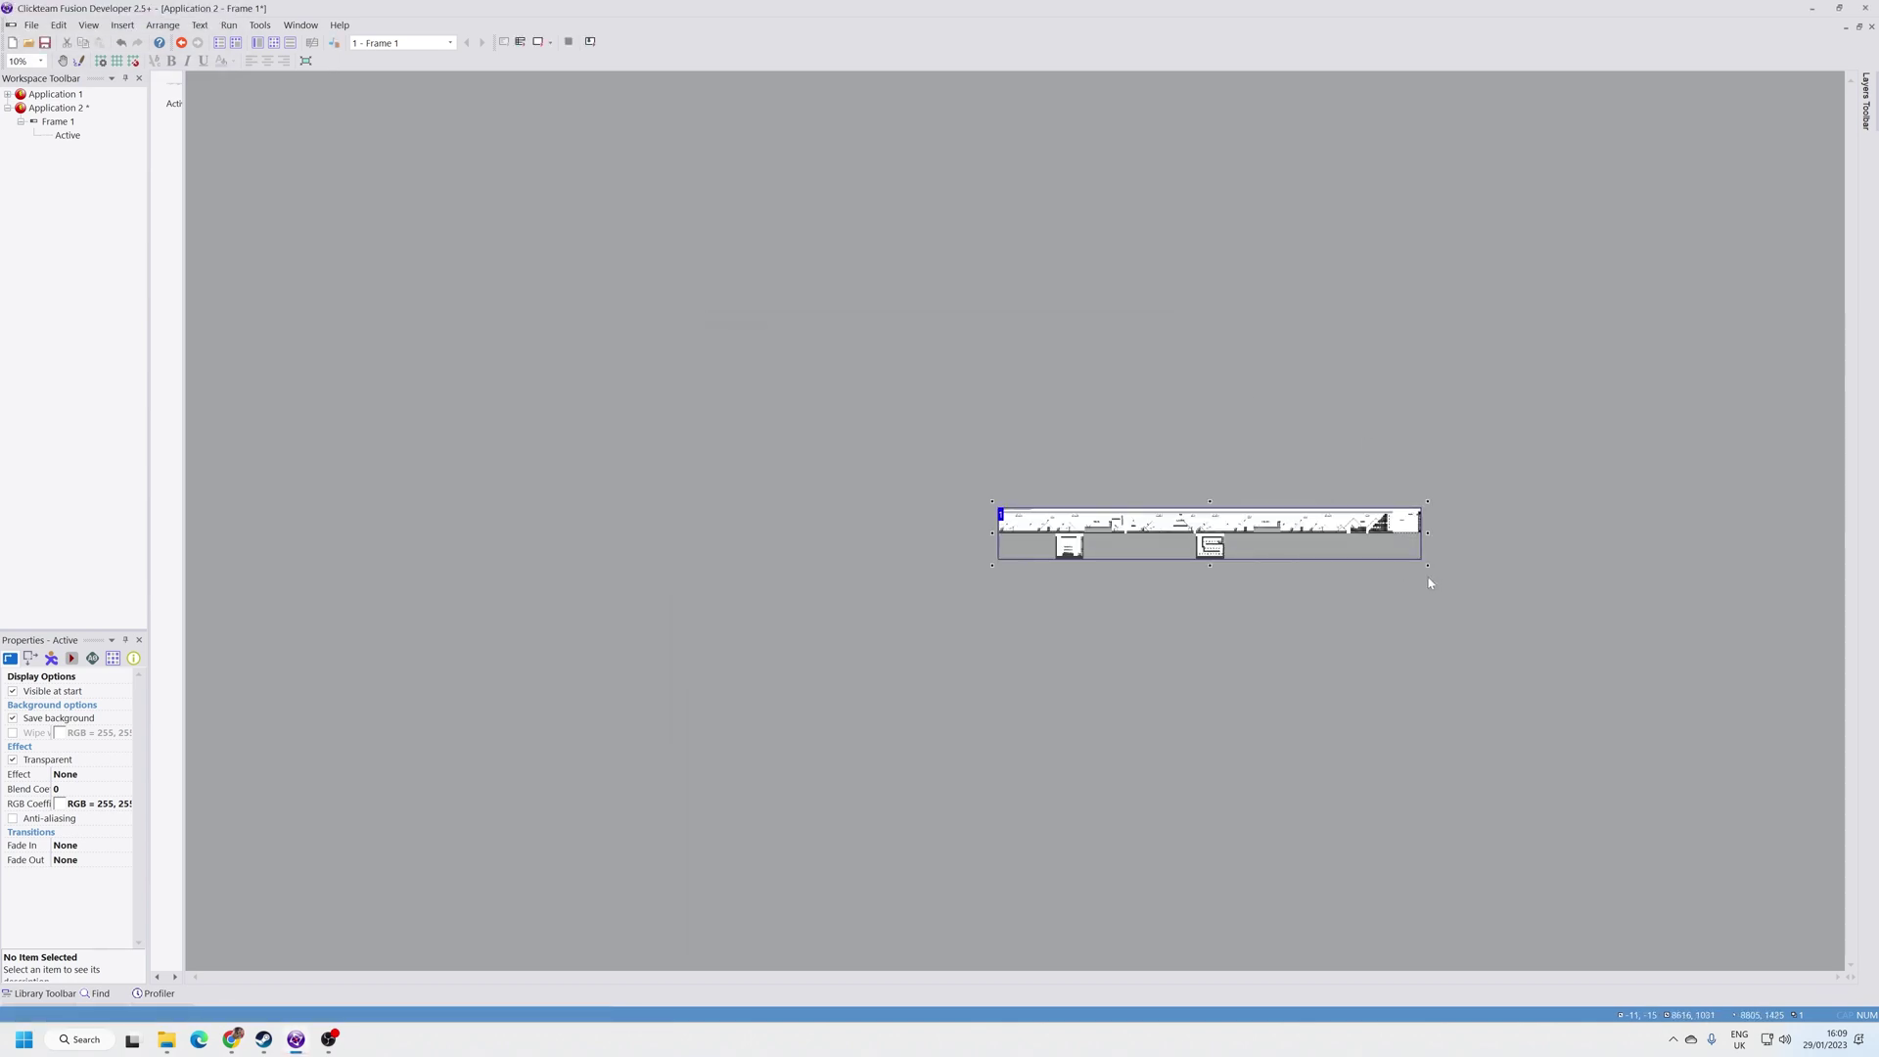
Step: Run the application two more times to check the enlarged scene
{"action": "left_click", "coordinate": [229, 25]}
{"action": "left_click", "coordinate": [246, 62]}
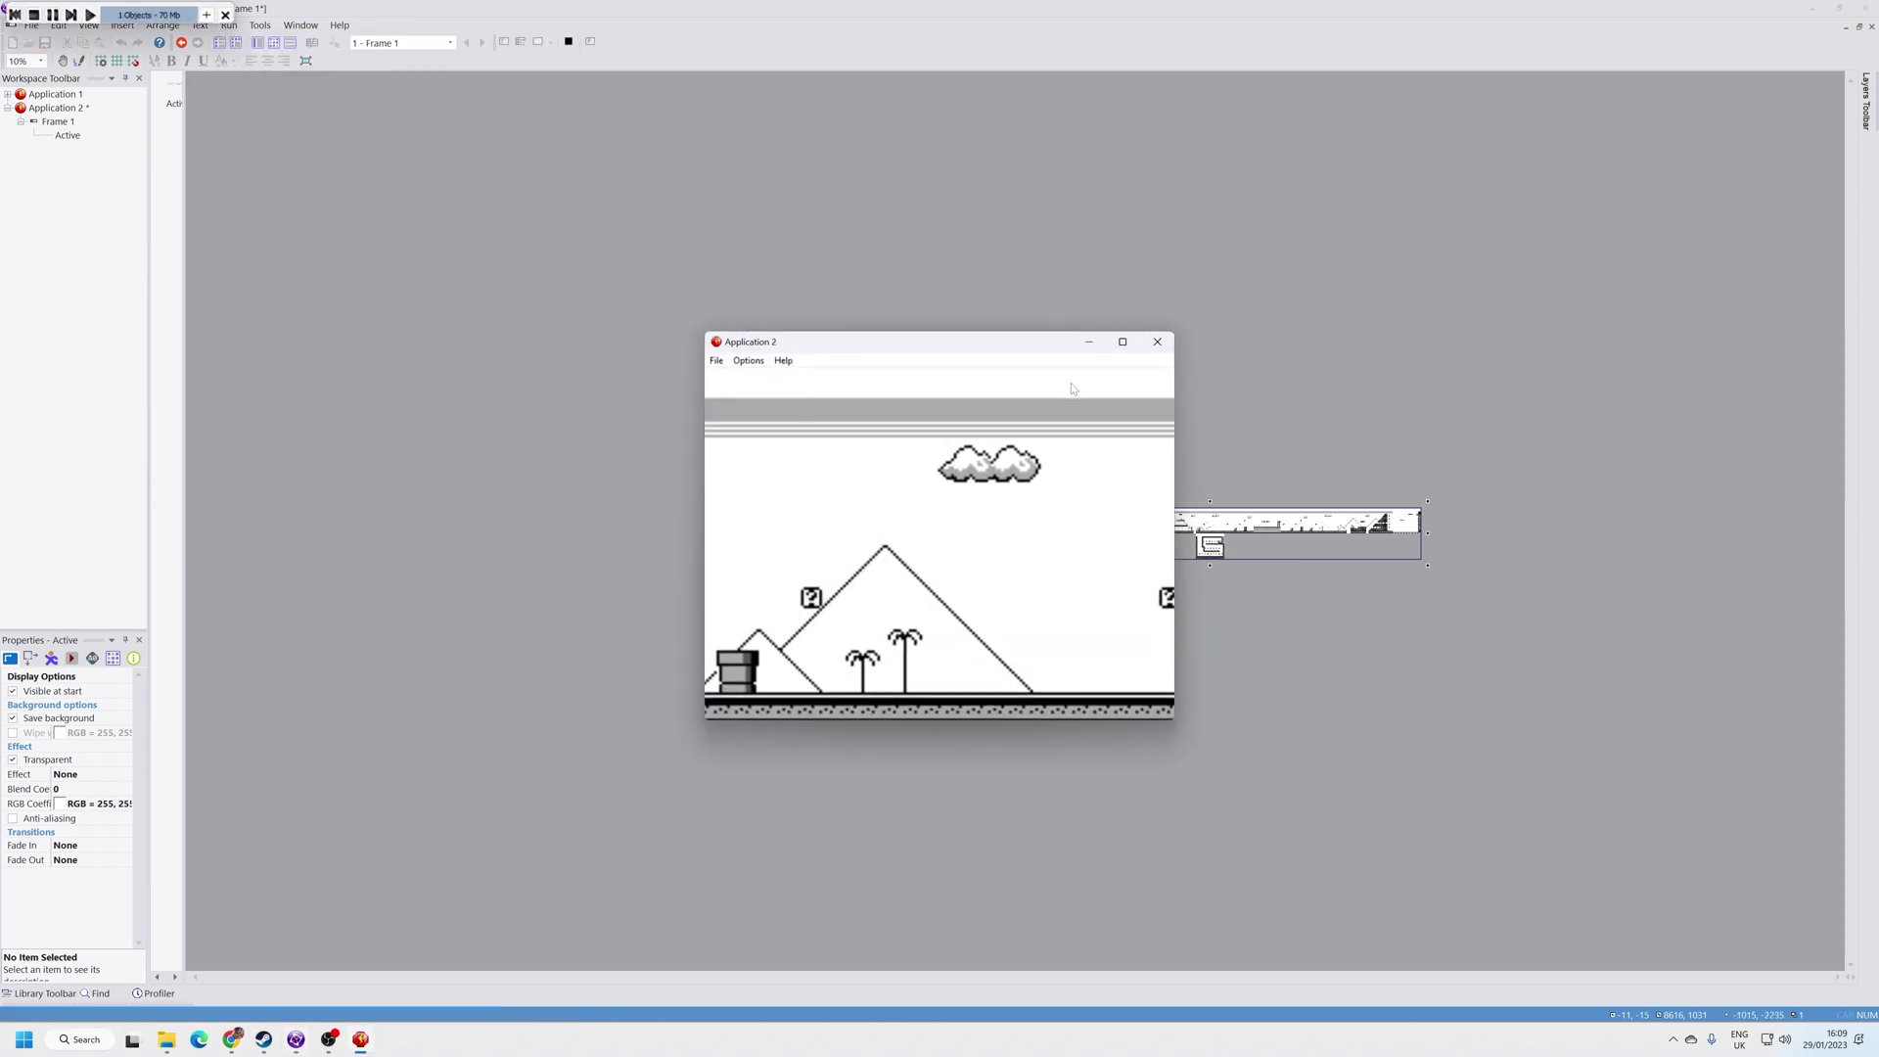
{"action": "left_click", "coordinate": [1156, 341]}
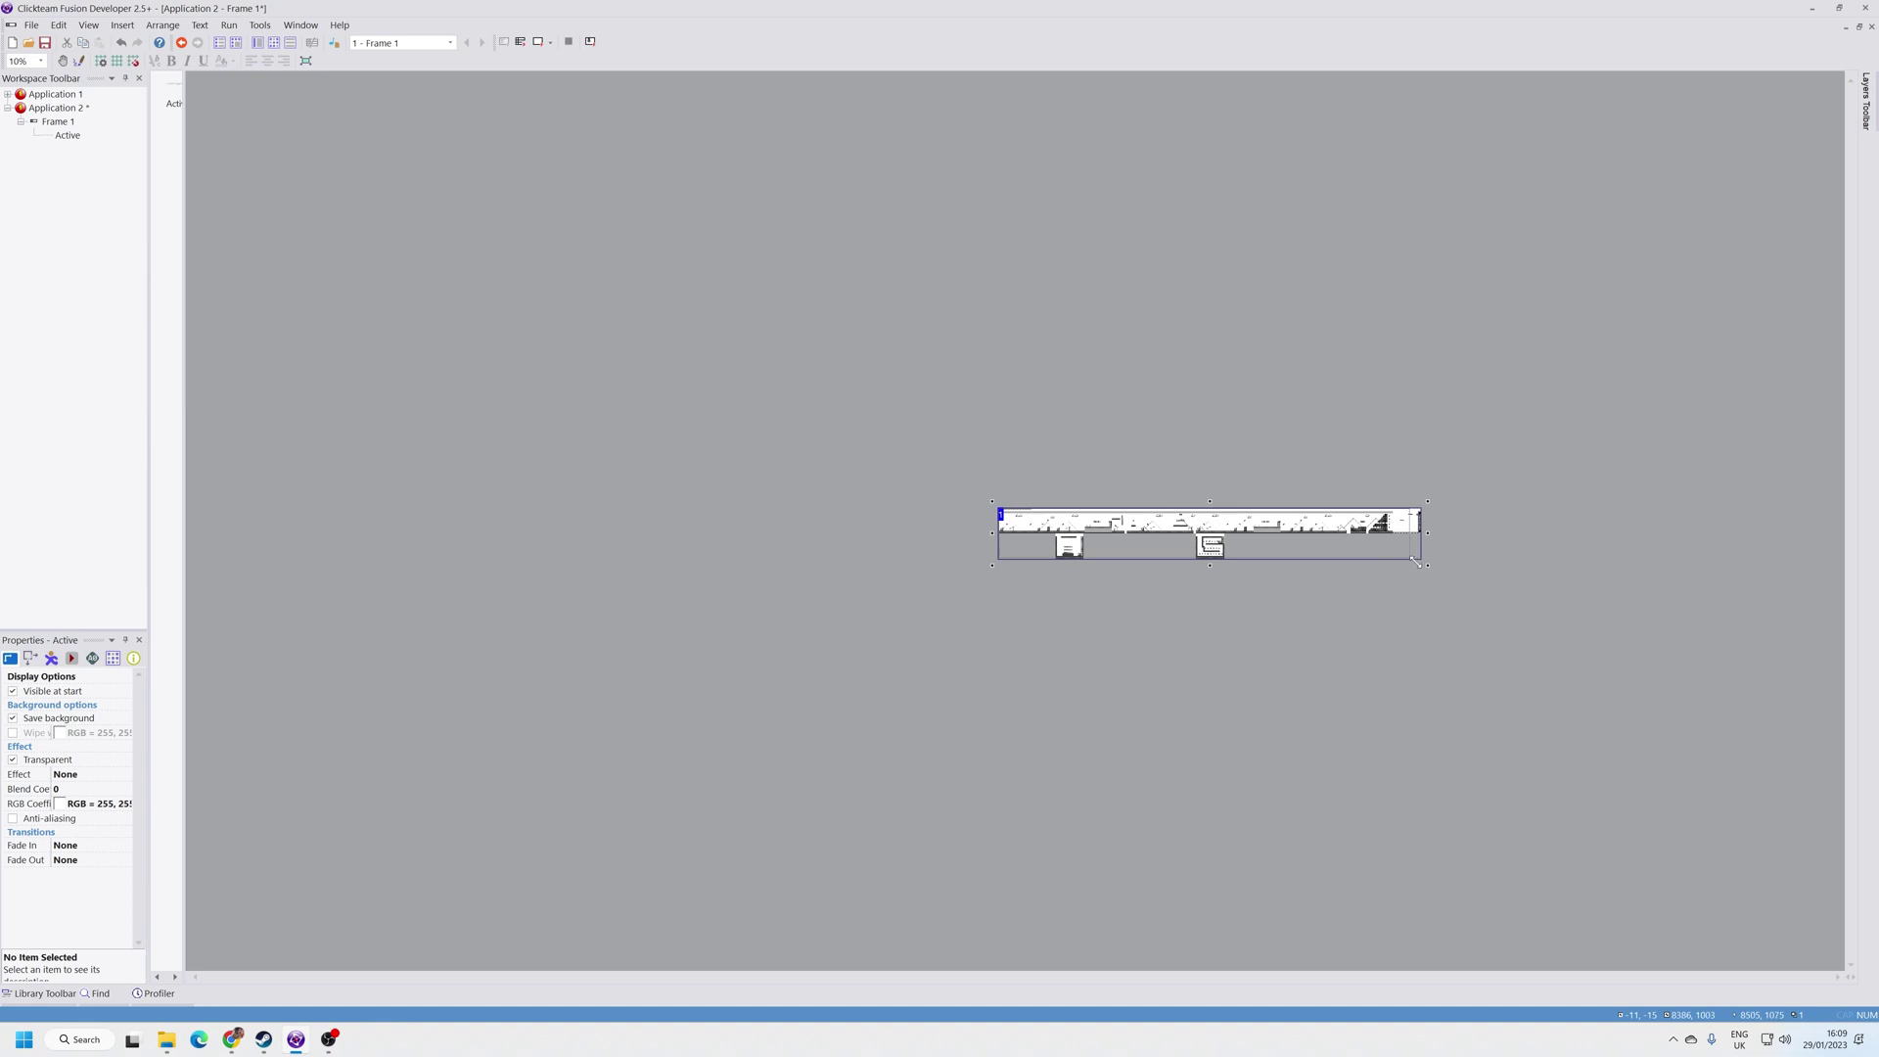
{"action": "left_click", "coordinate": [230, 25]}
{"action": "left_click", "coordinate": [245, 65]}
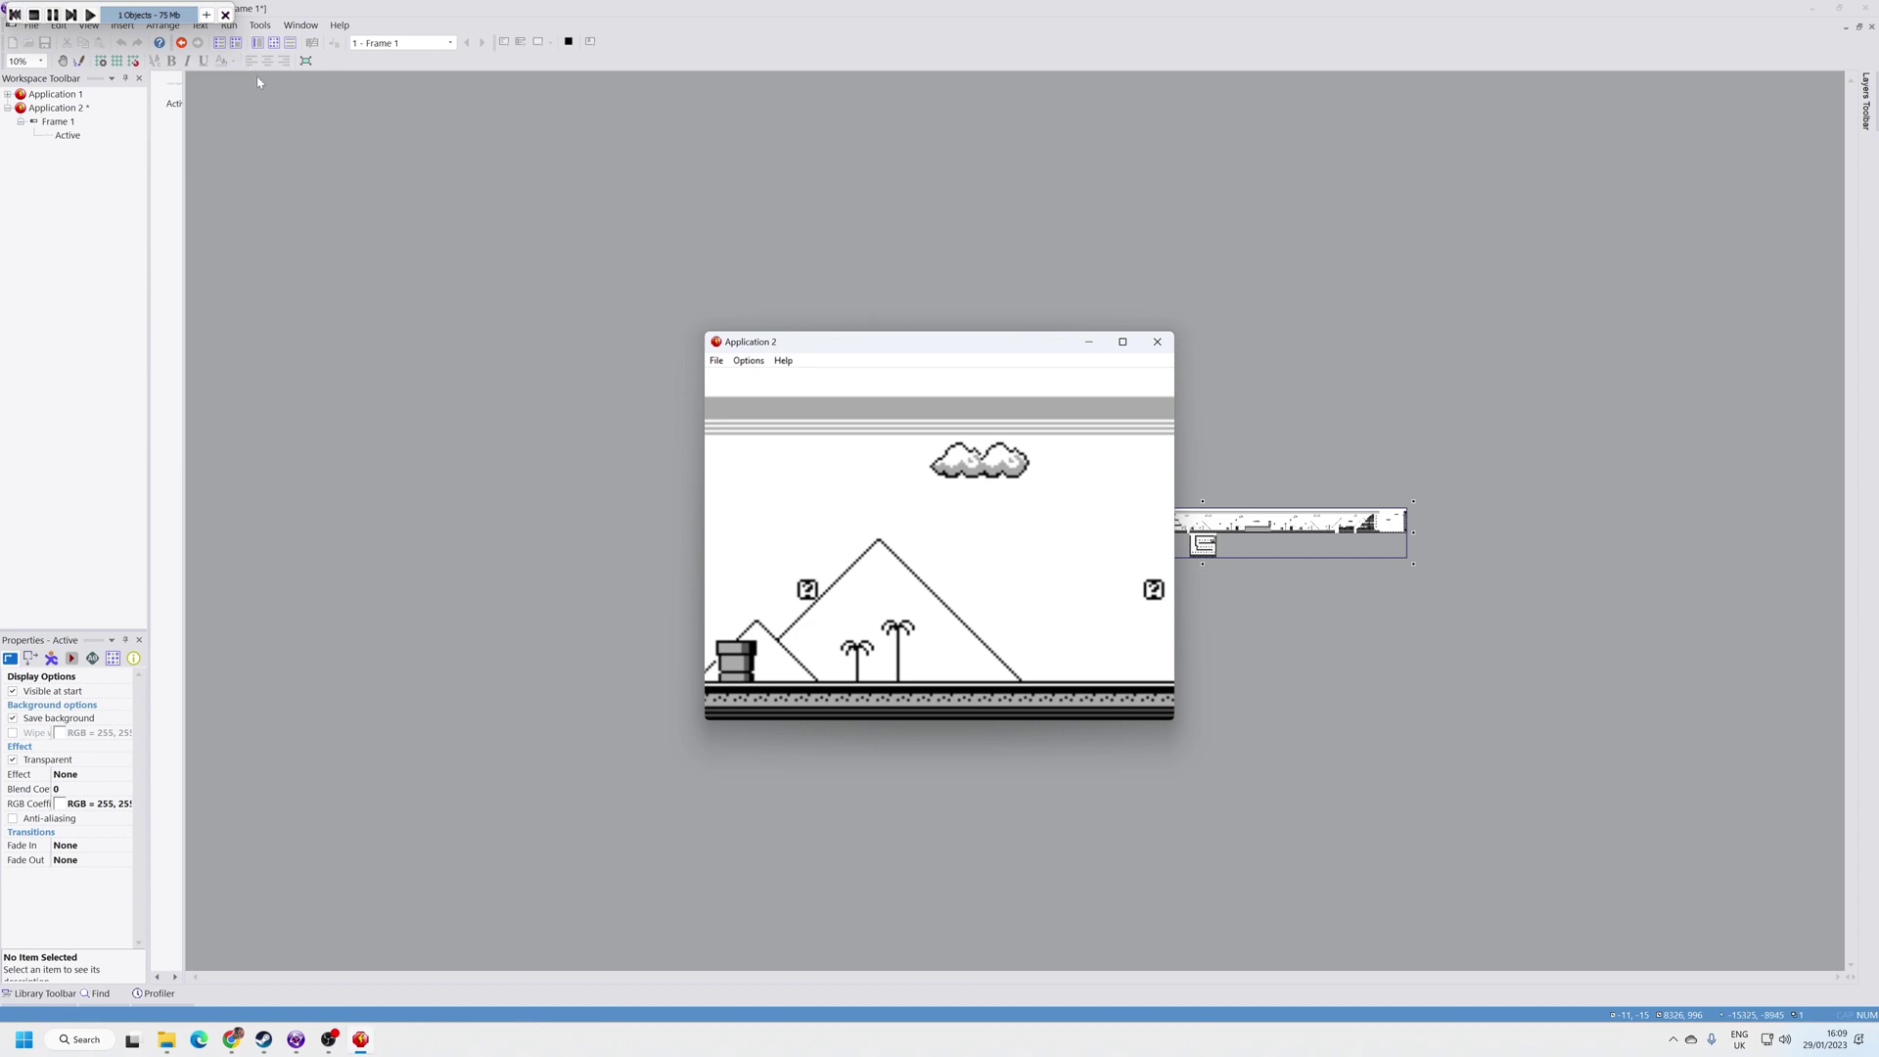
{"action": "left_click", "coordinate": [1158, 340]}
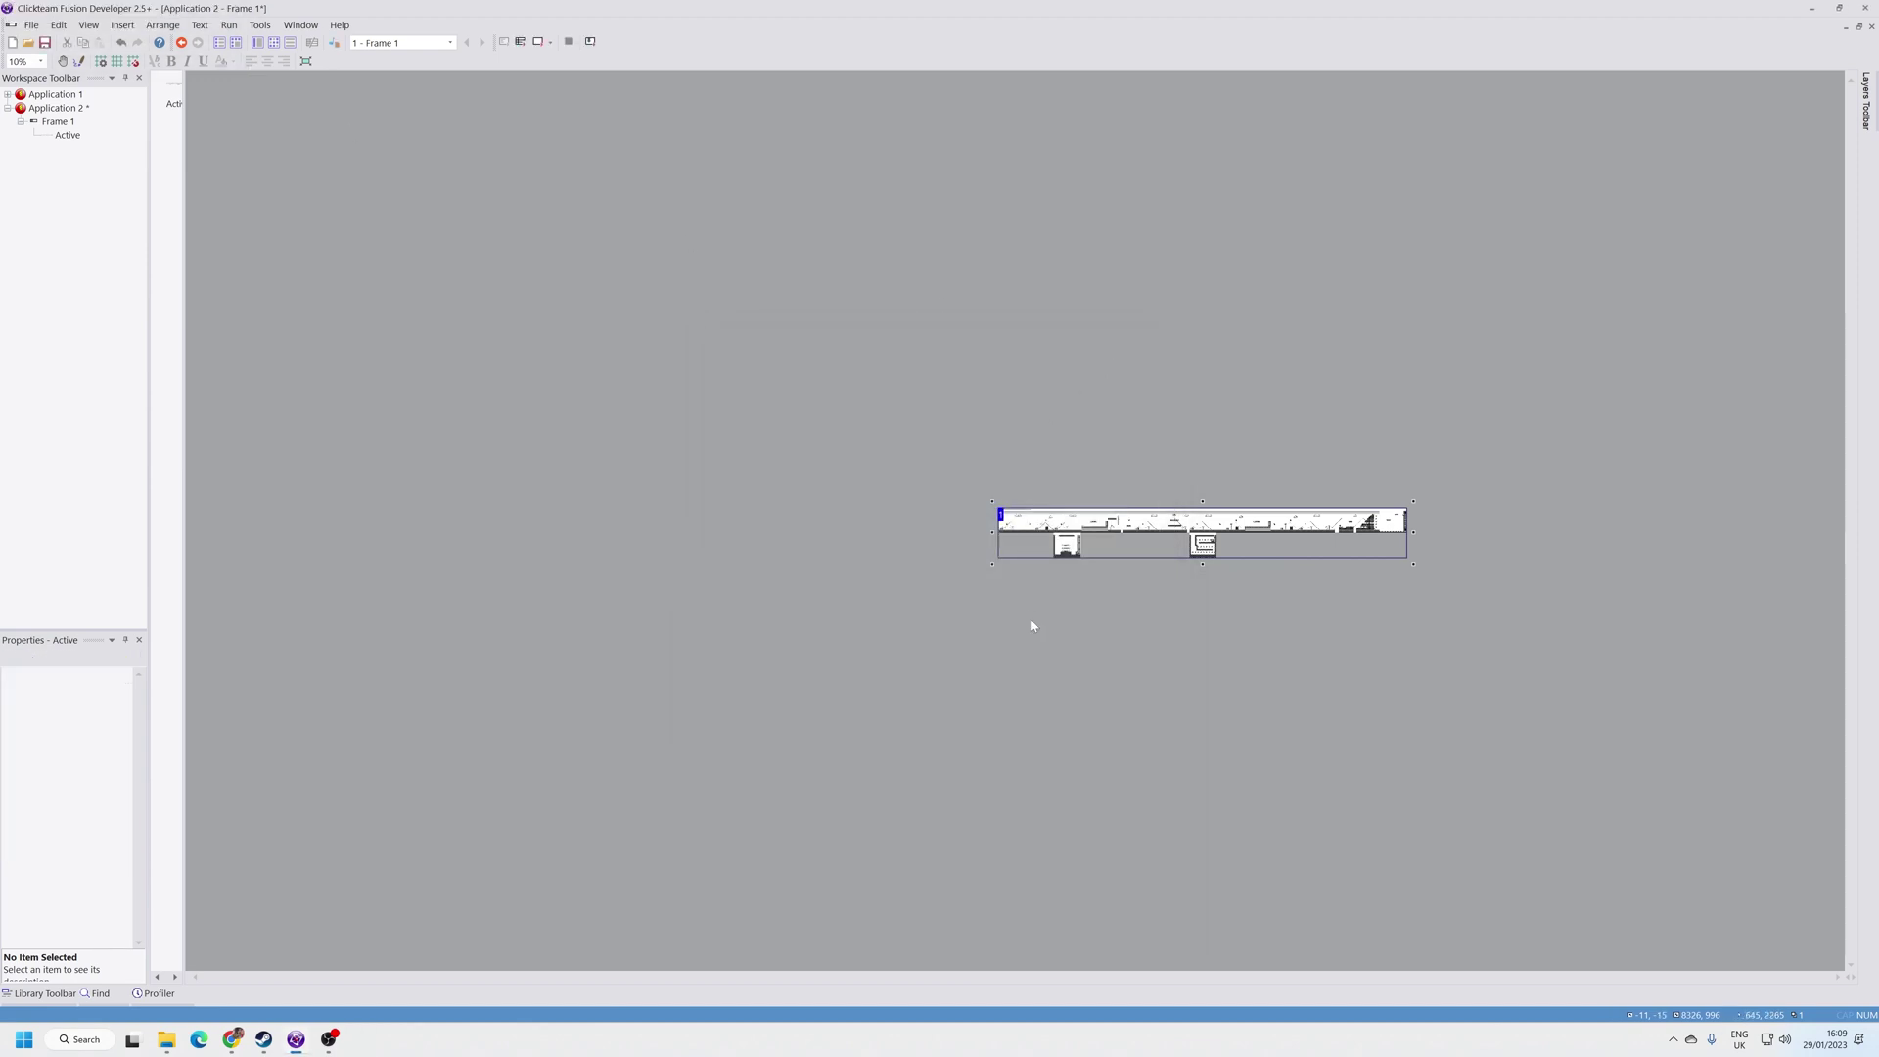
{"action": "scroll", "coordinate": [957, 540], "scroll_direction": "up", "scroll_amount": 3}
{"action": "scroll", "coordinate": [925, 550], "scroll_direction": "up", "scroll_amount": 1}
{"action": "scroll", "coordinate": [904, 561], "scroll_direction": "up", "scroll_amount": 1}
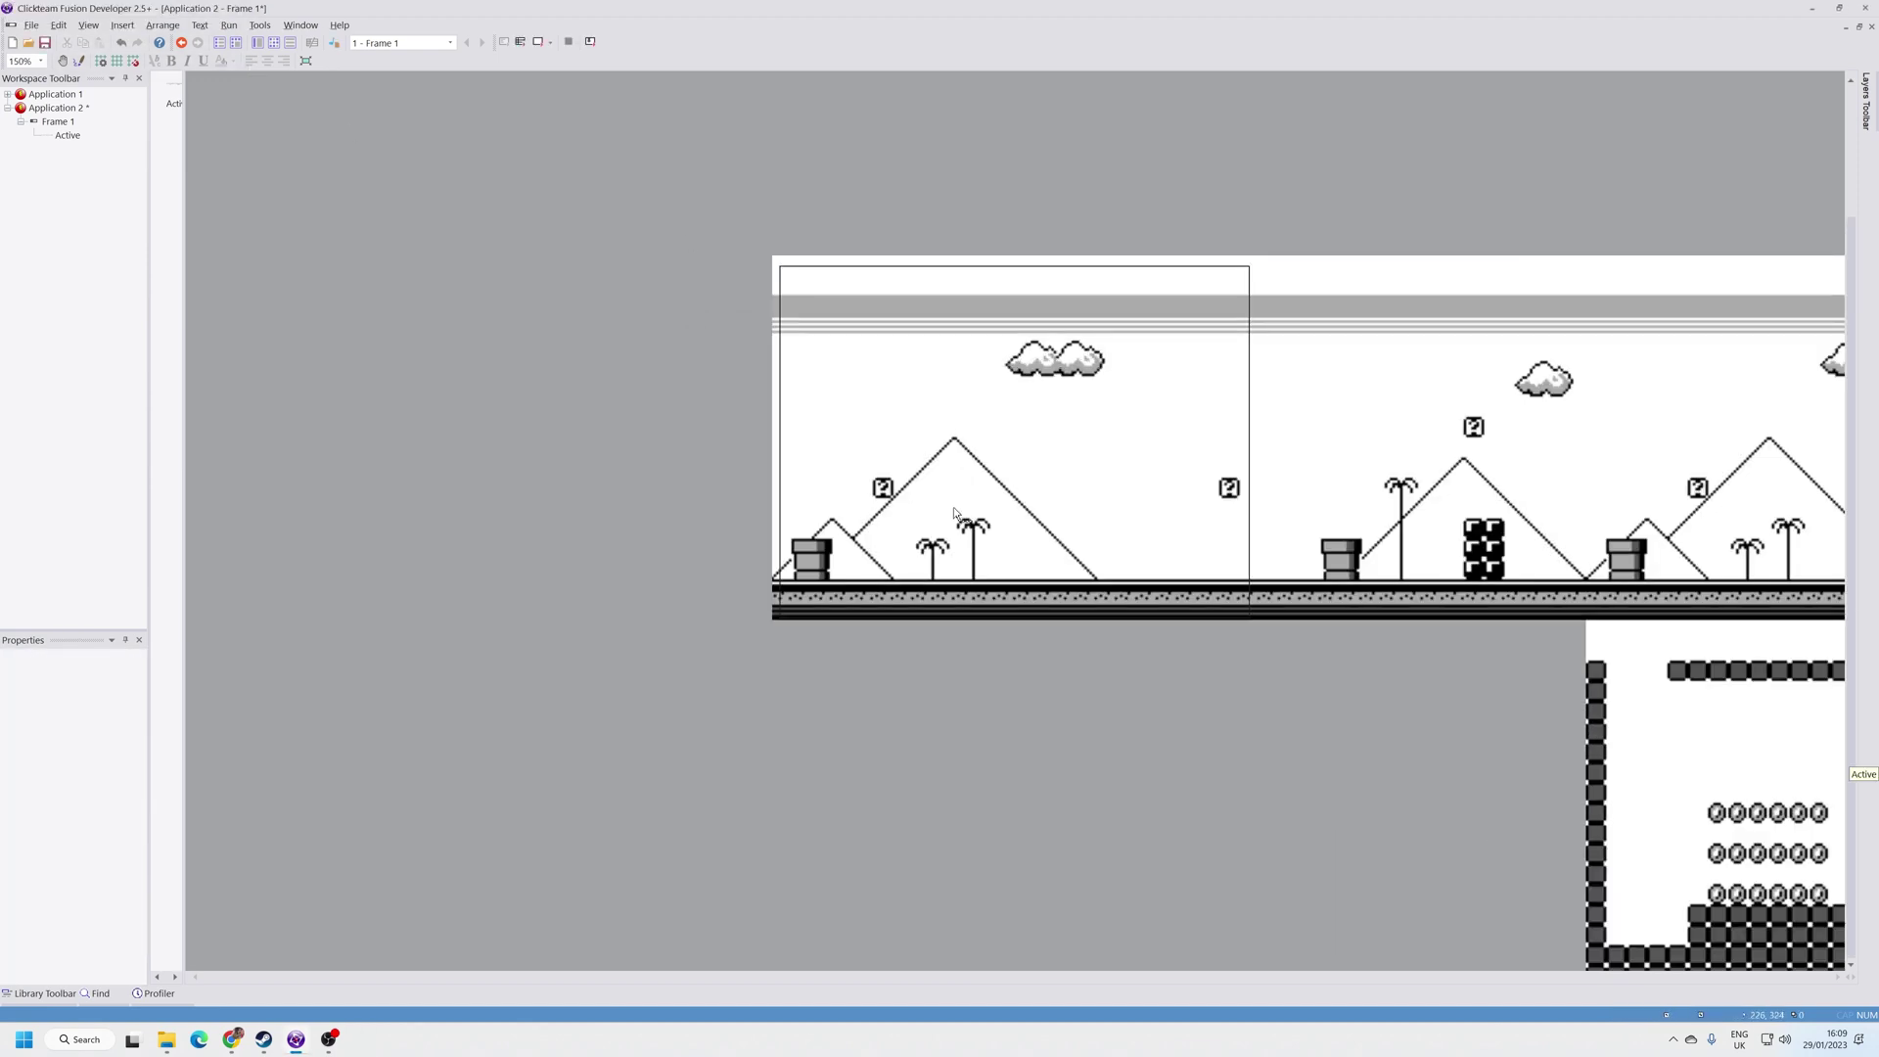
Step: Nudge the level toward the frame corner and set the image's action point in its editor
{"action": "left_click", "coordinate": [802, 328]}
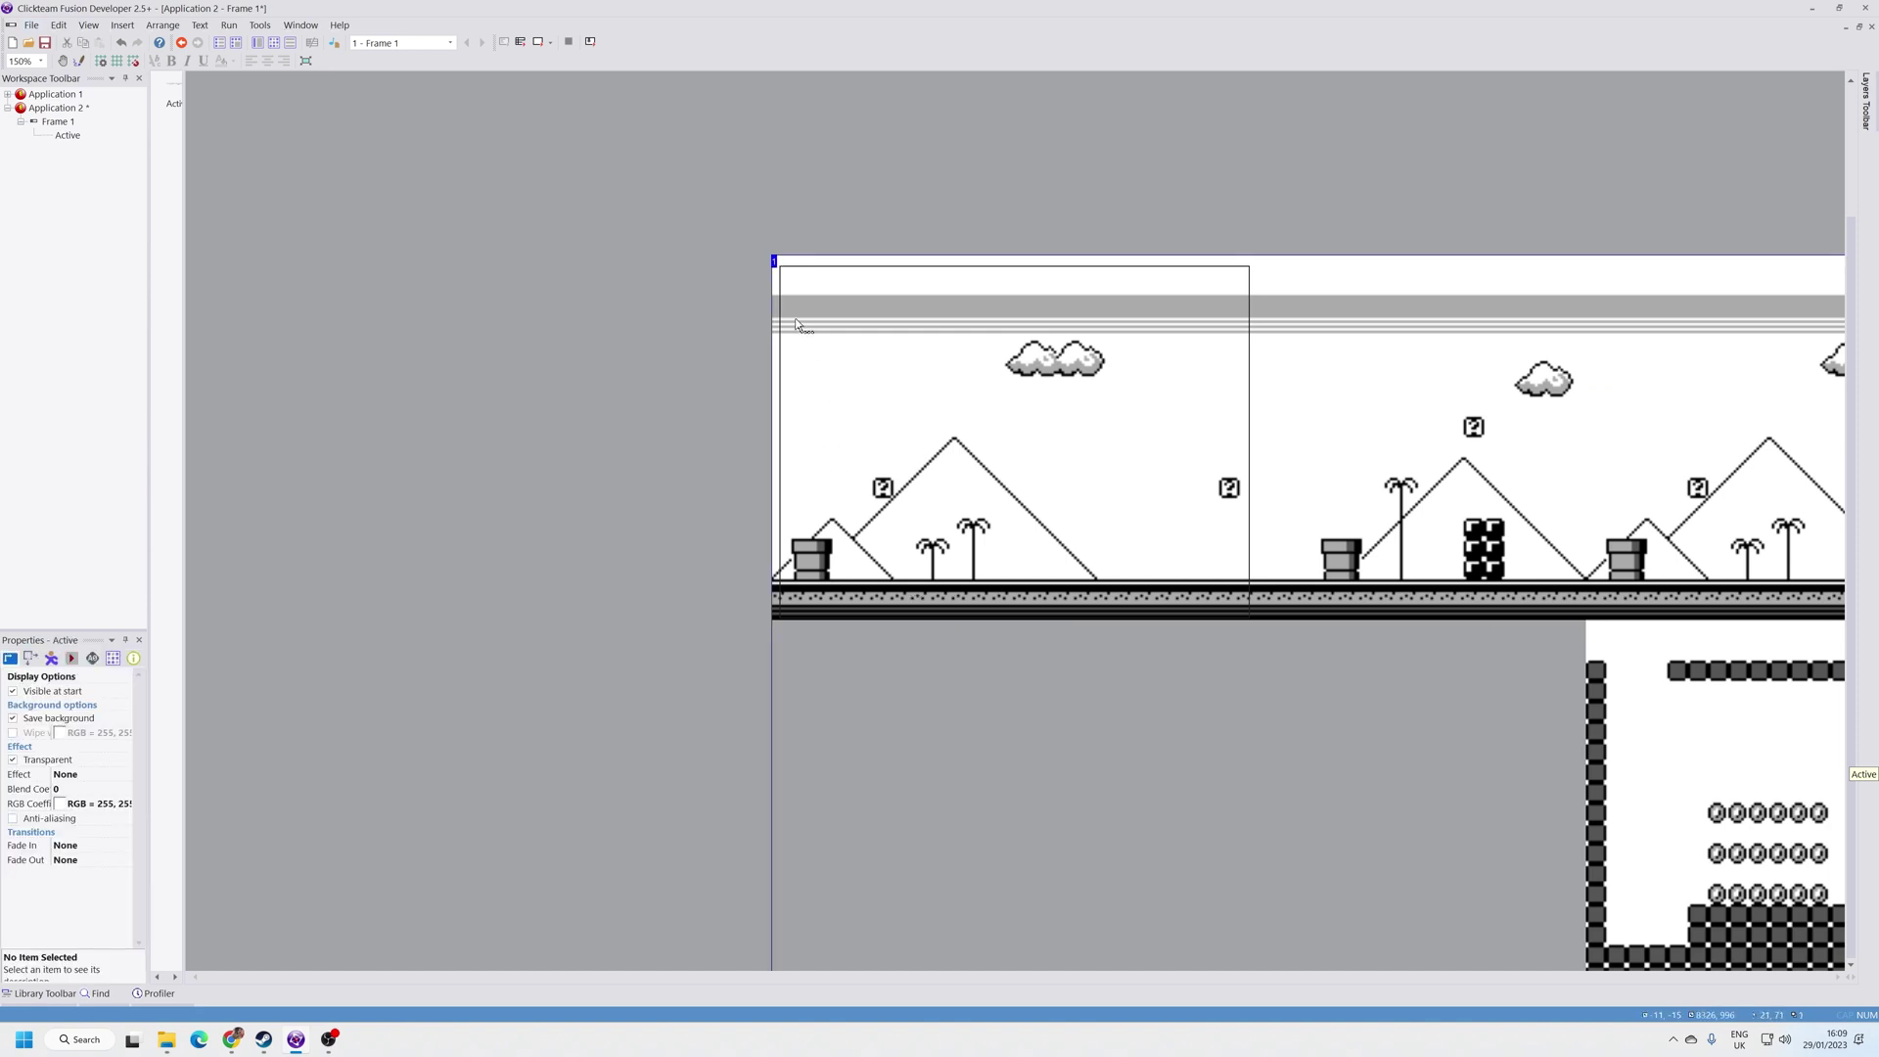
{"action": "left_click_drag", "start_coordinate": [815, 325], "coordinate": [821, 333]}
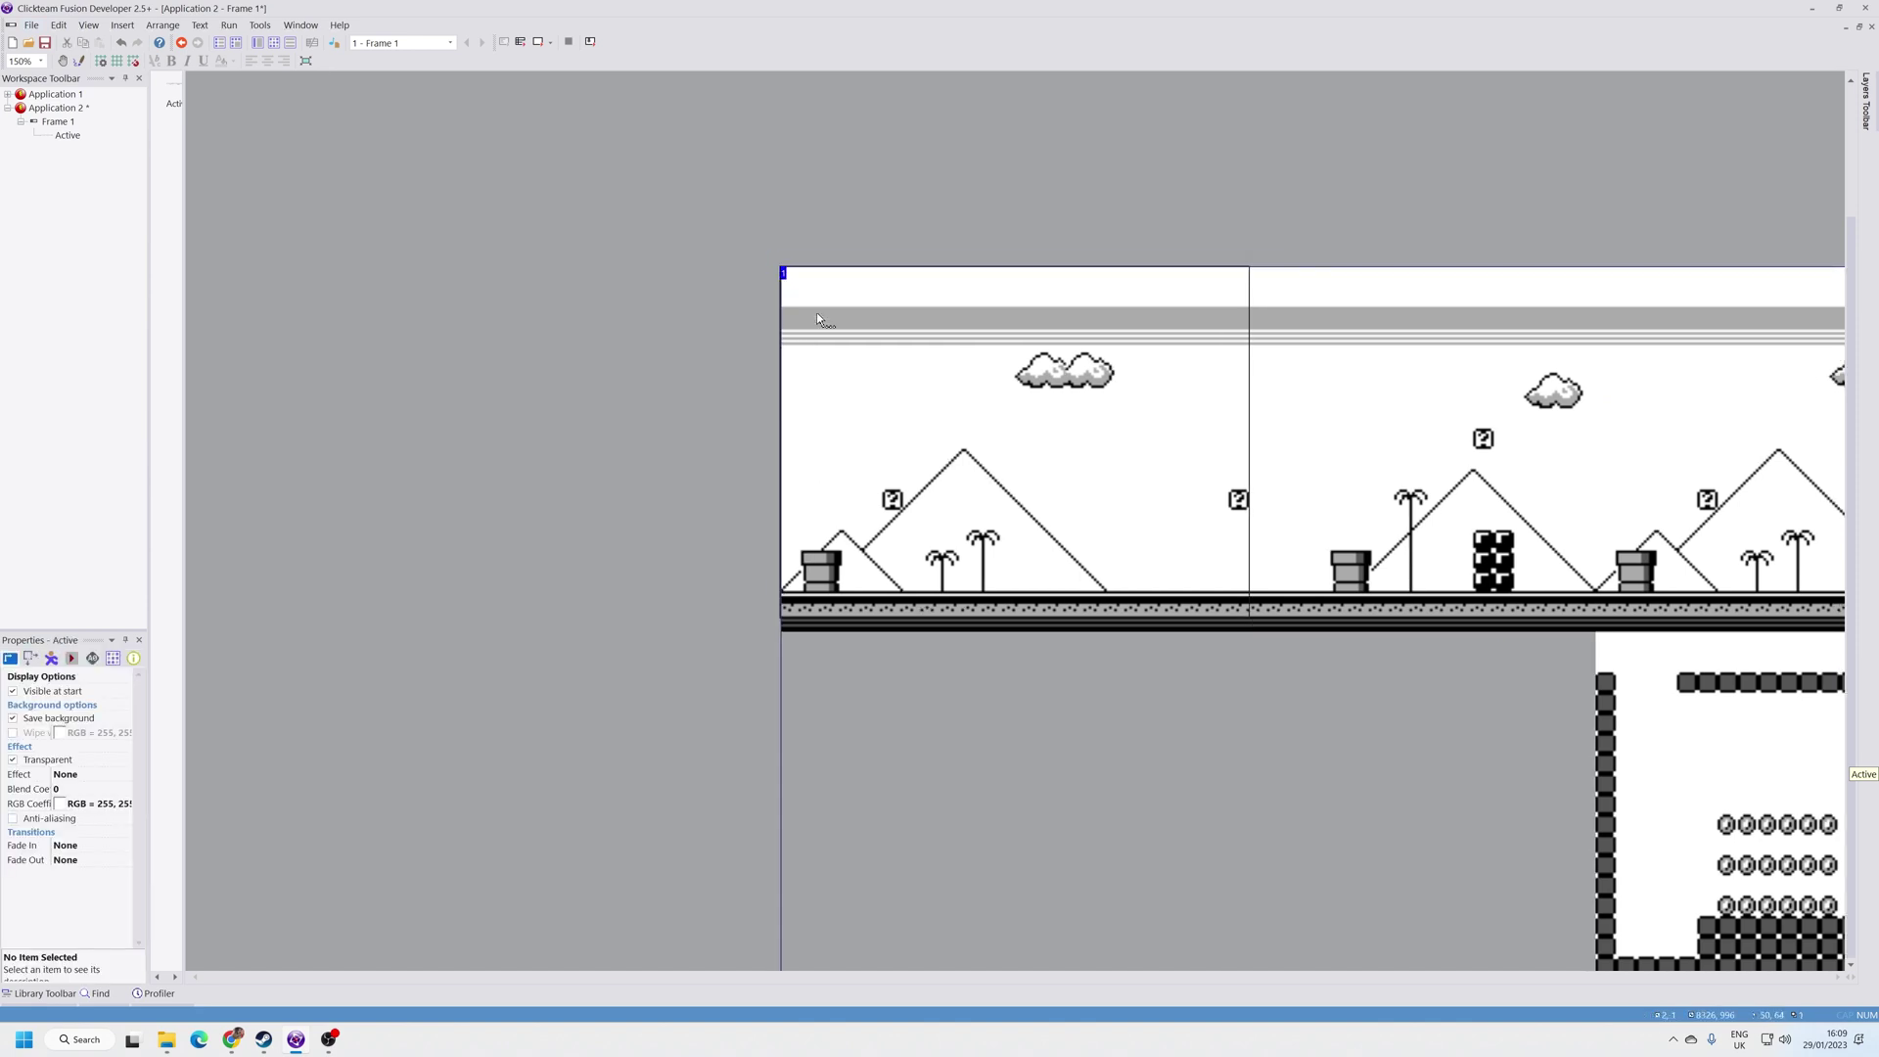
{"action": "double_click", "coordinate": [861, 290]}
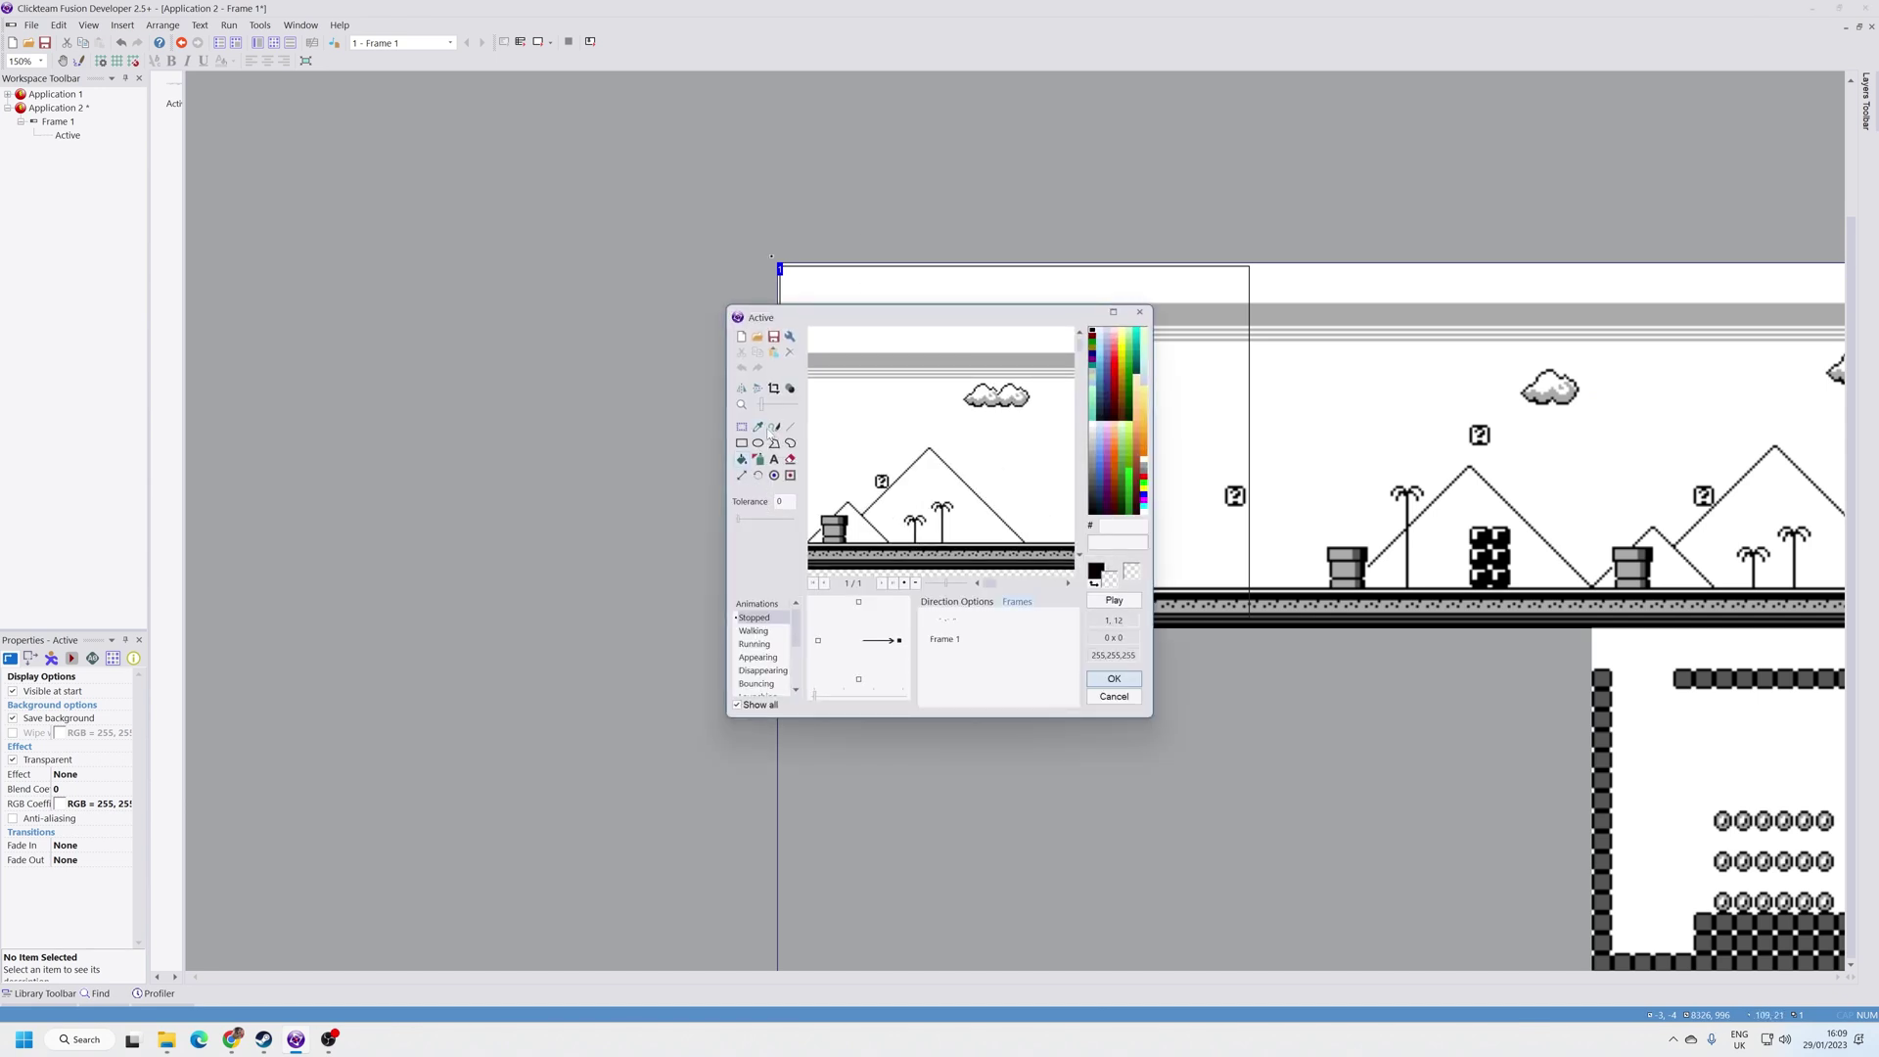
{"action": "left_click", "coordinate": [785, 478]}
{"action": "left_click", "coordinate": [1114, 678]}
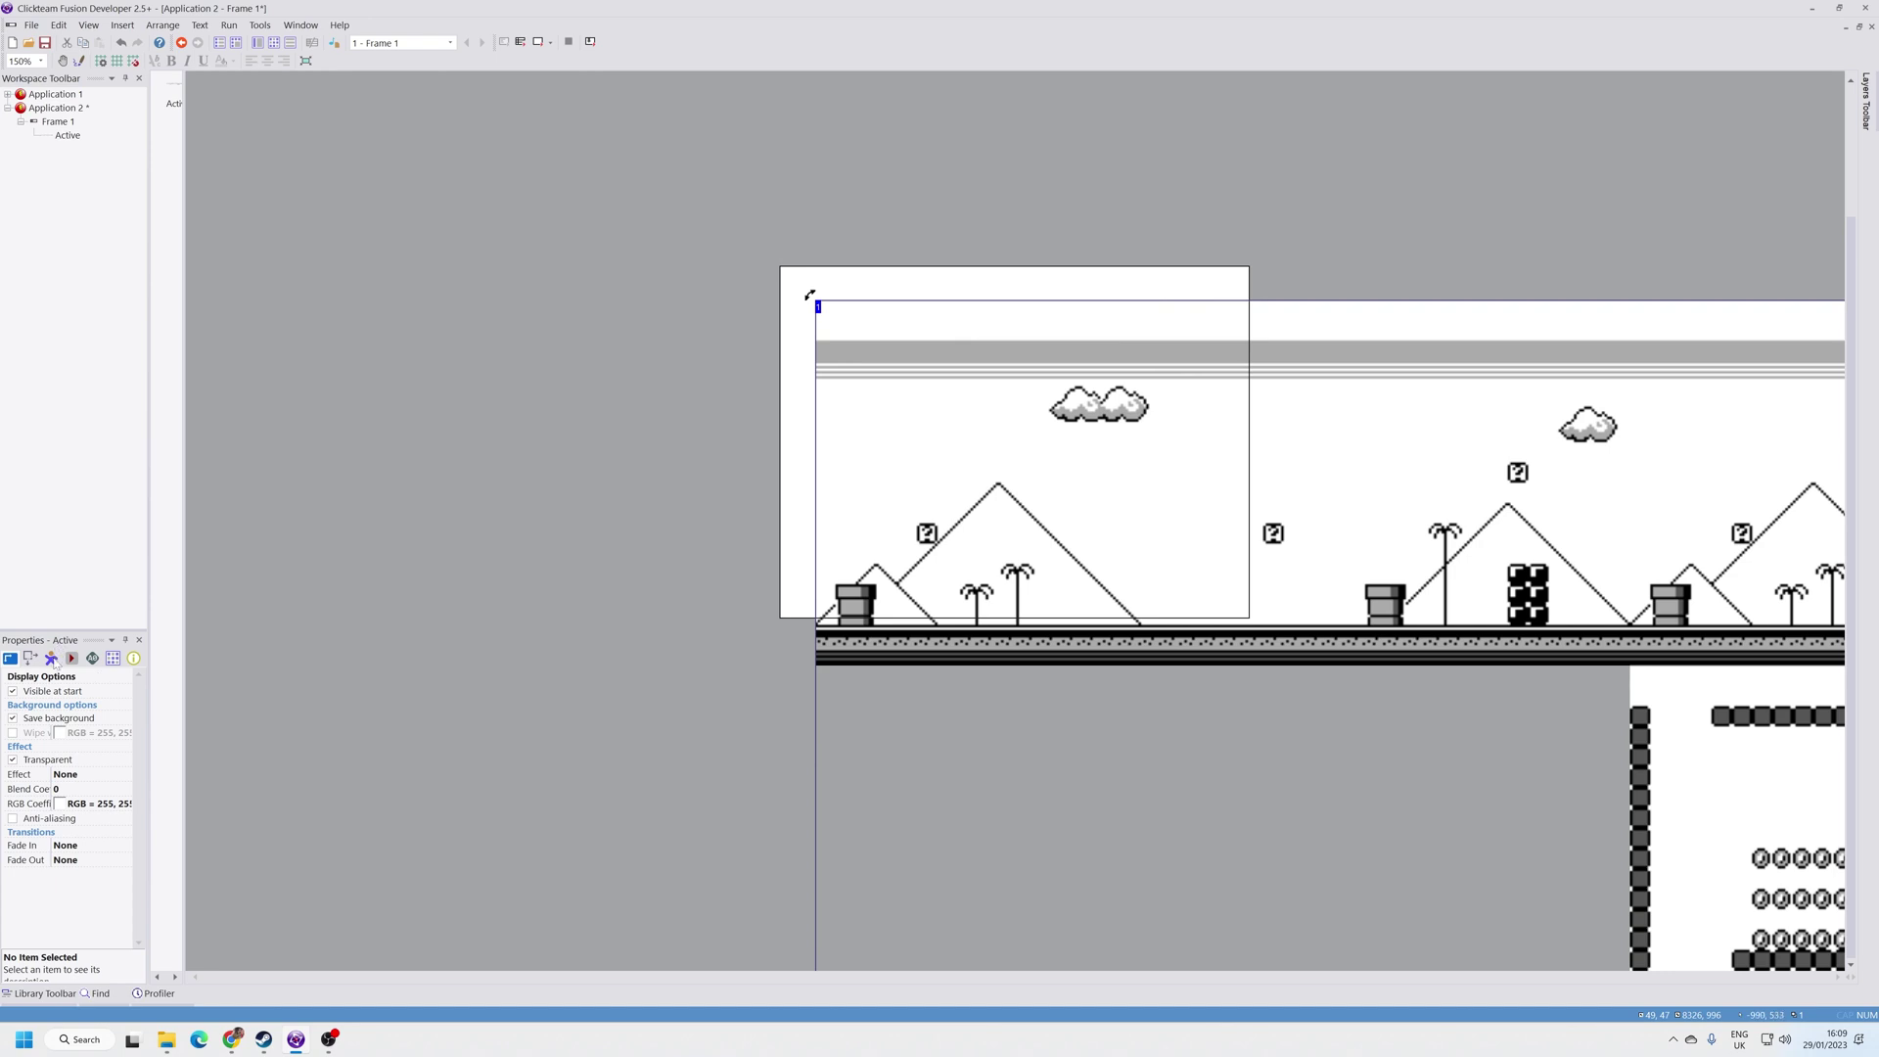
Step: Confirm the level's X and Y position at 0, 0, undoing an accidental drag away from the corner
{"action": "left_click", "coordinate": [35, 658]}
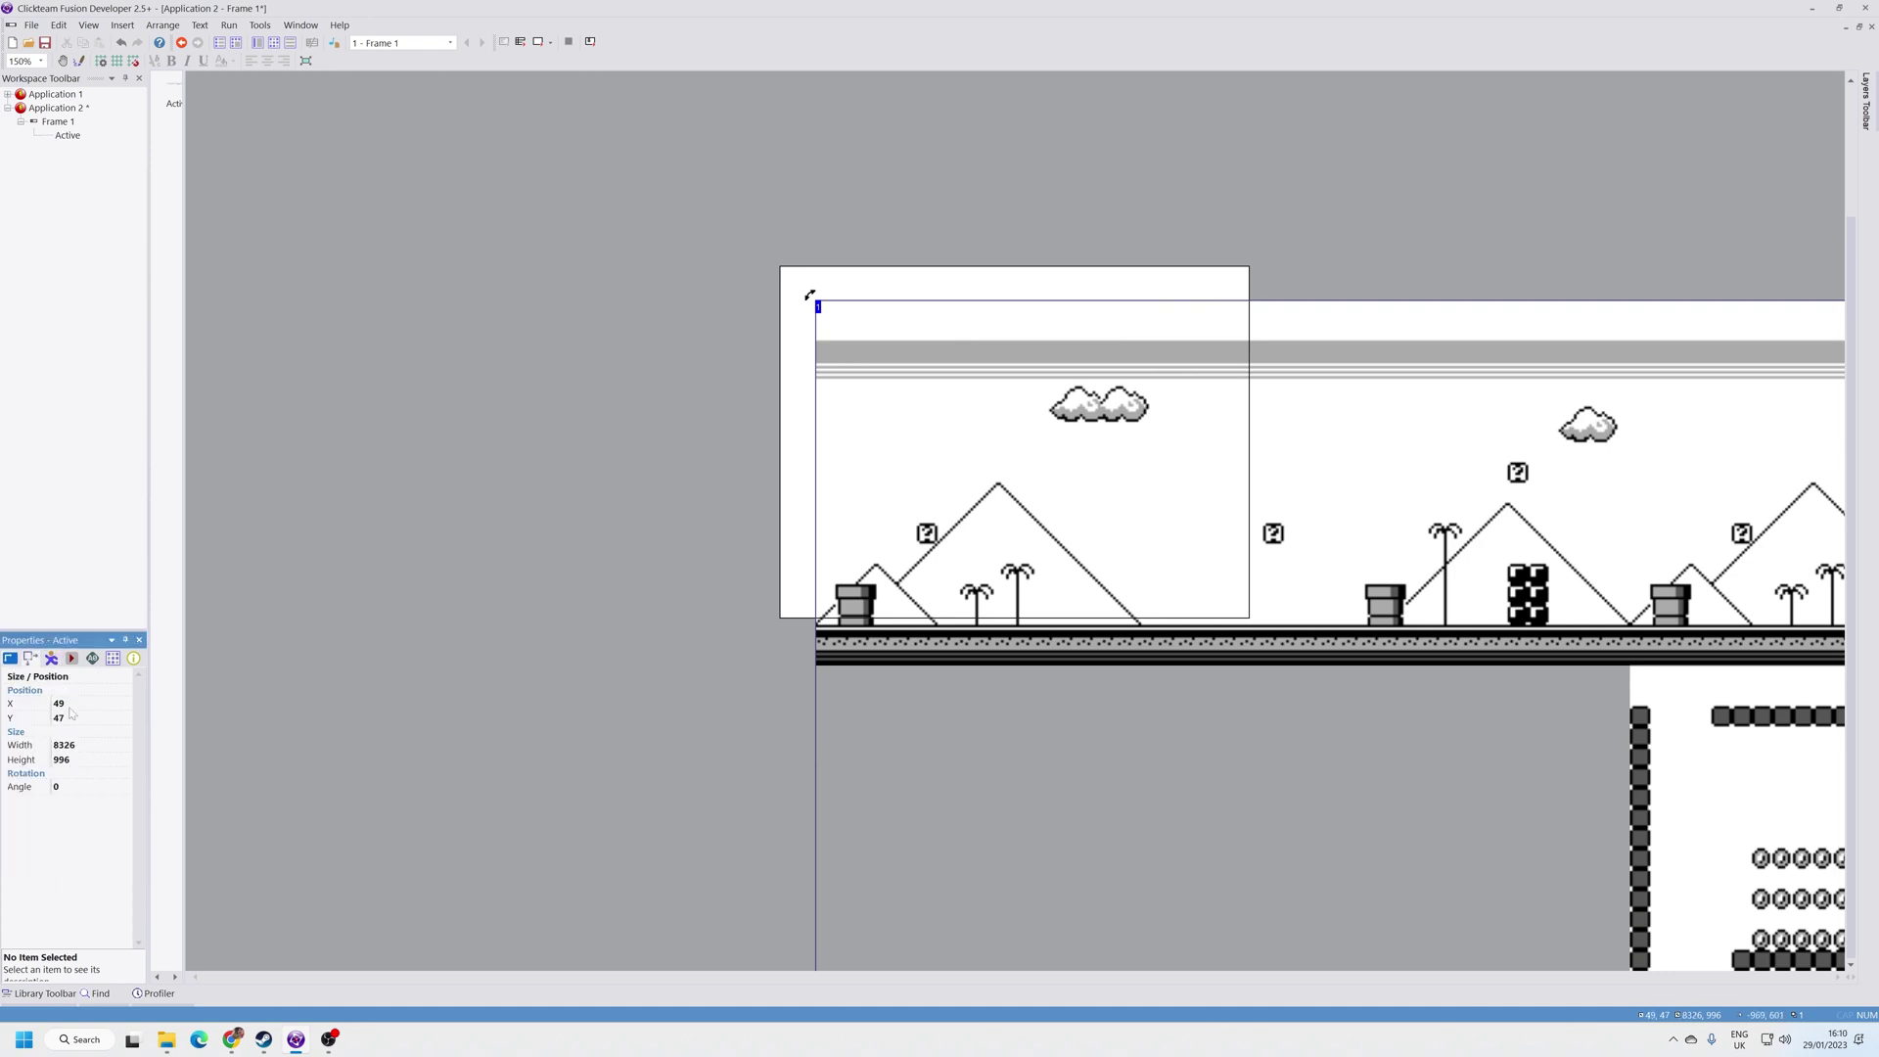
{"action": "left_click", "coordinate": [69, 705]}
{"action": "type", "text": "0"}
{"action": "key", "text": "Return"}
{"action": "left_click", "coordinate": [70, 719]}
{"action": "type", "text": "0"}
{"action": "key", "text": "Return"}
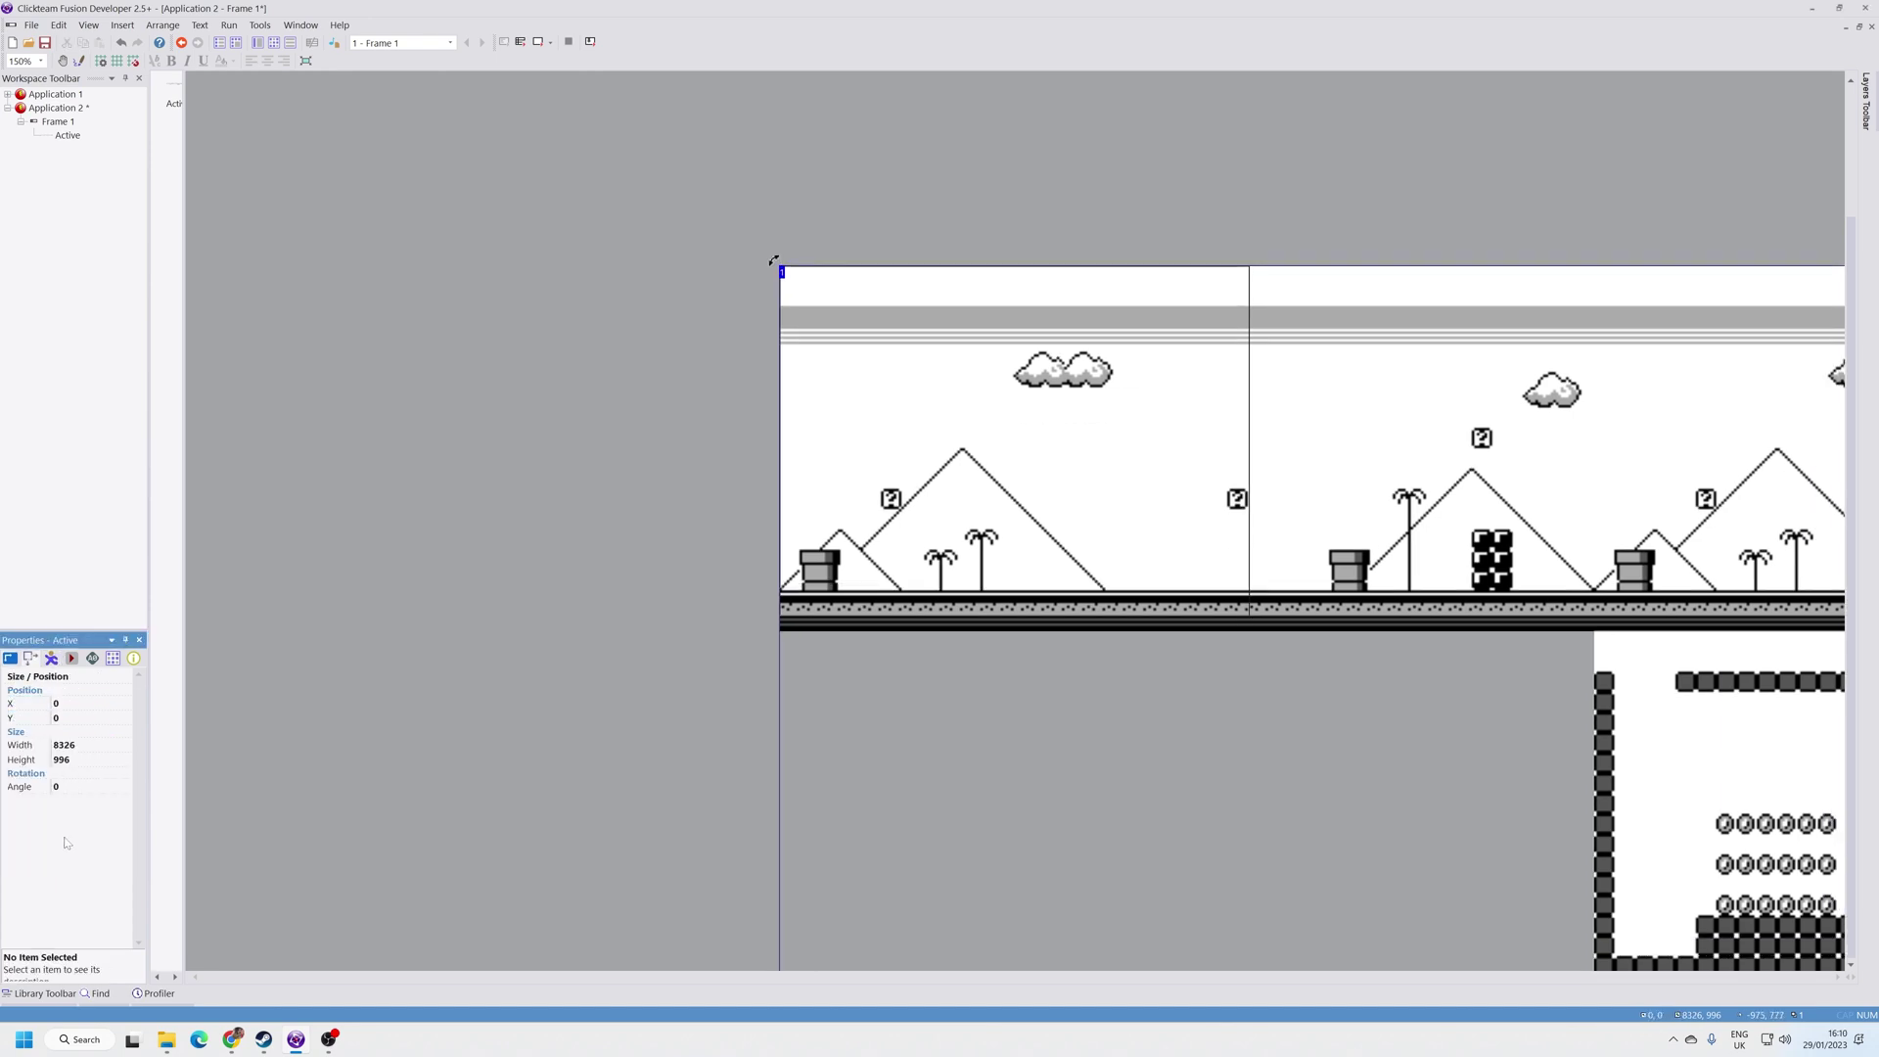
{"action": "left_click_drag", "start_coordinate": [790, 605], "coordinate": [947, 650]}
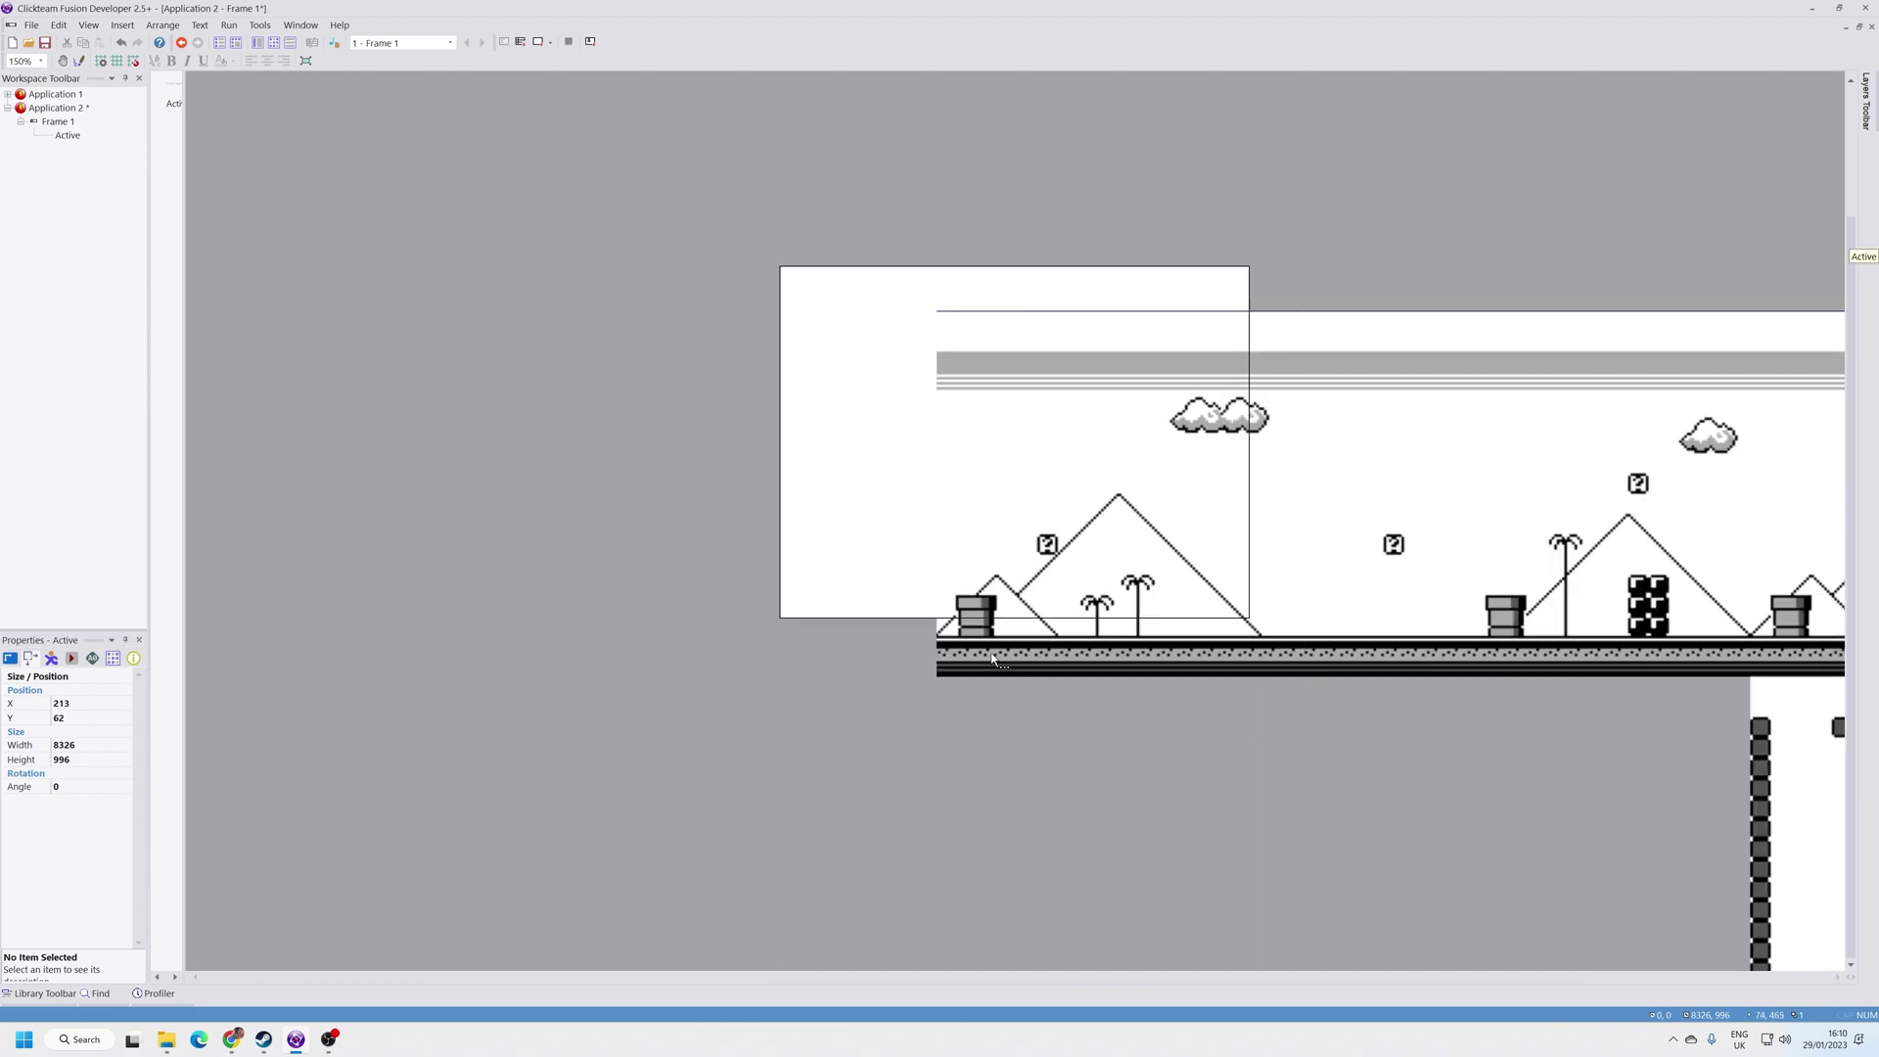
{"action": "key", "text": "ctrl+z"}
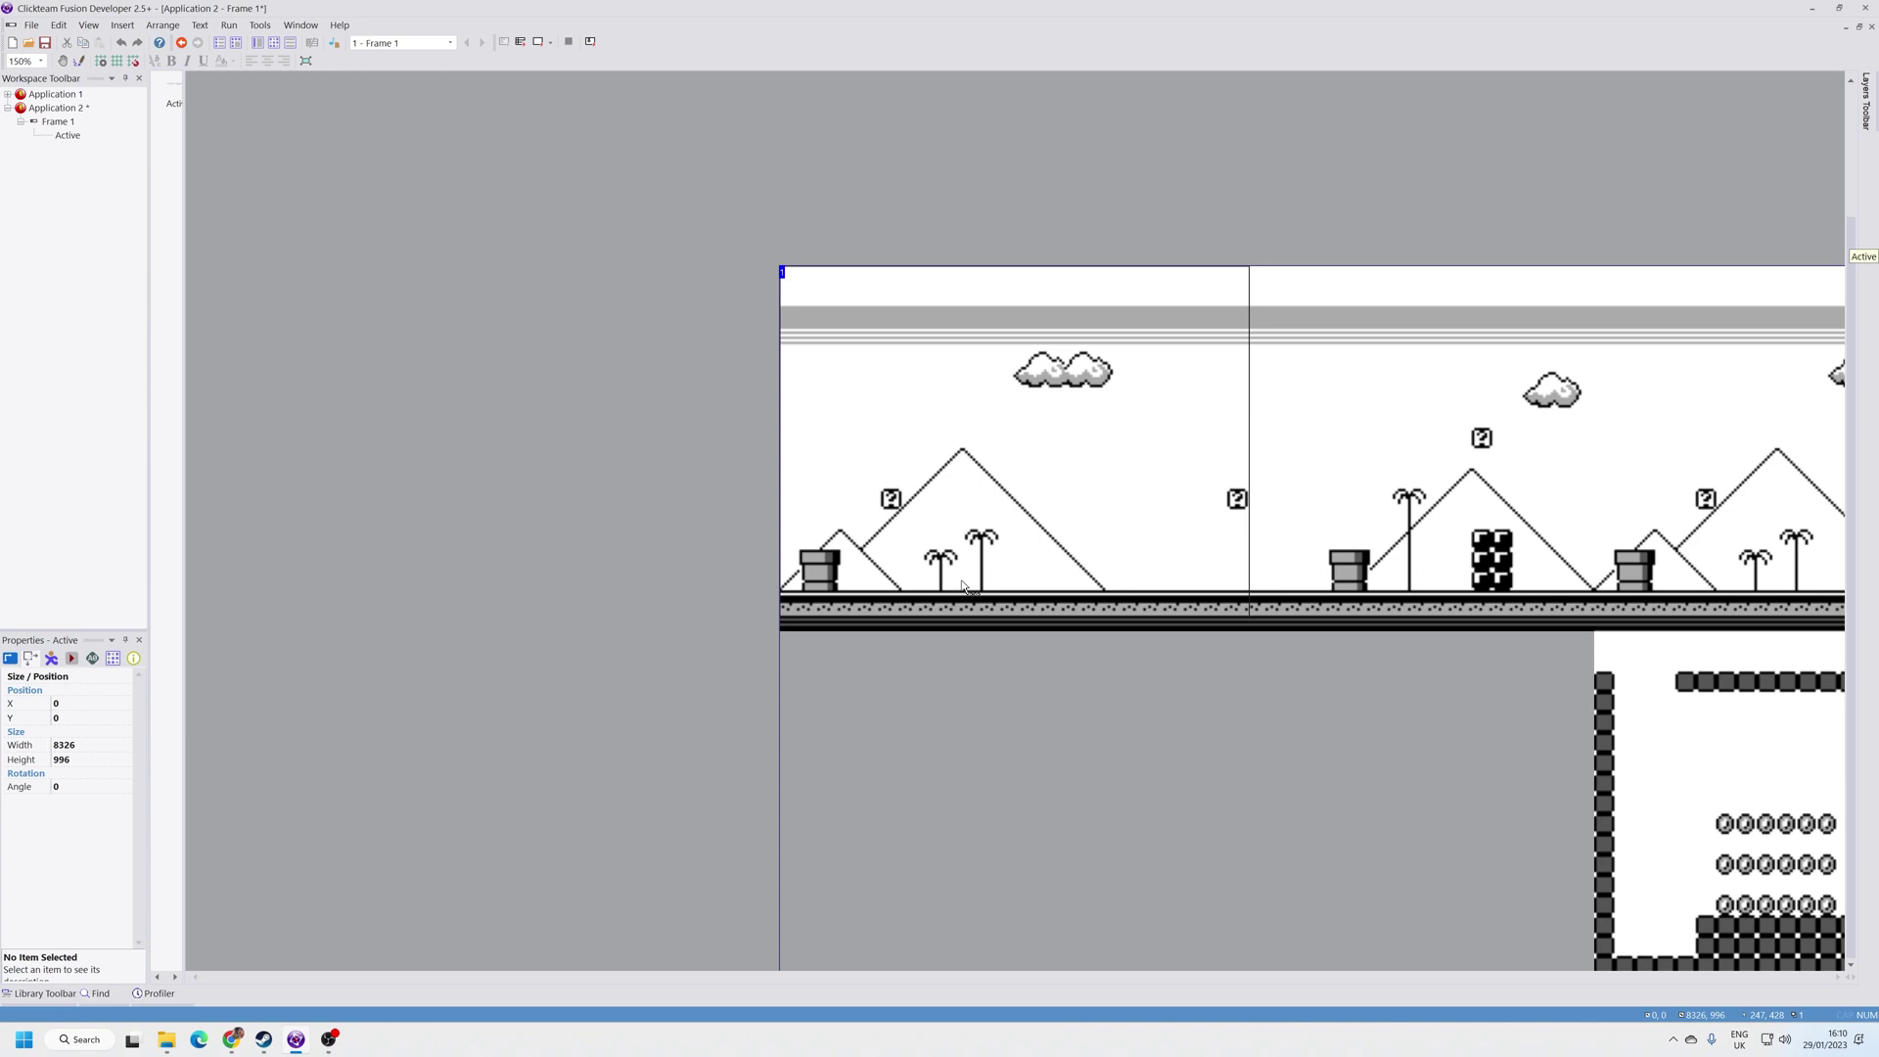
{"action": "scroll", "coordinate": [962, 584], "scroll_direction": "down", "scroll_amount": 2}
{"action": "scroll", "coordinate": [1028, 572], "scroll_direction": "down", "scroll_amount": 1}
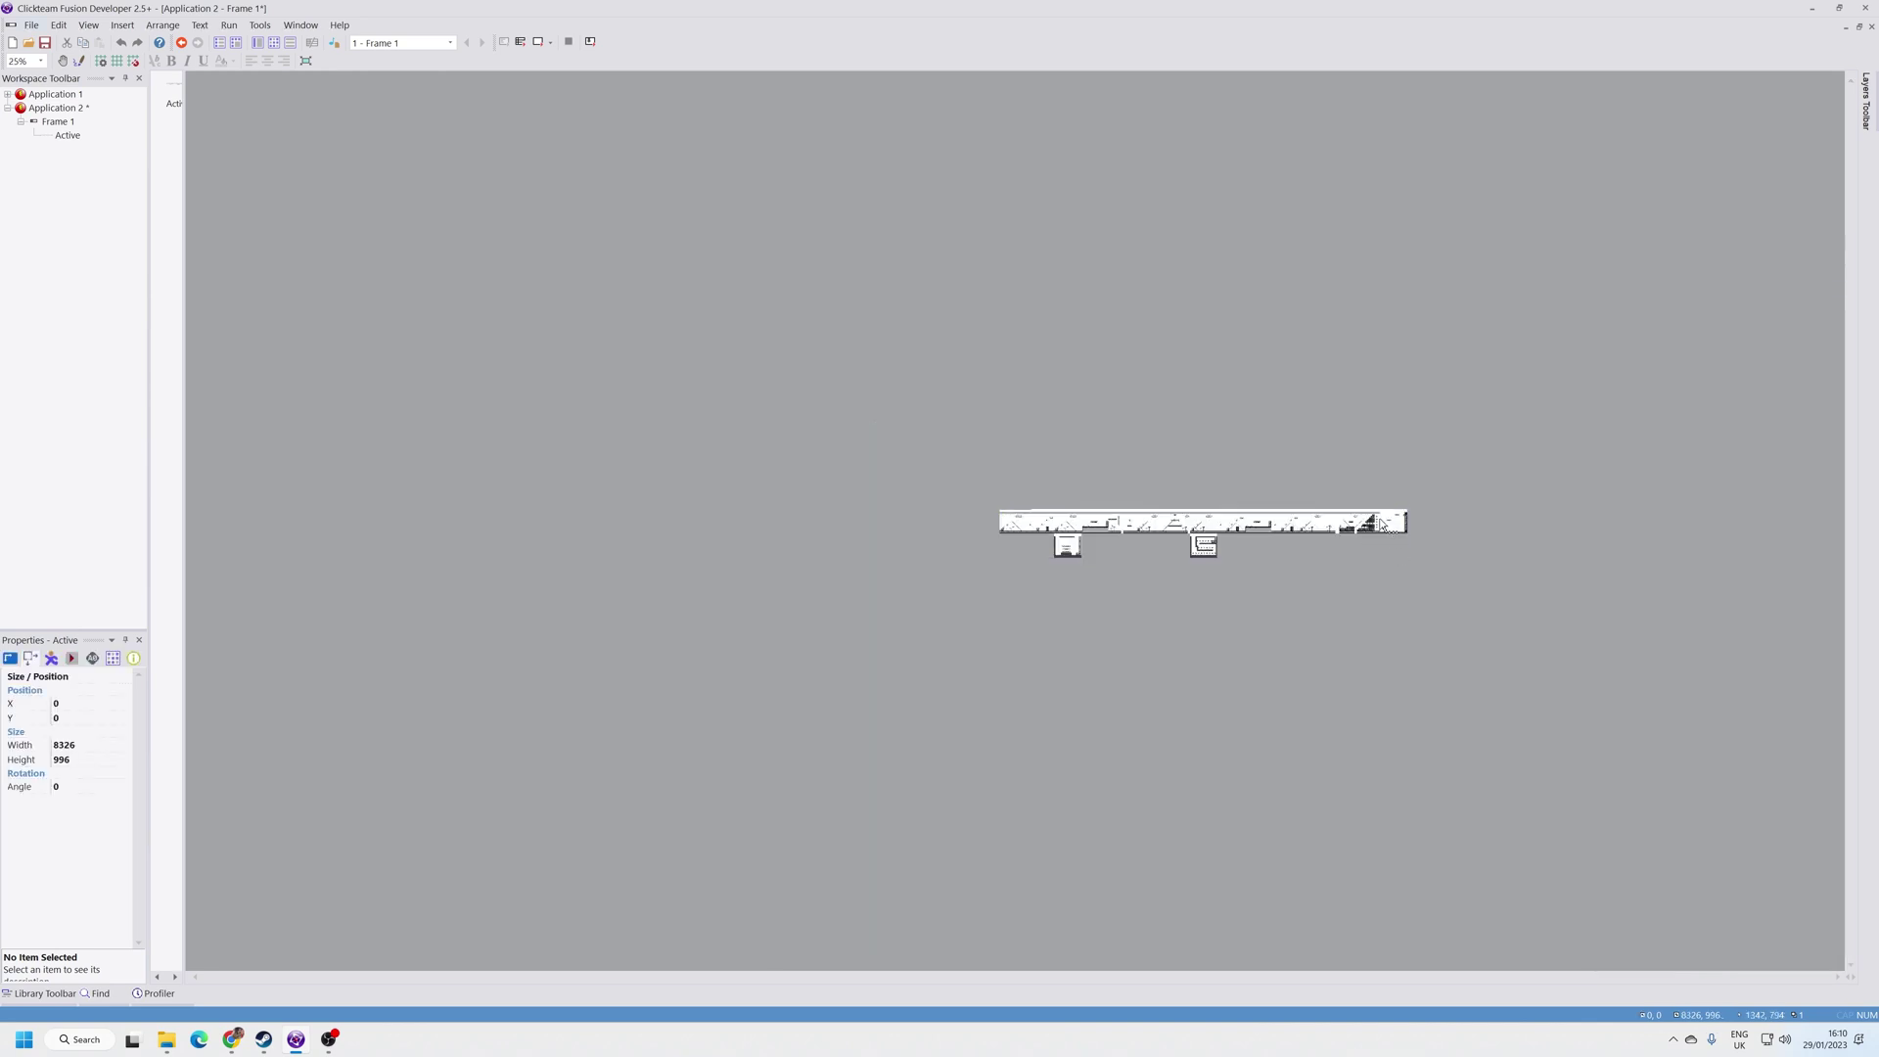
Step: Shrink the level image slightly from its bottom-right resize handle
{"action": "left_click", "coordinate": [1380, 523]}
{"action": "left_click", "coordinate": [1203, 562]}
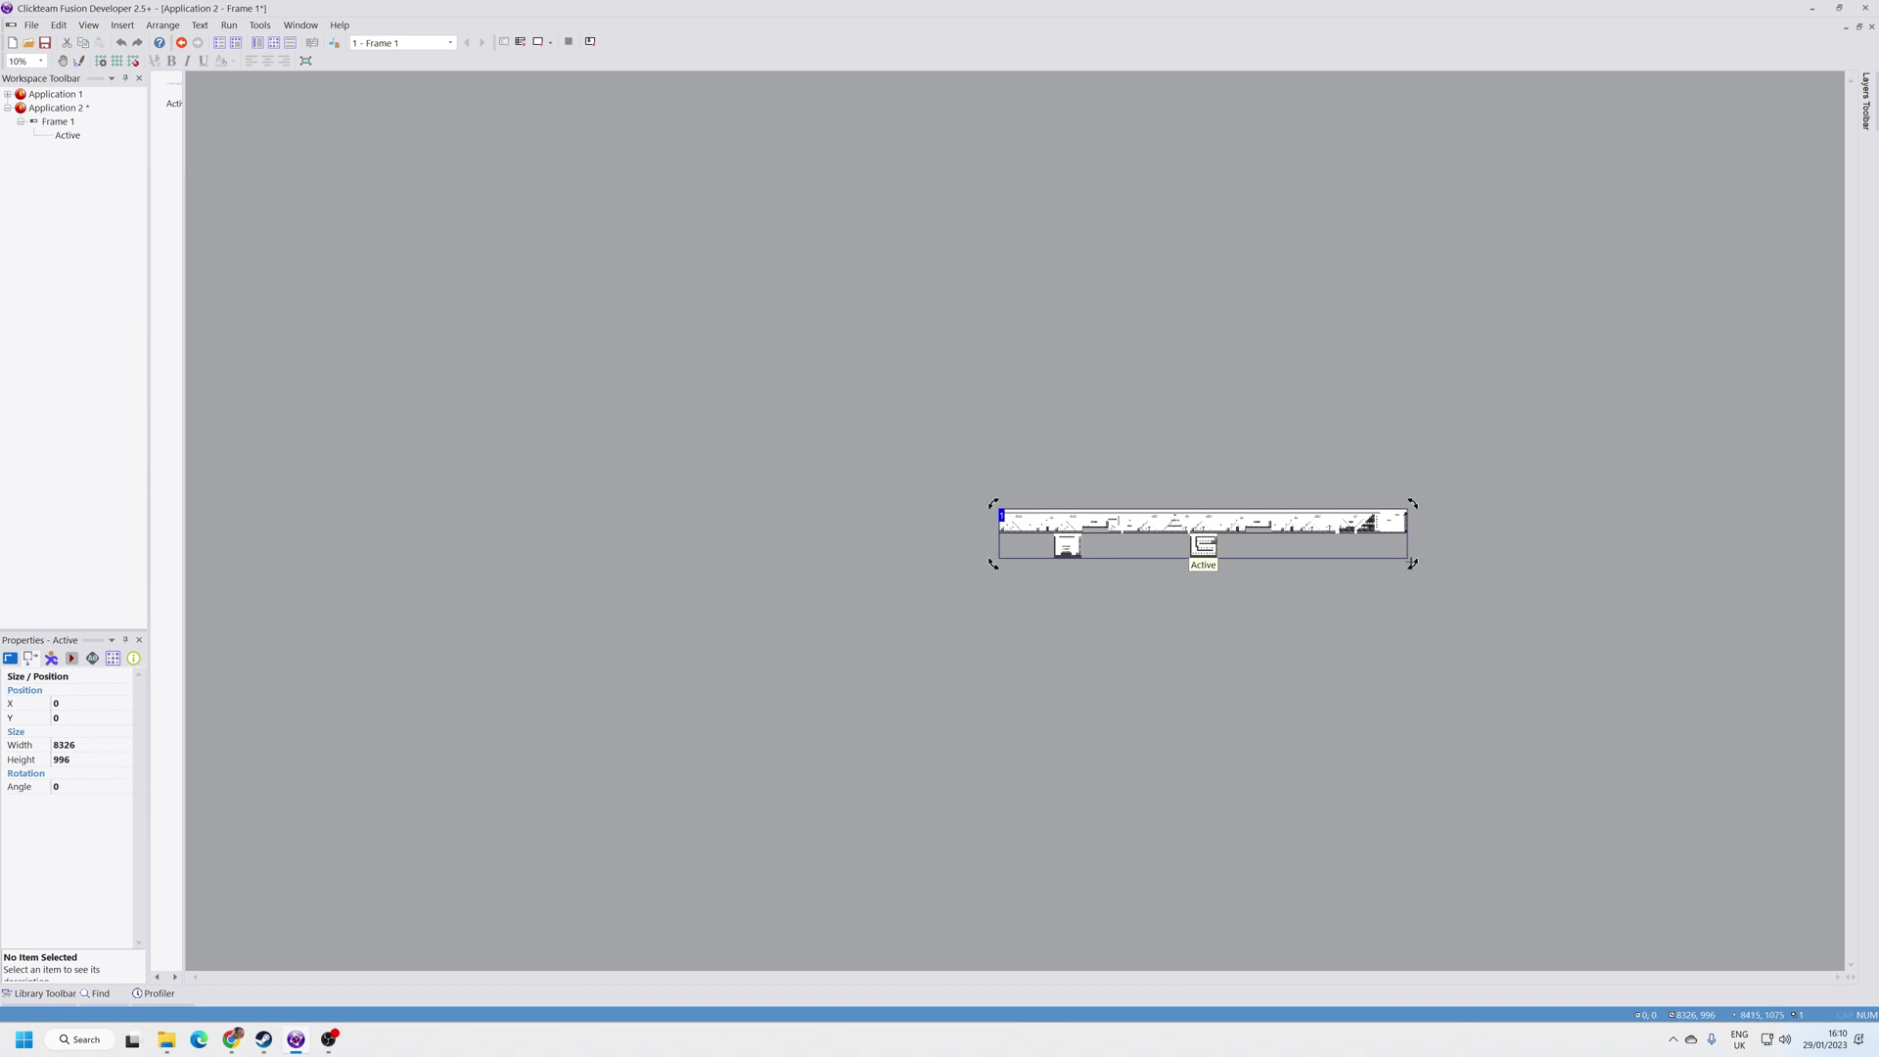
{"action": "left_click", "coordinate": [1383, 526]}
{"action": "left_click", "coordinate": [1321, 545]}
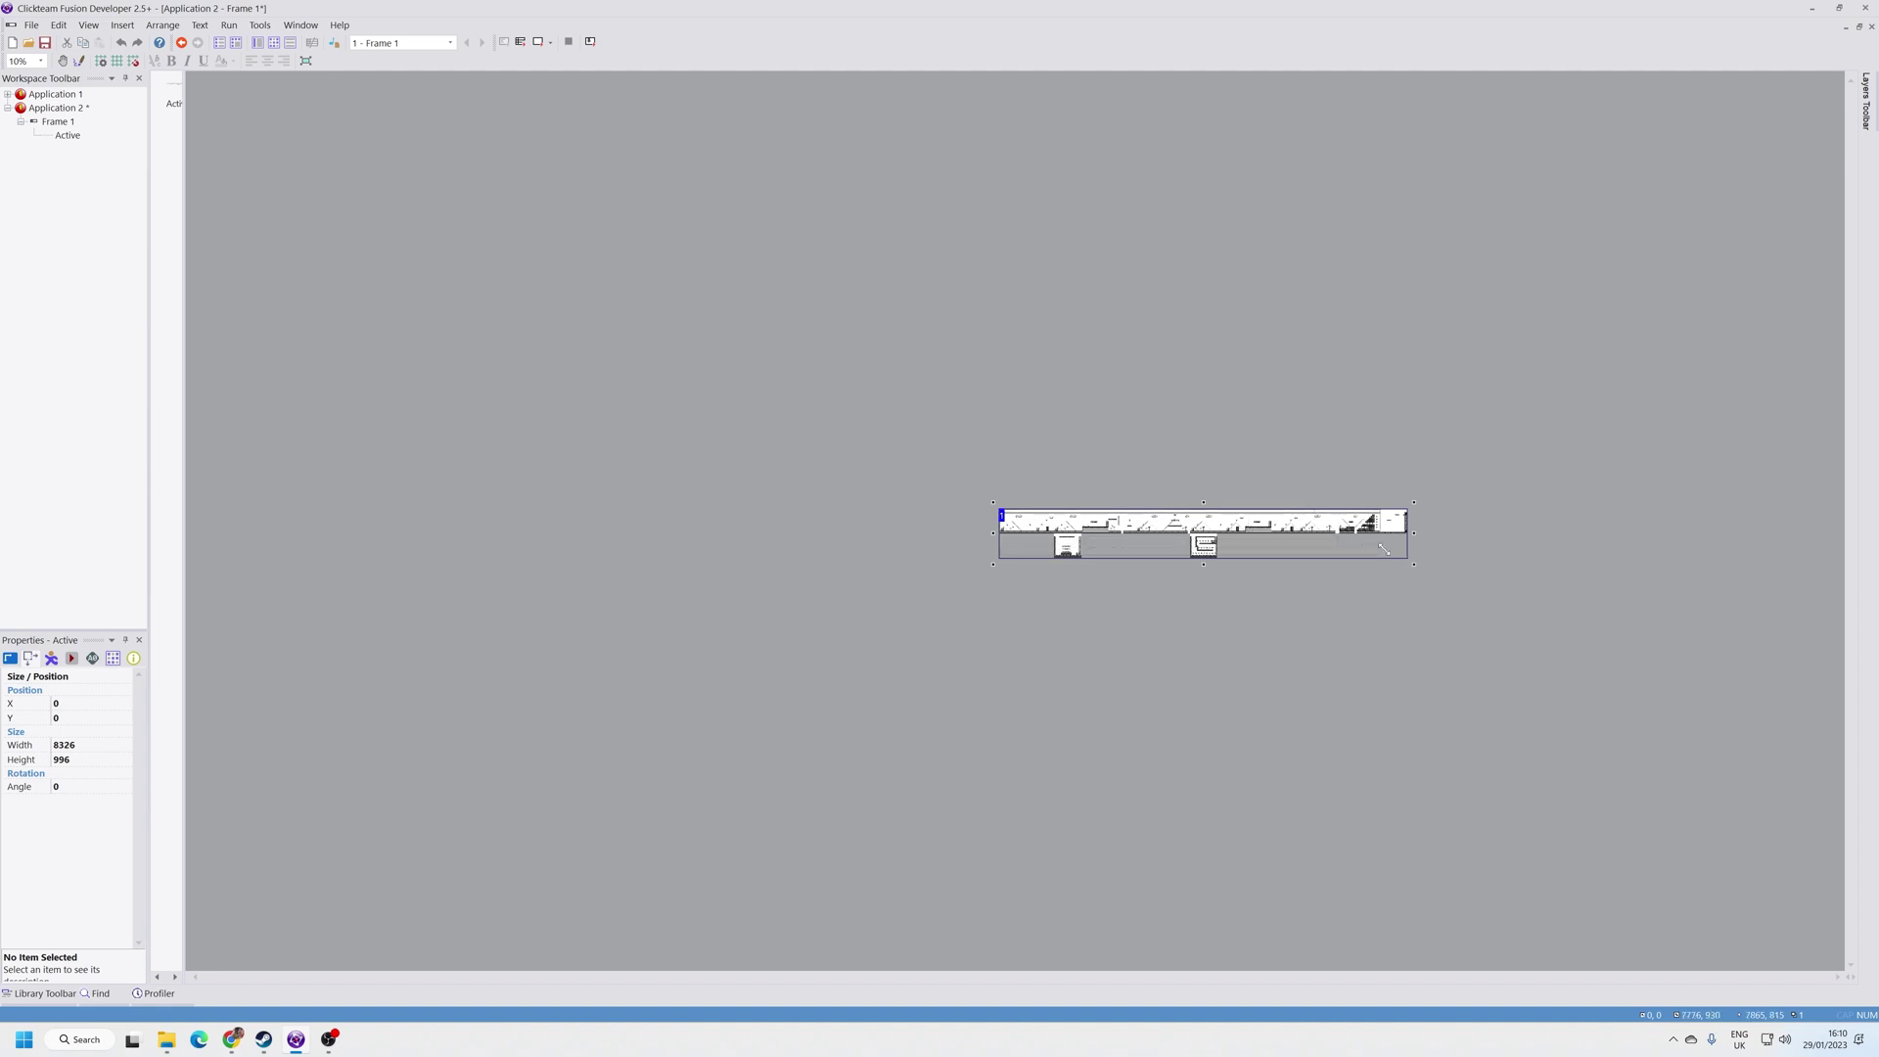
{"action": "left_click_drag", "start_coordinate": [1383, 549], "coordinate": [1400, 568]}
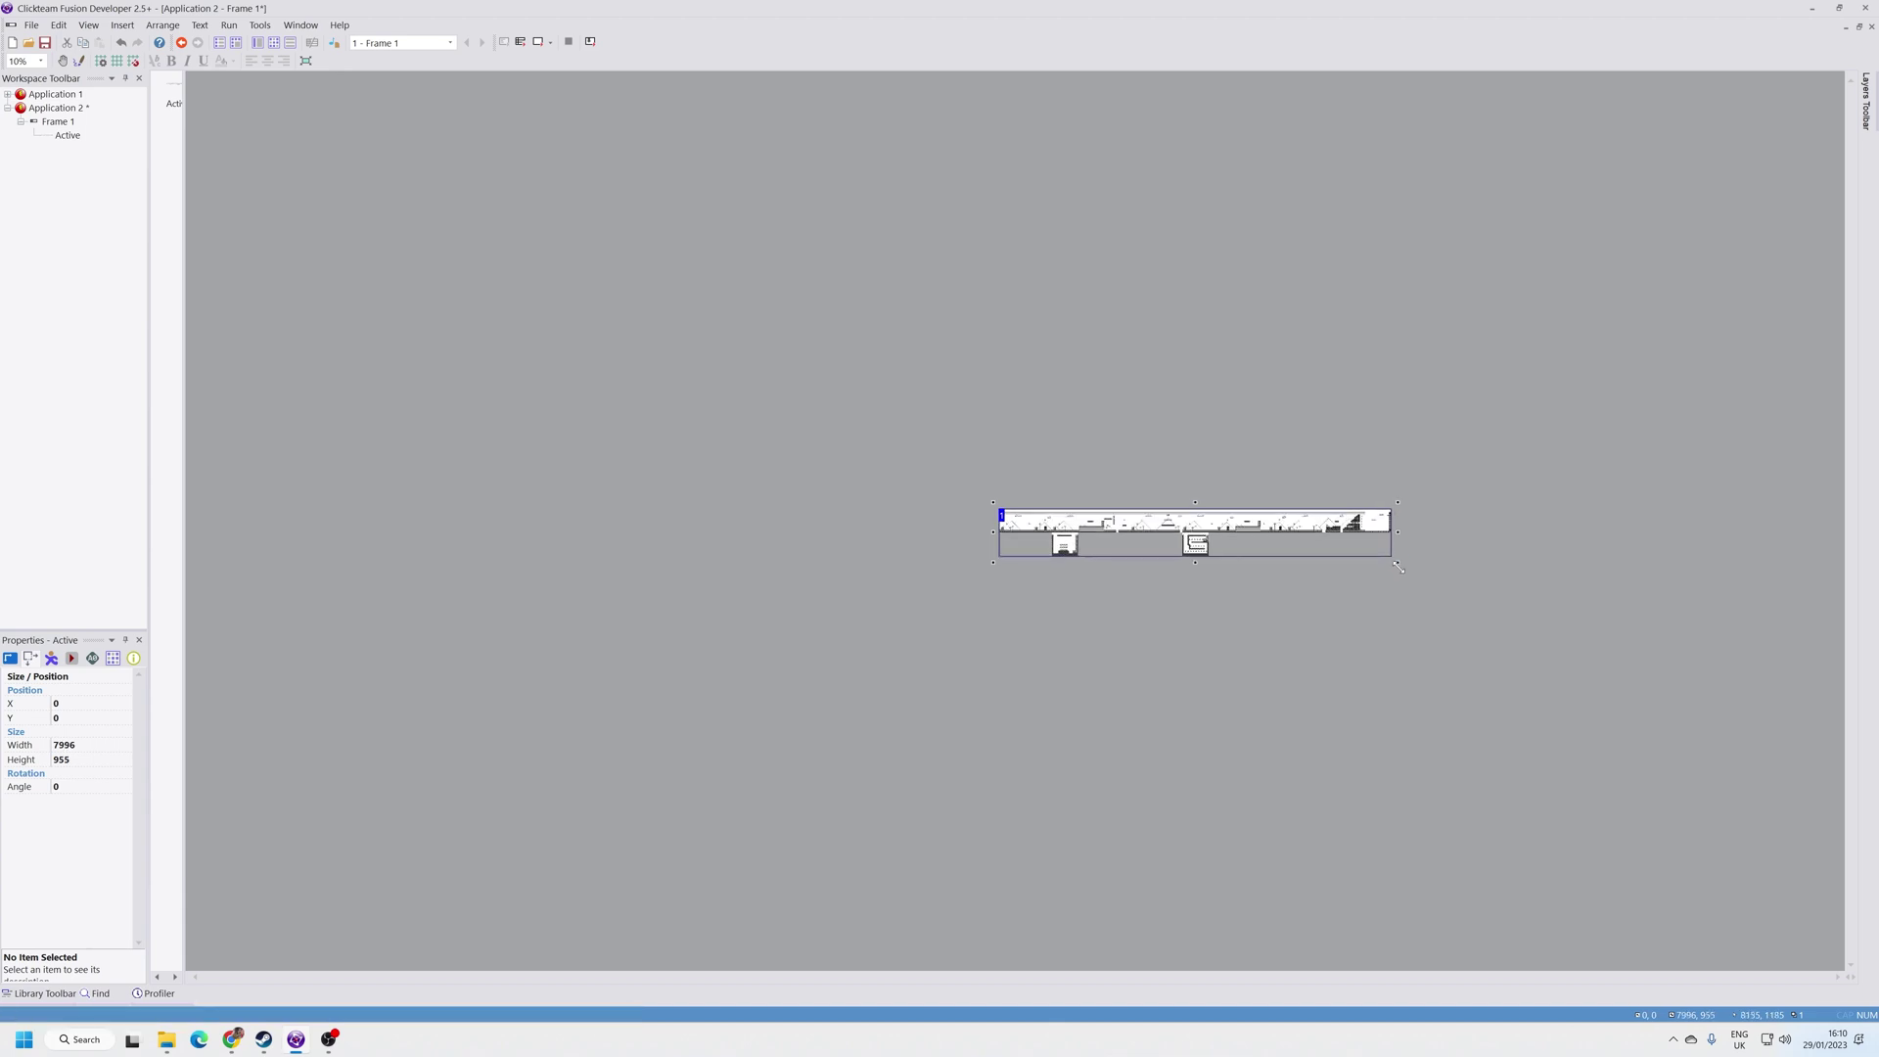
{"action": "left_click", "coordinate": [999, 443]}
{"action": "scroll", "coordinate": [1011, 481], "scroll_direction": "up", "scroll_amount": 1}
{"action": "scroll", "coordinate": [908, 516], "scroll_direction": "up", "scroll_amount": 1}
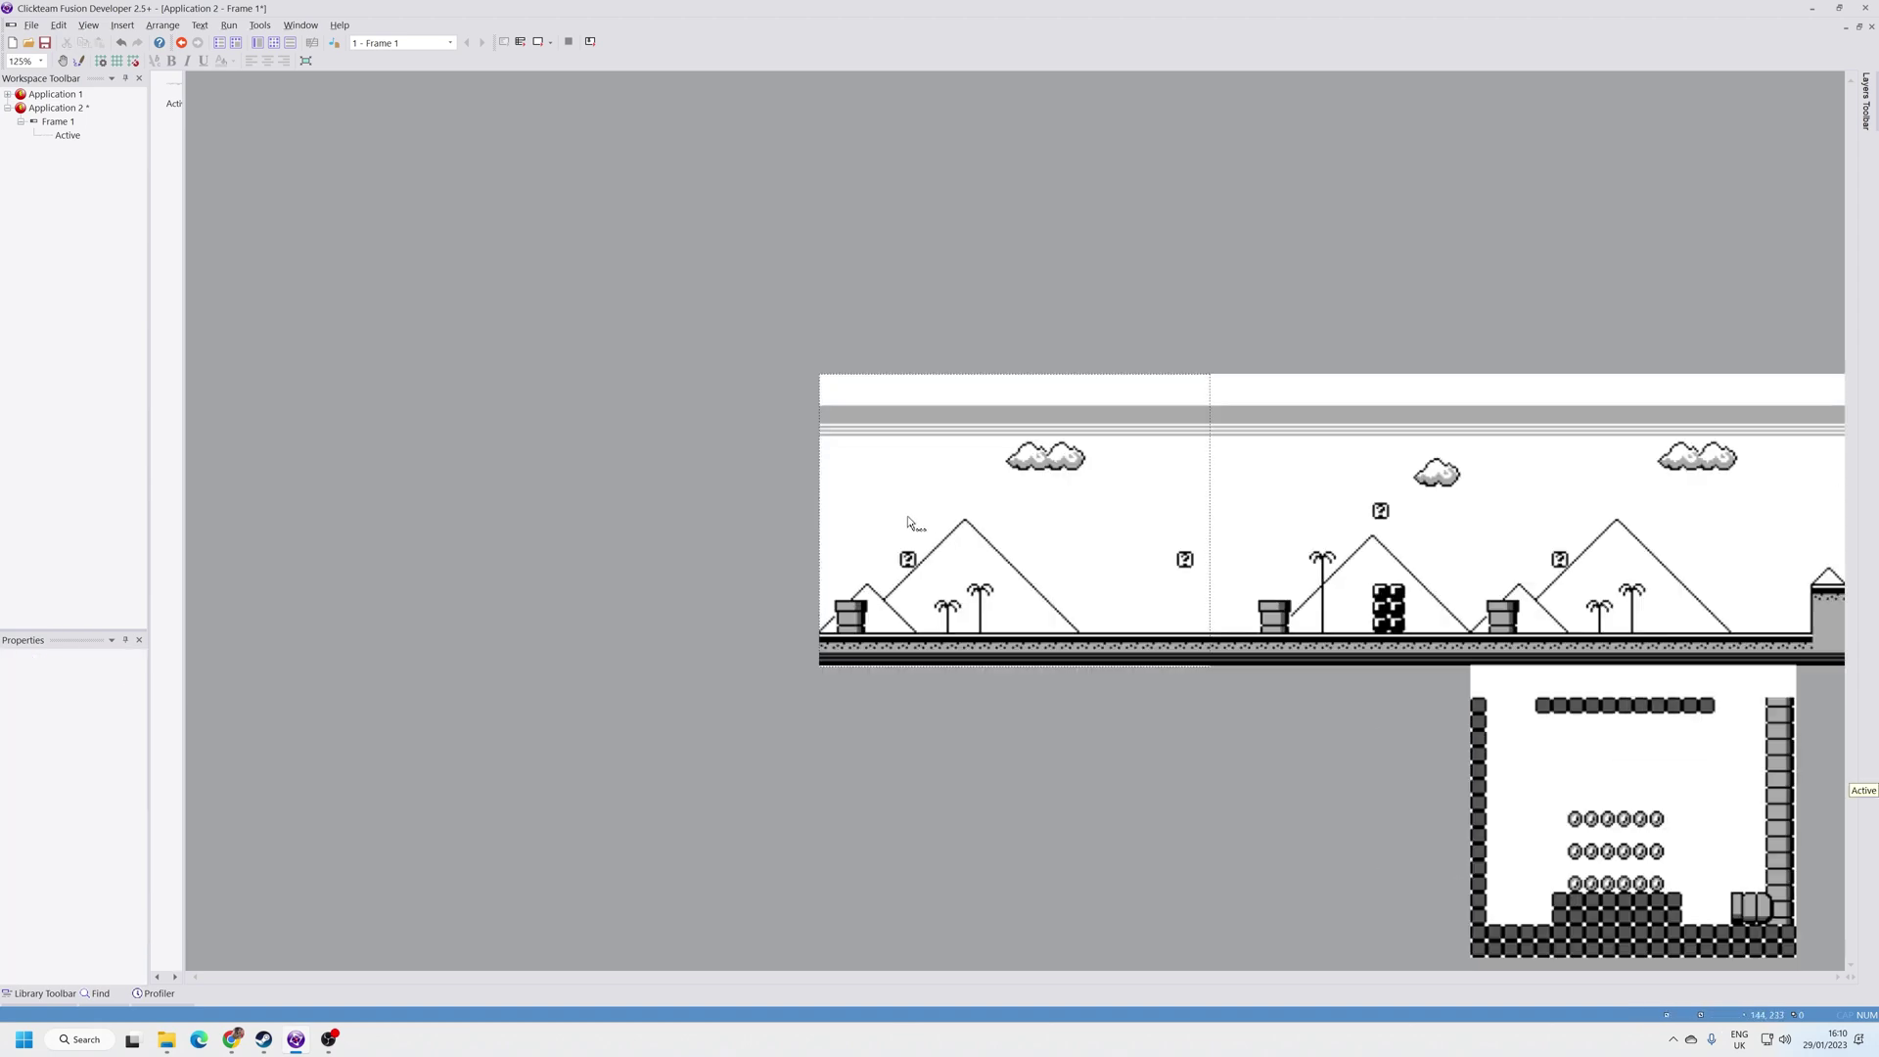
{"action": "scroll", "coordinate": [907, 515], "scroll_direction": "up", "scroll_amount": 1}
{"action": "scroll", "coordinate": [908, 516], "scroll_direction": "up", "scroll_amount": 1}
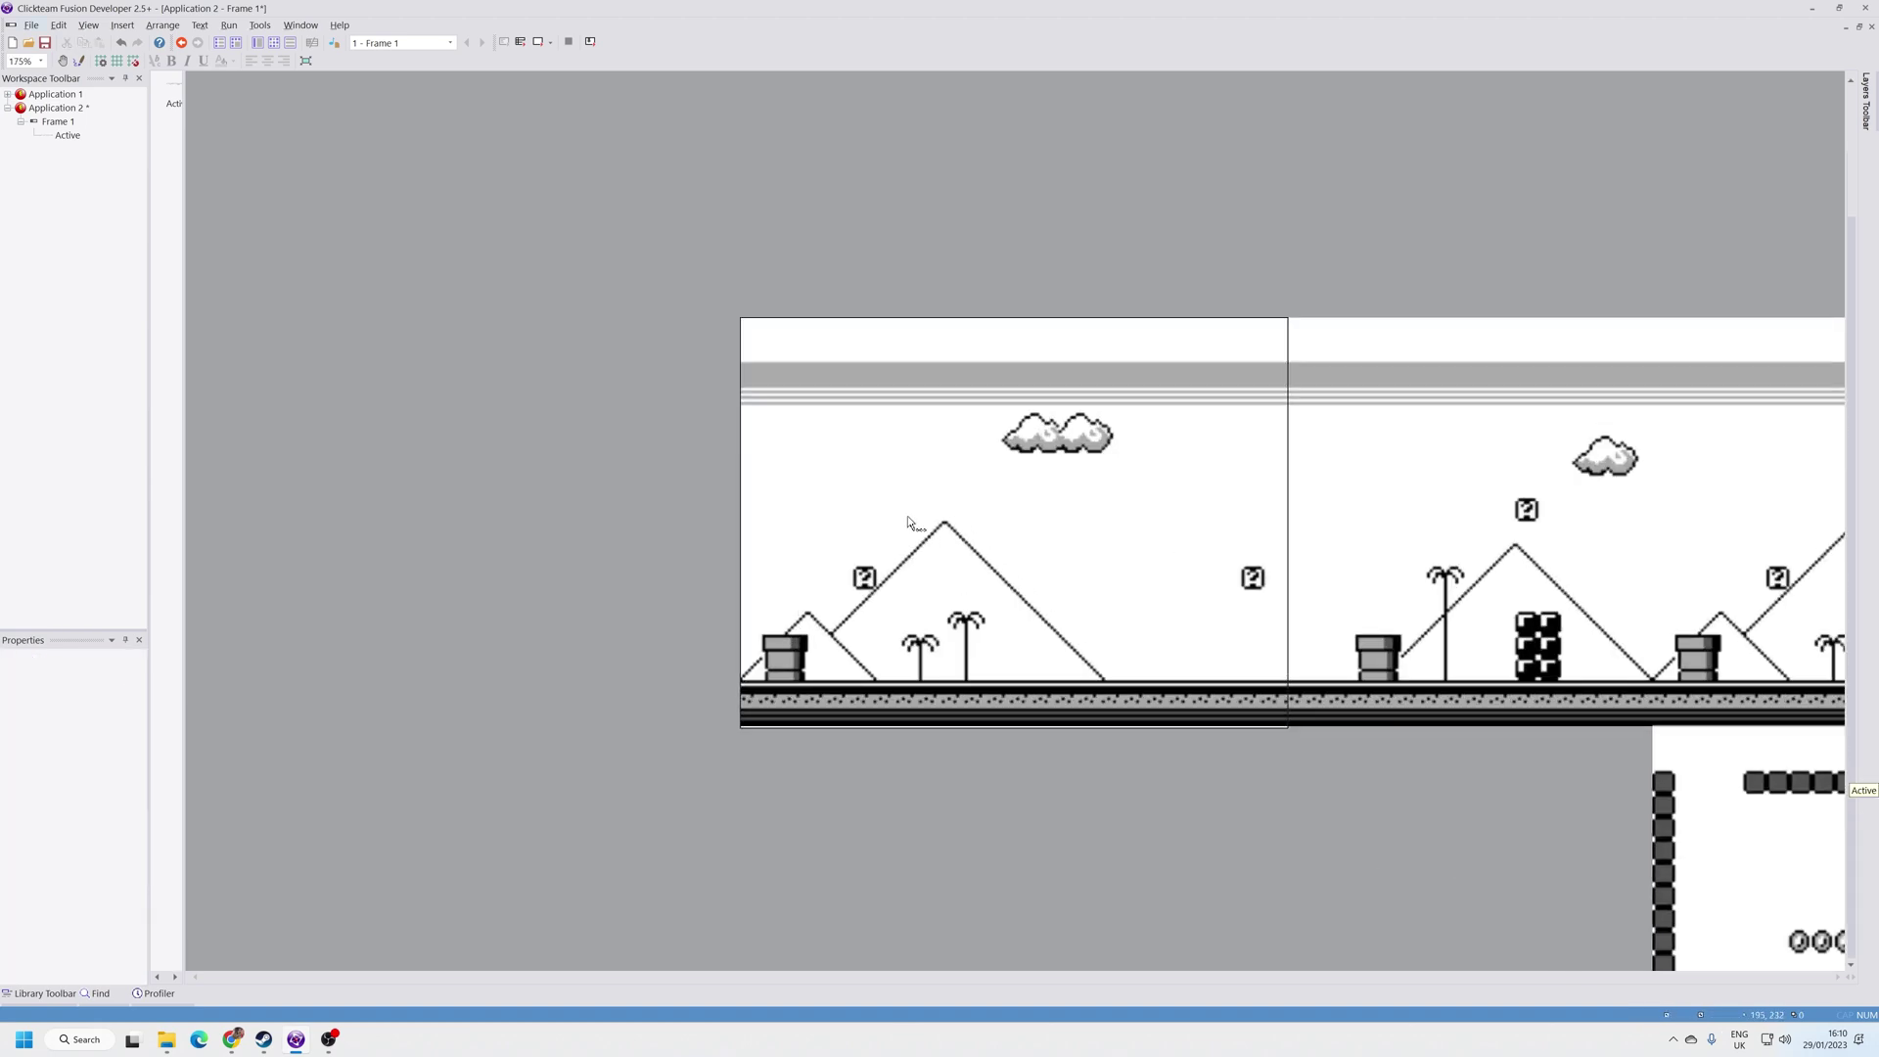
{"action": "scroll", "coordinate": [908, 514], "scroll_direction": "down", "scroll_amount": 2}
{"action": "scroll", "coordinate": [1258, 515], "scroll_direction": "down", "scroll_amount": 1}
Step: Resize the level image to 8106 by 968, then switch to the browser
{"action": "left_click", "coordinate": [1259, 513]}
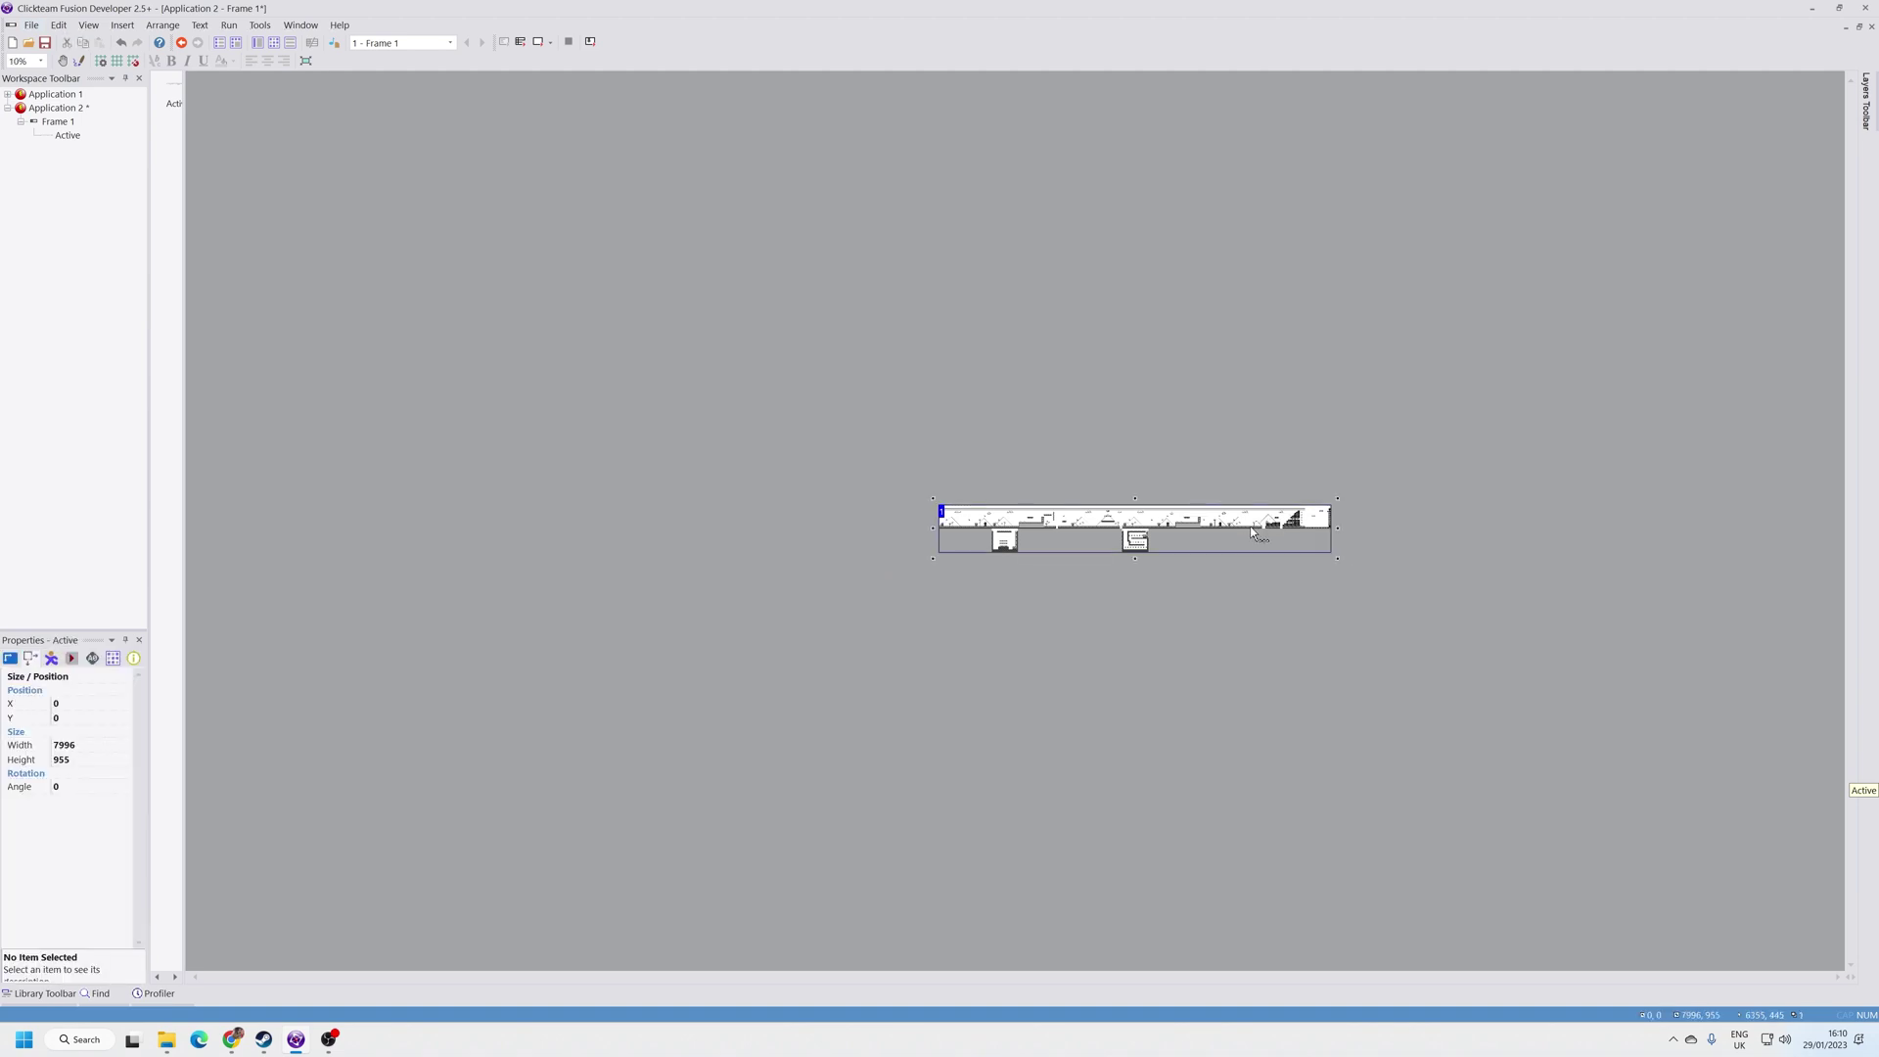
{"action": "left_click_drag", "start_coordinate": [1338, 557], "coordinate": [1404, 530]}
{"action": "left_click", "coordinate": [1404, 531]}
{"action": "scroll", "coordinate": [917, 491], "scroll_direction": "up", "scroll_amount": 1}
{"action": "scroll", "coordinate": [918, 491], "scroll_direction": "up", "scroll_amount": 1}
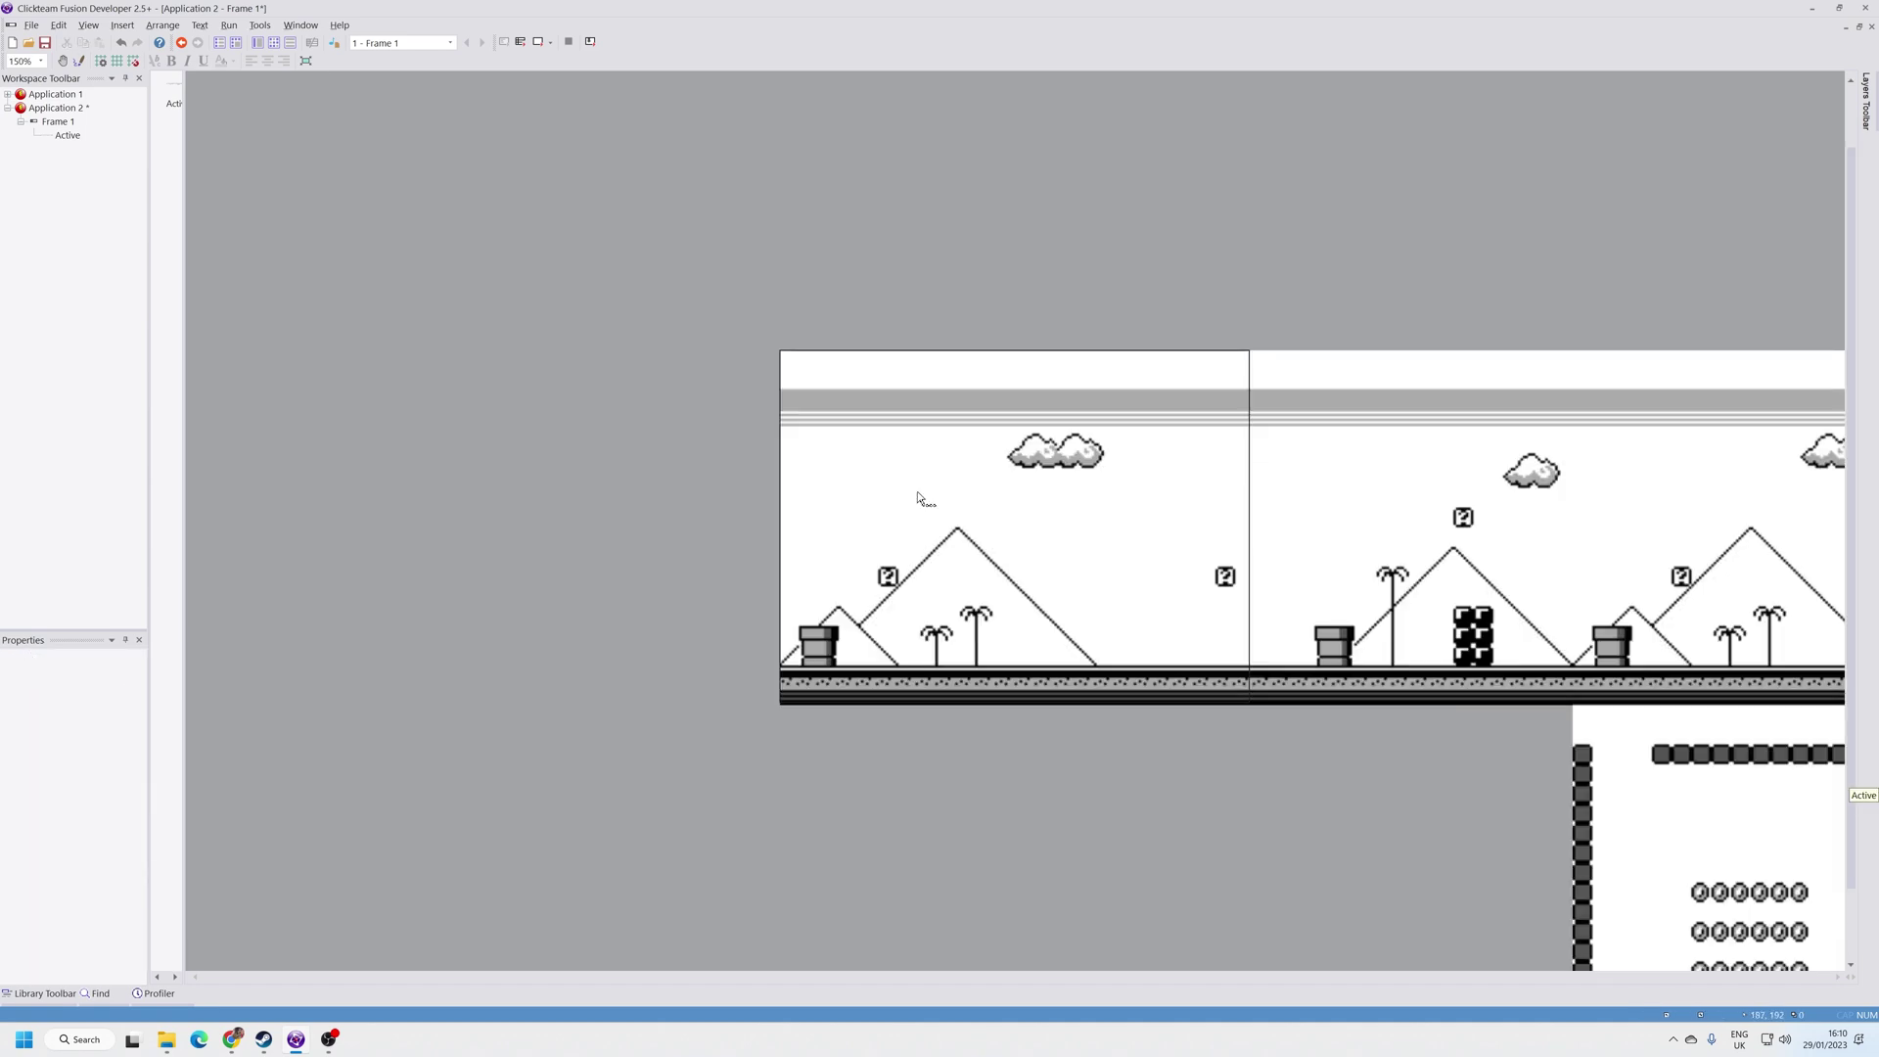
{"action": "scroll", "coordinate": [918, 492], "scroll_direction": "up", "scroll_amount": 1}
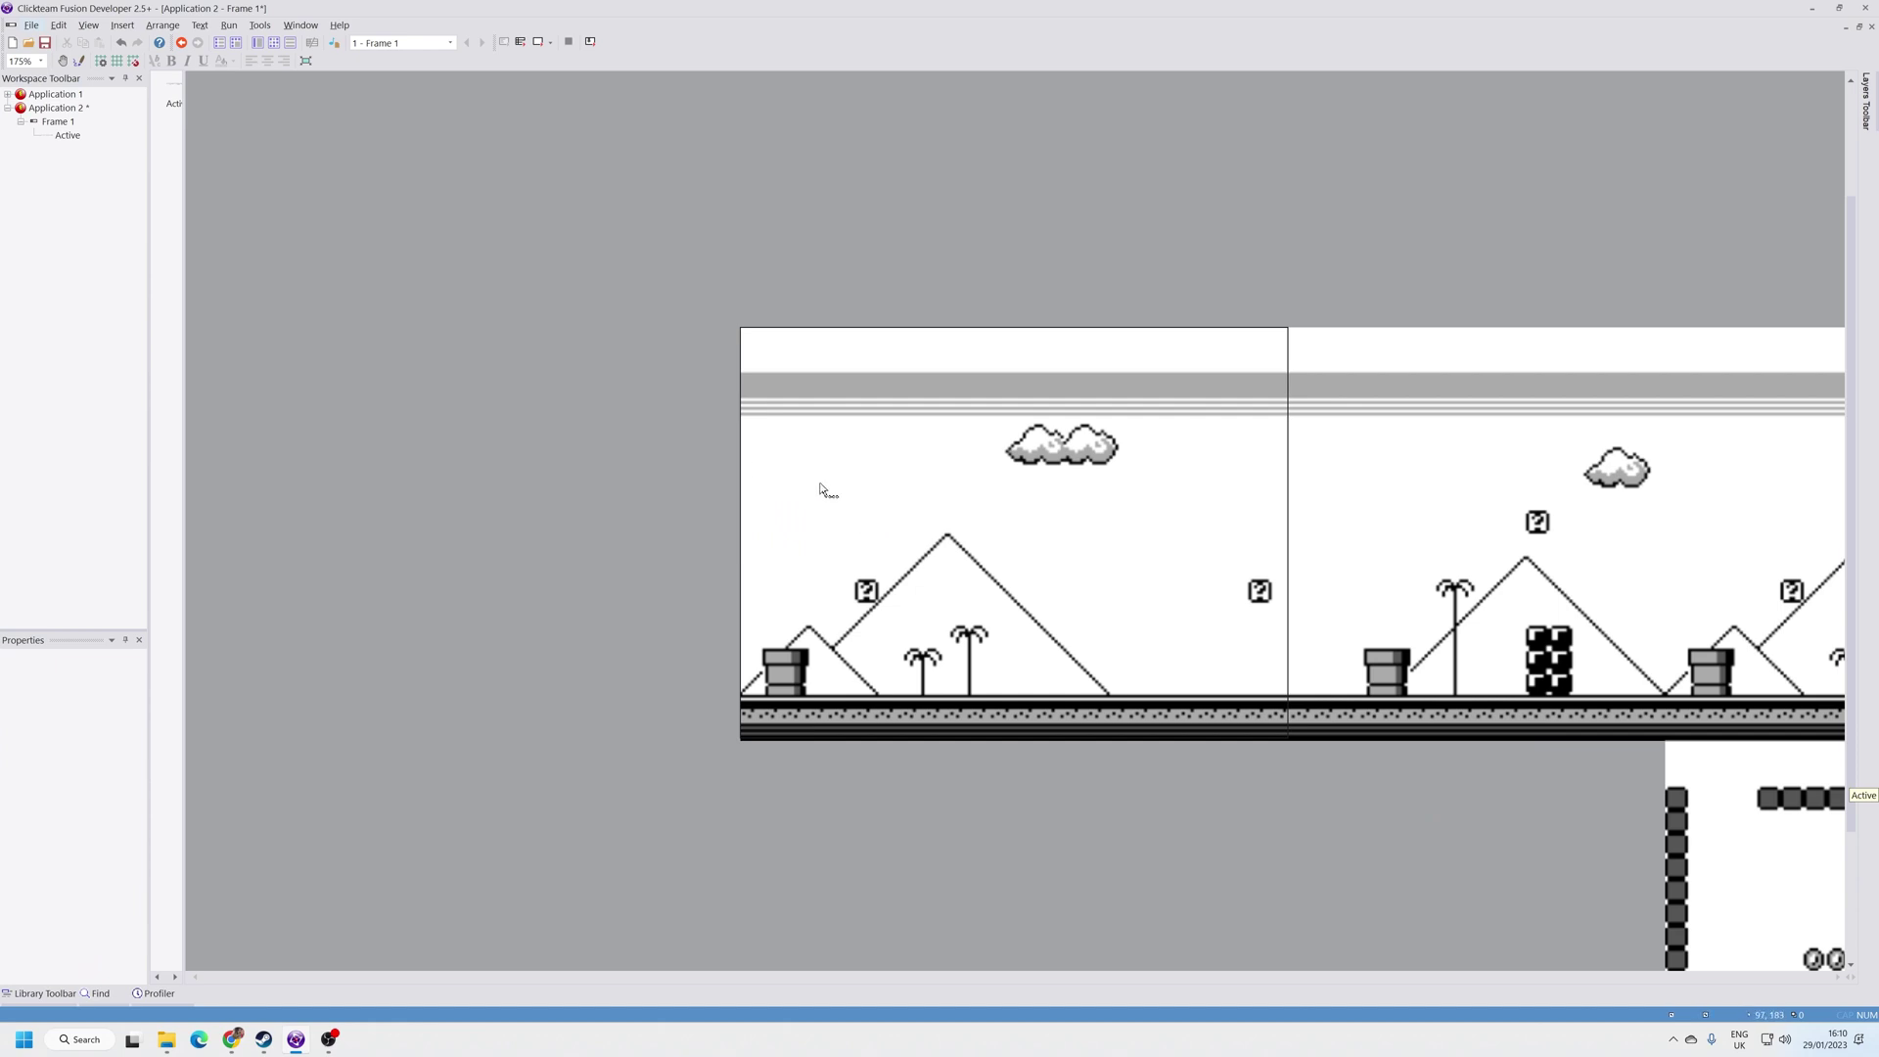
{"action": "key", "text": "alt+Tab"}
{"action": "key", "text": "alt+Tab"}
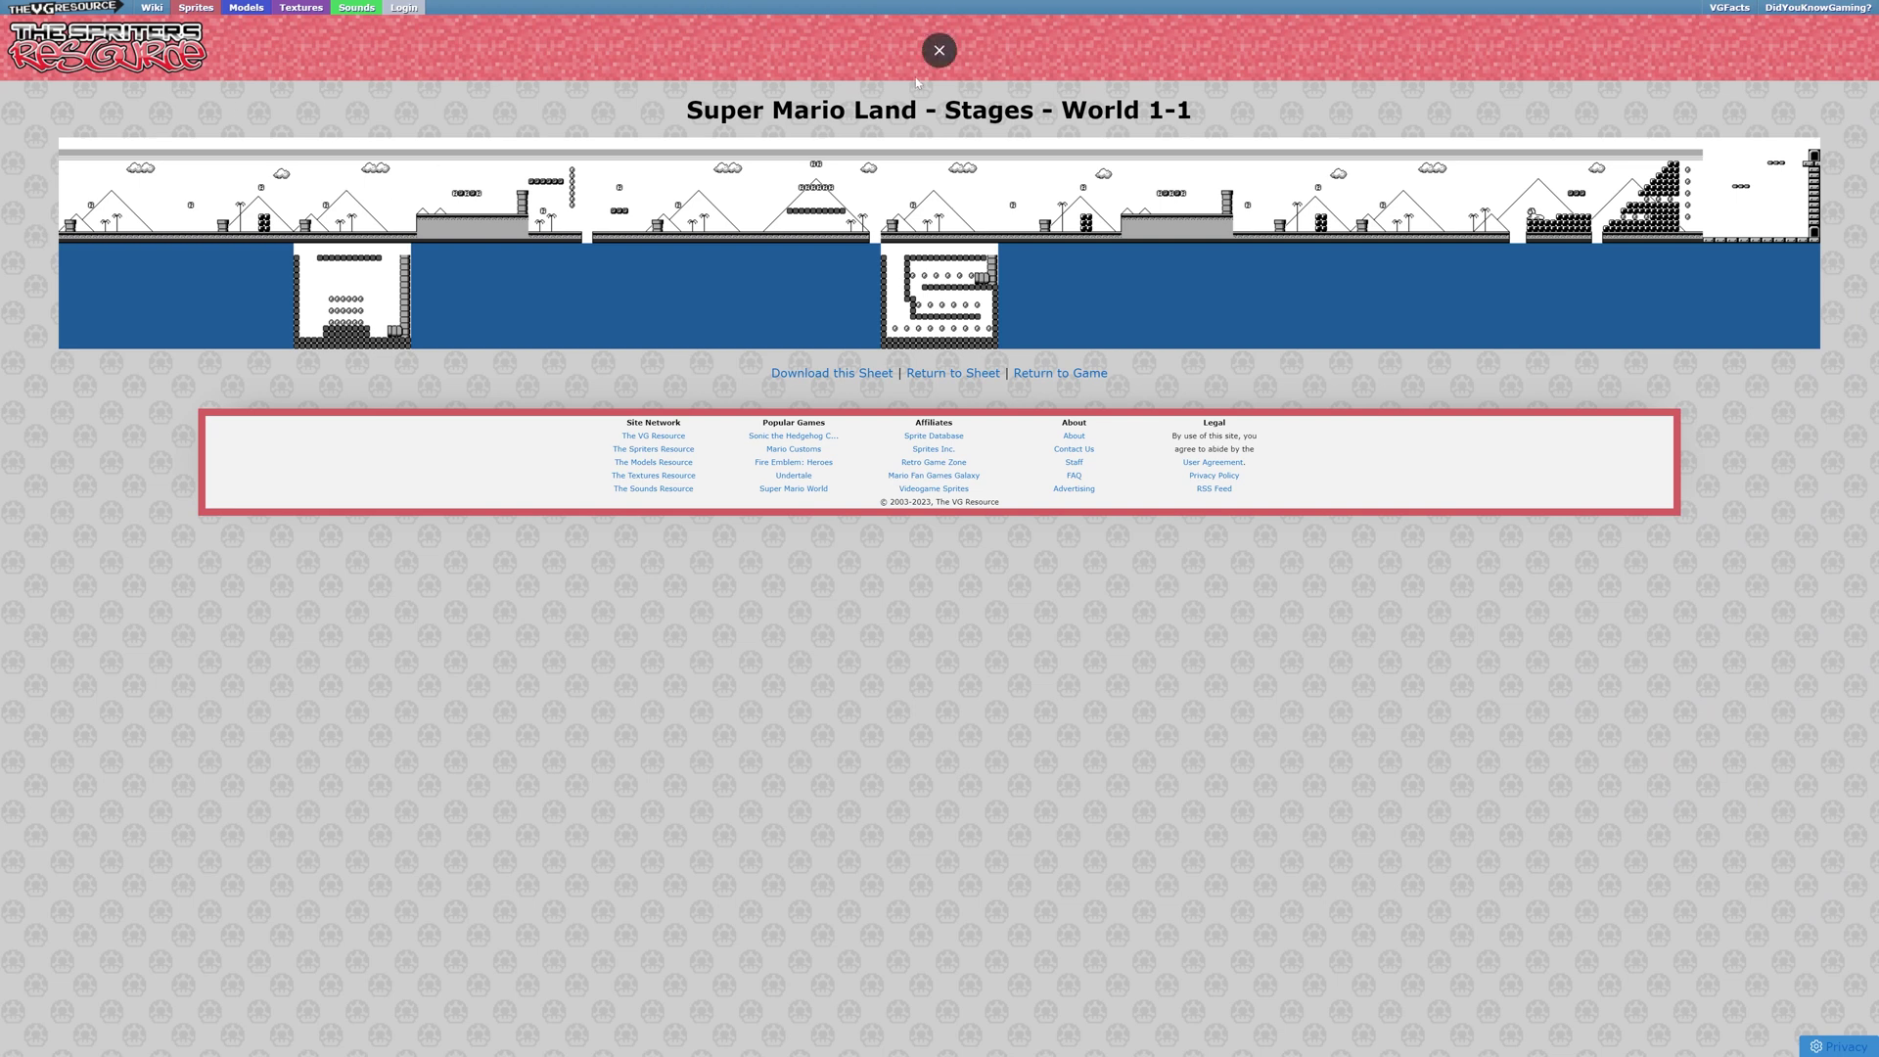
Step: Navigate back to the Super Mario Land Mario sheet, copy its full-size image and return to Fusion
{"action": "left_click", "coordinate": [937, 49]}
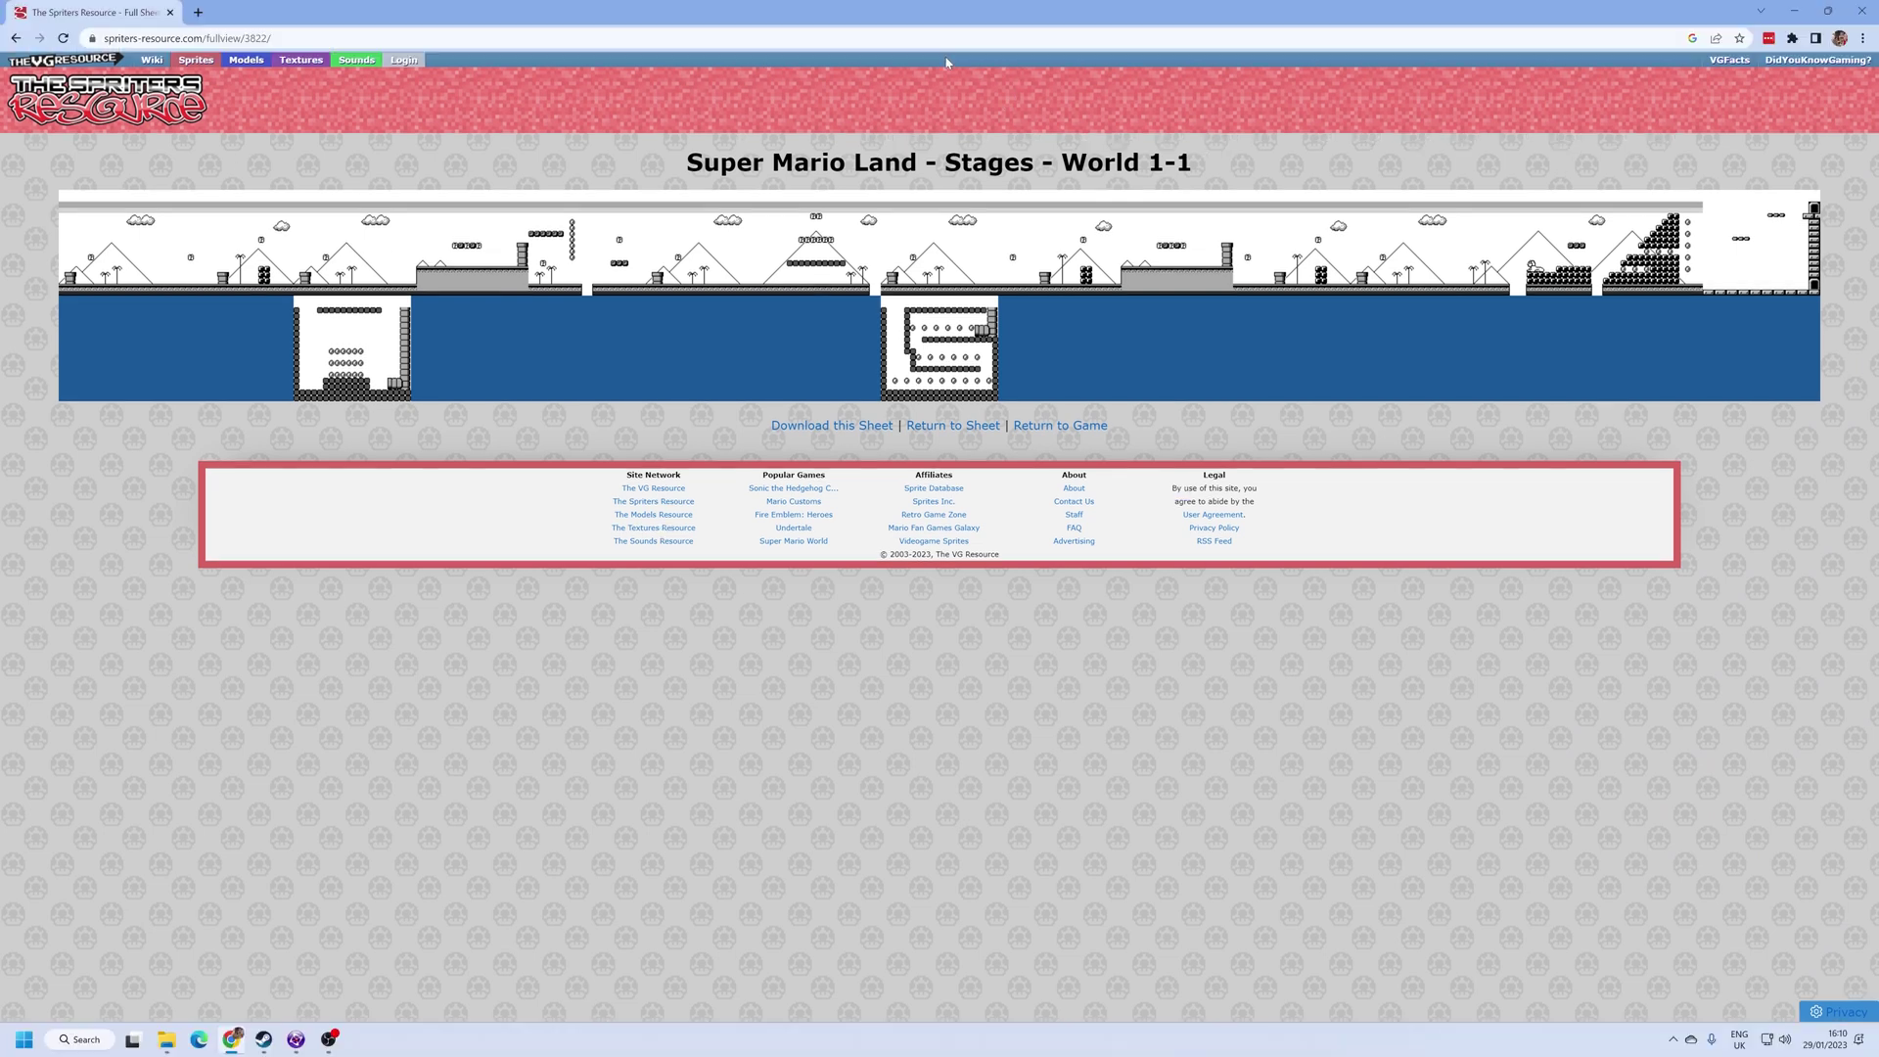
{"action": "left_click", "coordinate": [16, 38]}
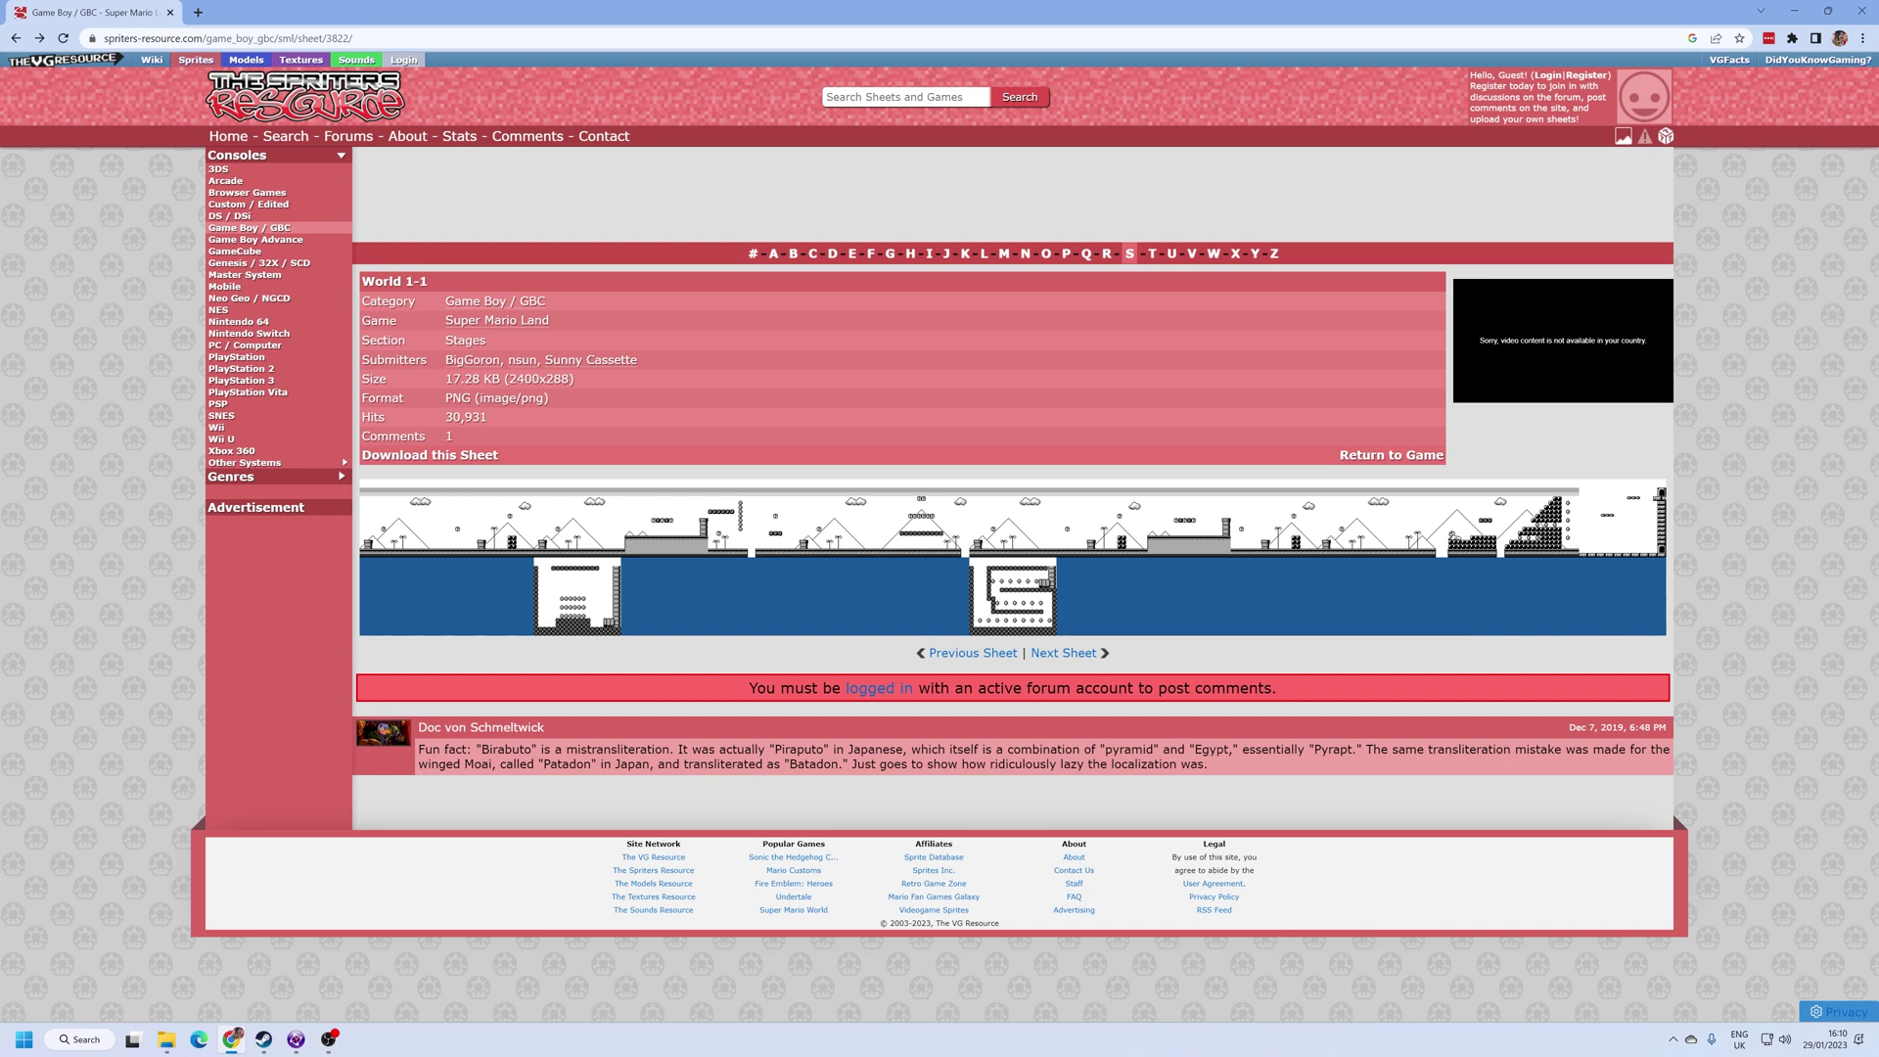
{"action": "left_click", "coordinate": [16, 38]}
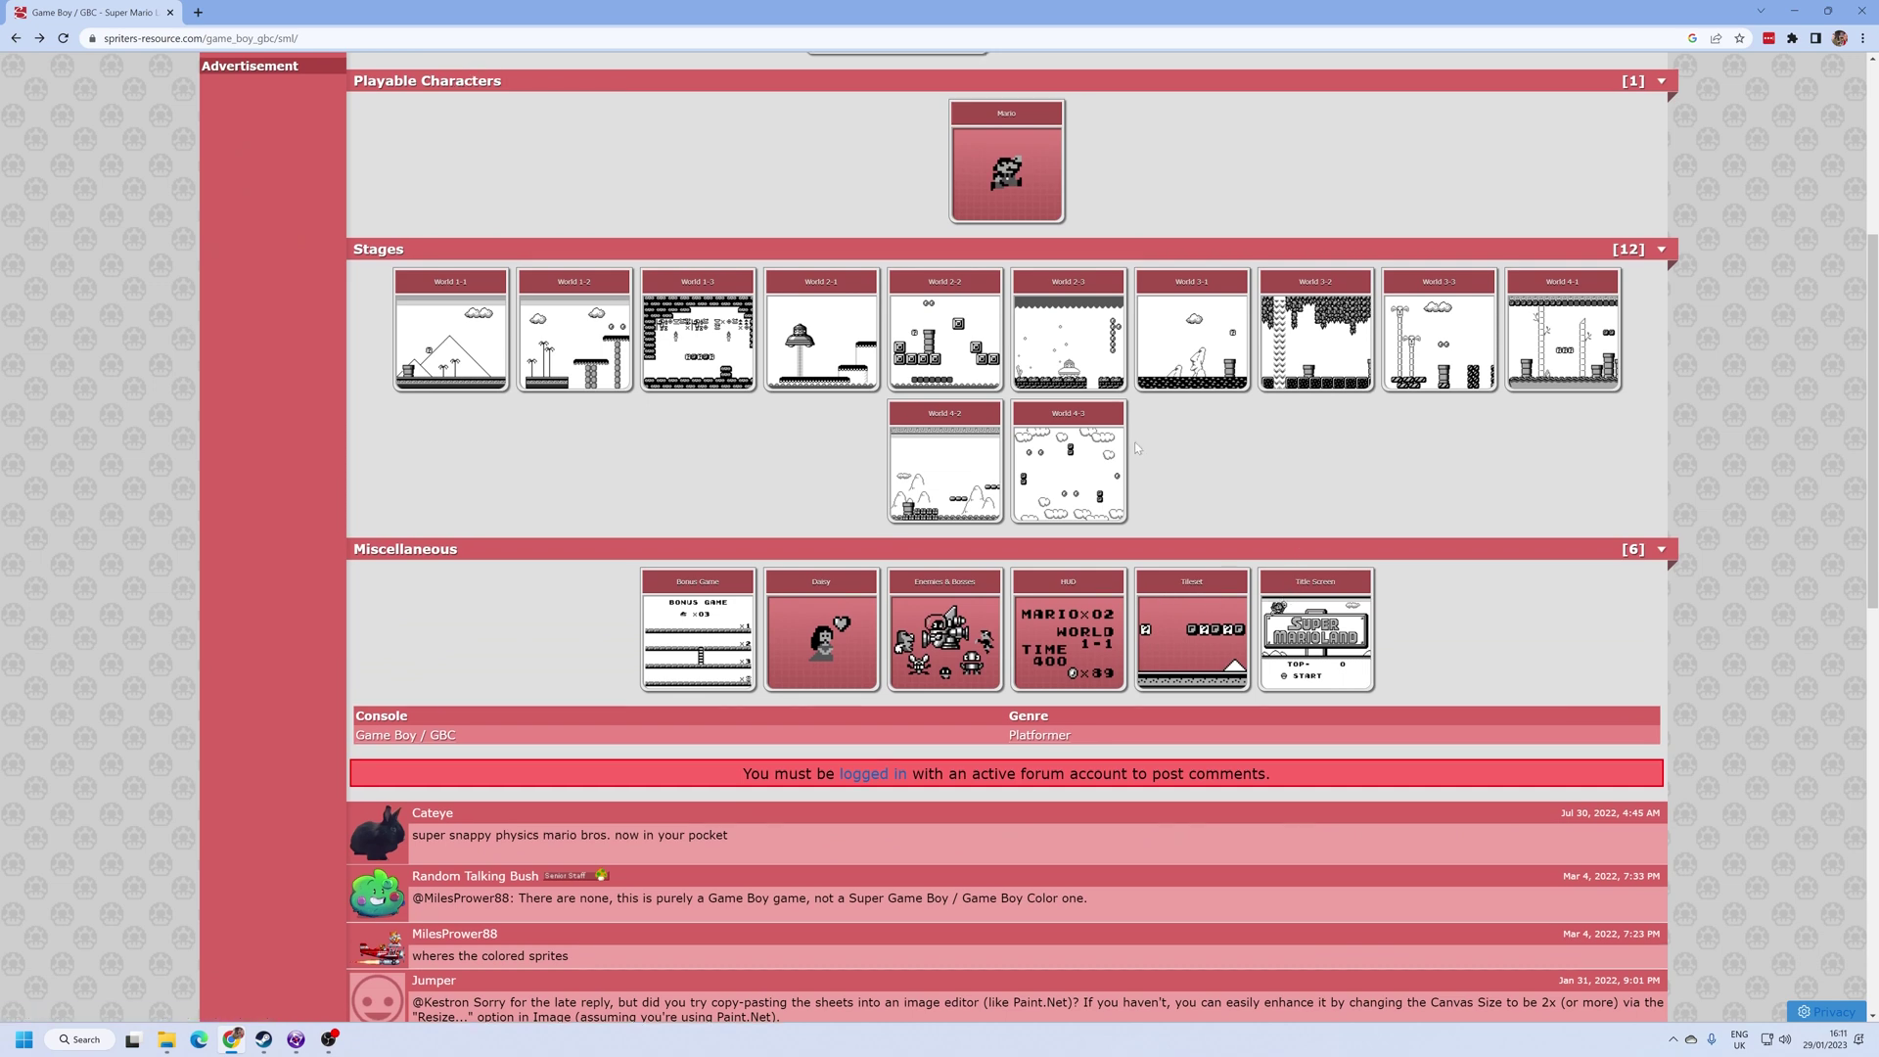
{"action": "scroll", "coordinate": [1137, 449], "scroll_direction": "up", "scroll_amount": 2}
{"action": "left_click", "coordinate": [994, 318]}
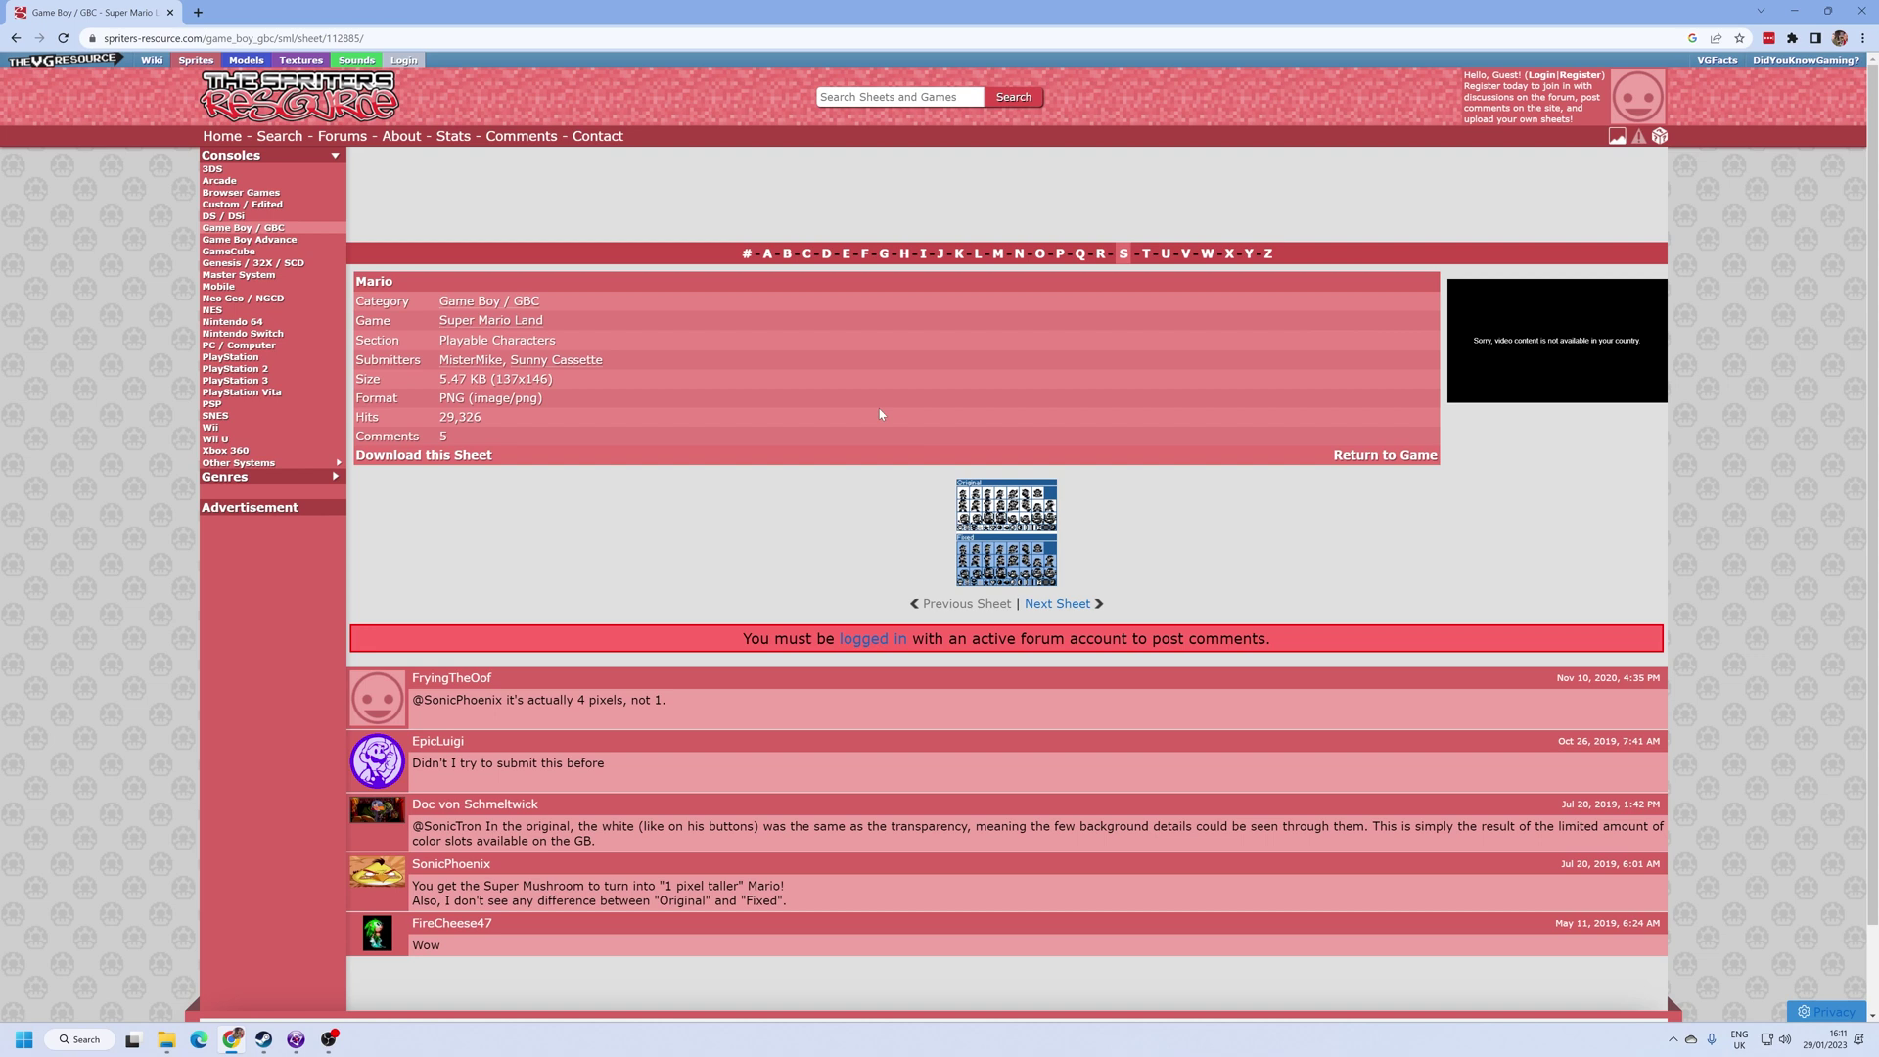
{"action": "left_click", "coordinate": [1001, 514]}
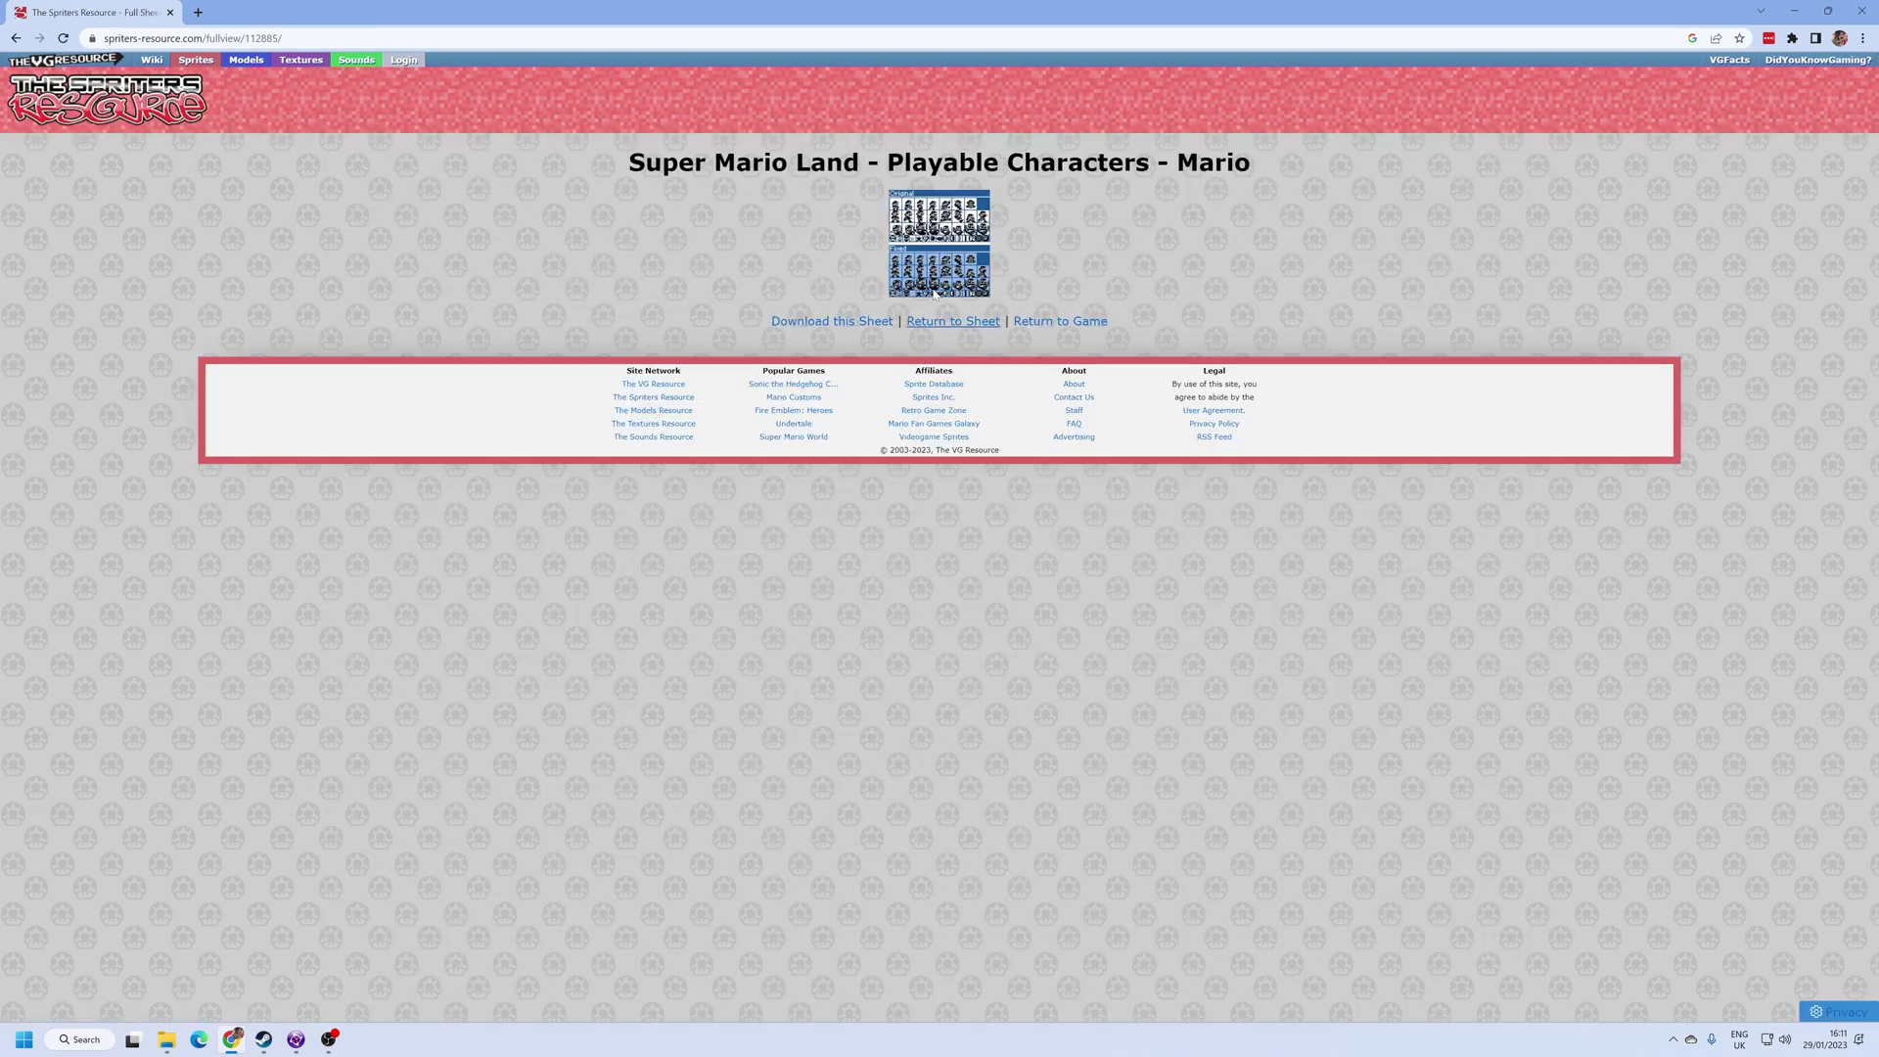
{"action": "right_click", "coordinate": [917, 218]}
{"action": "key", "text": "alt+Tab"}
{"action": "key", "text": "alt+Tab"}
Step: Insert a new Active holding the pasted Mario sprite sheet and move it left of the level
{"action": "key", "text": "Tab"}
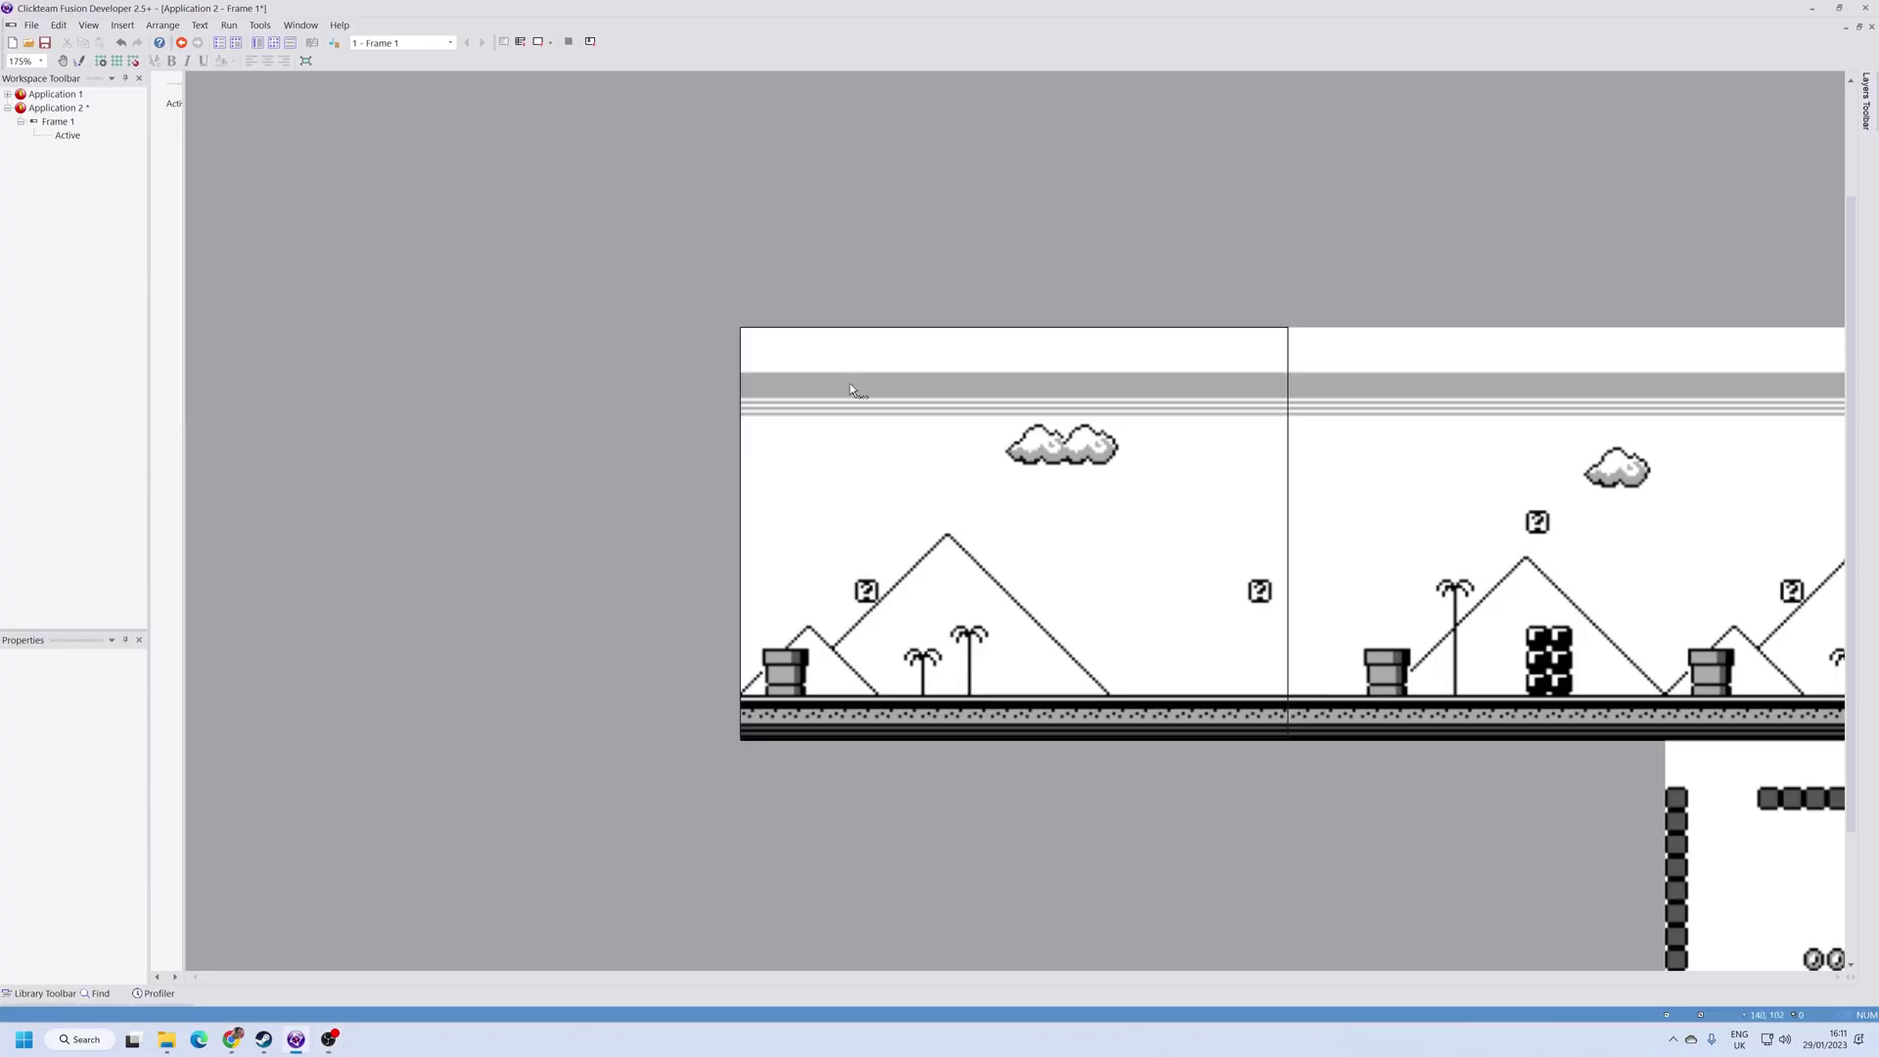
{"action": "double_click", "coordinate": [844, 295]}
{"action": "double_click", "coordinate": [897, 400]}
{"action": "left_click", "coordinate": [859, 576]}
{"action": "double_click", "coordinate": [862, 584]}
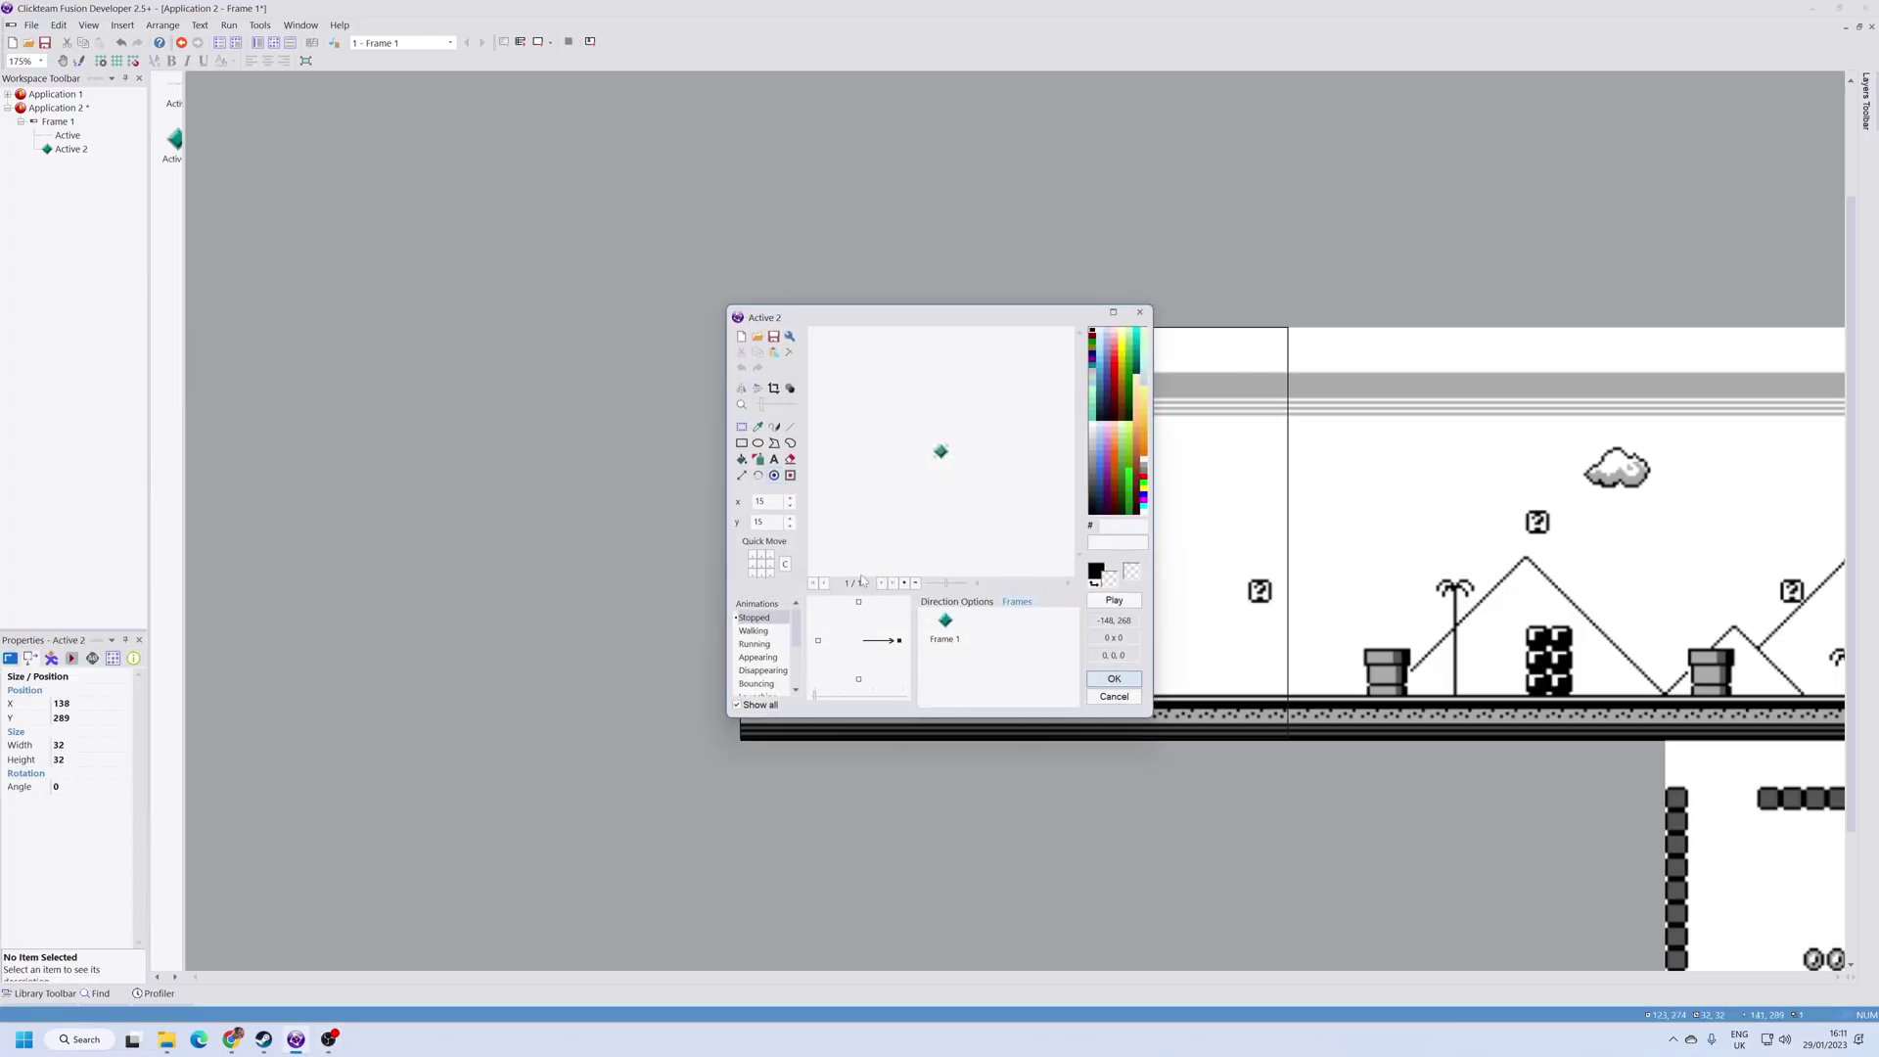
{"action": "key", "text": "ctrl+v"}
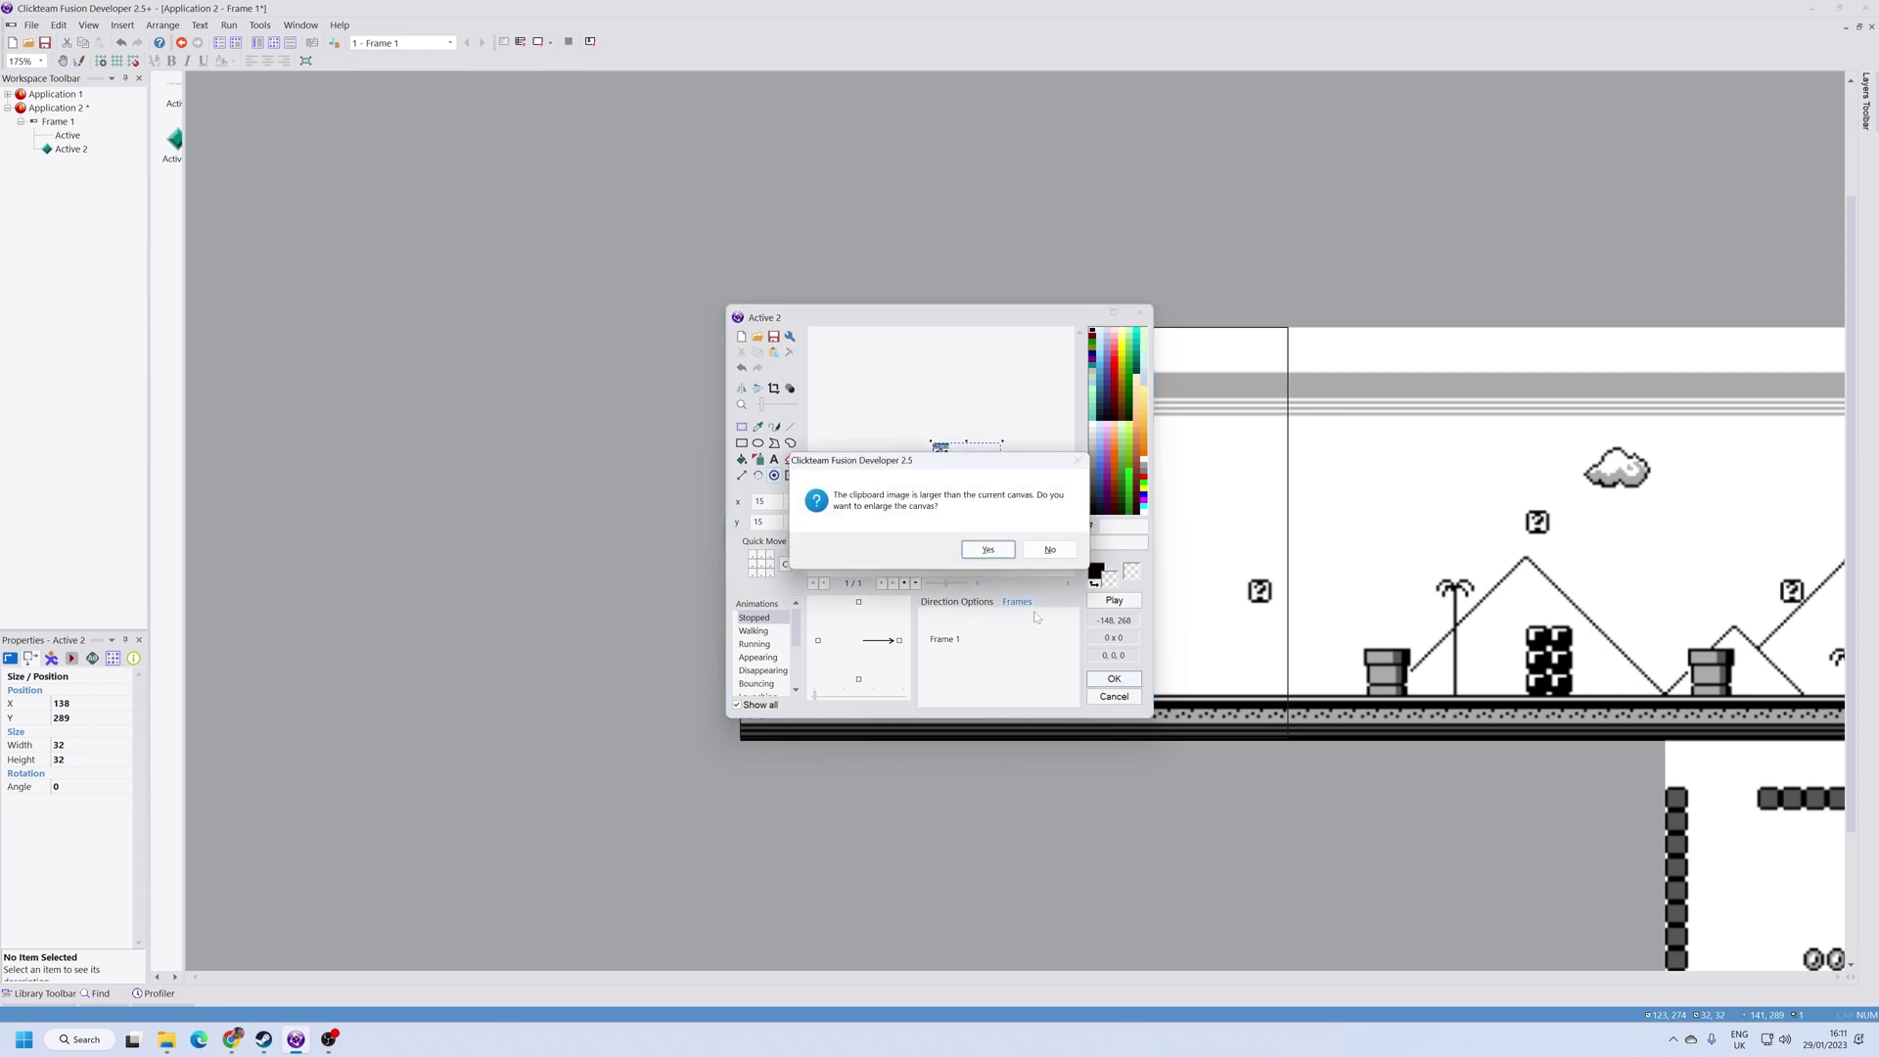
{"action": "left_click", "coordinate": [988, 549]}
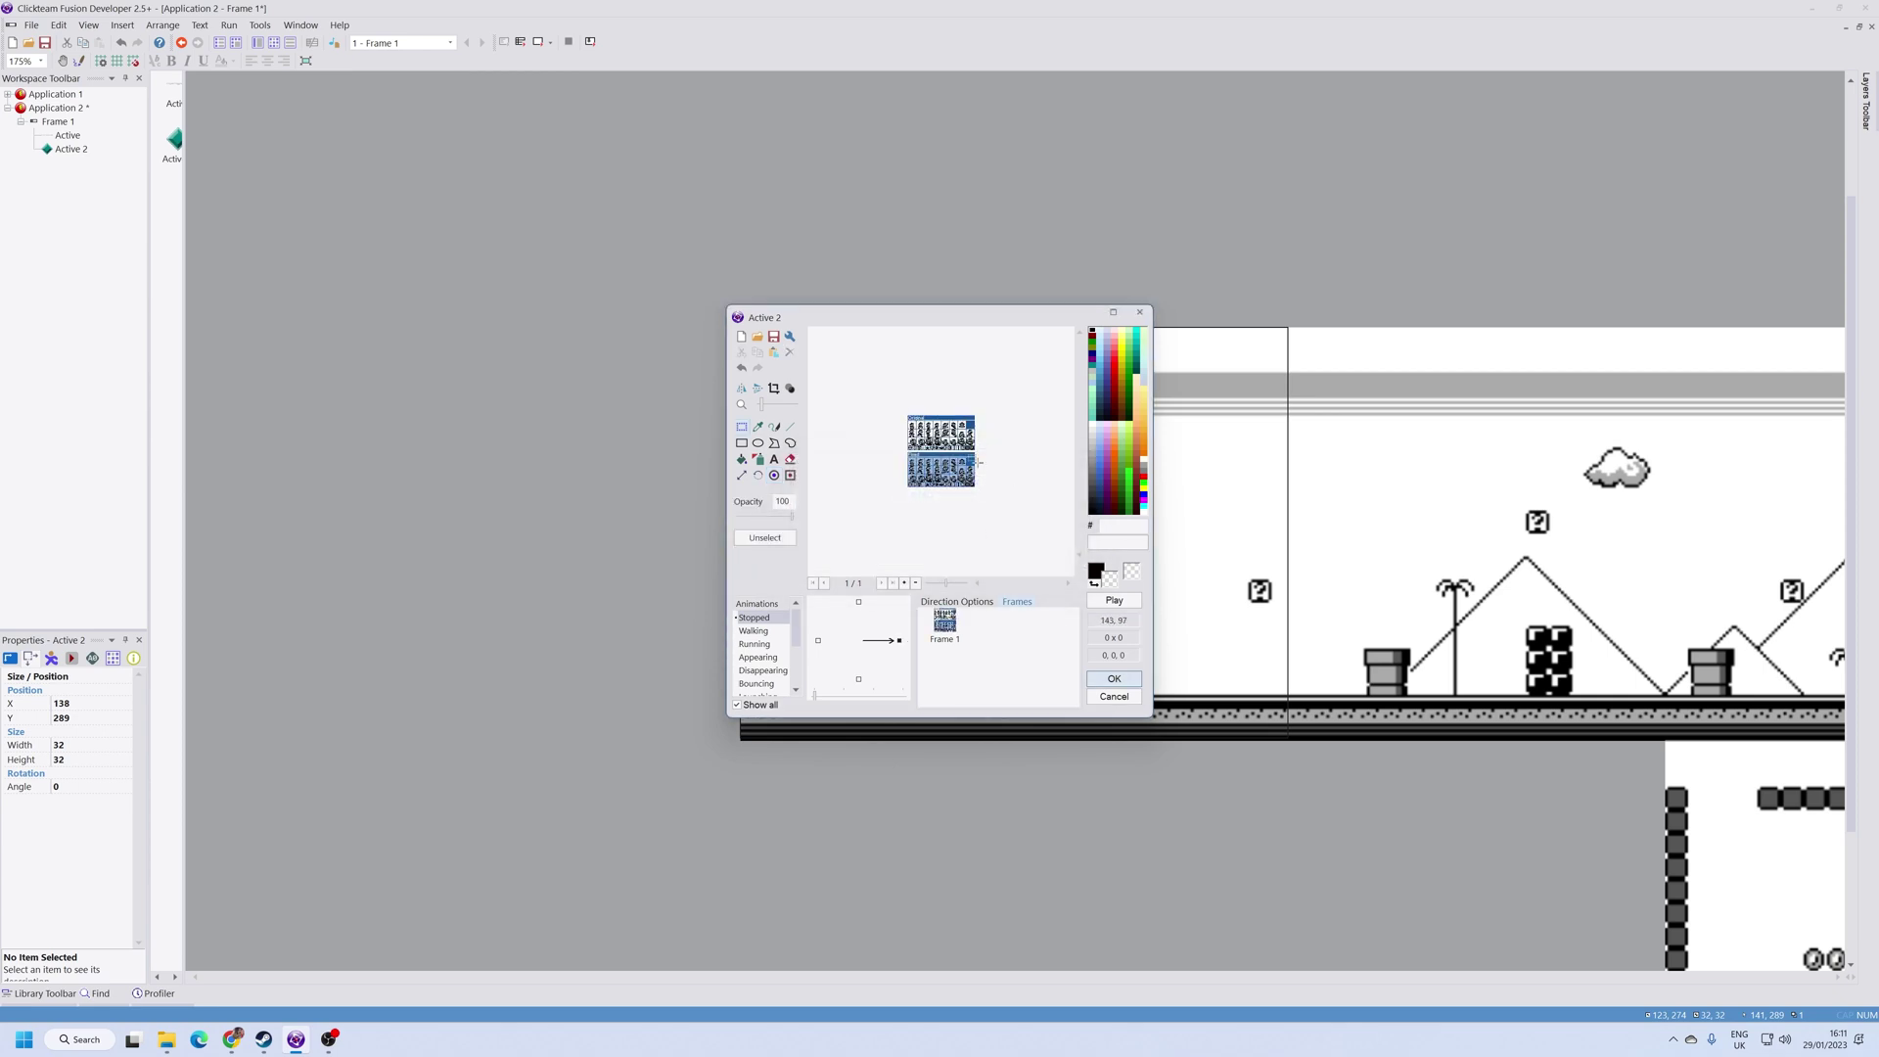
{"action": "scroll", "coordinate": [893, 412], "scroll_direction": "up", "scroll_amount": 3}
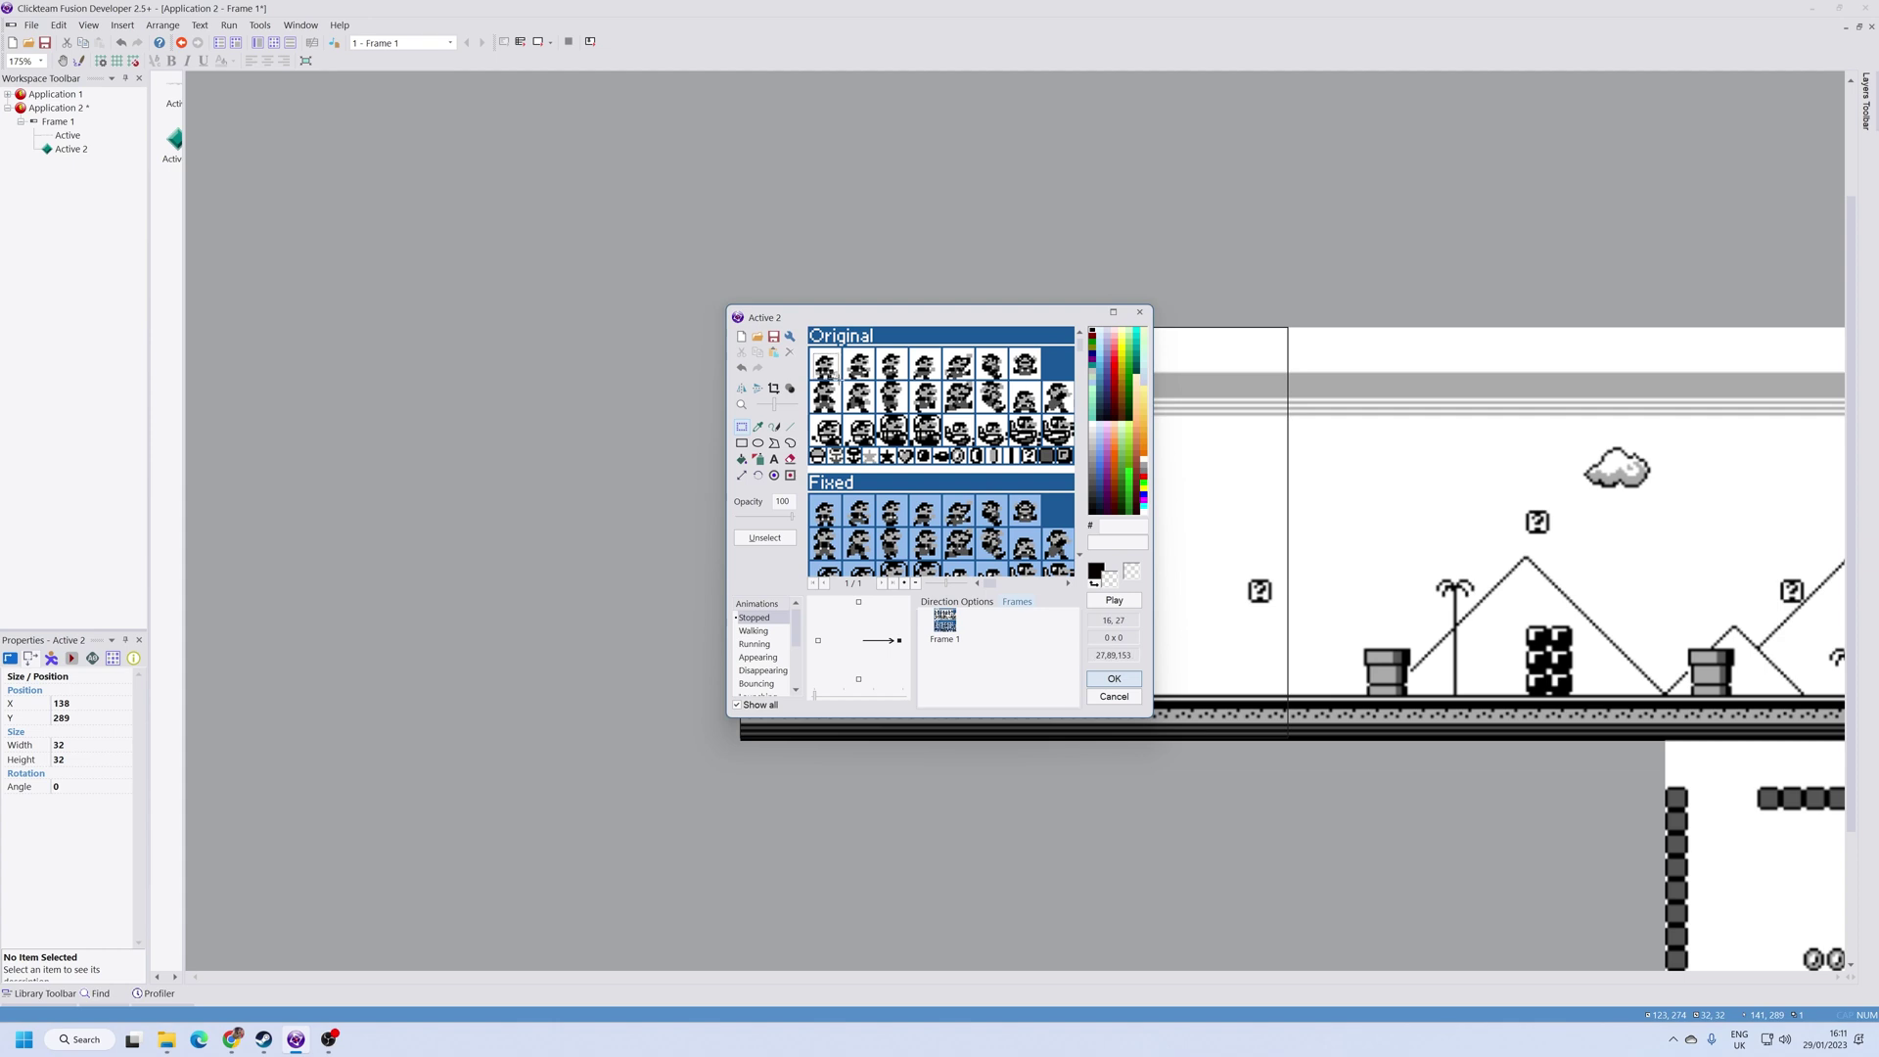
{"action": "left_click", "coordinate": [1104, 685]}
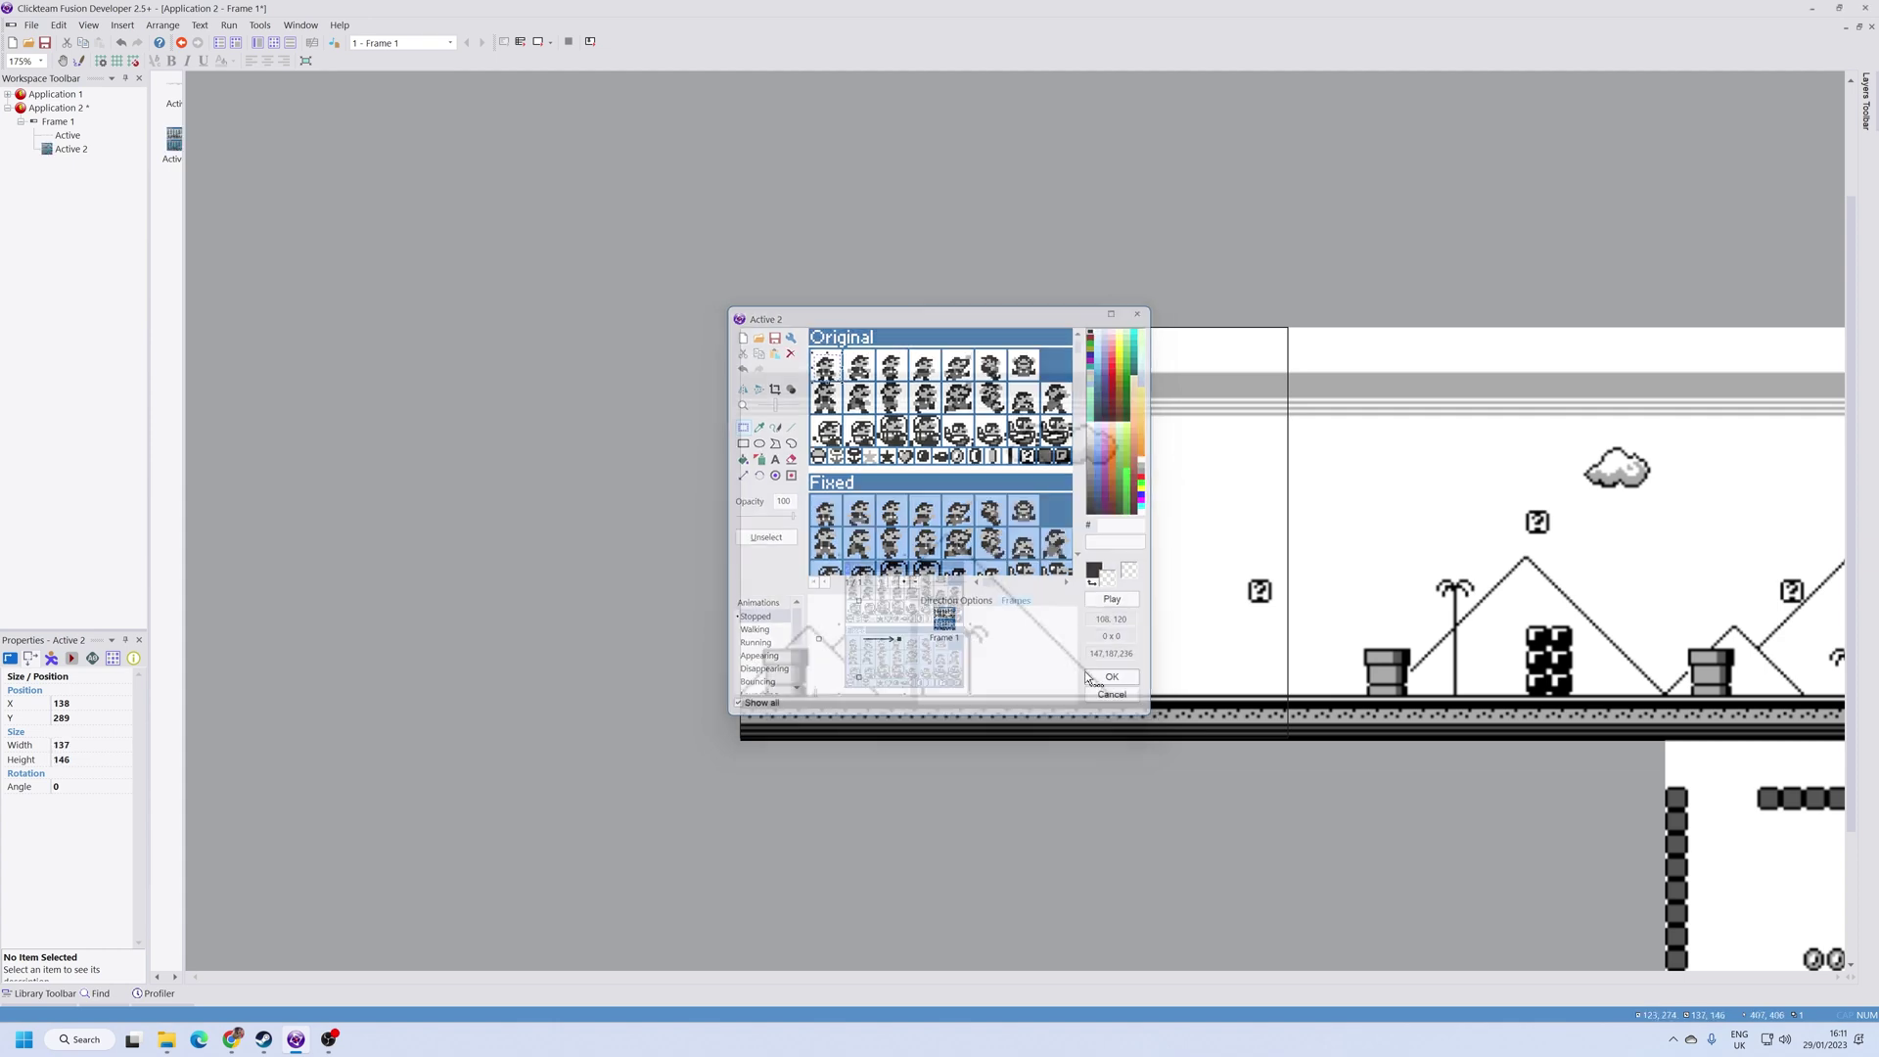
{"action": "left_click_drag", "start_coordinate": [590, 373], "coordinate": [554, 358]}
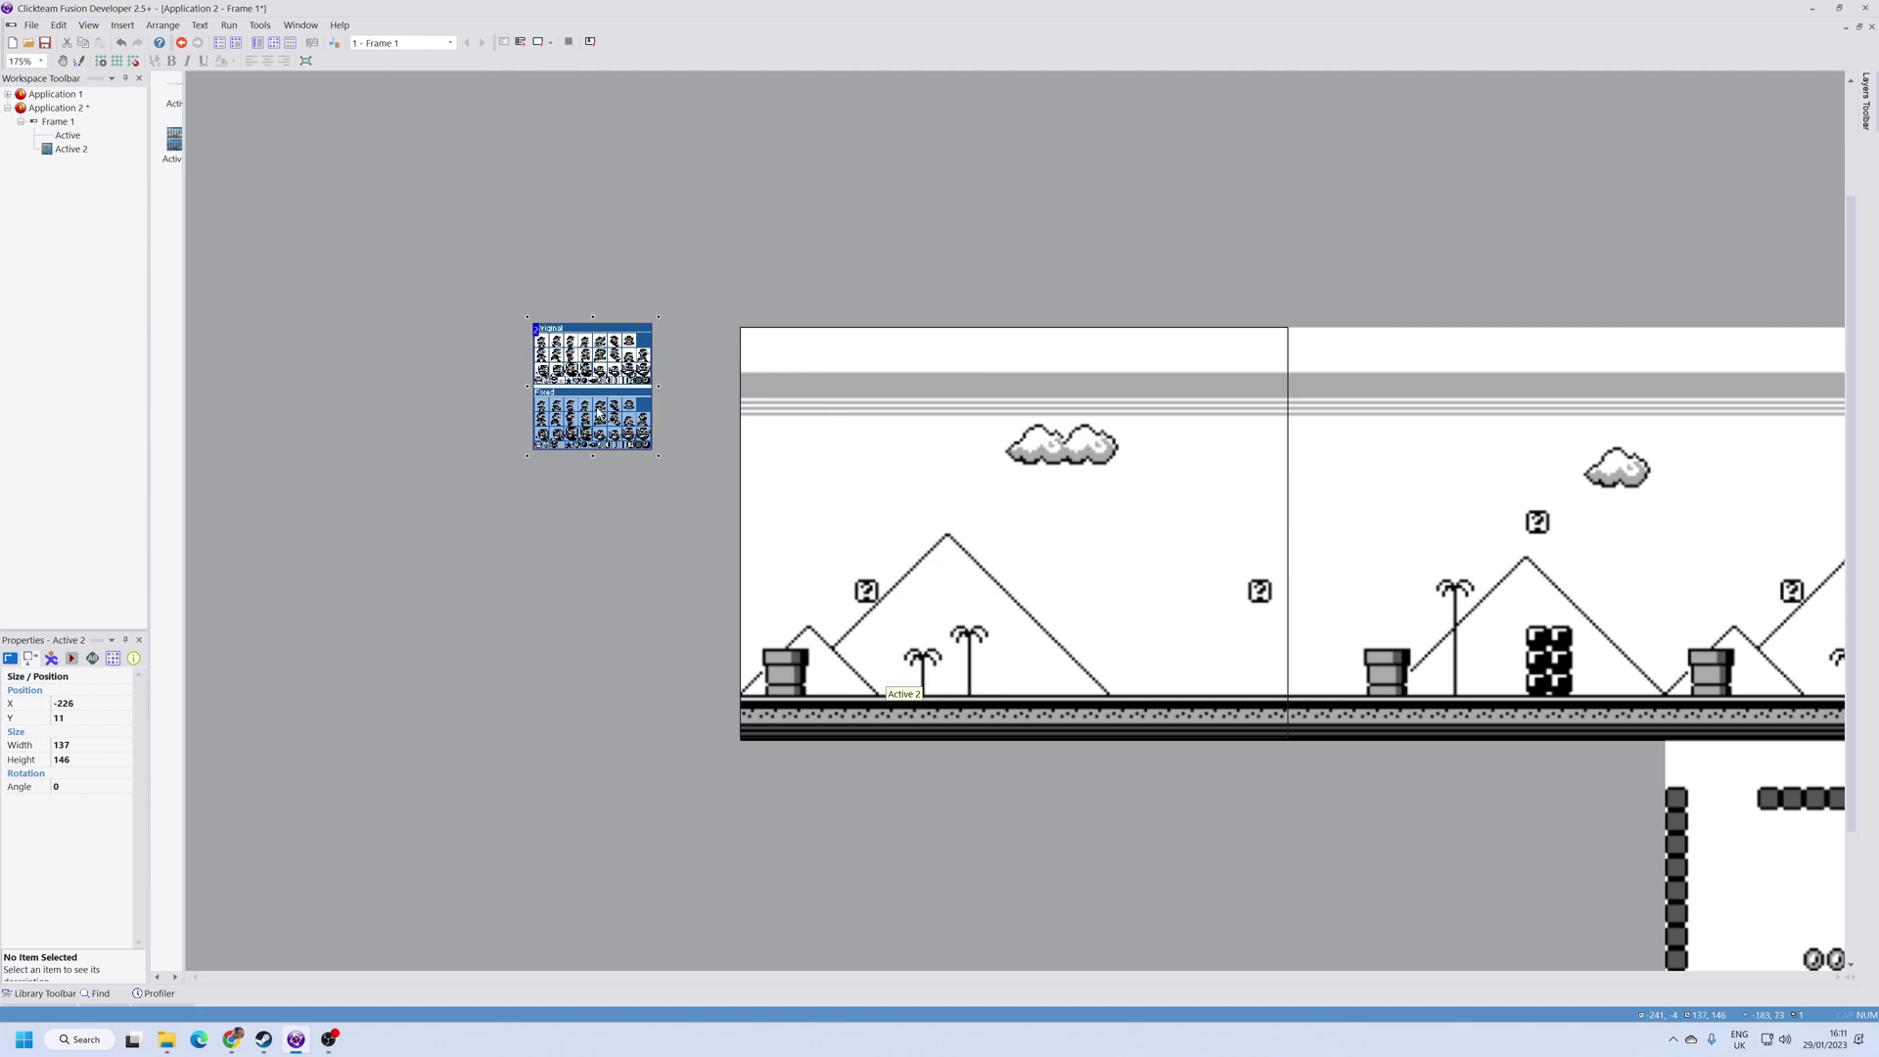
Step: Insert Active 3, paste a Mario sprite over the diamond and crop to its content
{"action": "double_click", "coordinate": [629, 503]}
{"action": "double_click", "coordinate": [887, 406]}
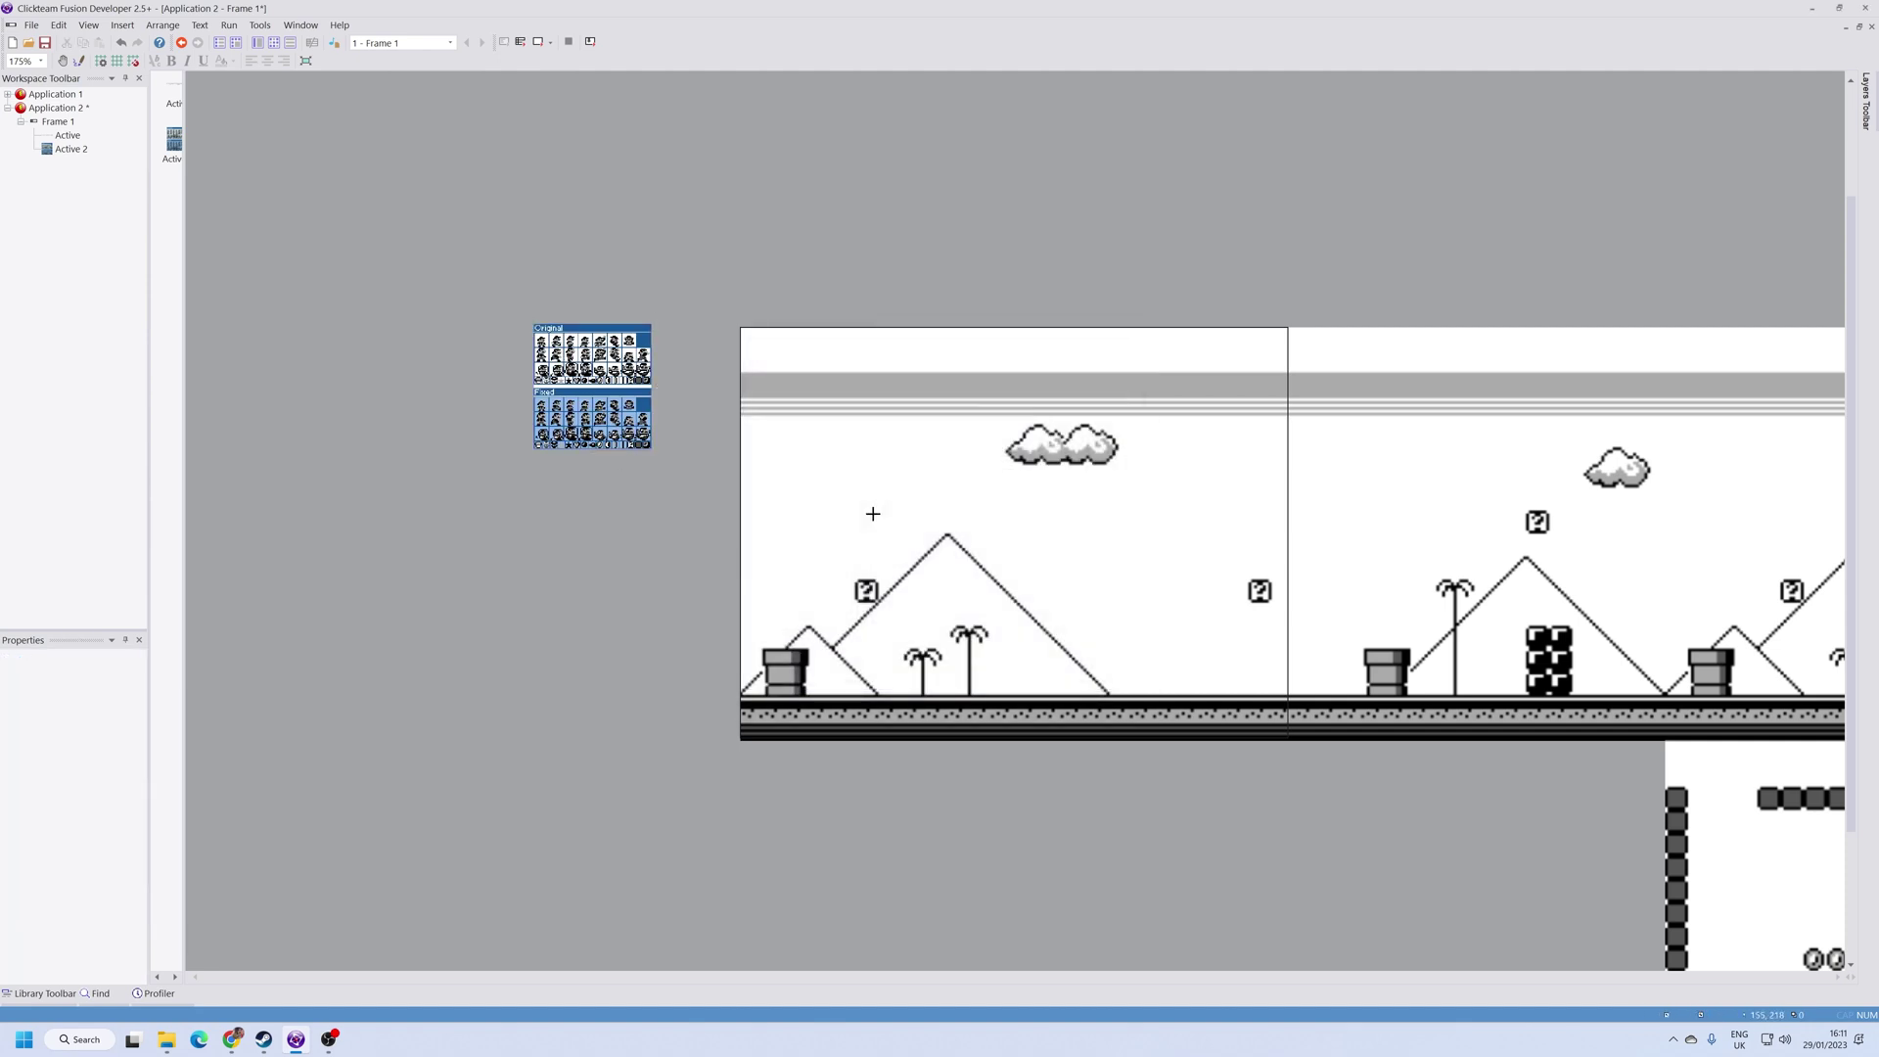
{"action": "left_click", "coordinate": [870, 512]}
{"action": "double_click", "coordinate": [870, 512]}
{"action": "key", "text": "Delete"}
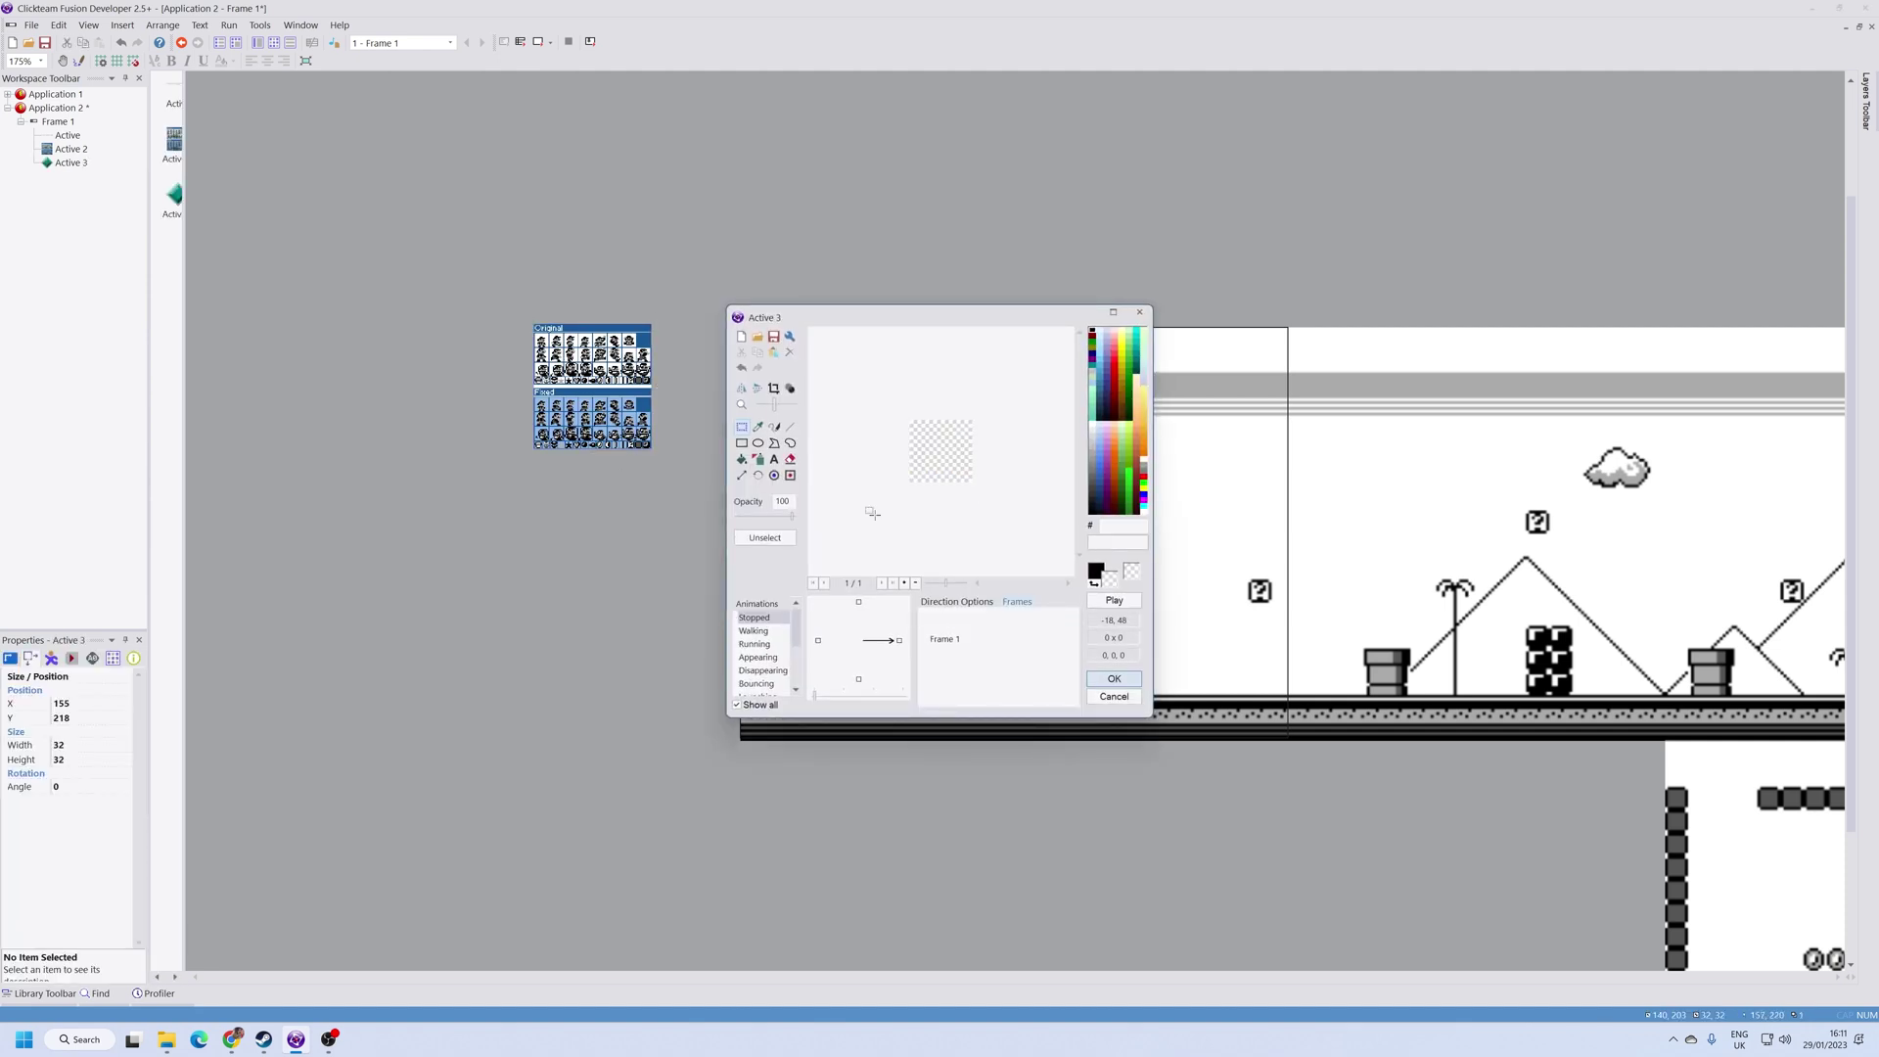
{"action": "key", "text": "ctrl+v"}
{"action": "left_click", "coordinate": [774, 388]}
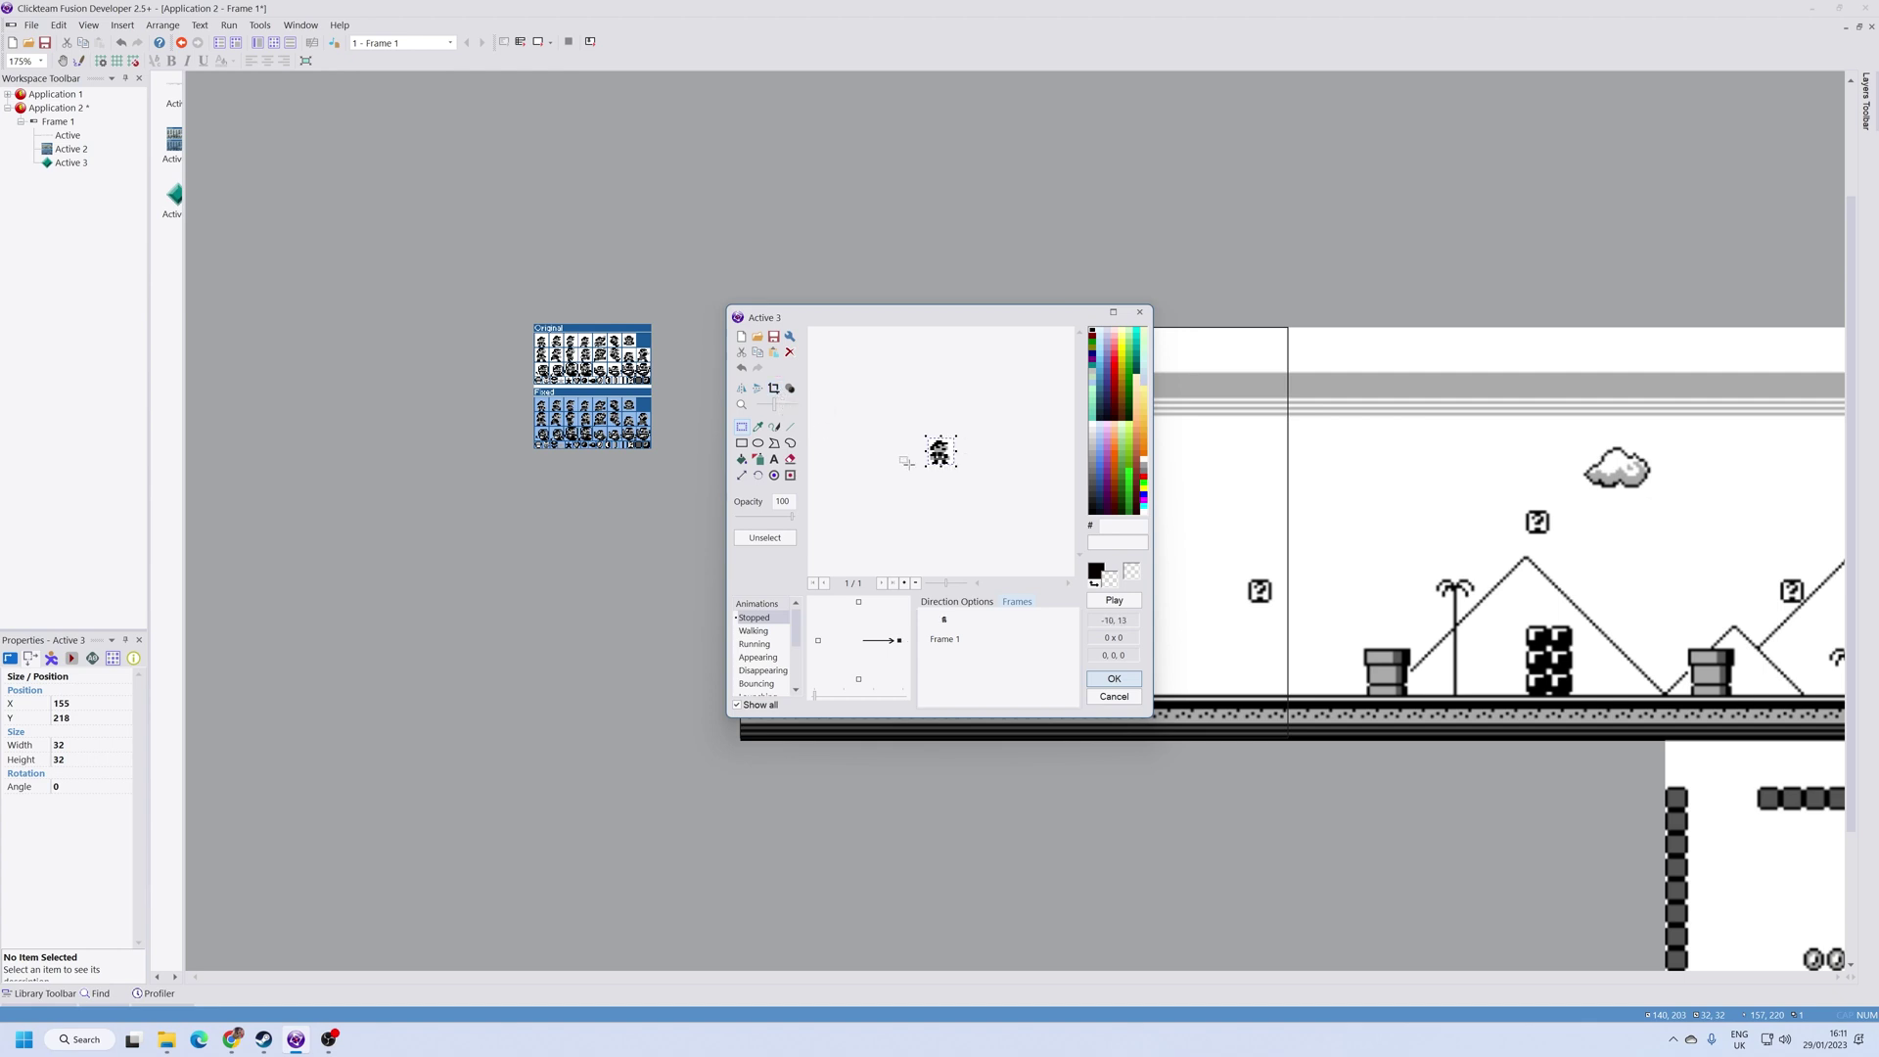
{"action": "scroll", "coordinate": [908, 455], "scroll_direction": "up", "scroll_amount": 2}
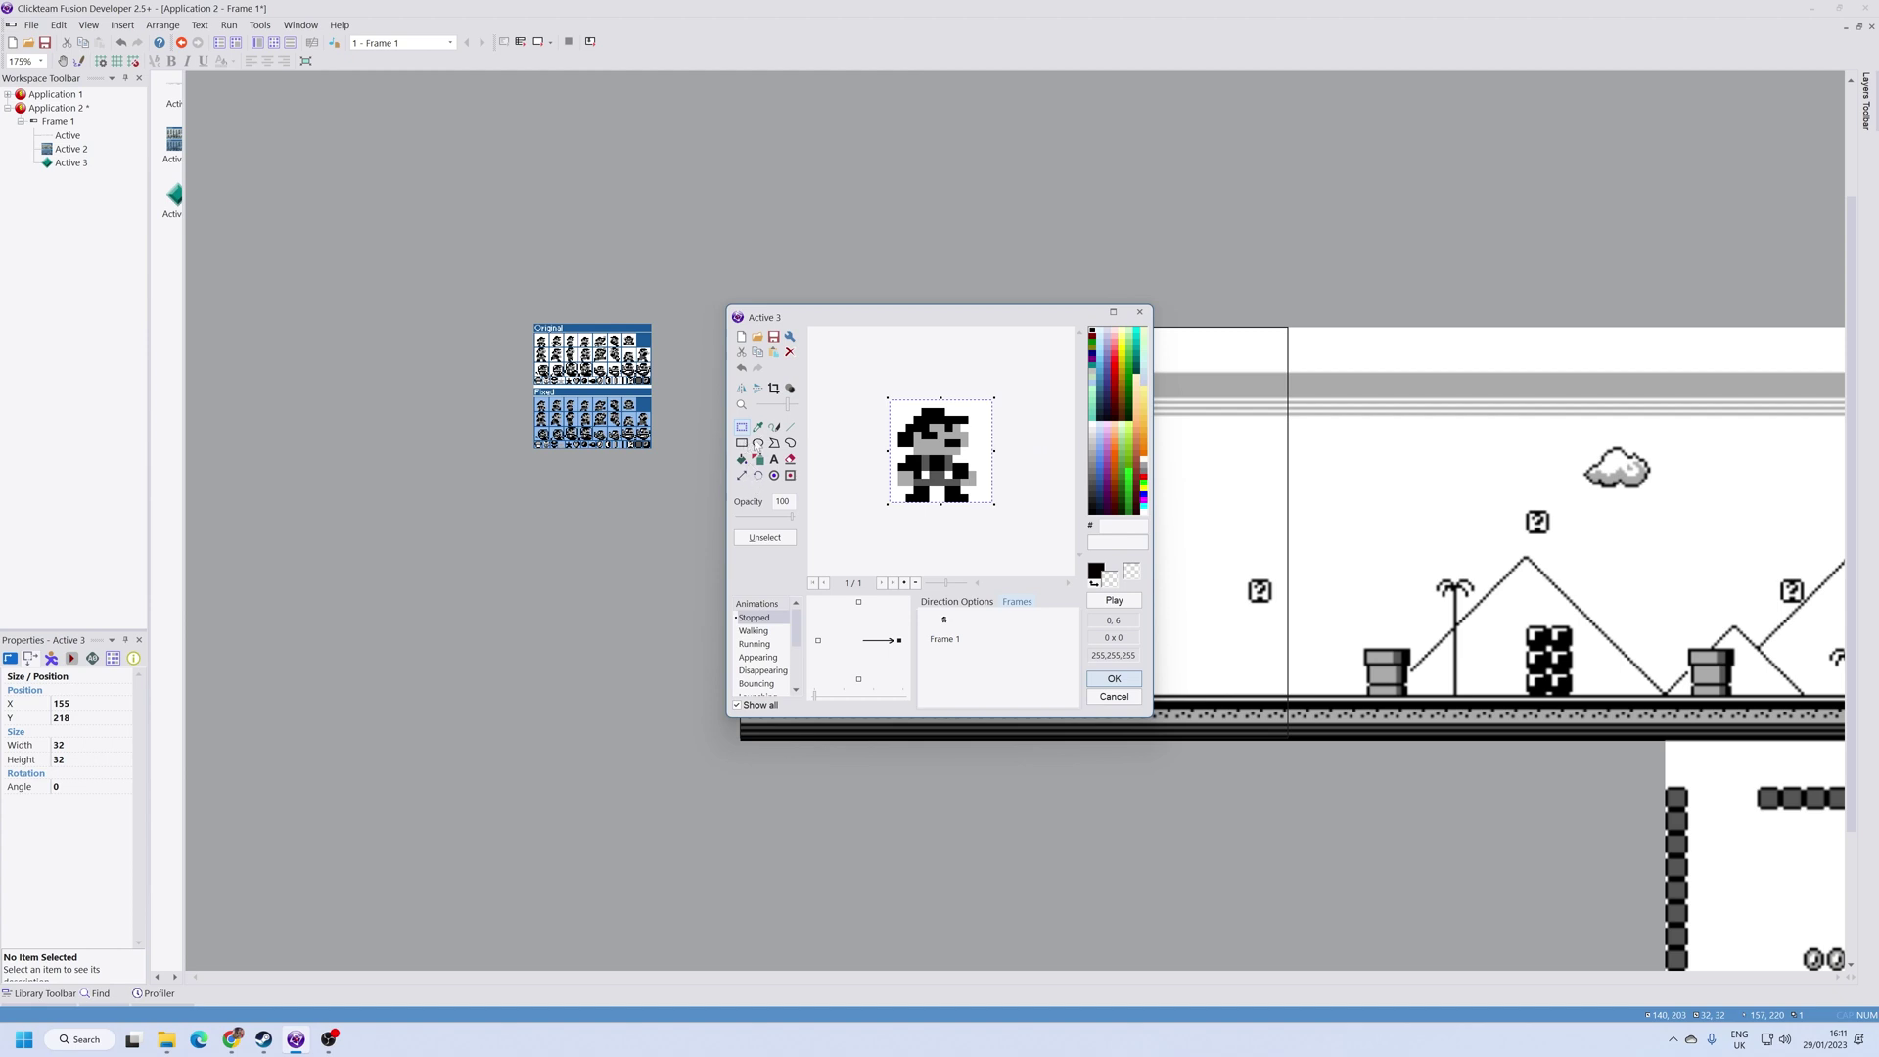
Step: Fill the sprite's white background with transparency and crop tight around Mario
{"action": "left_click", "coordinate": [742, 458]}
{"action": "right_click", "coordinate": [966, 441]}
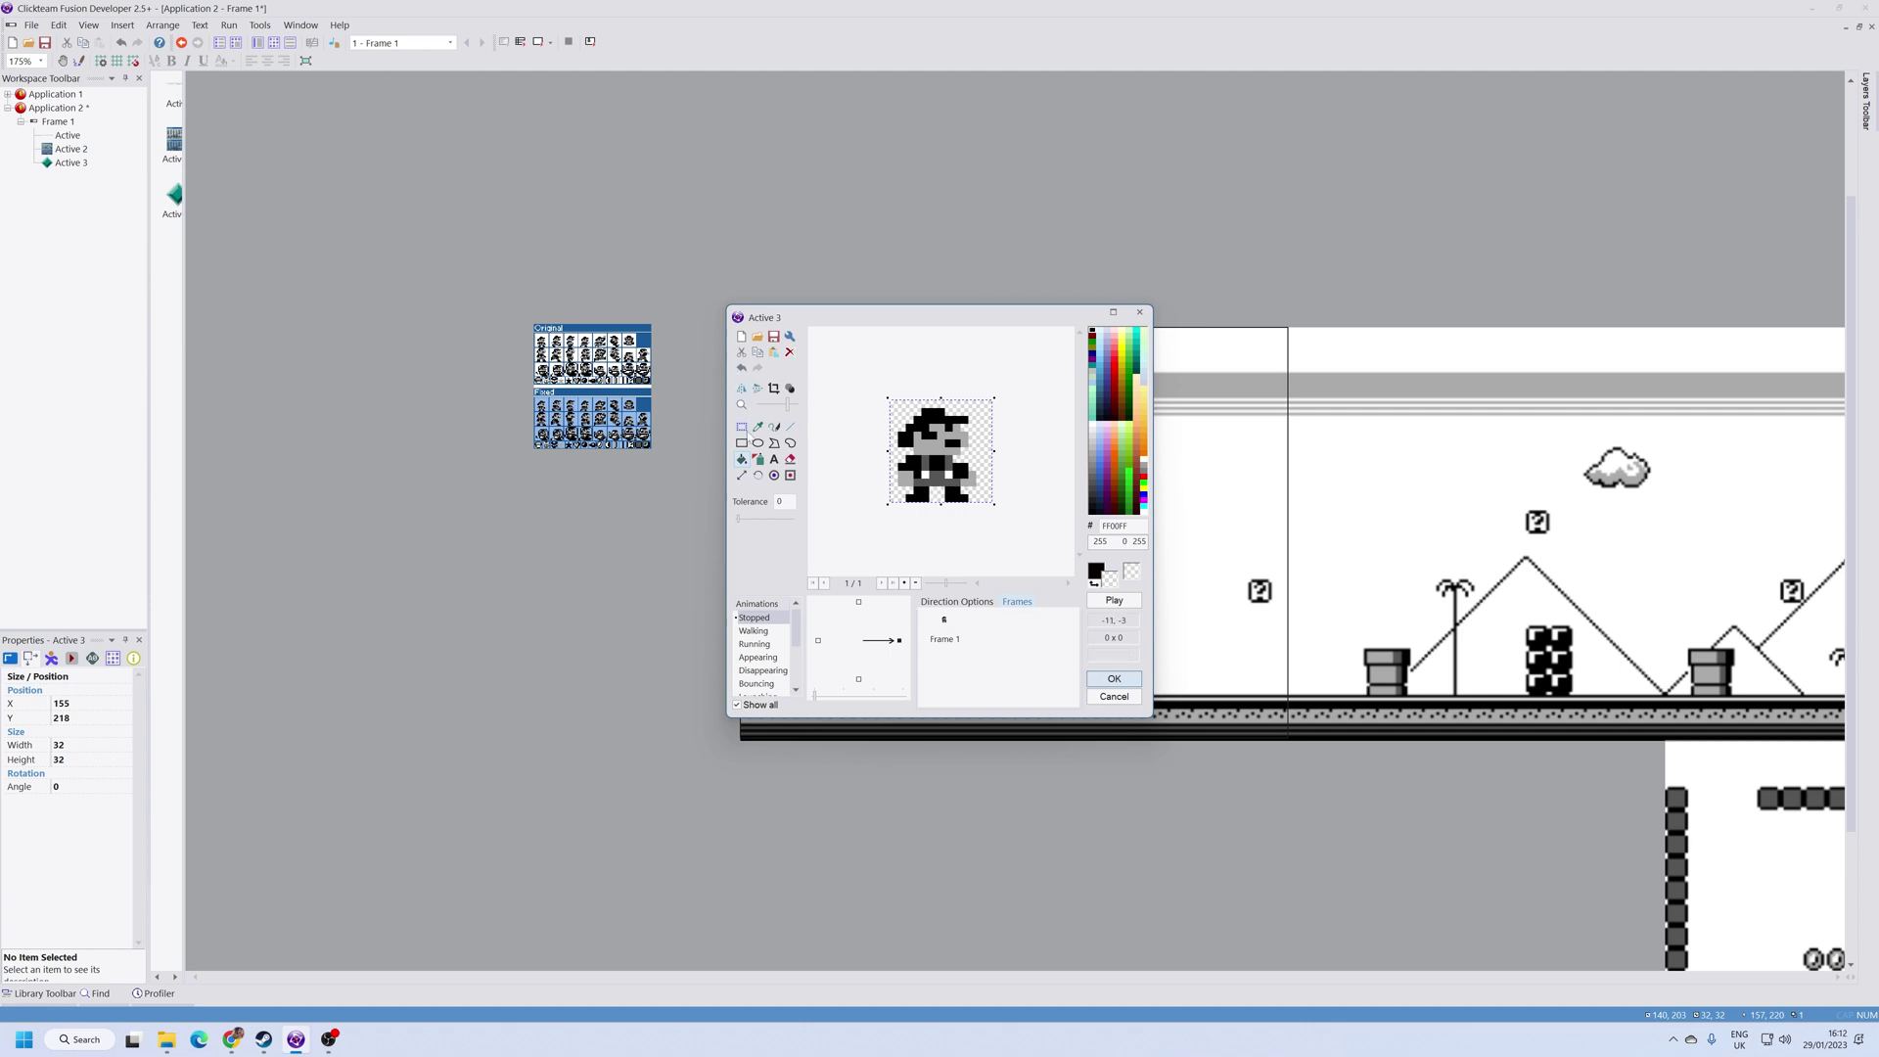
{"action": "left_click", "coordinate": [740, 426]}
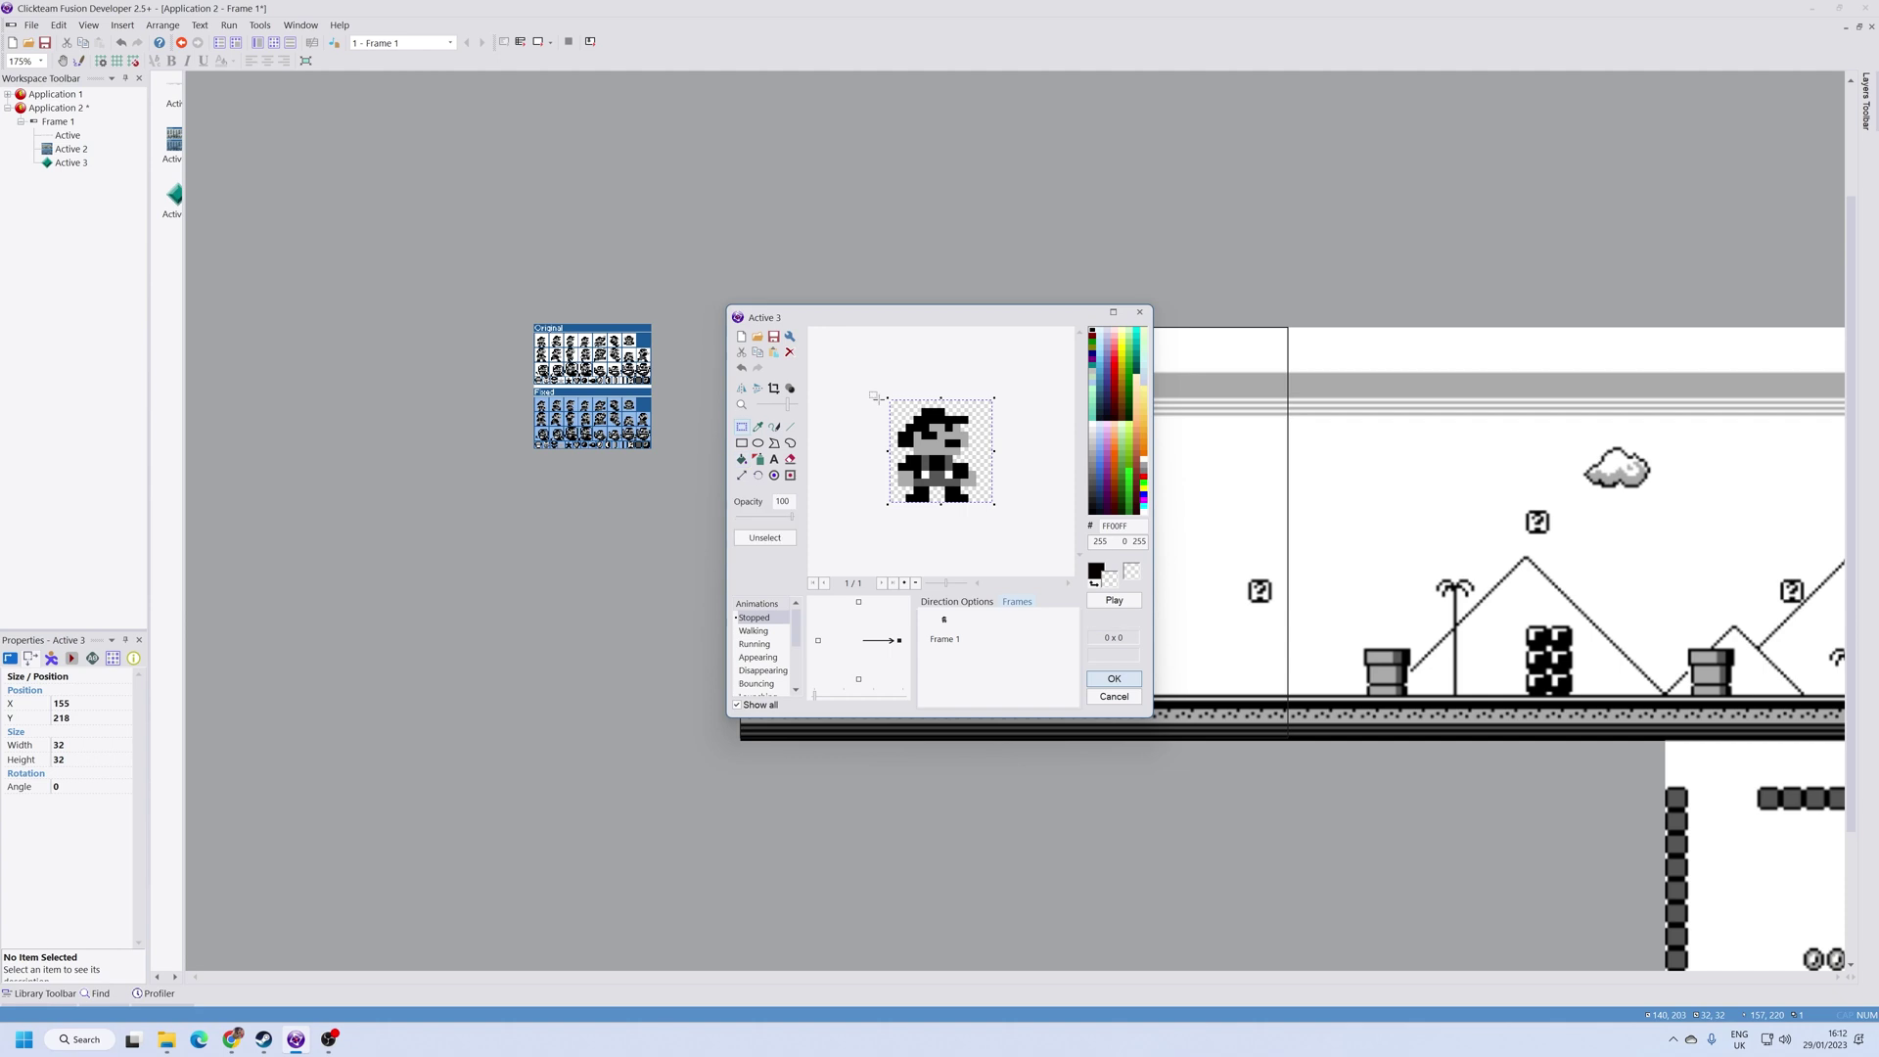
{"action": "left_click", "coordinate": [773, 388]}
{"action": "left_click", "coordinate": [1126, 680]}
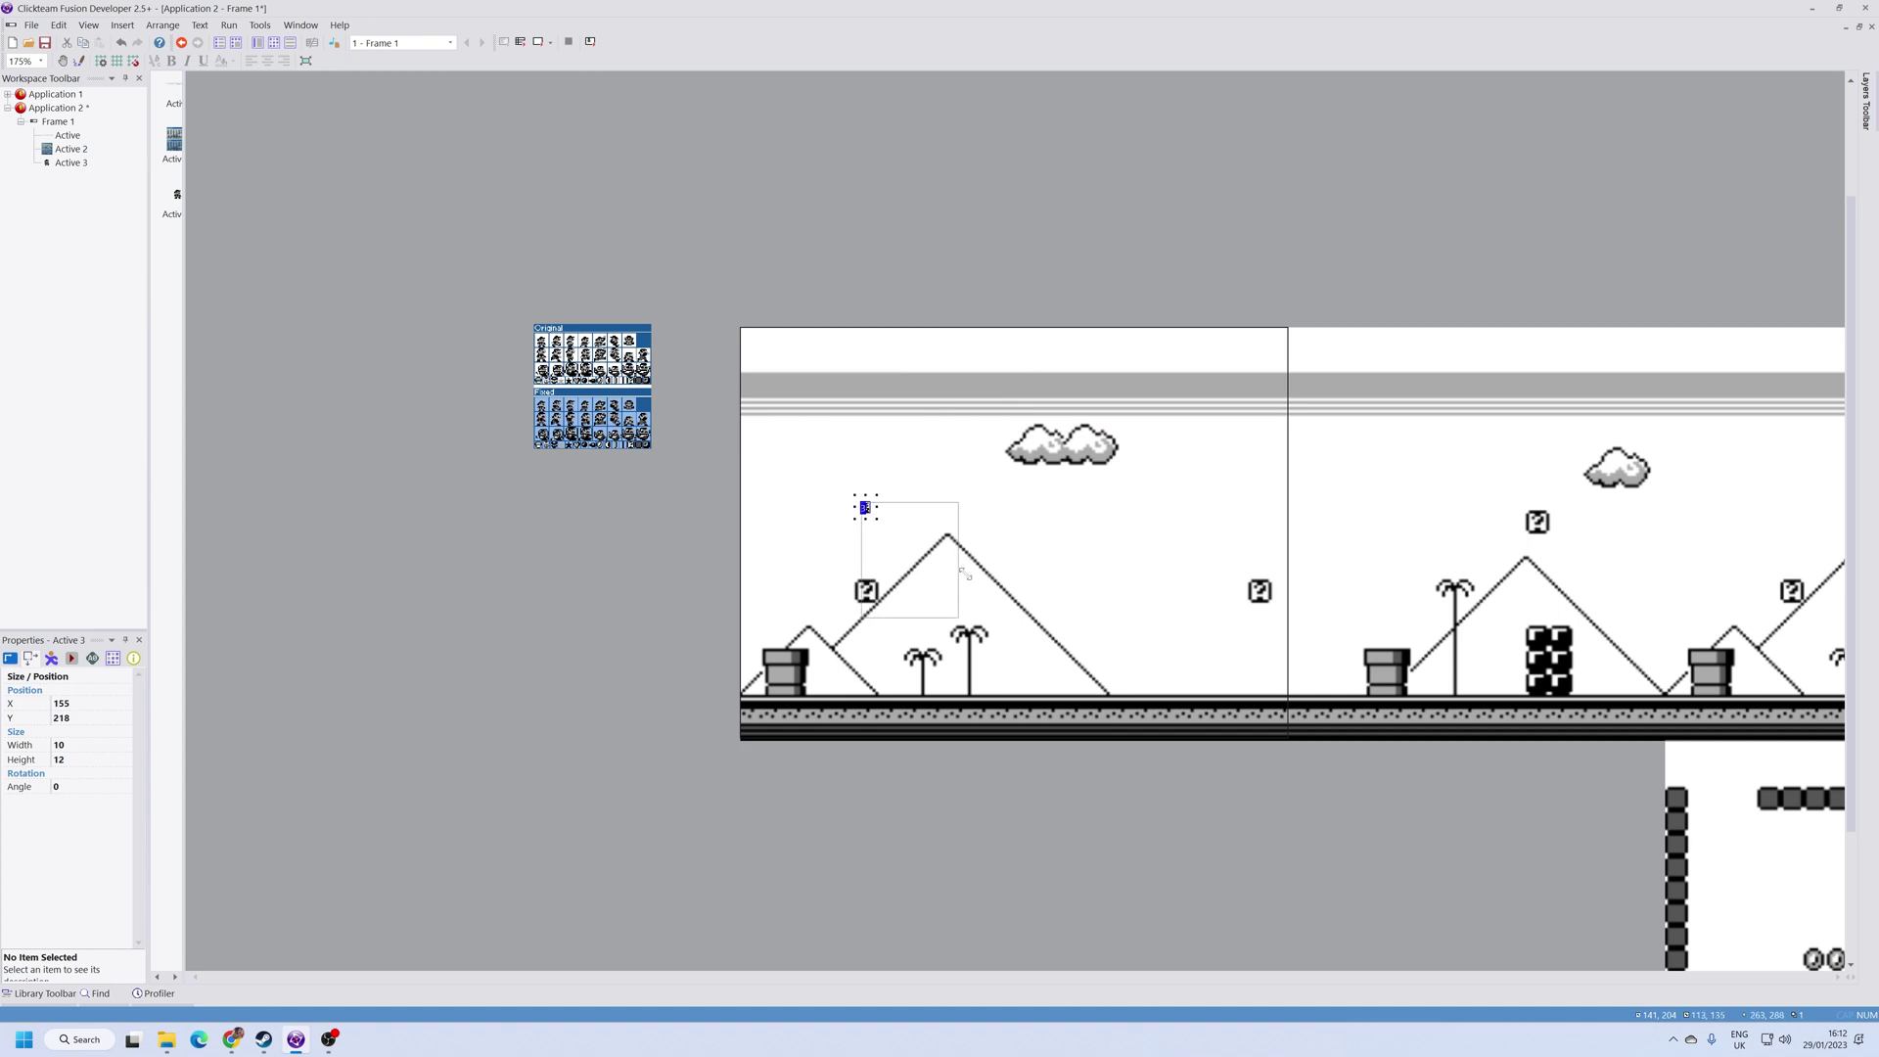
Step: Move the Mario sprite down onto the ground beside the first pipe
{"action": "key", "text": "ctrl+z"}
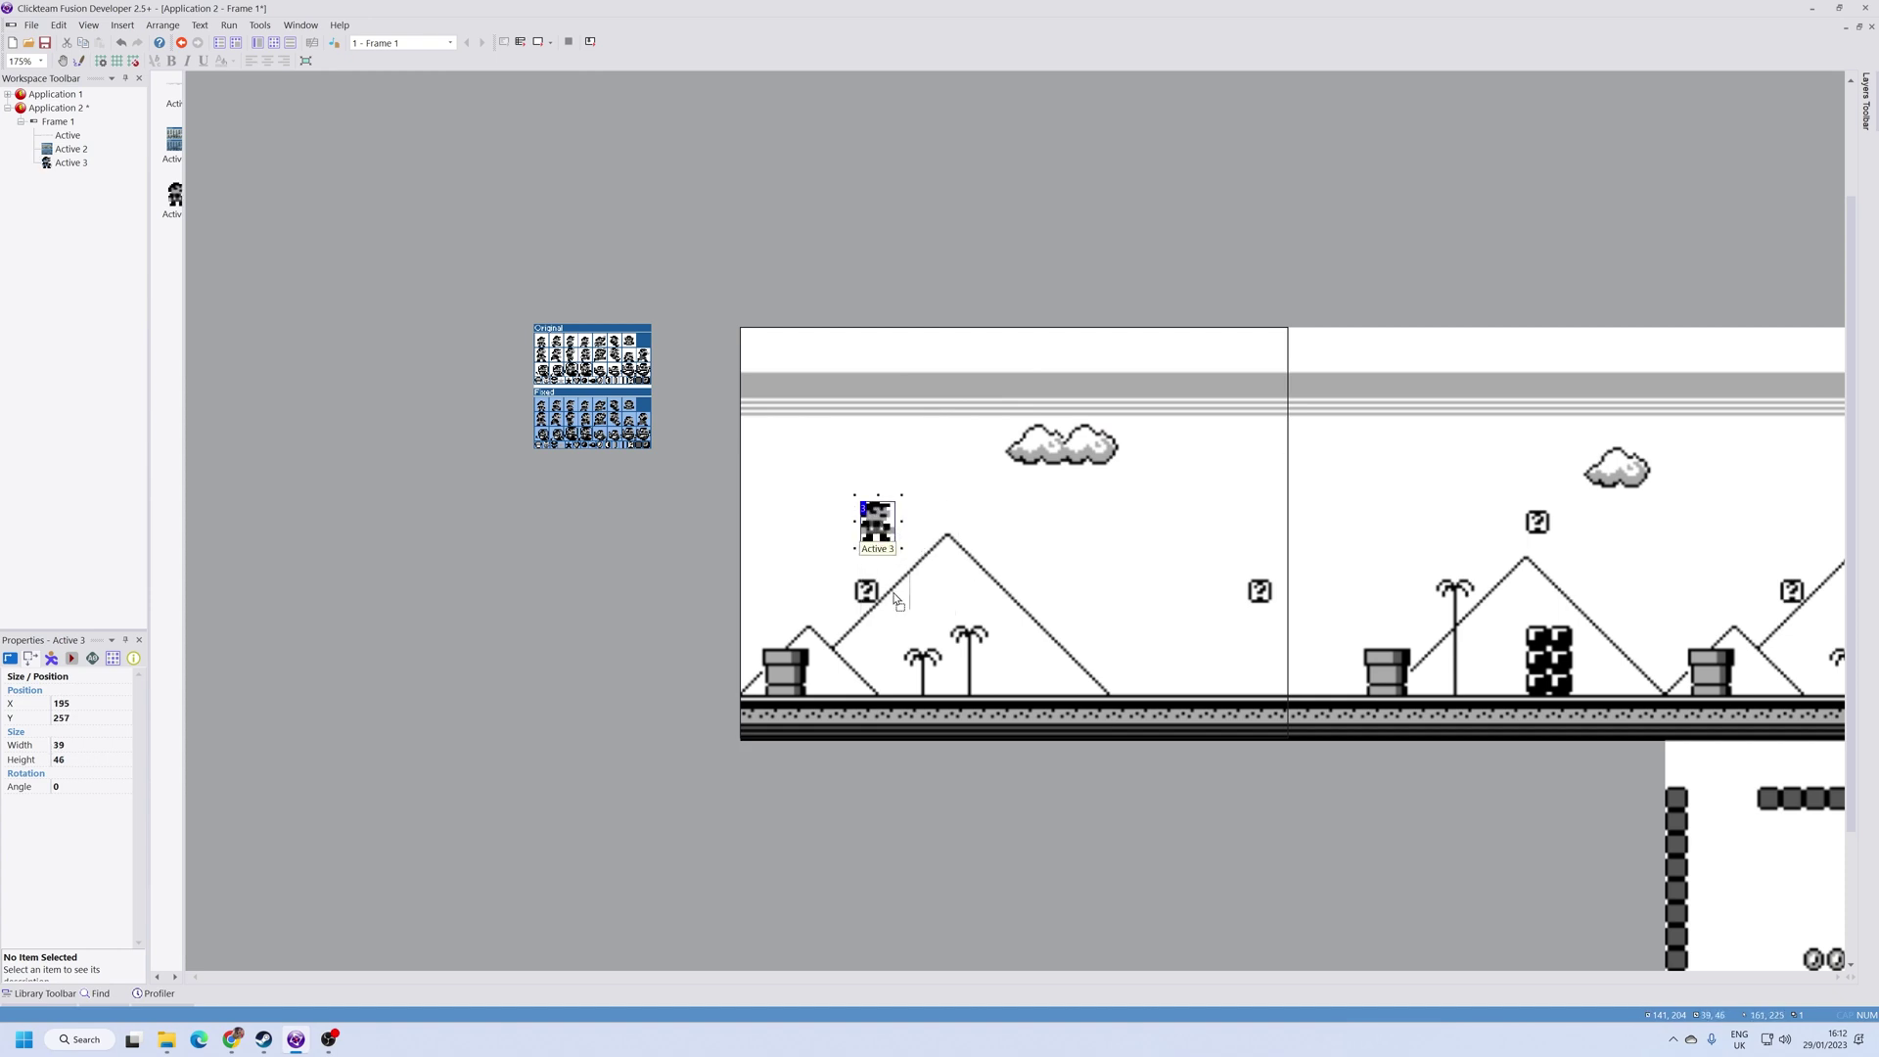
{"action": "mouse_move", "coordinate": [876, 526]}
{"action": "left_mouse_down"}
{"action": "mouse_move", "coordinate": [828, 677]}
{"action": "mouse_move", "coordinate": [898, 681]}
{"action": "left_mouse_up"}
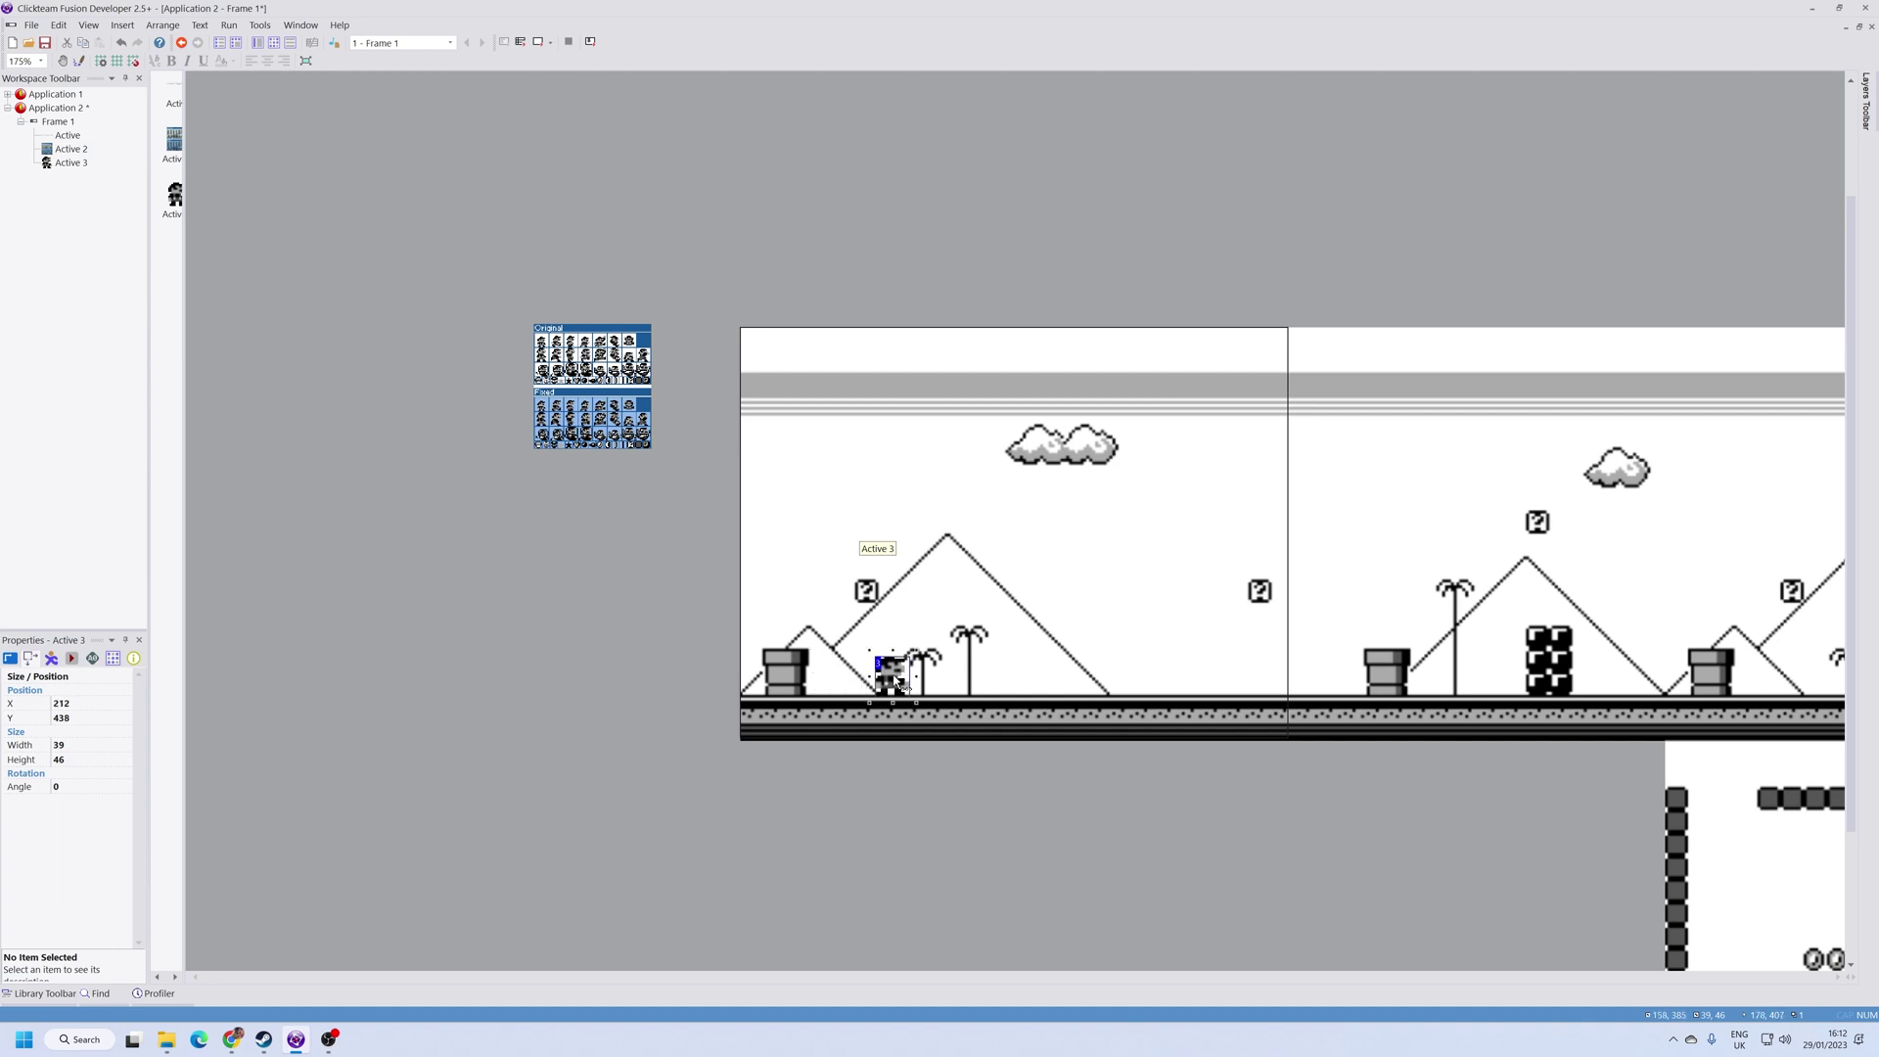
{"action": "left_click", "coordinate": [906, 800]}
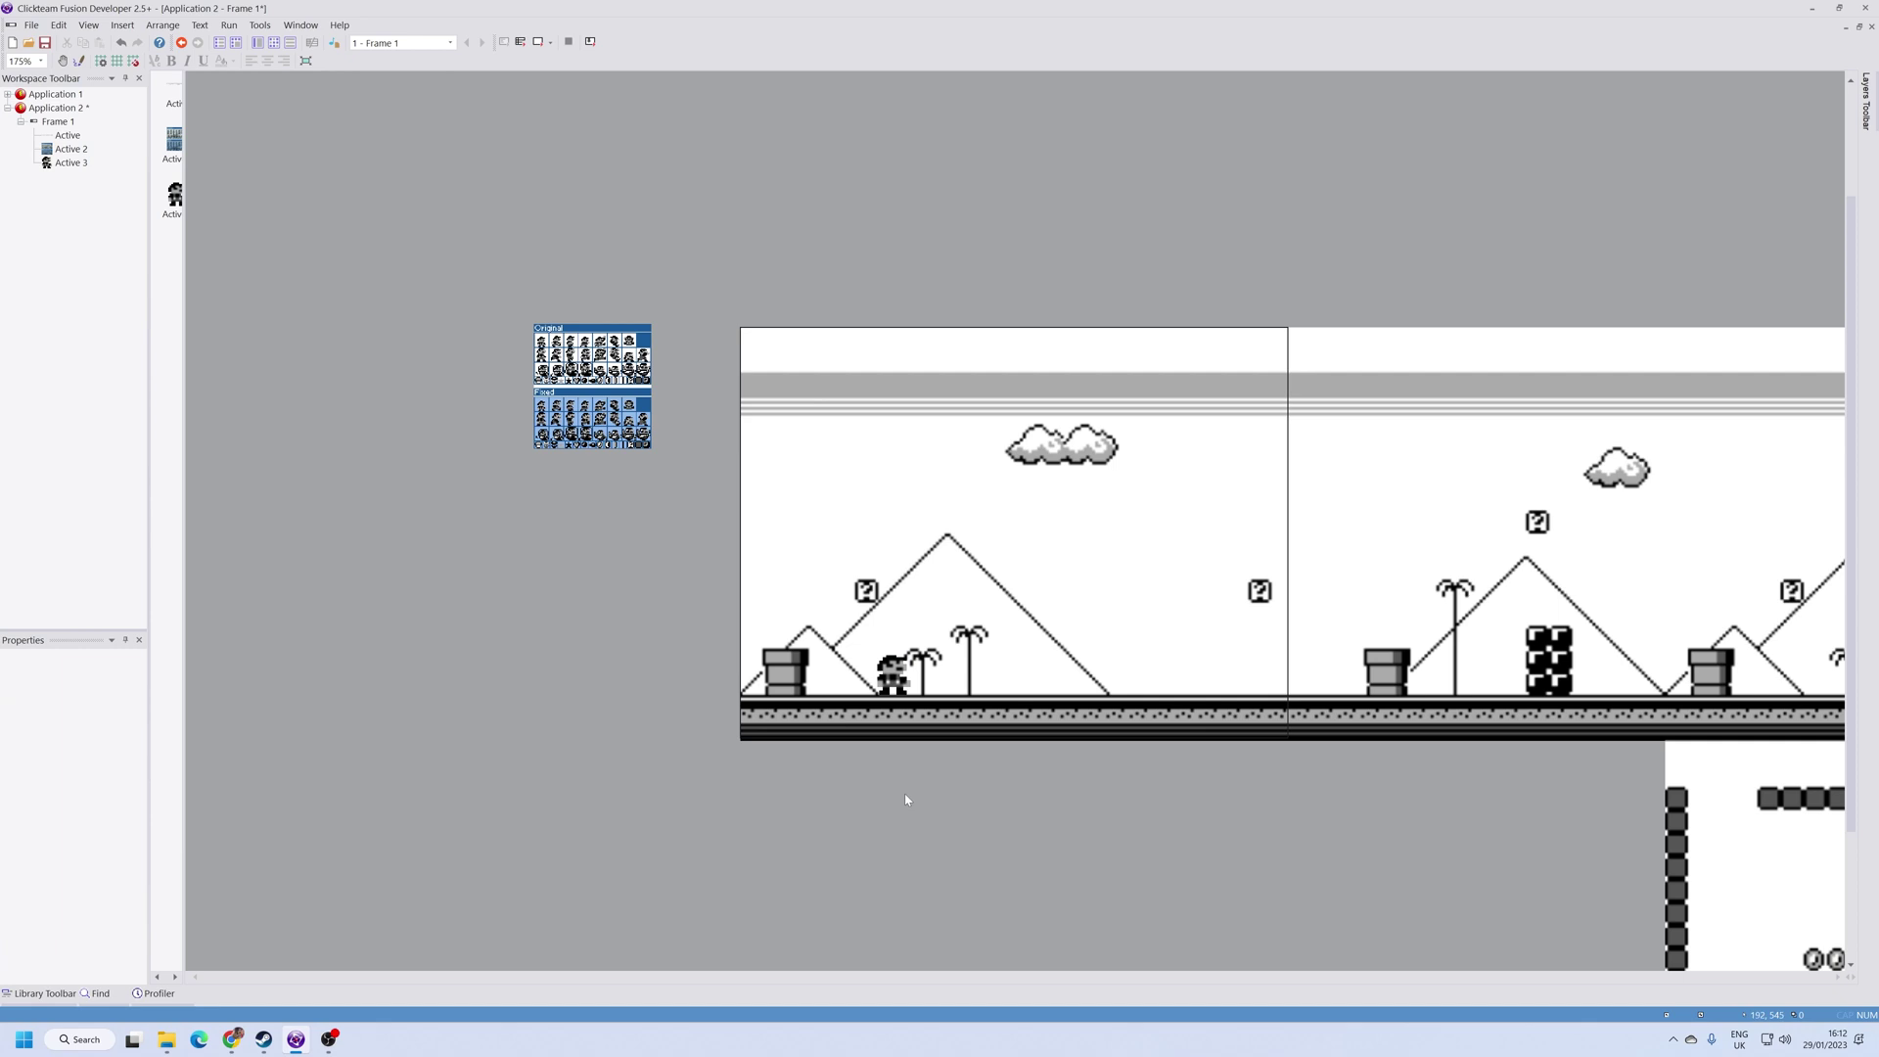
{"action": "key", "text": "Insert"}
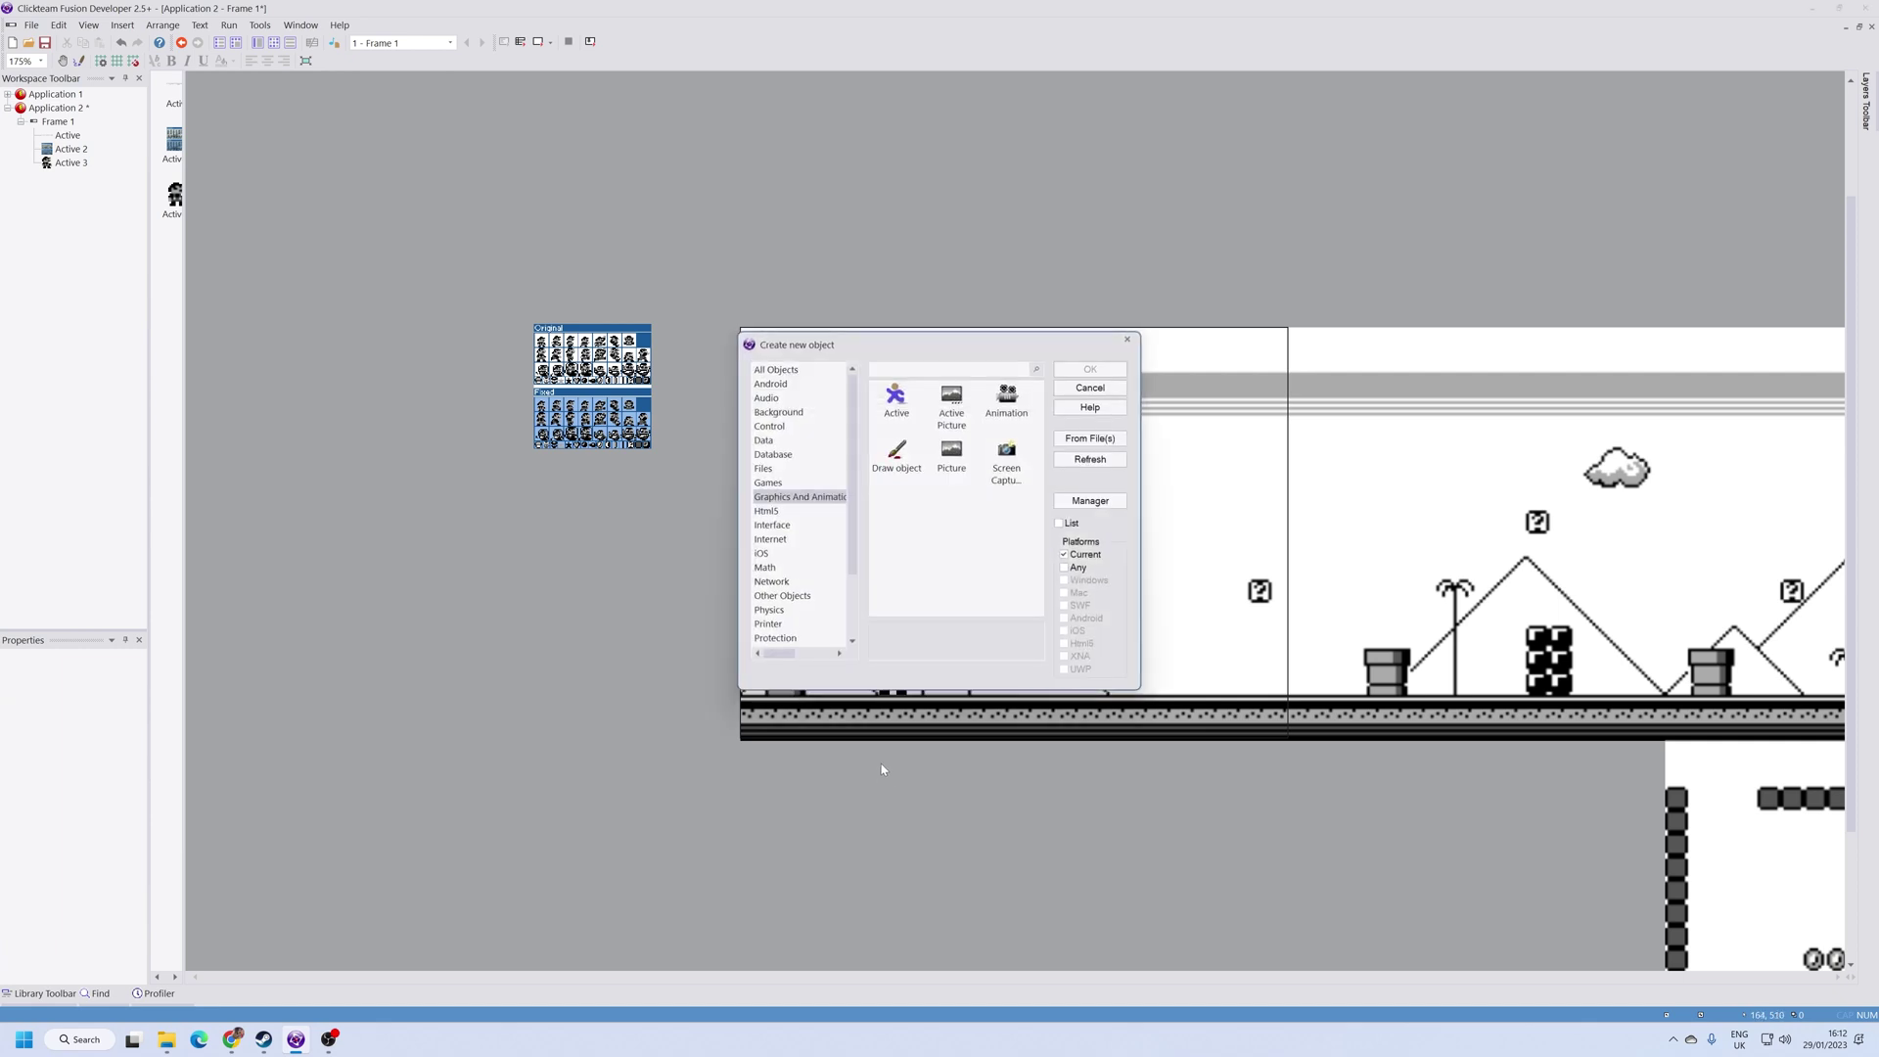
{"action": "left_click", "coordinate": [895, 405]}
{"action": "double_click", "coordinate": [896, 405]}
{"action": "left_click", "coordinate": [604, 566]}
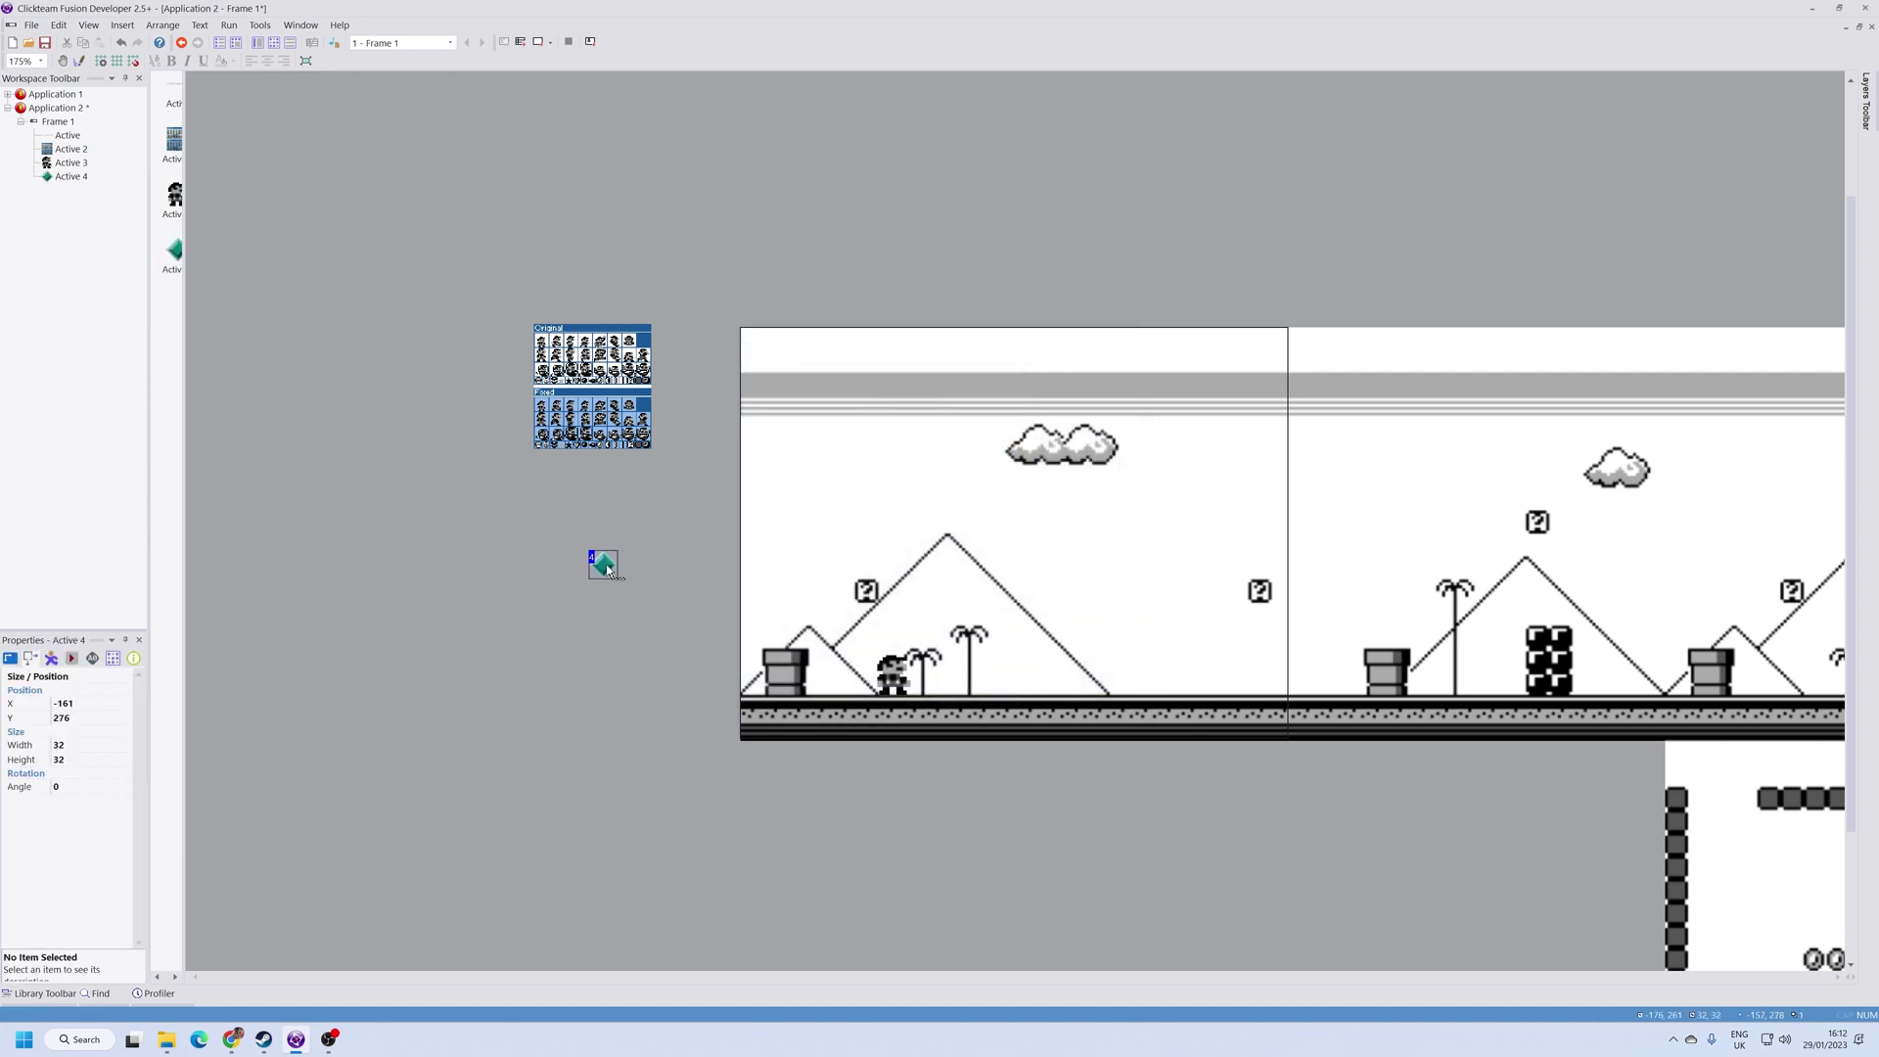
{"action": "double_click", "coordinate": [600, 565]}
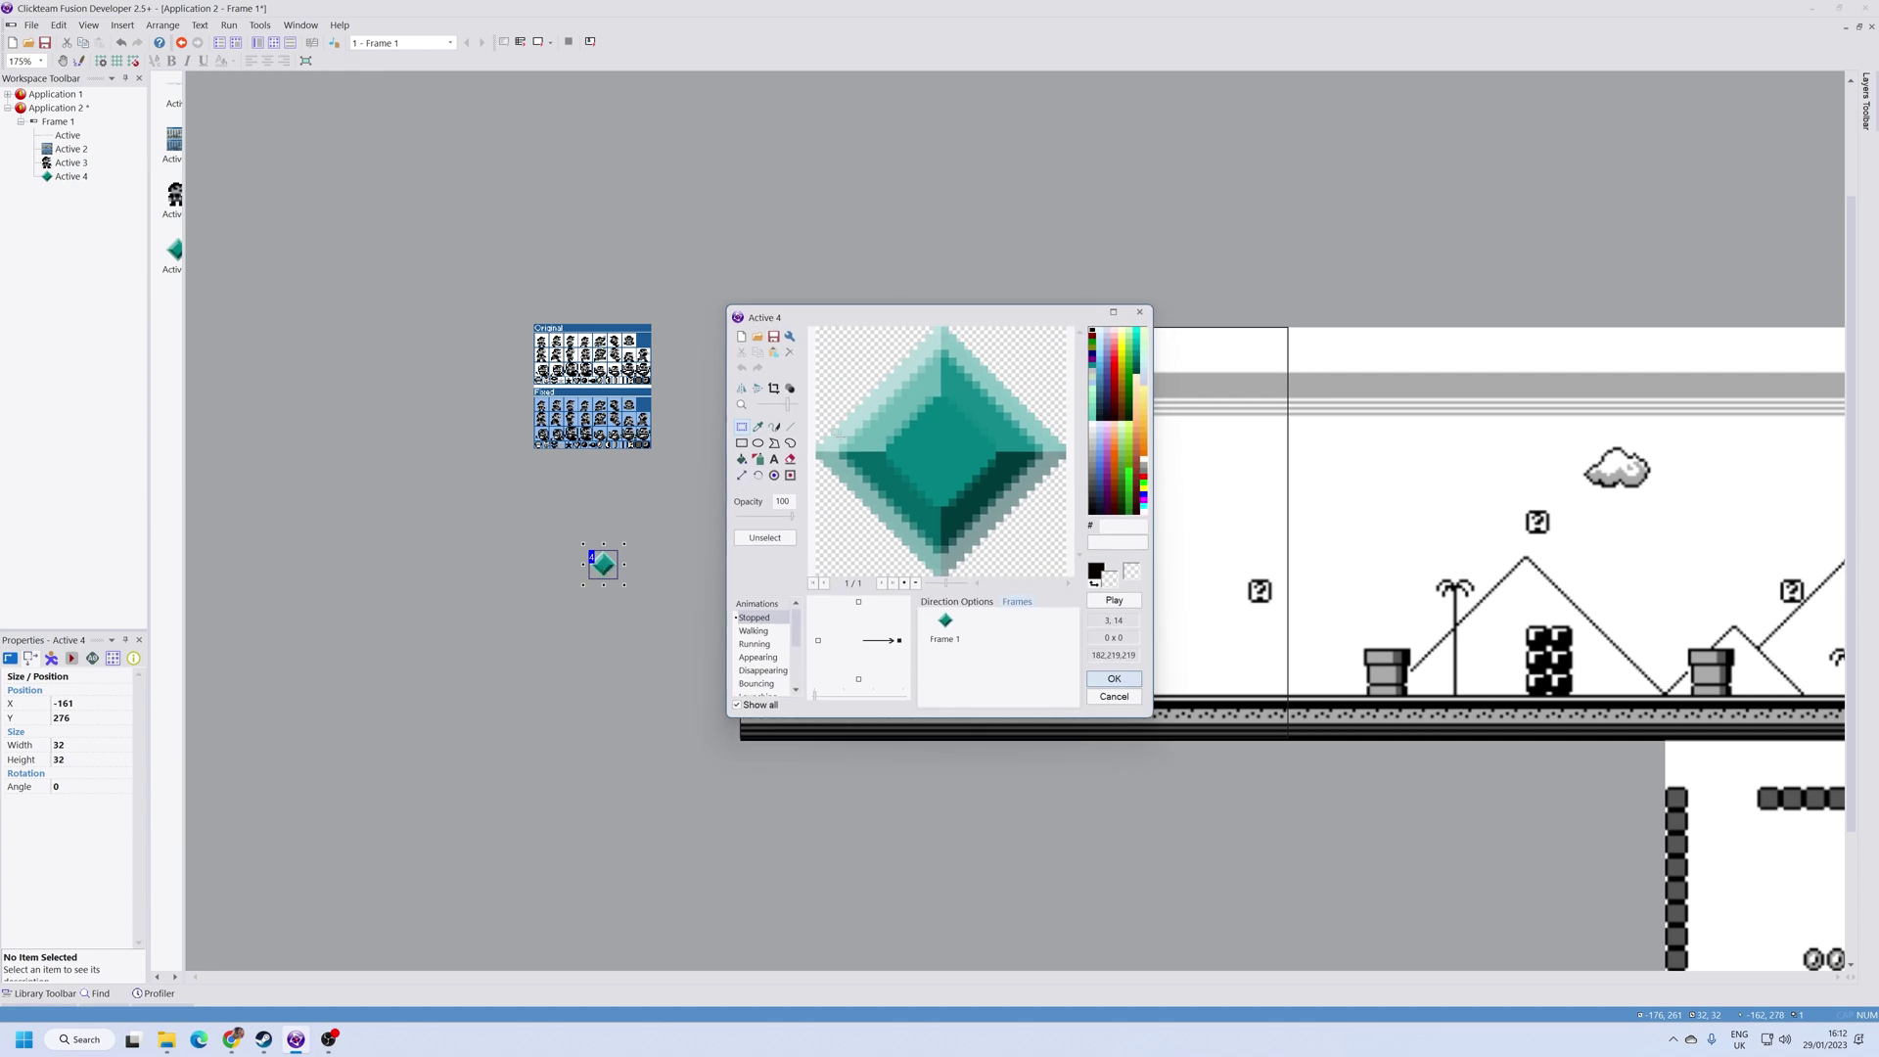
{"action": "key", "text": "ctrl+a"}
{"action": "key", "text": "Delete"}
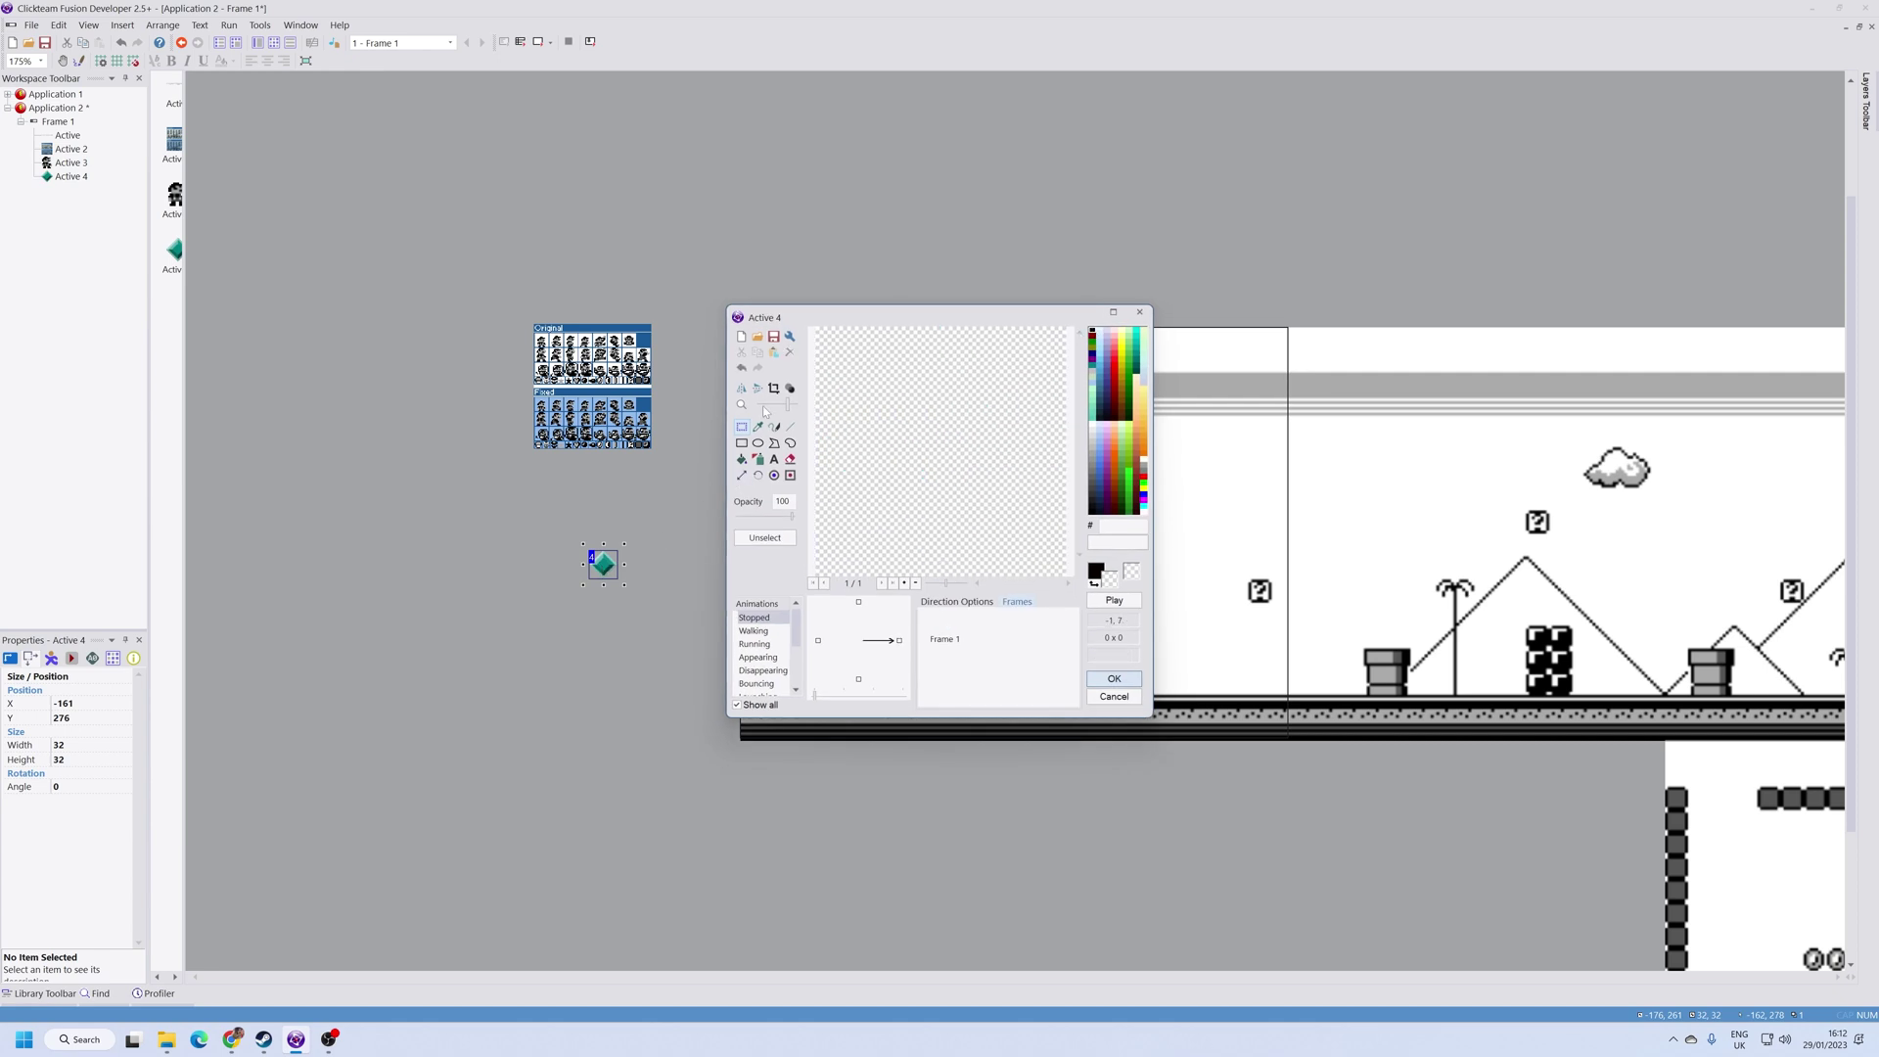
{"action": "left_click", "coordinate": [742, 458]}
{"action": "right_click", "coordinate": [1093, 336]}
{"action": "left_click", "coordinate": [985, 411]}
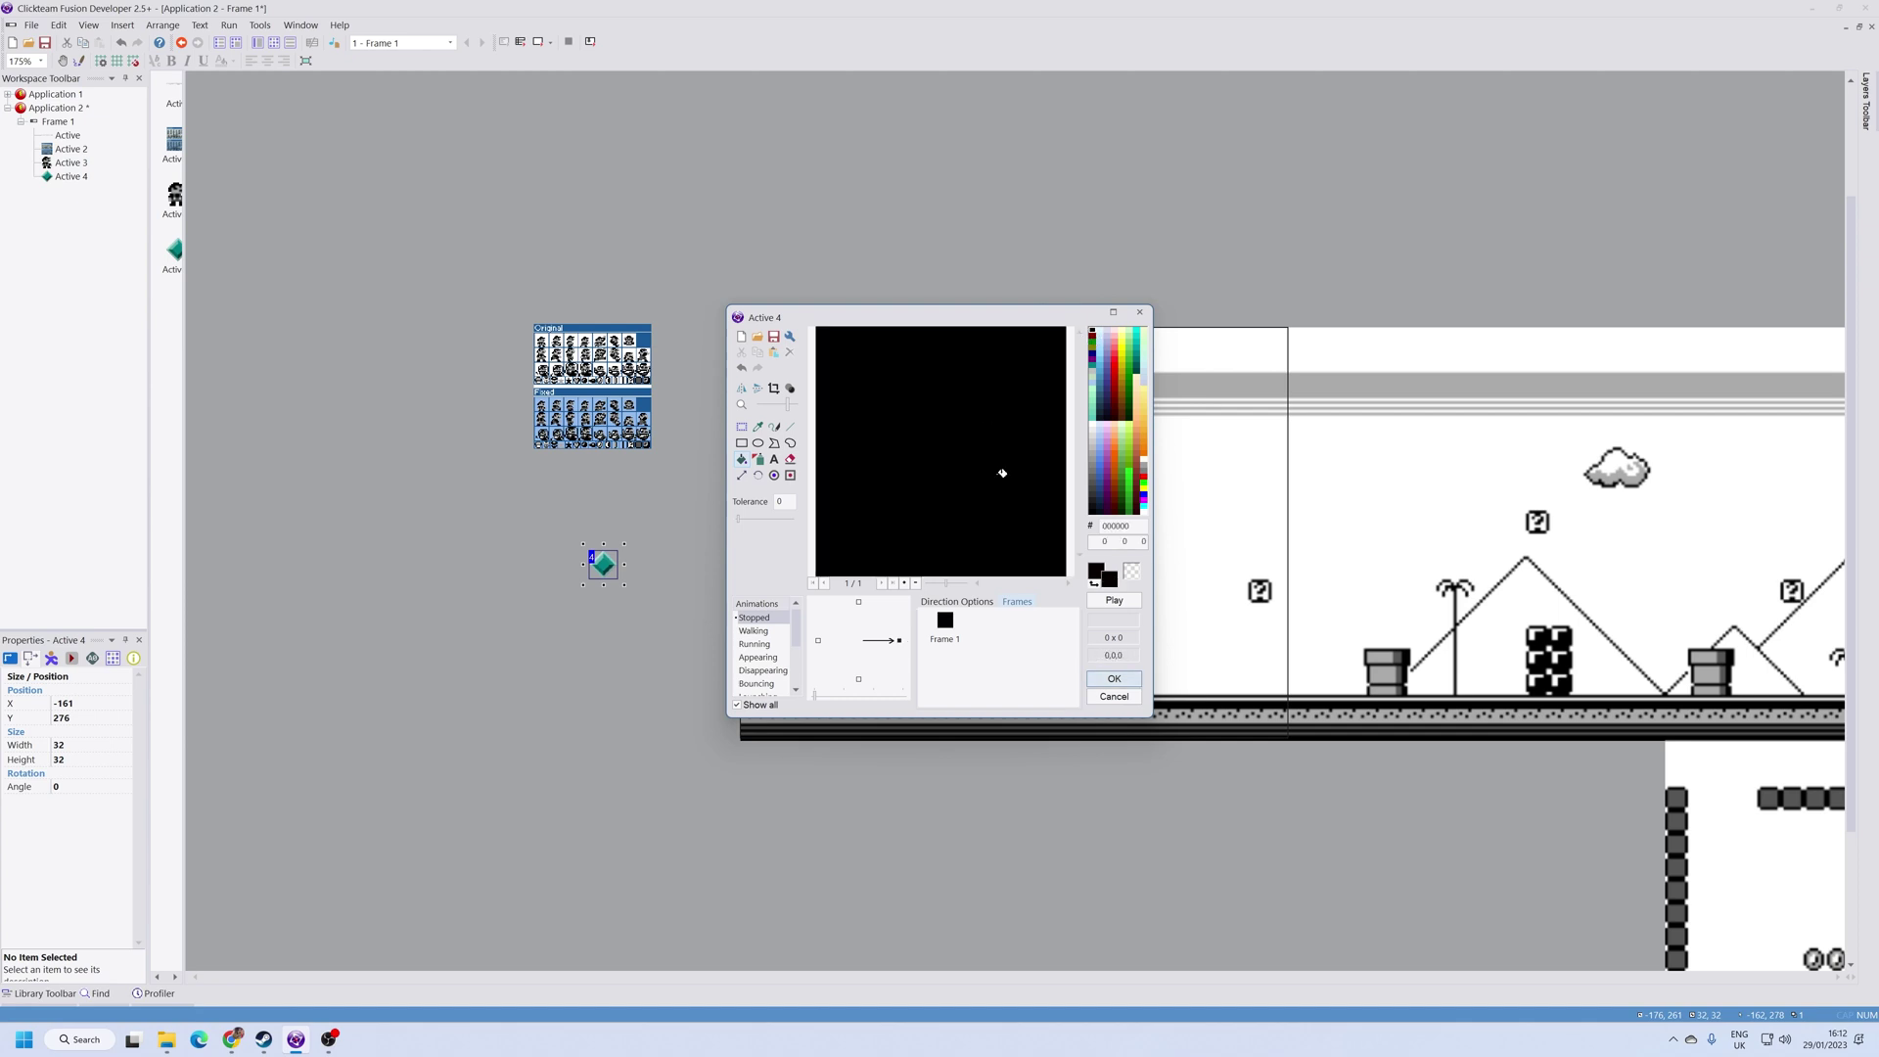
{"action": "left_click", "coordinate": [1114, 679]}
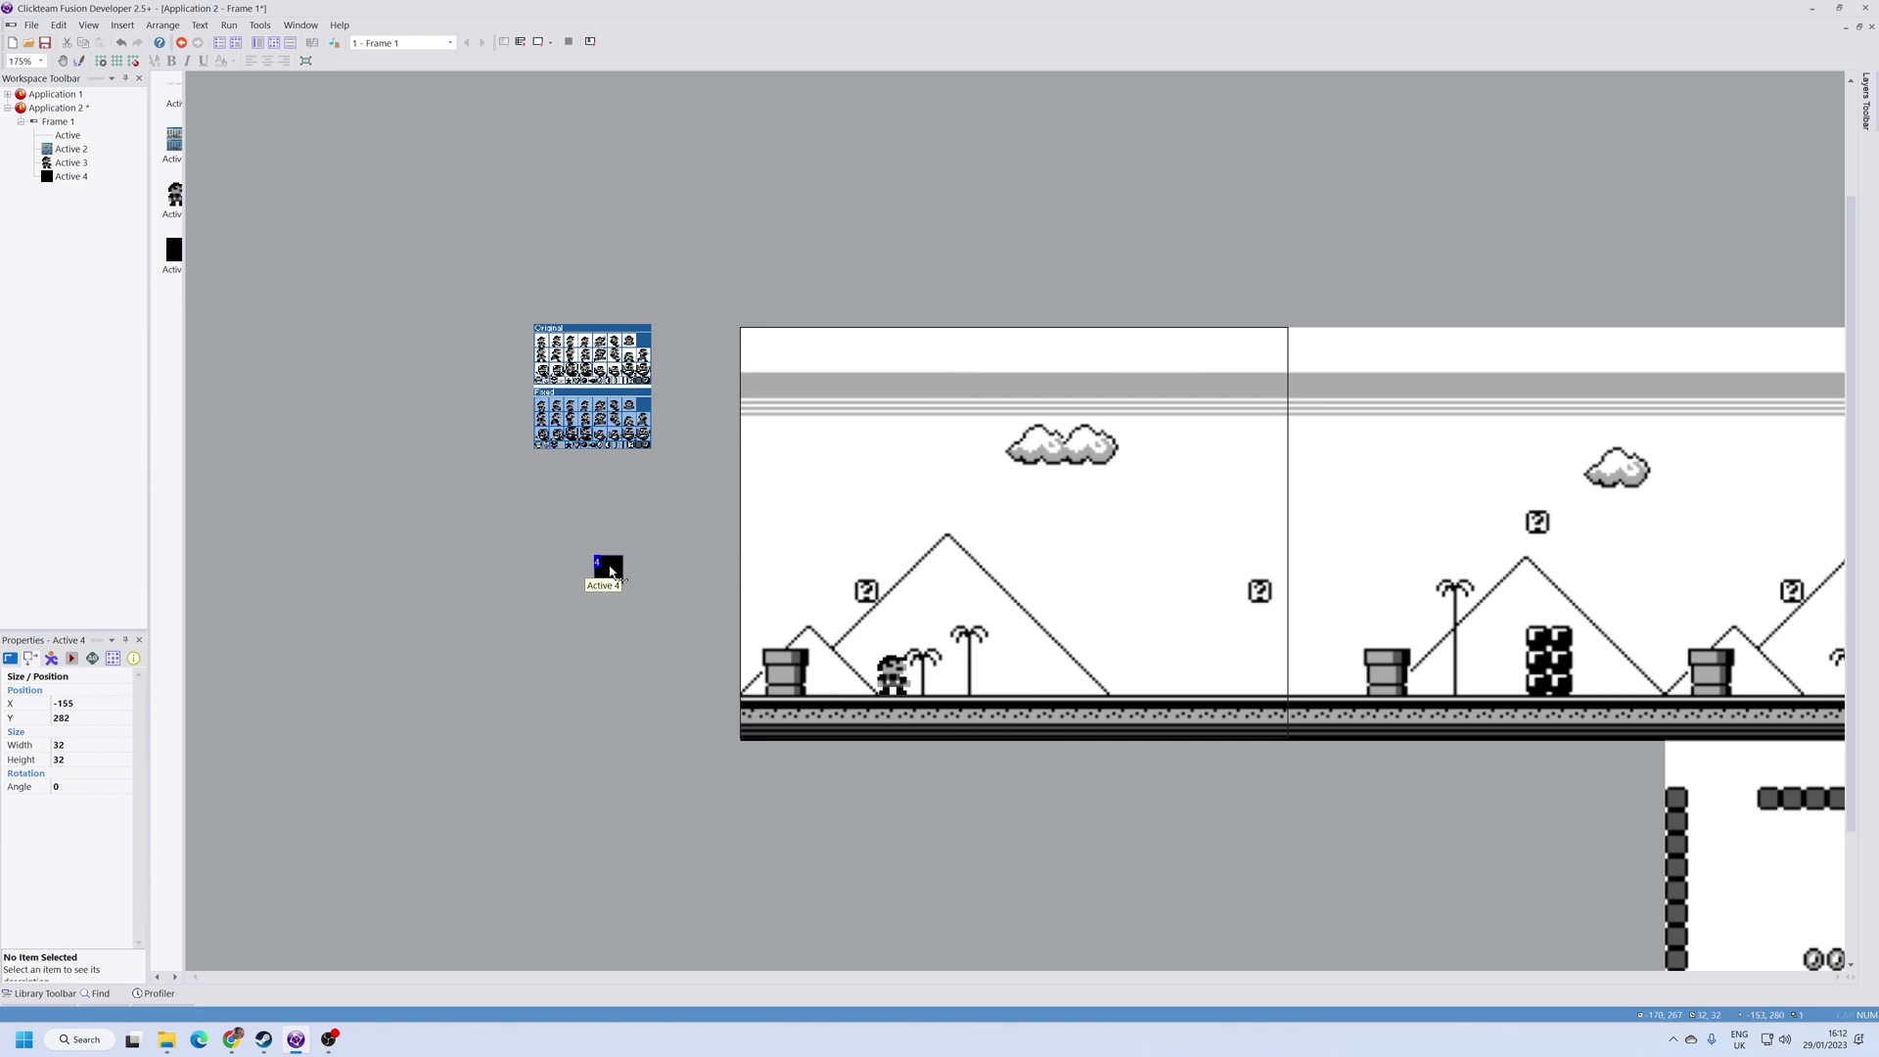
{"action": "left_click_drag", "start_coordinate": [610, 582], "coordinate": [602, 585]}
{"action": "key", "text": "Delete"}
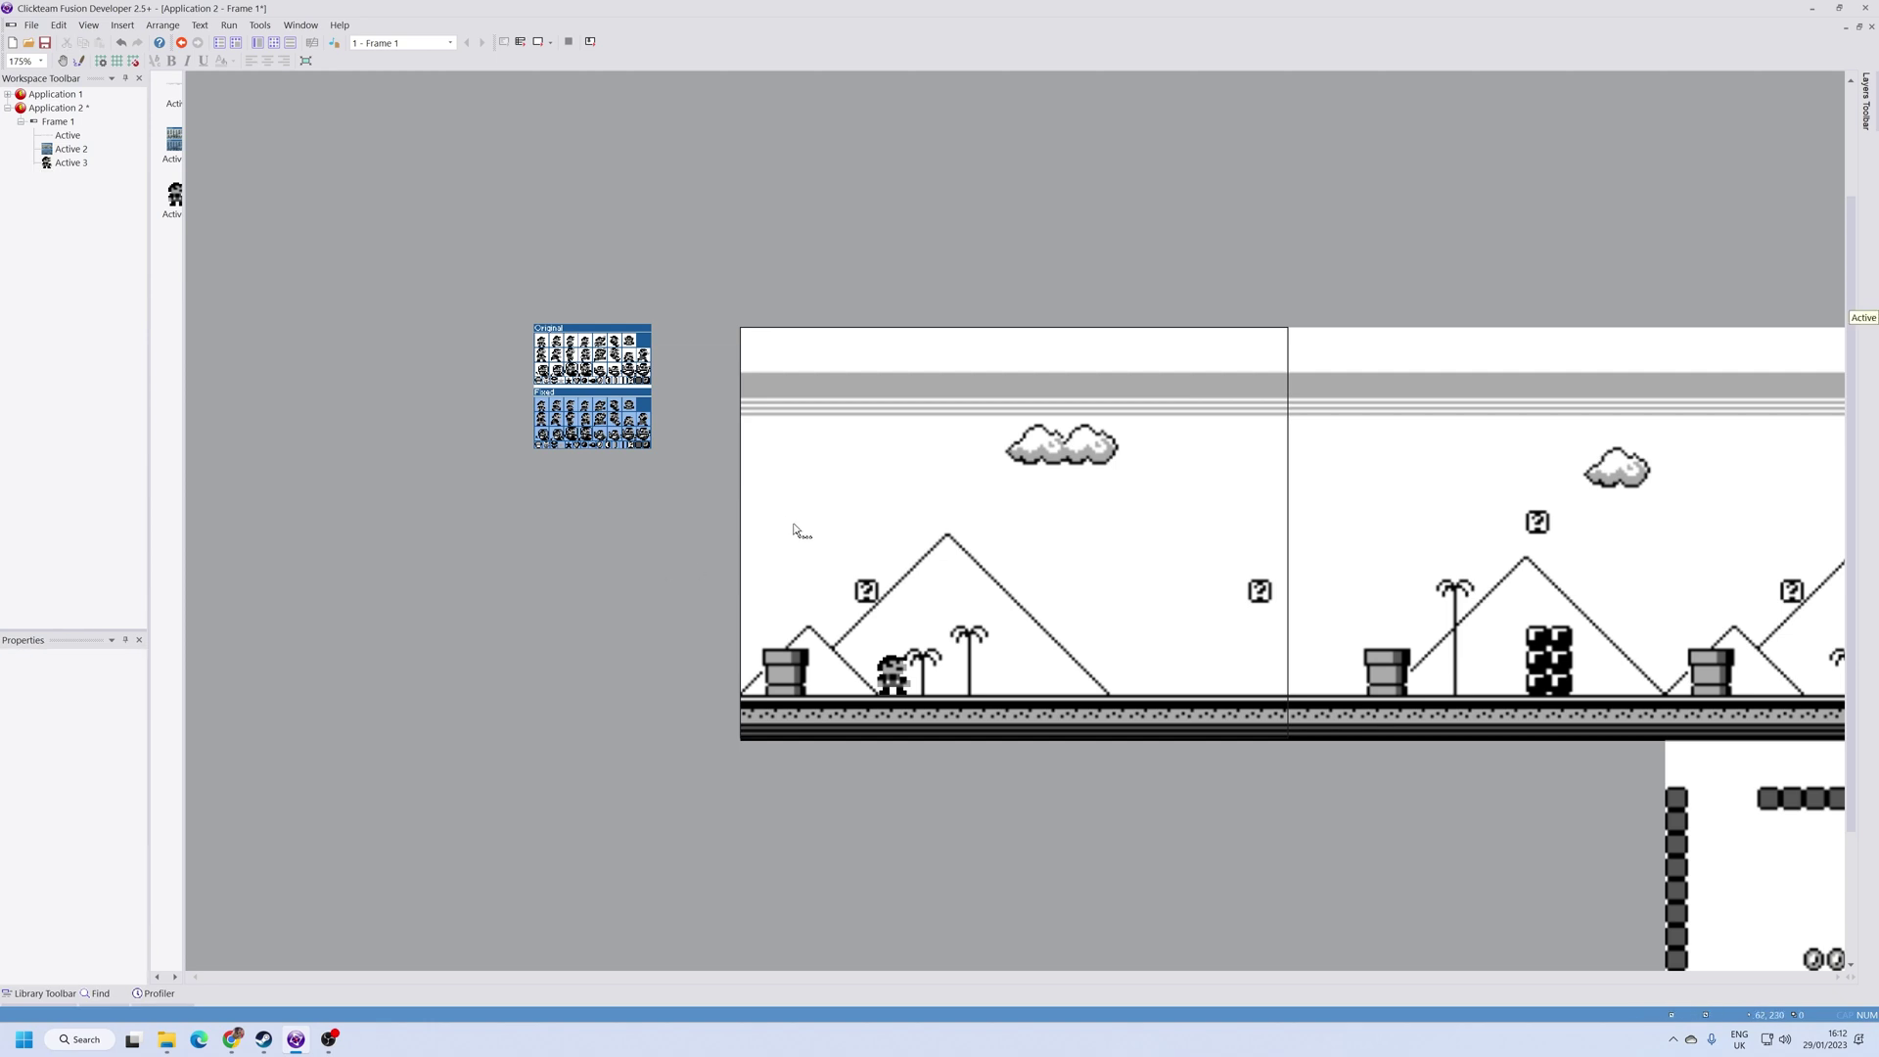
Step: Select the level background image and undo an accidentally placed copy of it
{"action": "left_click", "coordinate": [794, 530]}
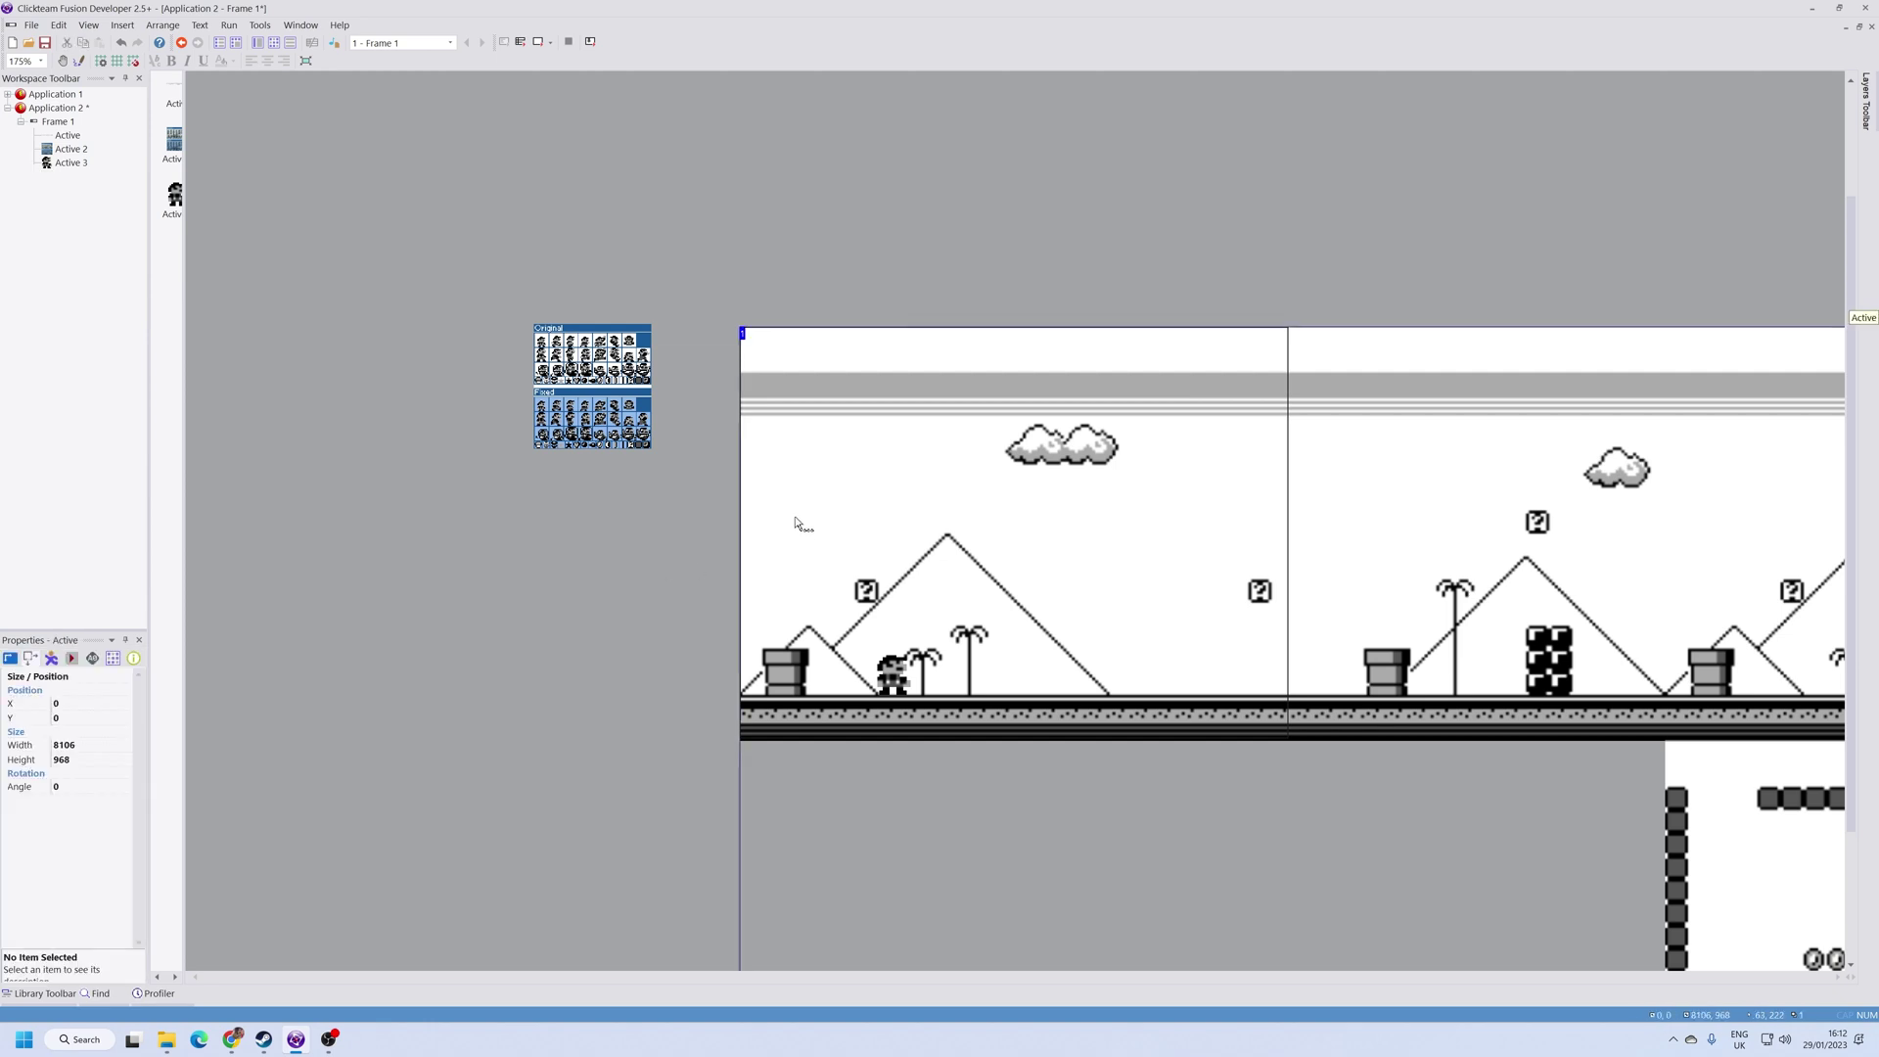
{"action": "left_click", "coordinate": [696, 521]}
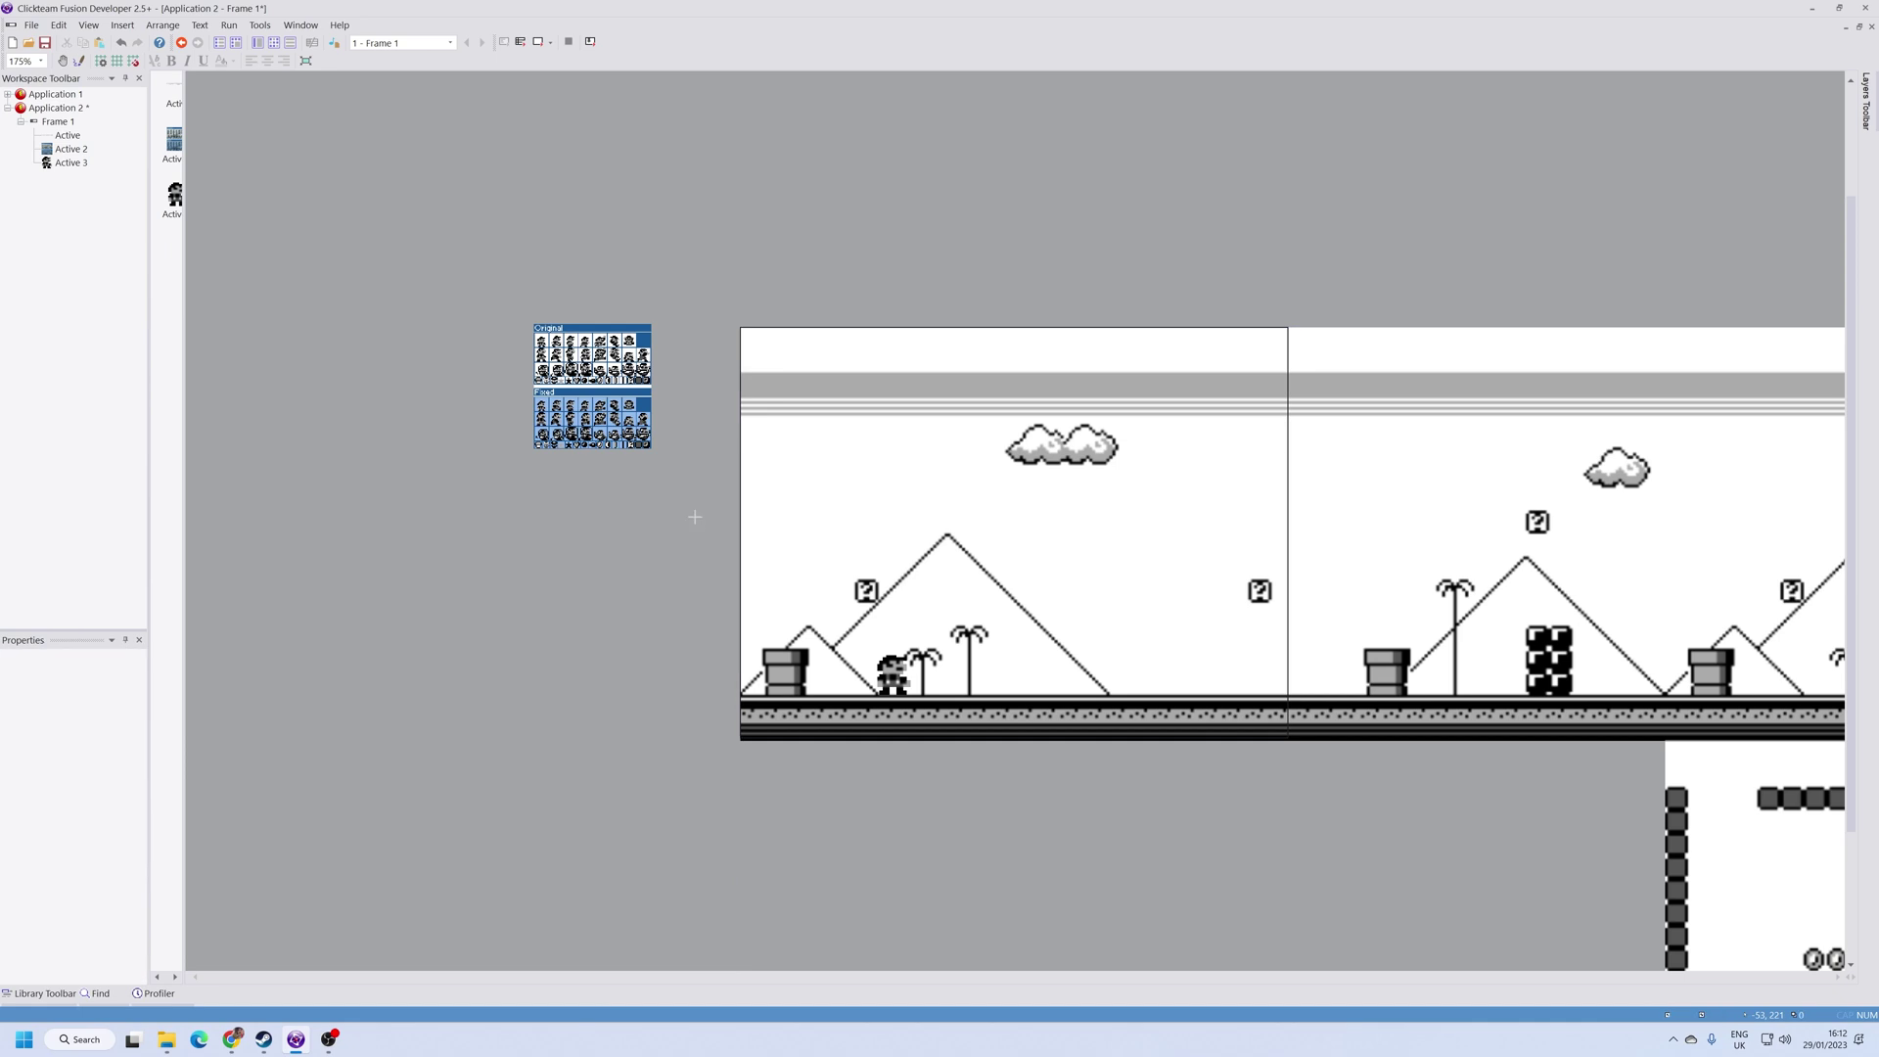
{"action": "left_click", "coordinate": [697, 454]}
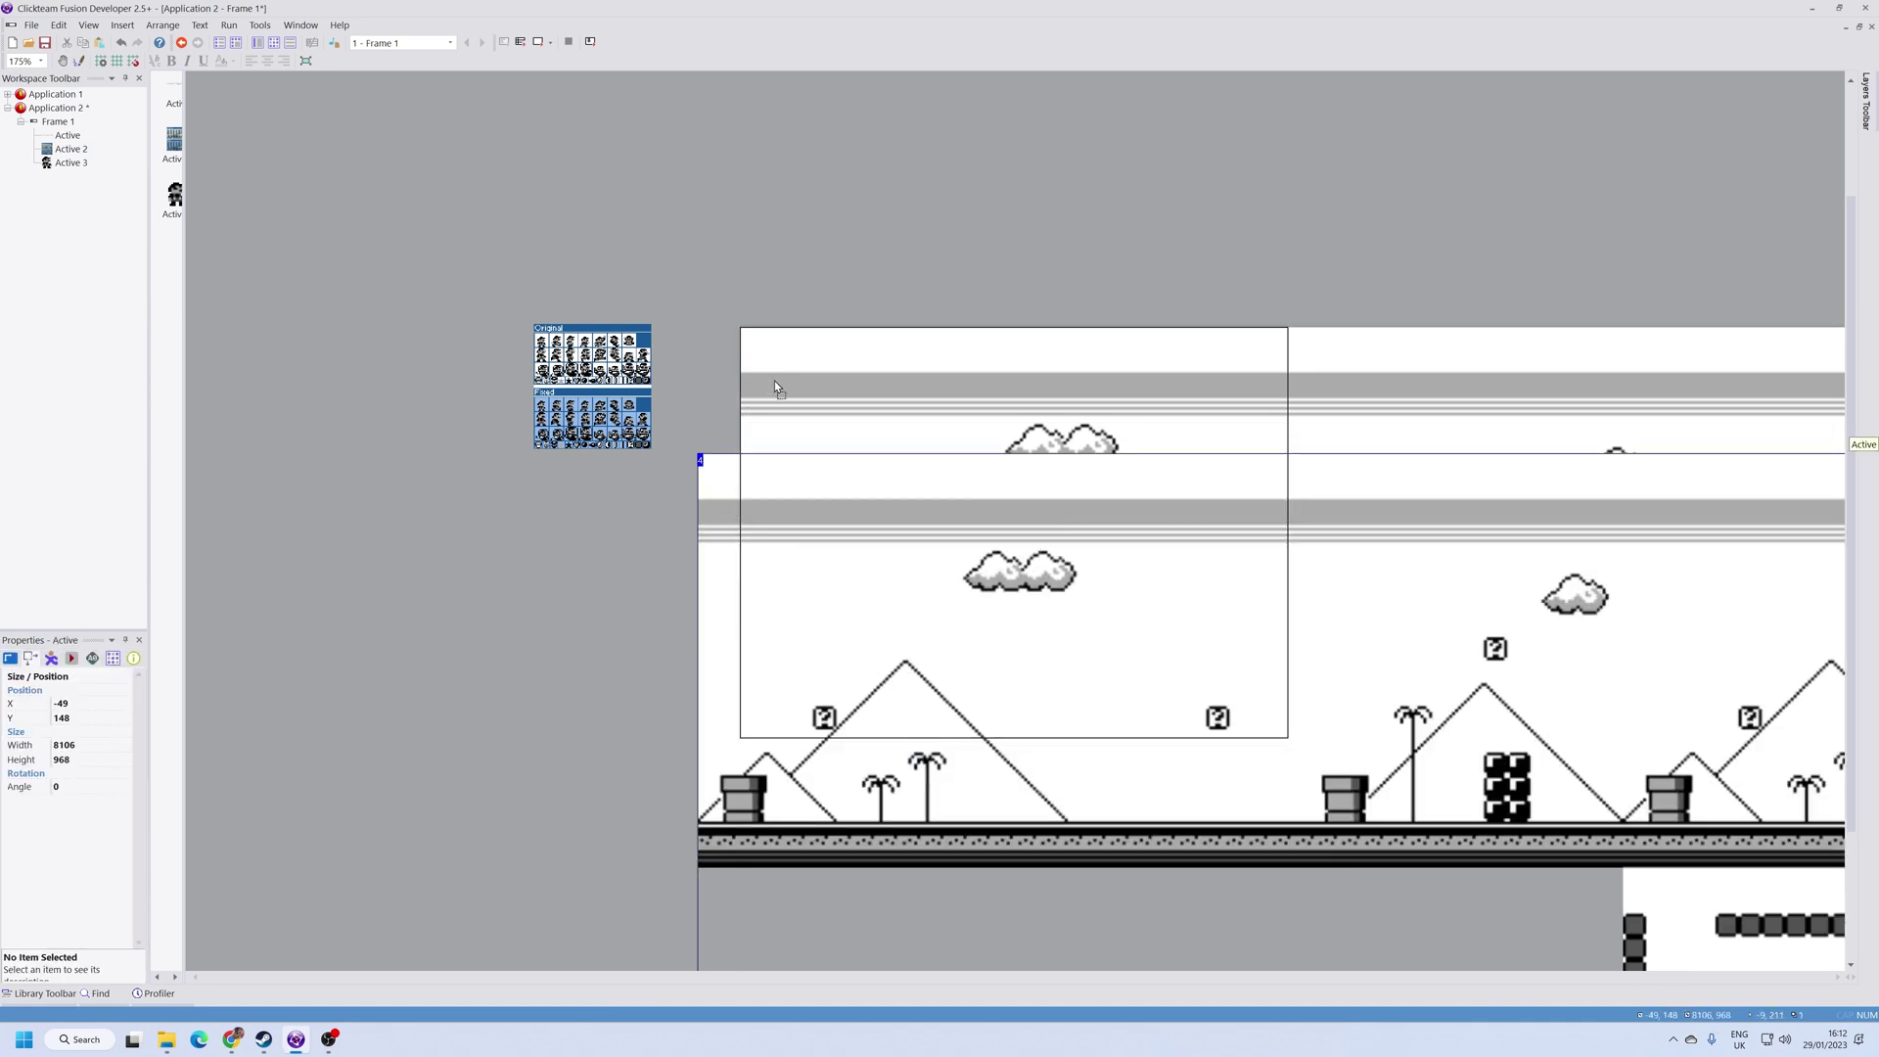
{"action": "key", "text": "ctrl+z"}
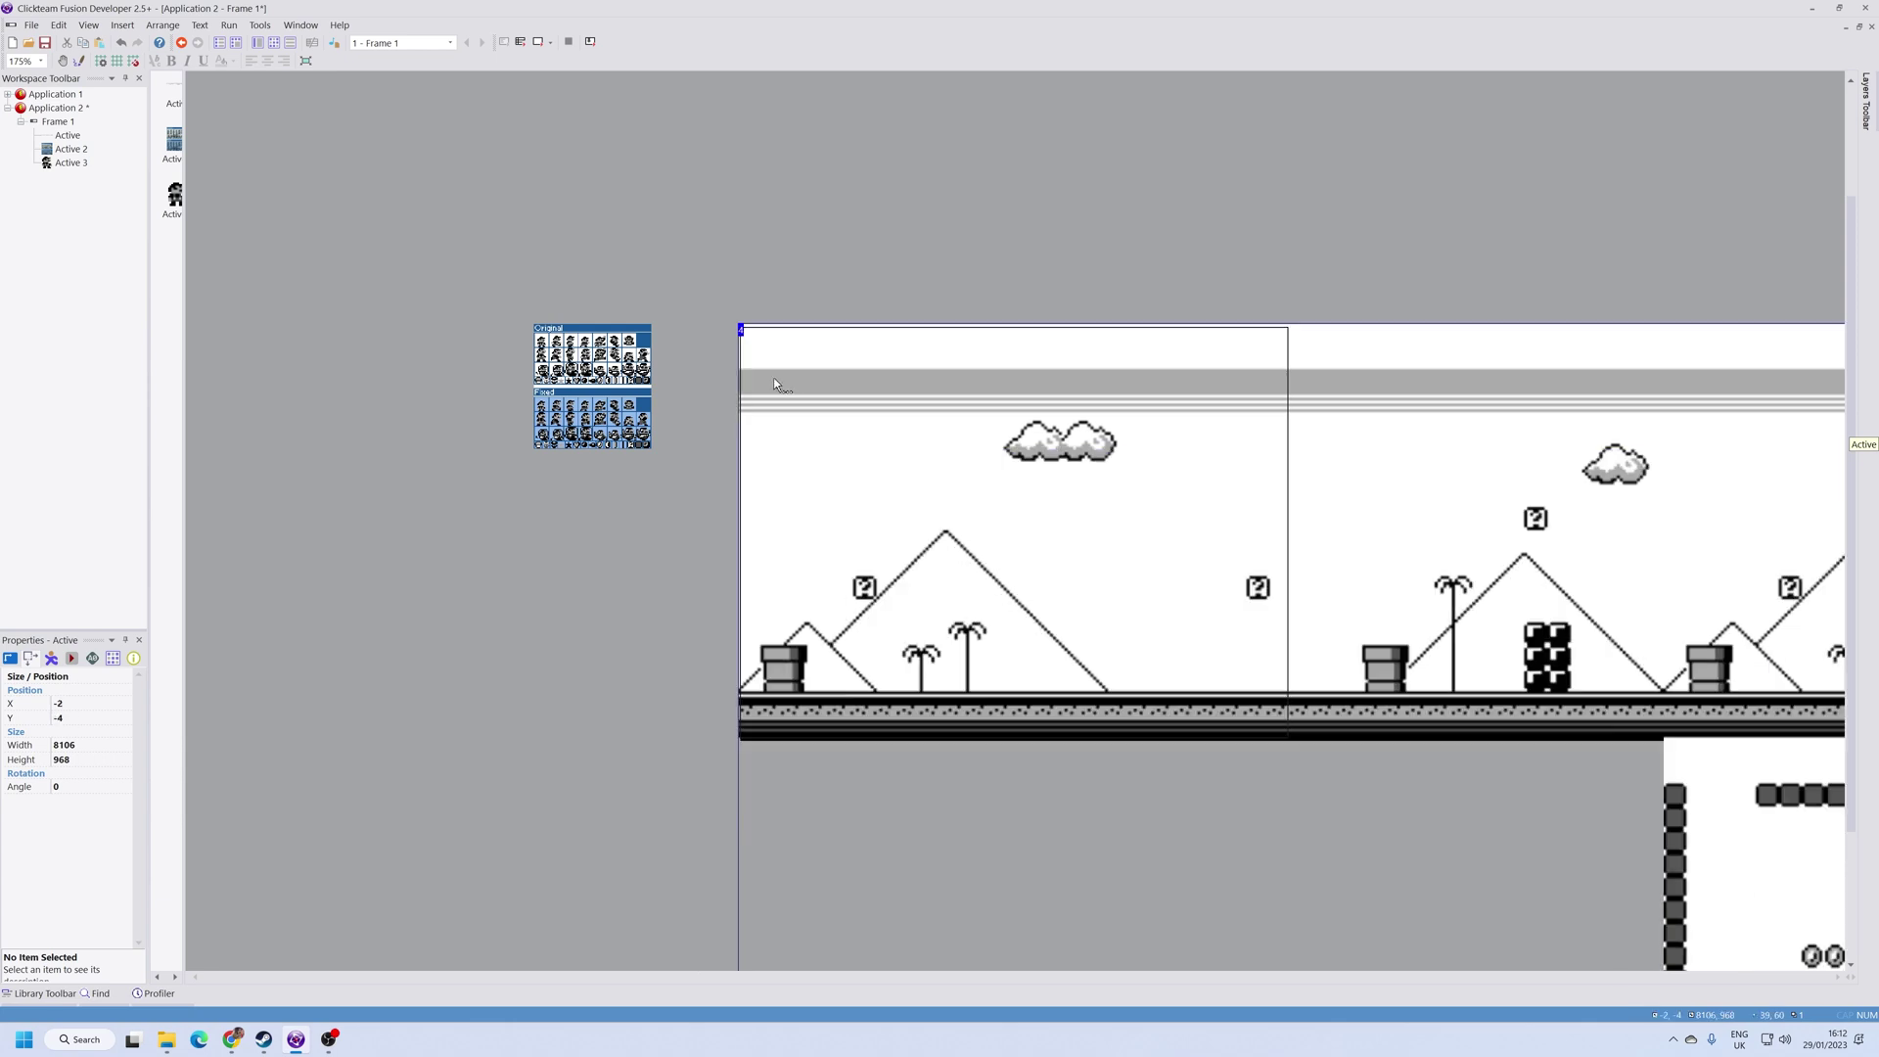
{"action": "left_click_drag", "start_coordinate": [777, 385], "coordinate": [779, 392]}
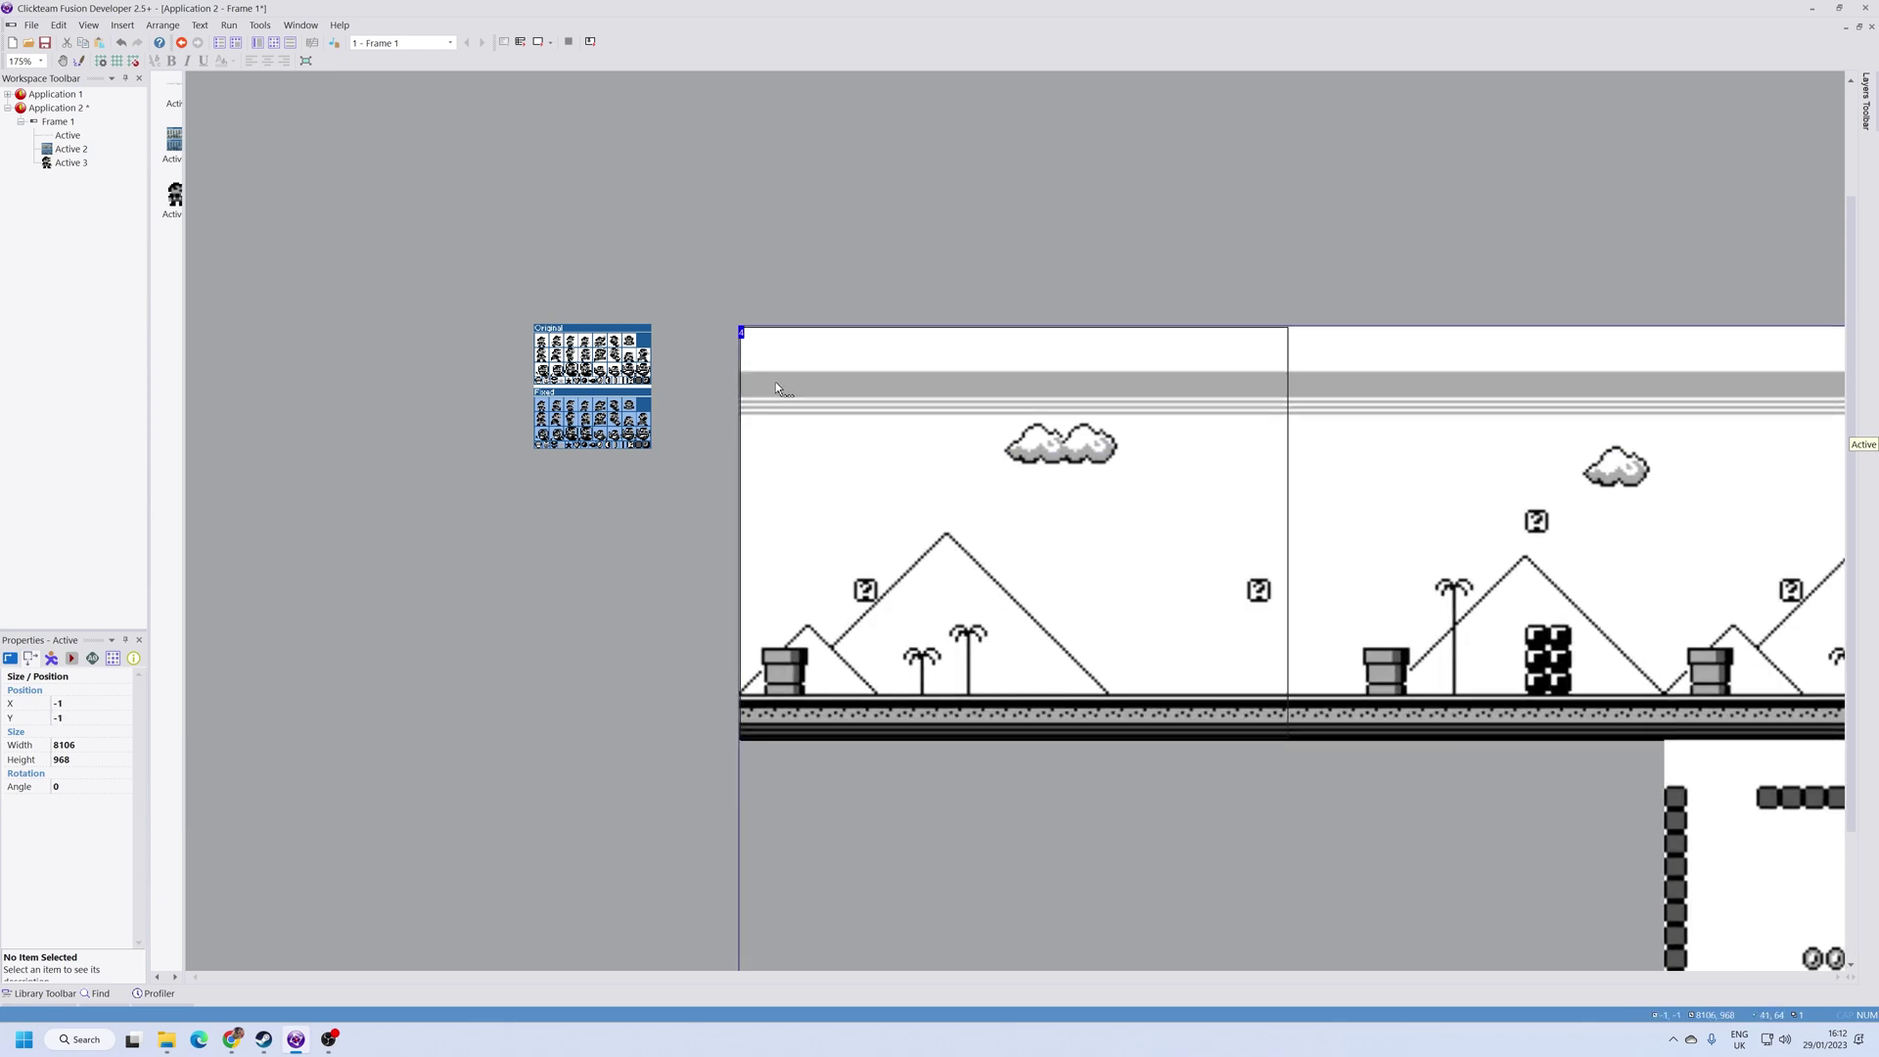
Step: Set the level image's X and Y position to 0 and open it in the image editor
{"action": "left_click", "coordinate": [84, 702]}
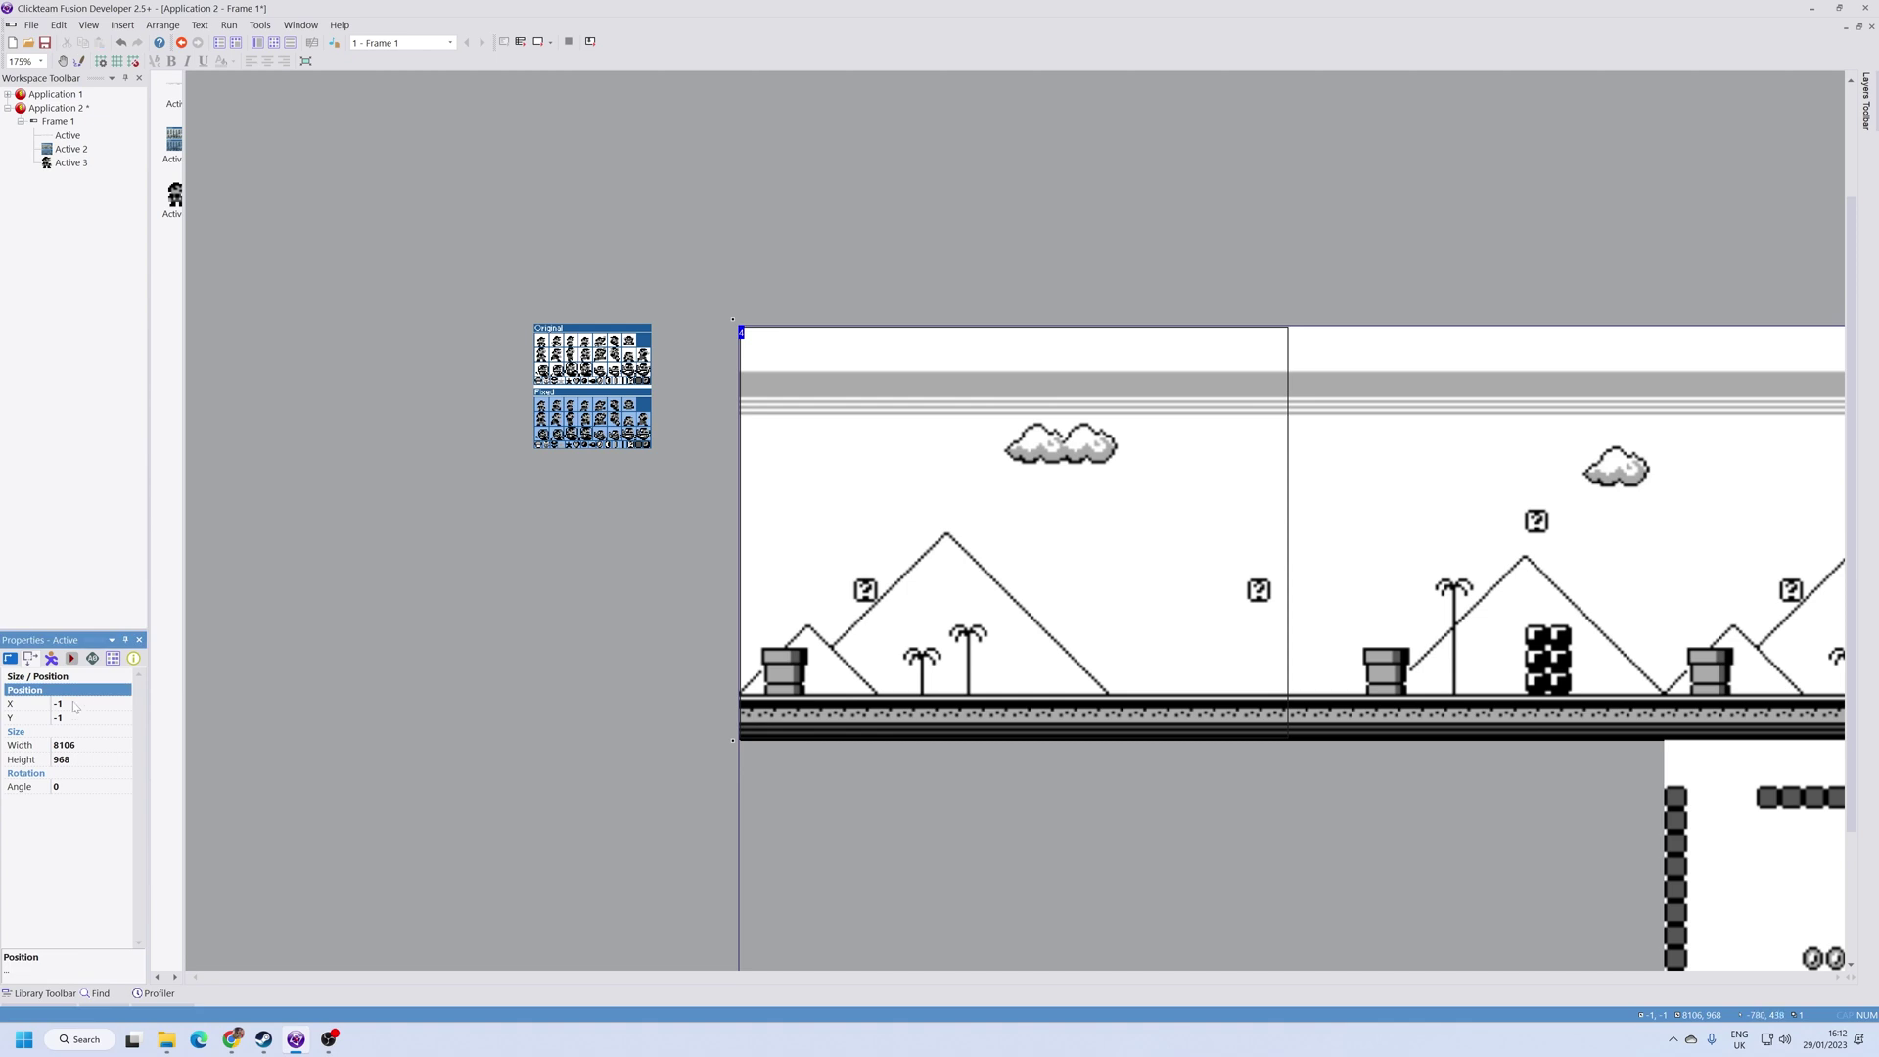
{"action": "type", "text": "0"}
{"action": "key", "text": "Return"}
{"action": "left_click", "coordinate": [65, 716]}
{"action": "type", "text": "0"}
{"action": "key", "text": "Return"}
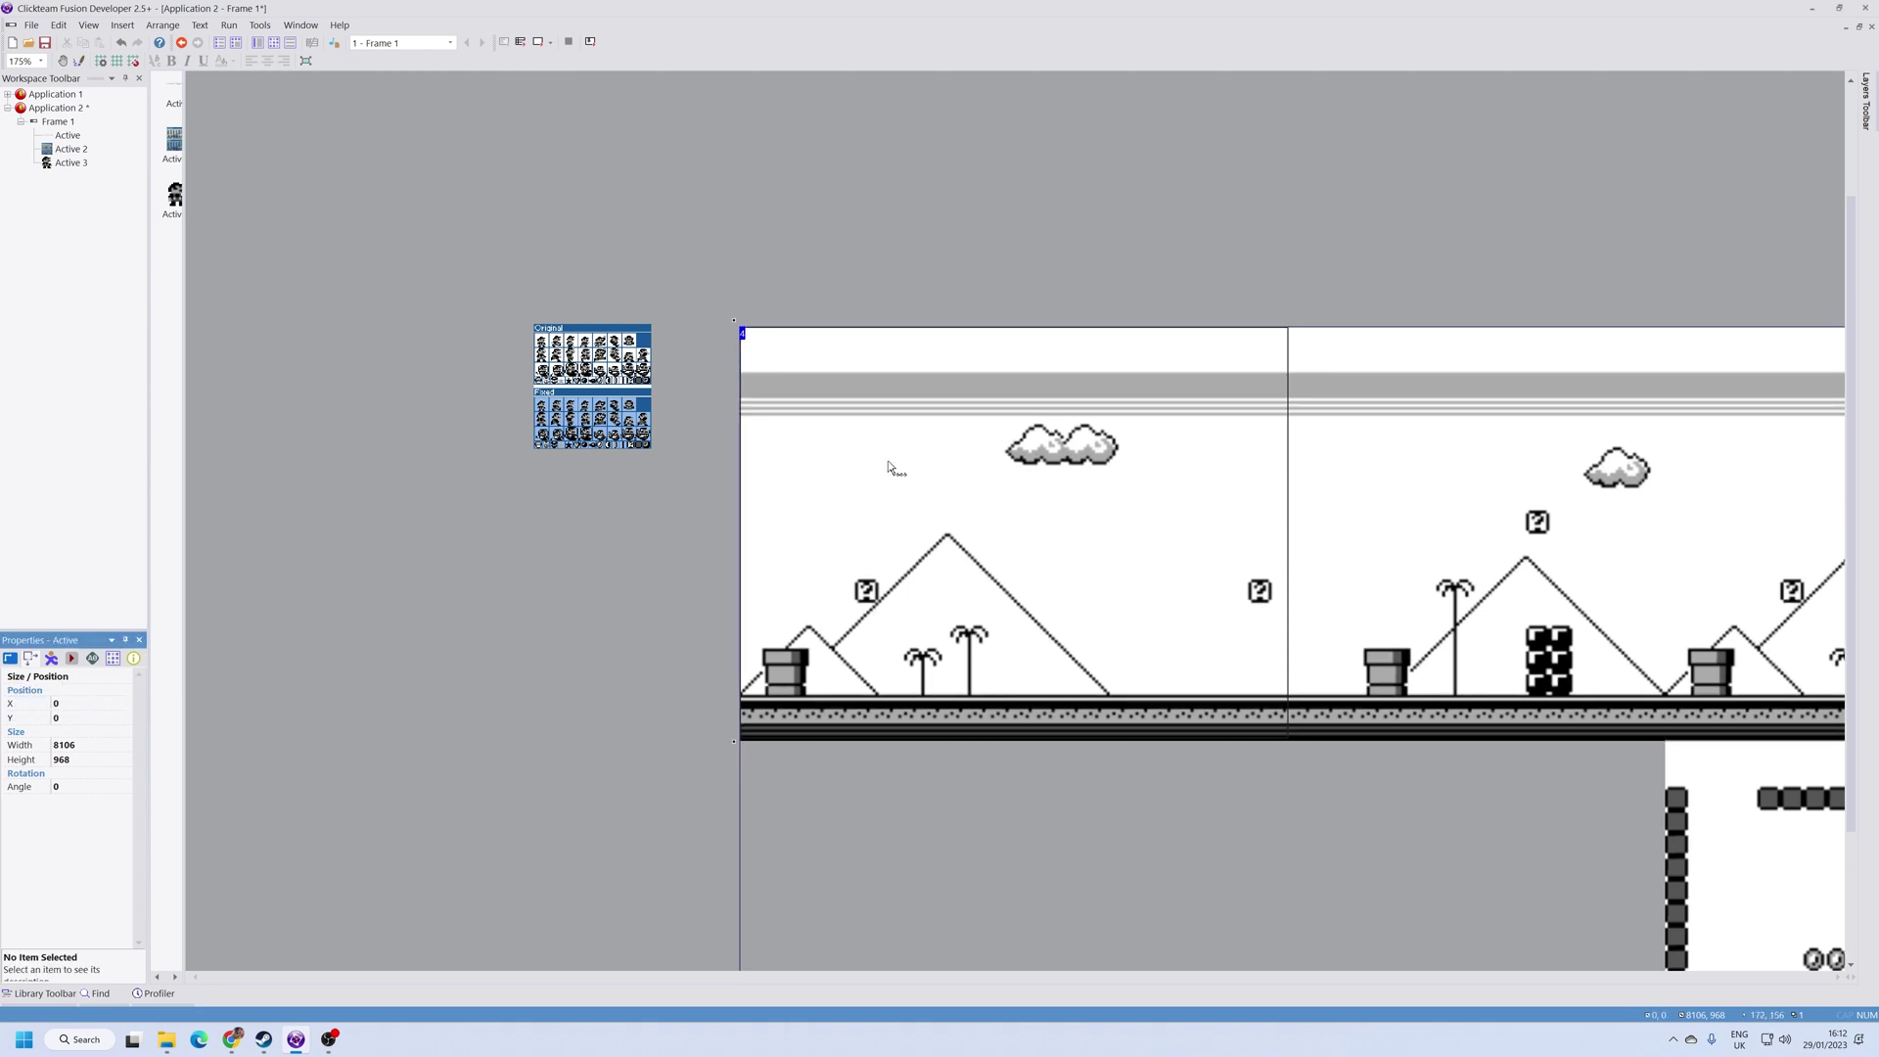
{"action": "double_click", "coordinate": [892, 471]}
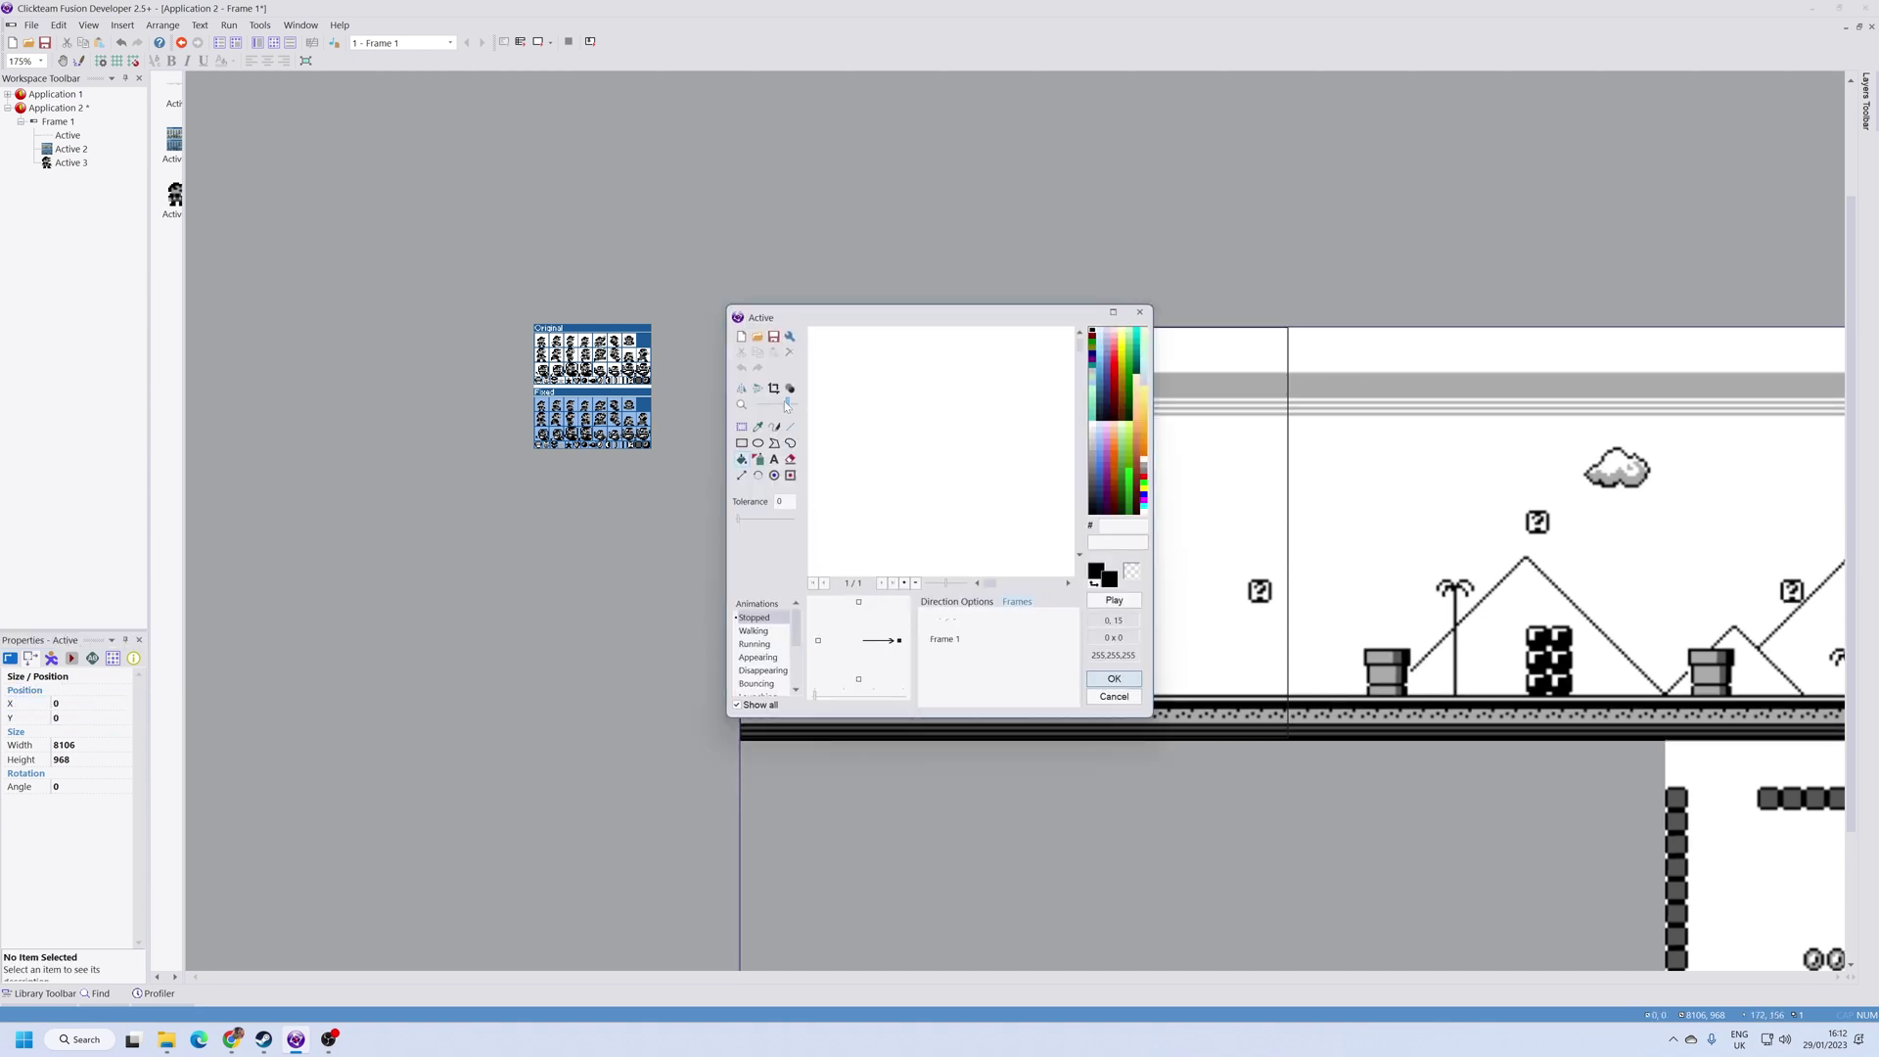
Step: Fill the white sky and mountain interior with the transparent colour
{"action": "left_click_drag", "start_coordinate": [786, 402], "coordinate": [758, 405]}
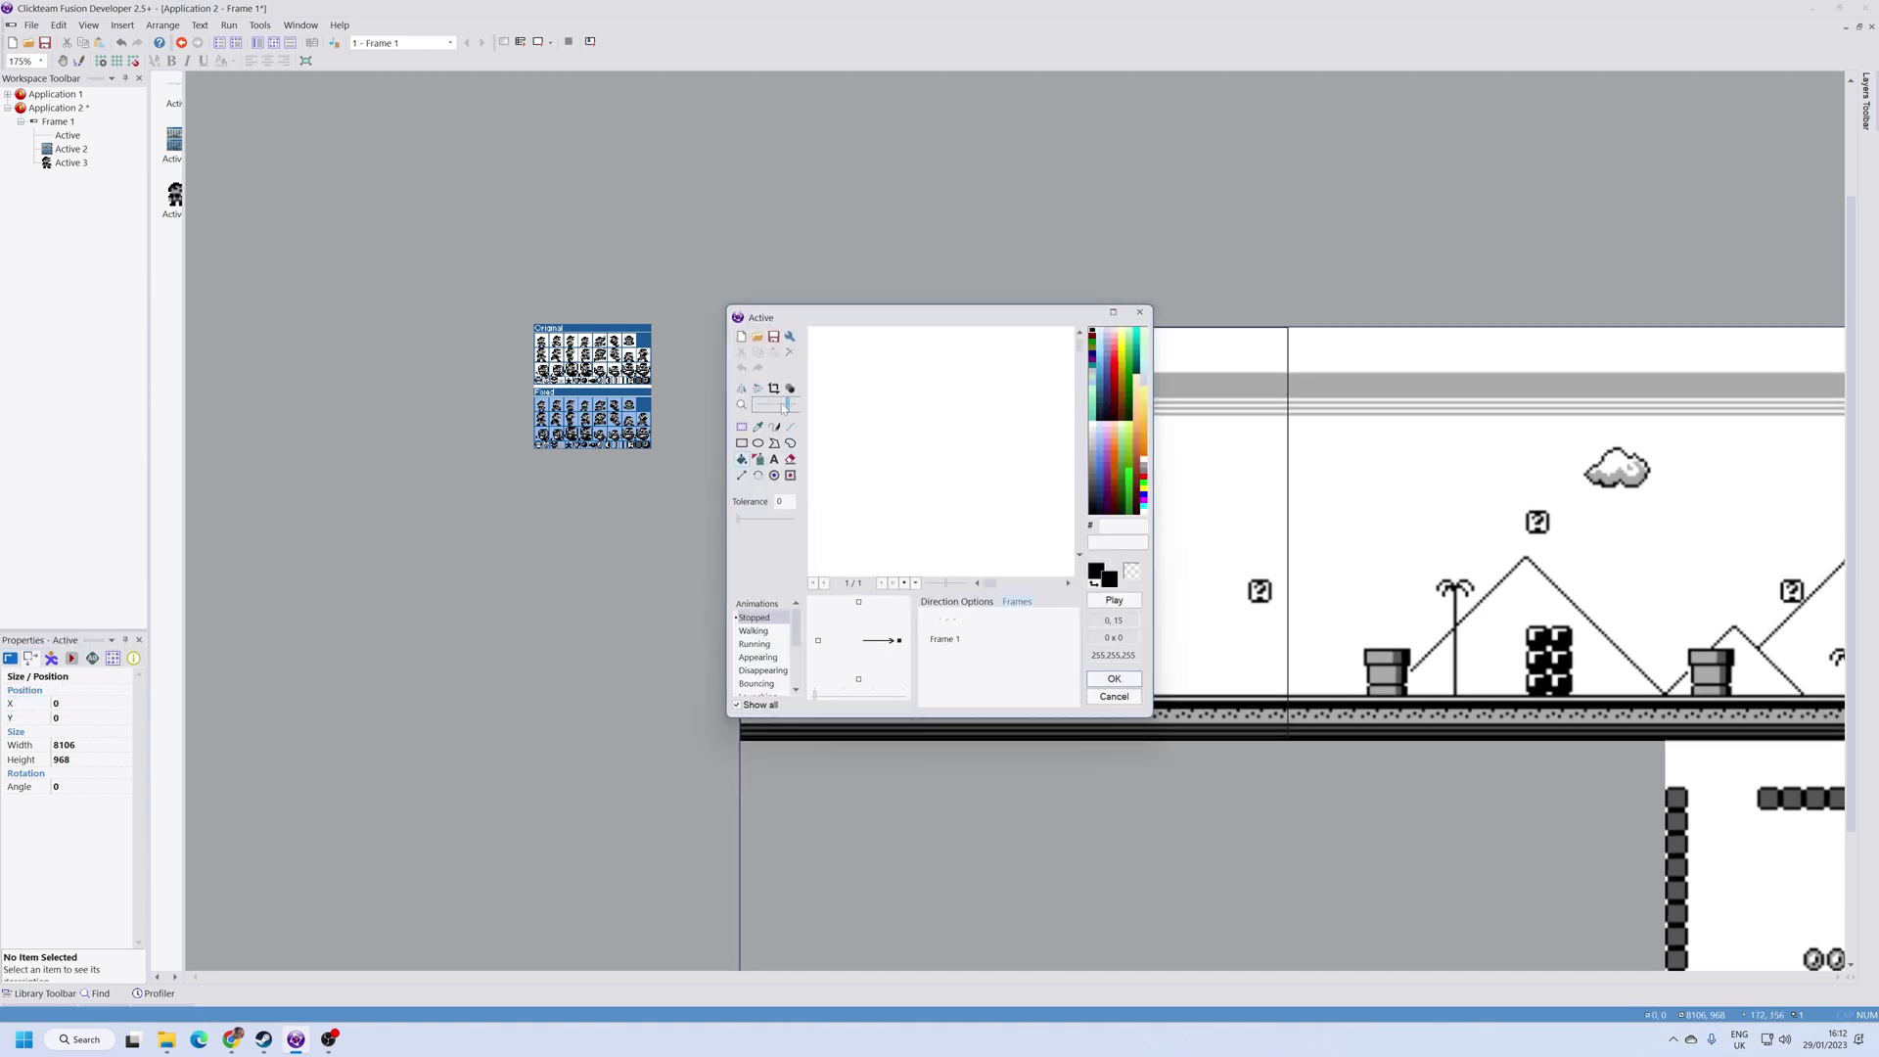
{"action": "left_click", "coordinate": [1133, 578]}
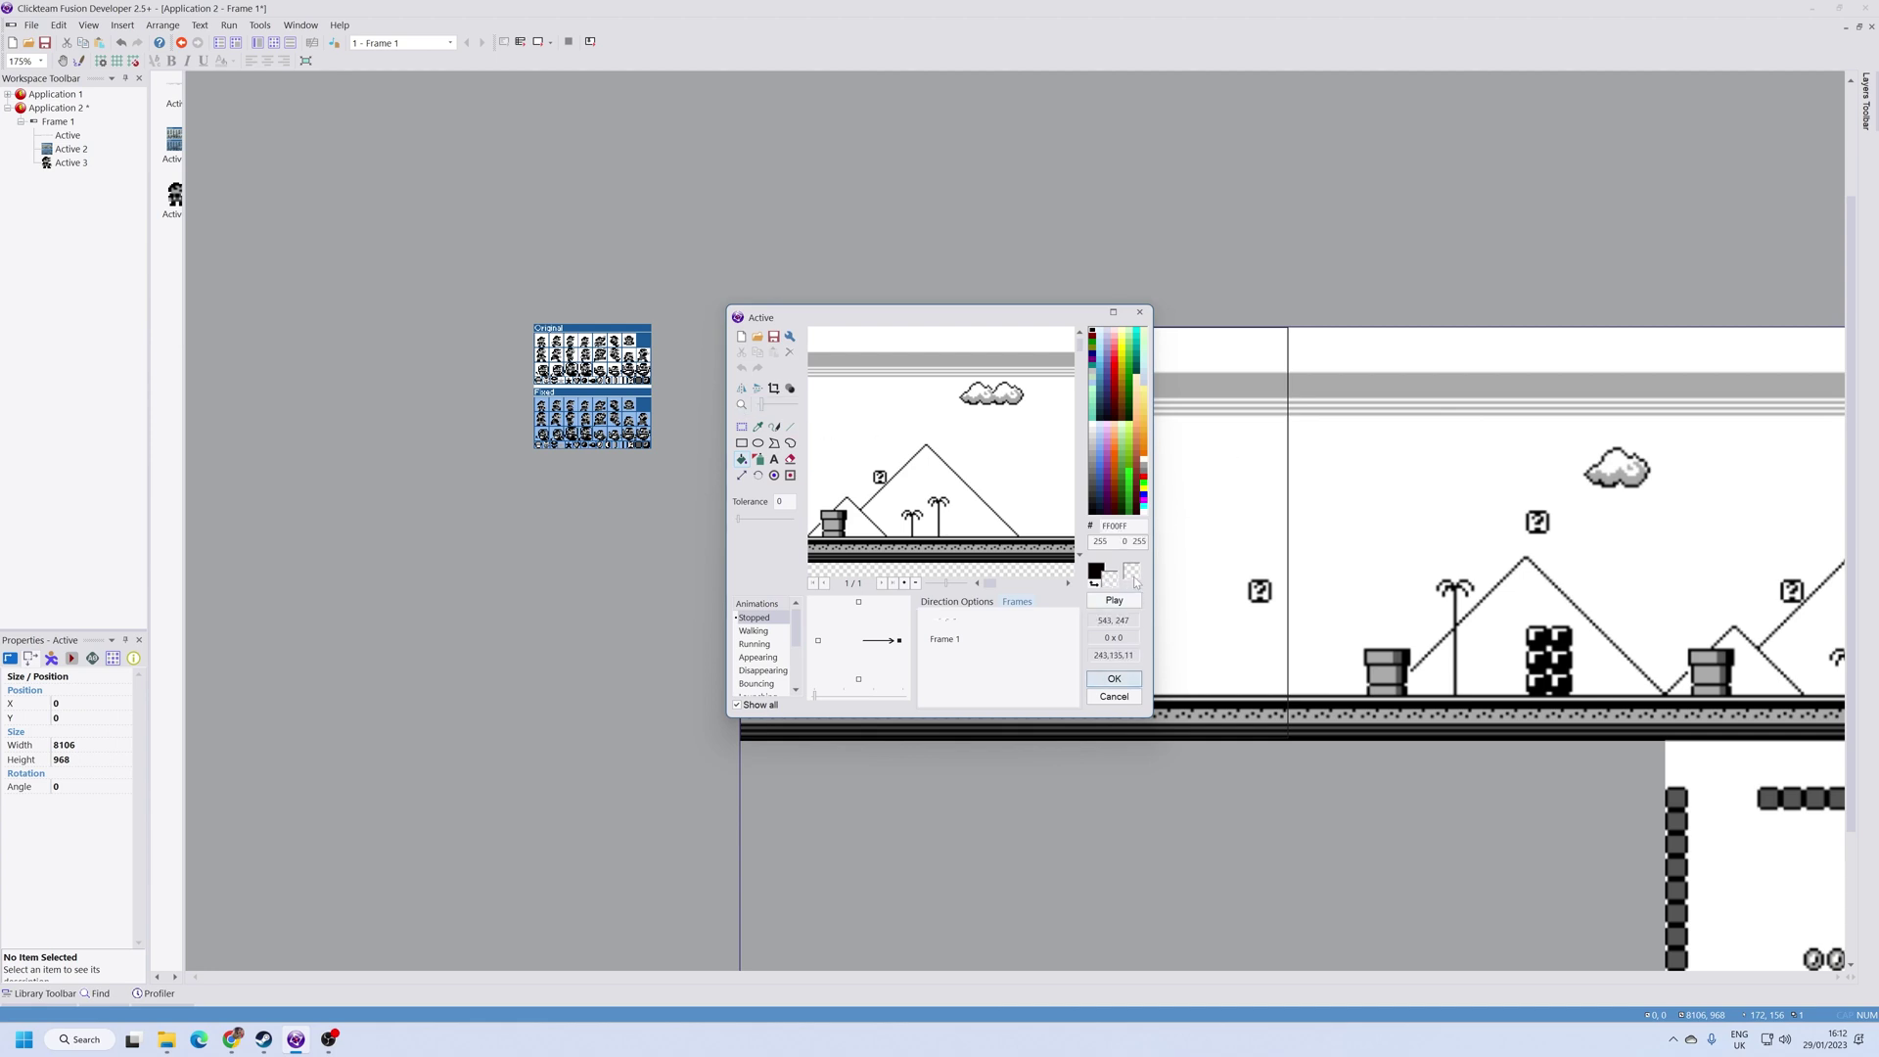
{"action": "left_click", "coordinate": [848, 435]}
{"action": "left_click", "coordinate": [910, 487]}
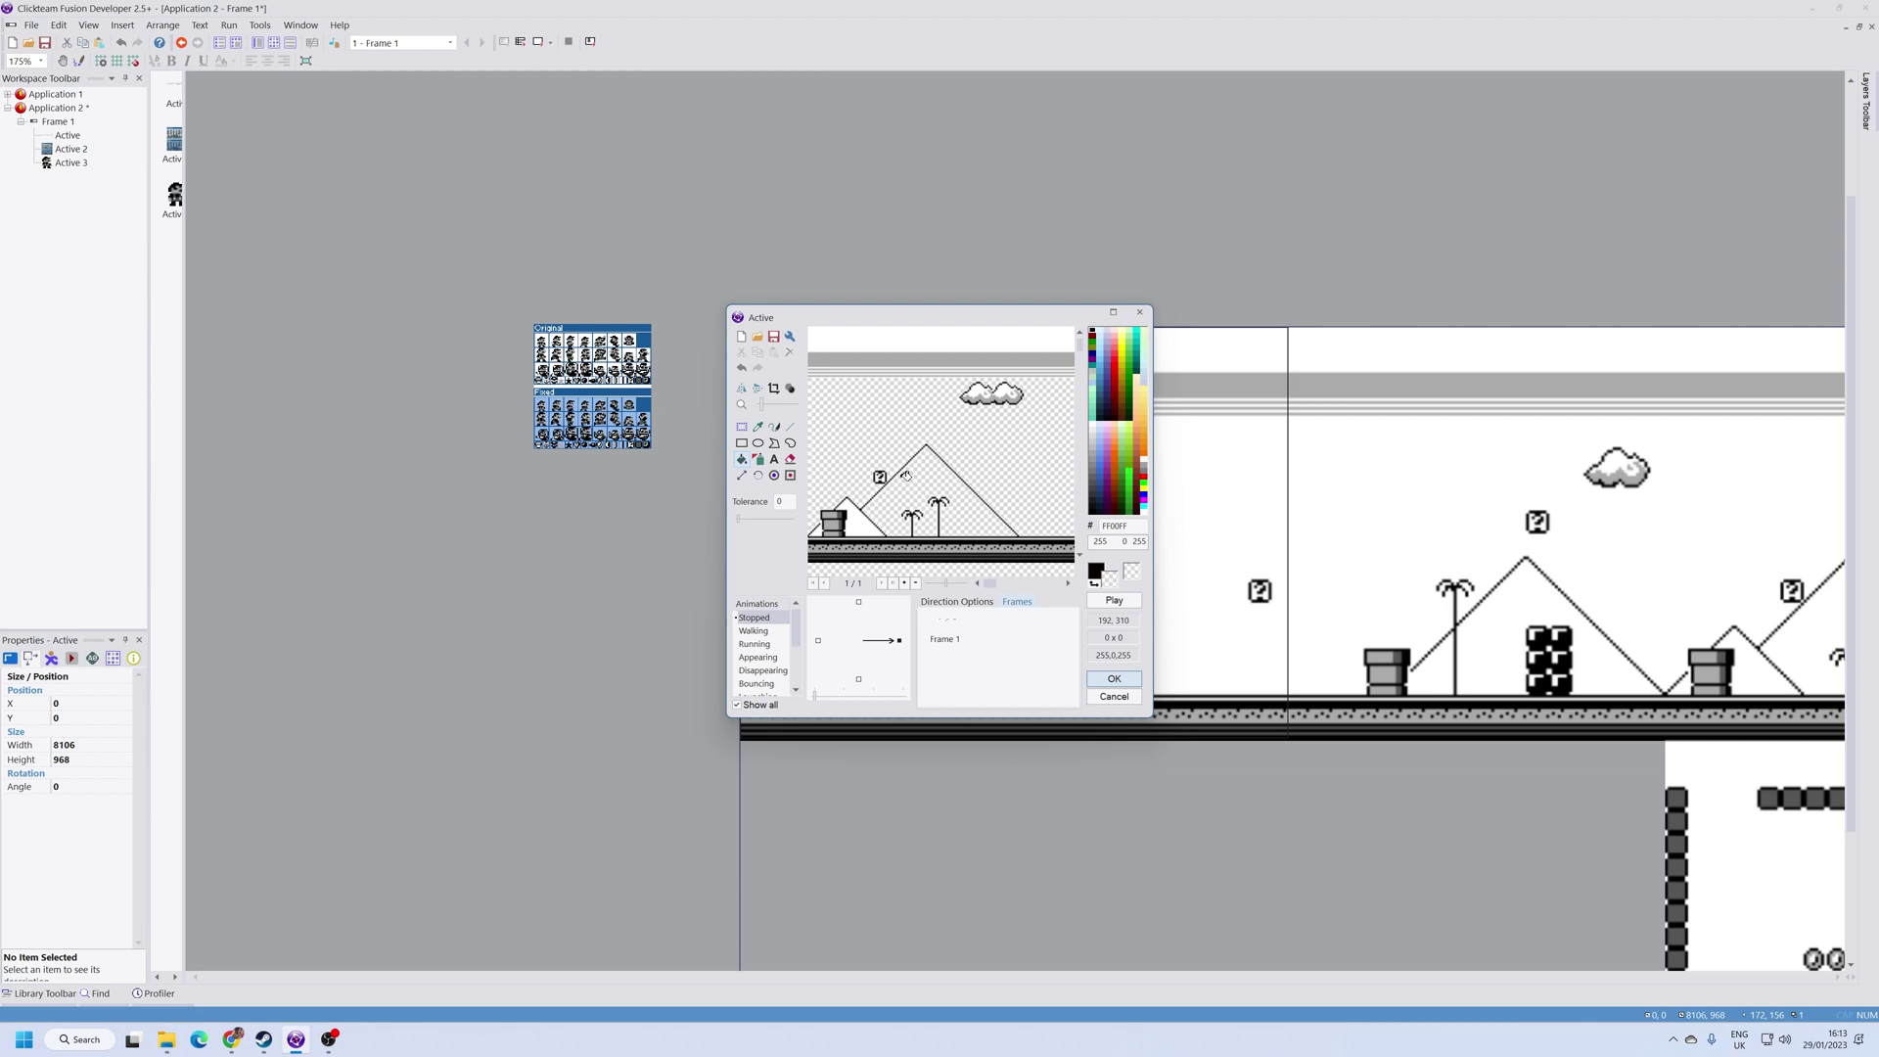
Step: Erase the remaining clouds, hills and palms with transparent filled rectangles and accept the image
{"action": "left_click", "coordinate": [741, 441]}
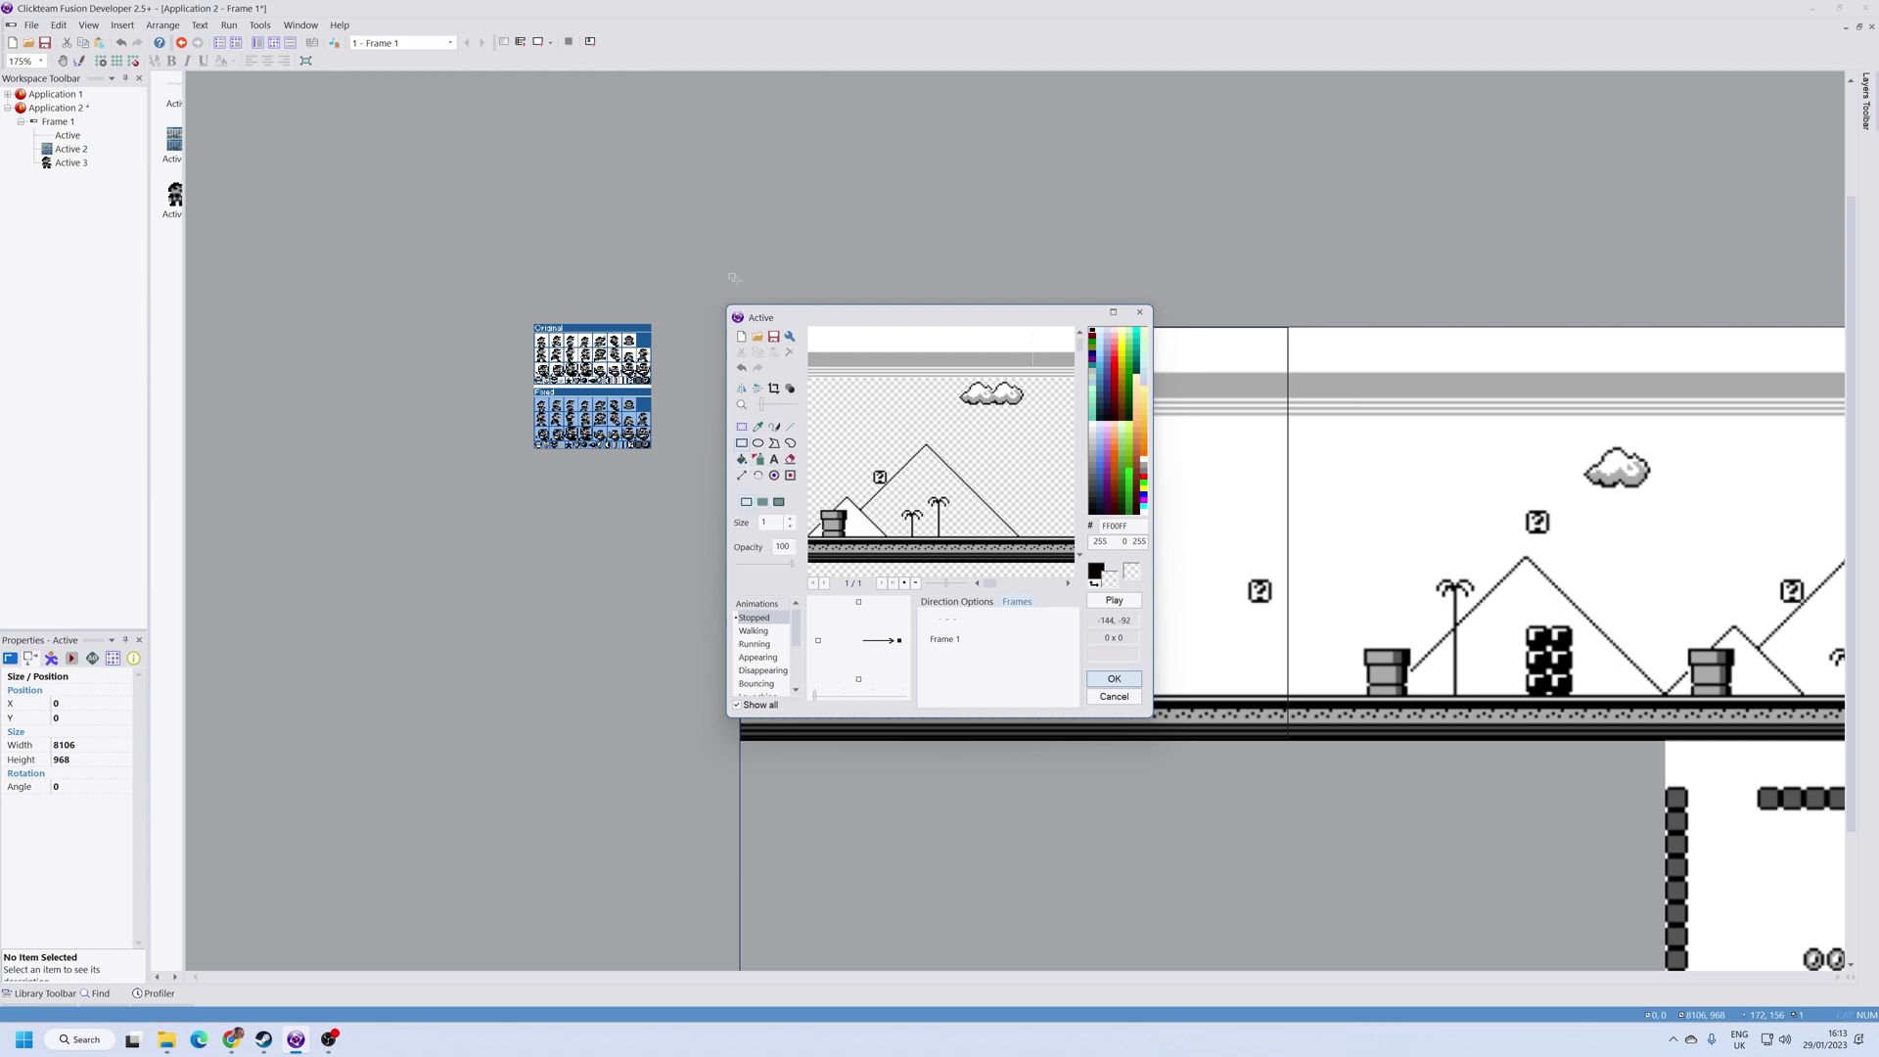
{"action": "left_click_drag", "start_coordinate": [908, 379], "coordinate": [1060, 409]}
{"action": "left_click_drag", "start_coordinate": [839, 440], "coordinate": [1022, 540]}
{"action": "left_click_drag", "start_coordinate": [998, 467], "coordinate": [1076, 538]}
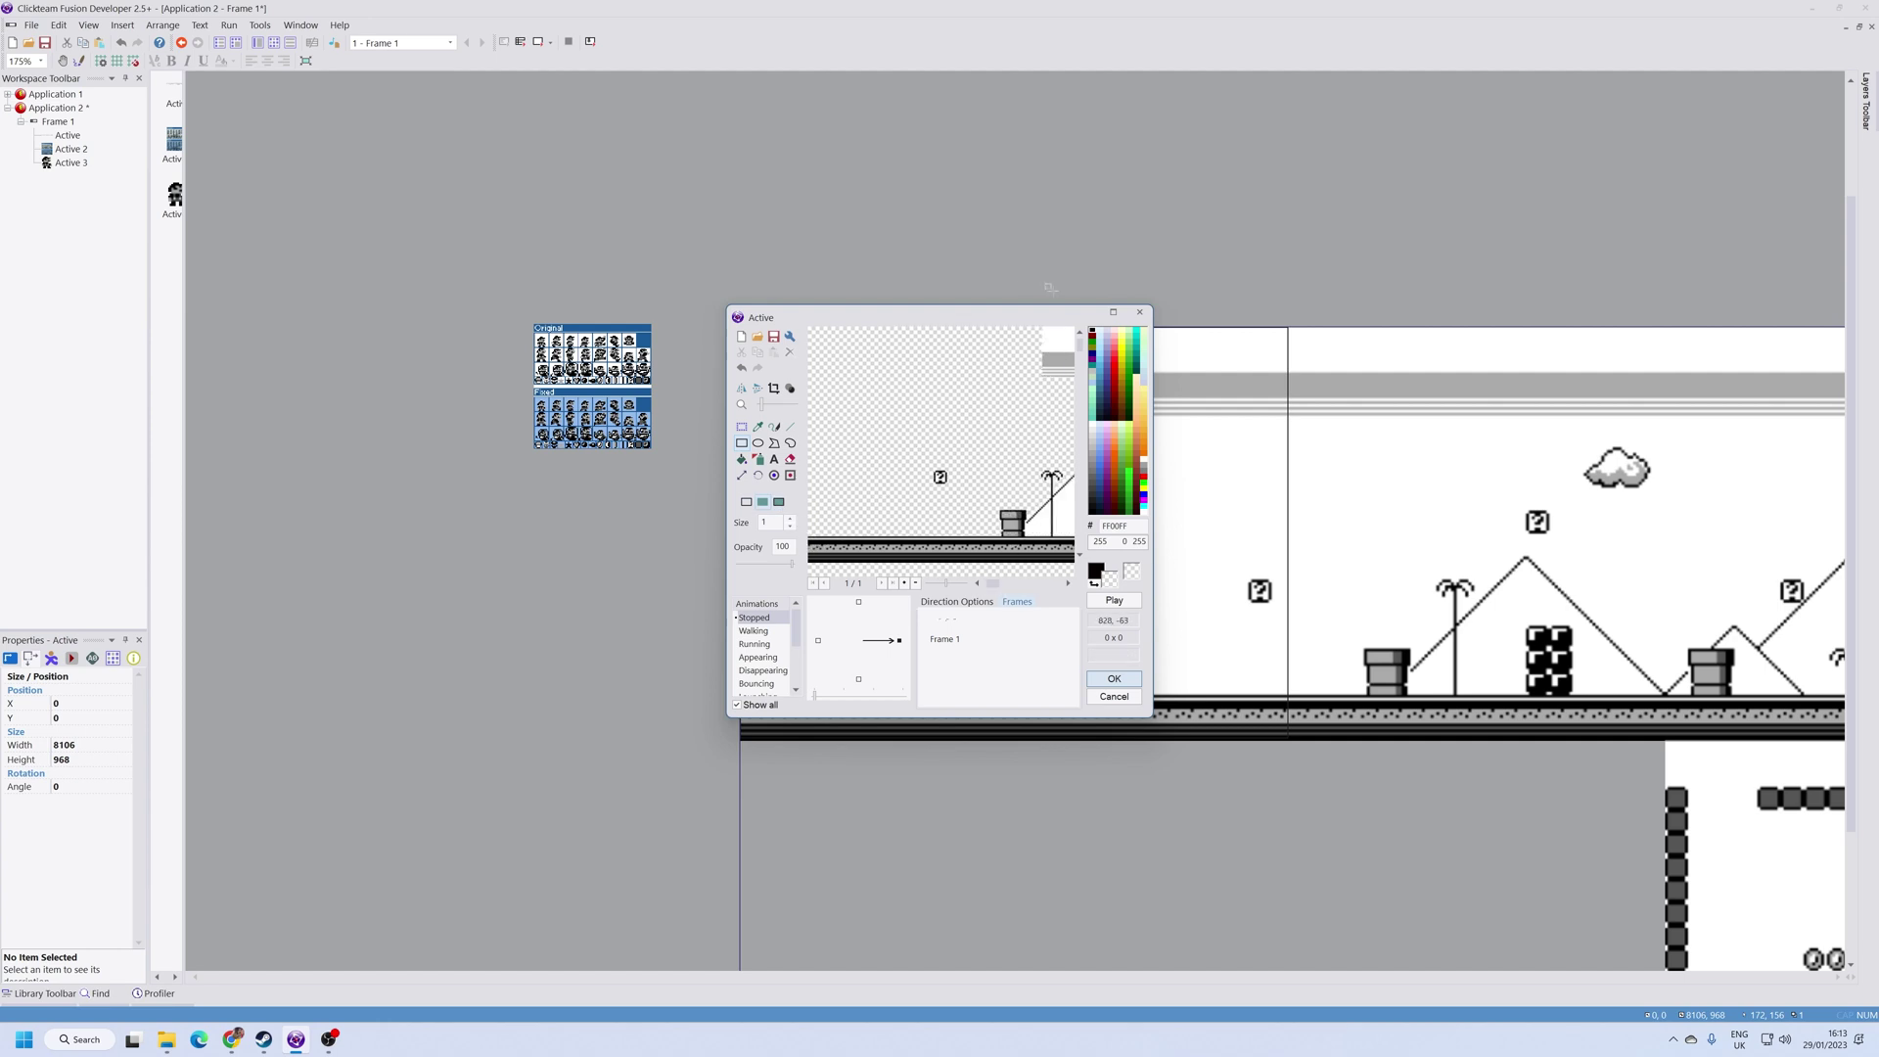
{"action": "left_click_drag", "start_coordinate": [1042, 327], "coordinate": [981, 560]}
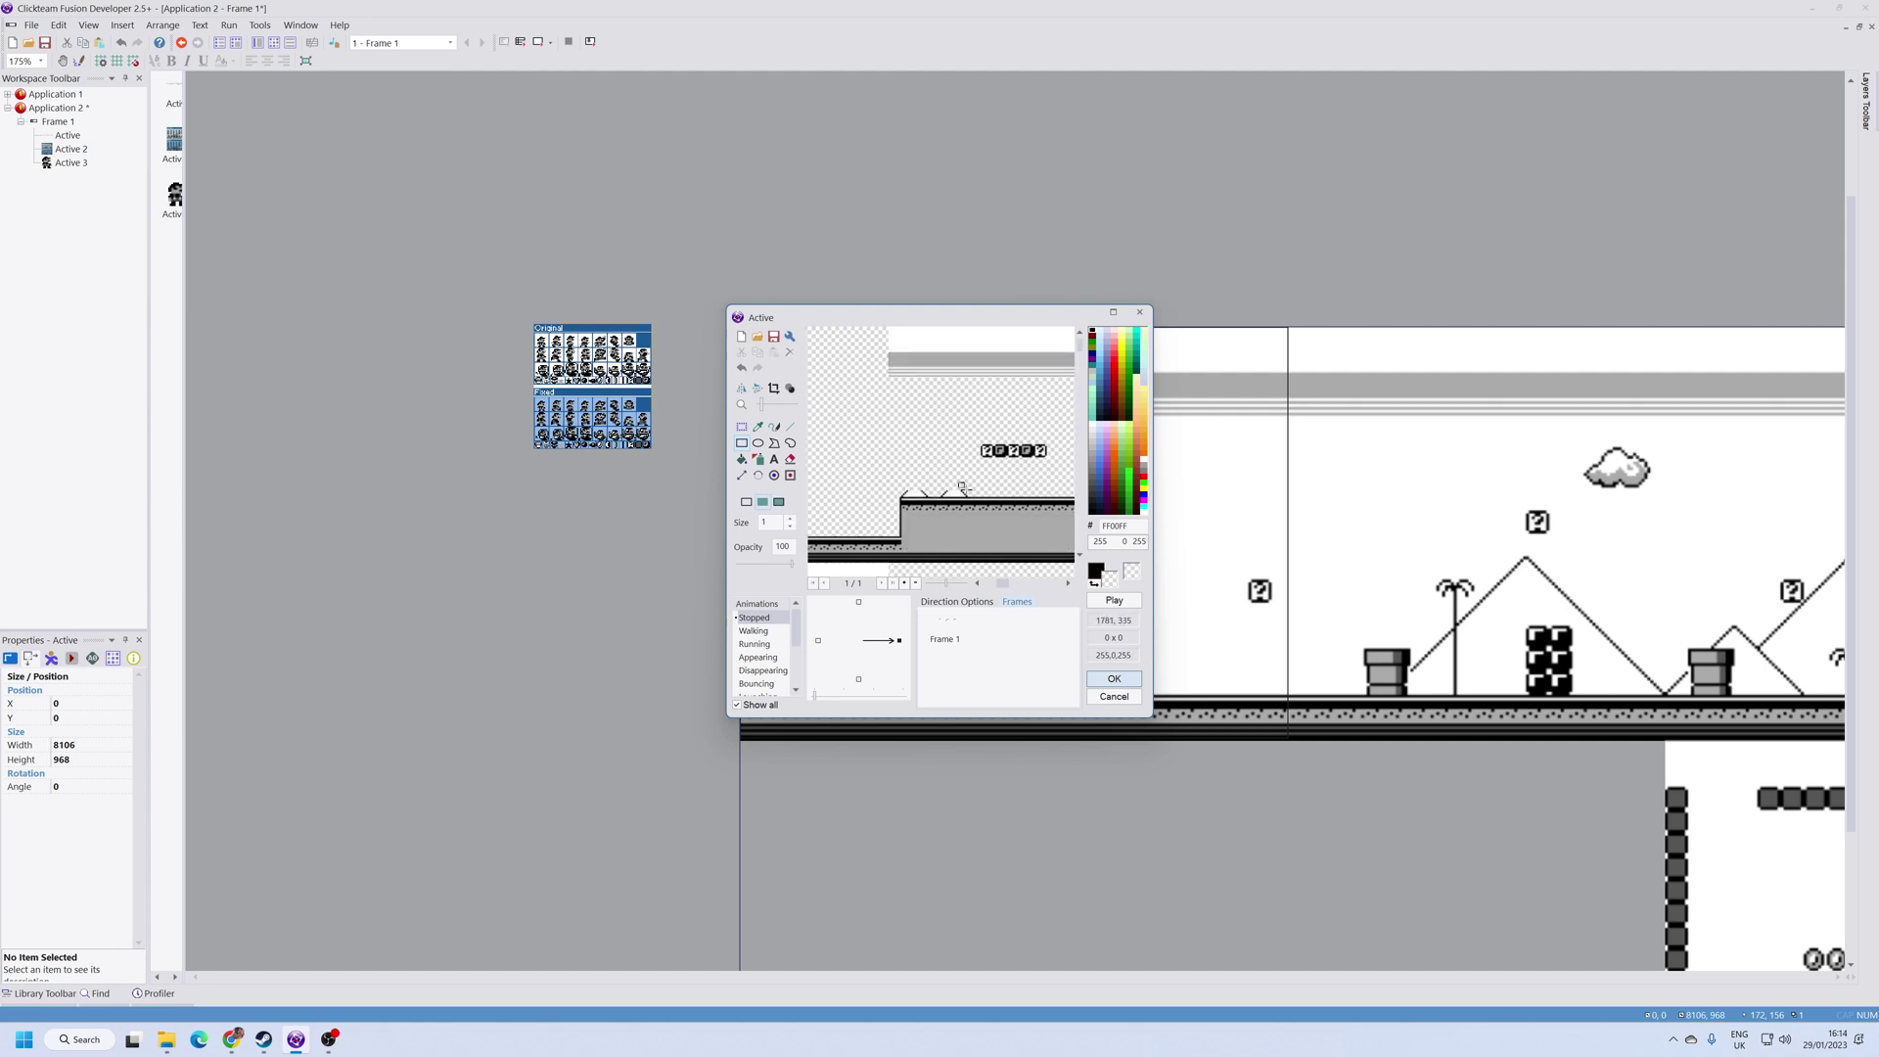
{"action": "scroll", "coordinate": [882, 485], "scroll_direction": "right", "scroll_amount": 3}
{"action": "scroll", "coordinate": [882, 484], "scroll_direction": "right", "scroll_amount": 2}
{"action": "scroll", "coordinate": [940, 515], "scroll_direction": "right", "scroll_amount": 2}
{"action": "scroll", "coordinate": [998, 559], "scroll_direction": "left", "scroll_amount": 2}
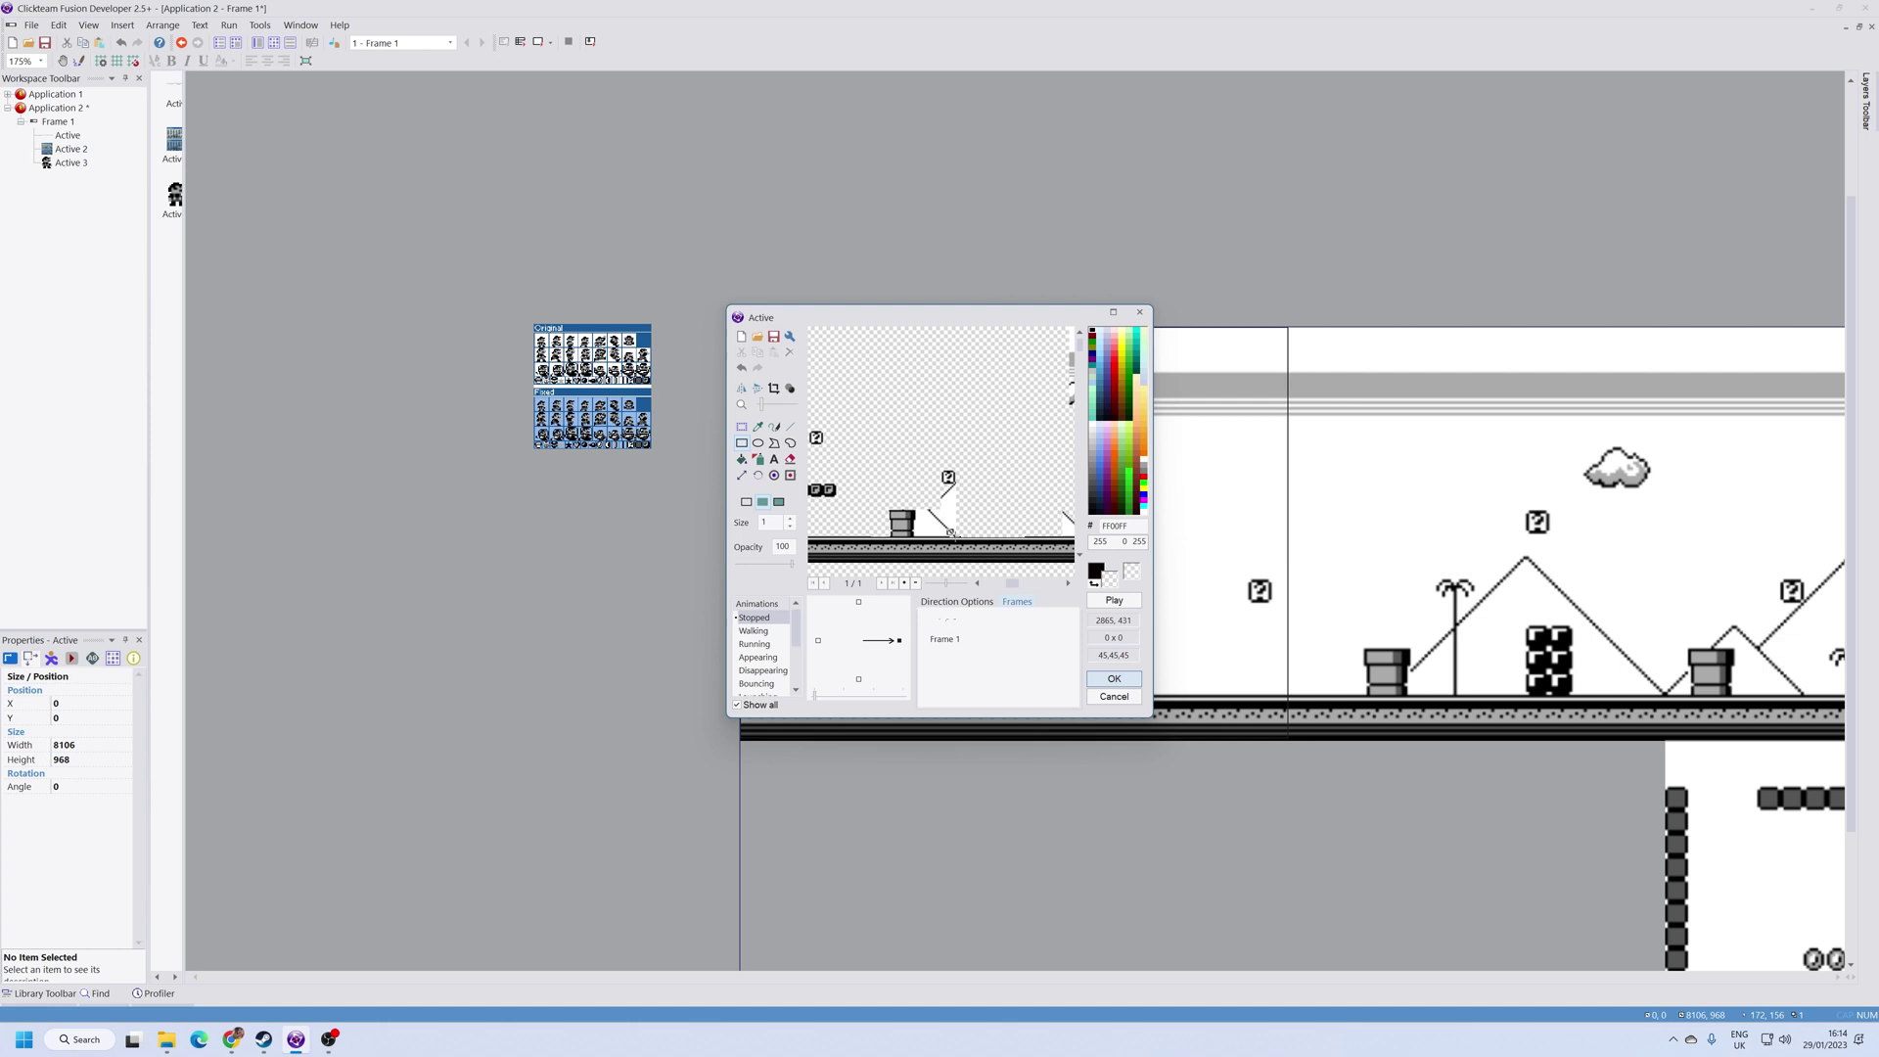
{"action": "scroll", "coordinate": [939, 471], "scroll_direction": "up", "scroll_amount": 2}
{"action": "scroll", "coordinate": [940, 471], "scroll_direction": "right", "scroll_amount": 2}
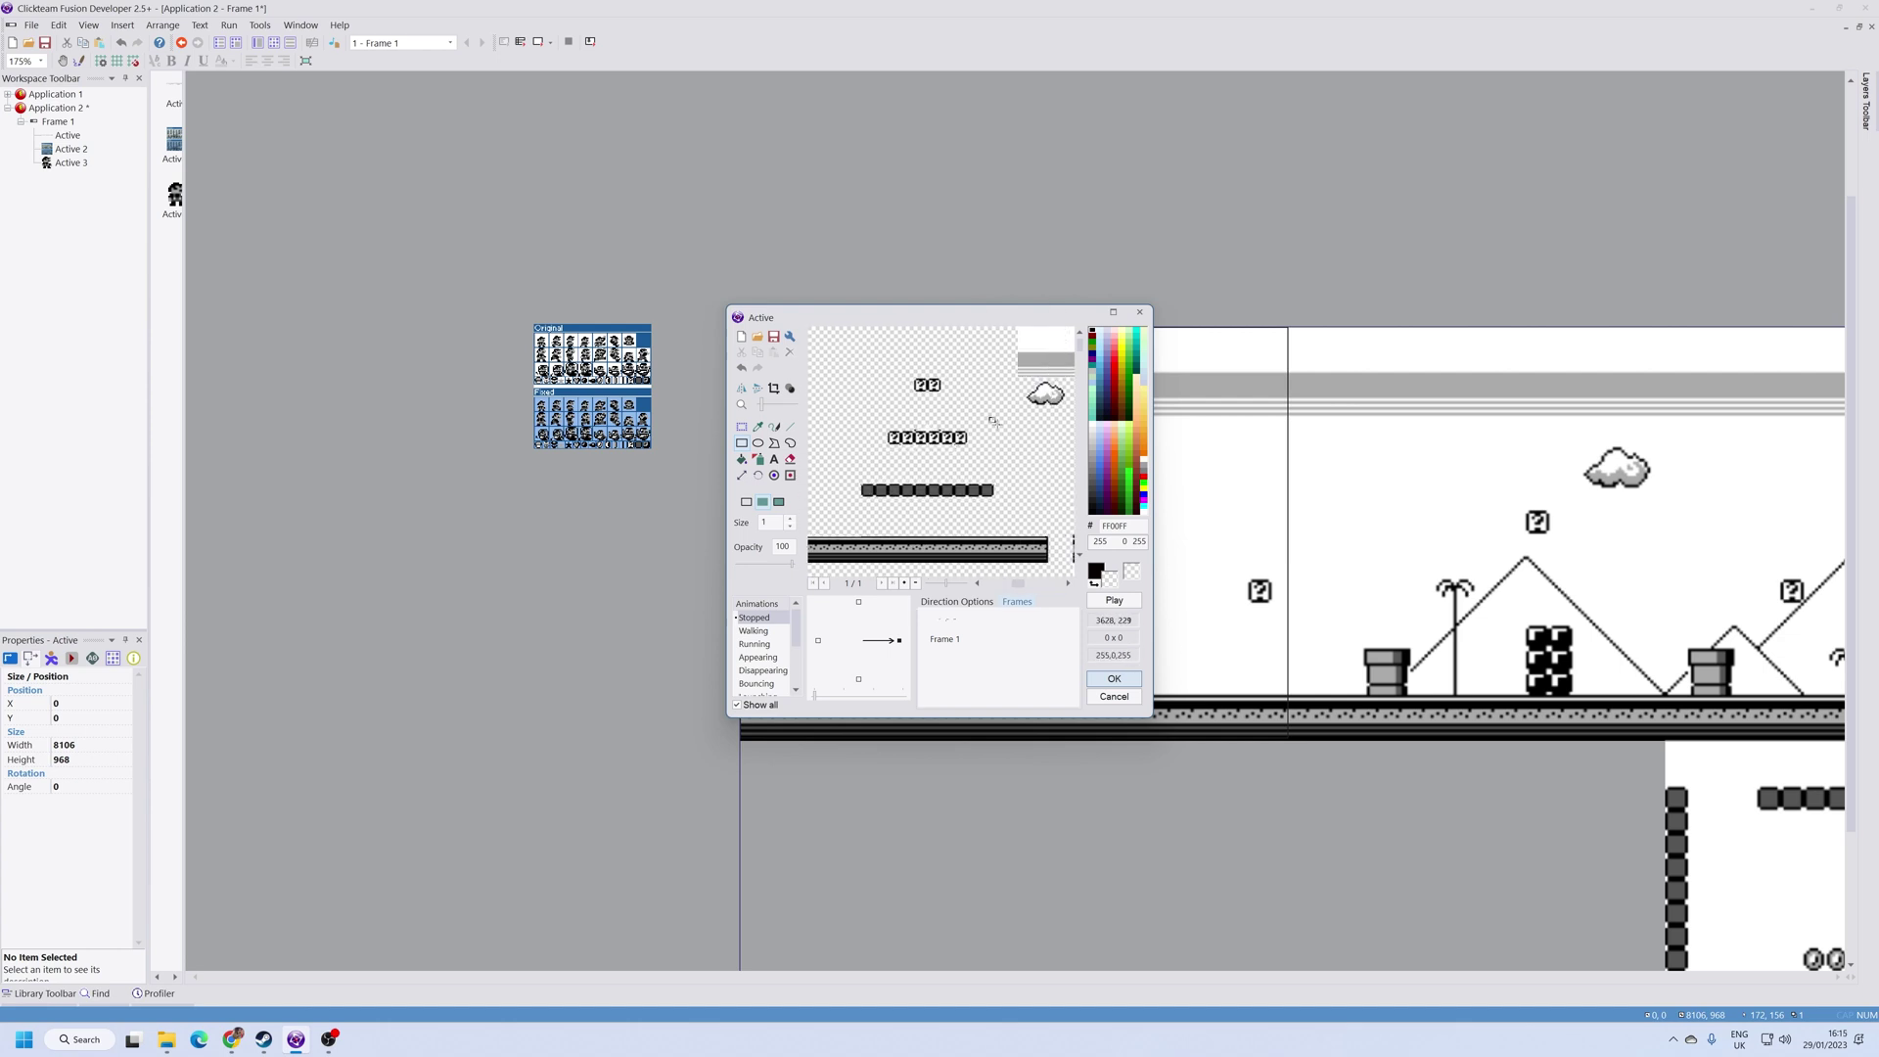
{"action": "scroll", "coordinate": [940, 470], "scroll_direction": "right", "scroll_amount": 2}
{"action": "scroll", "coordinate": [940, 440], "scroll_direction": "right", "scroll_amount": 2}
{"action": "scroll", "coordinate": [964, 365], "scroll_direction": "right", "scroll_amount": 2}
{"action": "scroll", "coordinate": [910, 471], "scroll_direction": "right", "scroll_amount": 2}
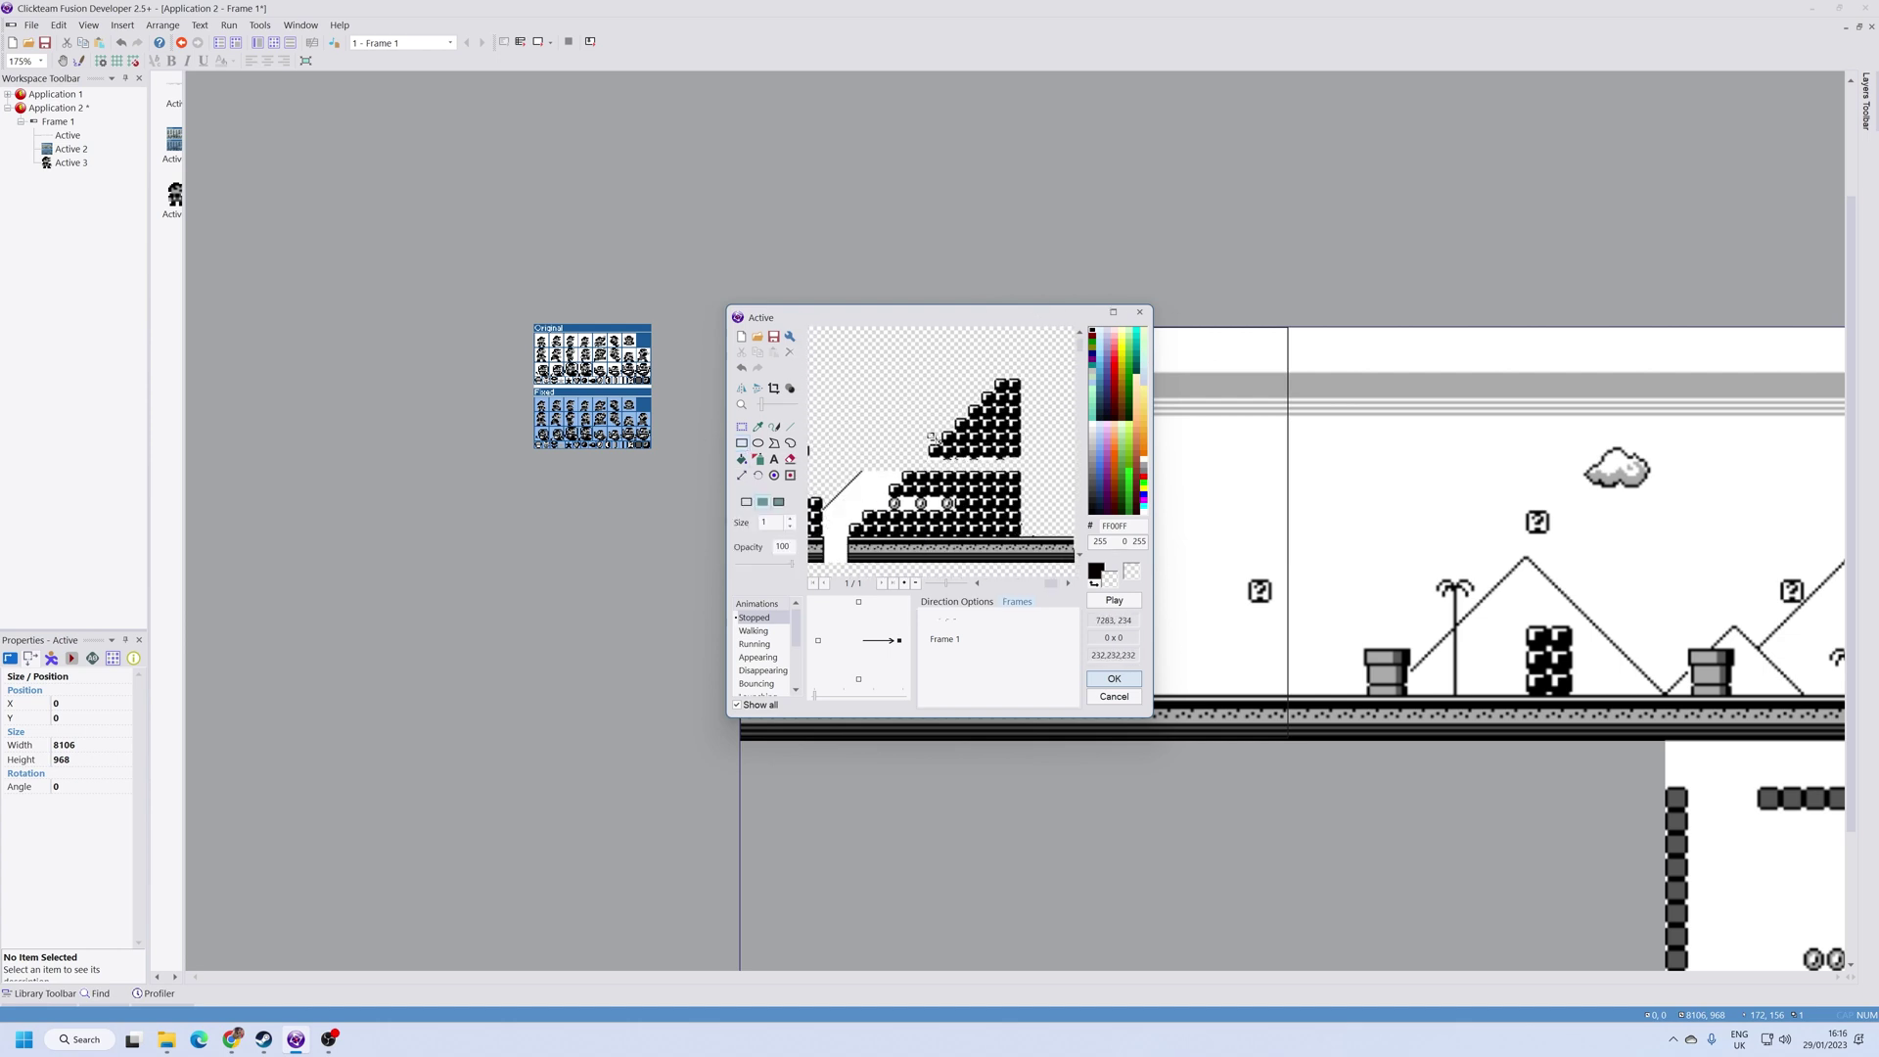
{"action": "scroll", "coordinate": [852, 543], "scroll_direction": "left", "scroll_amount": 2}
{"action": "scroll", "coordinate": [866, 529], "scroll_direction": "left", "scroll_amount": 2}
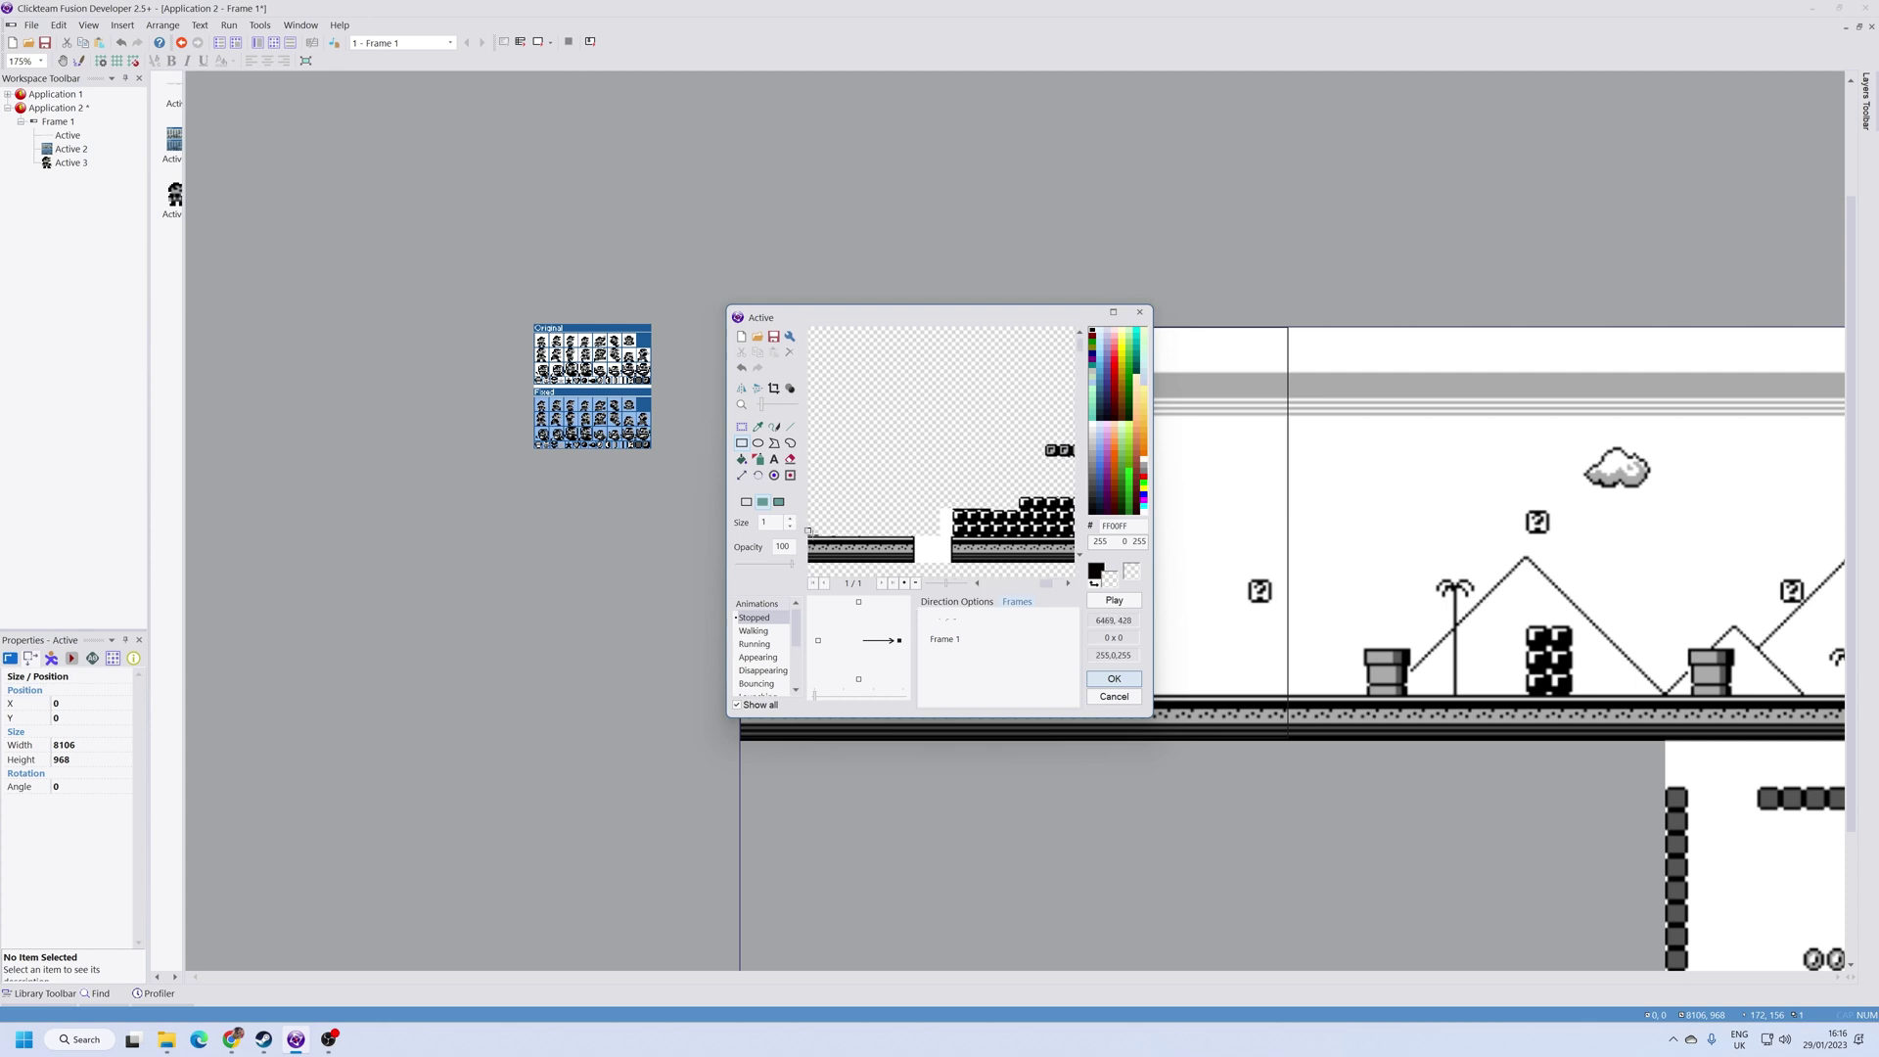
{"action": "scroll", "coordinate": [890, 502], "scroll_direction": "left", "scroll_amount": 2}
{"action": "scroll", "coordinate": [896, 492], "scroll_direction": "left", "scroll_amount": 2}
{"action": "scroll", "coordinate": [917, 463], "scroll_direction": "left", "scroll_amount": 2}
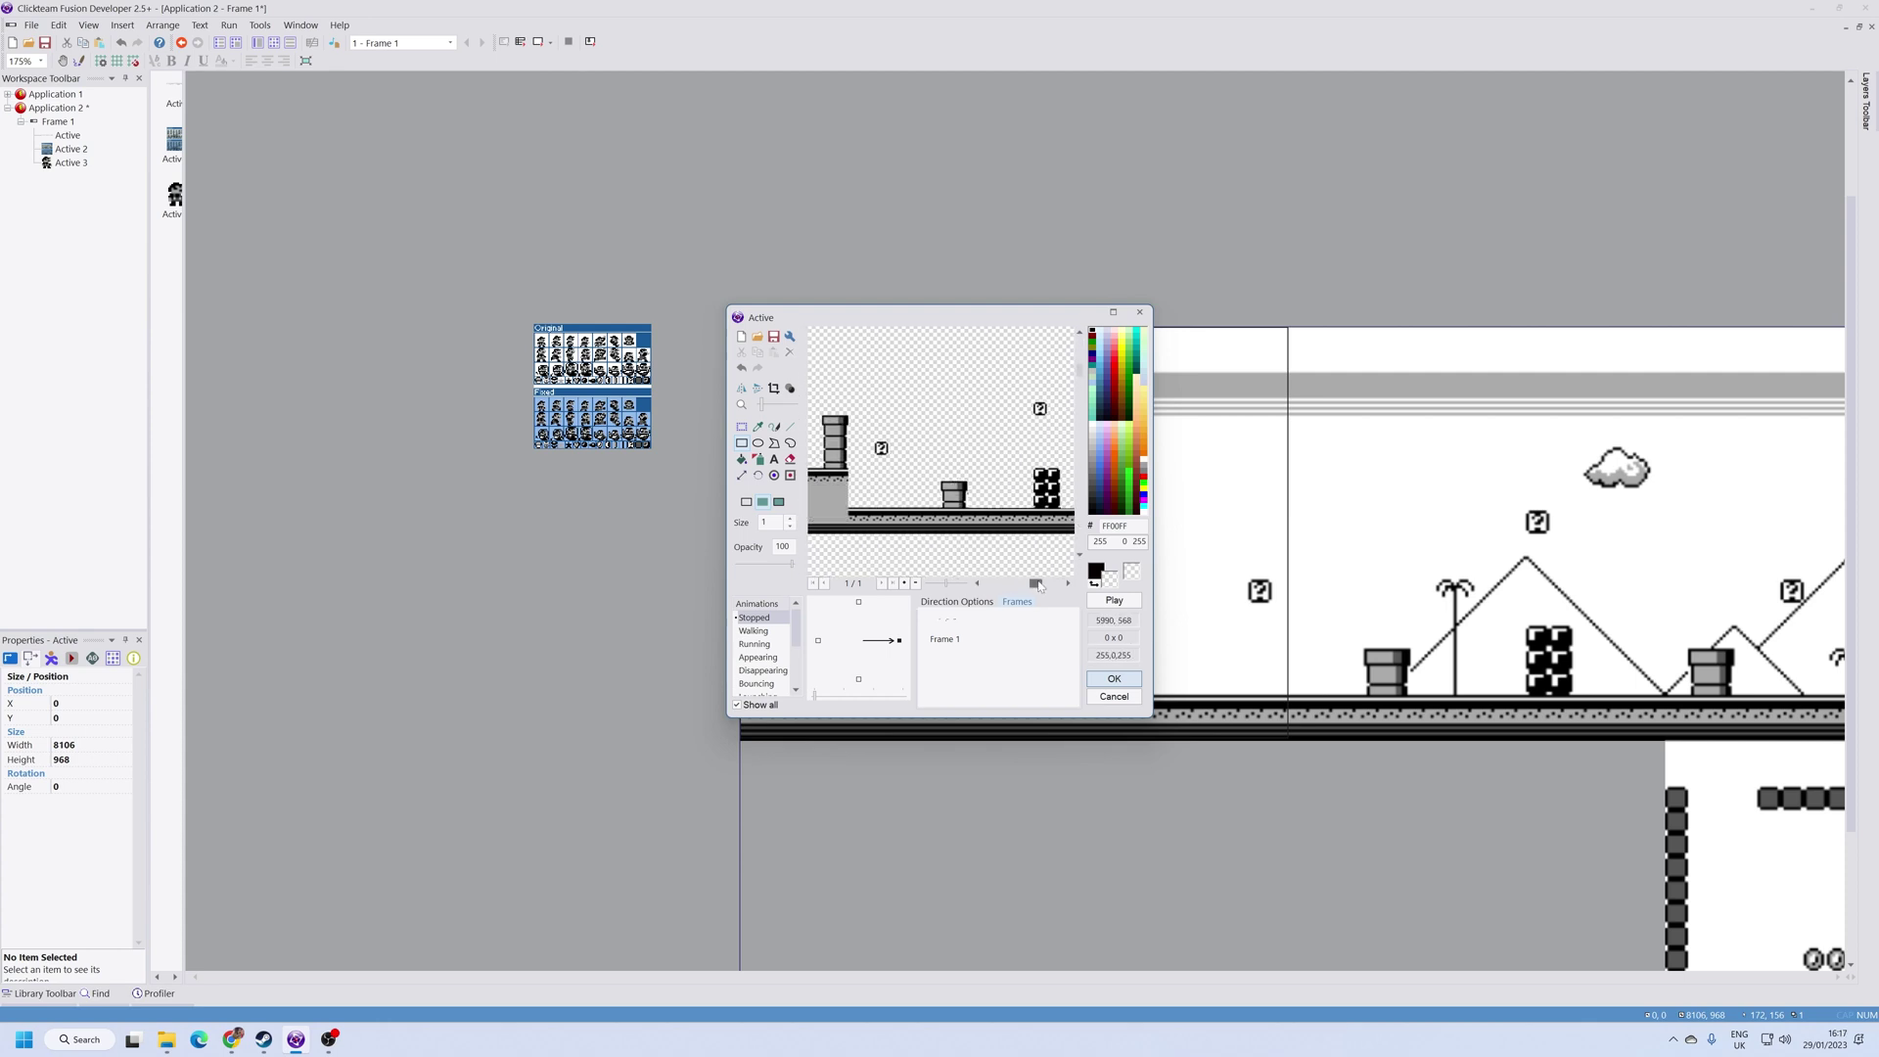
{"action": "scroll", "coordinate": [939, 444], "scroll_direction": "left", "scroll_amount": 2}
{"action": "scroll", "coordinate": [941, 441], "scroll_direction": "left", "scroll_amount": 2}
{"action": "scroll", "coordinate": [942, 470], "scroll_direction": "left", "scroll_amount": 2}
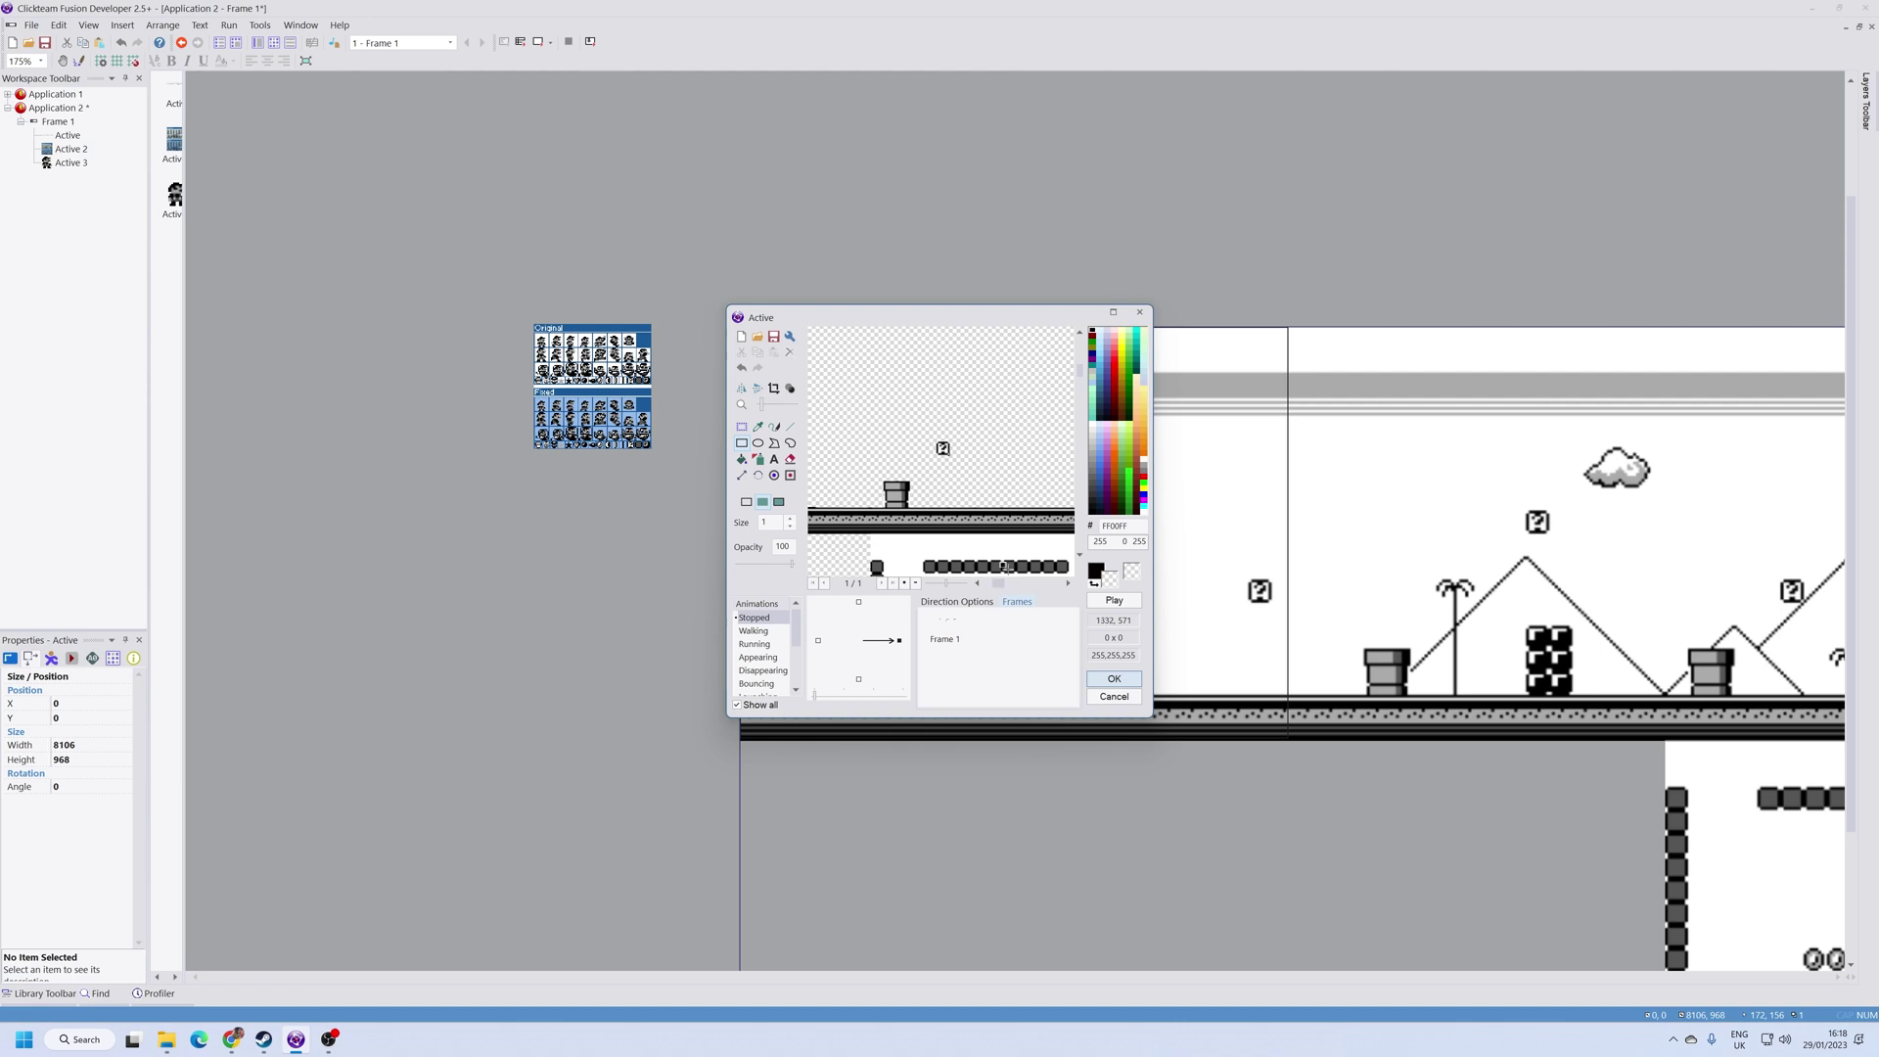
{"action": "left_click", "coordinate": [1111, 678]}
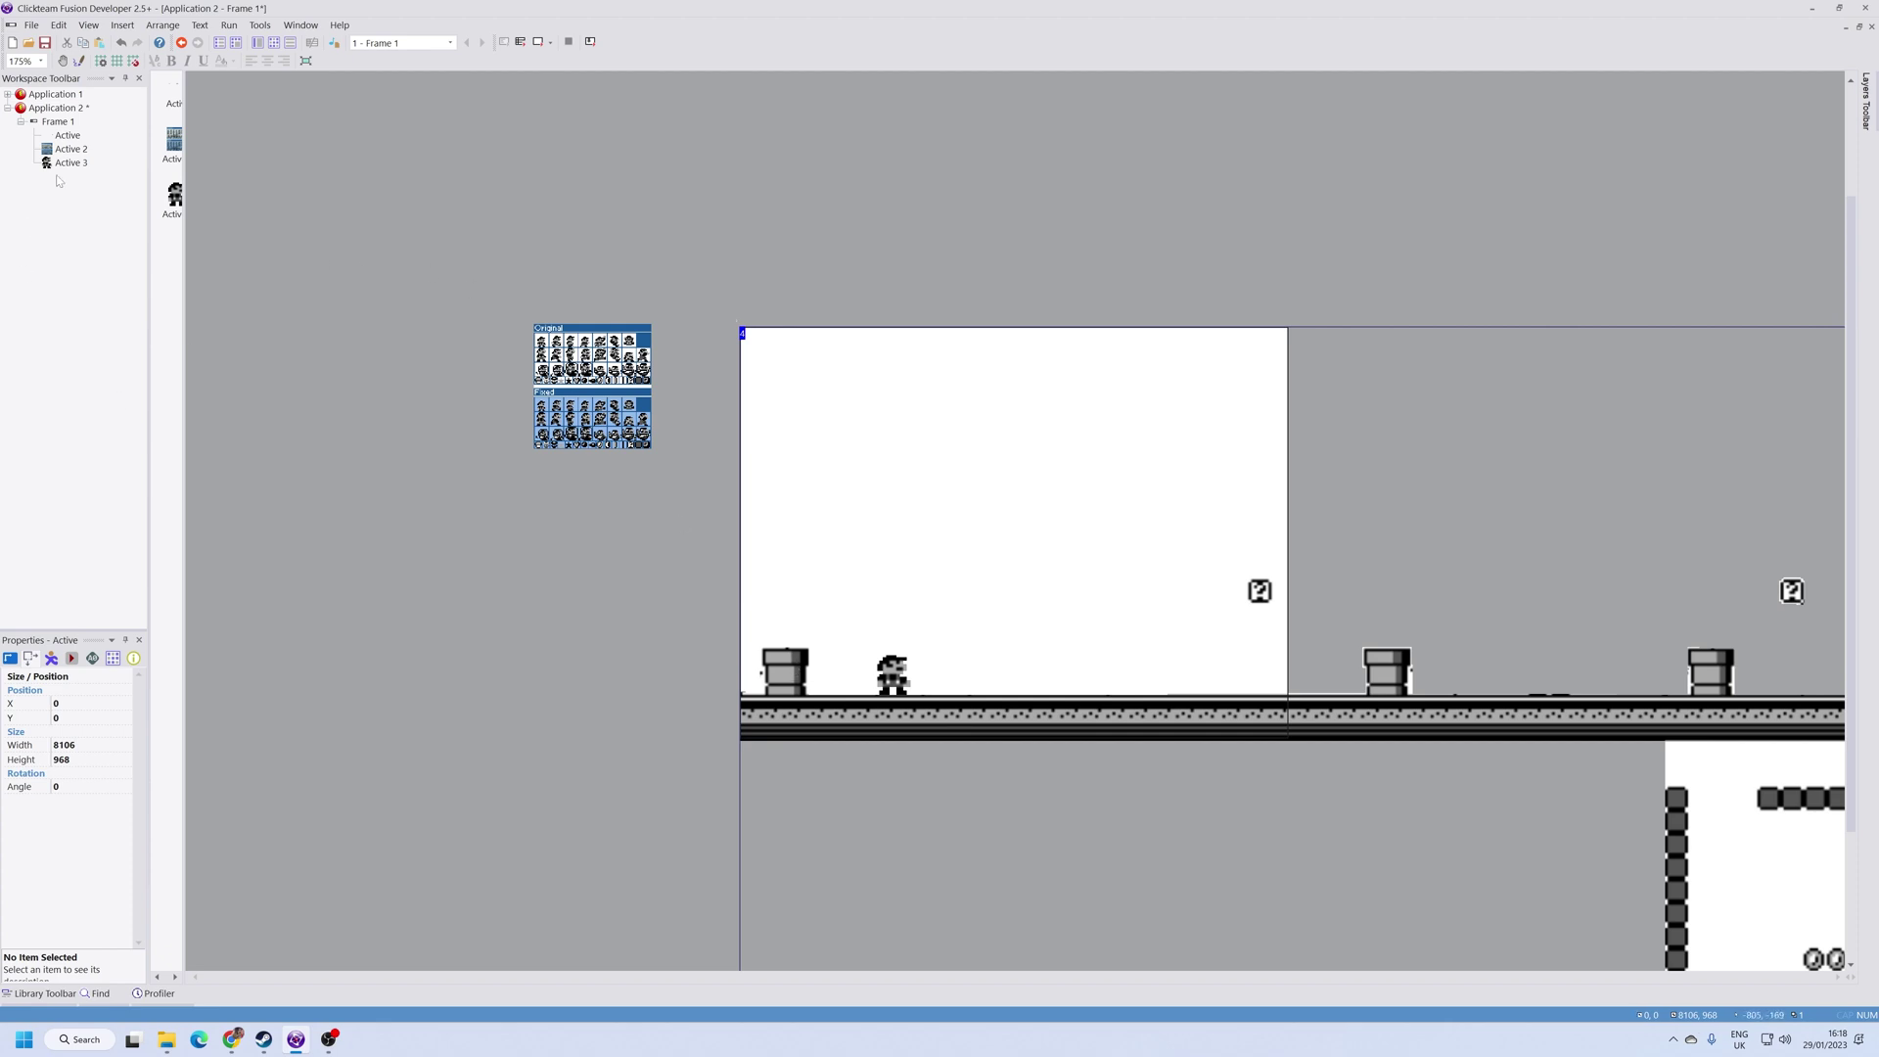
Step: Inspect the Active and Active 2 images in the editor without changing them
{"action": "left_click", "coordinate": [71, 149]}
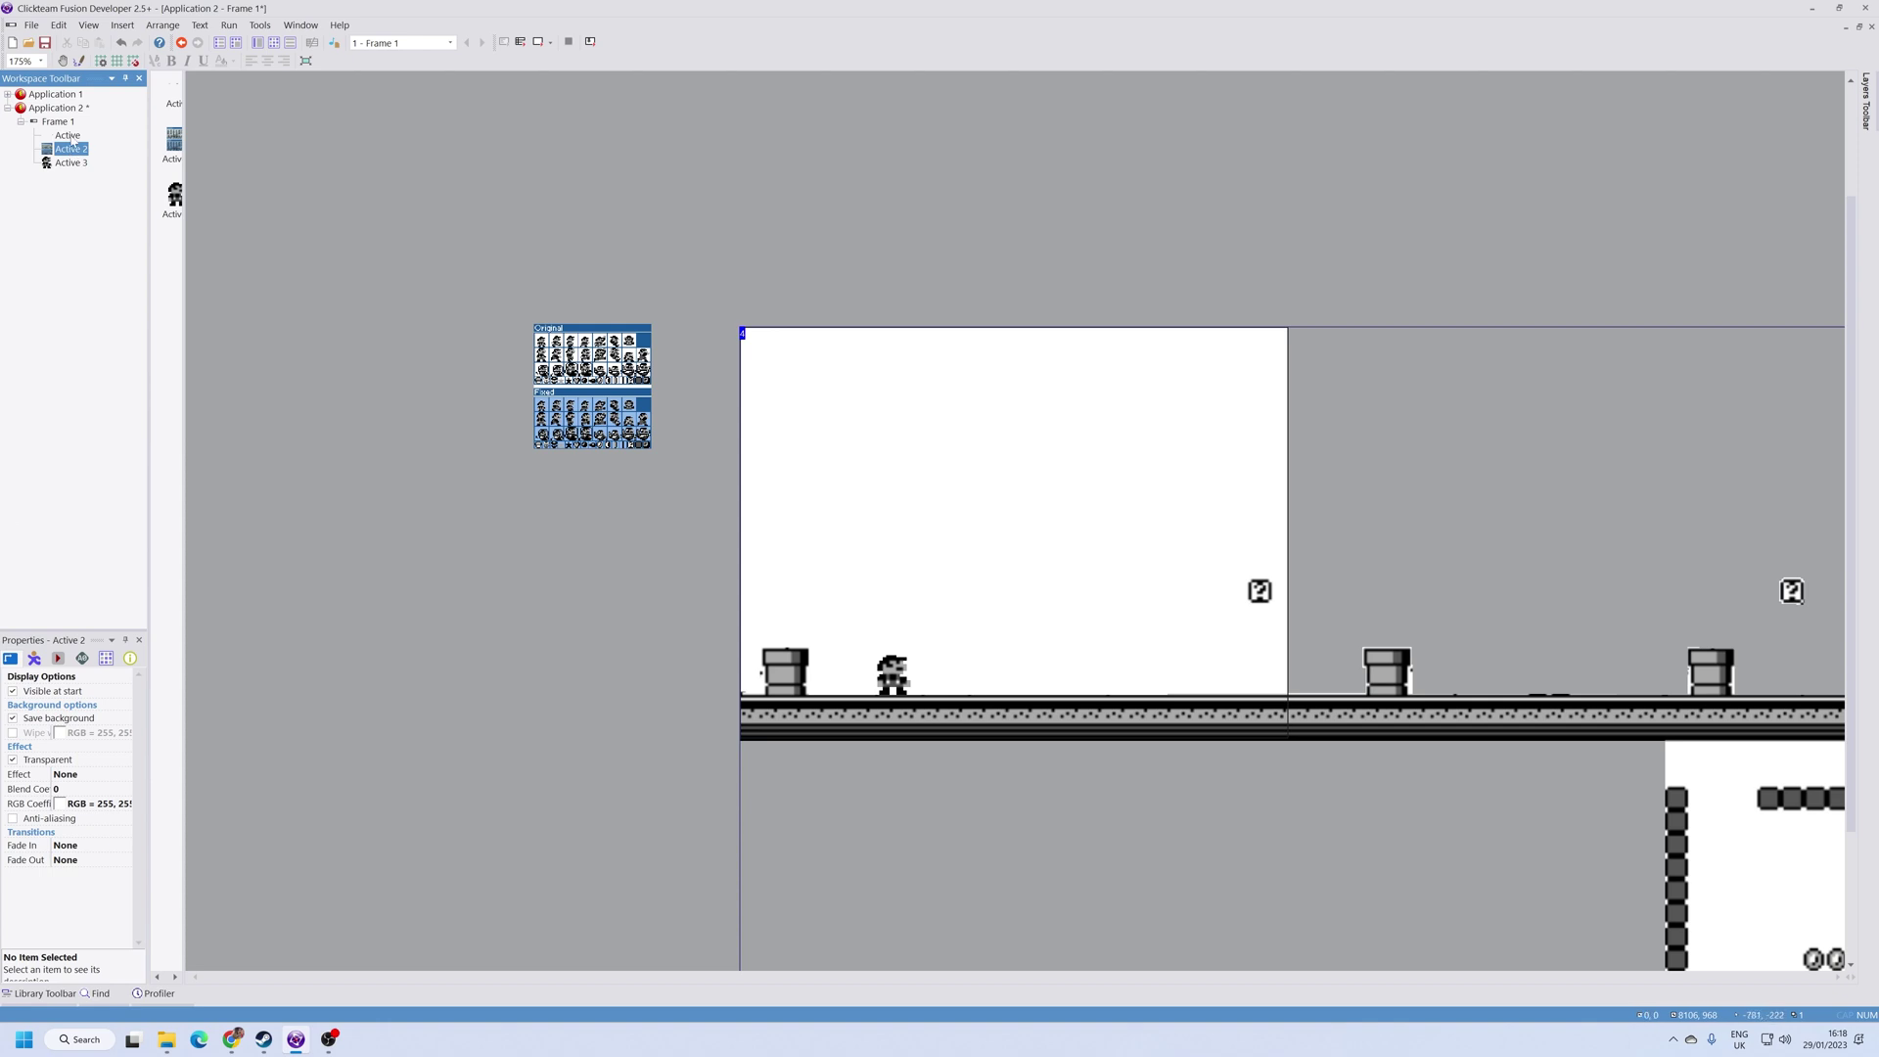
{"action": "double_click", "coordinate": [67, 134]}
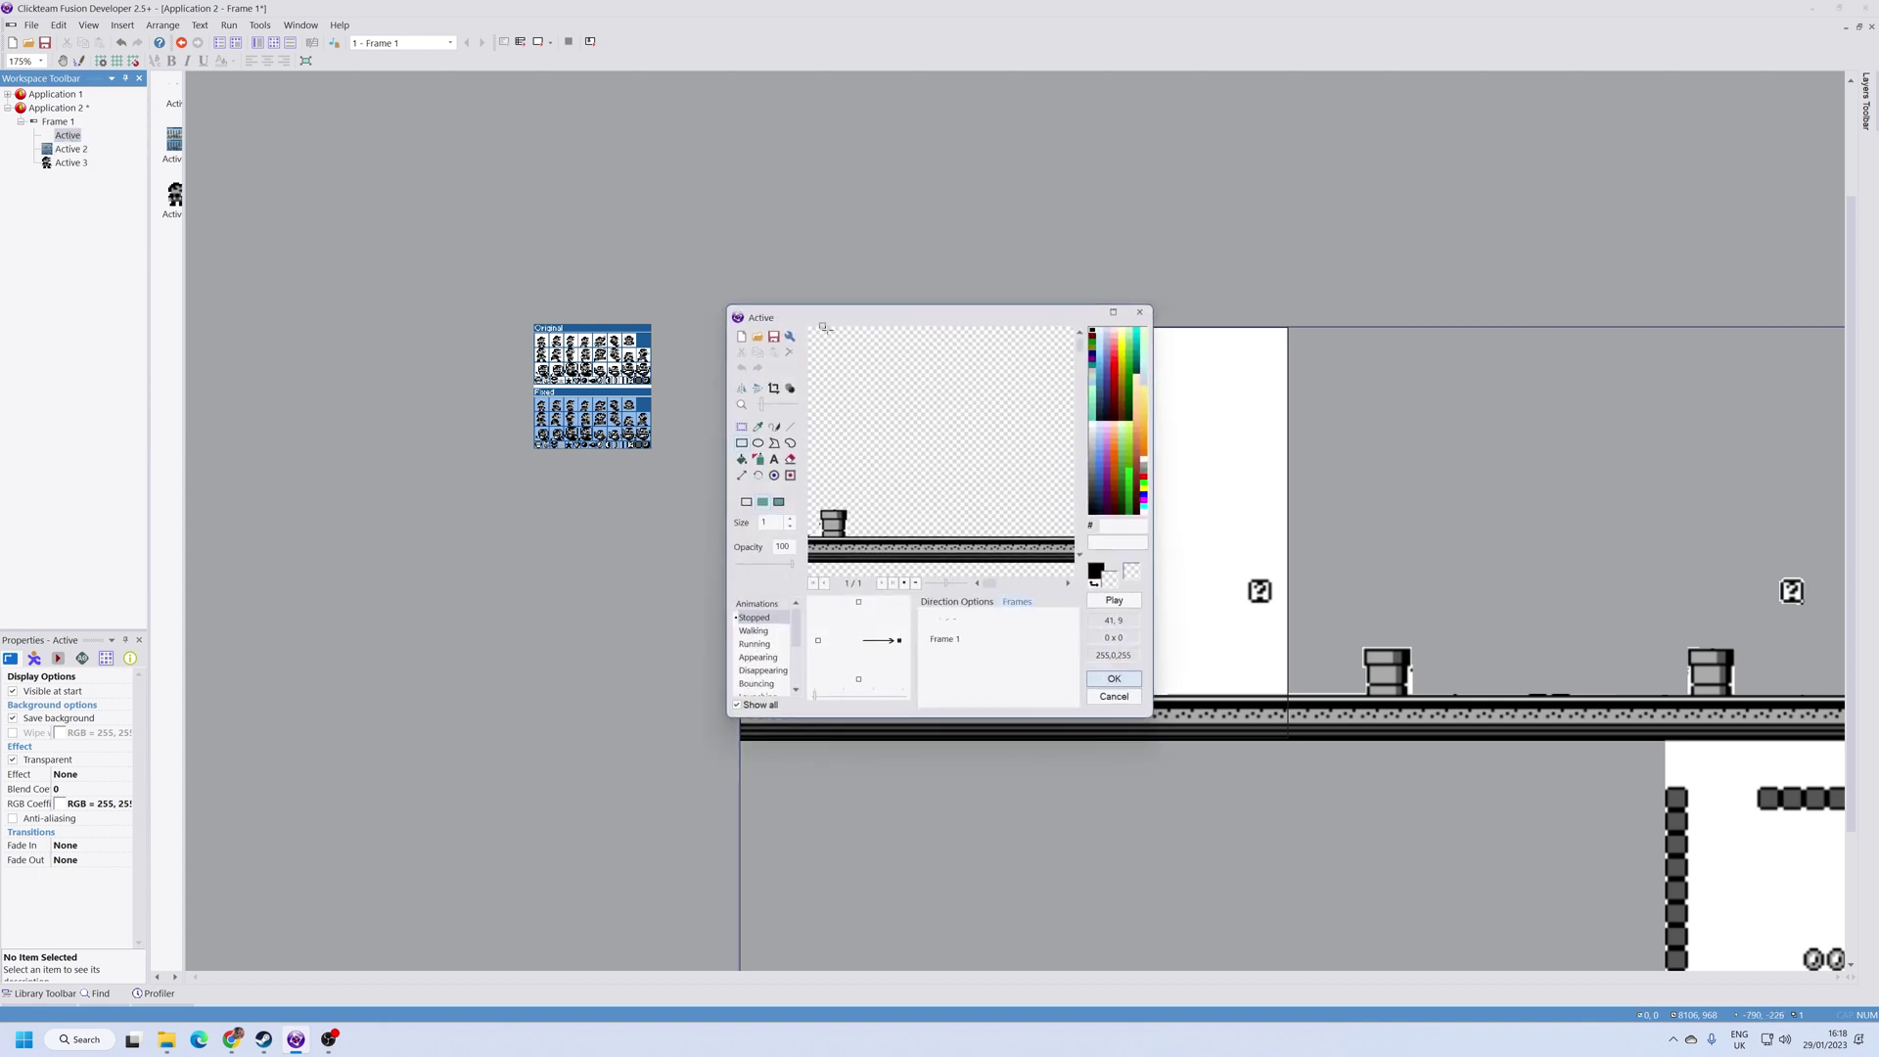
{"action": "left_click", "coordinate": [1139, 313]}
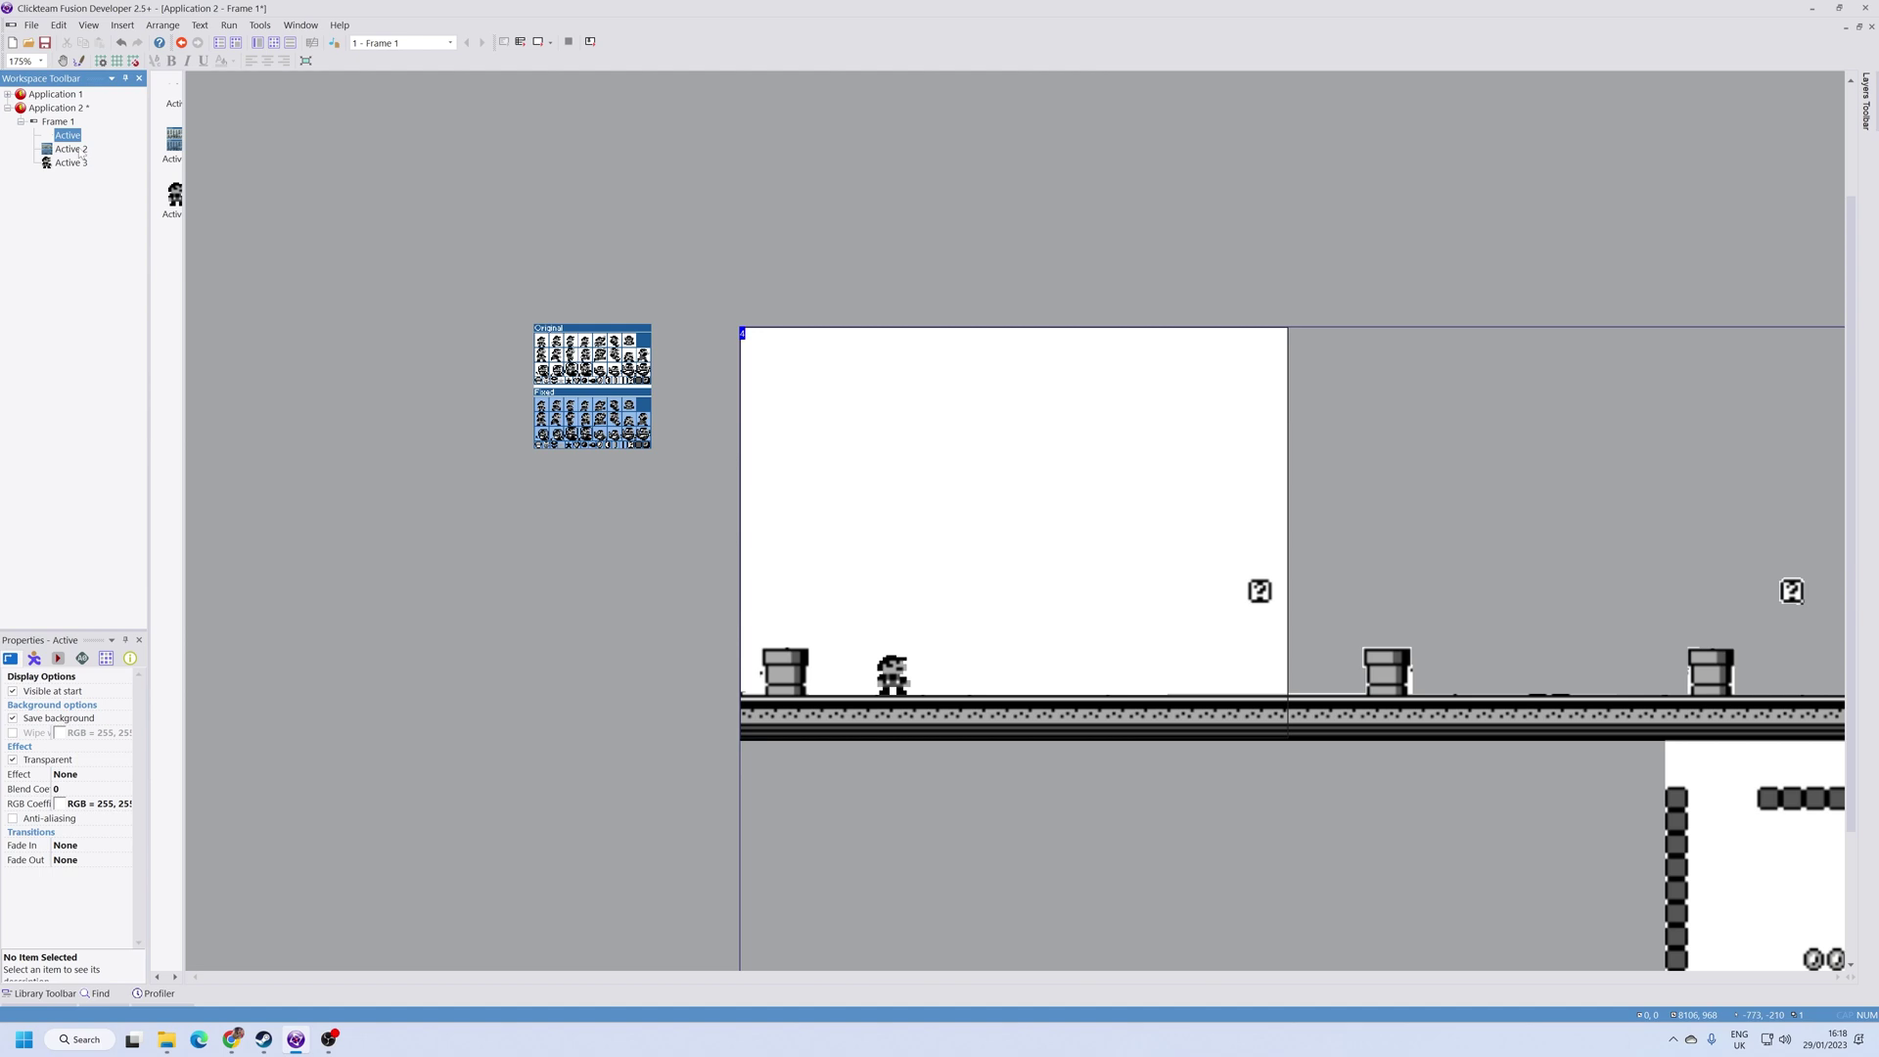
{"action": "double_click", "coordinate": [72, 149]}
{"action": "left_click", "coordinate": [1138, 314]}
Step: Undo an accidental move of the level image and widen the object list panel
{"action": "left_click_drag", "start_coordinate": [876, 419], "coordinate": [939, 511]}
{"action": "left_click_drag", "start_coordinate": [776, 683], "coordinate": [929, 789]}
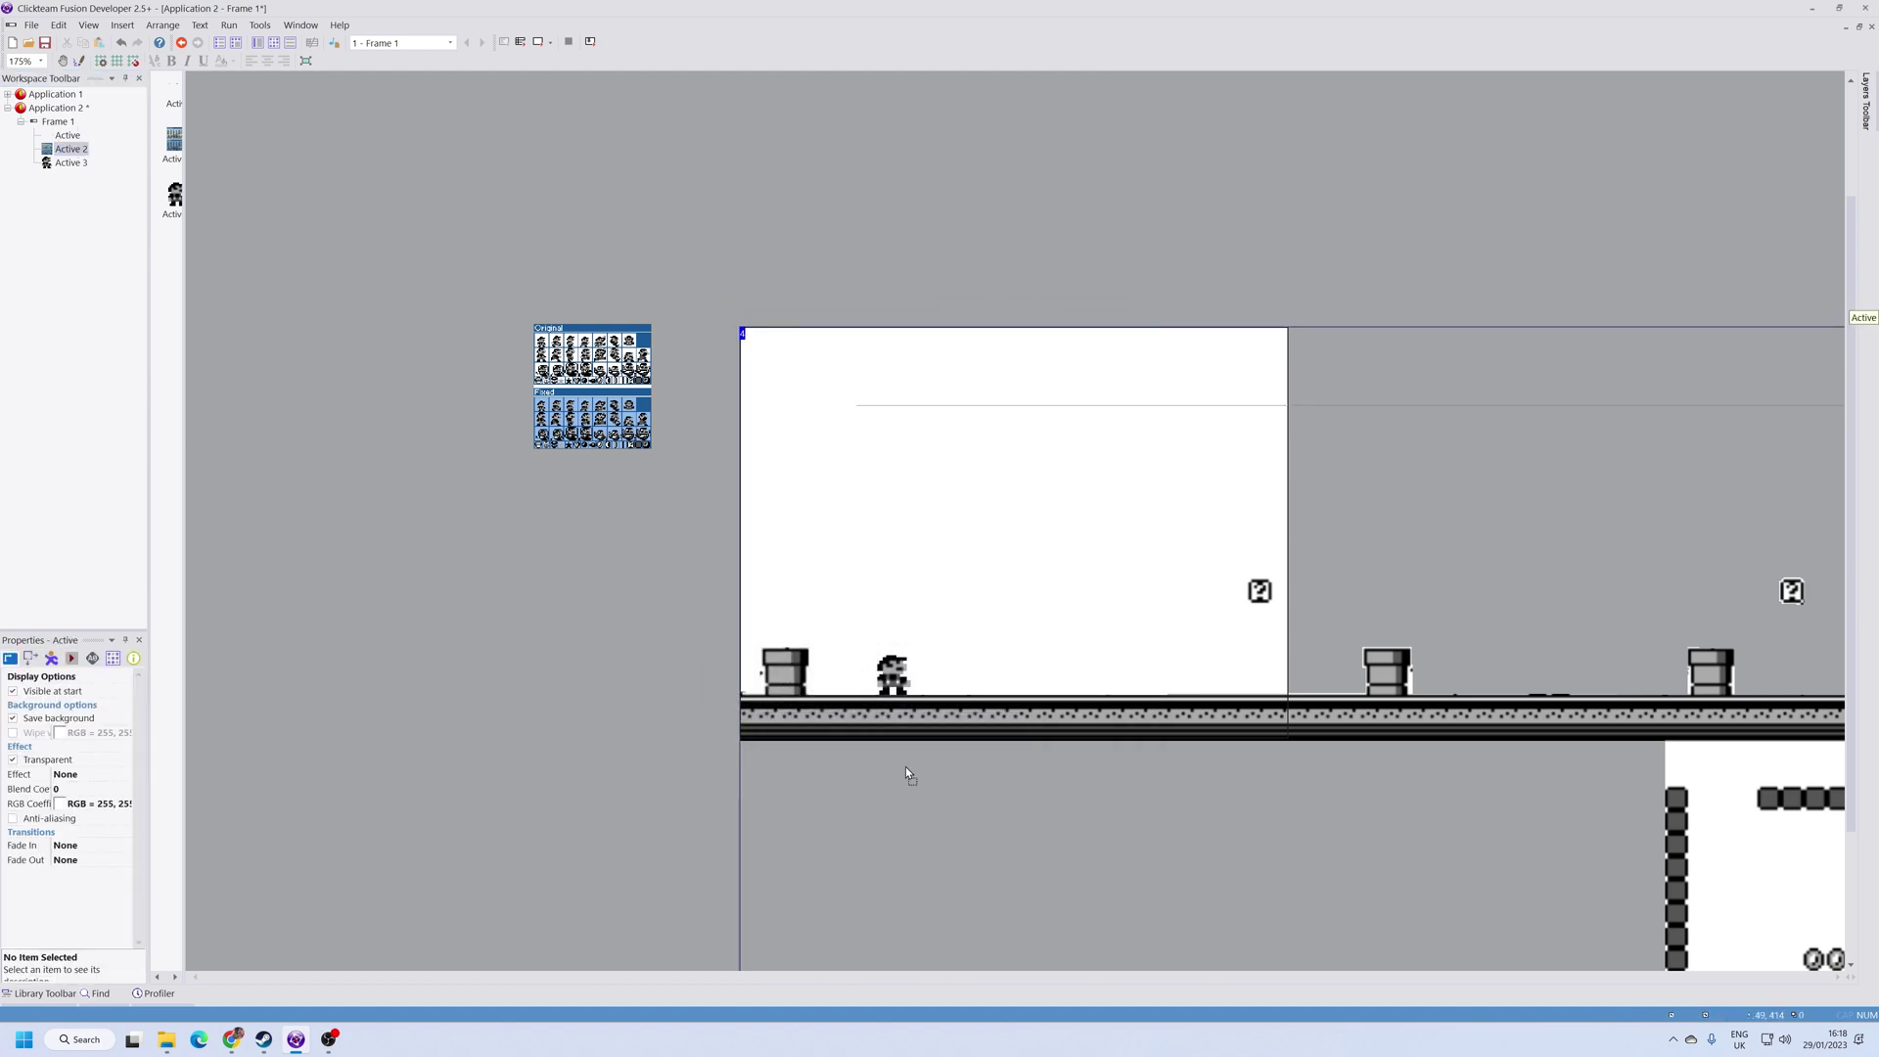
{"action": "key", "text": "ctrl+z"}
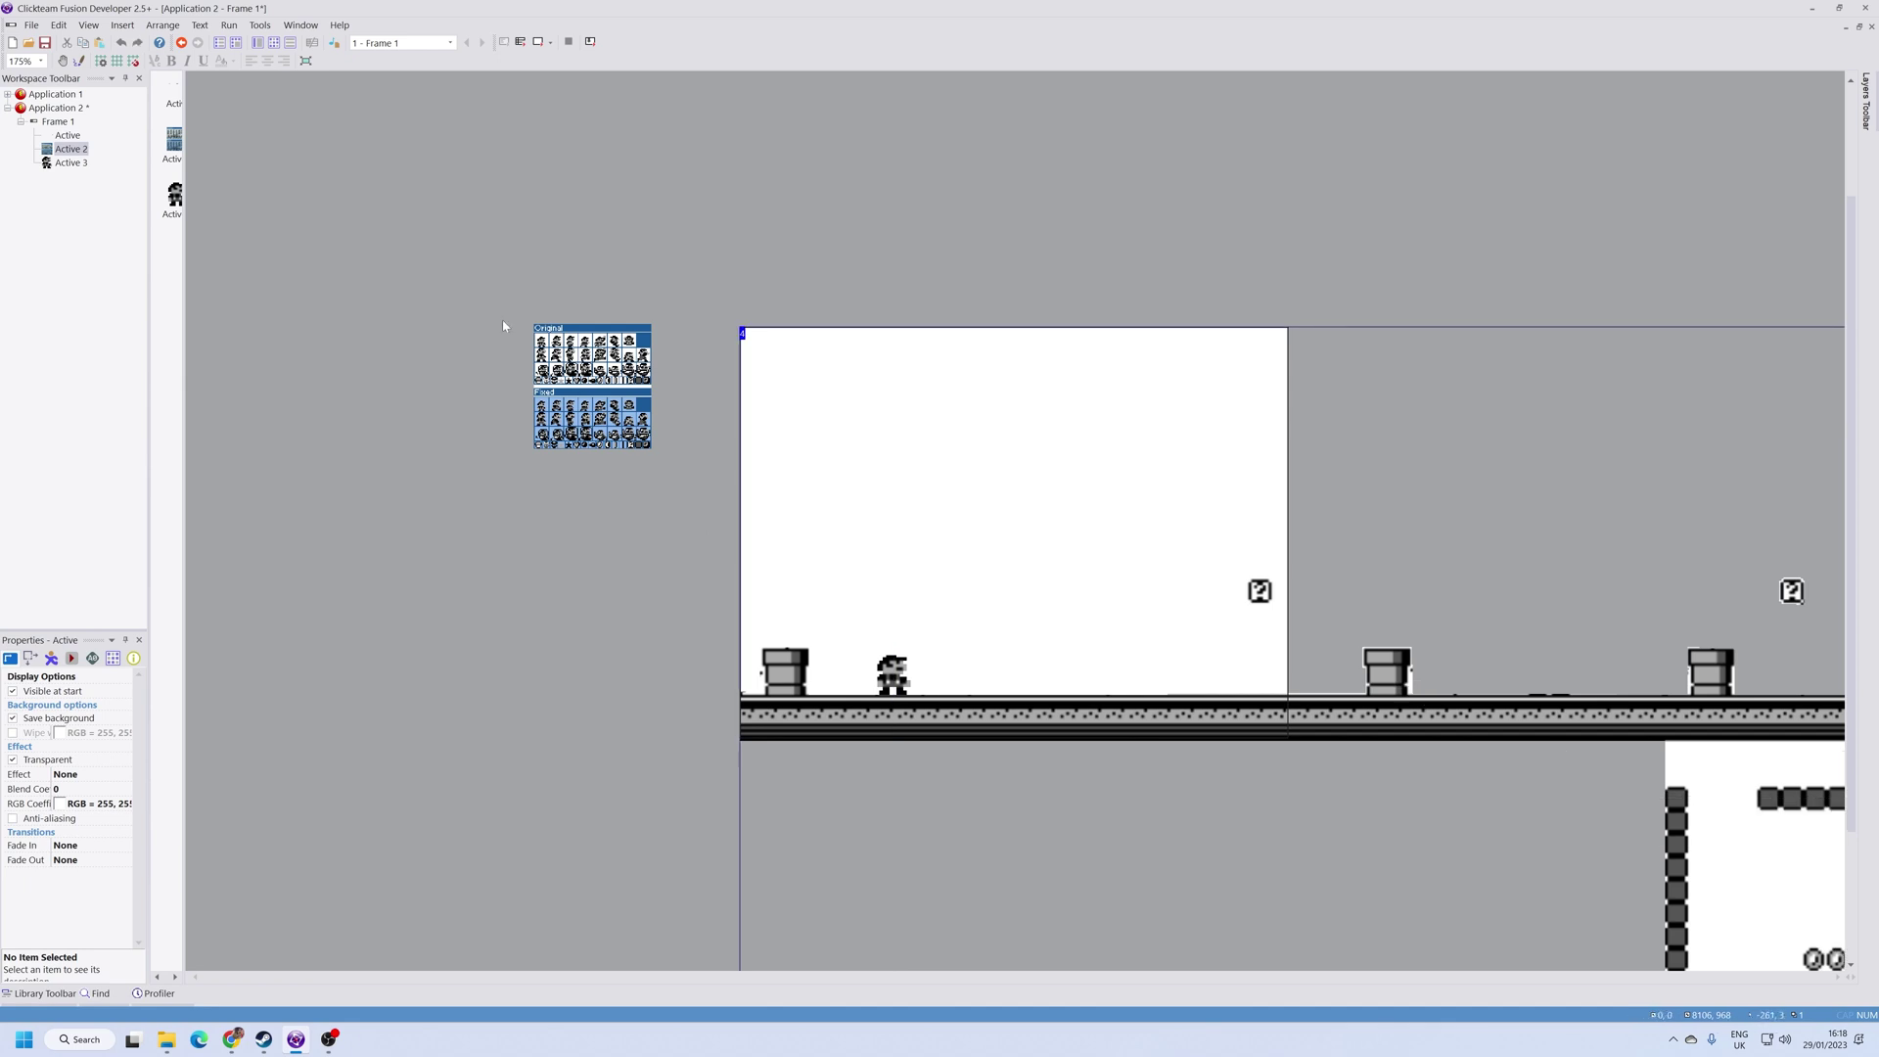
{"action": "left_click", "coordinate": [69, 163]}
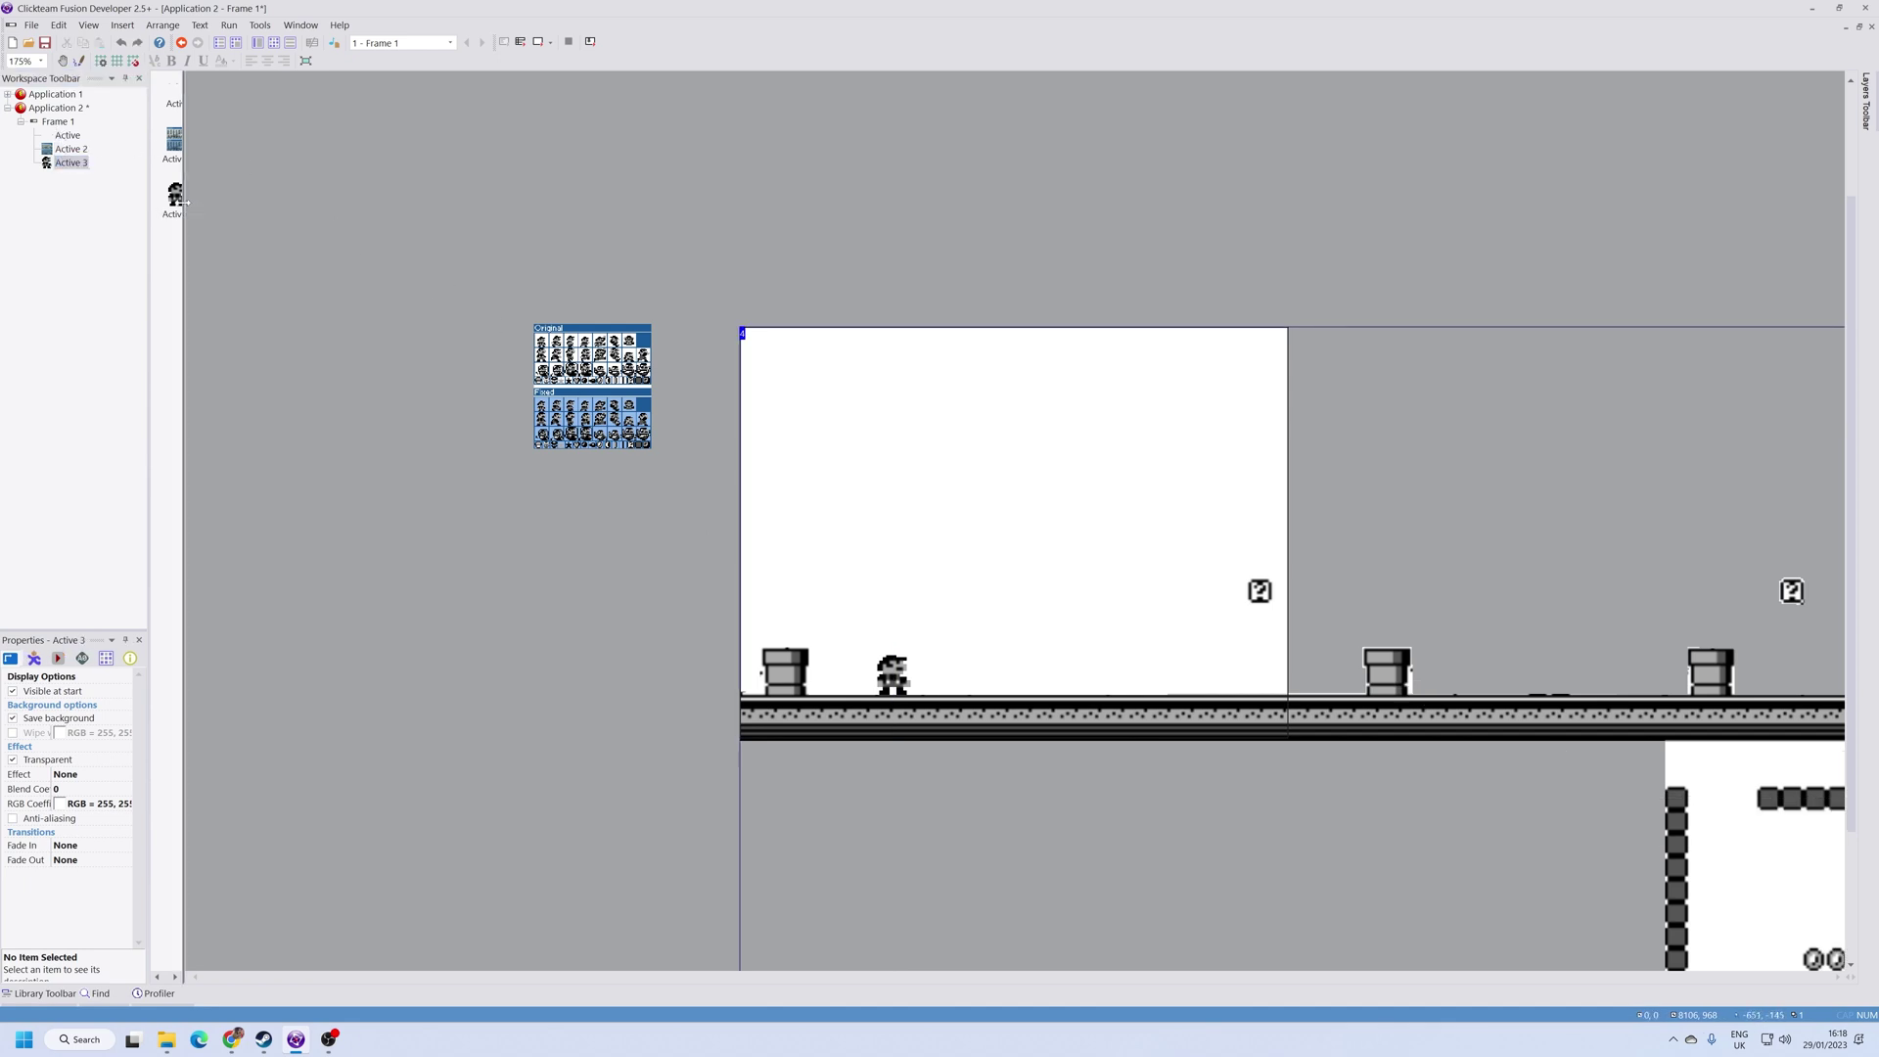
{"action": "left_click_drag", "start_coordinate": [187, 206], "coordinate": [219, 221]}
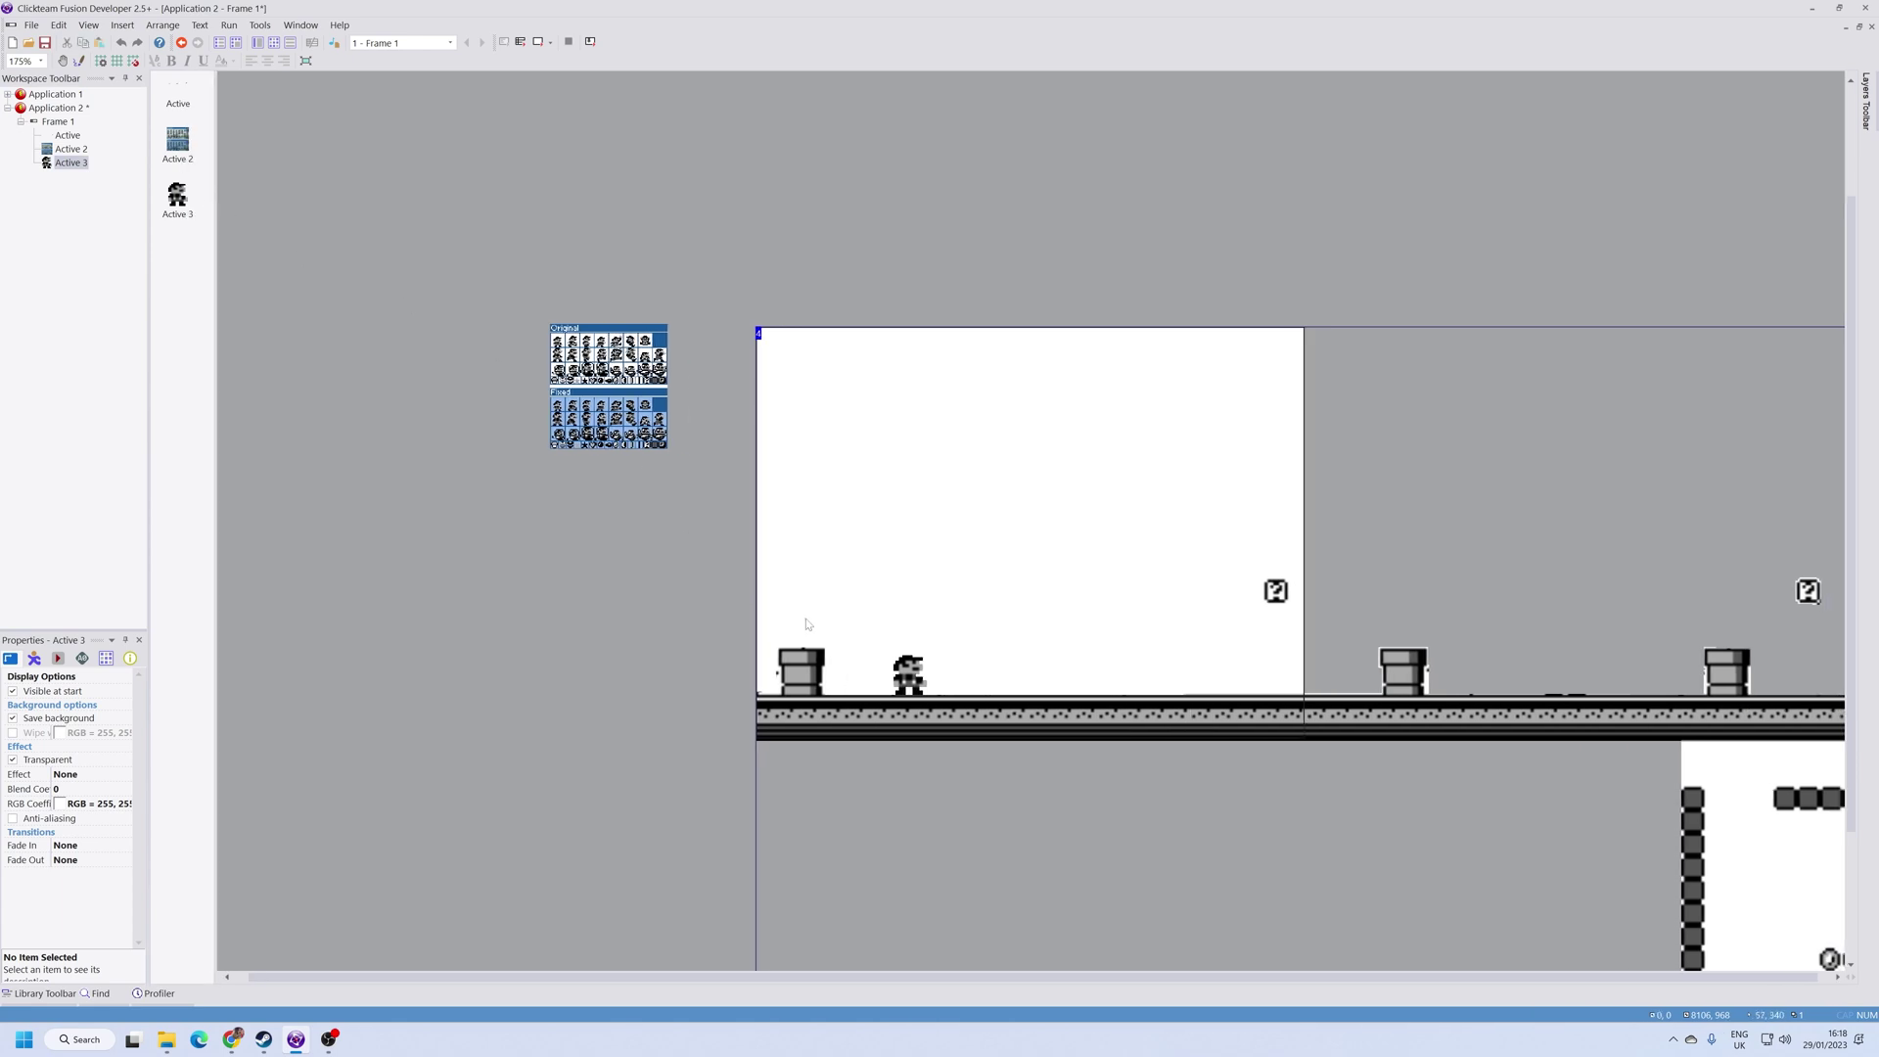
Step: Remove a stray pasted copy of the level backdrop
{"action": "key", "text": "ctrl+v"}
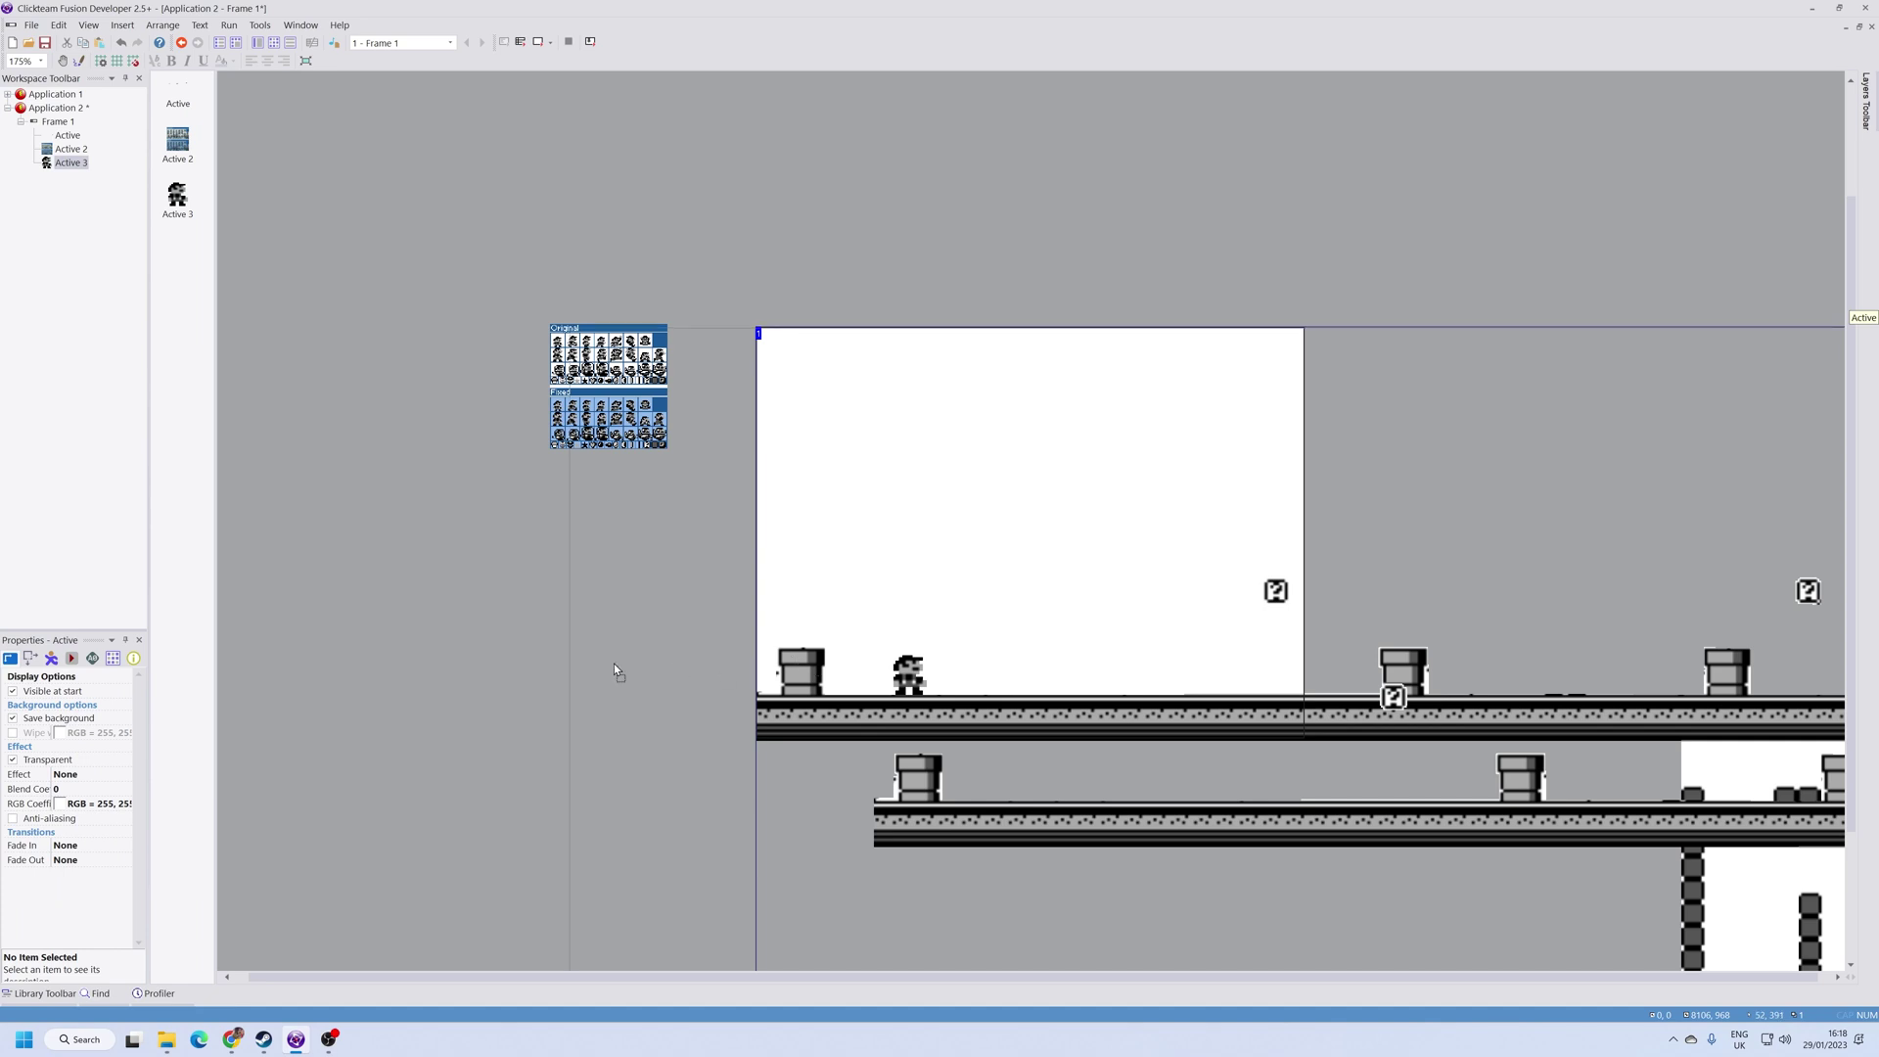
{"action": "left_click_drag", "start_coordinate": [775, 668], "coordinate": [614, 662]}
{"action": "key", "text": "Delete"}
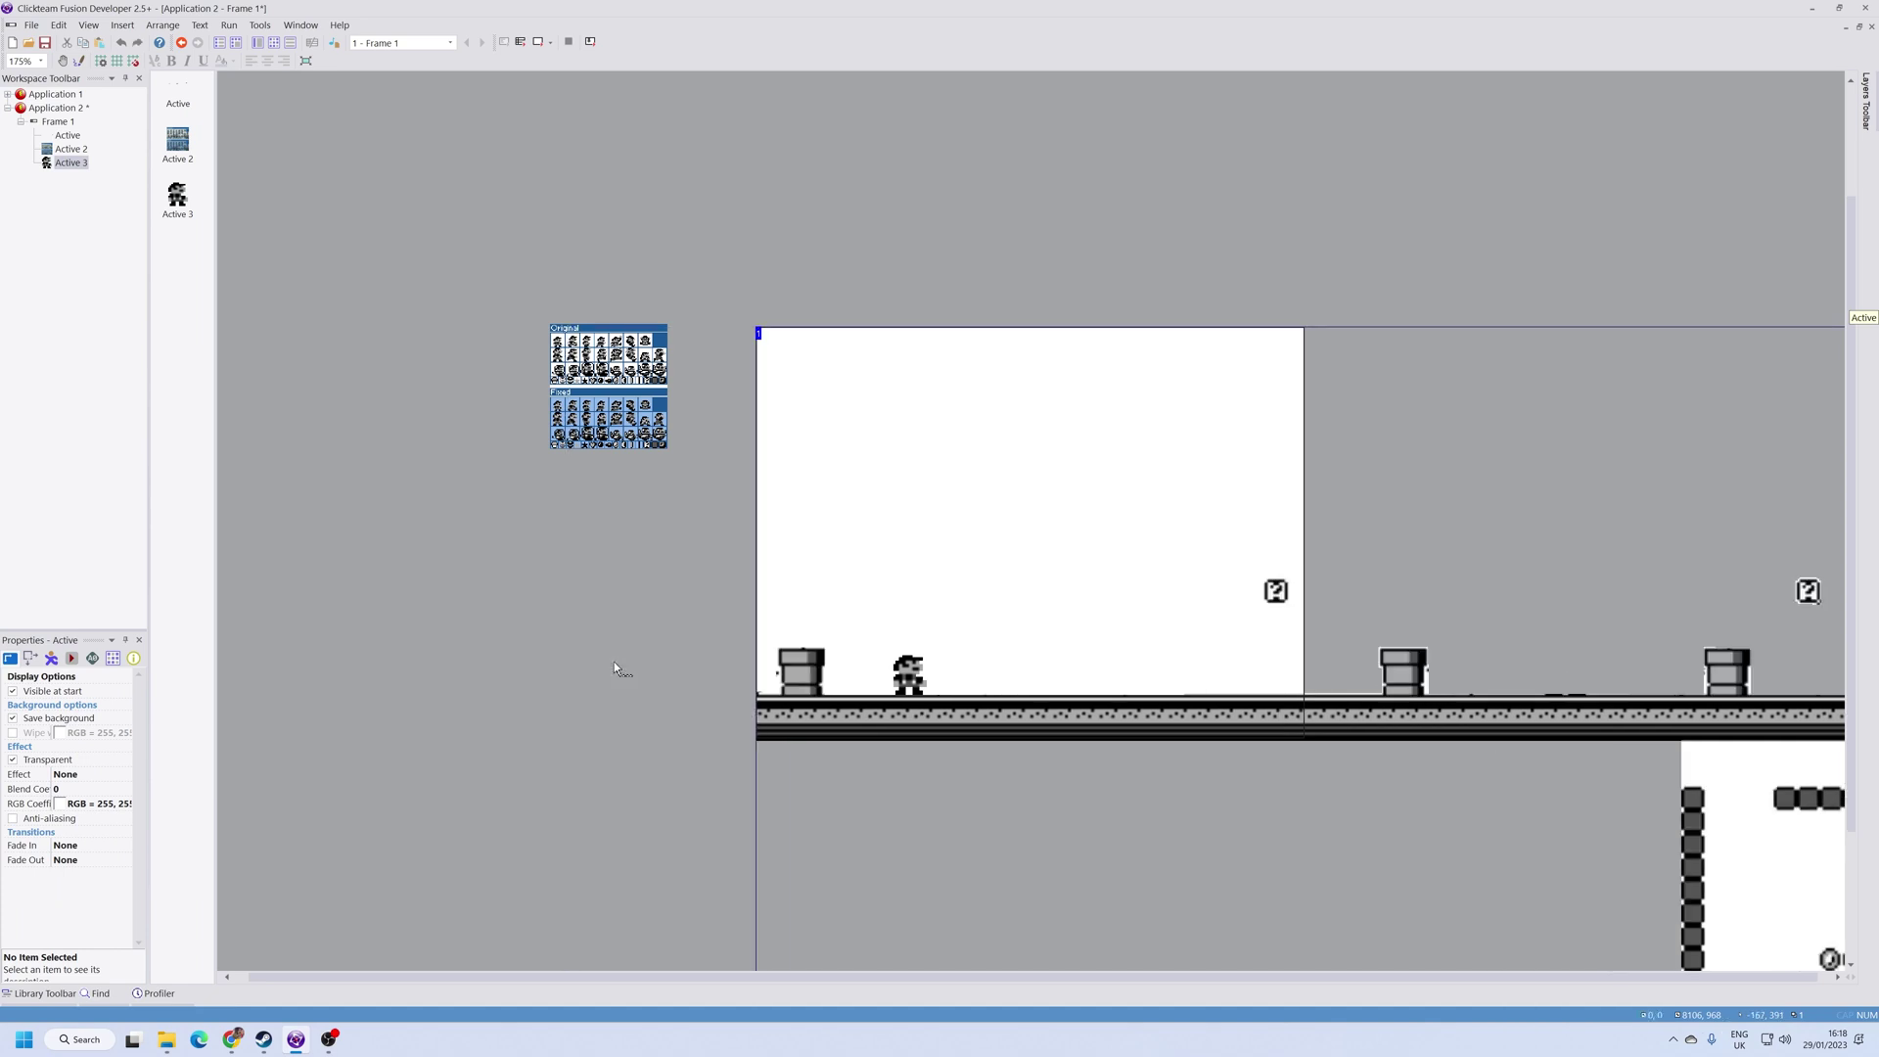
Step: Clone the level object and name the new Active 4 'Collision Layer'
{"action": "right_click", "coordinate": [794, 669]}
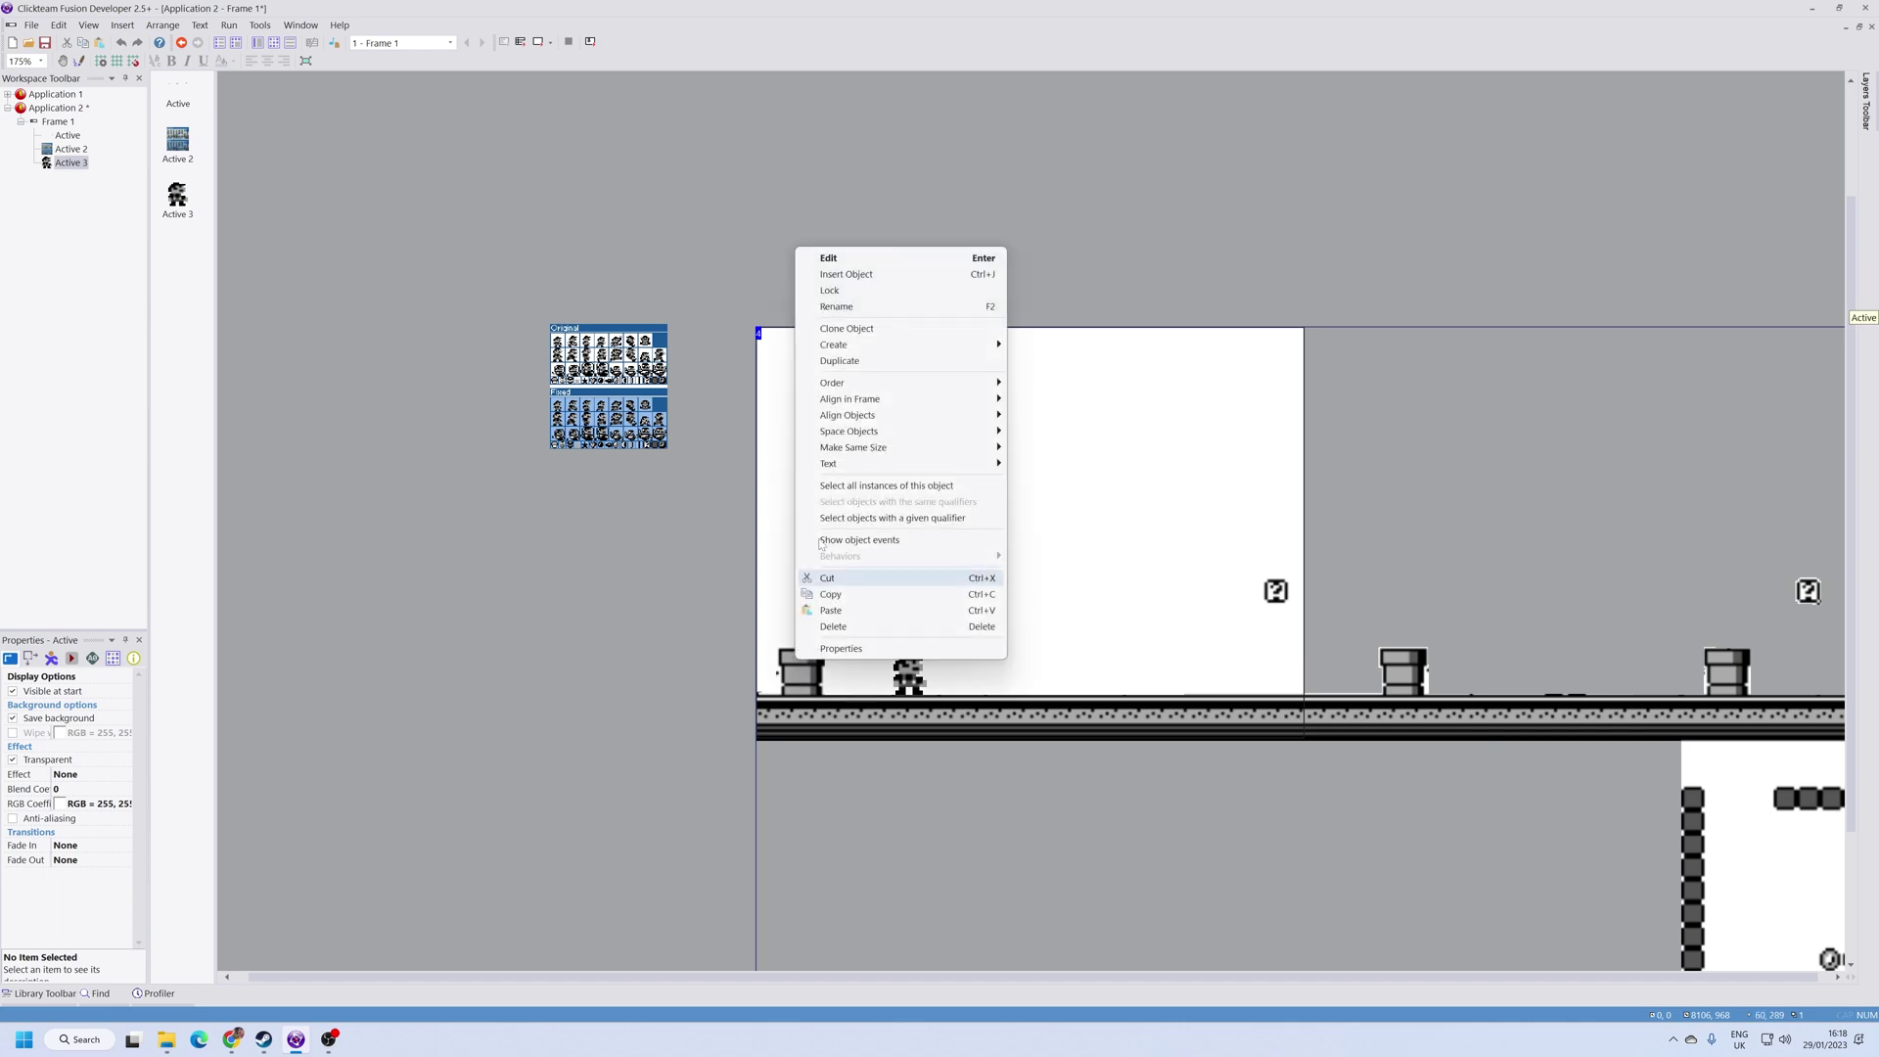
{"action": "left_click", "coordinate": [878, 330]}
{"action": "left_click", "coordinate": [1013, 492]}
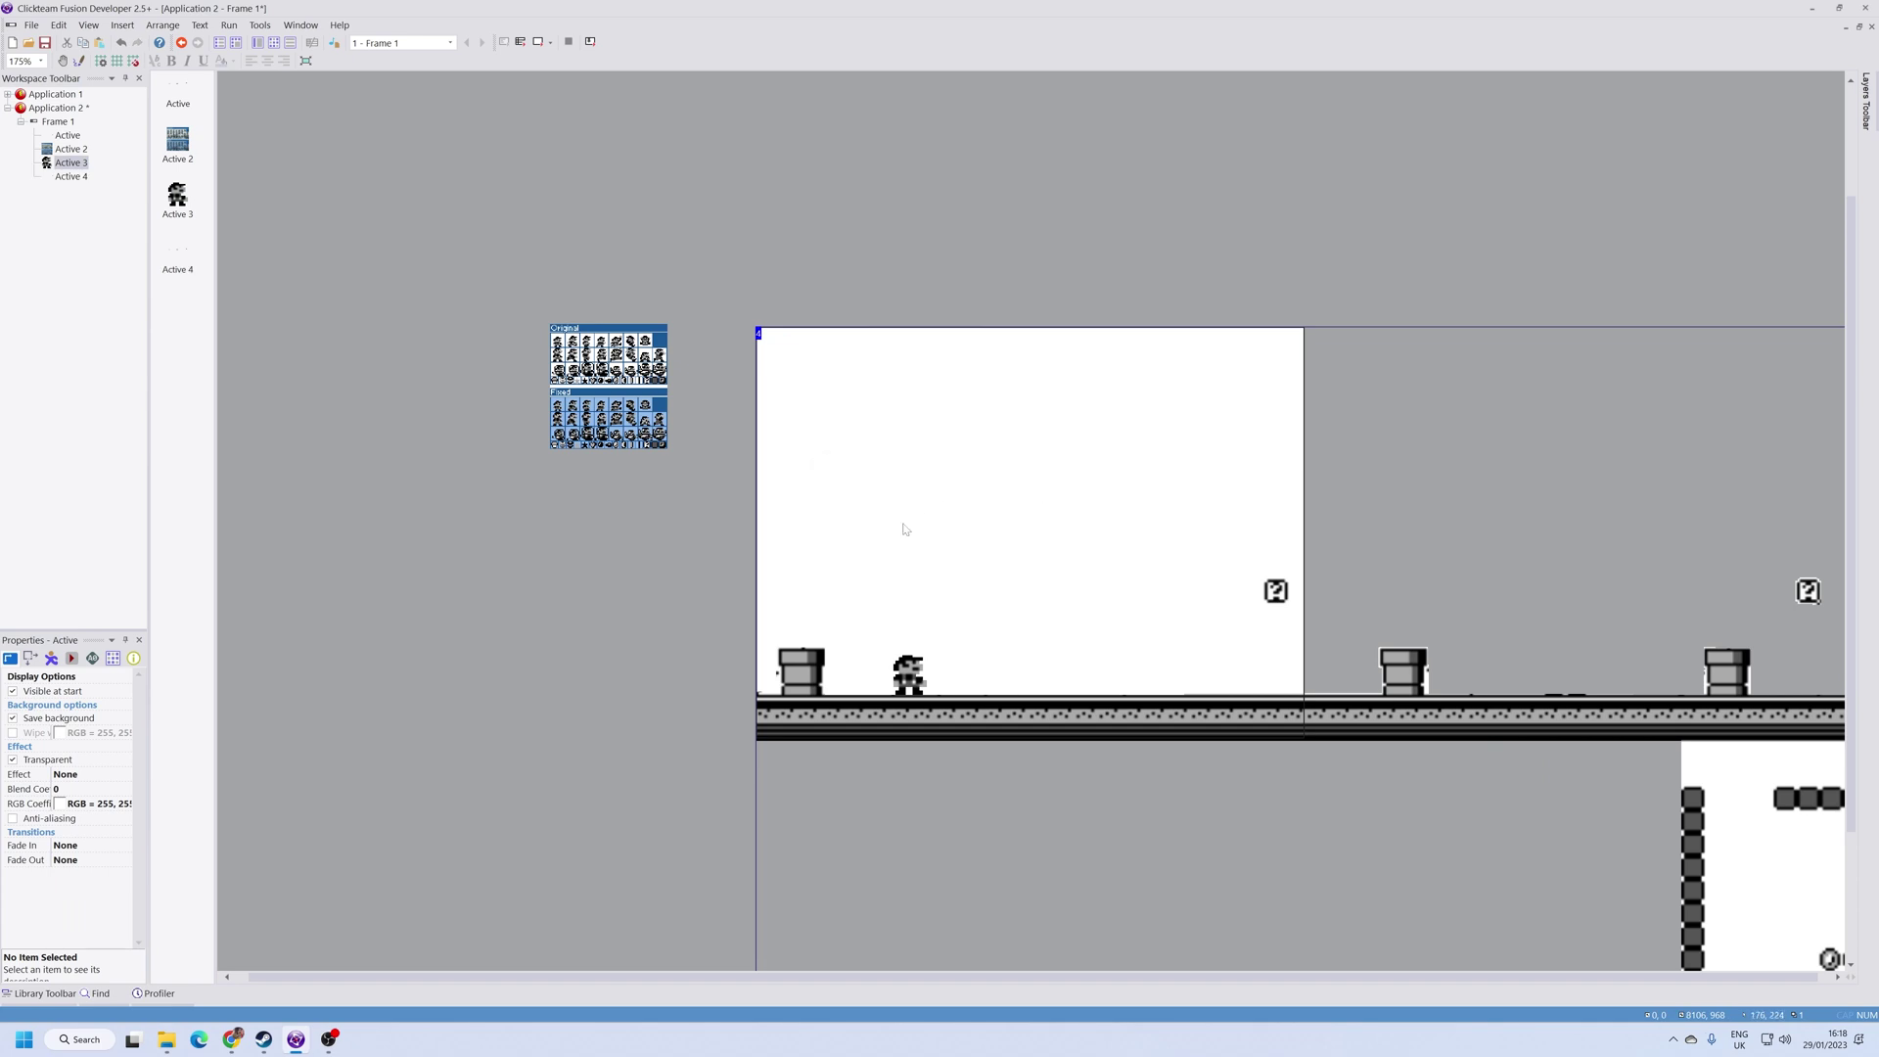
{"action": "left_click_drag", "start_coordinate": [795, 667], "coordinate": [857, 716]}
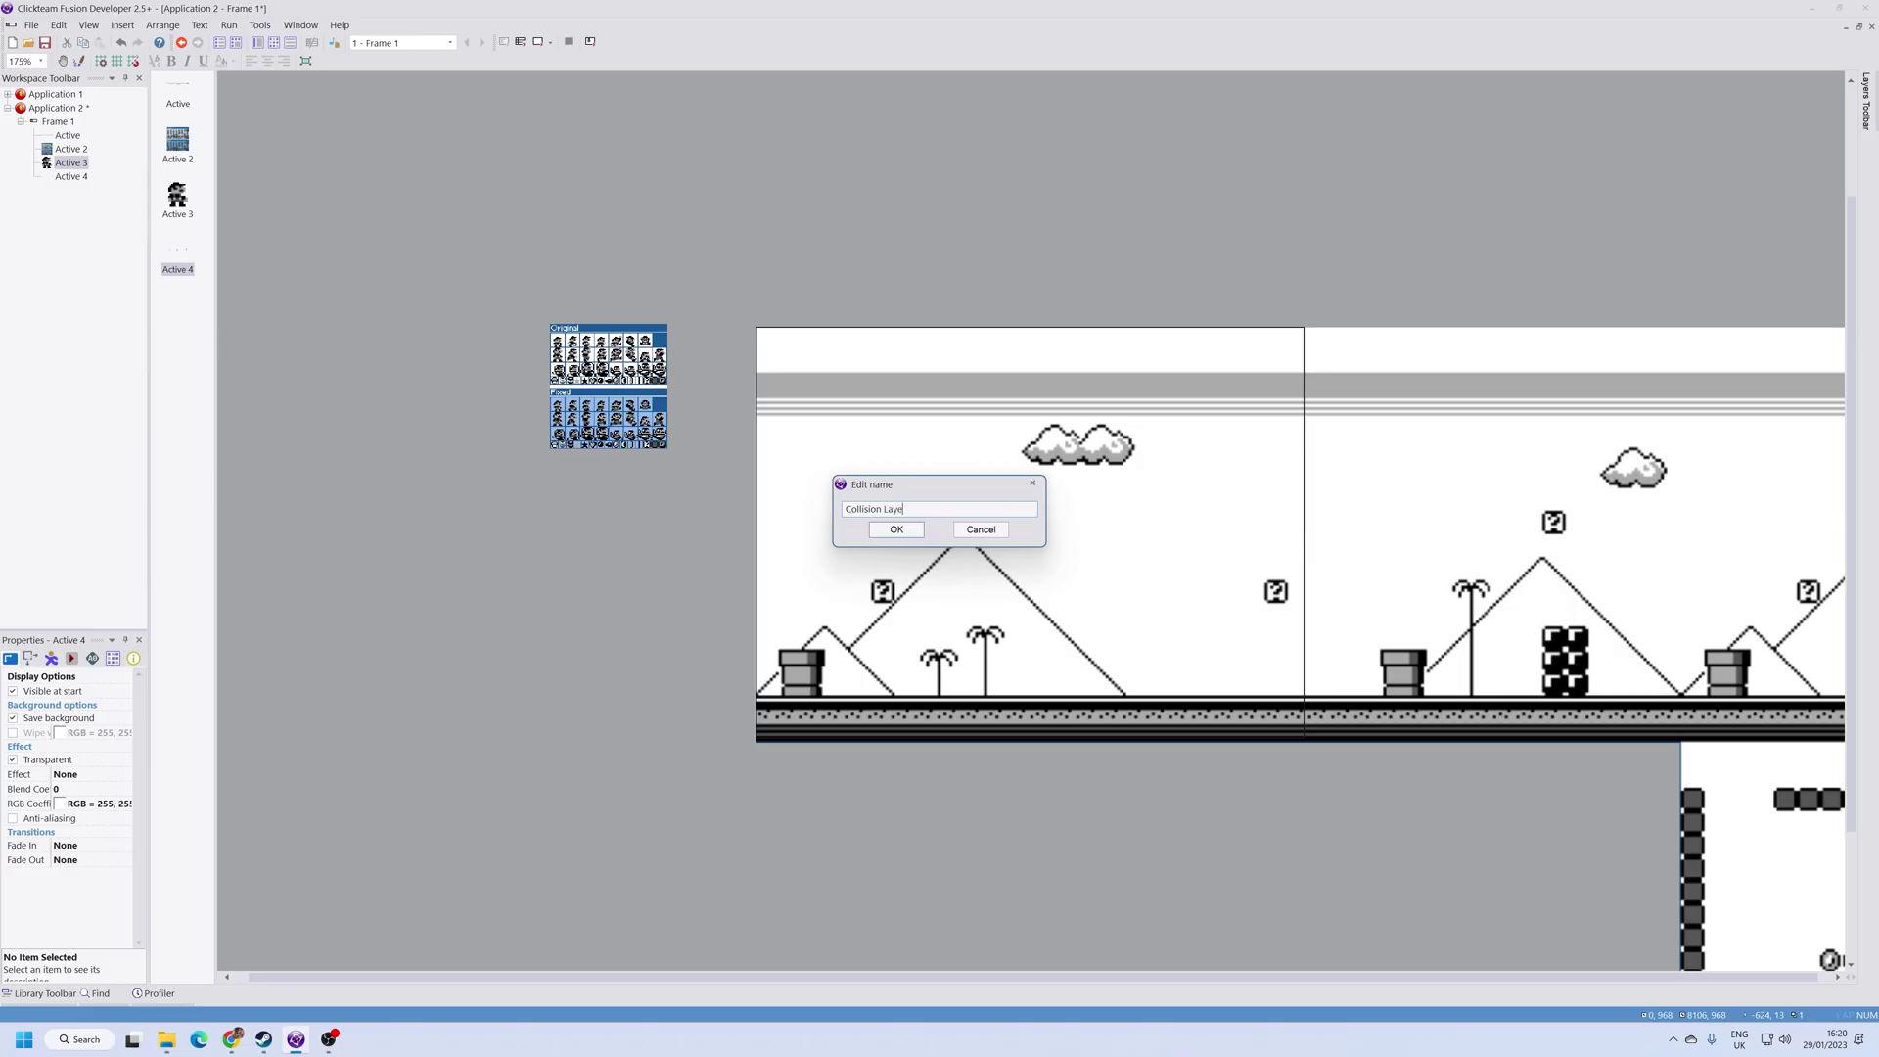
{"action": "key", "text": "Return"}
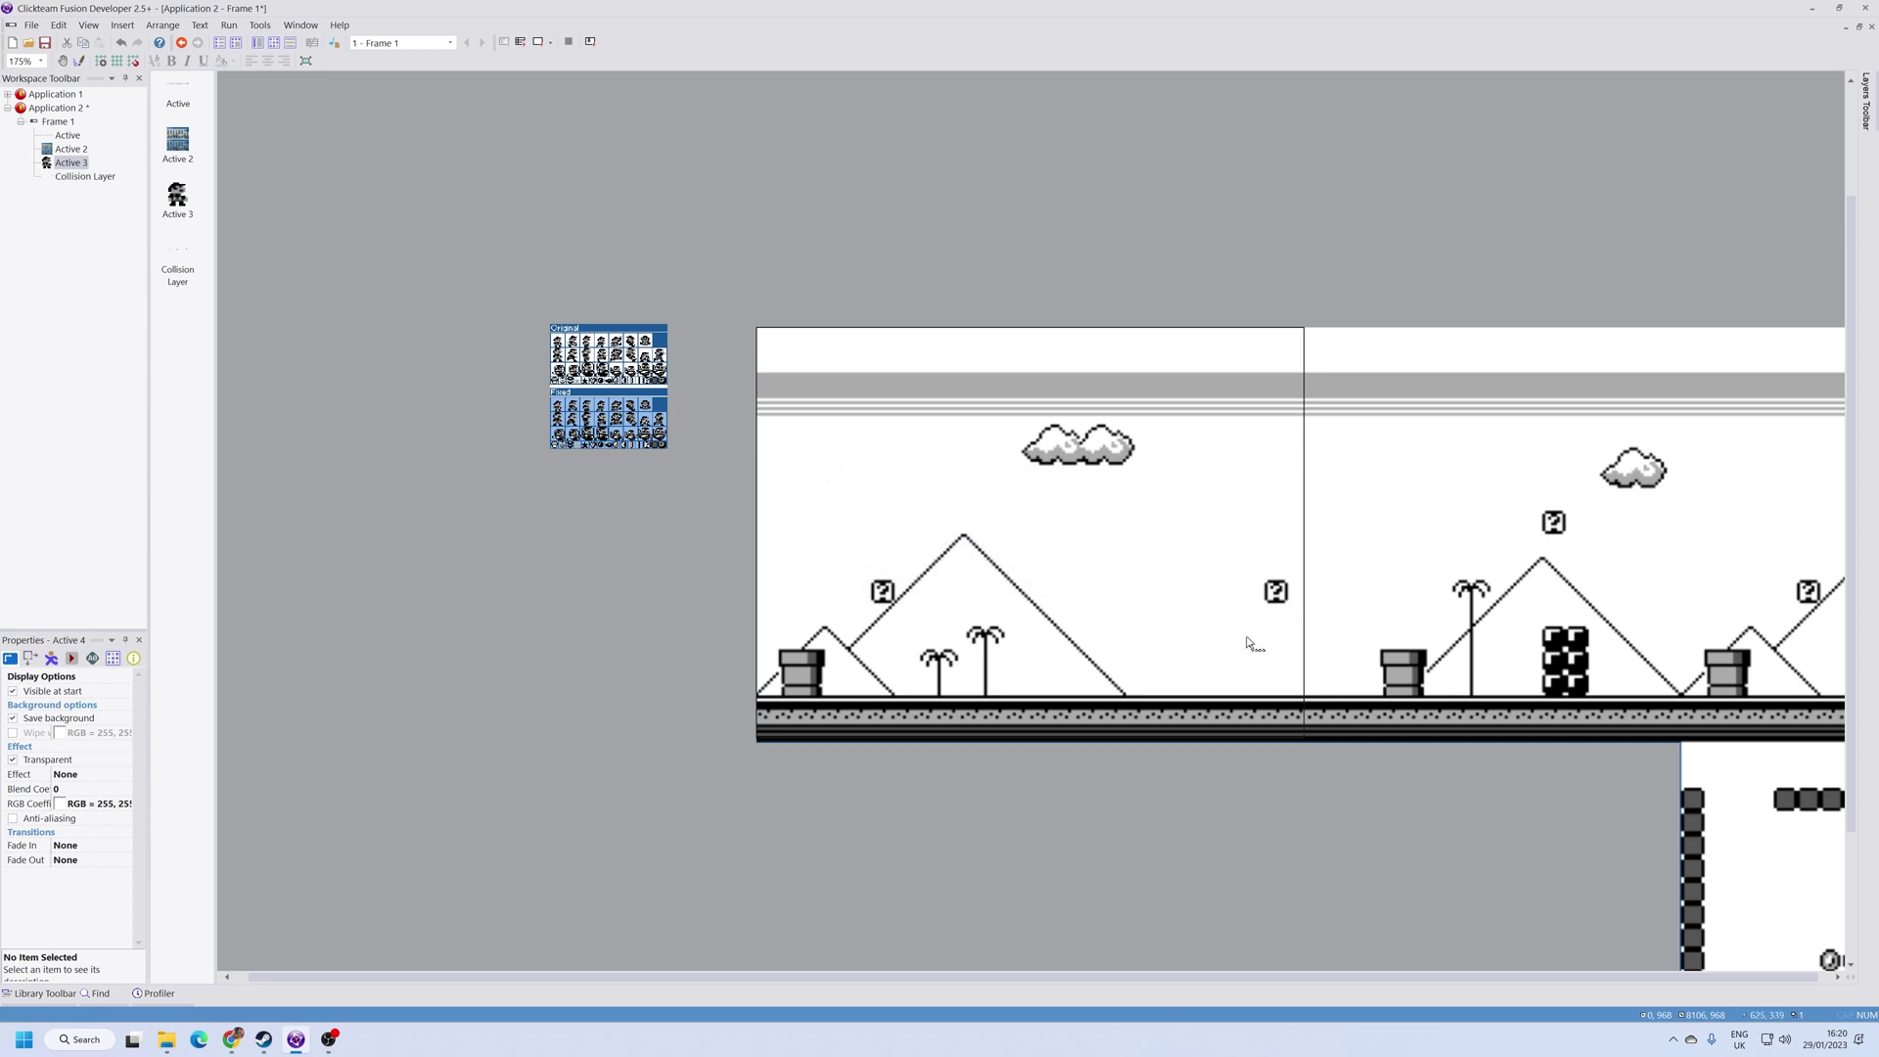
Step: Drop Mario (Active 3) onto the ground beside the first pipe and order him To Front
{"action": "left_click_drag", "start_coordinate": [189, 201], "coordinate": [895, 662]}
{"action": "right_click", "coordinate": [186, 202]}
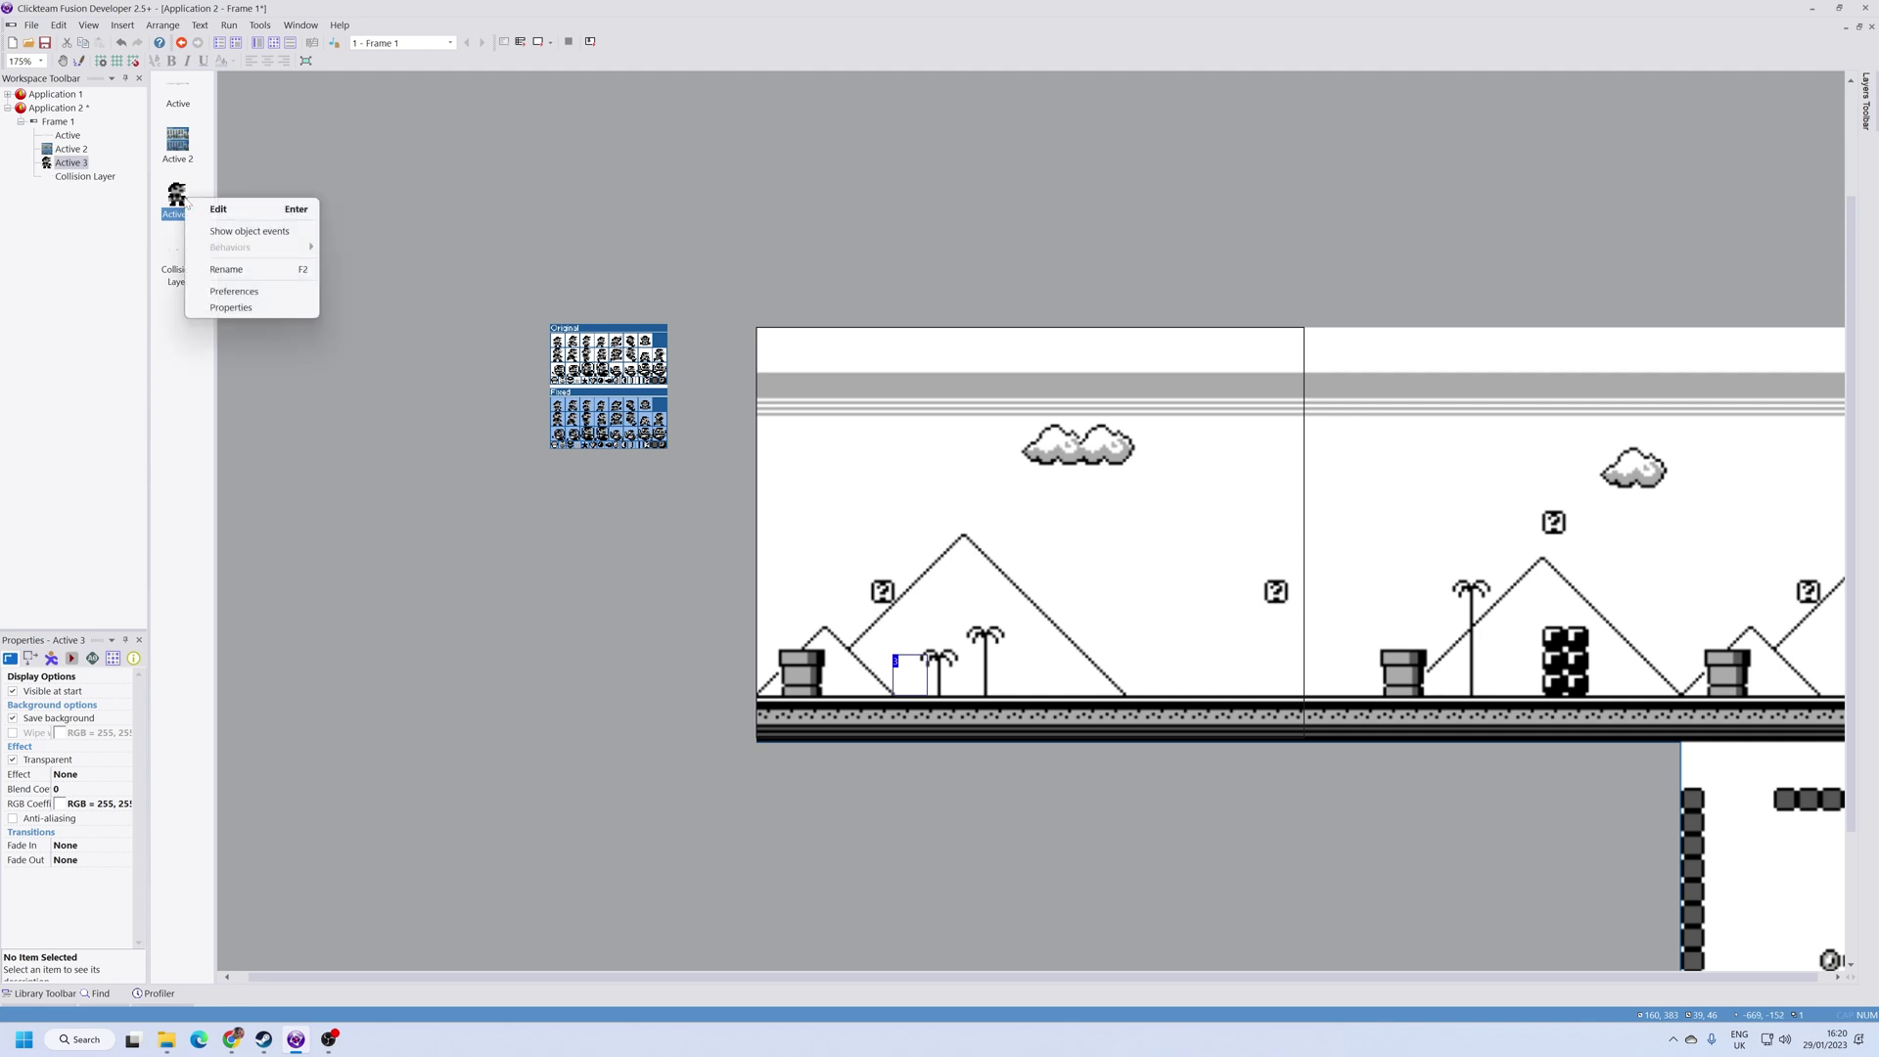
{"action": "left_click", "coordinate": [919, 688]}
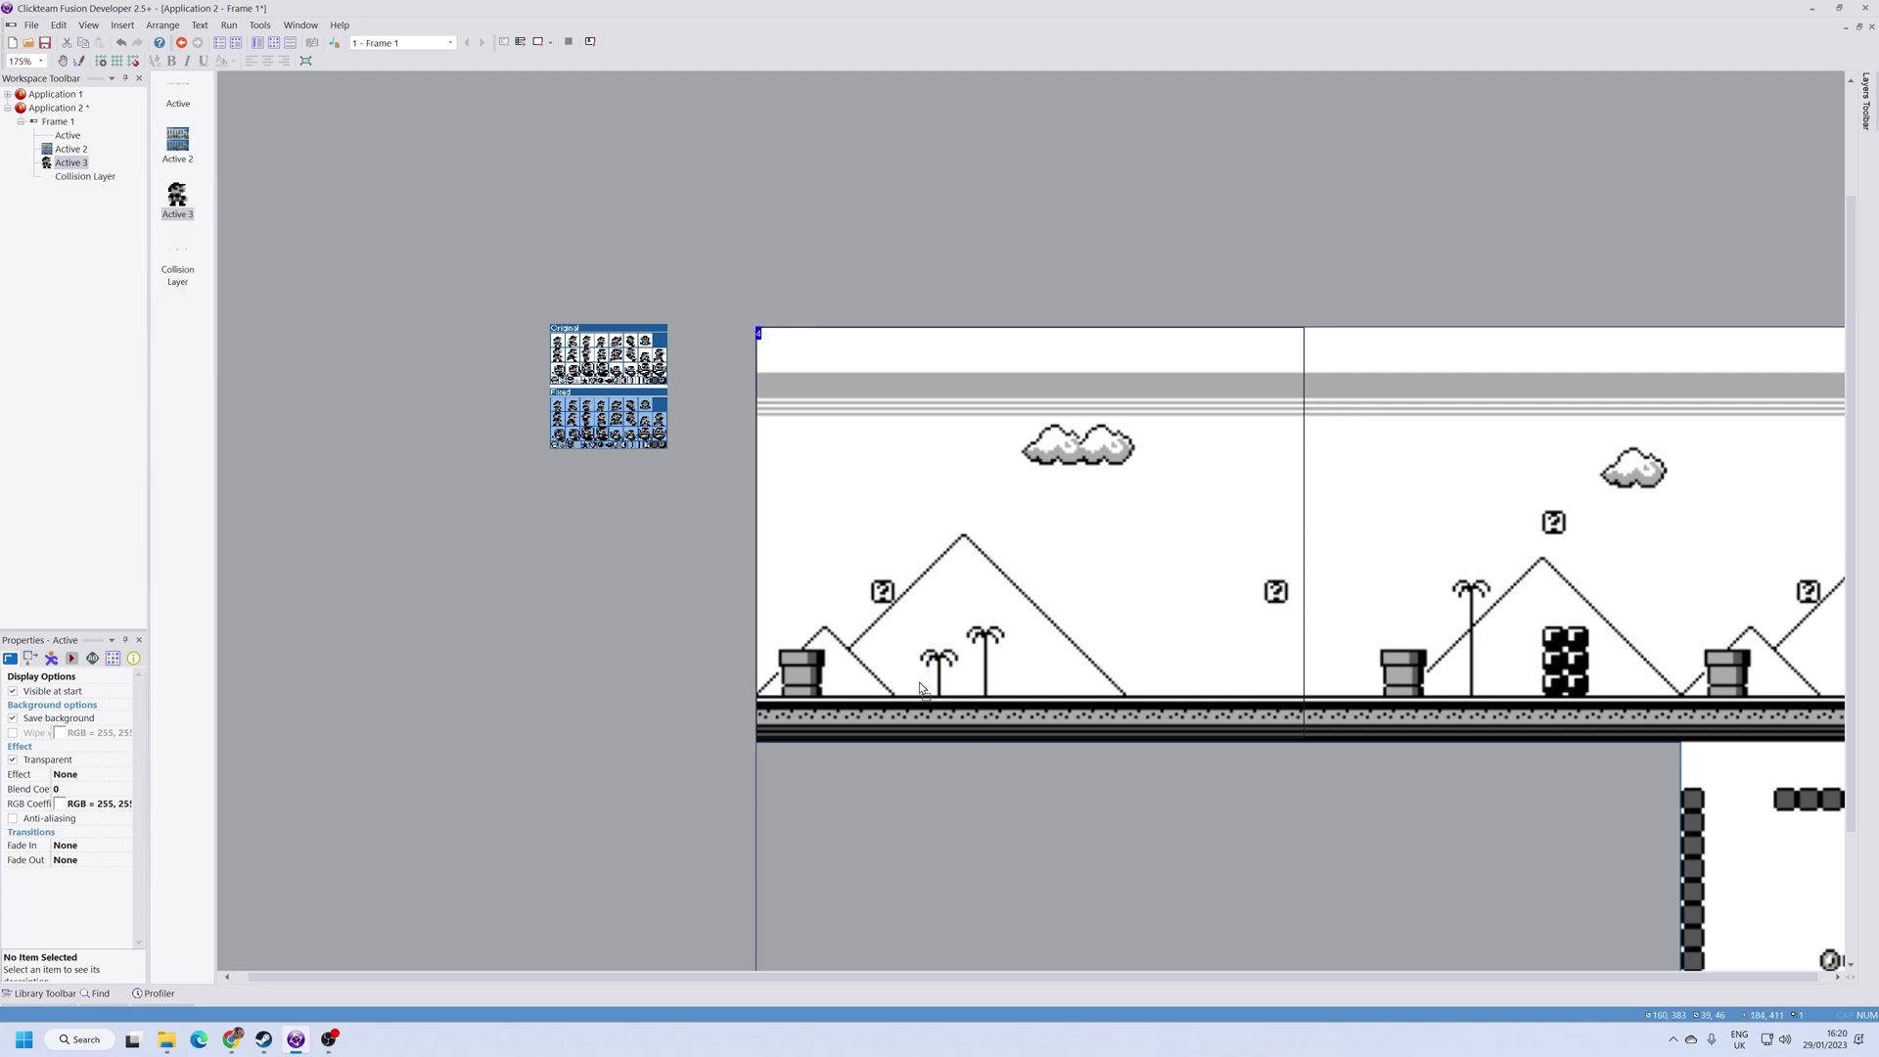
{"action": "right_click", "coordinate": [909, 670]}
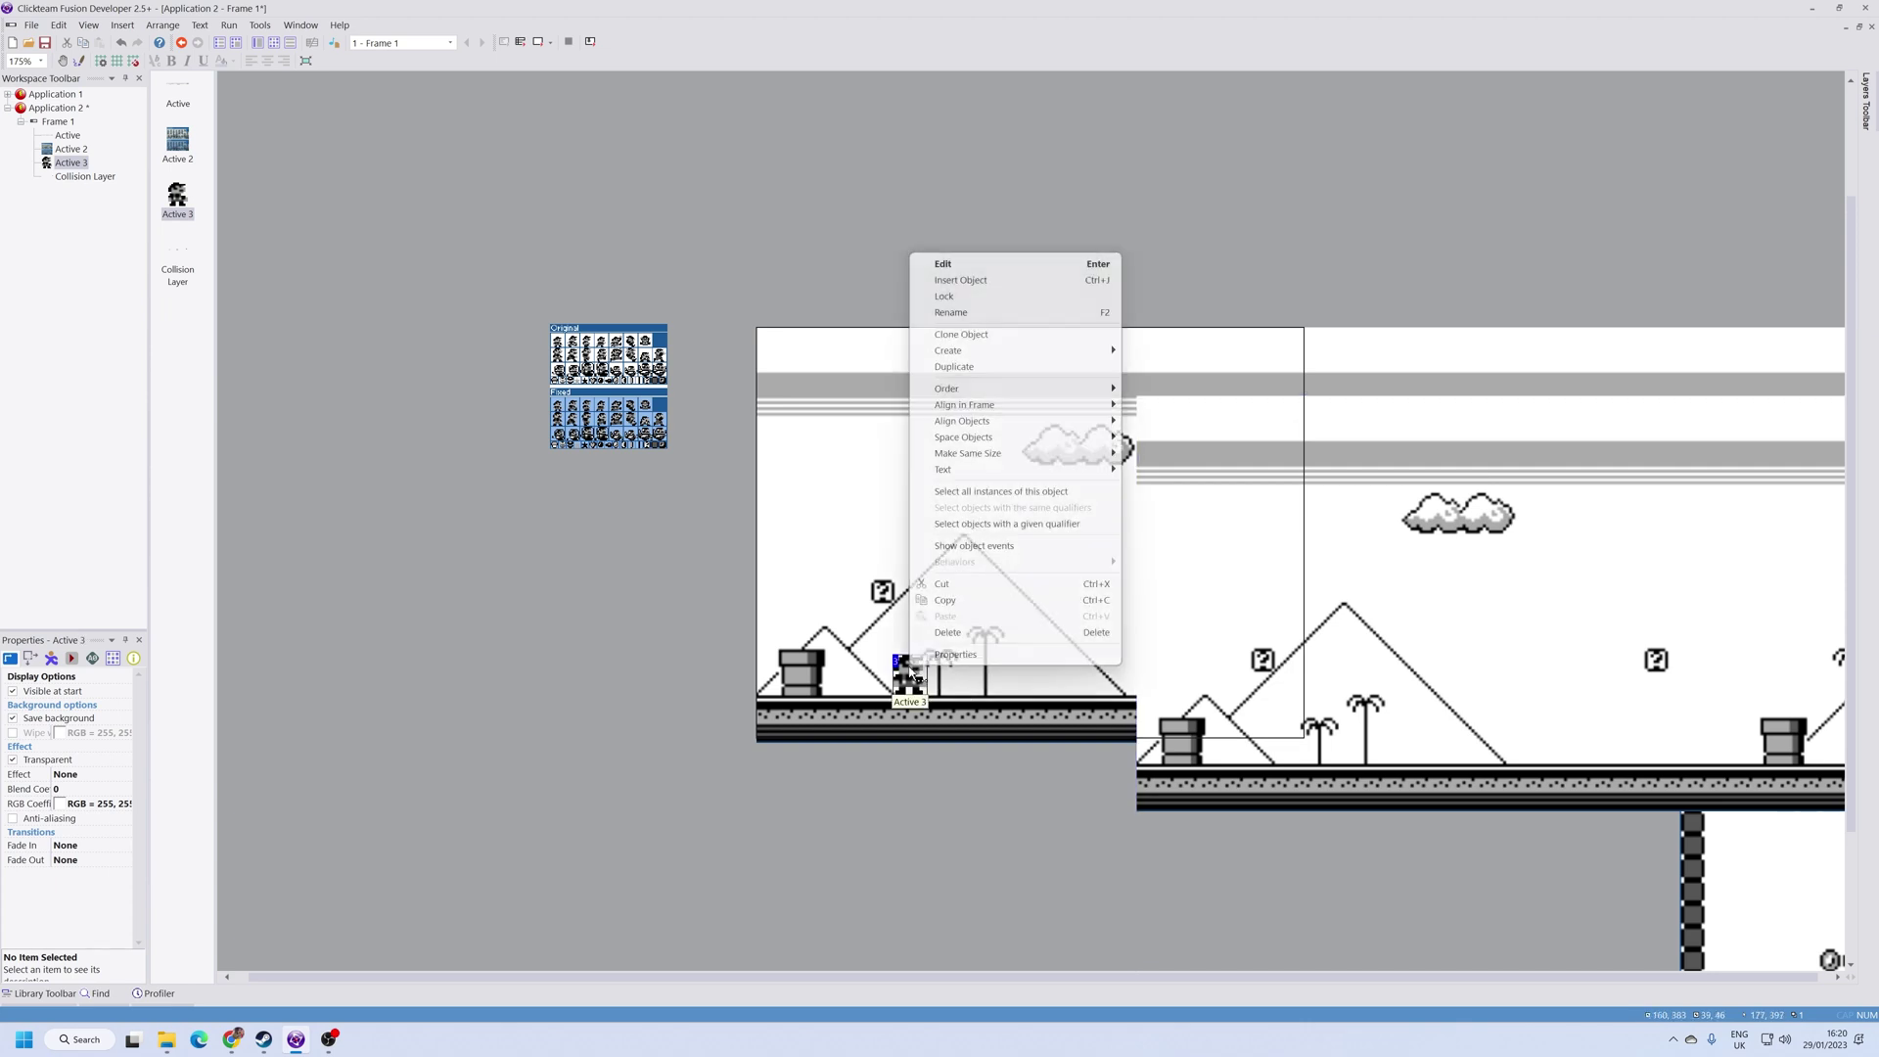
{"action": "mouse_move", "coordinate": [946, 388]}
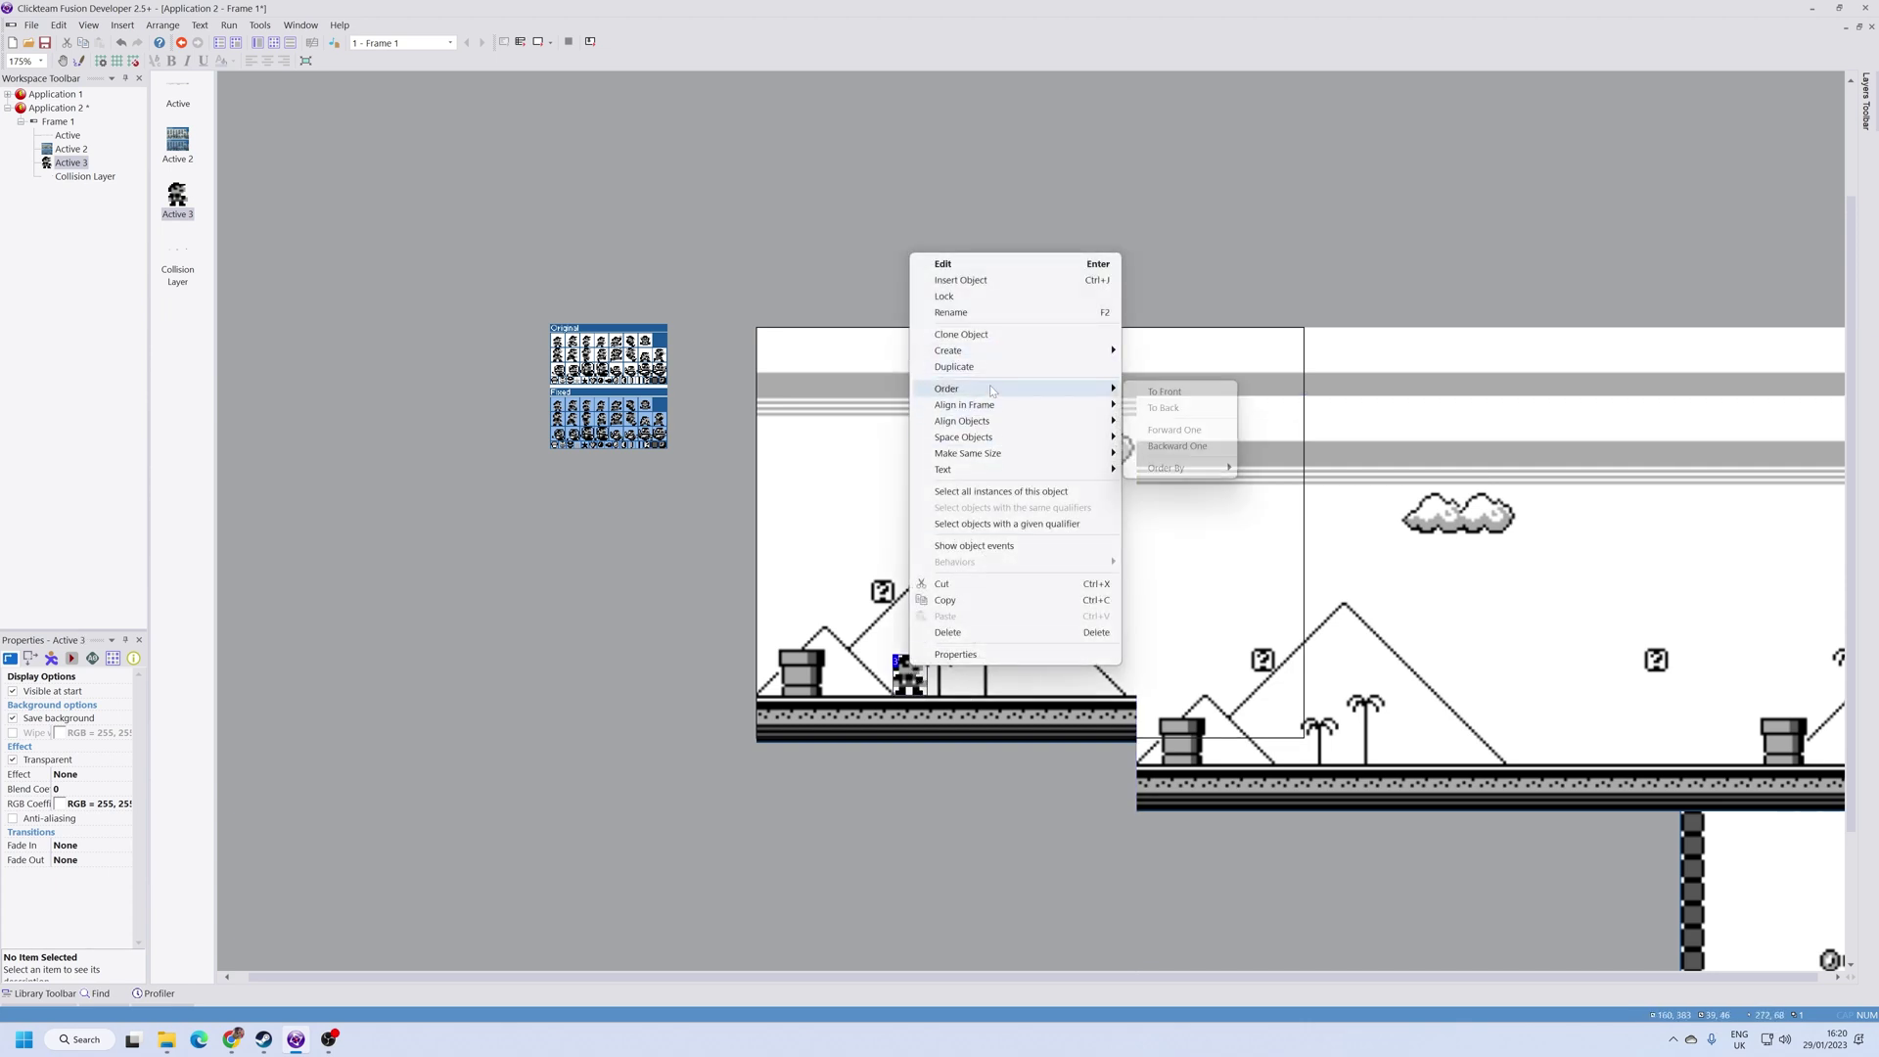
{"action": "left_click", "coordinate": [1181, 394]}
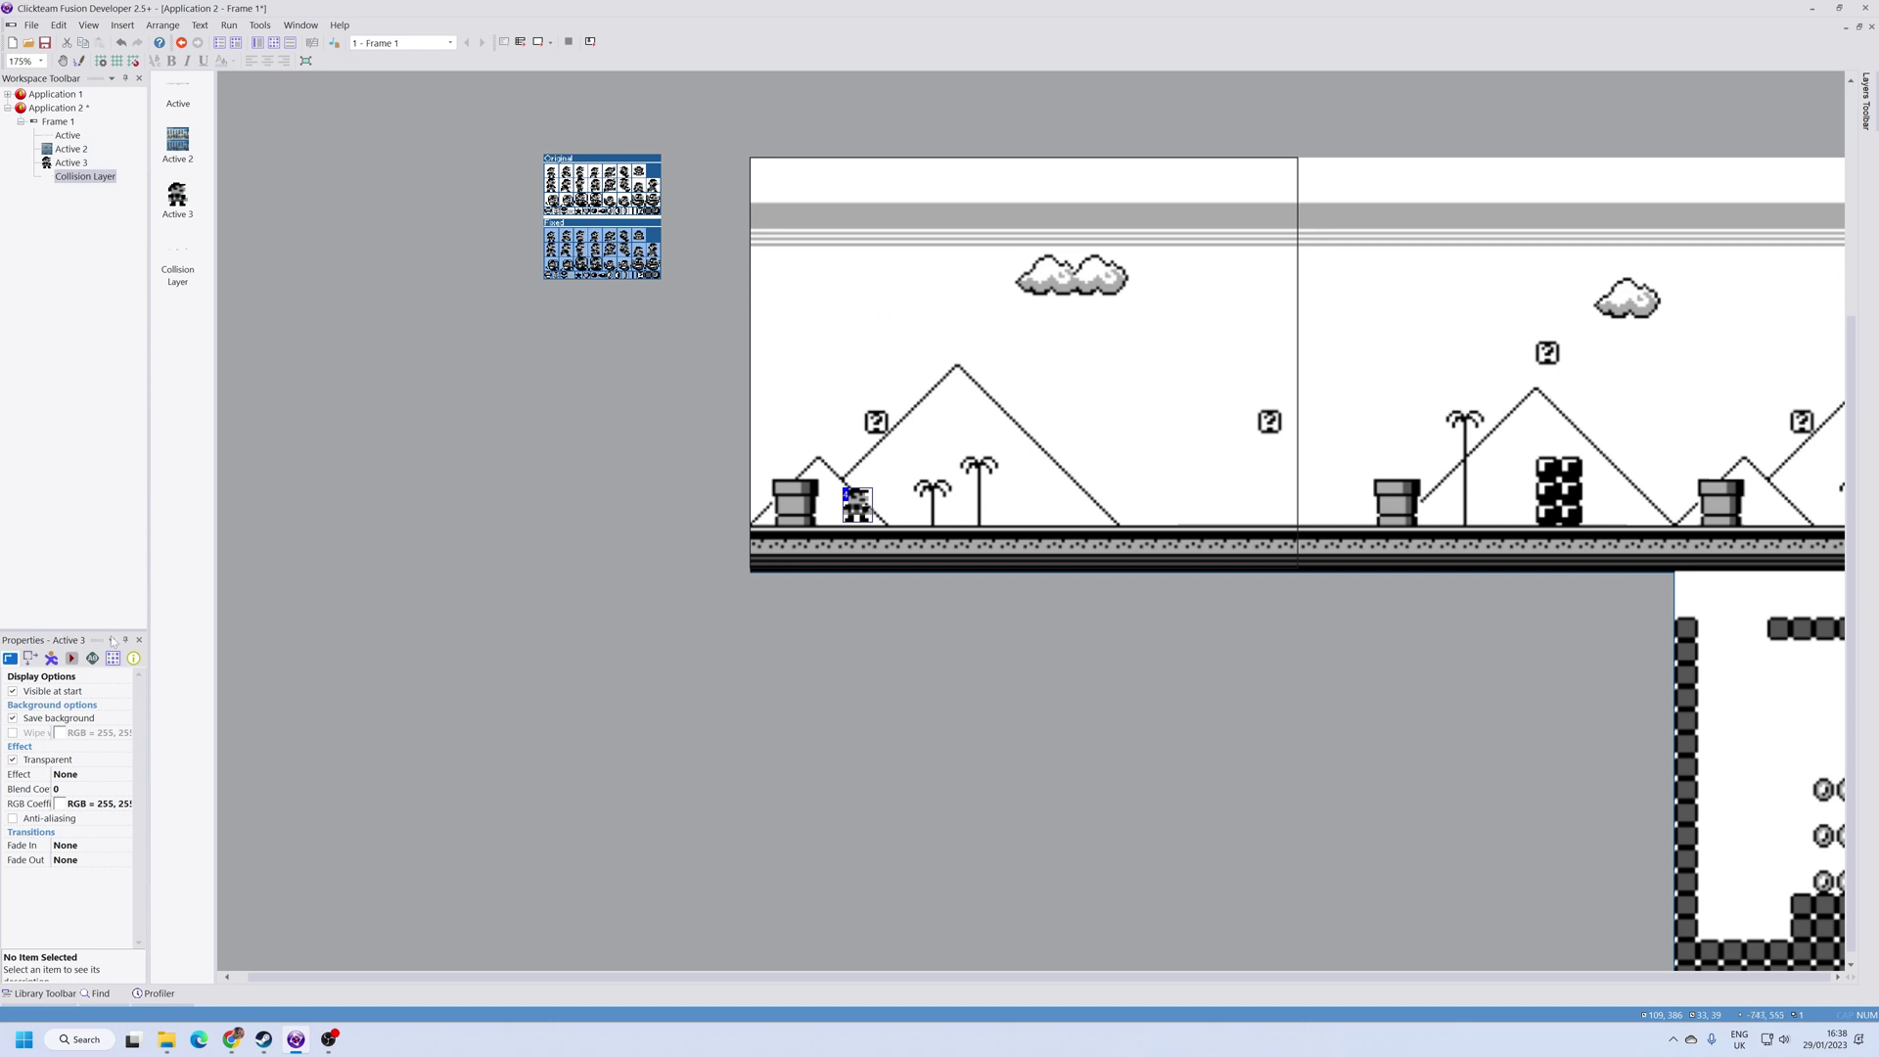
{"action": "left_click", "coordinate": [54, 660]}
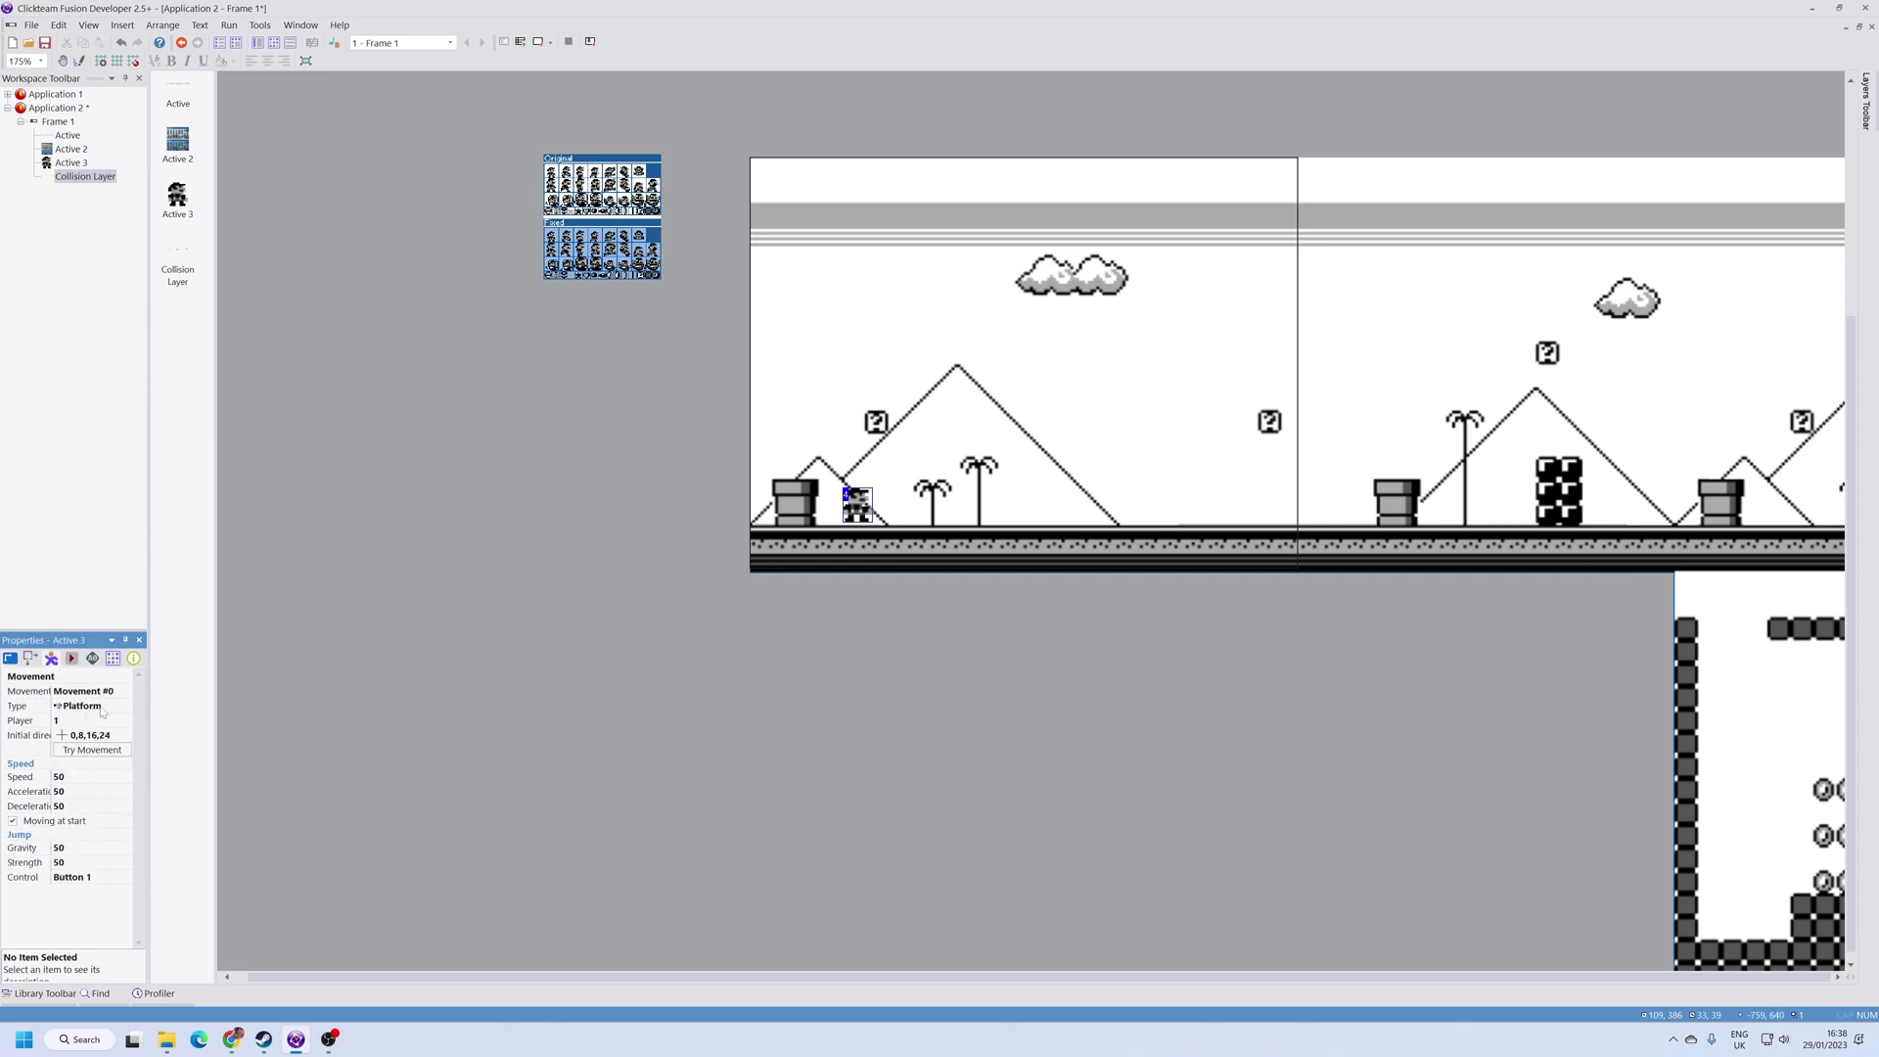
{"action": "left_click", "coordinate": [101, 710]}
{"action": "left_click", "coordinate": [106, 356]}
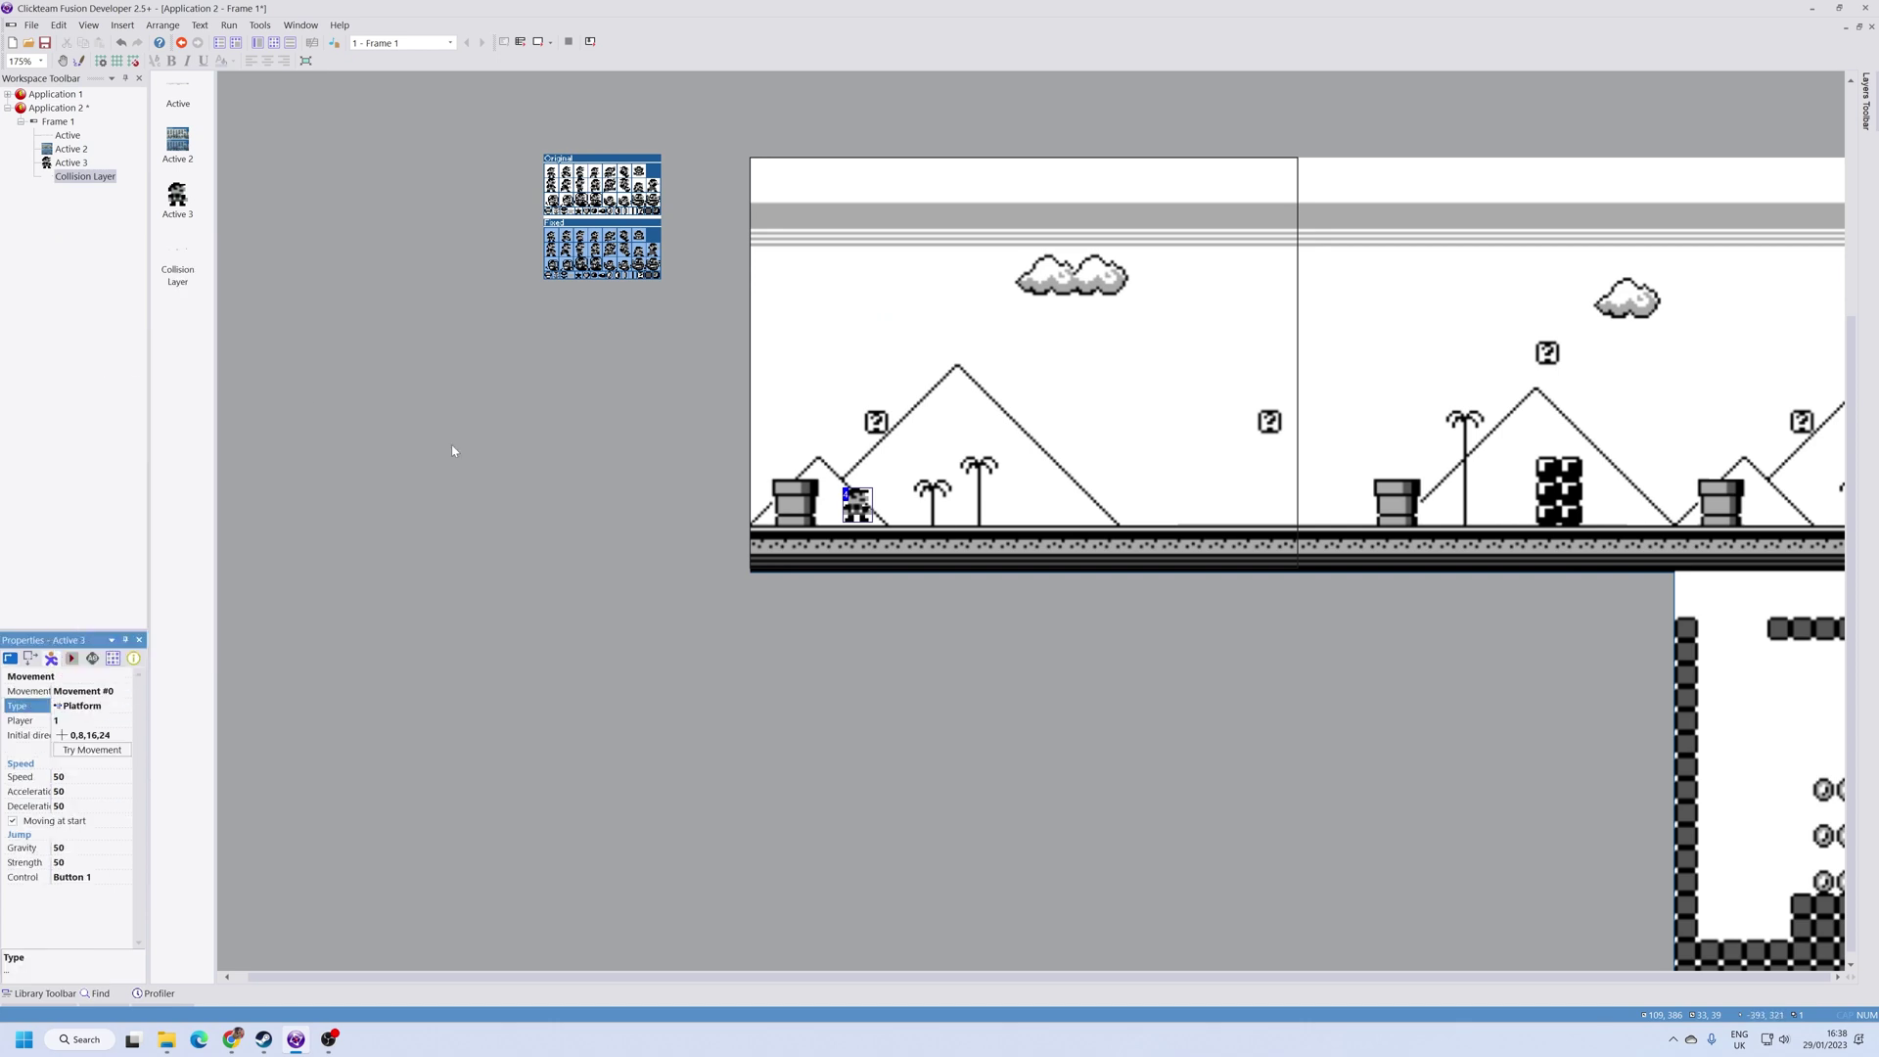
{"action": "left_click", "coordinate": [873, 713]}
{"action": "left_click", "coordinate": [853, 543]}
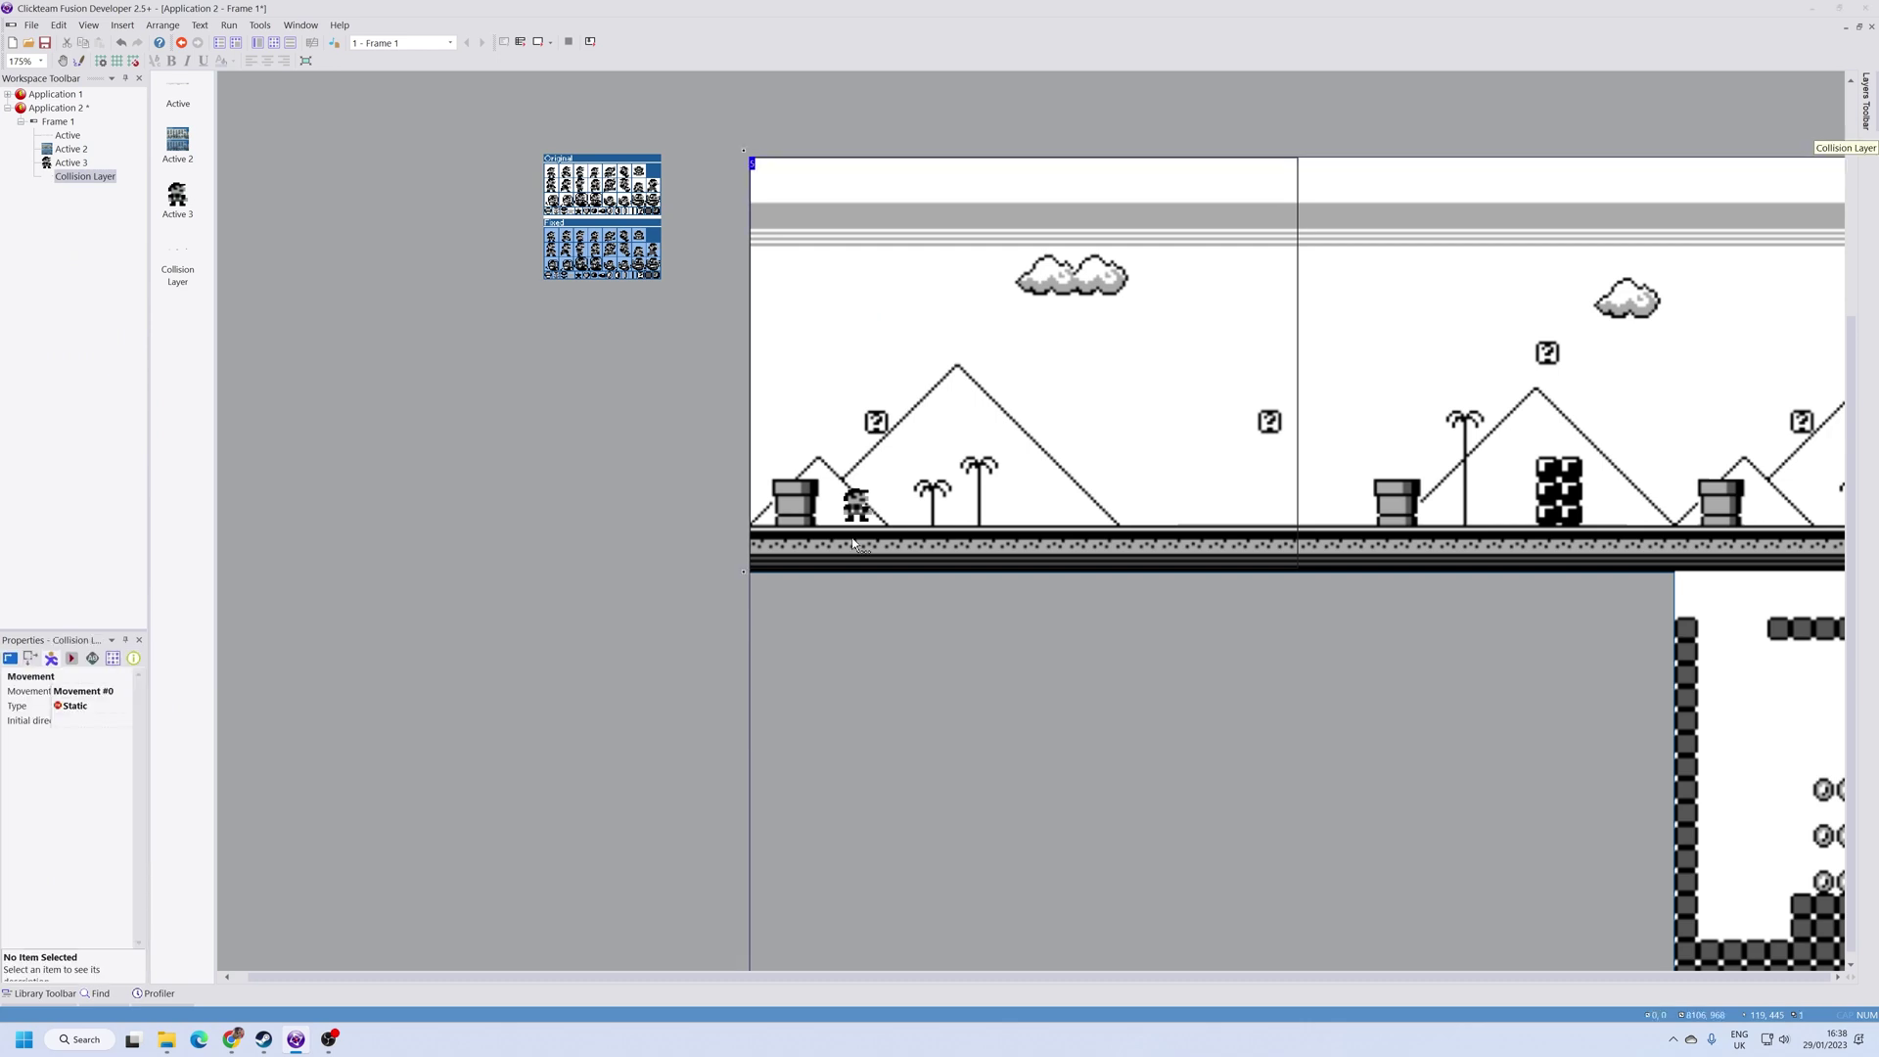
{"action": "double_click", "coordinate": [852, 543]}
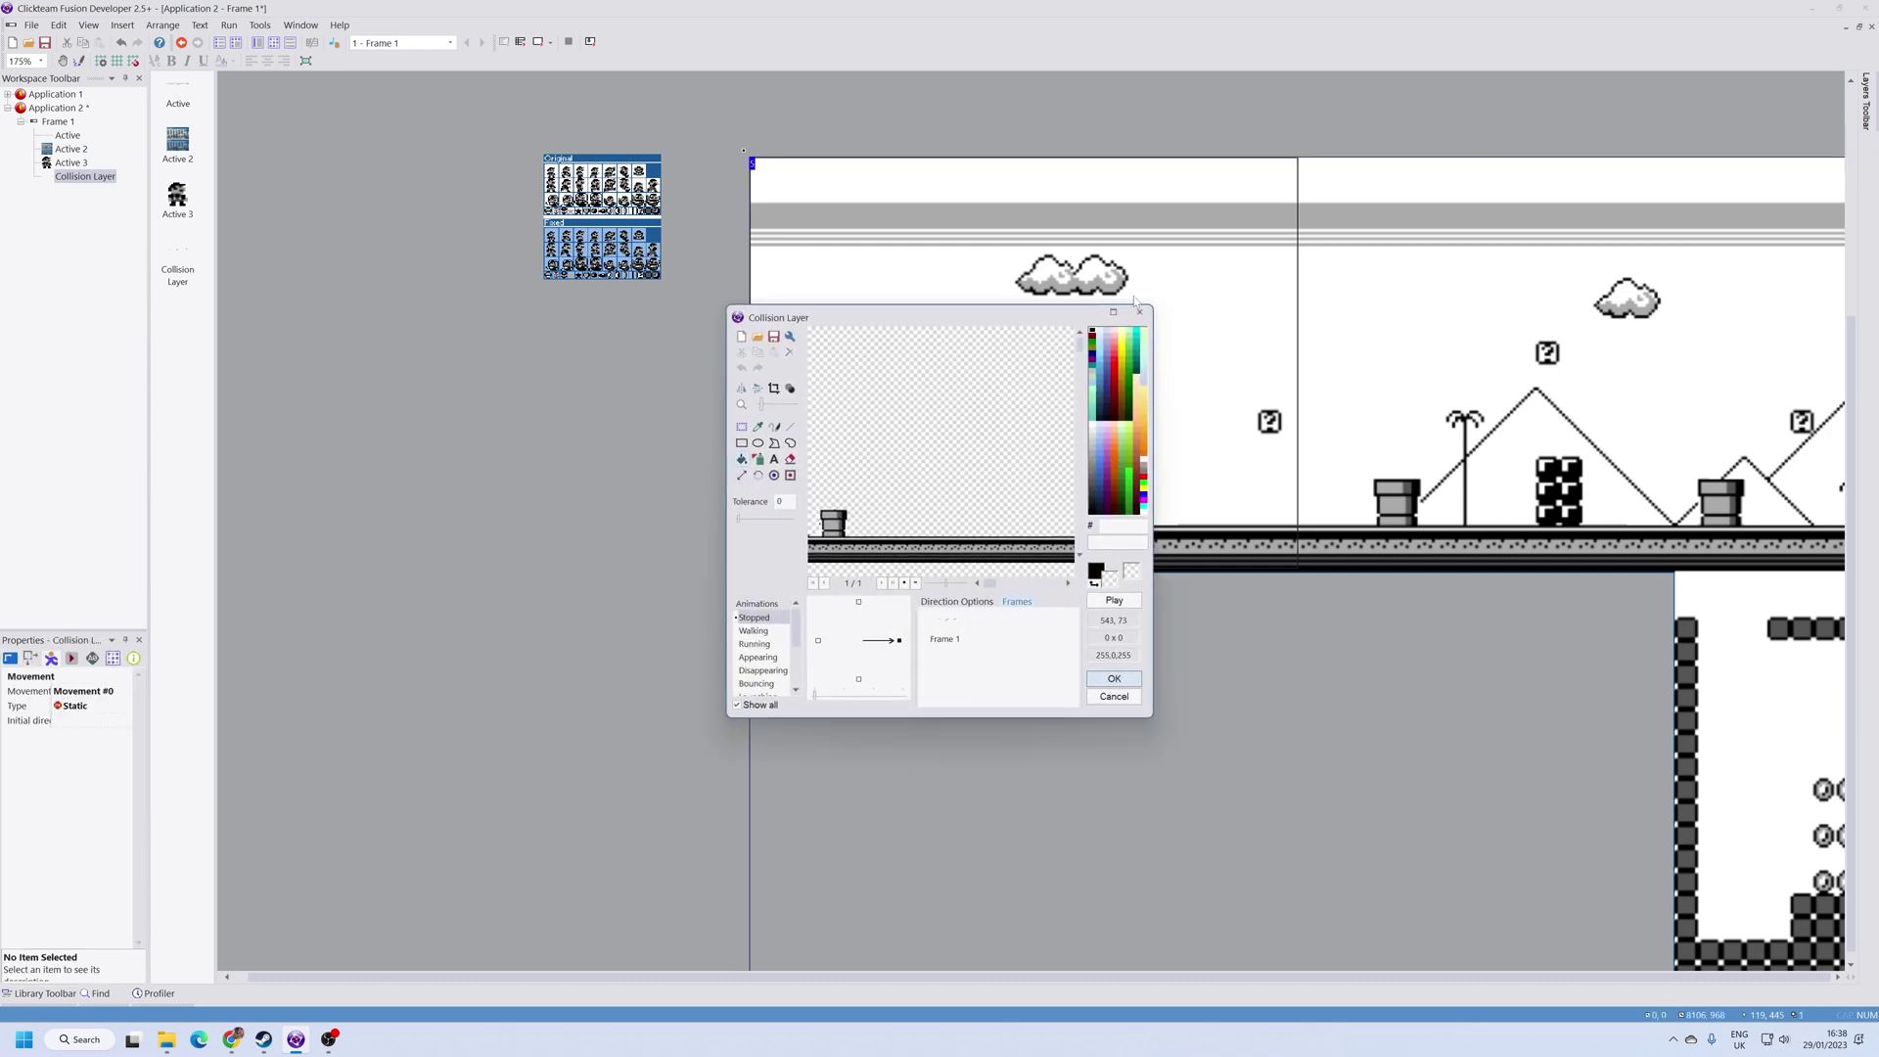
{"action": "left_click", "coordinate": [1138, 310]}
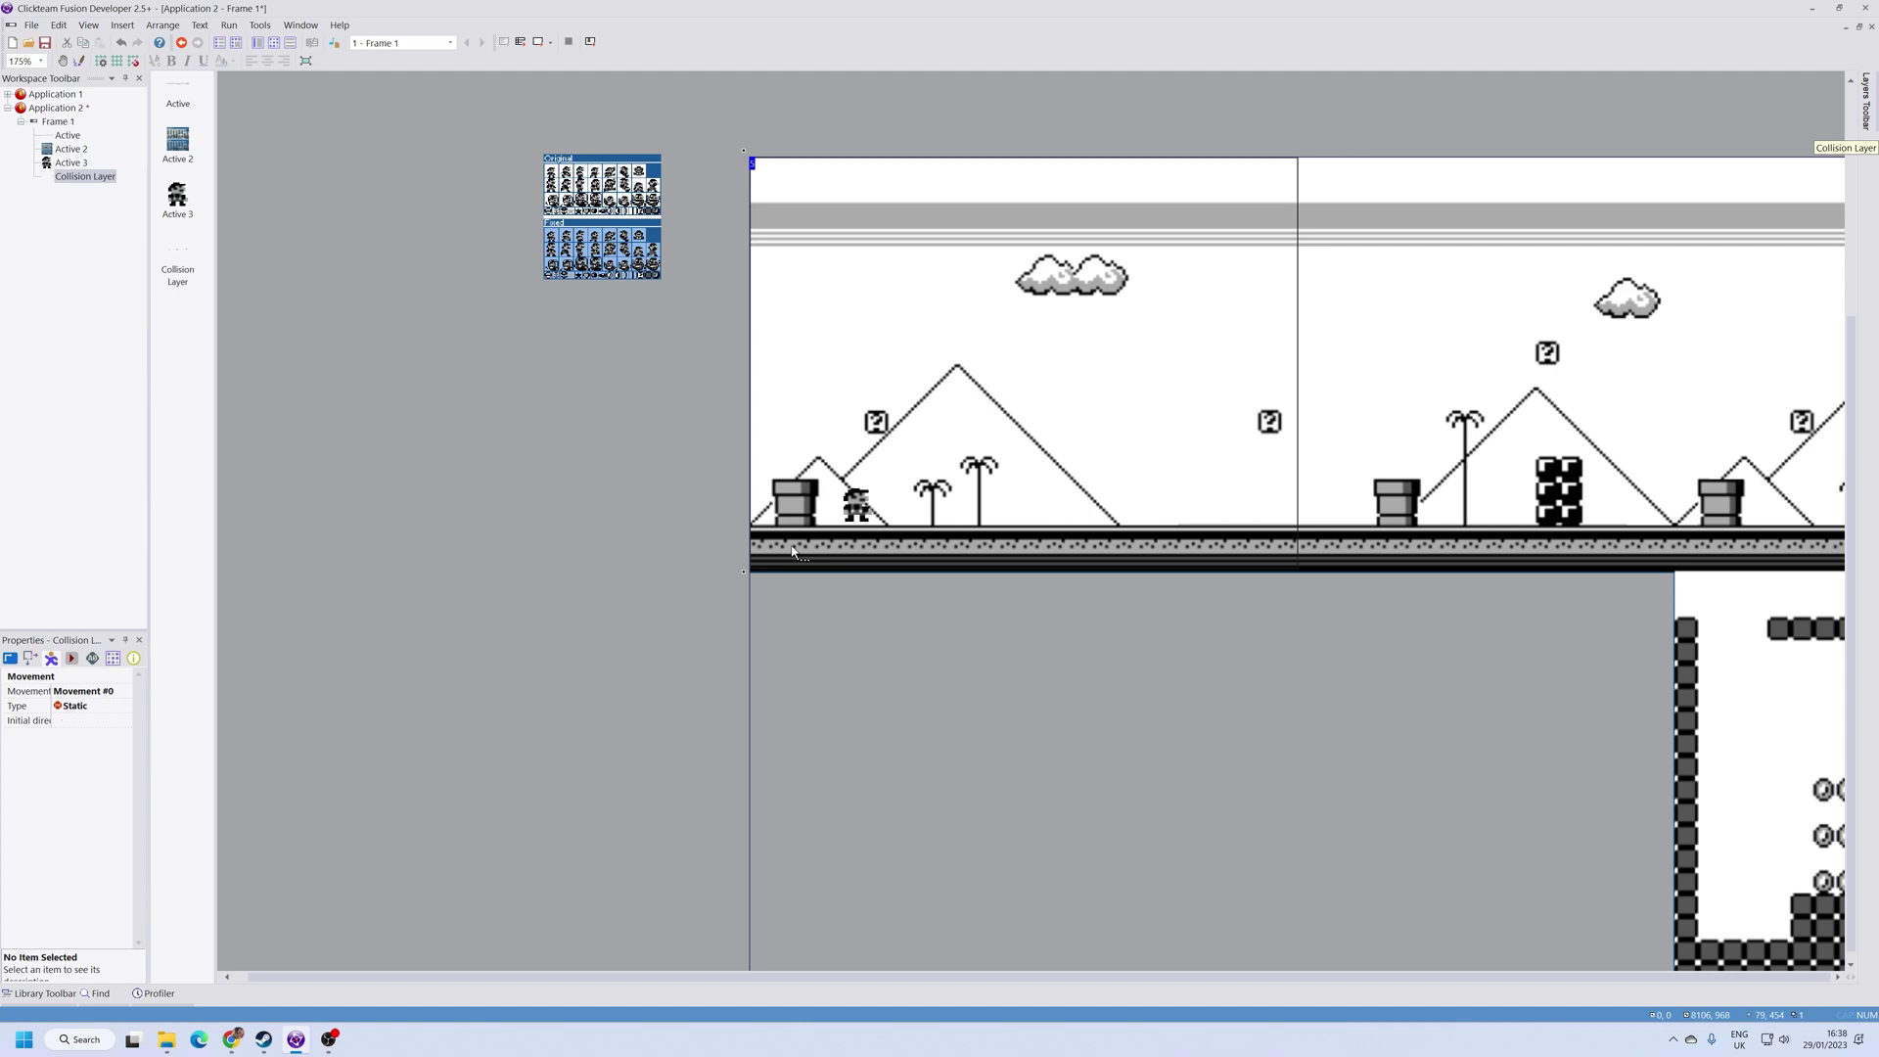
Step: Delete Mario's collides-with-the-background event in the Event Editor, restoring the 'is overlapping' event
{"action": "left_click", "coordinate": [273, 42]}
{"action": "left_click", "coordinate": [163, 146]}
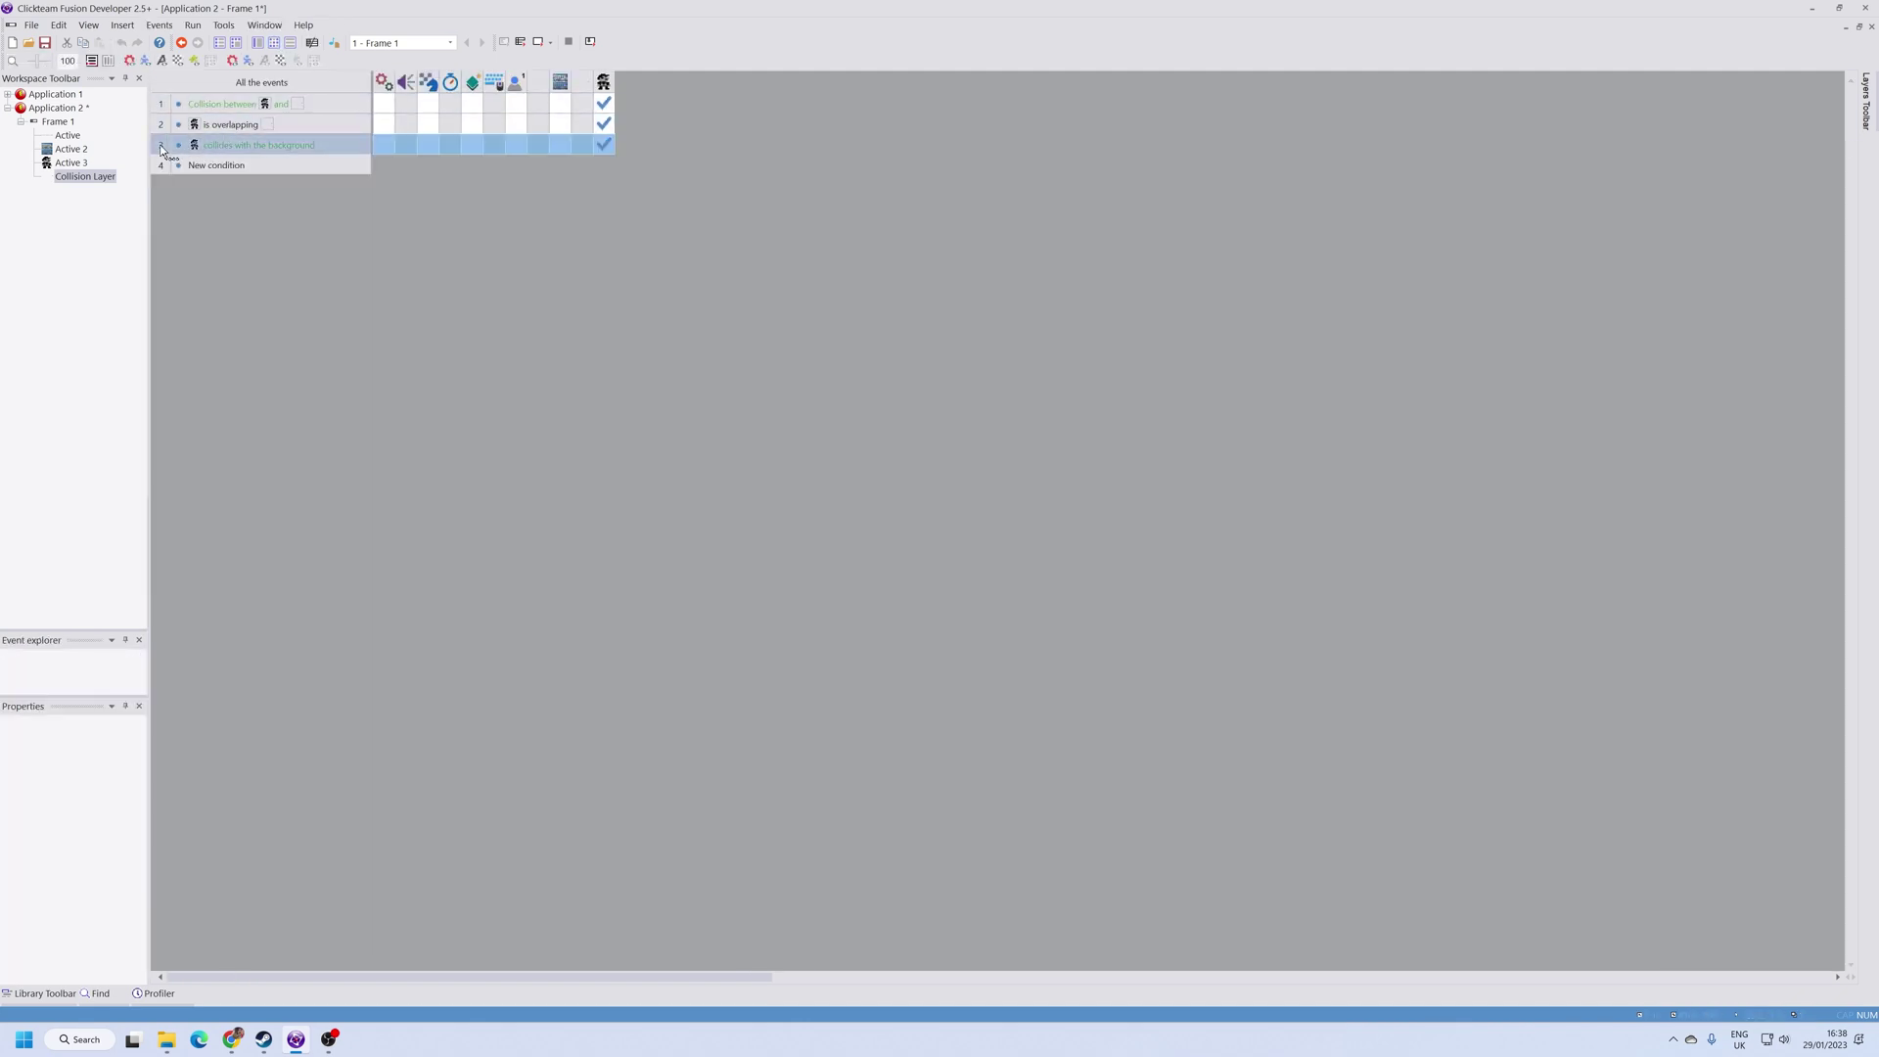
{"action": "key", "text": "Delete"}
{"action": "key", "text": "Delete"}
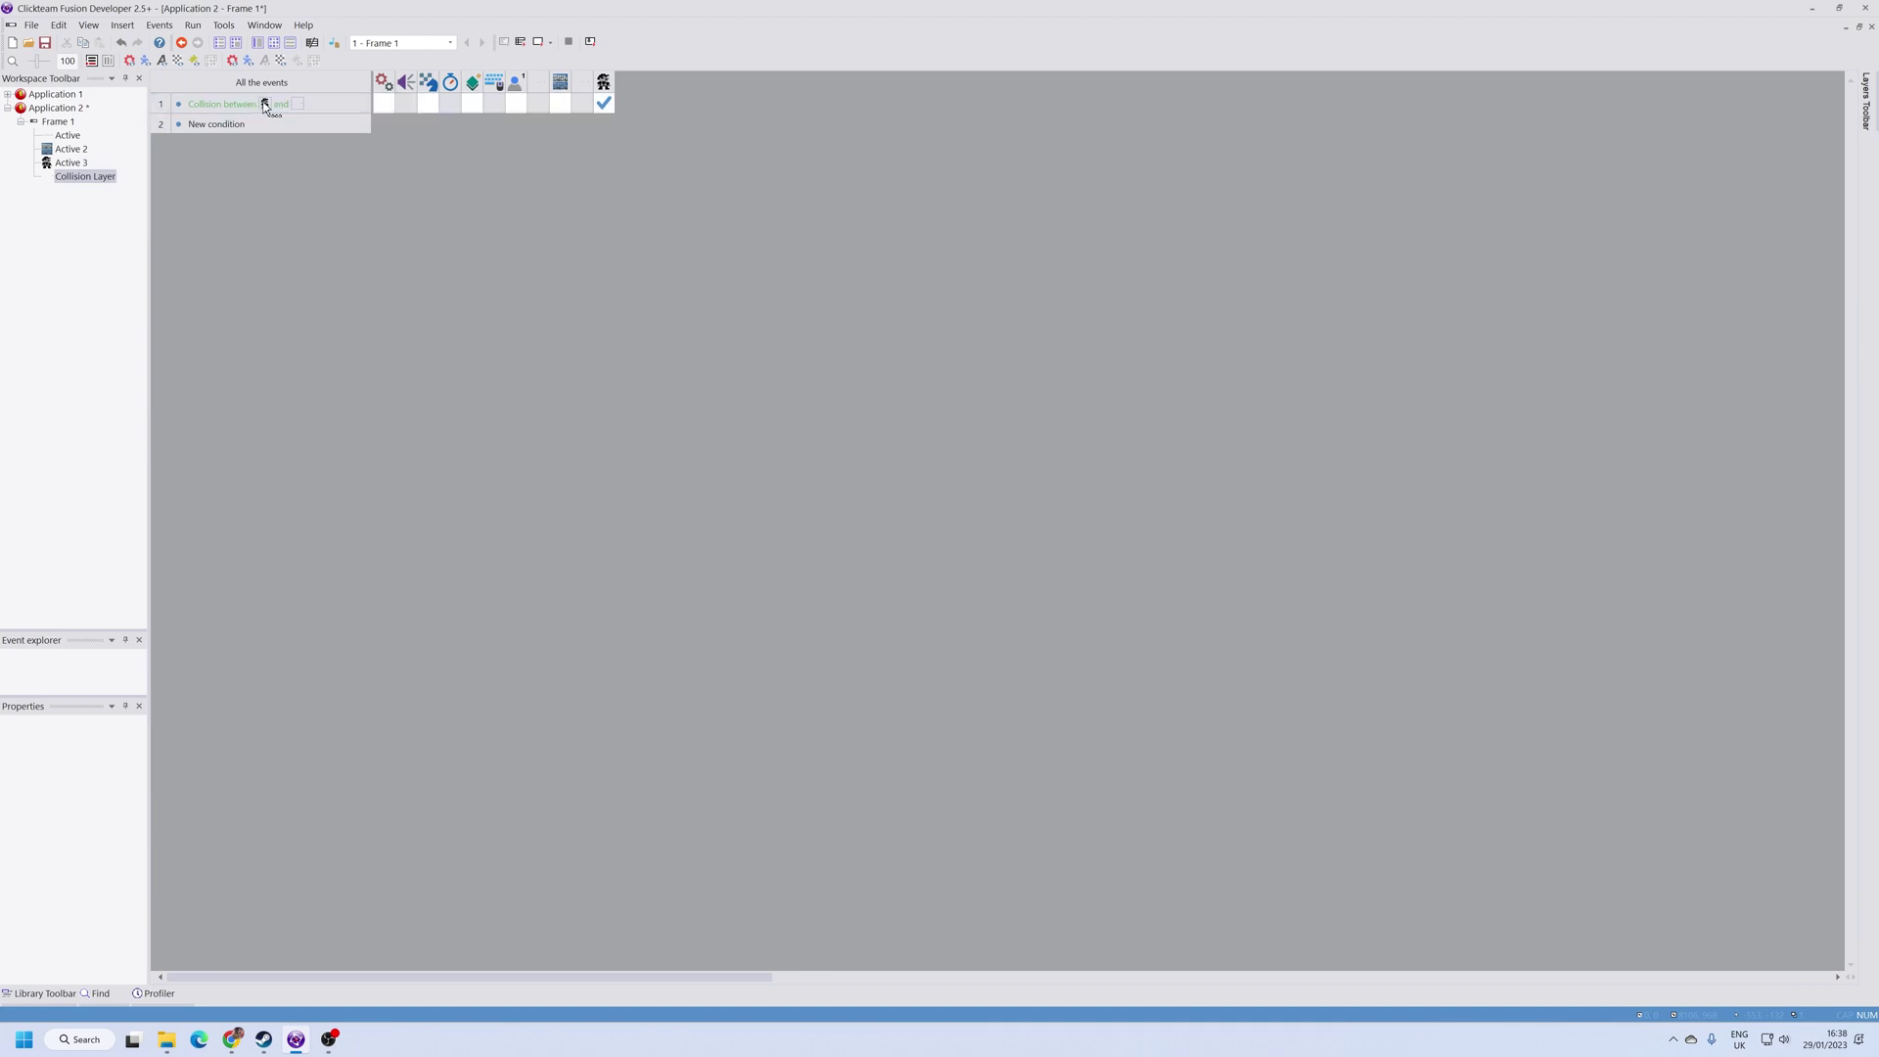
{"action": "key", "text": "ctrl+z"}
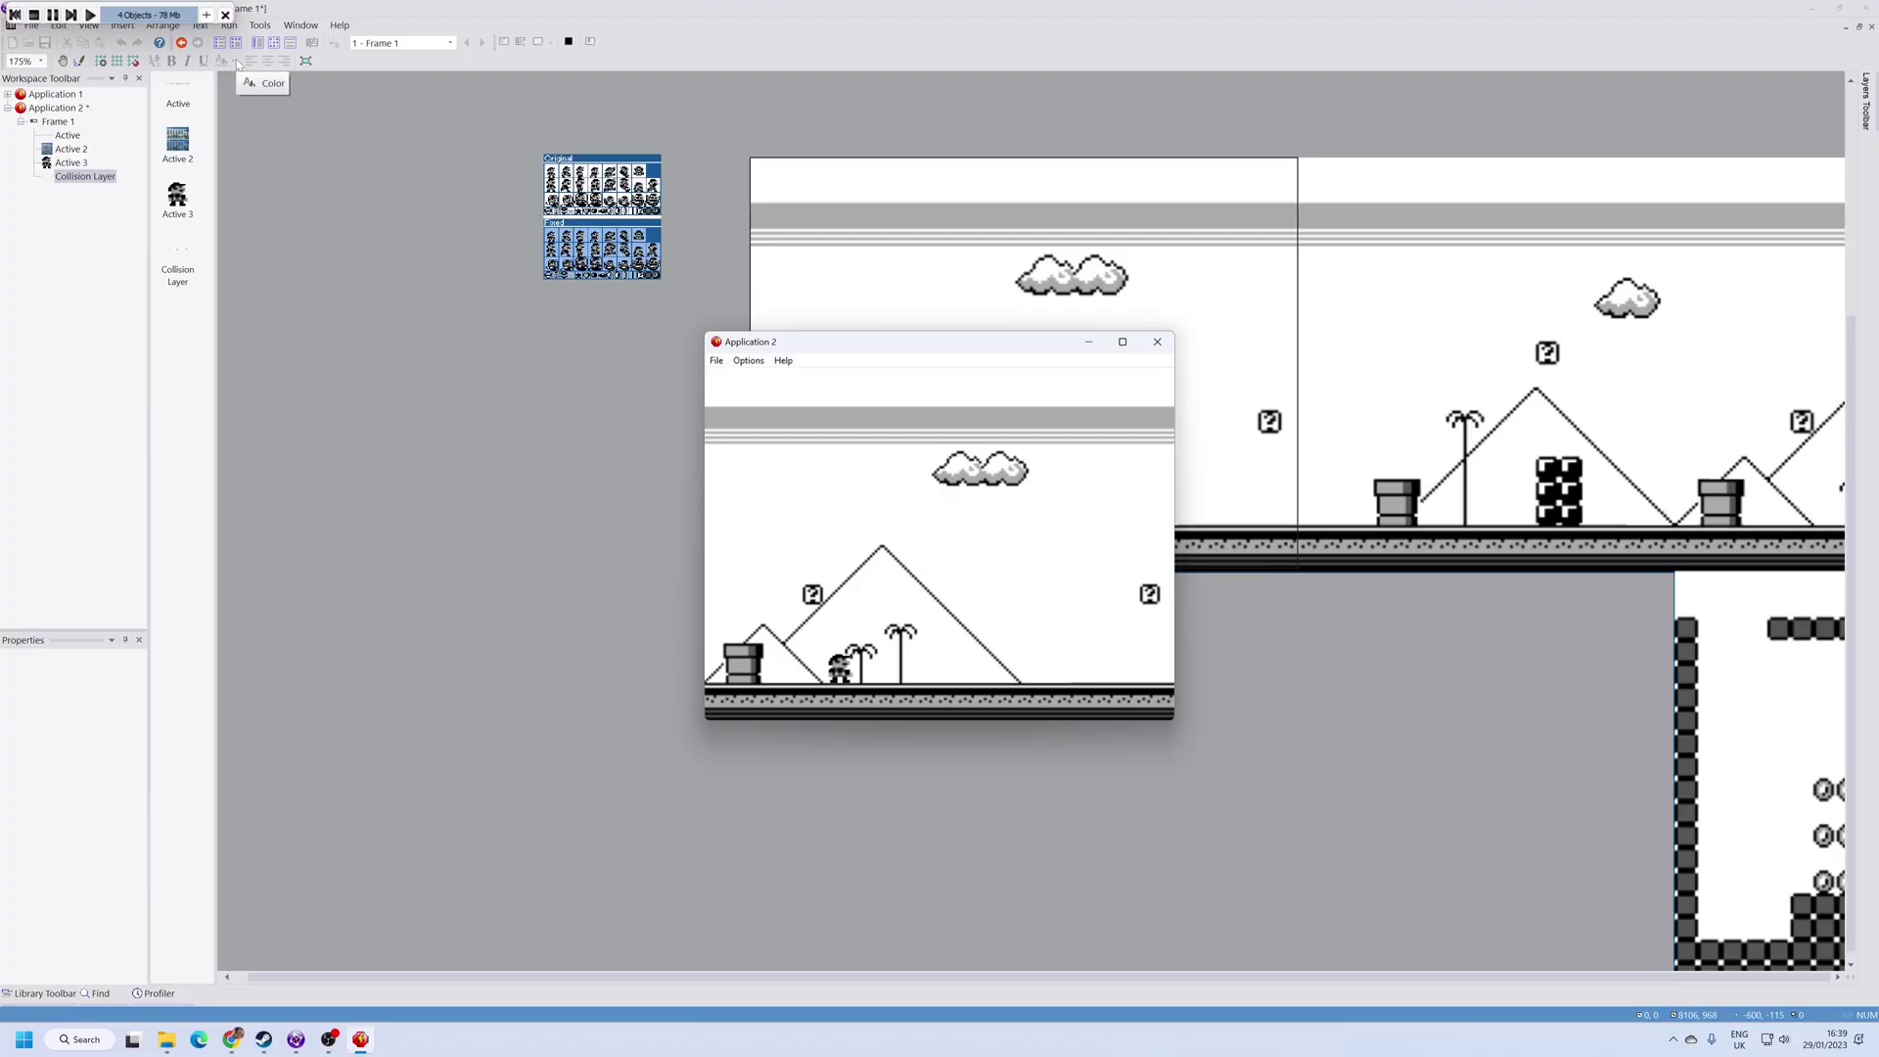
Step: Walk and jump Mario in the running game, declining the Sticky Keys prompt
{"action": "key", "text": "Left"}
{"action": "key", "text": "Right"}
{"action": "key", "text": "Up"}
{"action": "key", "text": "shift"}
{"action": "key", "text": "shift"}
{"action": "key", "text": "shift"}
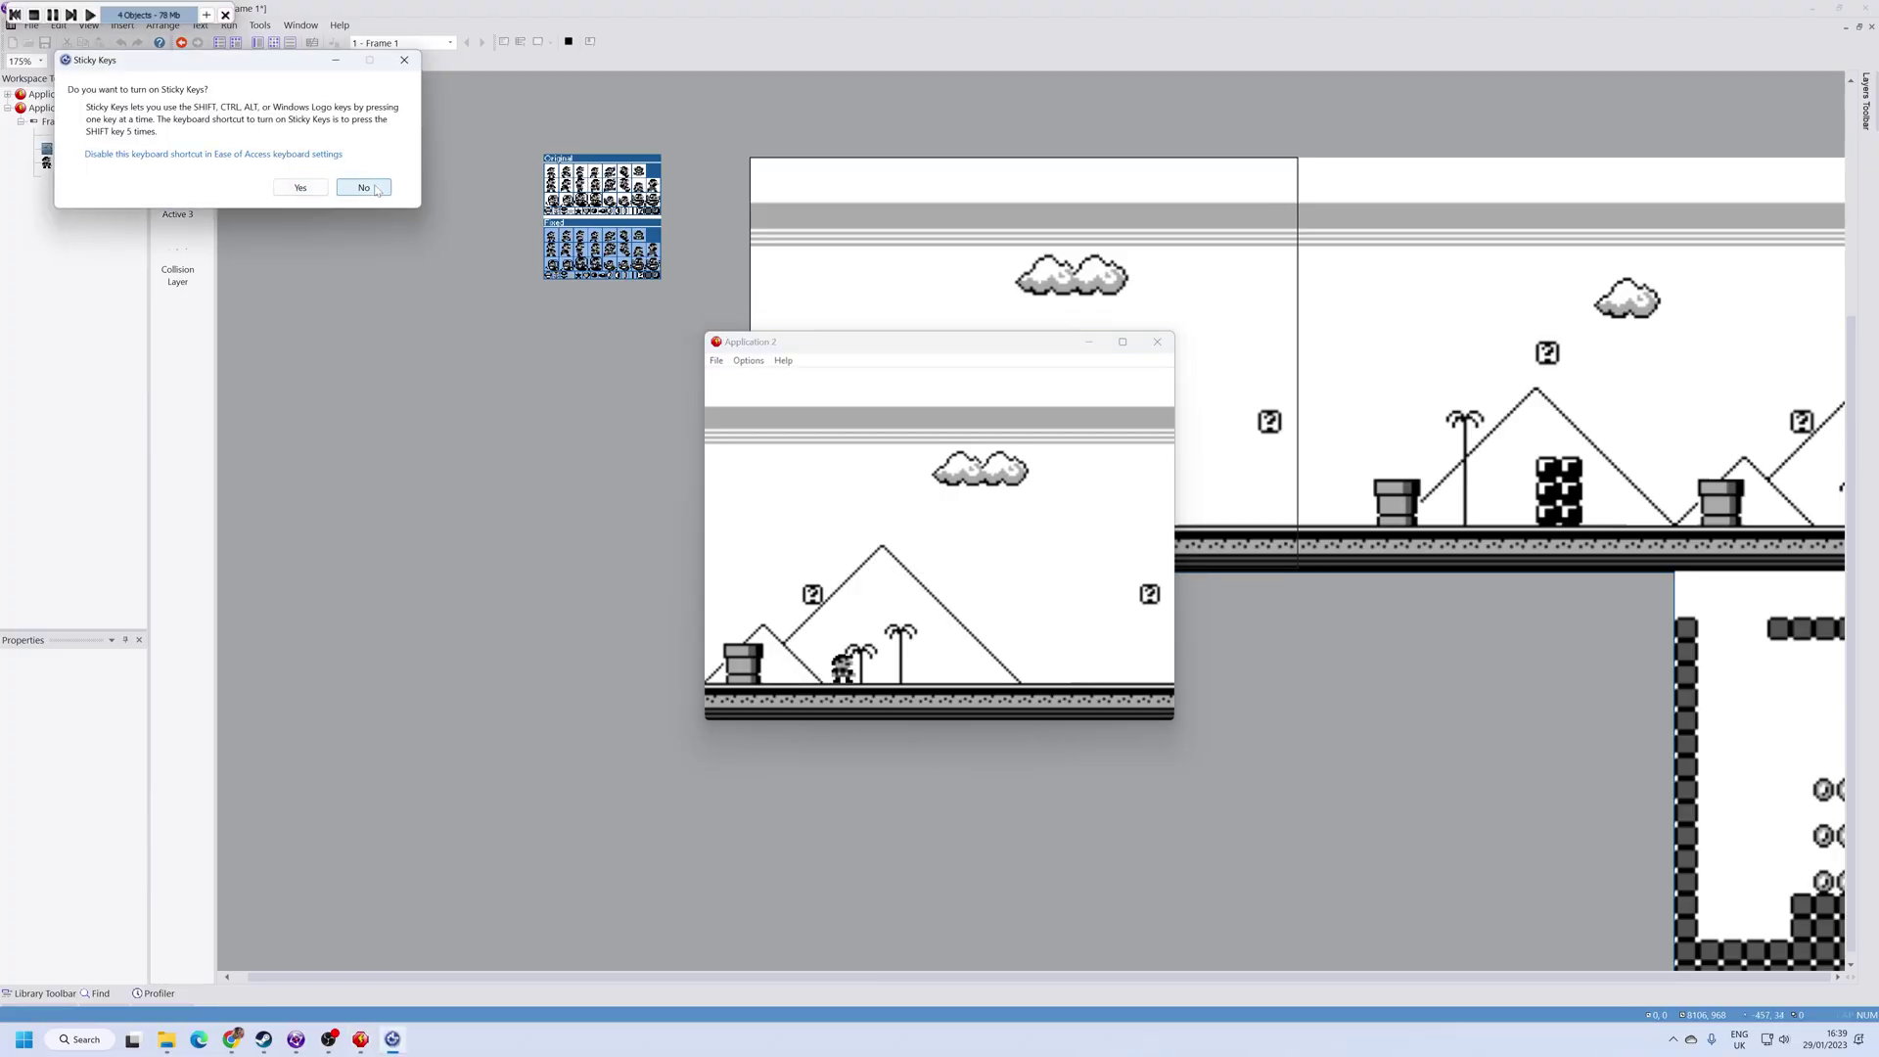
{"action": "left_click", "coordinate": [364, 189]}
Step: Close the game window and return to the Frame Editor layout
{"action": "left_click", "coordinate": [1157, 340]}
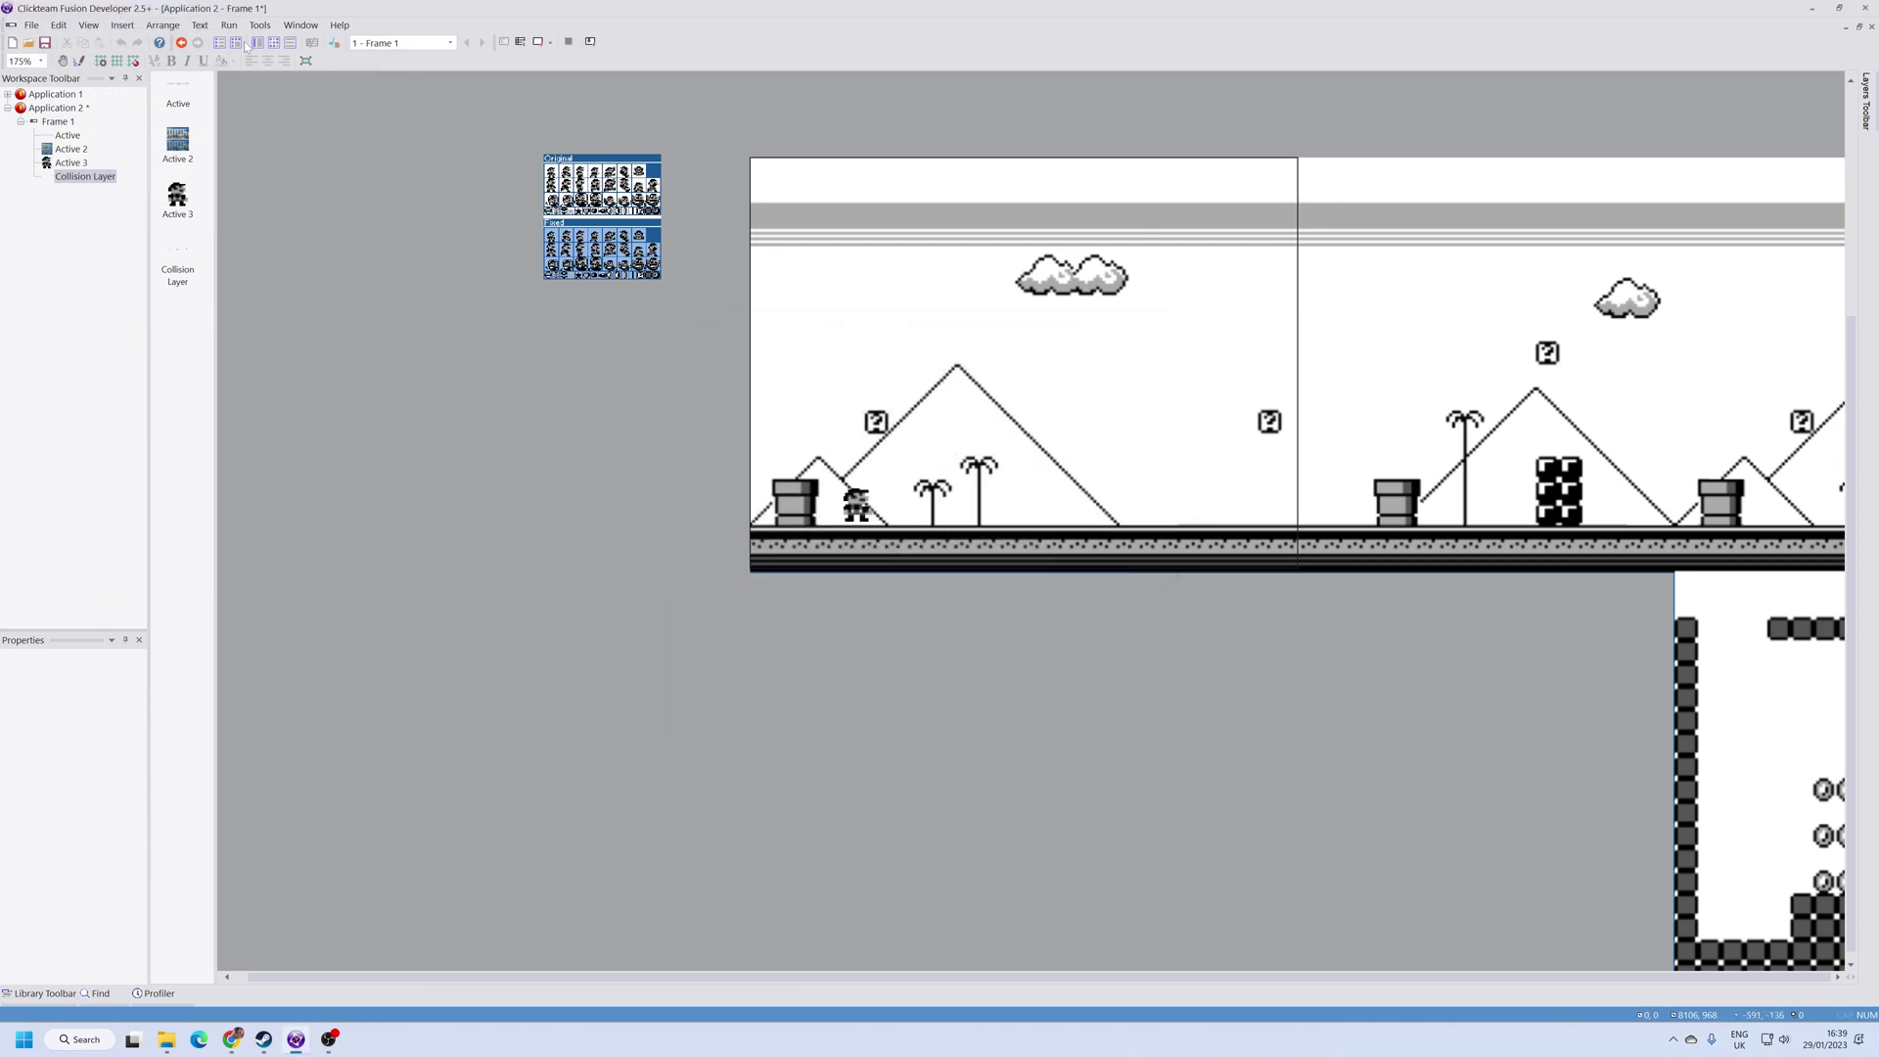
{"action": "left_click", "coordinate": [275, 42]}
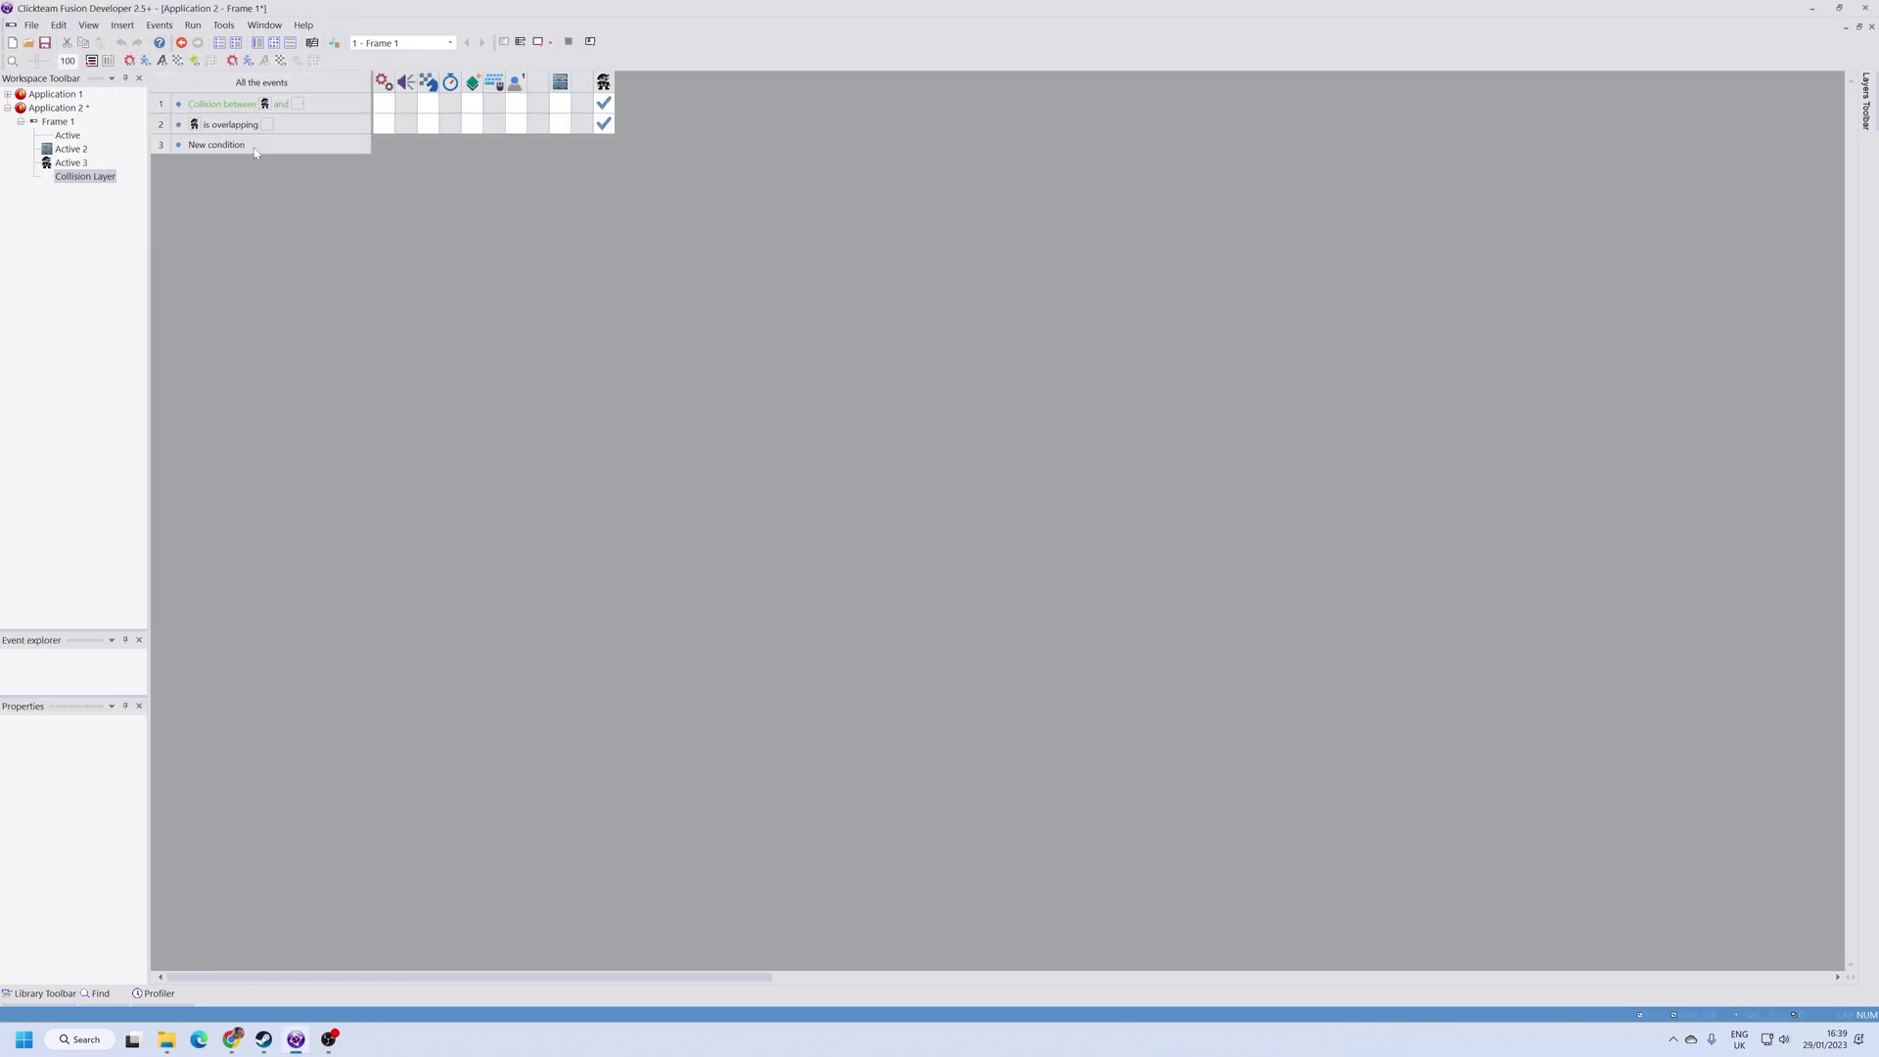
{"action": "left_click", "coordinate": [258, 45]}
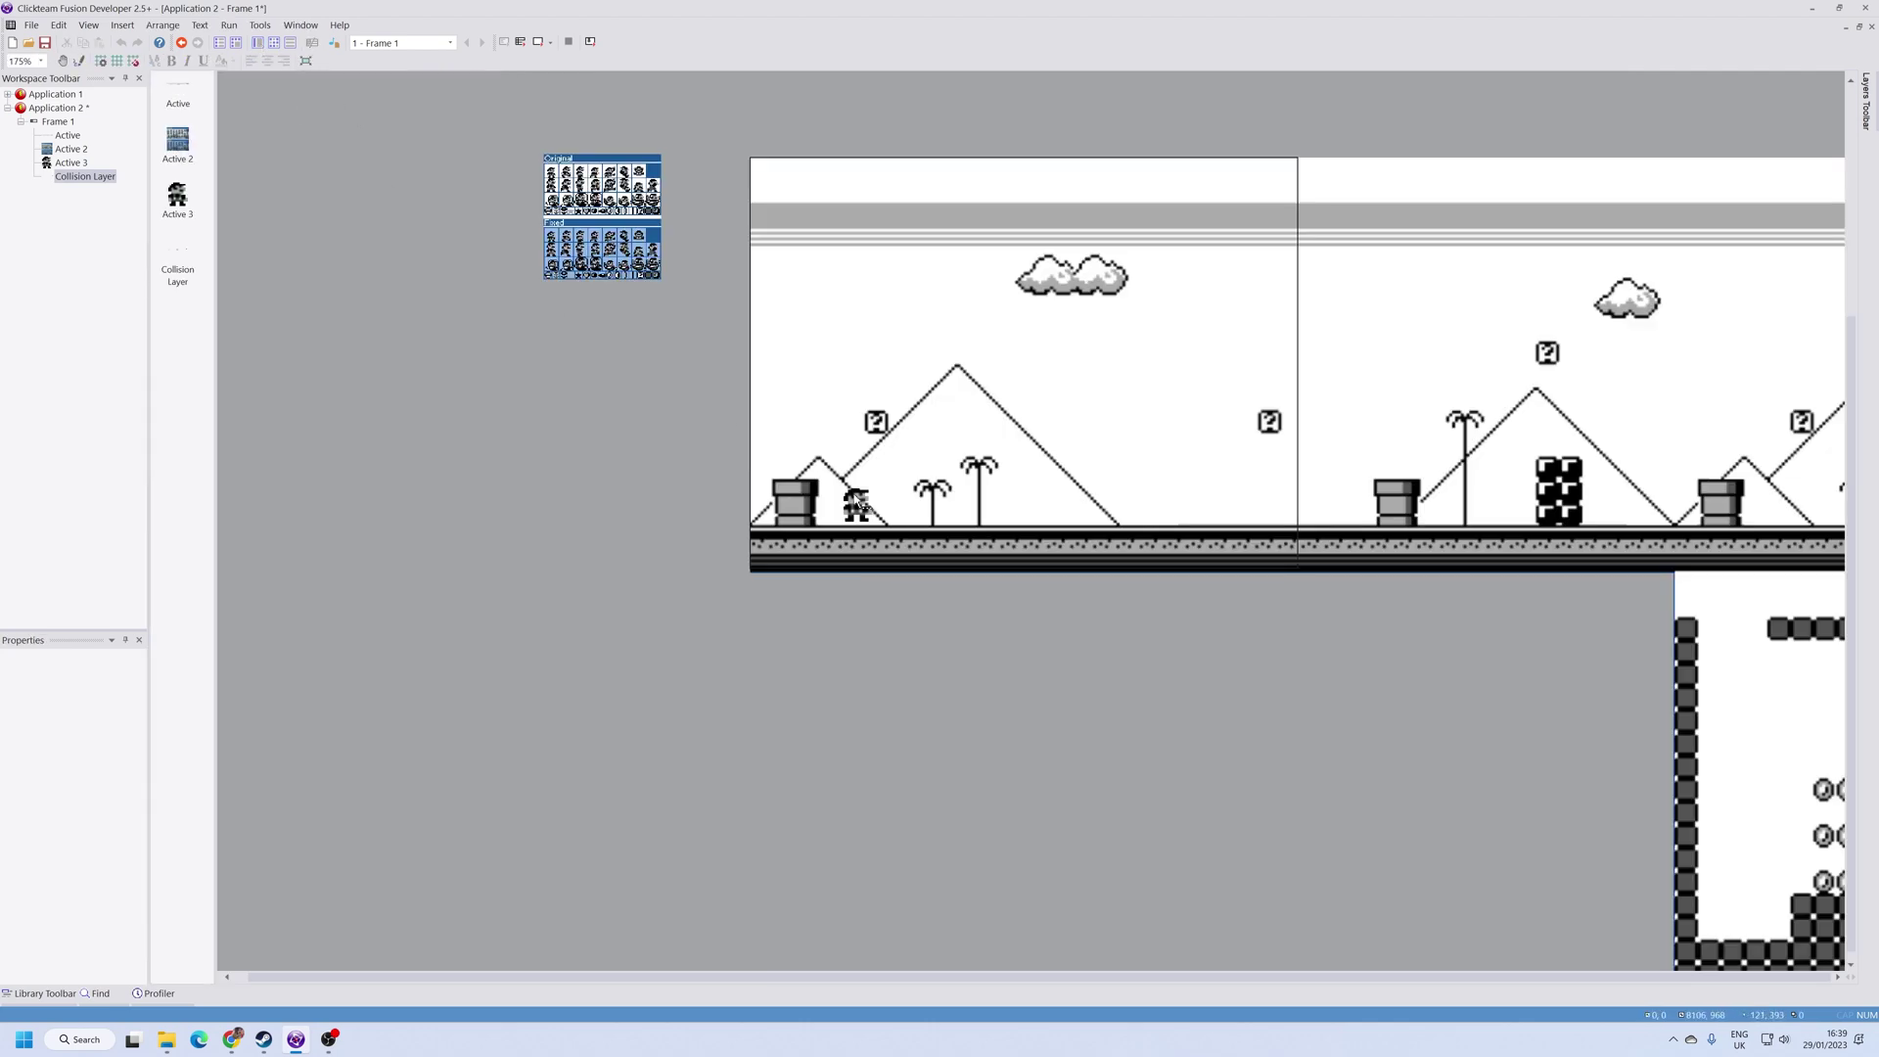
Step: Set Mario's Platform movement Gravity to 10 and run the application
{"action": "left_click", "coordinate": [855, 502]}
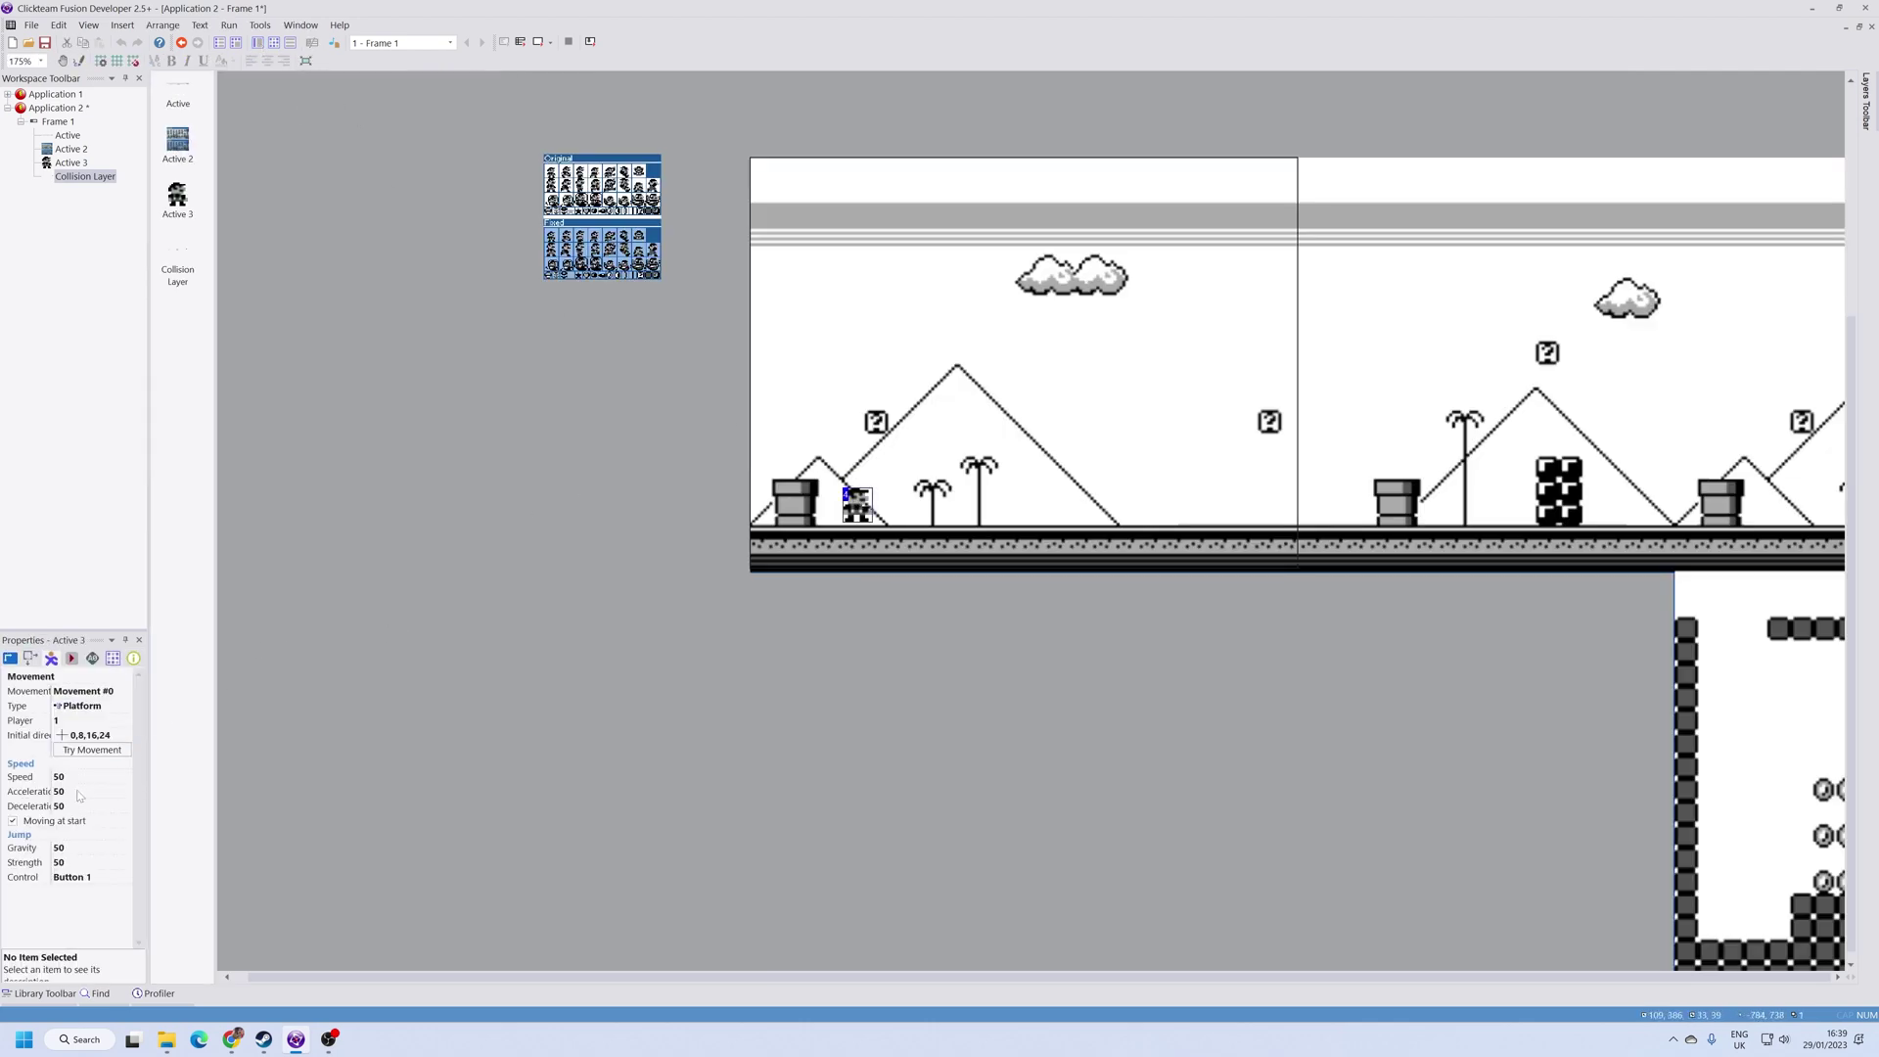
{"action": "left_click", "coordinate": [67, 851]}
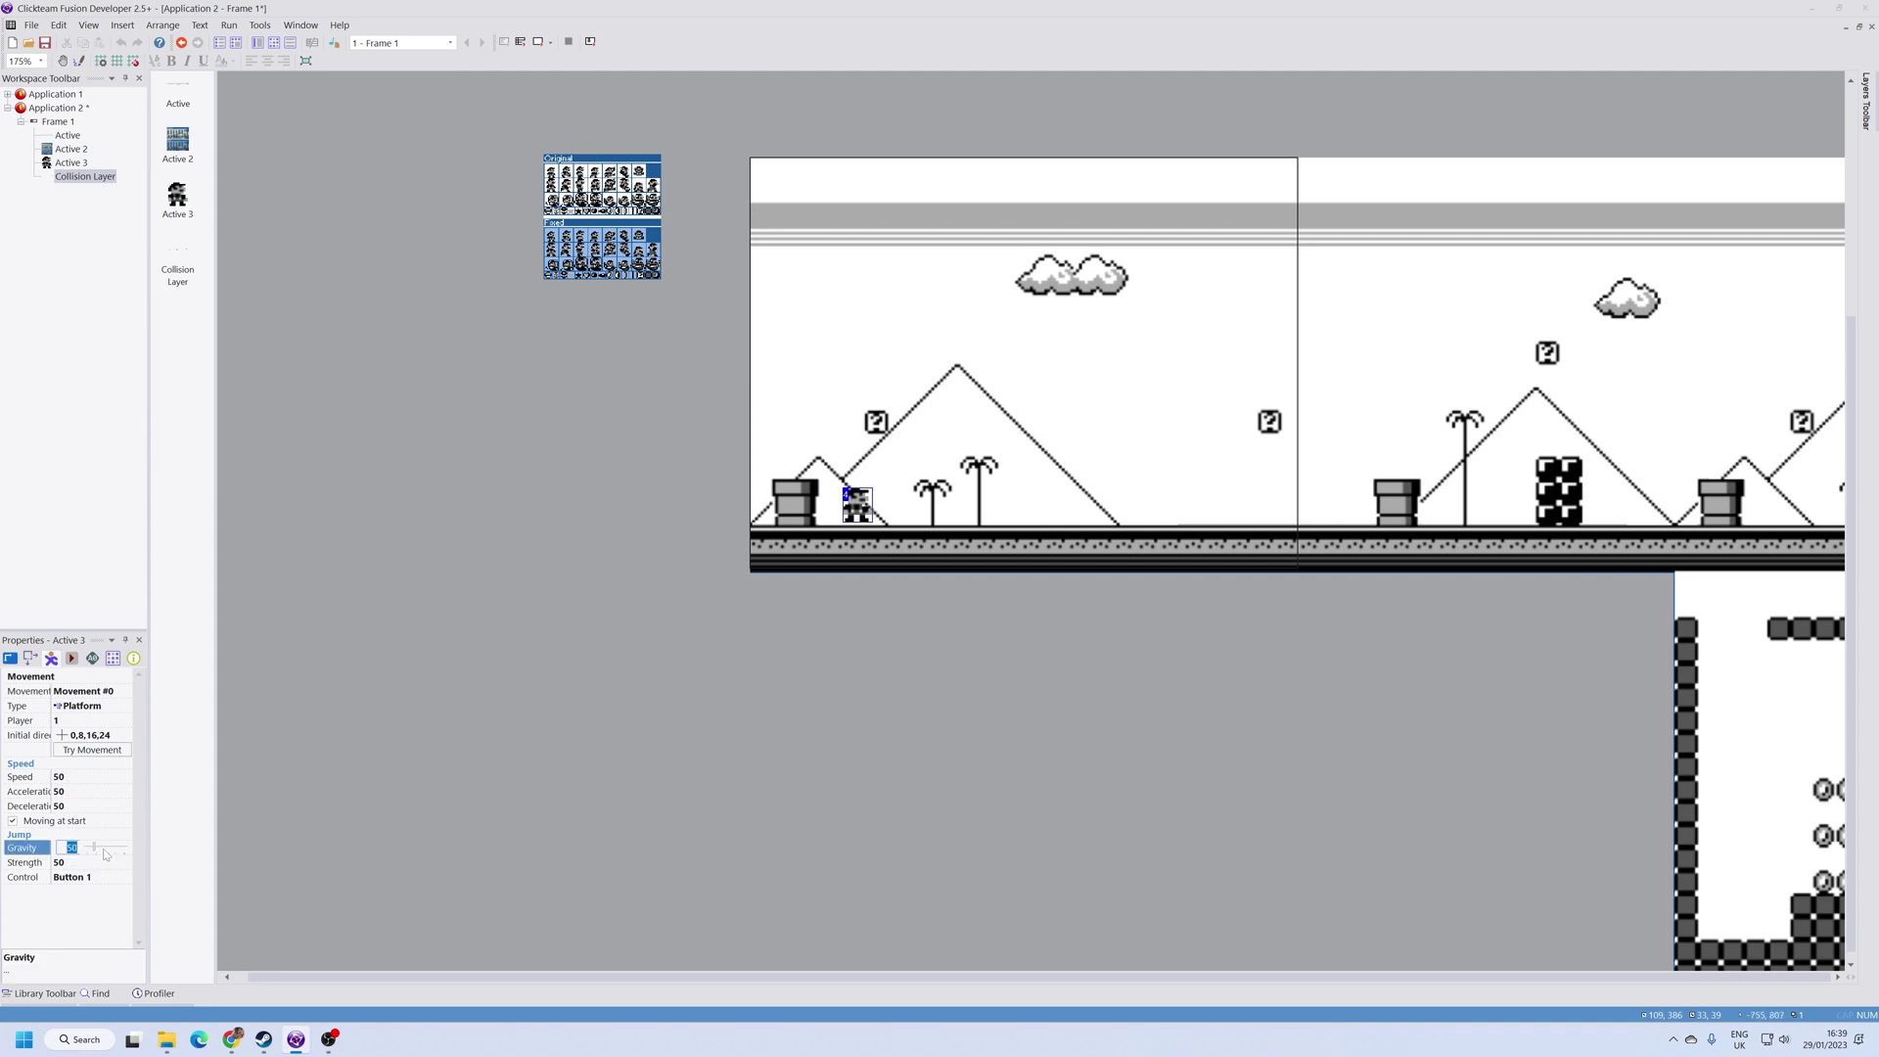
{"action": "type", "text": "0"}
{"action": "key", "text": "Return"}
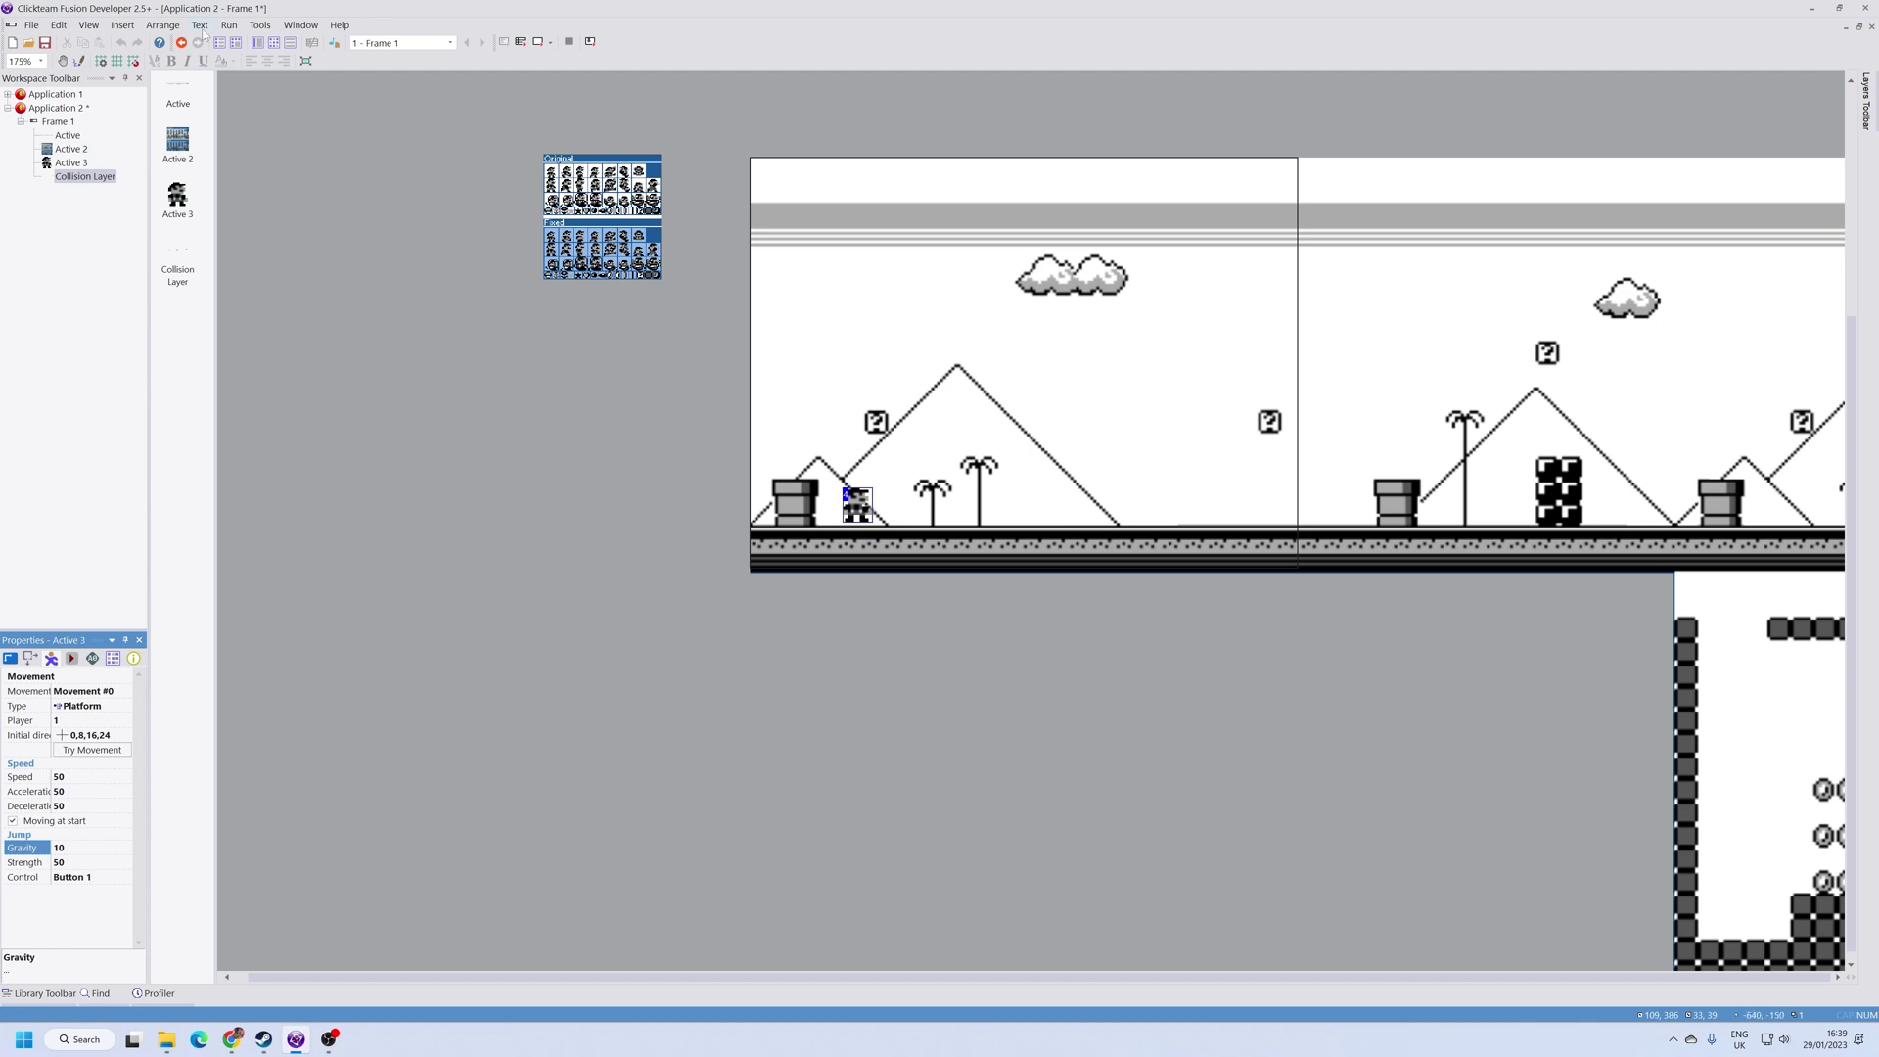
{"action": "left_click", "coordinate": [230, 26]}
{"action": "left_click", "coordinate": [251, 64]}
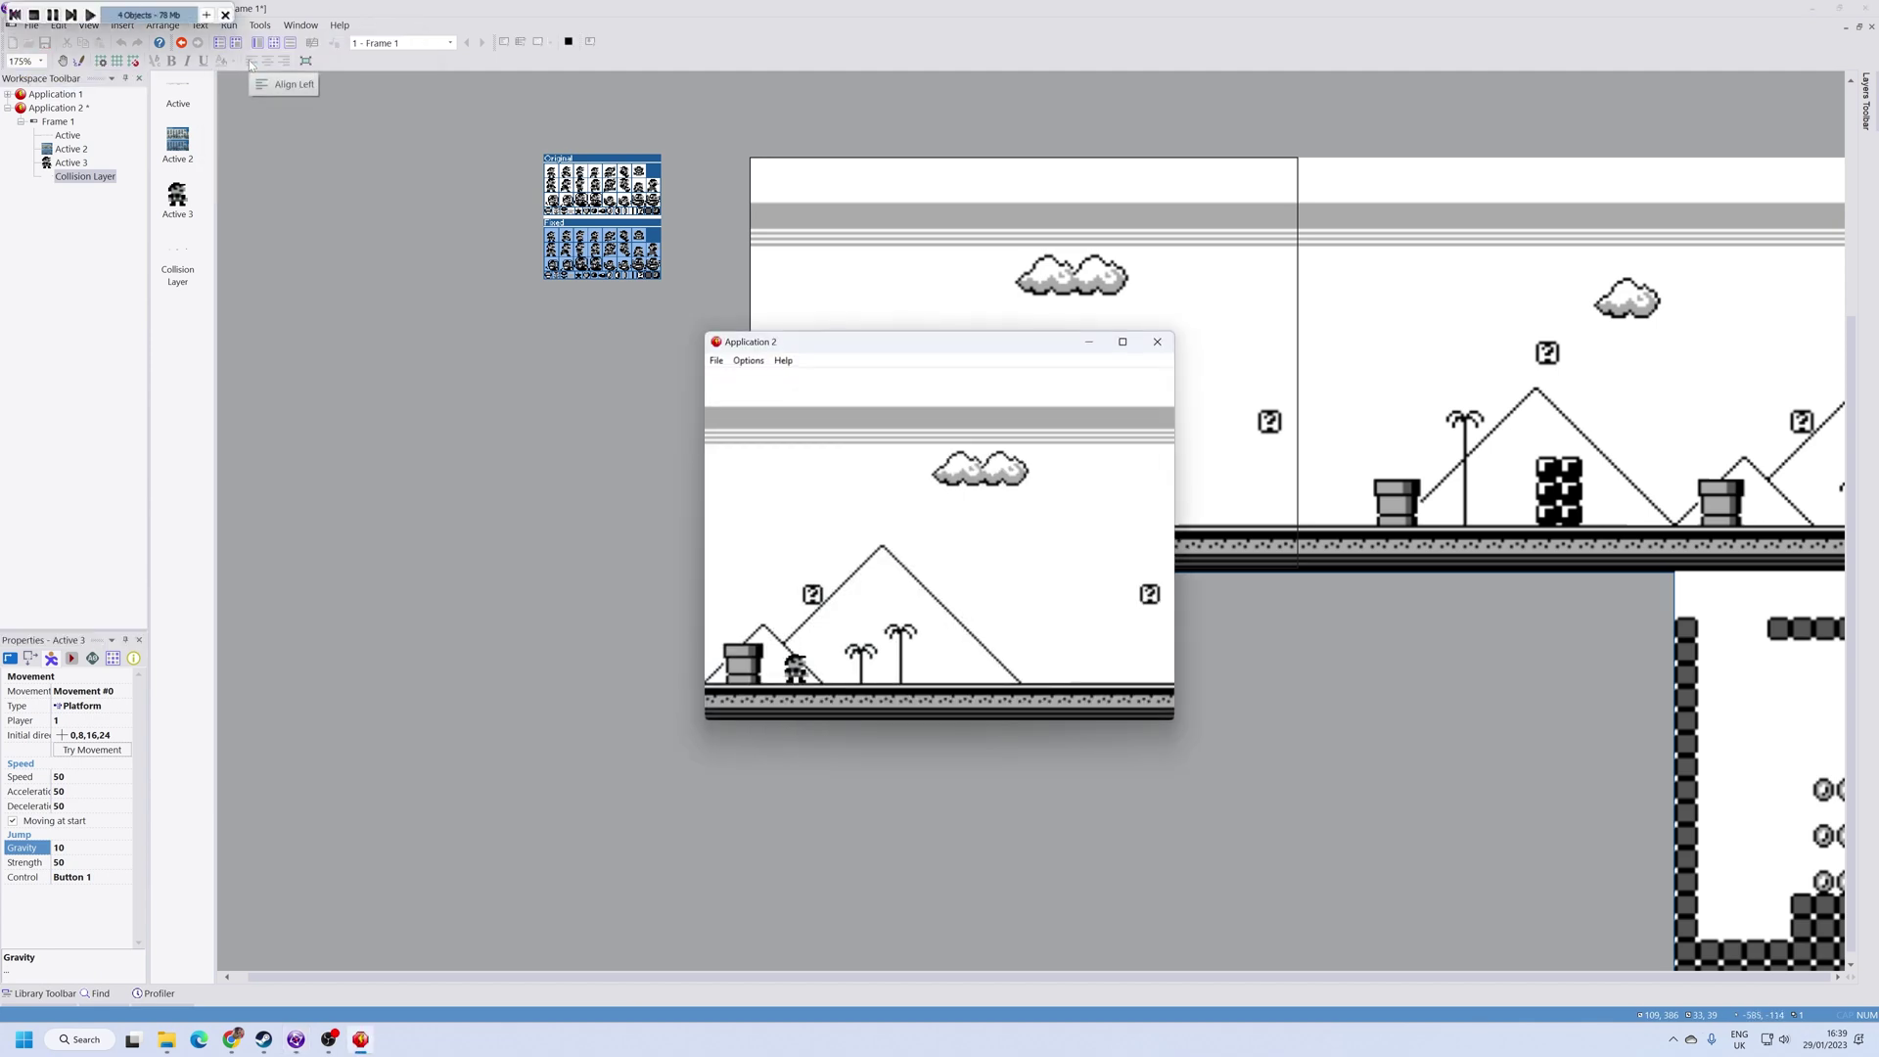
Step: Test Mario's floatier jumps beside the pipe and toward the question block
{"action": "key", "text": "shift"}
{"action": "key", "text": "Right"}
{"action": "key", "text": "Left"}
{"action": "key", "text": "shift"}
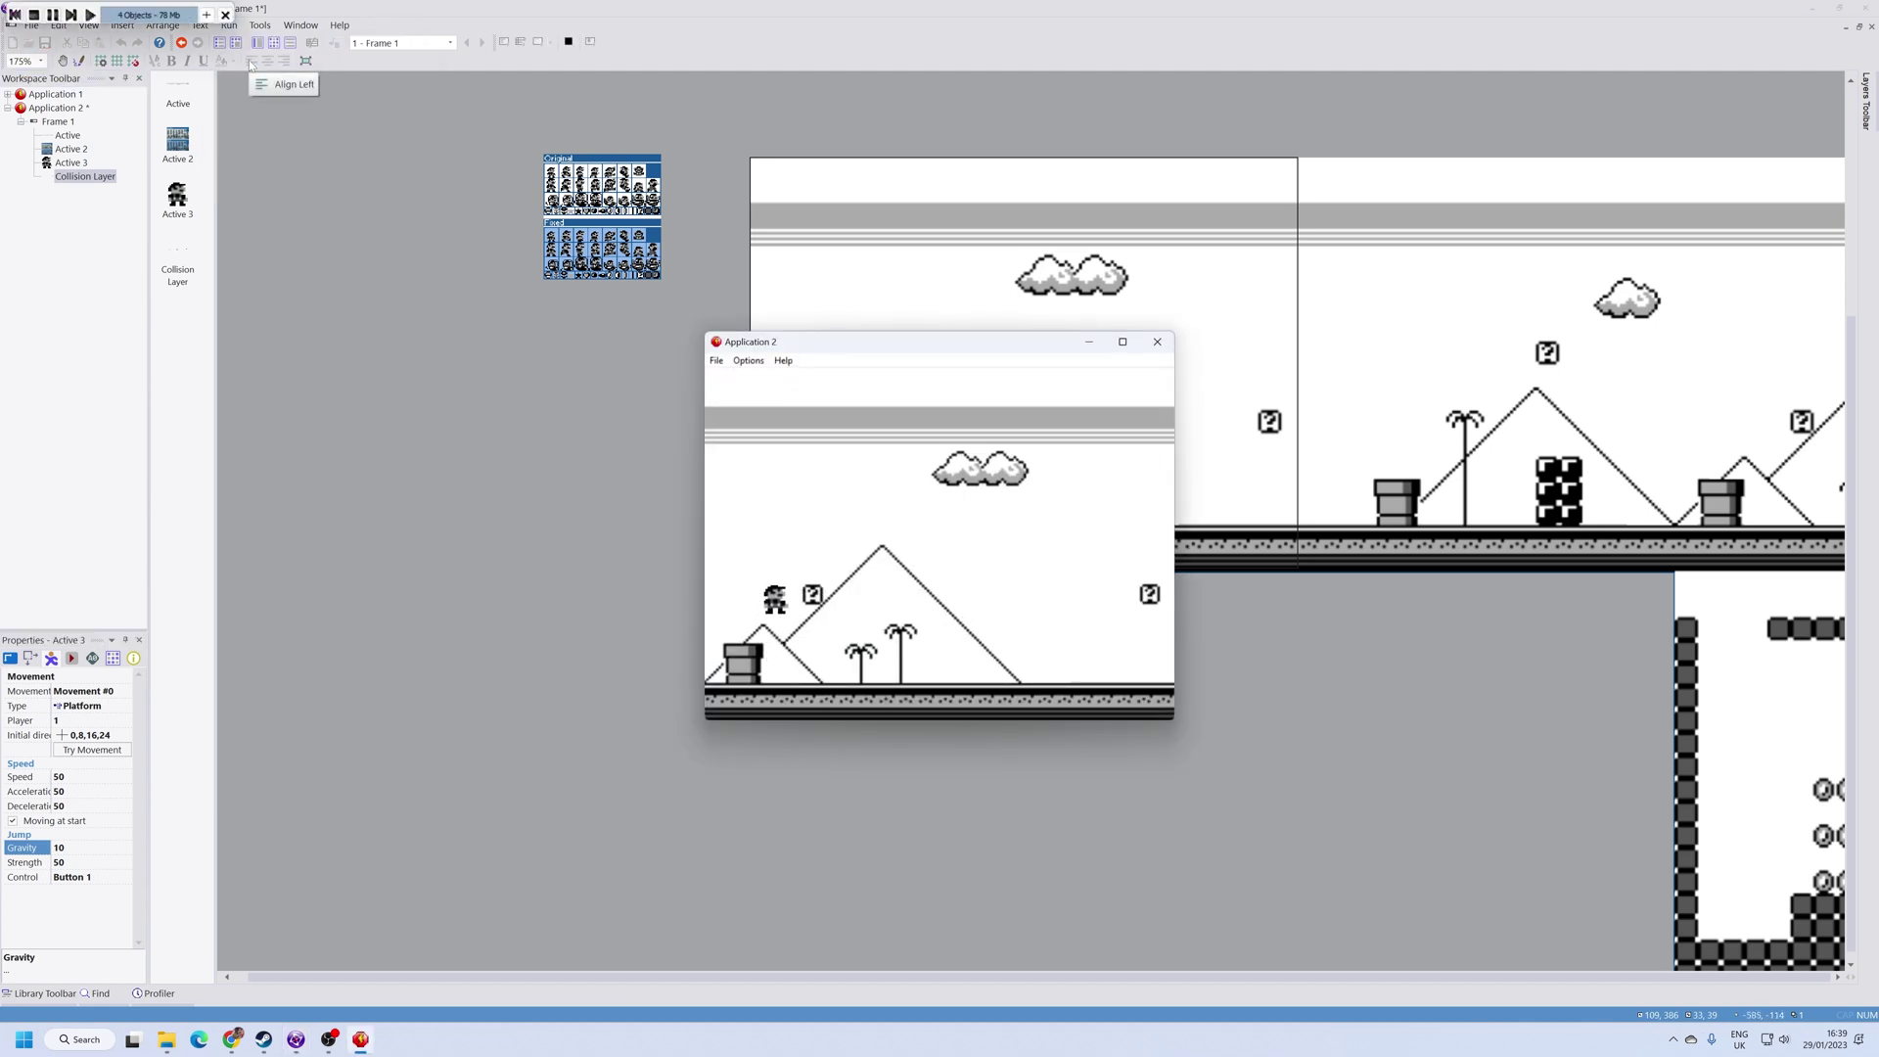
{"action": "key", "text": "shift"}
{"action": "key", "text": "Right"}
{"action": "key", "text": "shift"}
{"action": "key", "text": "Left"}
{"action": "key", "text": "shift"}
Step: Jump Mario onto the pipe and the mountain peak, then close the game window
{"action": "key", "text": "Right"}
{"action": "key", "text": "Left"}
{"action": "key", "text": "shift"}
{"action": "key", "text": "Left"}
{"action": "key", "text": "Right"}
{"action": "key", "text": "shift"}
{"action": "key", "text": "Right"}
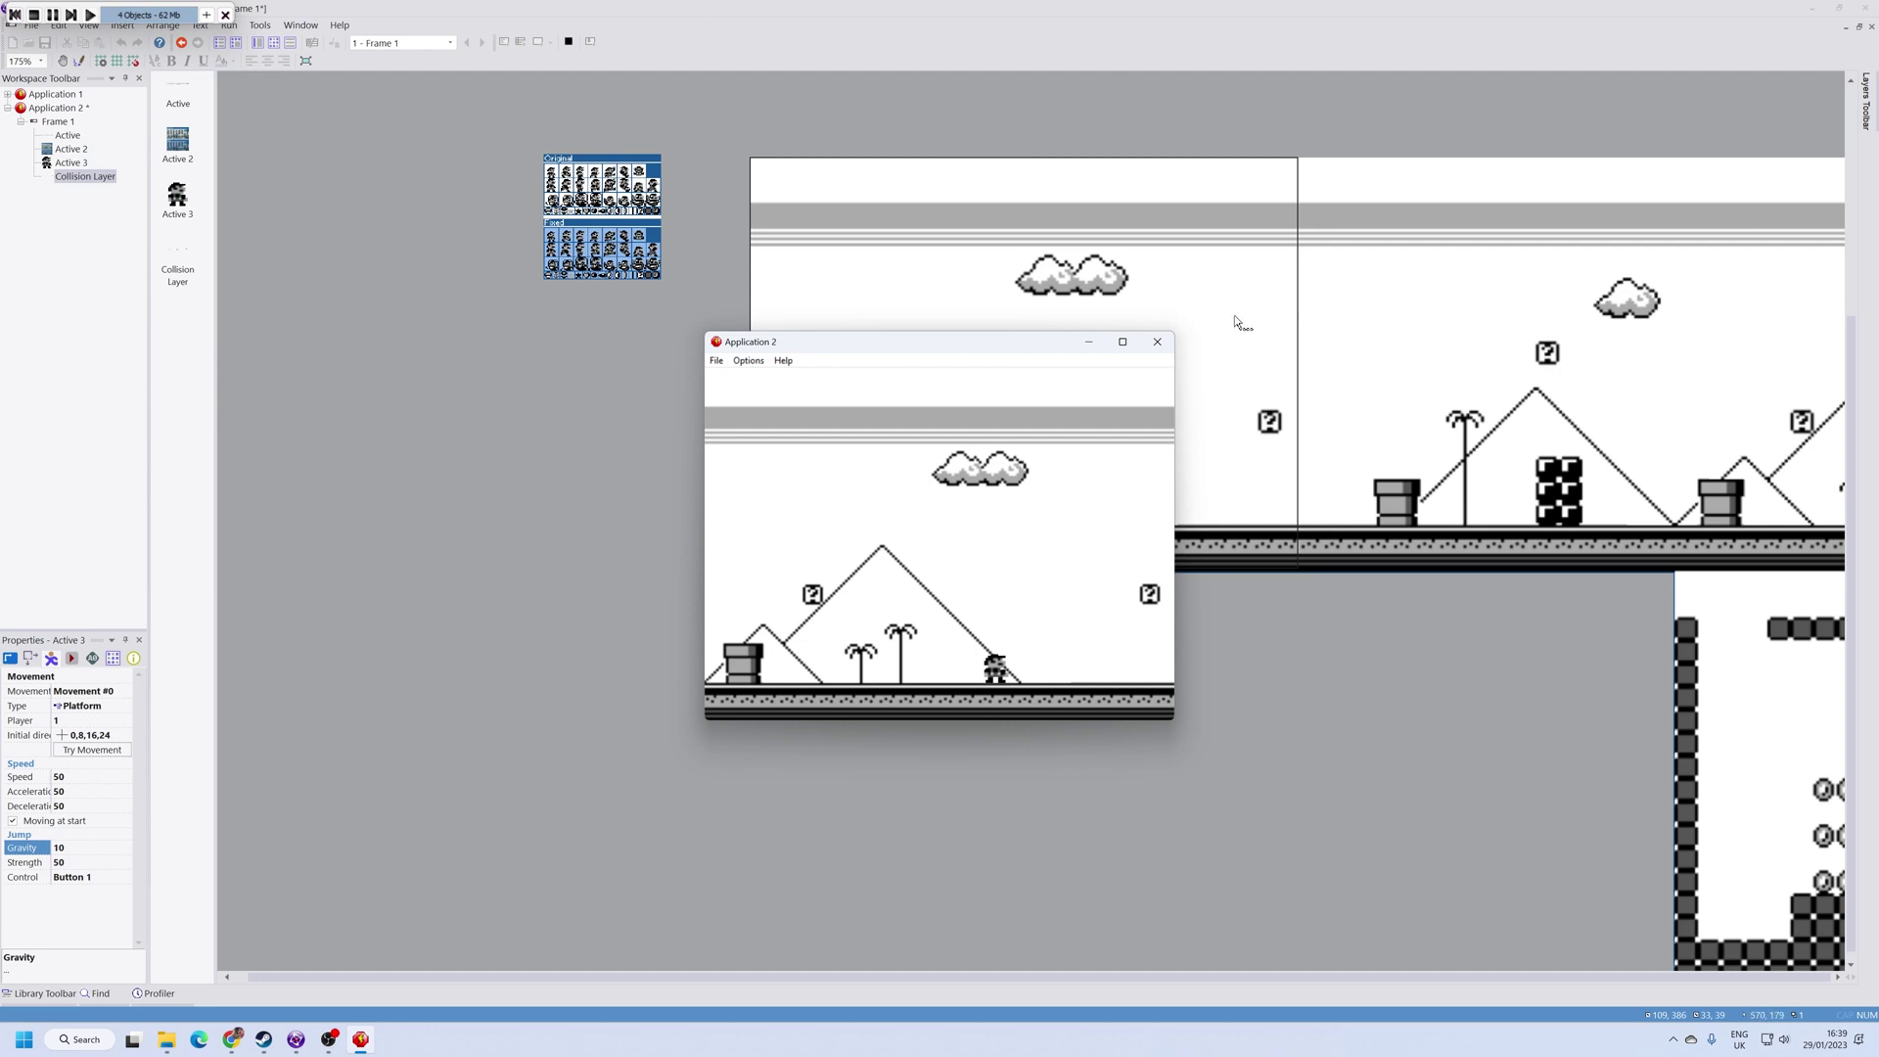
{"action": "left_click", "coordinate": [1157, 342]}
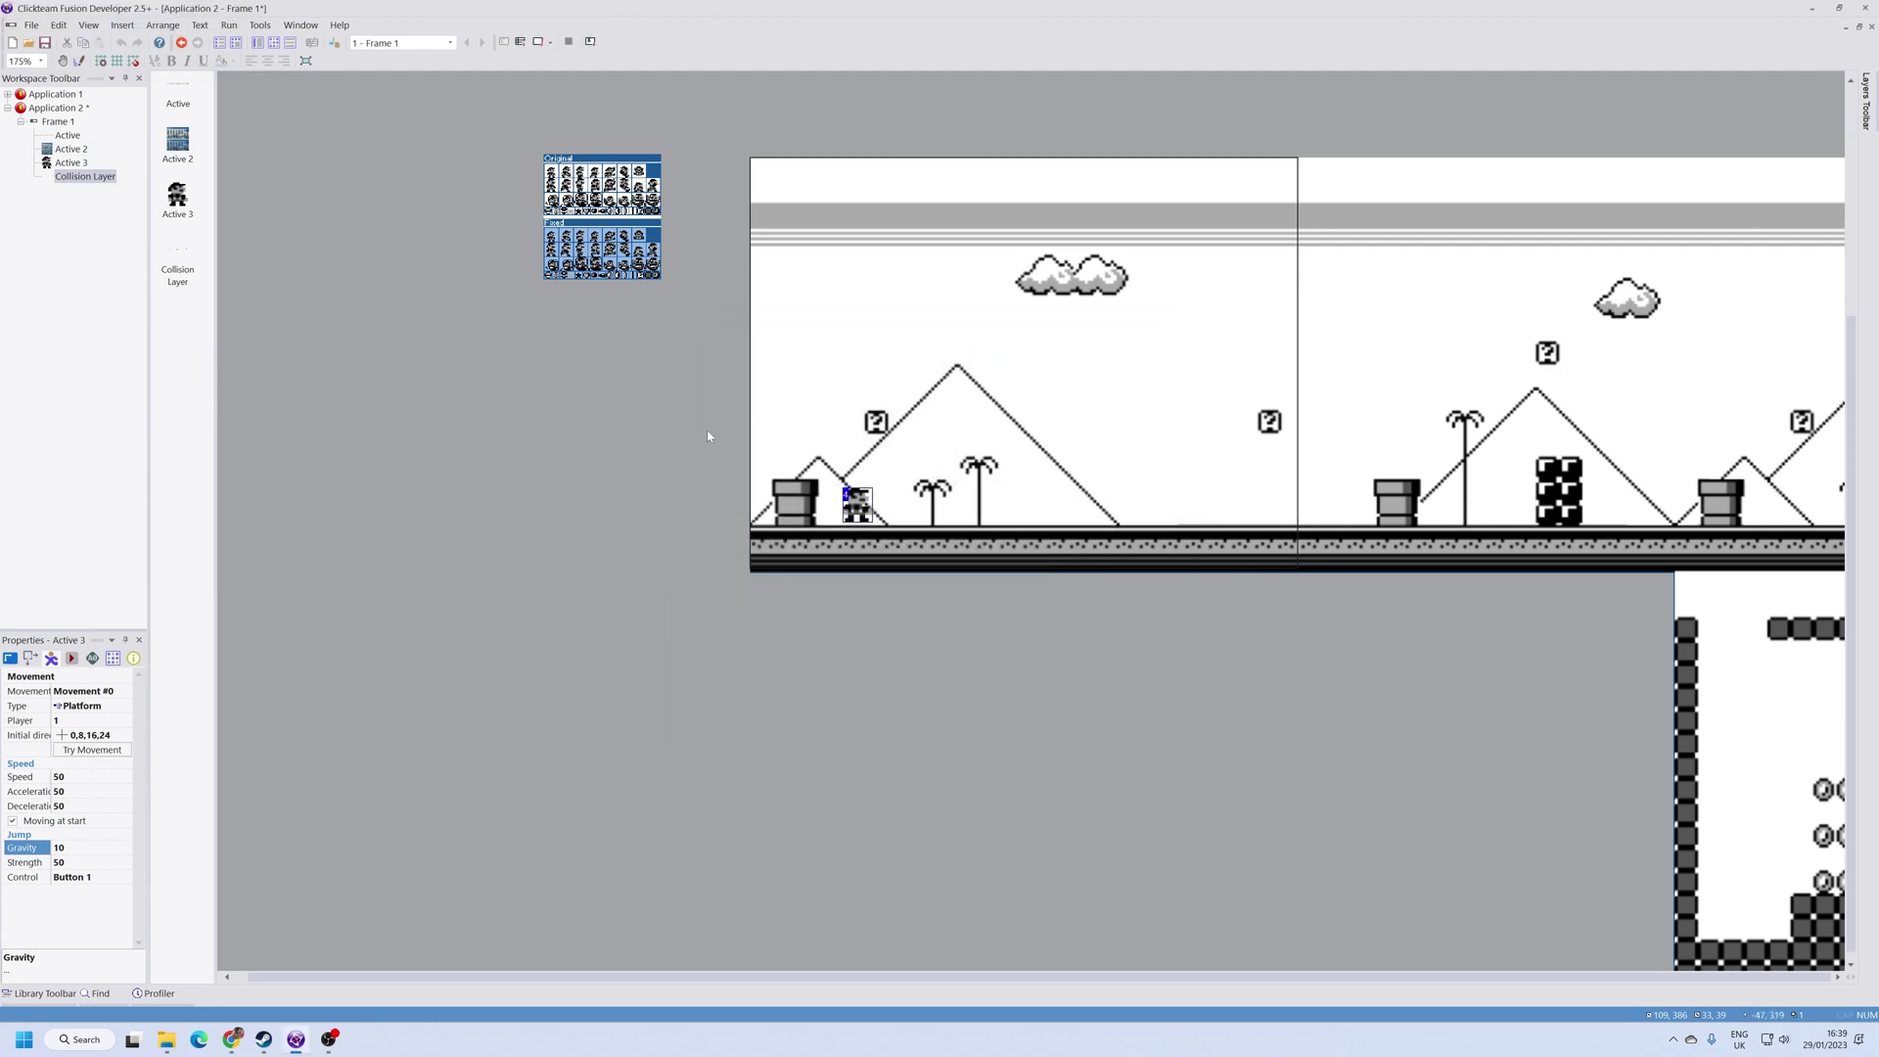
Step: Set Frame 1's Virtual Width to 2000 in its Properties
{"action": "left_click", "coordinate": [677, 434]}
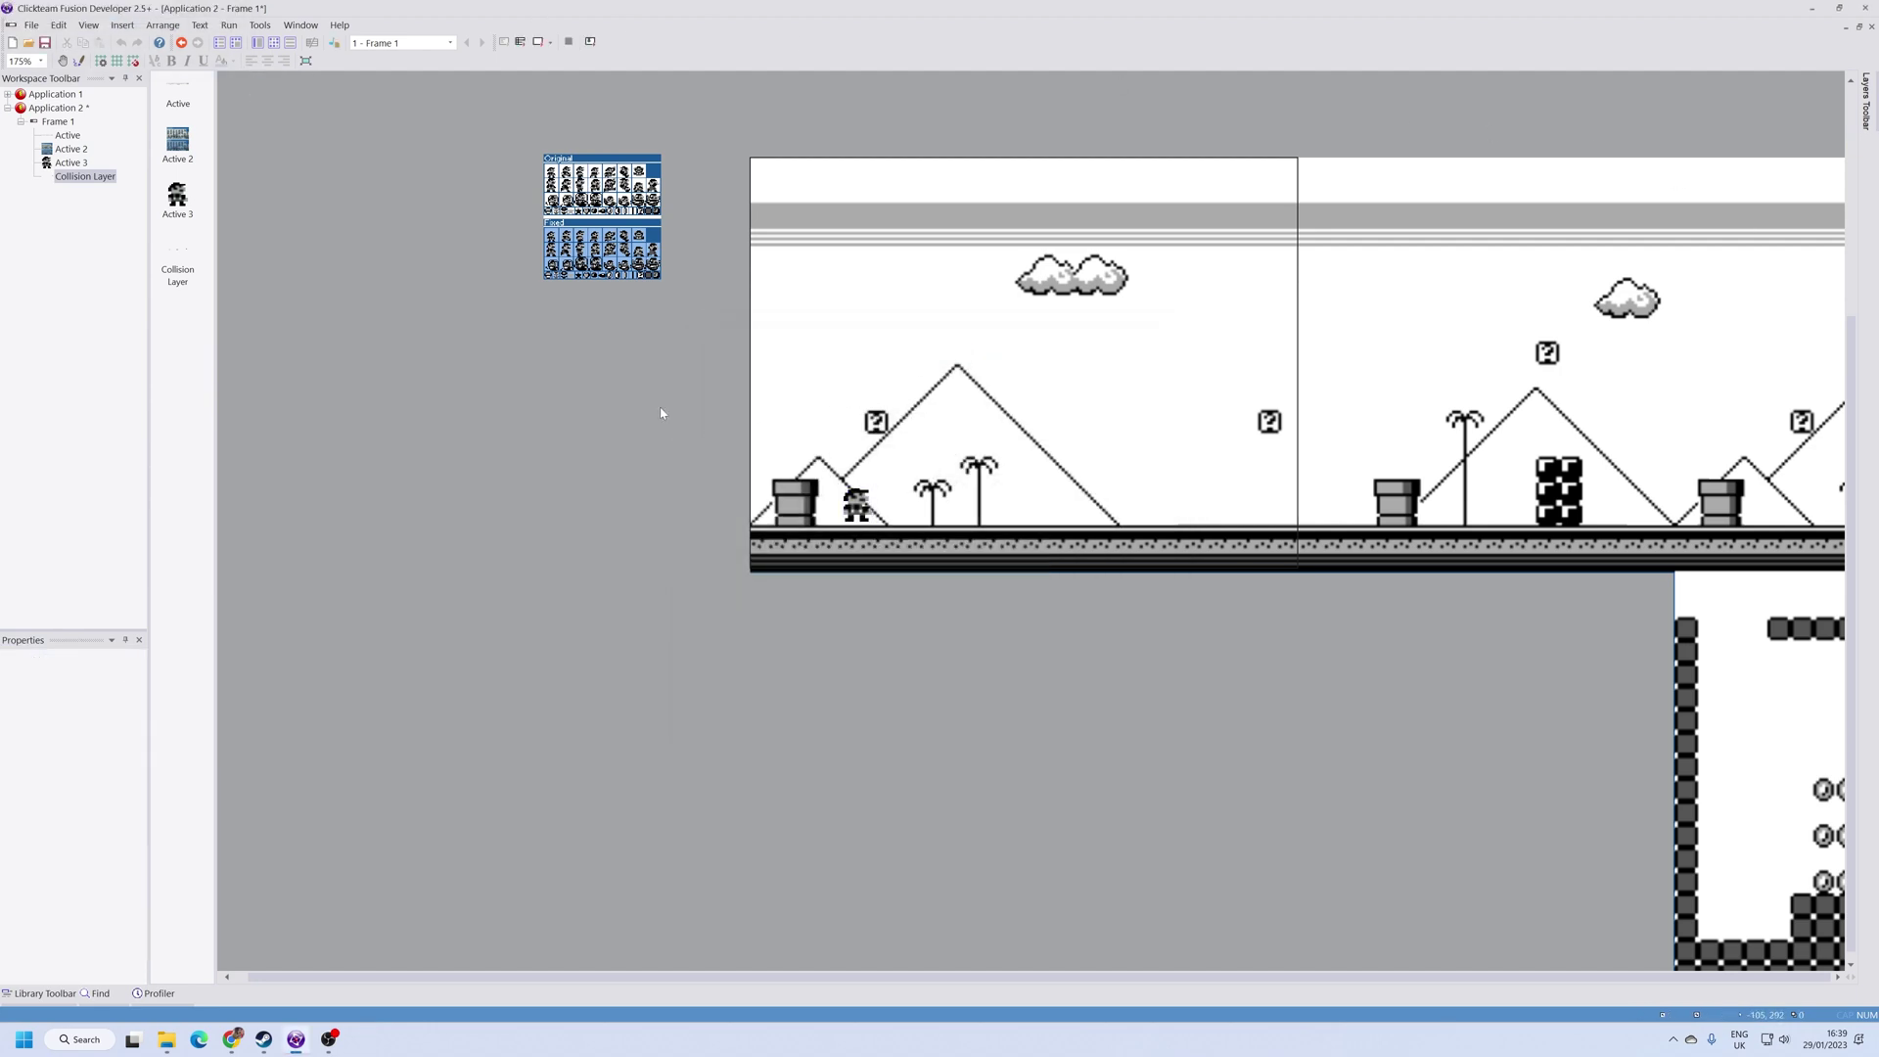
{"action": "left_click", "coordinate": [232, 27]}
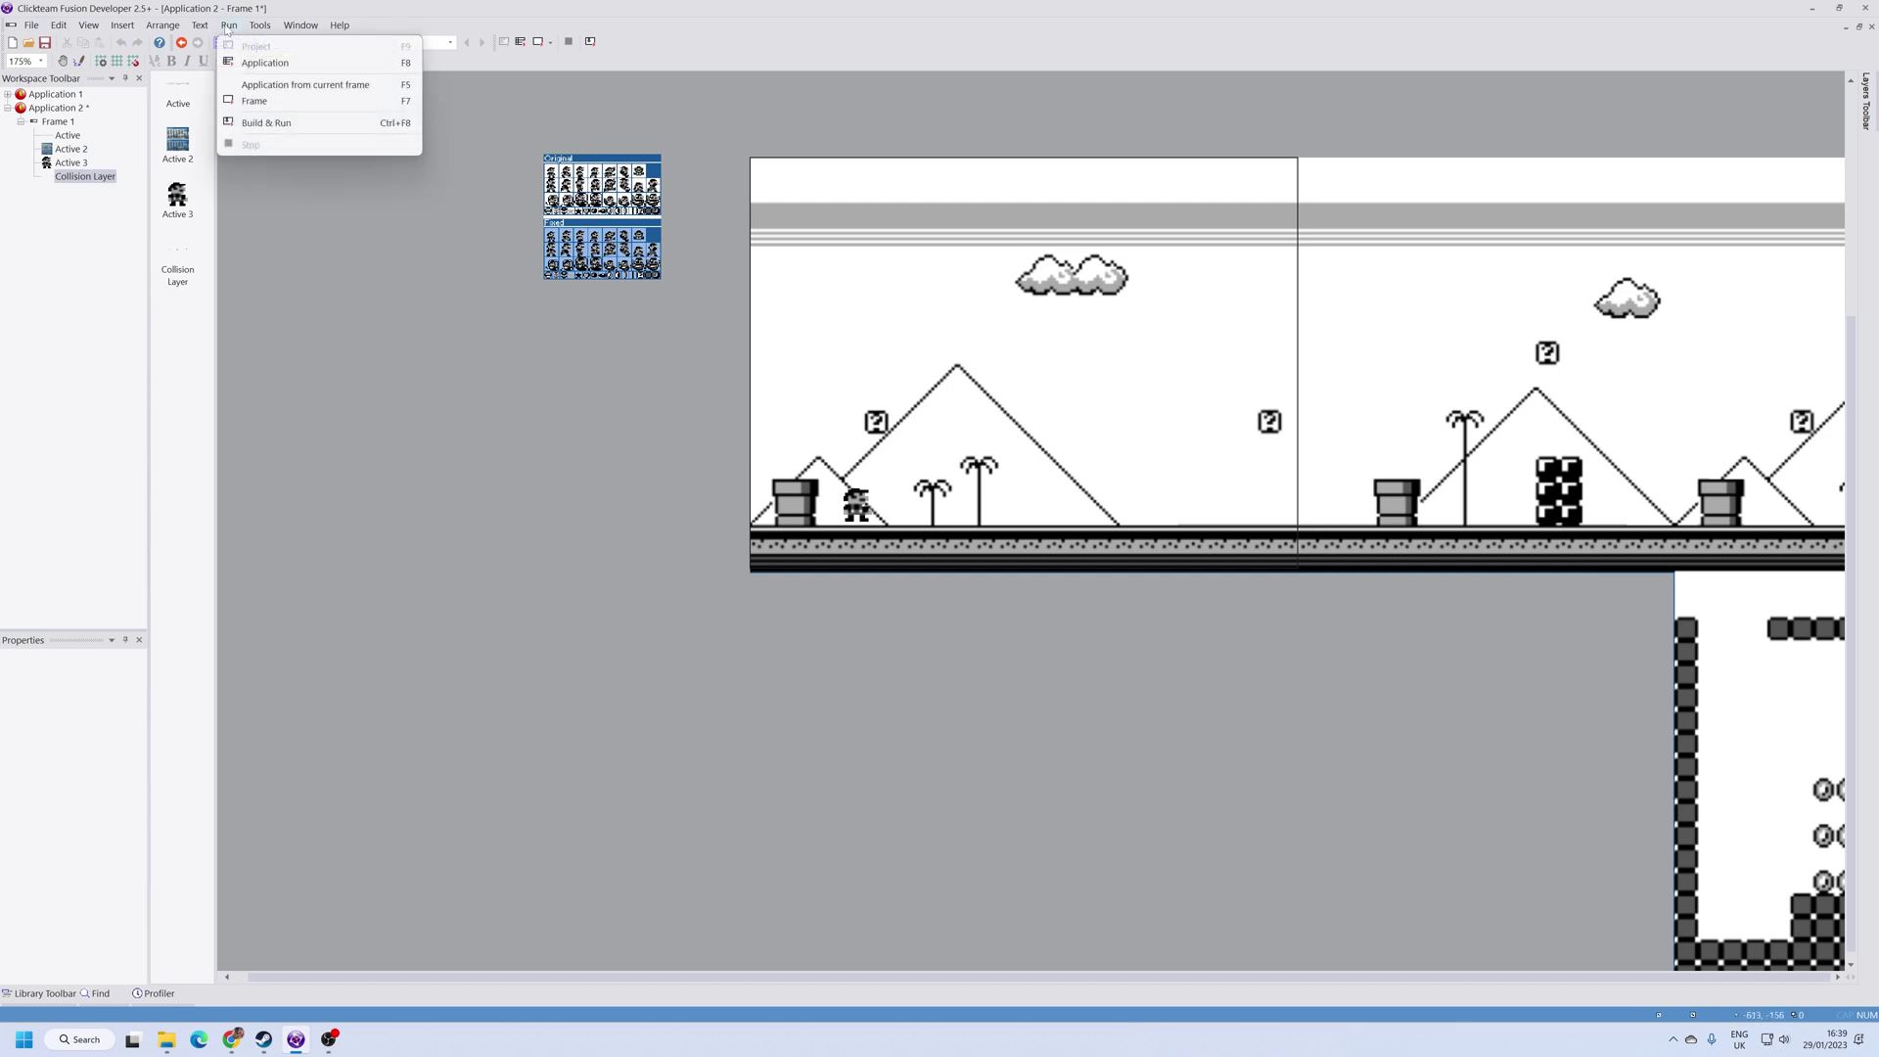
{"action": "left_click", "coordinate": [232, 27]}
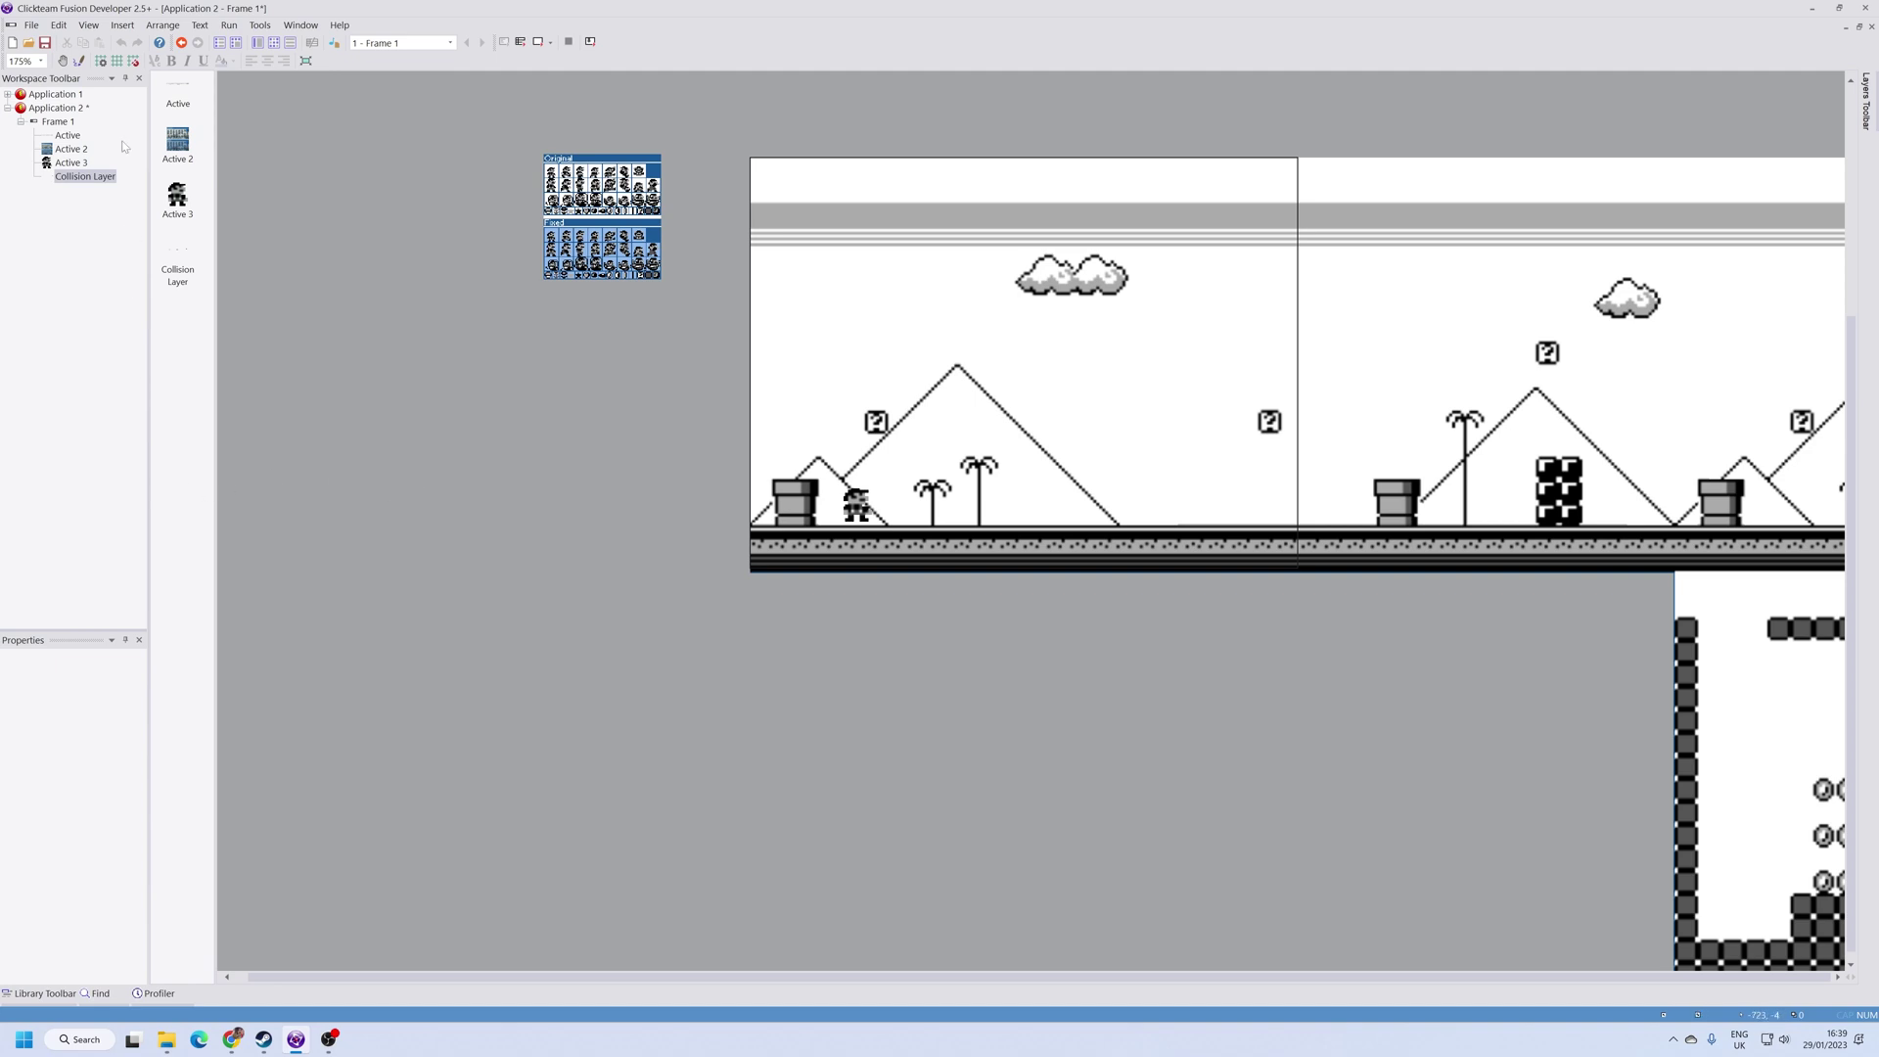
{"action": "left_click", "coordinate": [57, 121]}
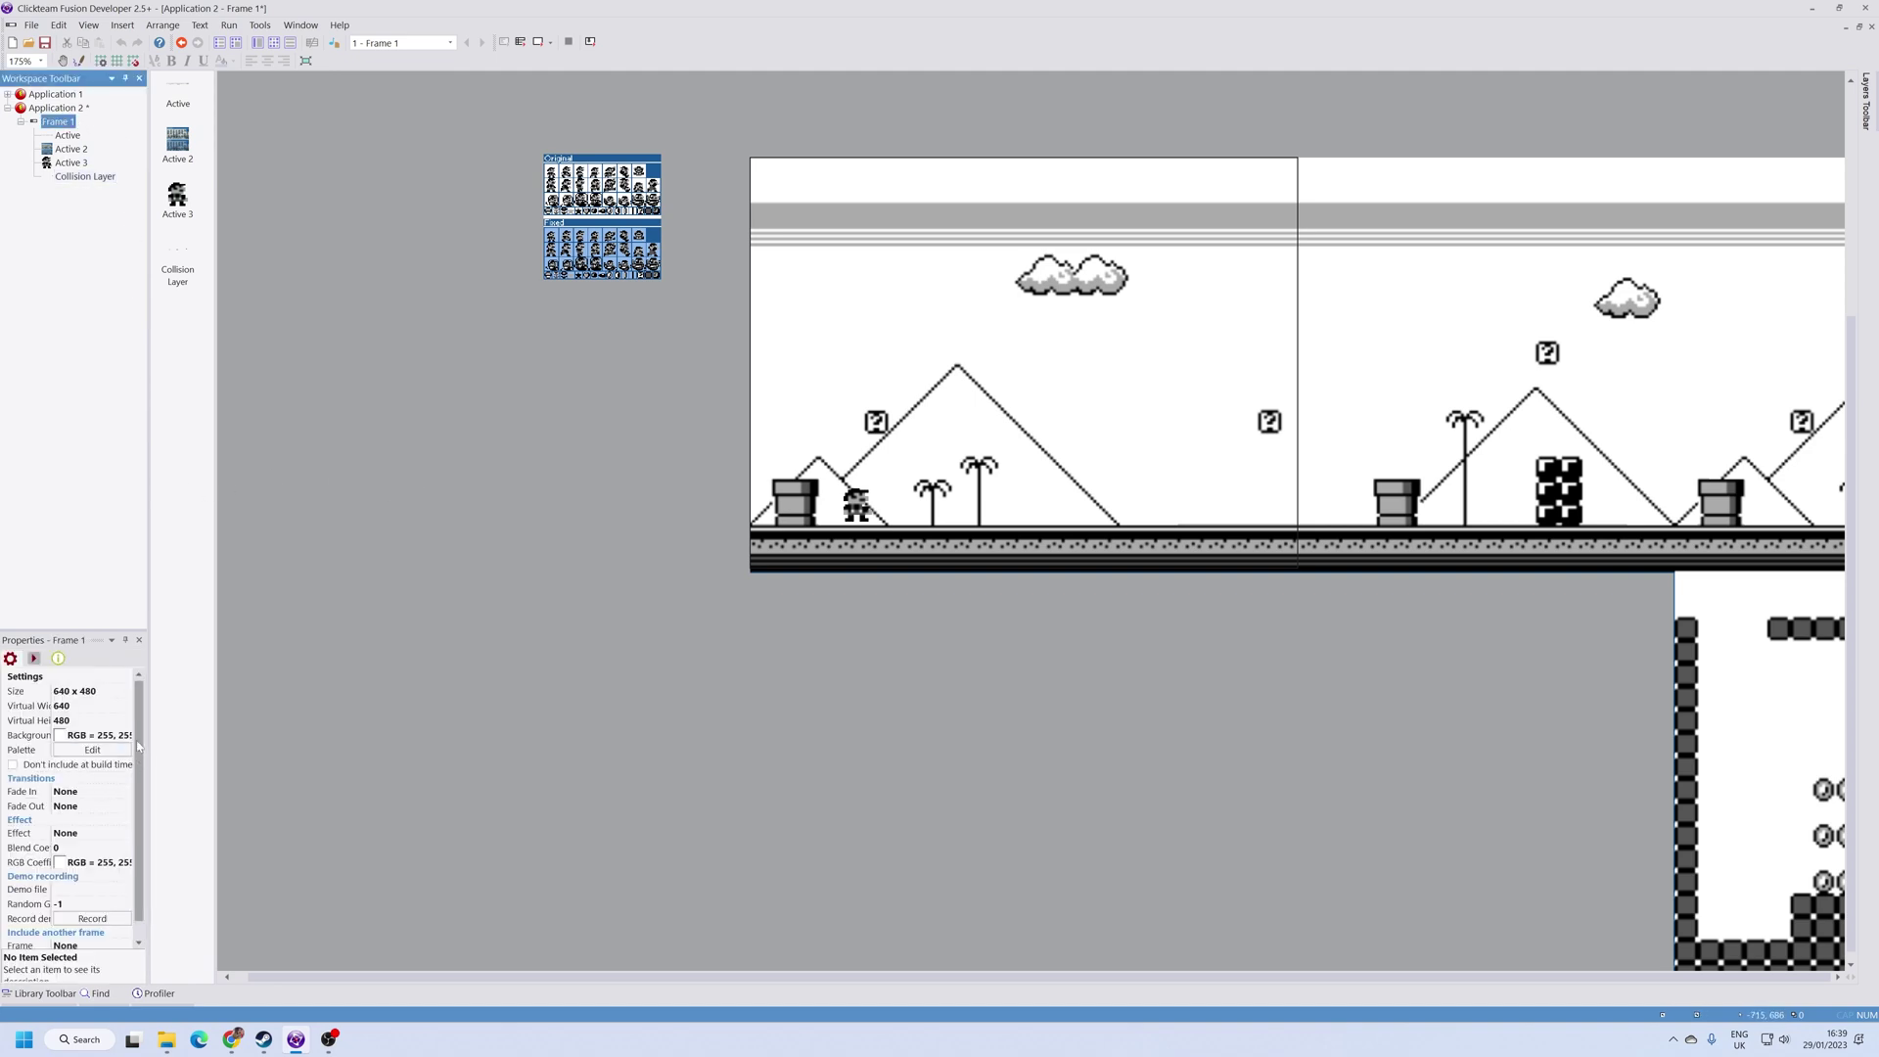
{"action": "left_click", "coordinate": [63, 705]}
{"action": "type", "text": "2000"}
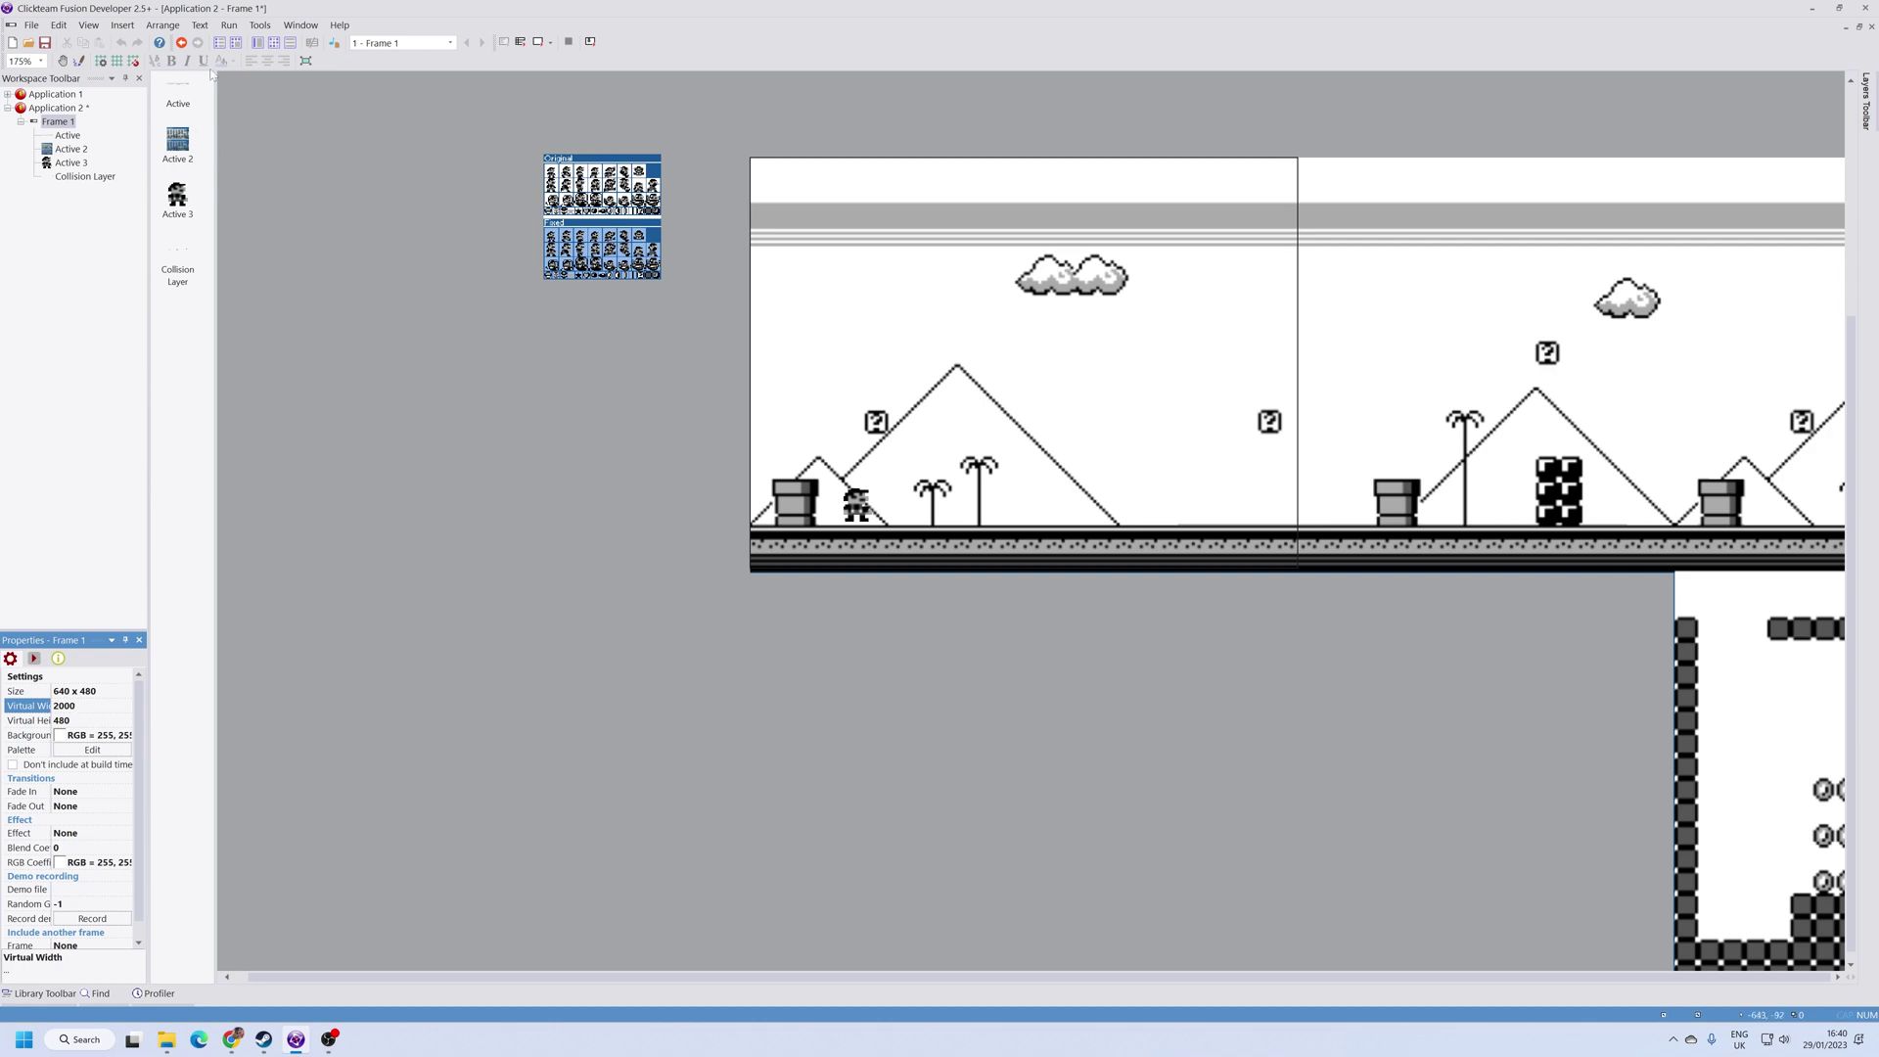
Step: Run the application, walk Mario right through the wider frame, and close the preview
{"action": "left_click", "coordinate": [229, 26]}
{"action": "left_click", "coordinate": [265, 61]}
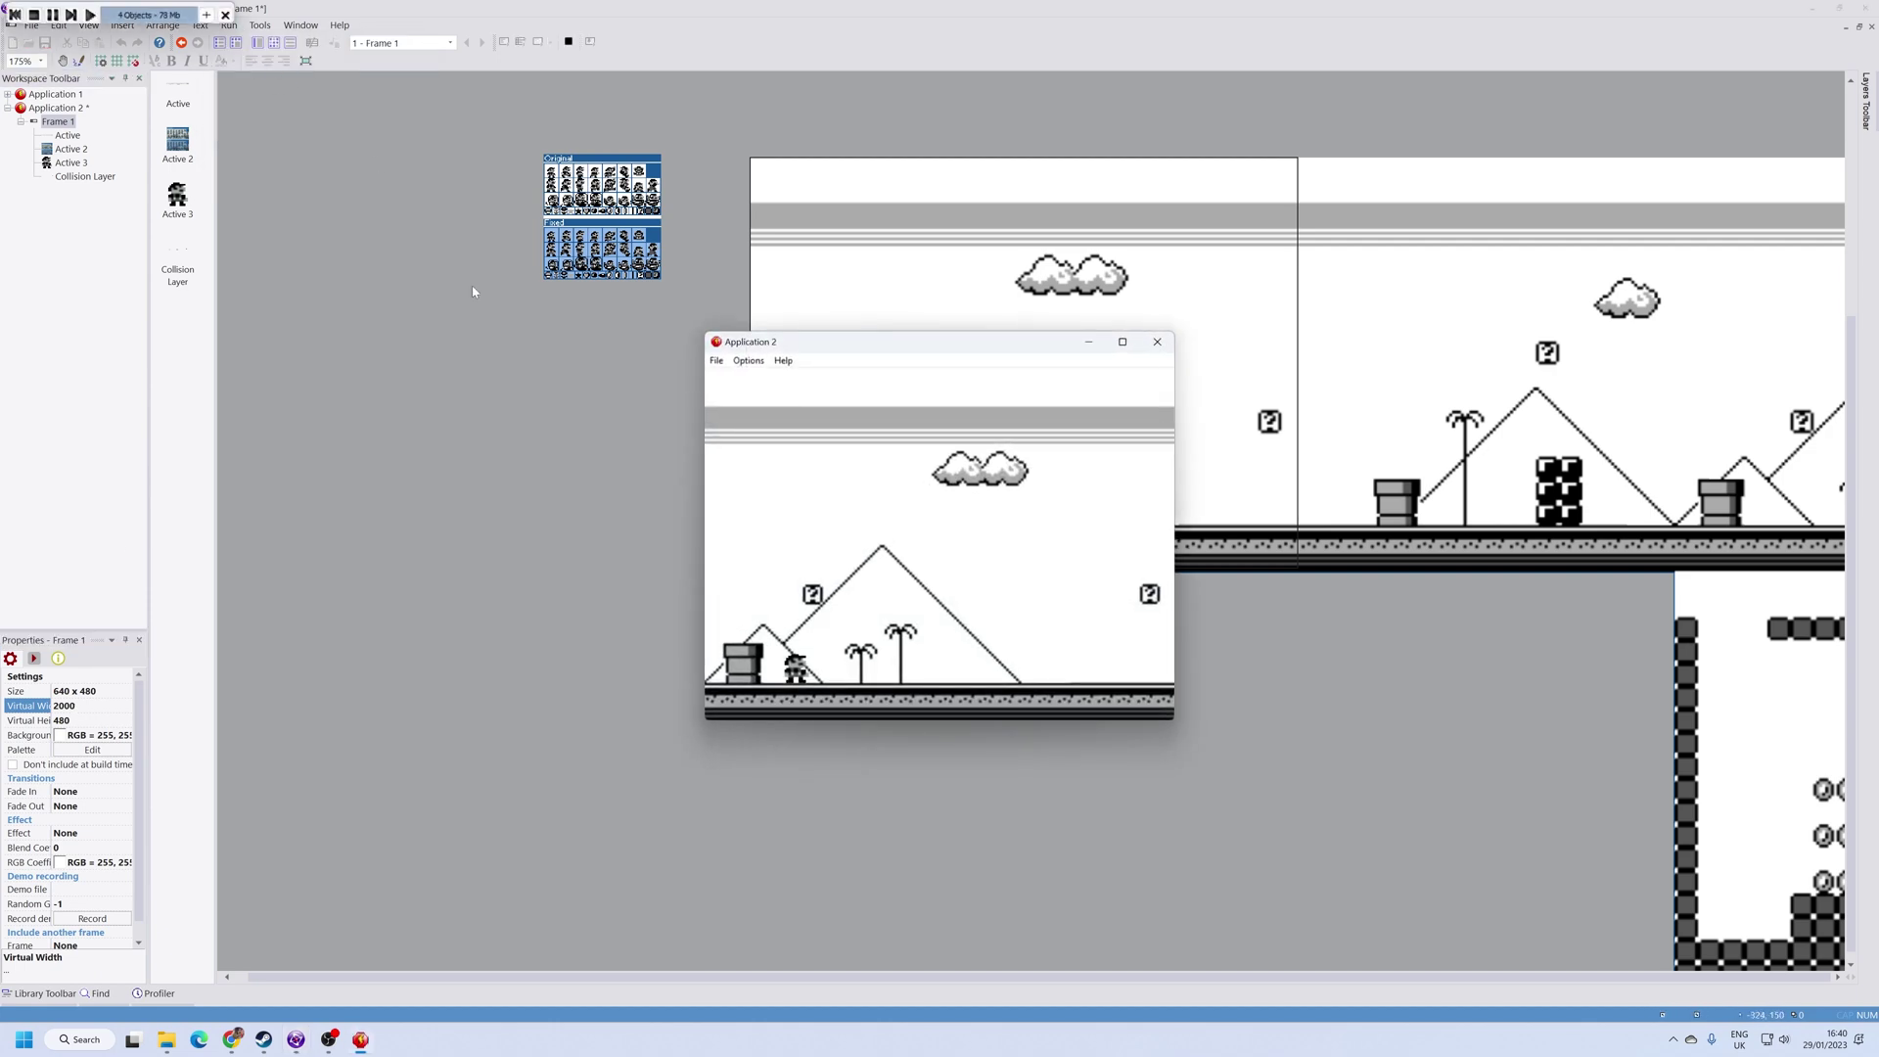
{"action": "key", "text": "Right"}
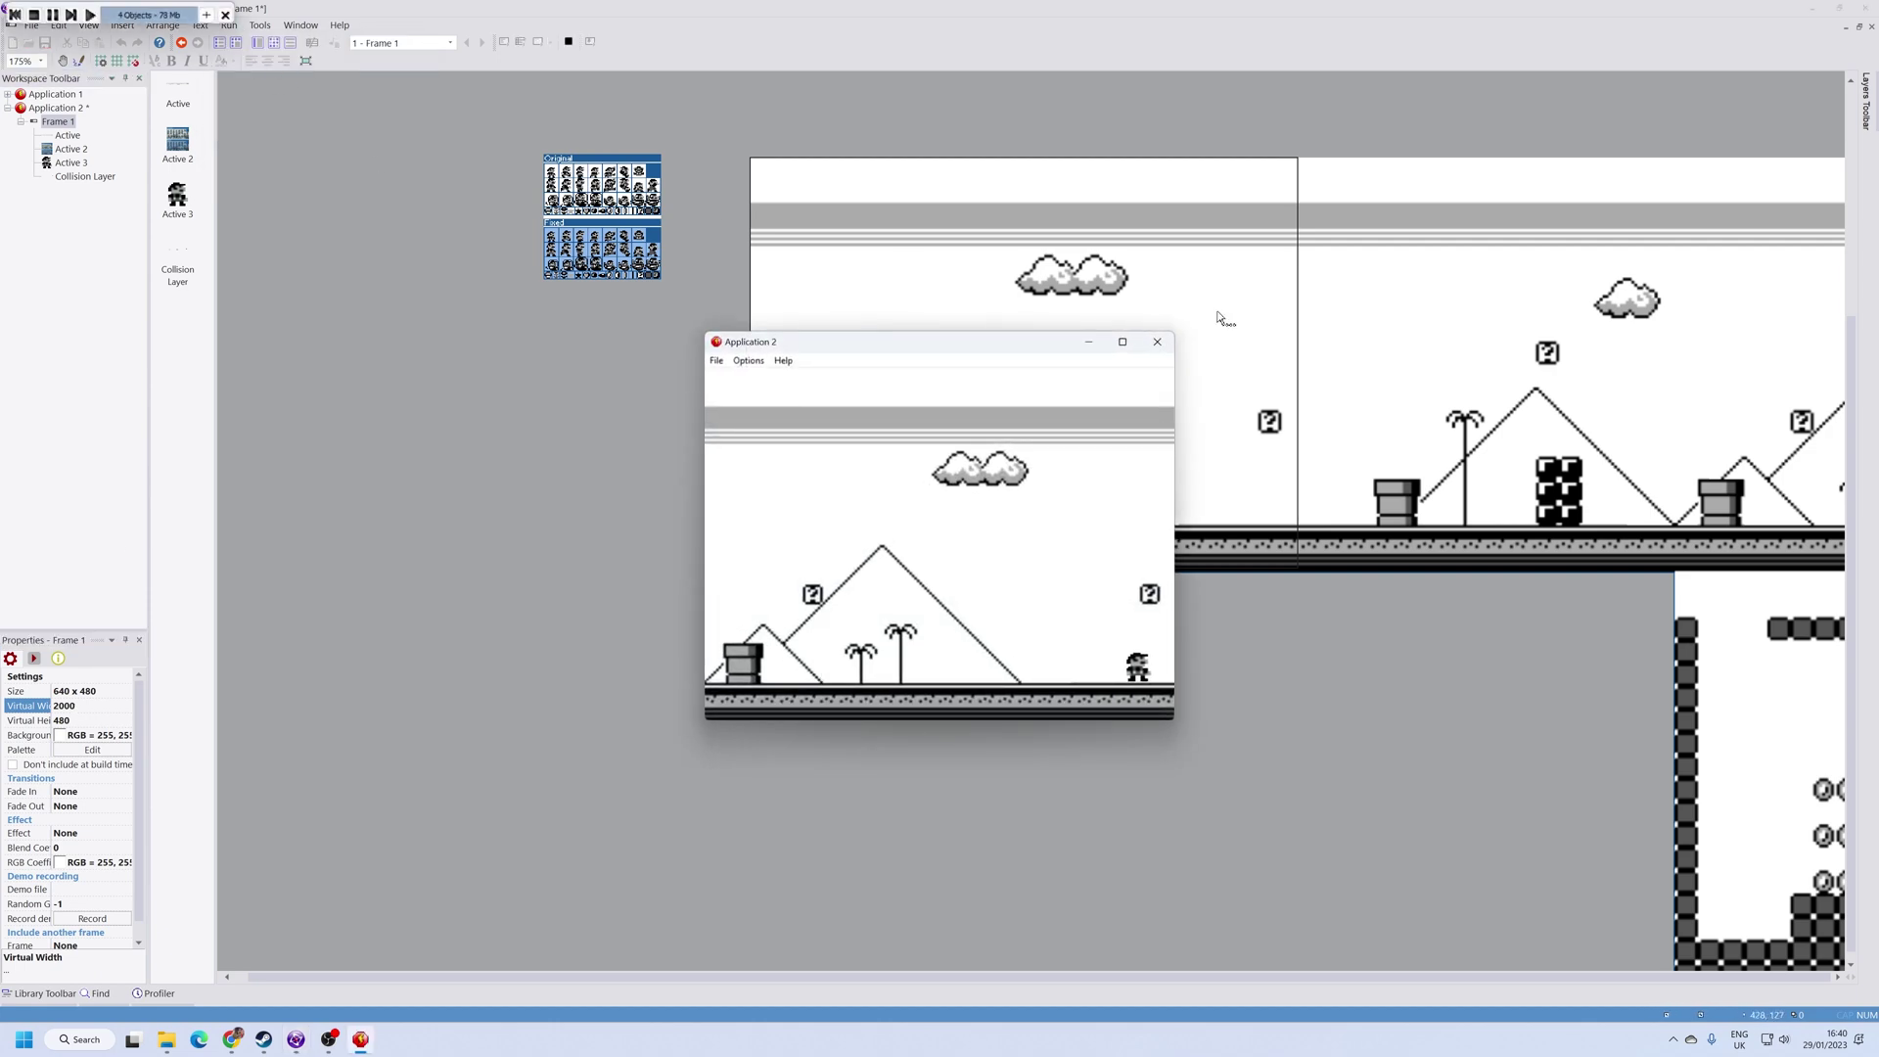
{"action": "left_click", "coordinate": [1158, 340]}
Step: Create a new Always condition in Frame 1's event list and browse its actions
{"action": "left_click", "coordinate": [274, 42]}
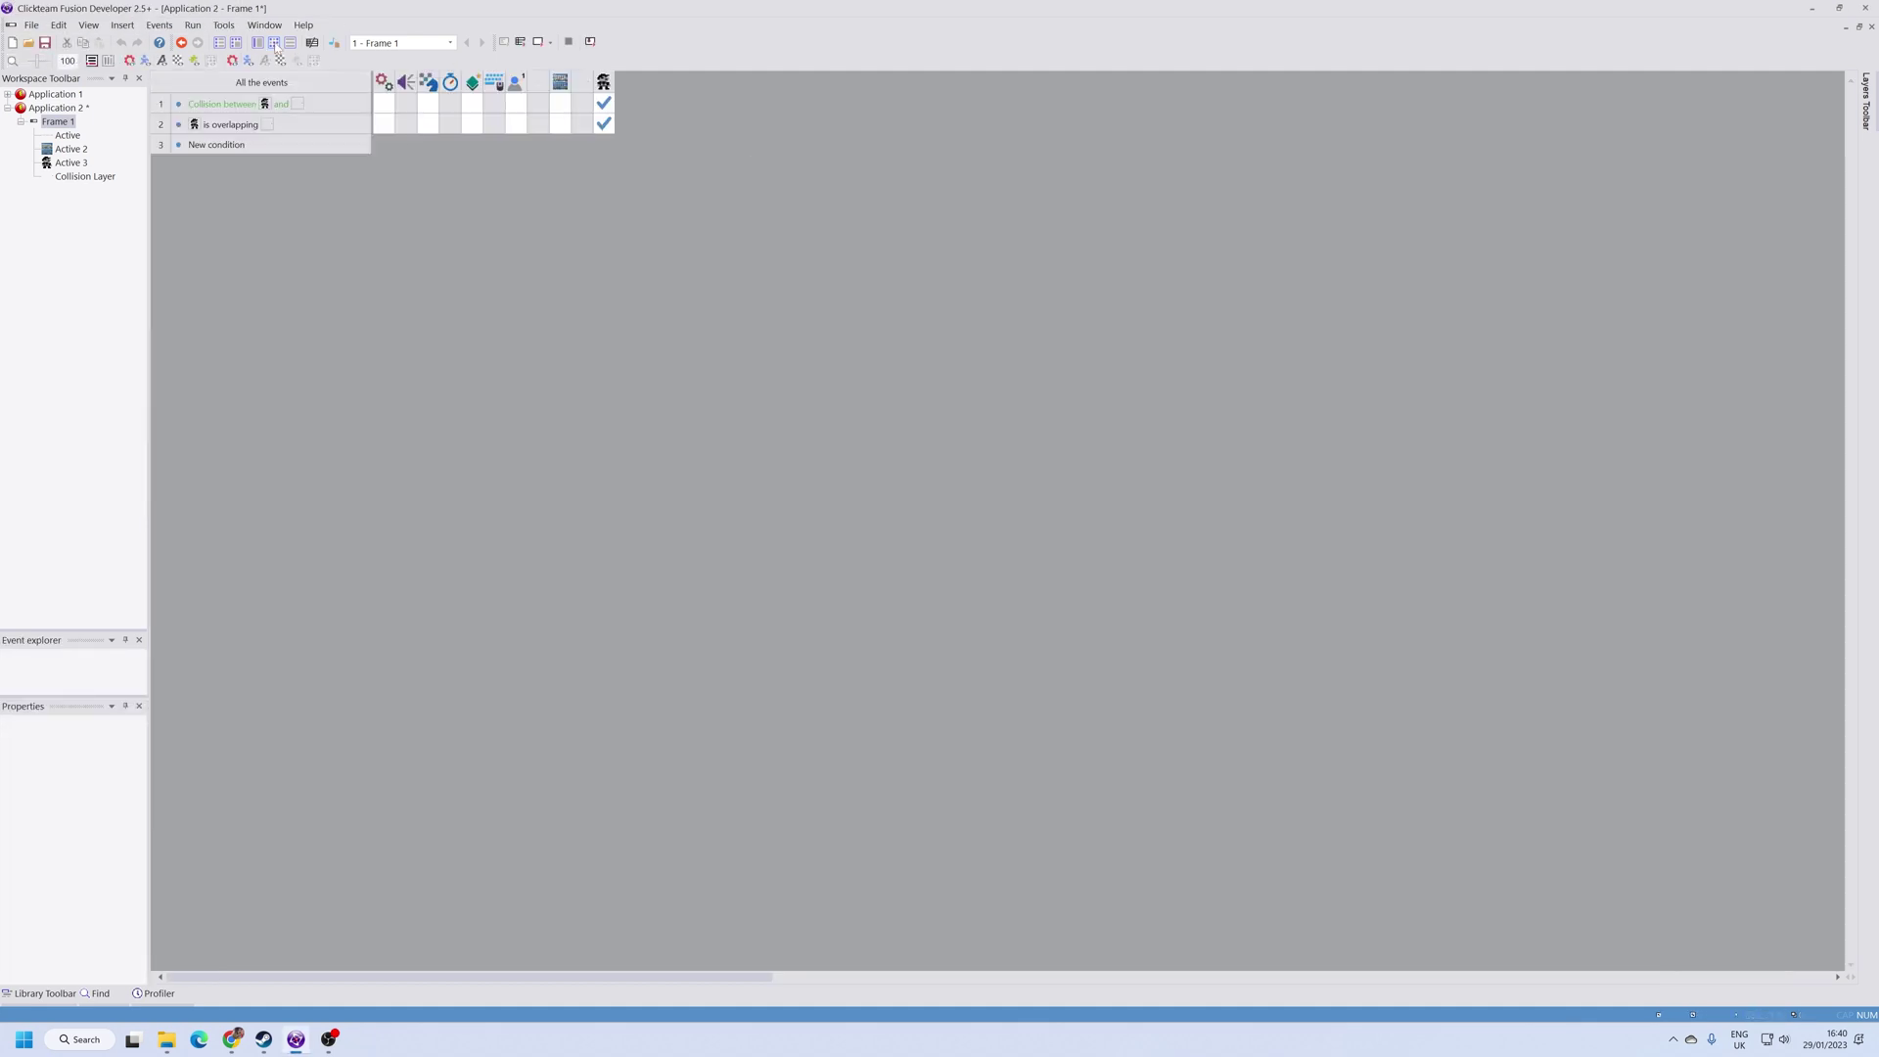
{"action": "left_click", "coordinate": [228, 148]}
{"action": "left_click", "coordinate": [118, 121]}
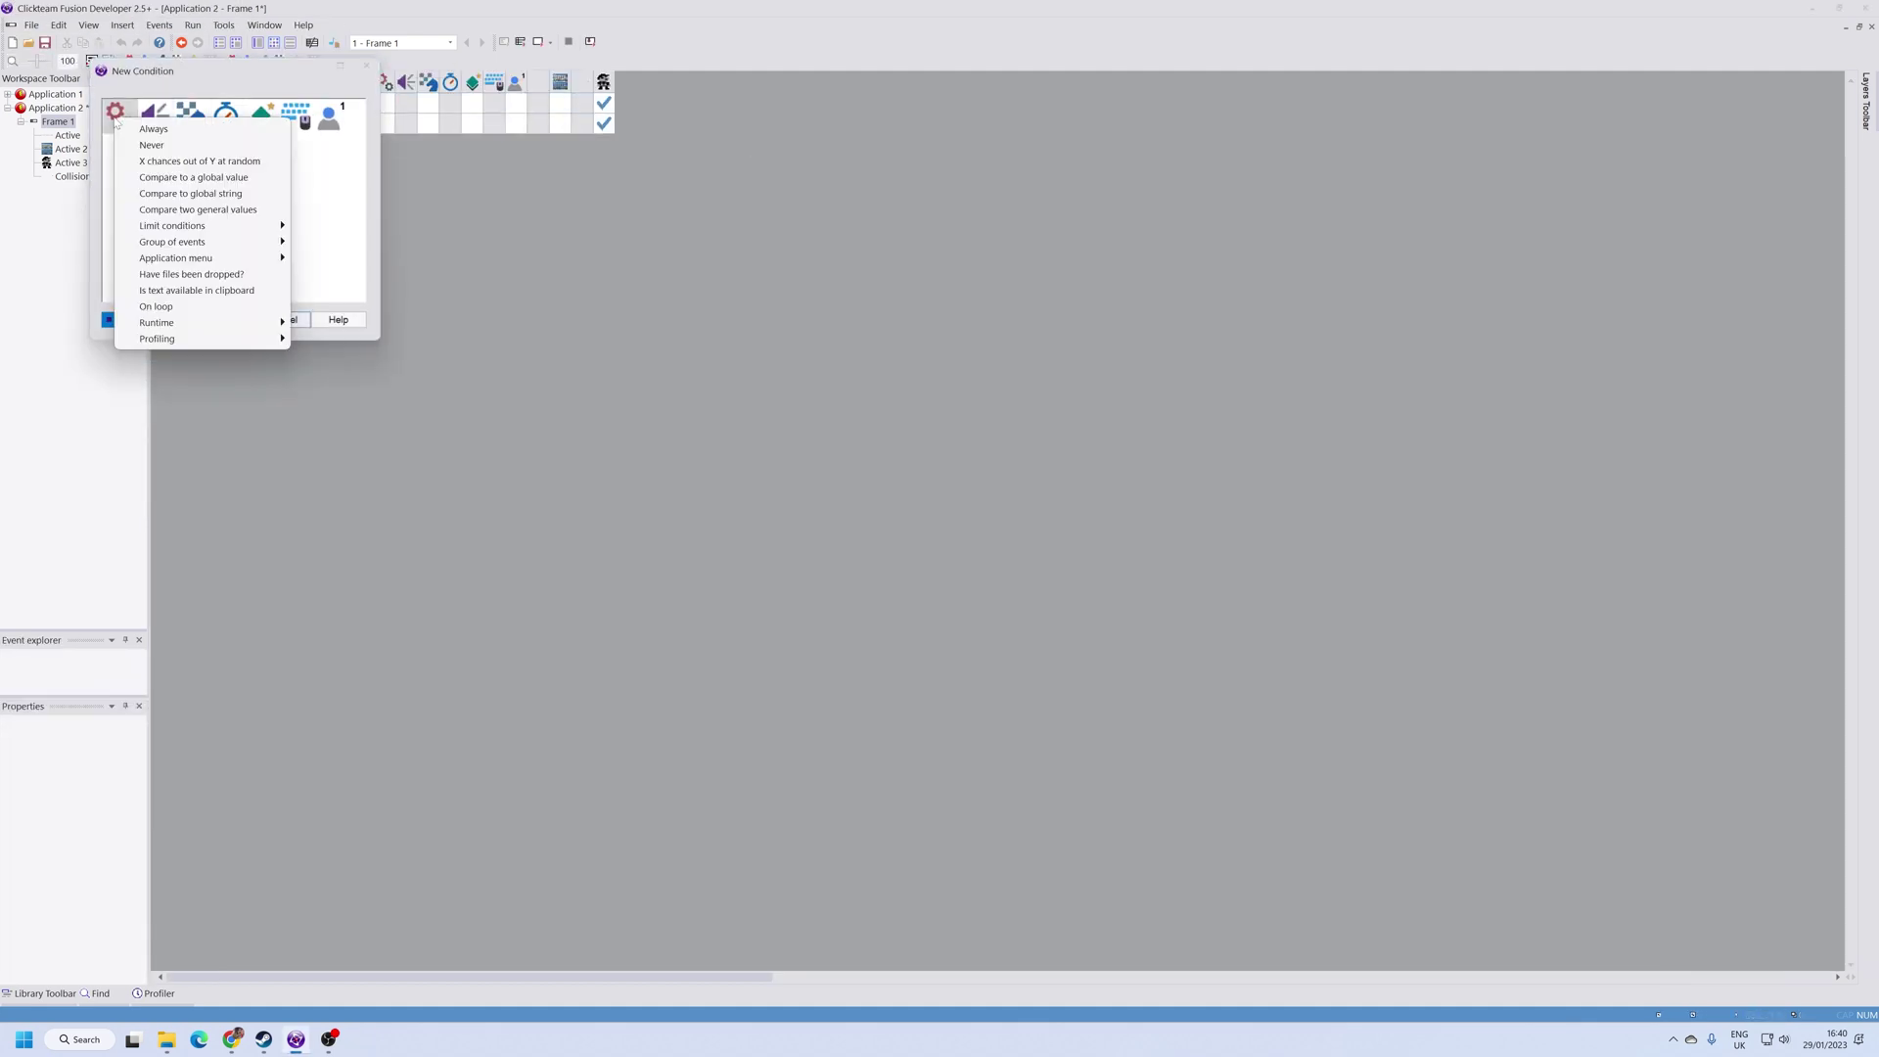
{"action": "left_click", "coordinate": [609, 143]}
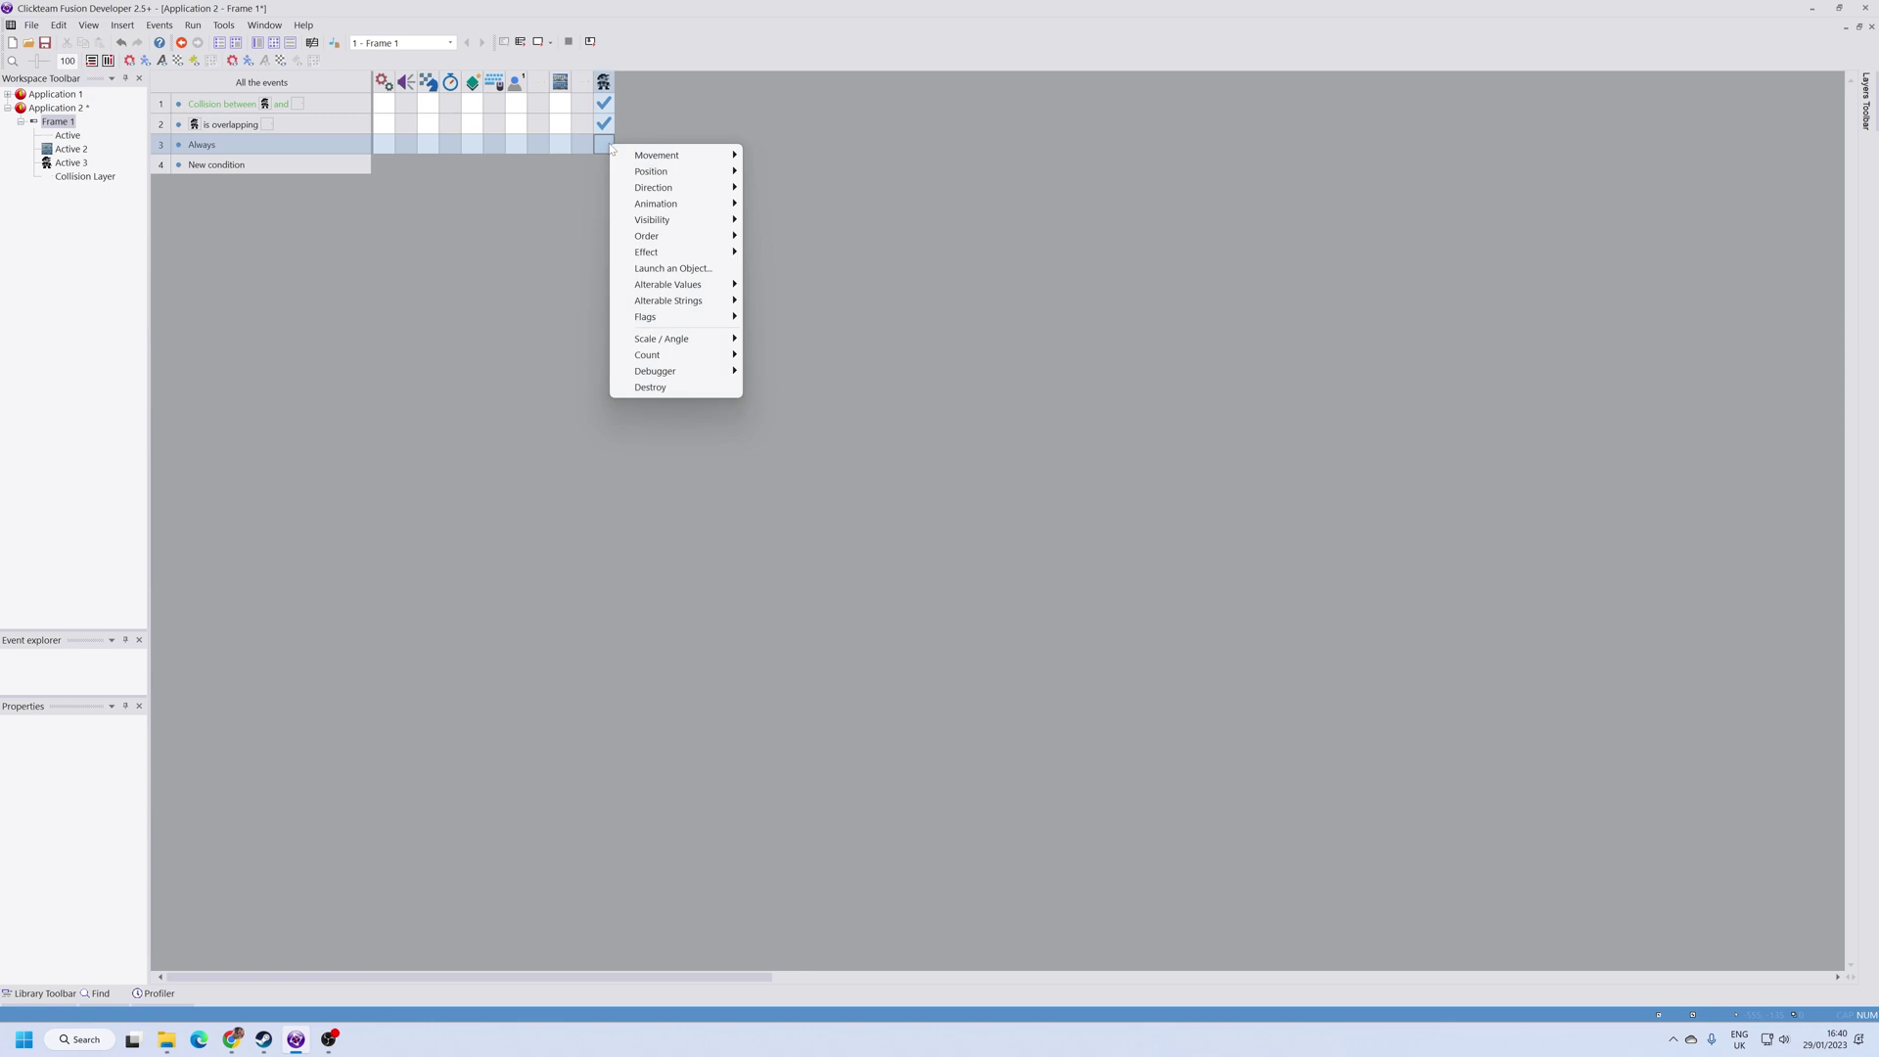
{"action": "left_click", "coordinate": [386, 146]}
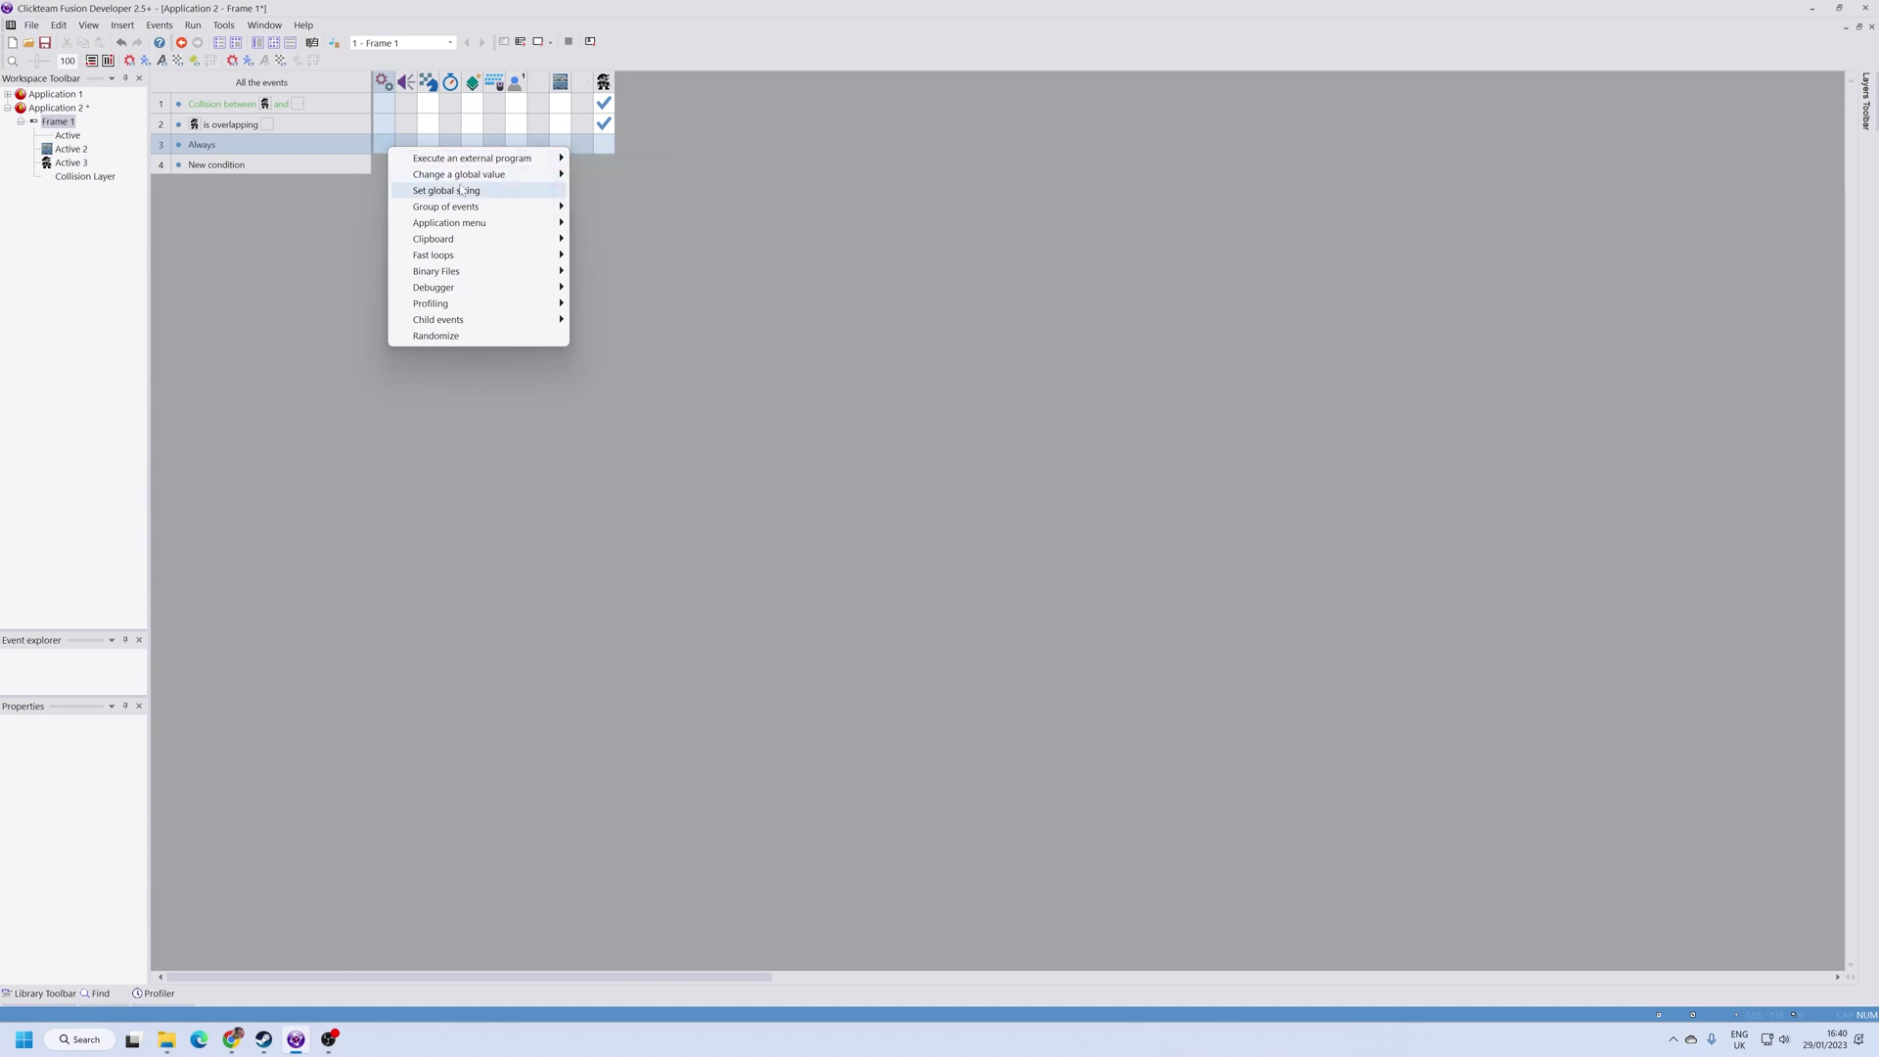
Step: Add the Storyboard action centring the window position in the frame relative to Active 3 (Mario)
{"action": "left_click", "coordinate": [427, 142]}
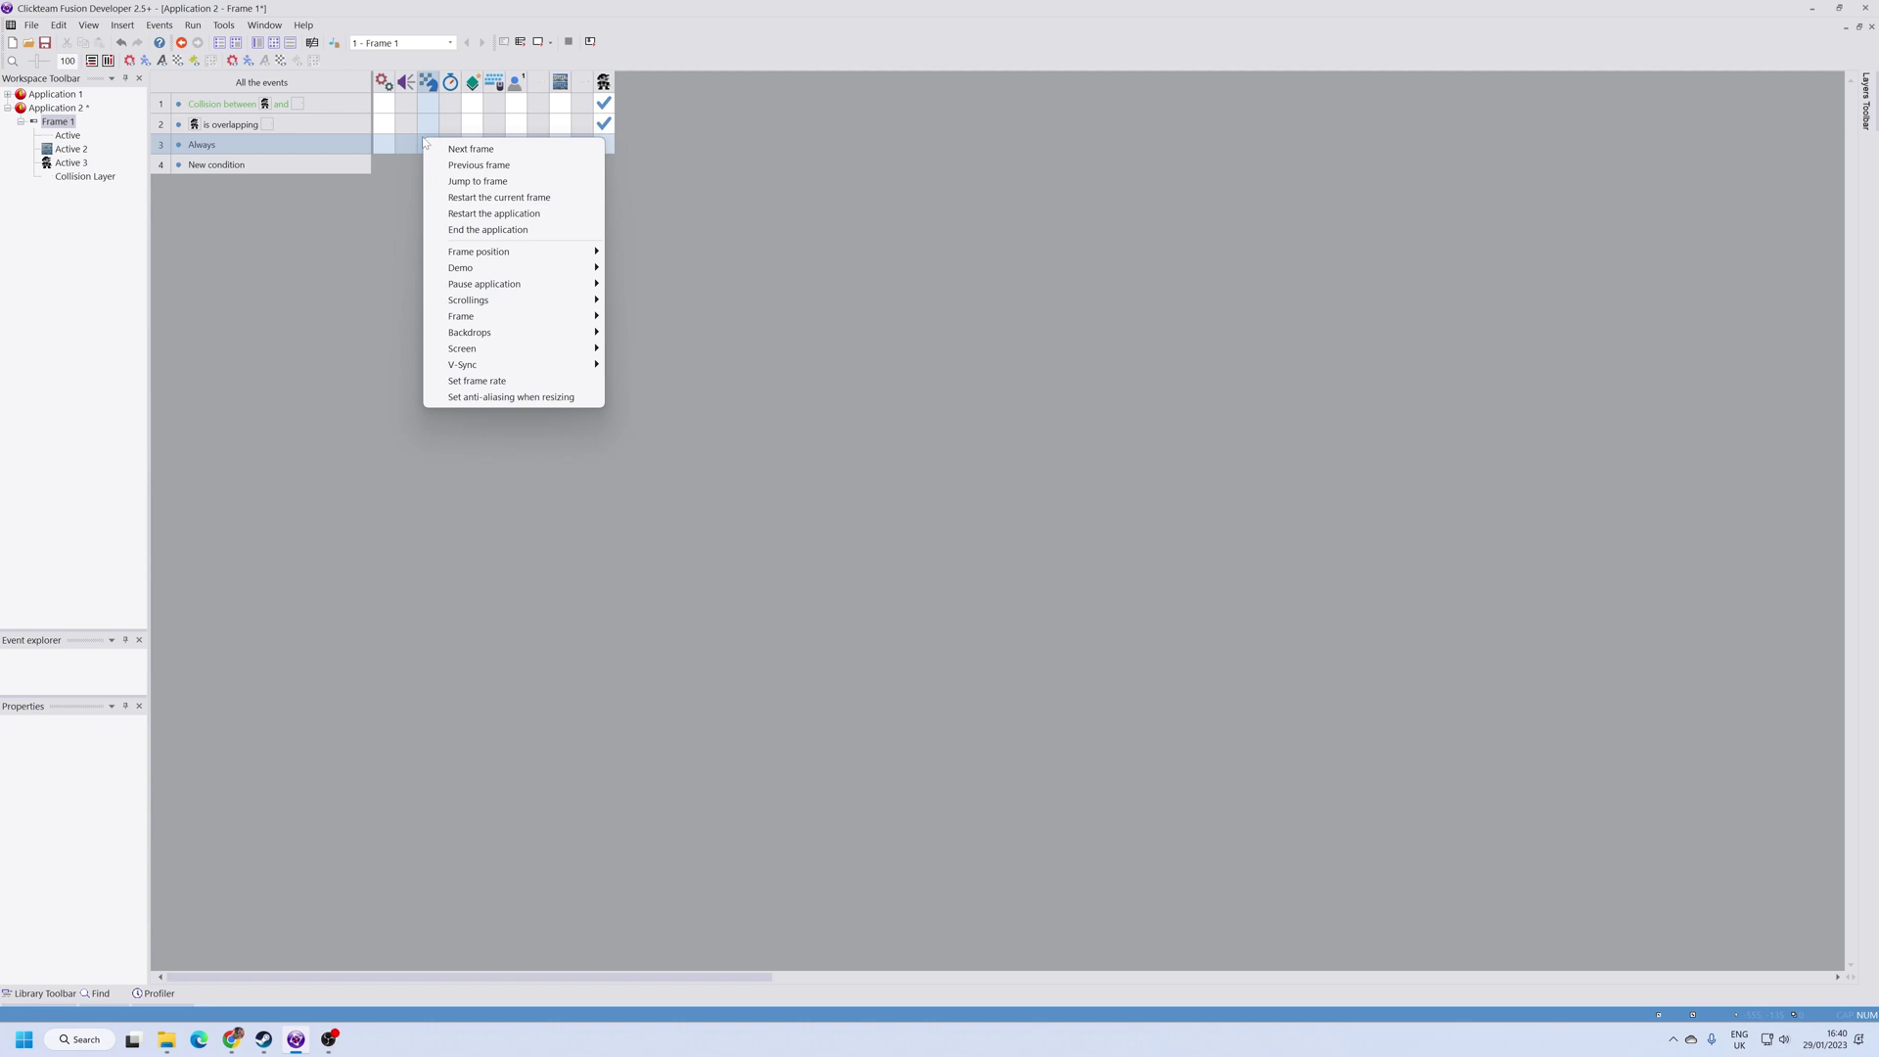
{"action": "mouse_move", "coordinate": [468, 299]}
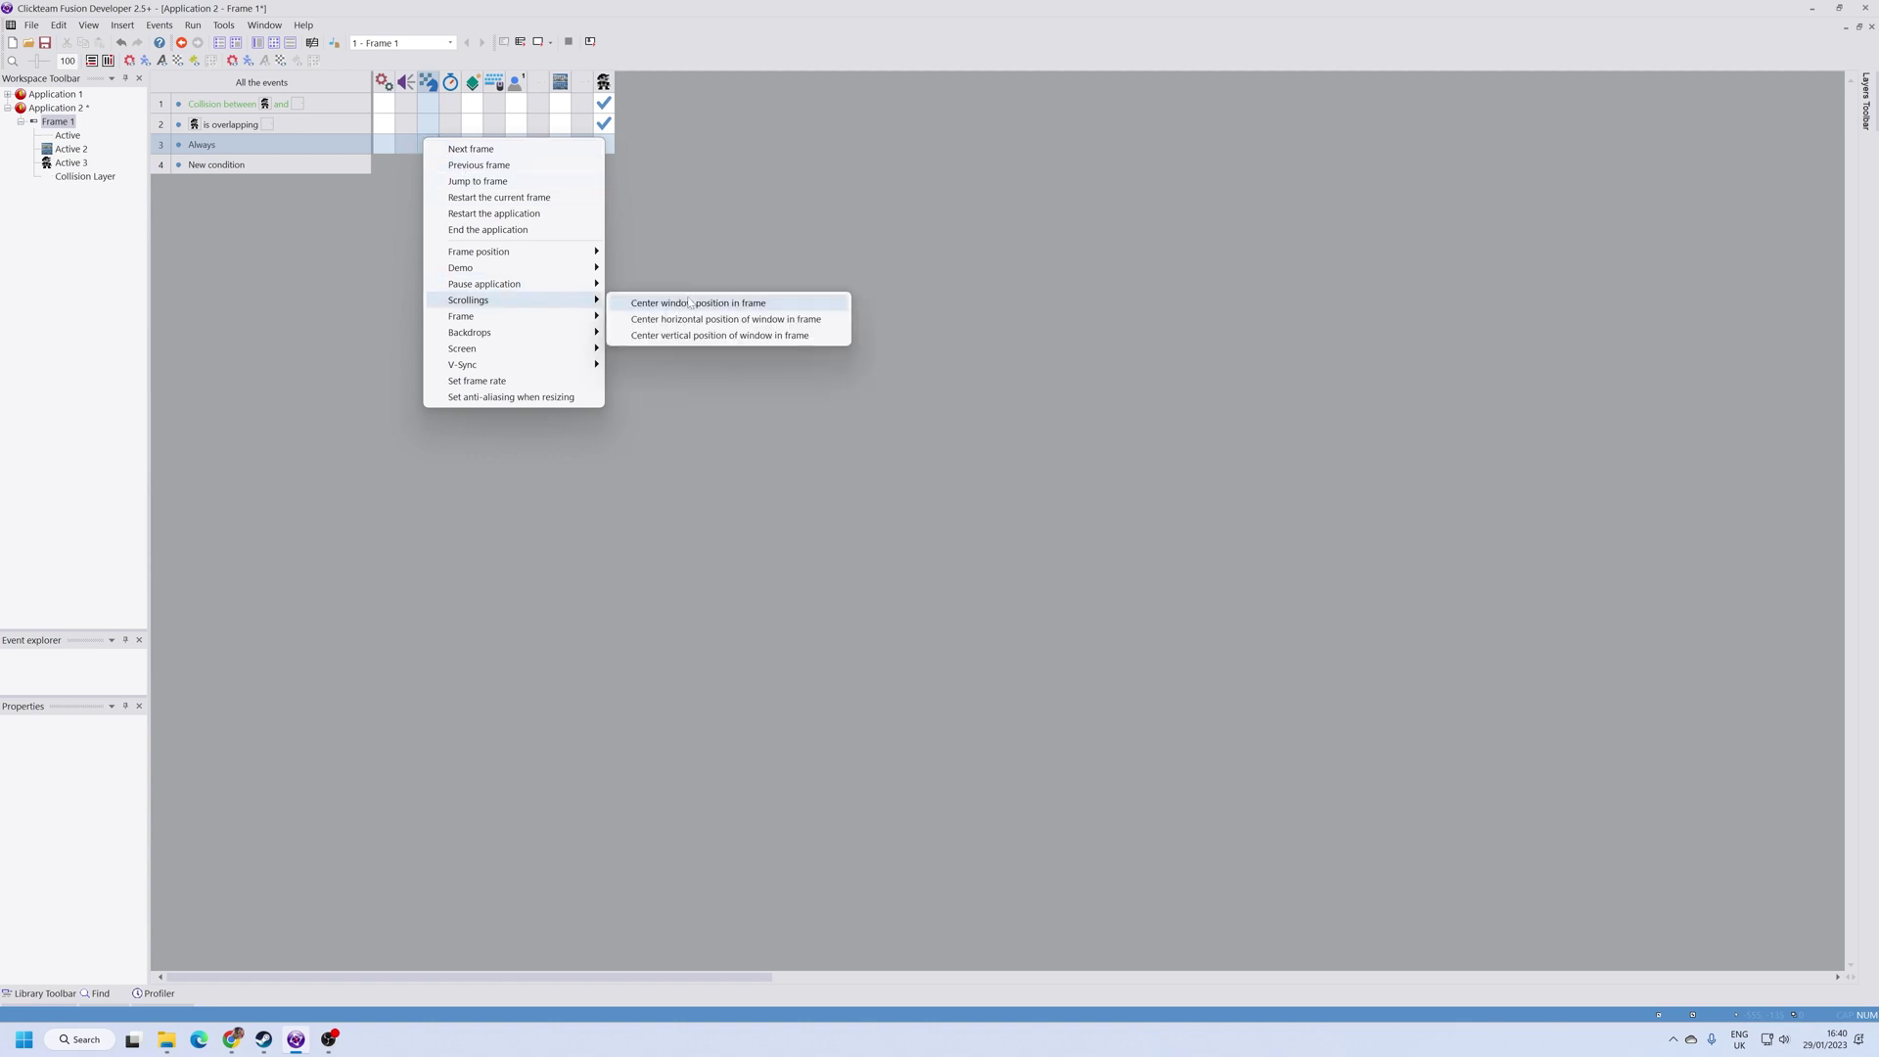
{"action": "left_click", "coordinate": [696, 304]}
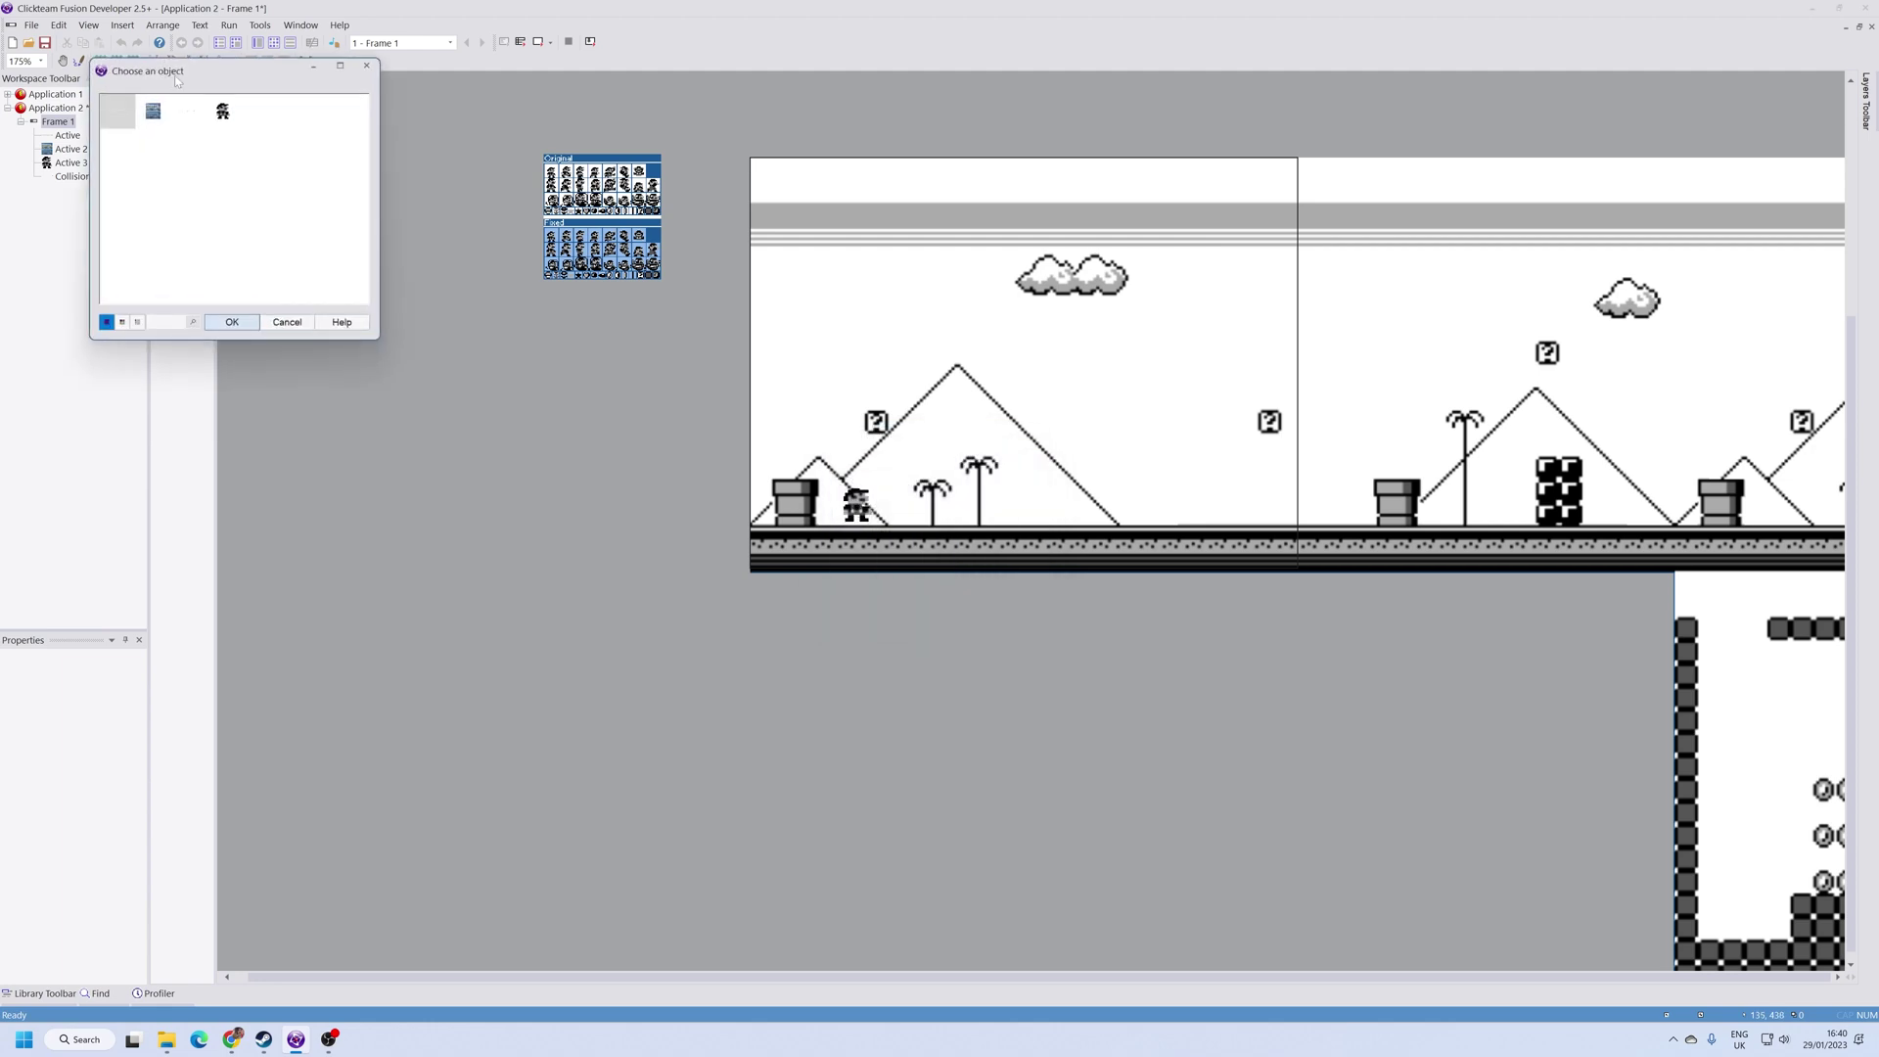
{"action": "double_click", "coordinate": [222, 112]}
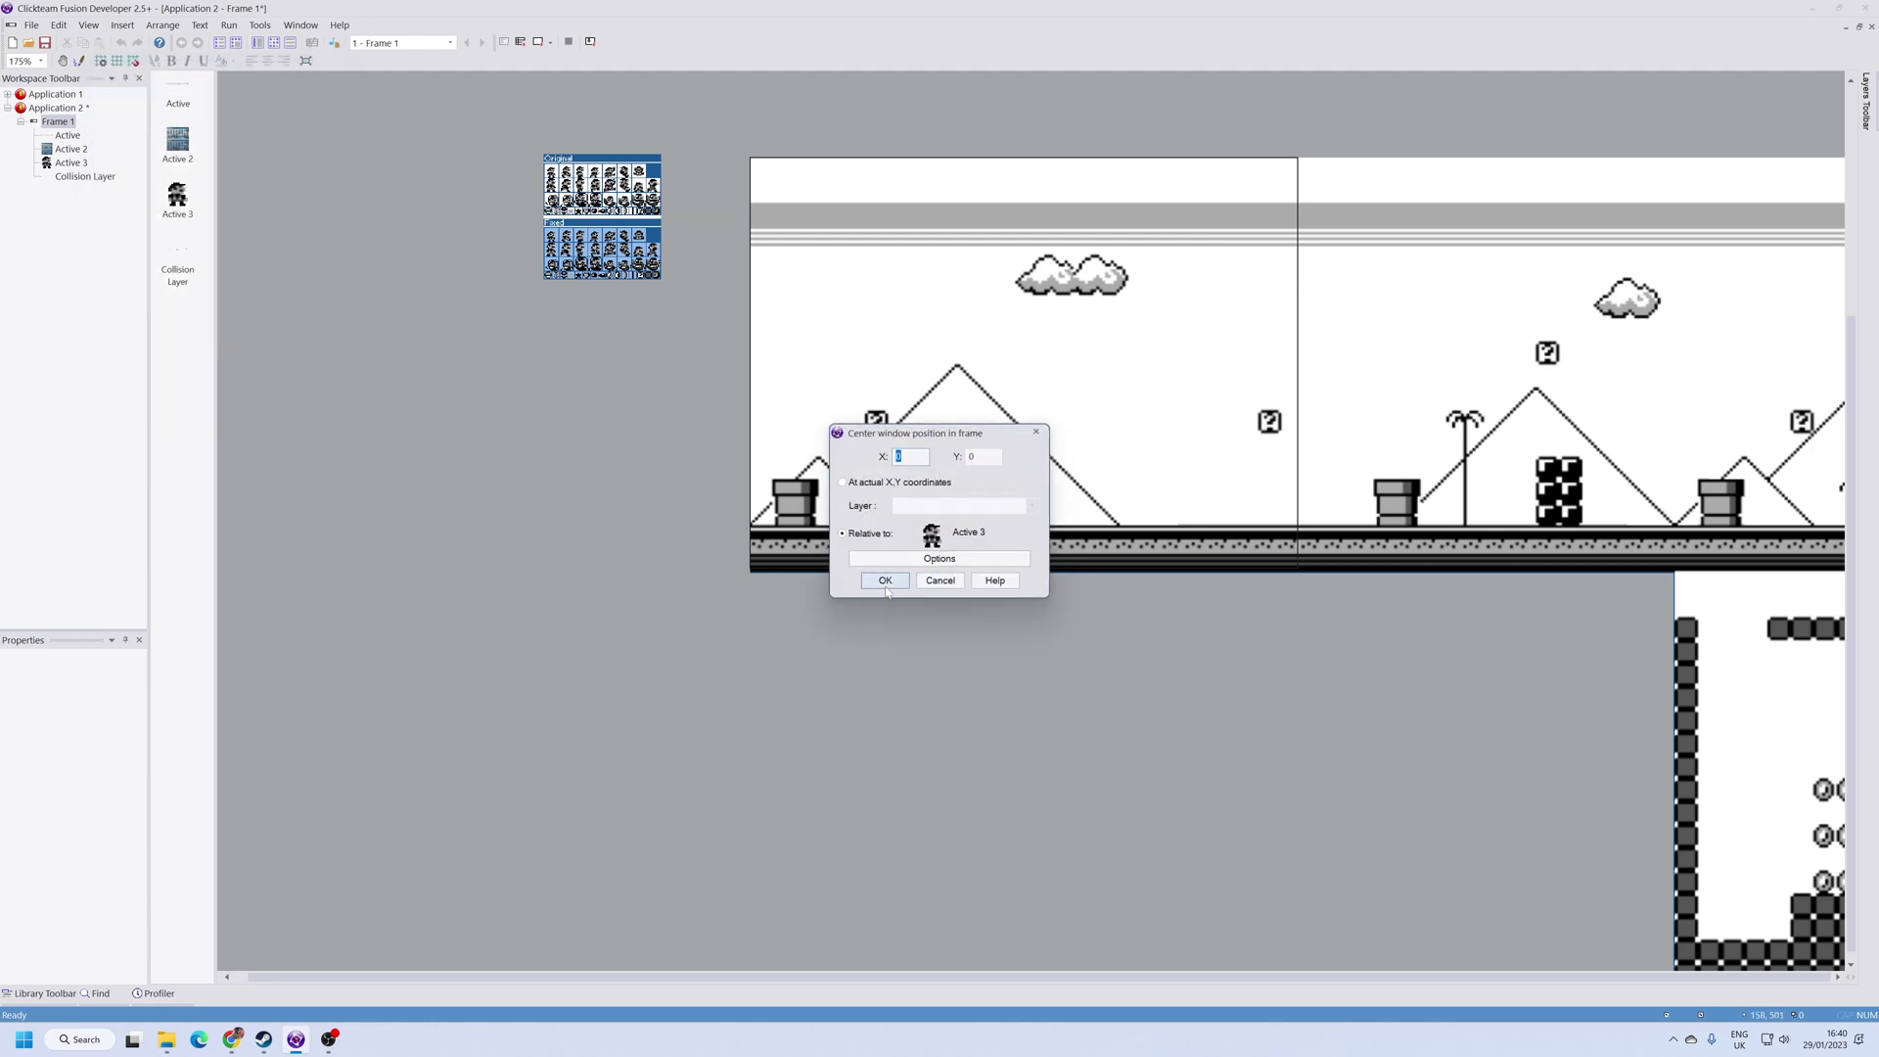
{"action": "left_click", "coordinate": [874, 580]}
{"action": "left_click", "coordinate": [192, 26]}
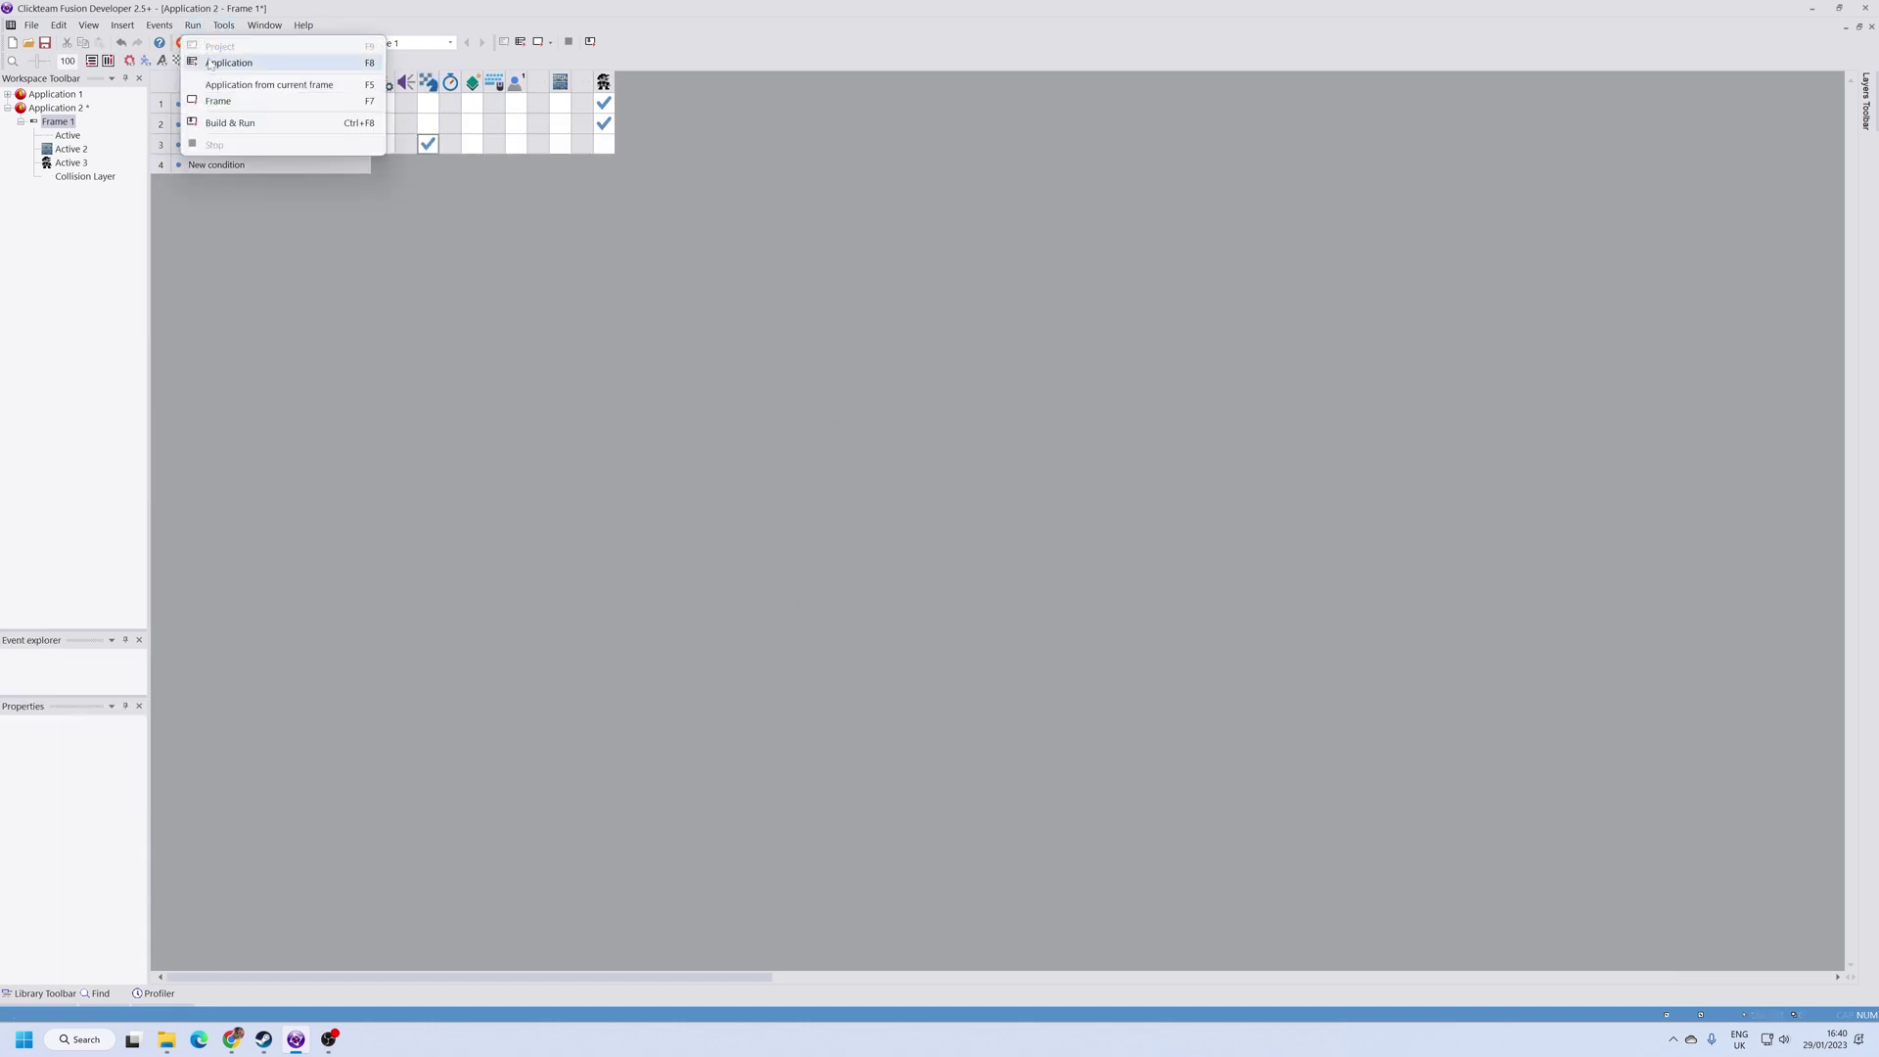
Step: Playtest the level, walking and jumping Mario right to confirm the view scrolls with him, then close the game
{"action": "left_click", "coordinate": [221, 64]}
{"action": "key", "text": "Right"}
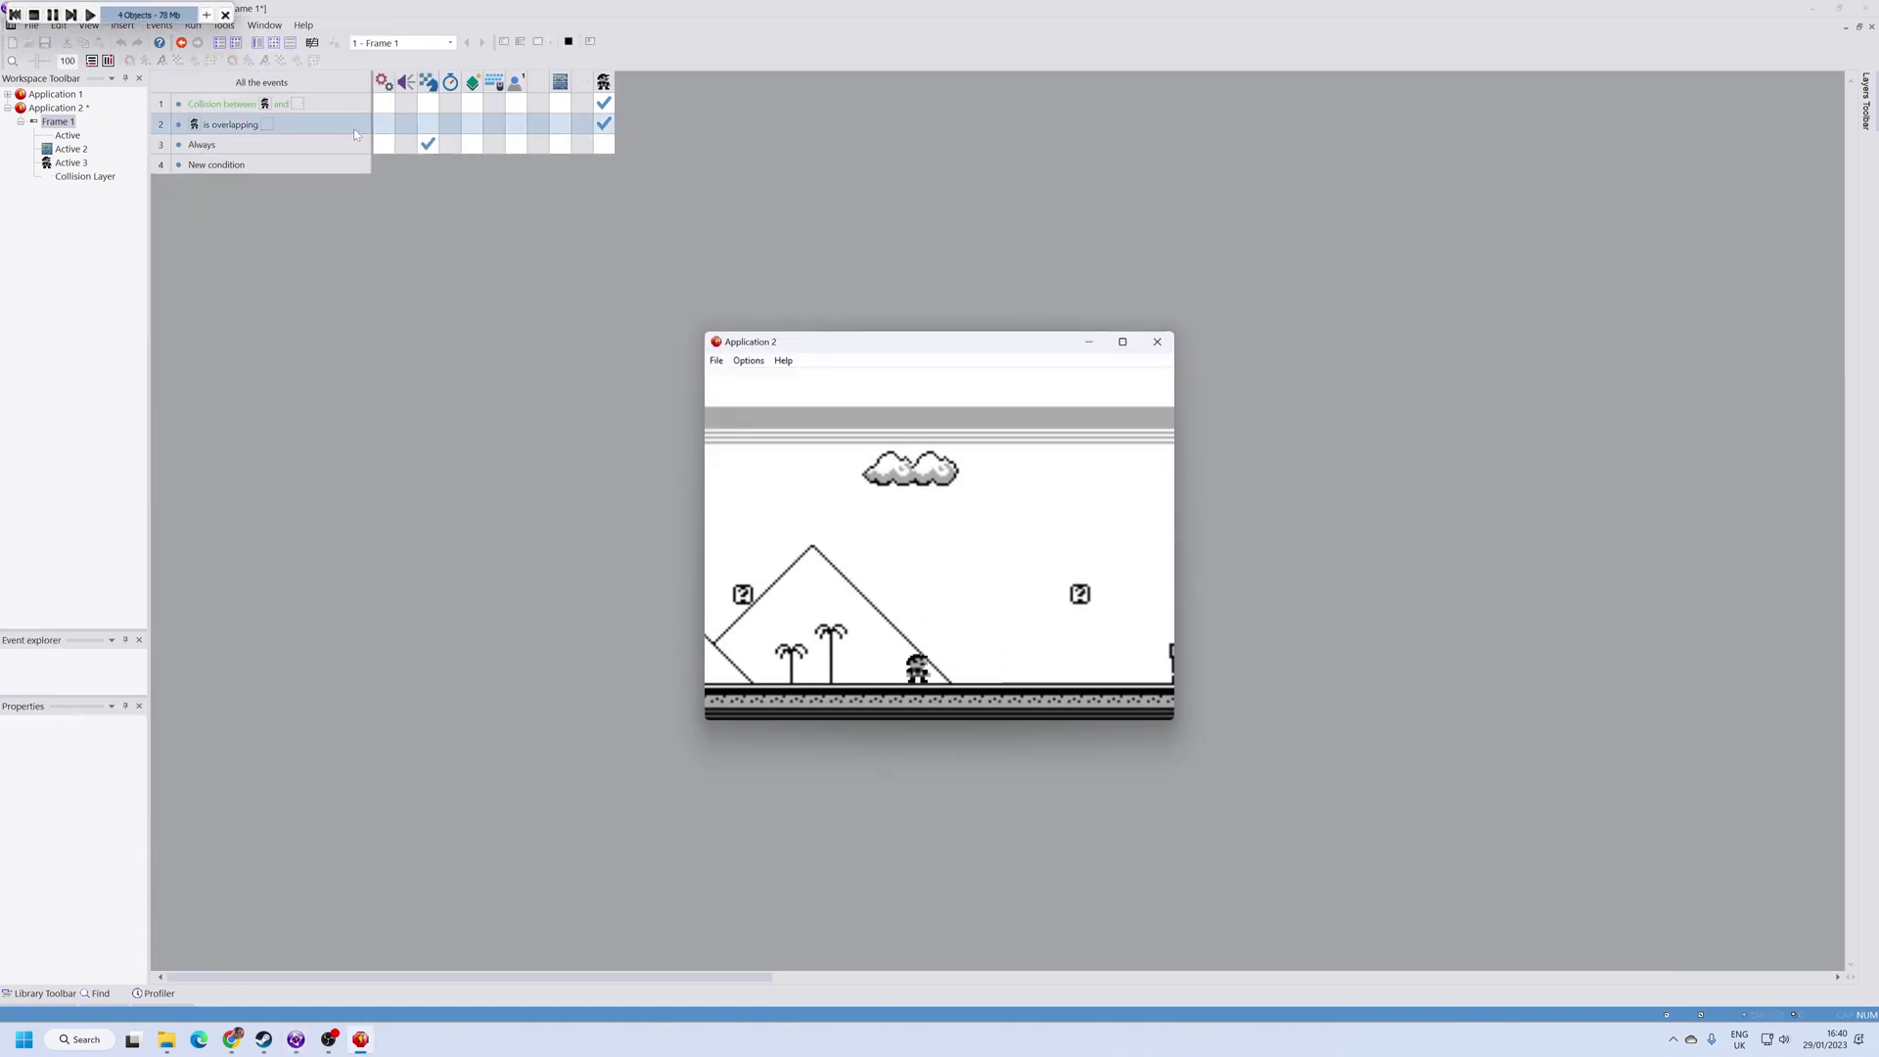
{"action": "key", "text": "Up"}
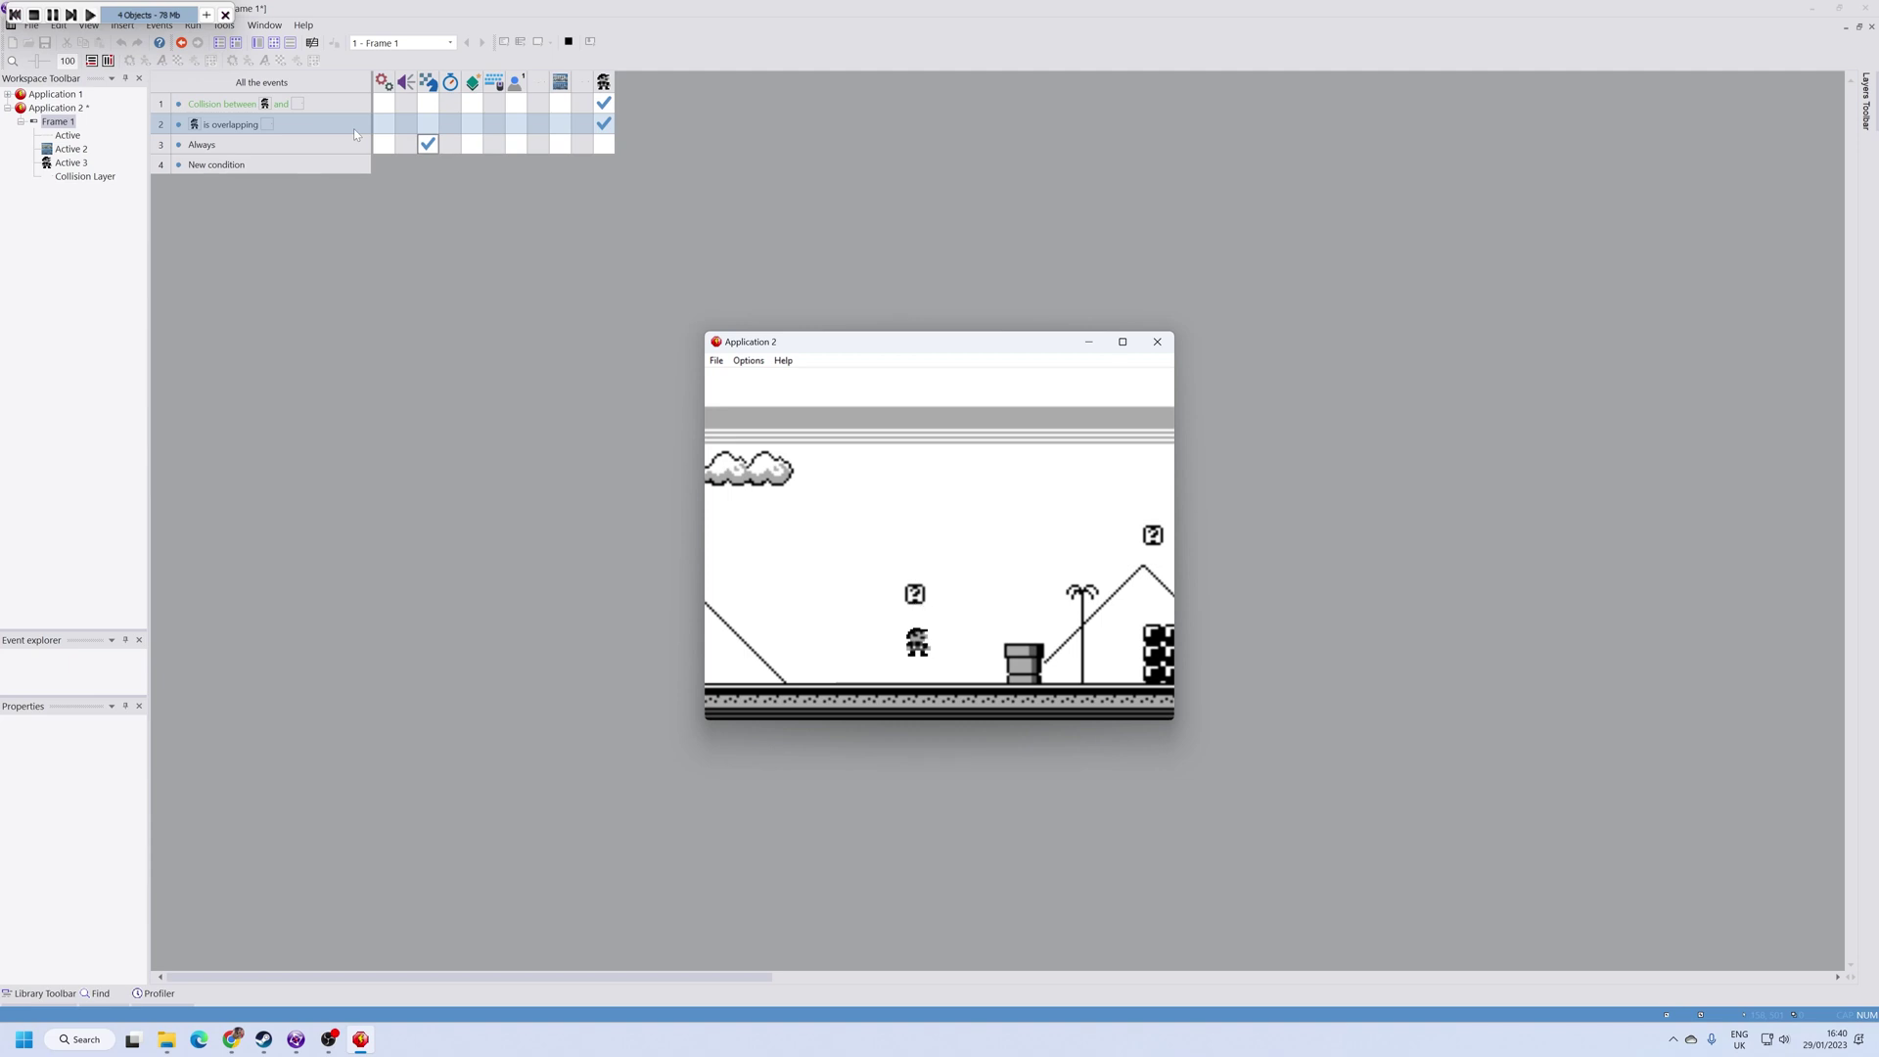
{"action": "key", "text": "Right"}
{"action": "key", "text": "Up"}
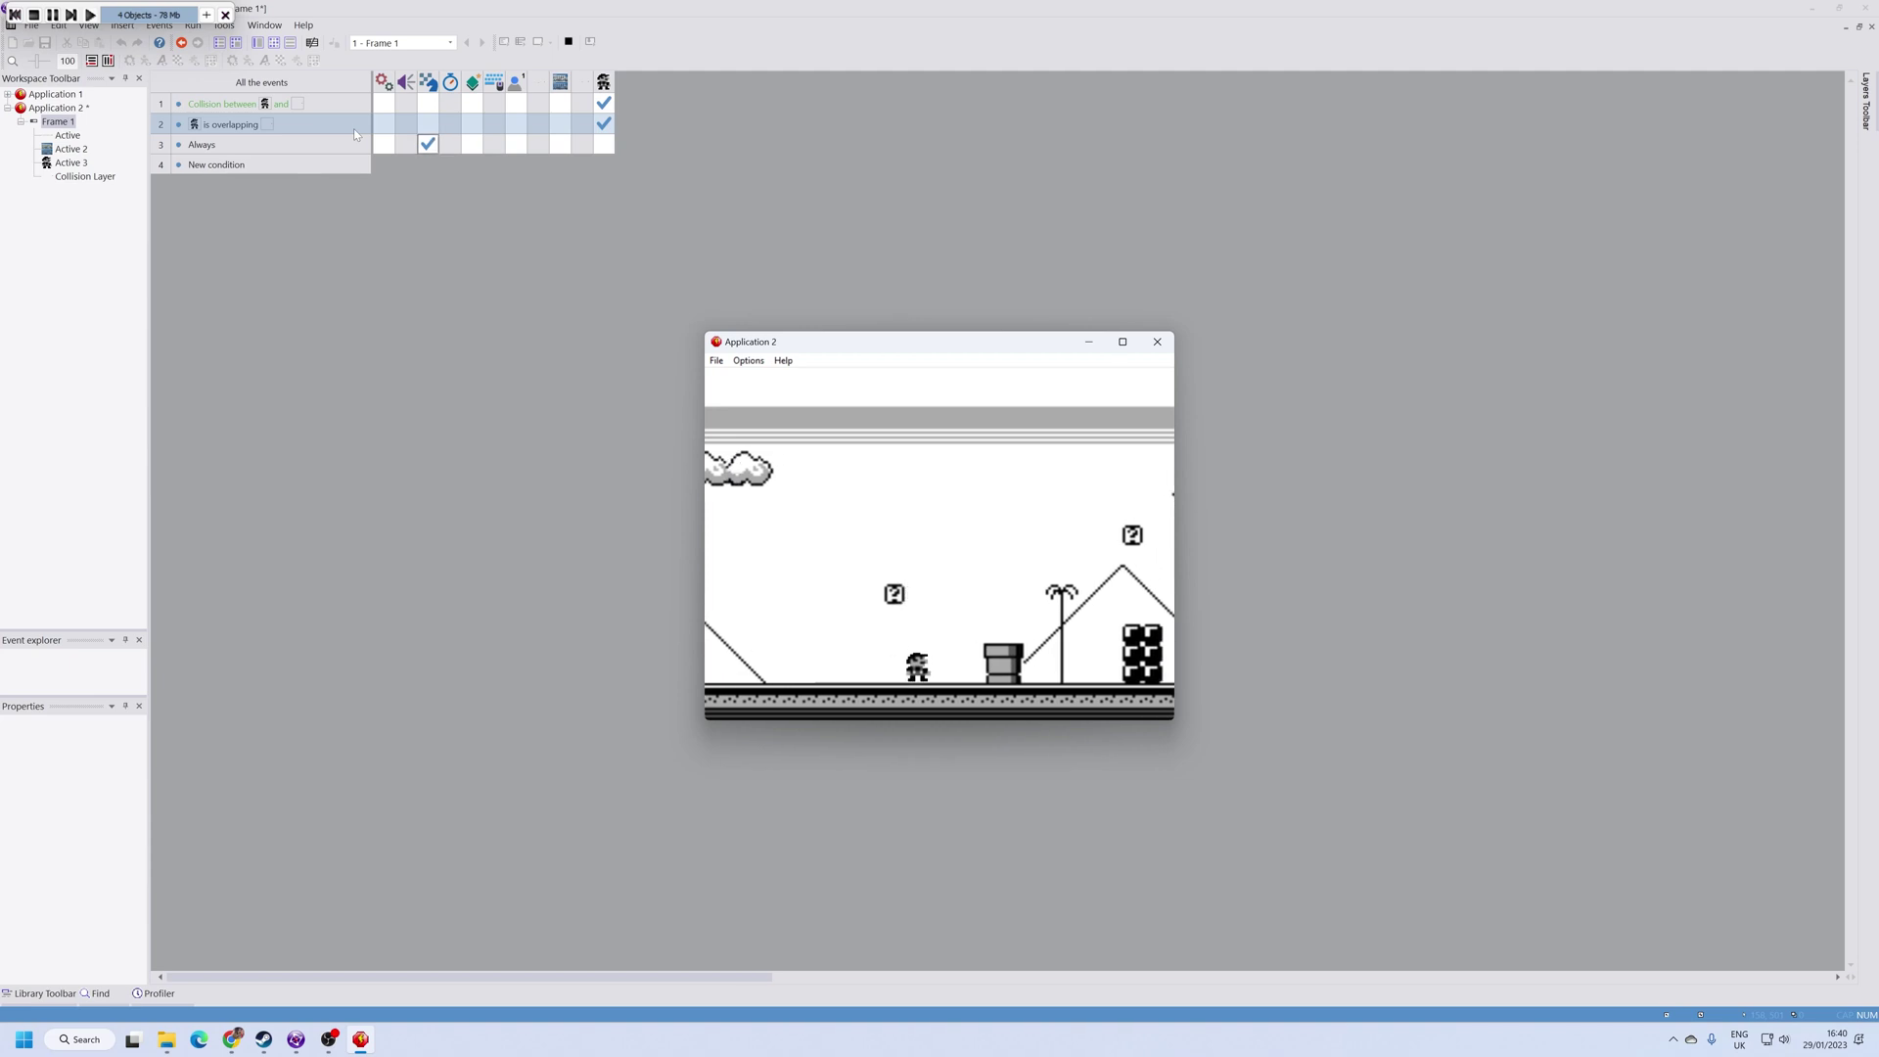
{"action": "key", "text": "Right"}
{"action": "key", "text": "Up"}
{"action": "key", "text": "Right"}
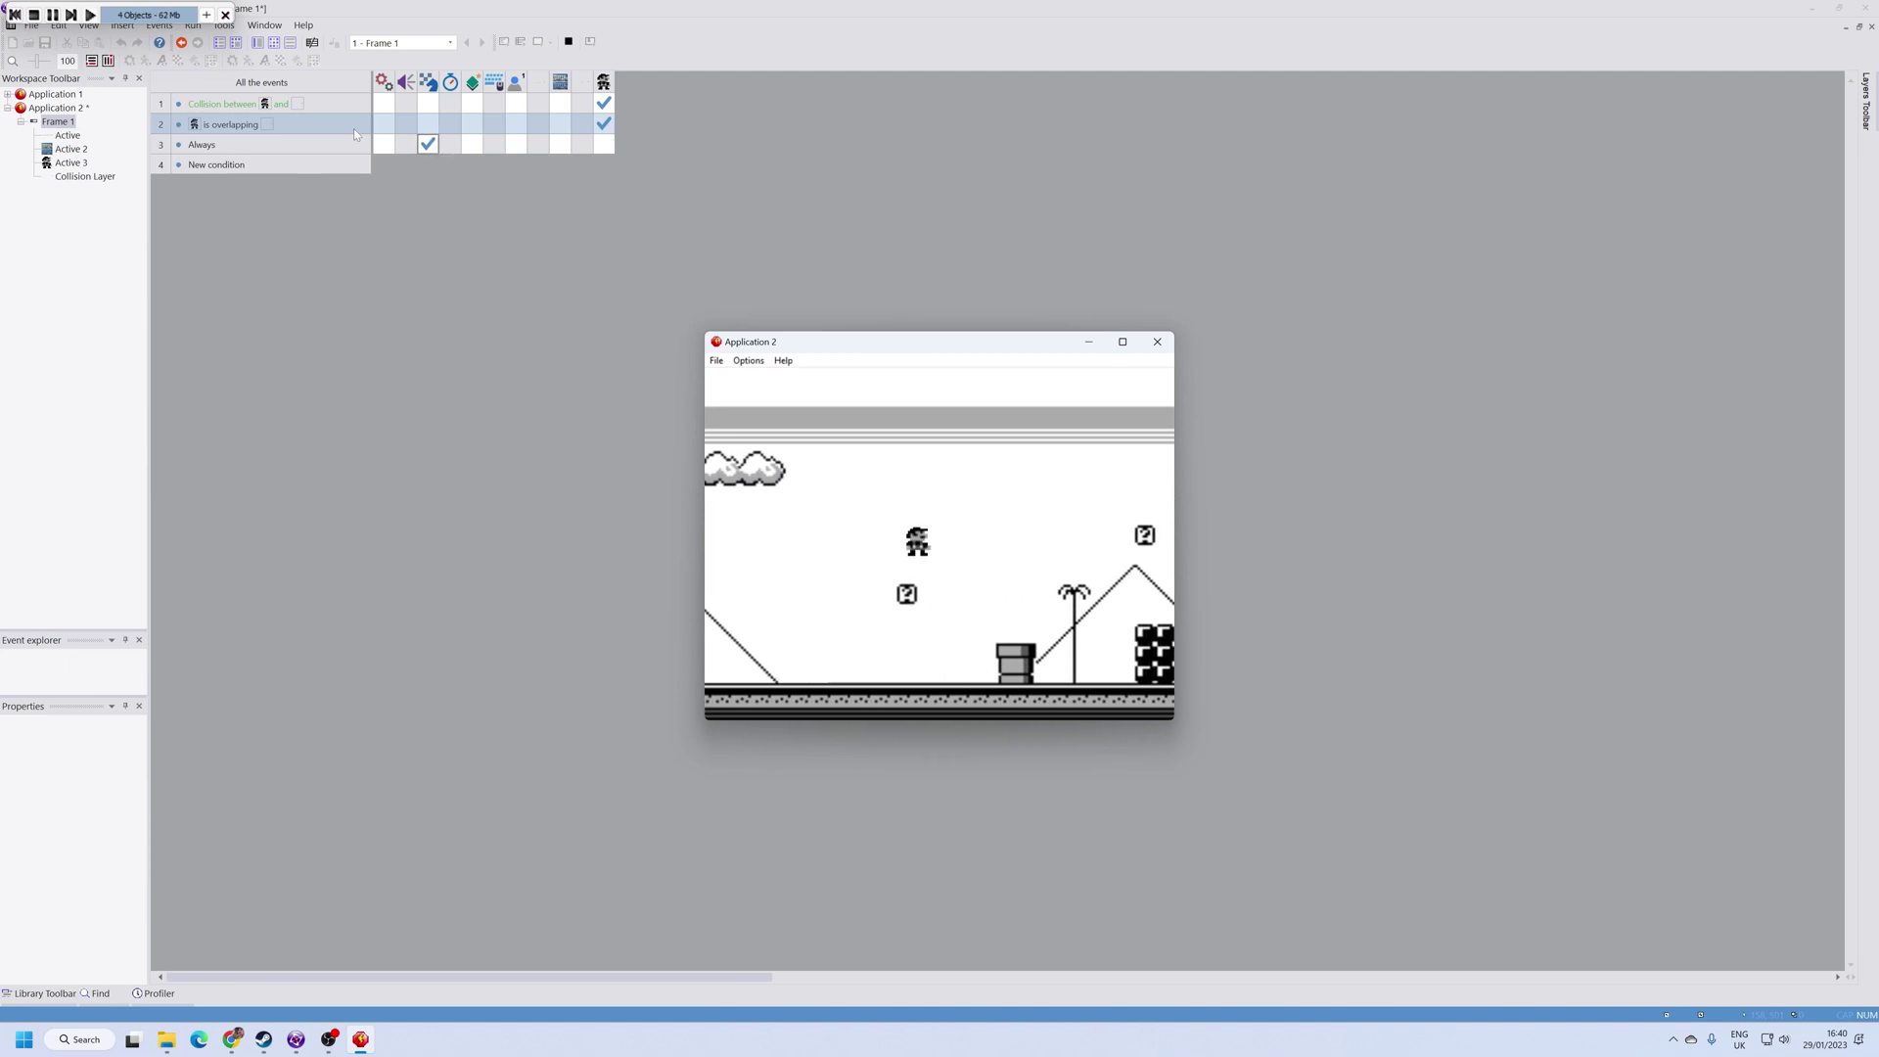
{"action": "key", "text": "Up"}
{"action": "key", "text": "Right"}
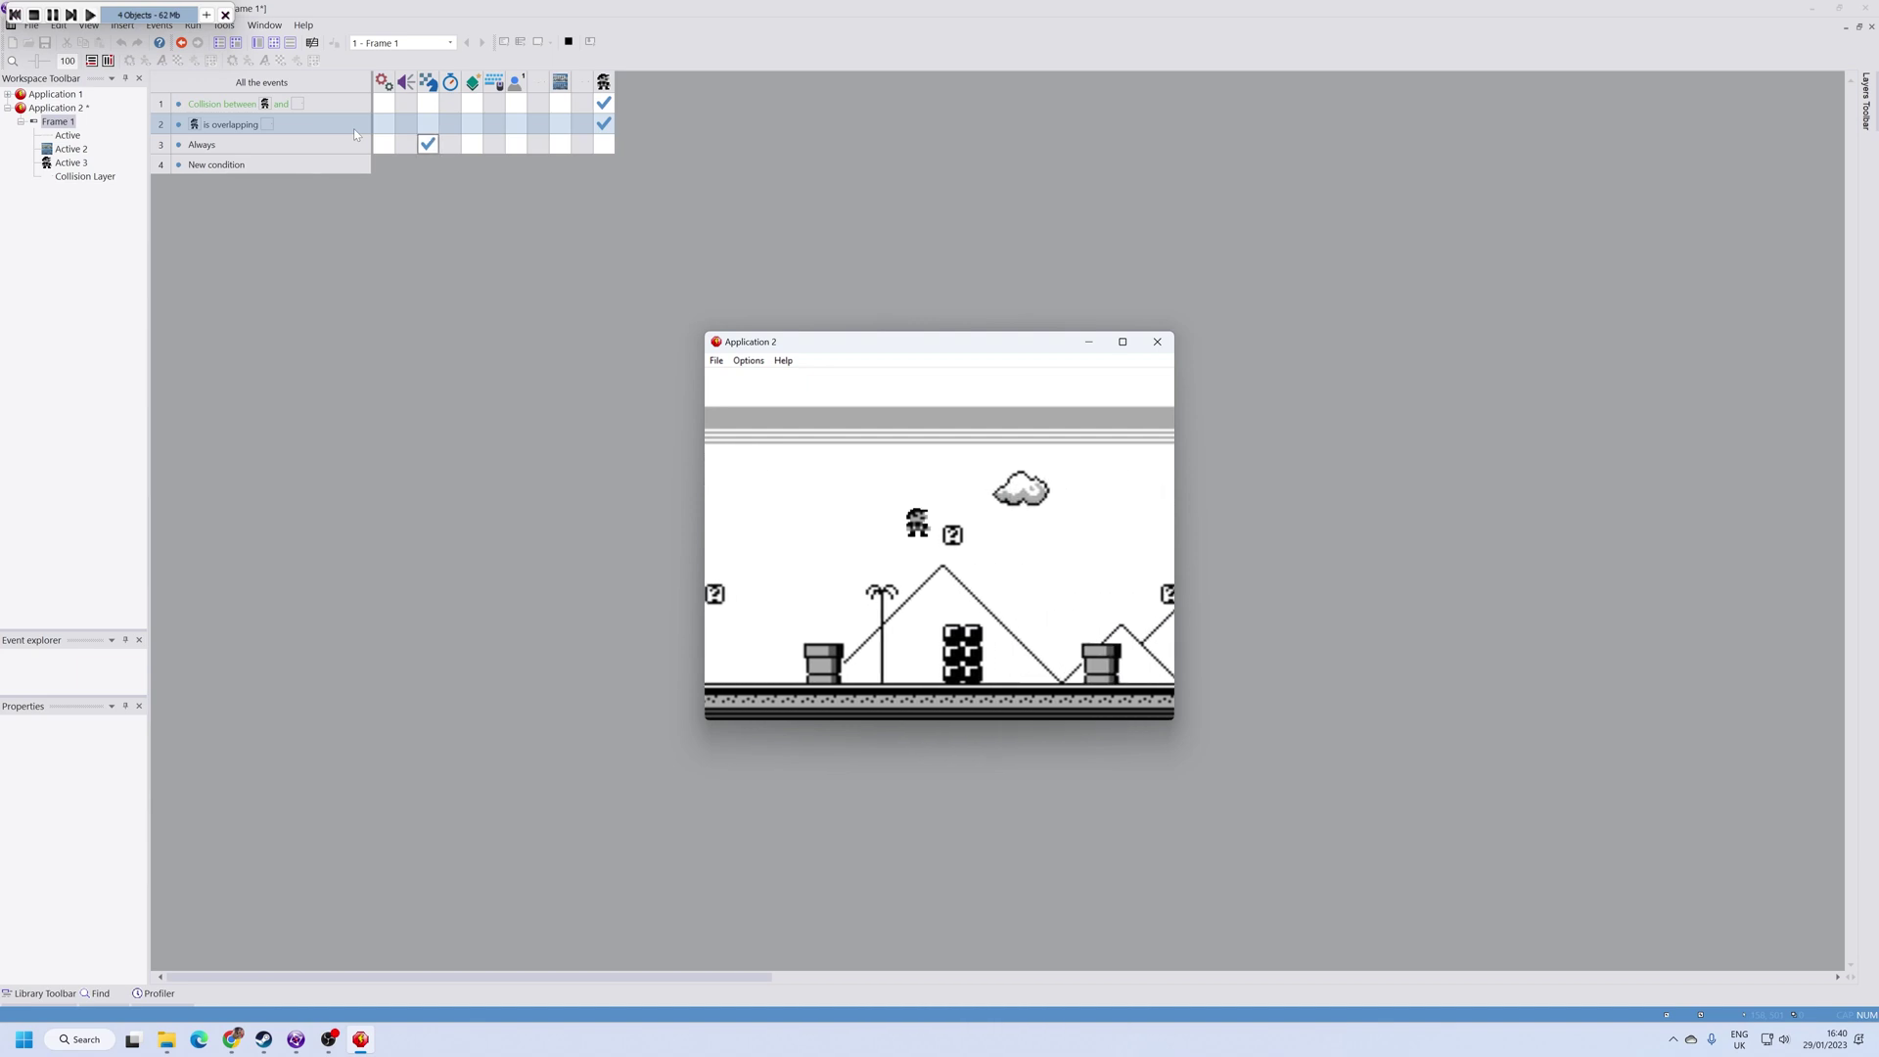
{"action": "key", "text": "Right"}
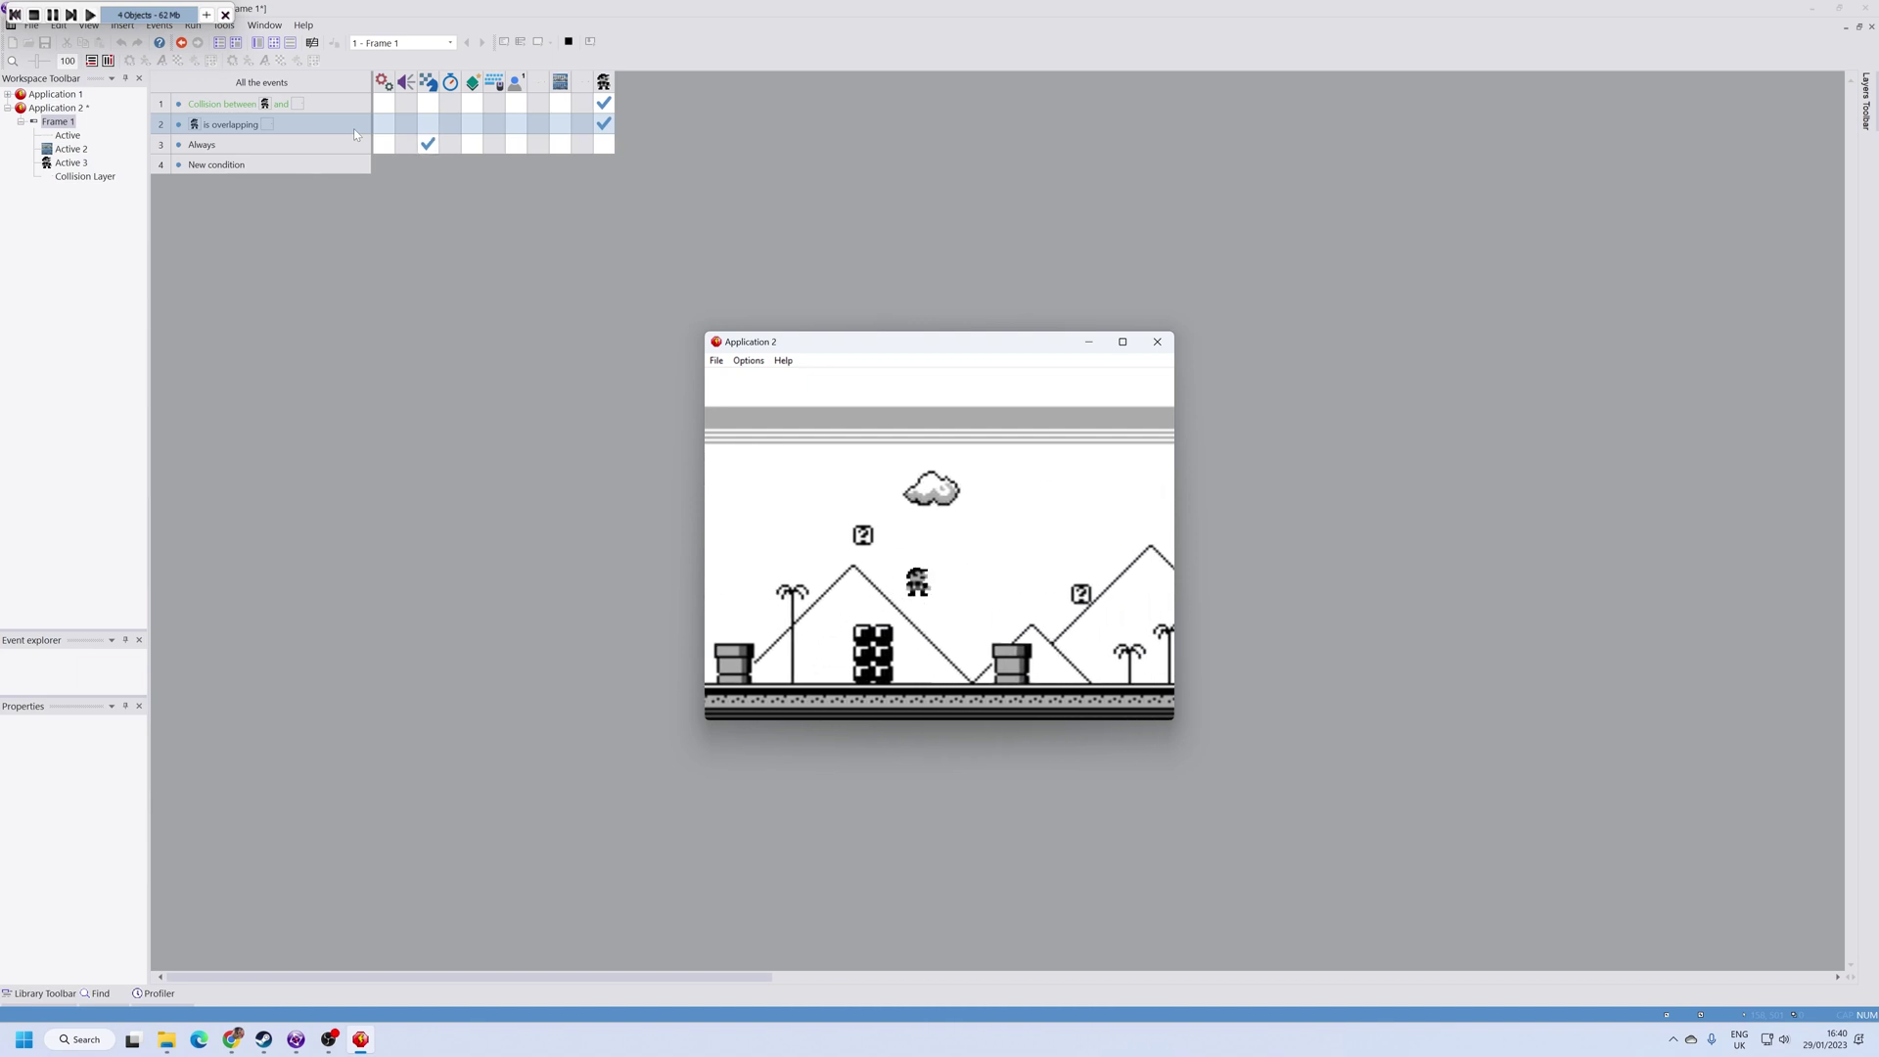
{"action": "key", "text": "Up"}
{"action": "key", "text": "Right"}
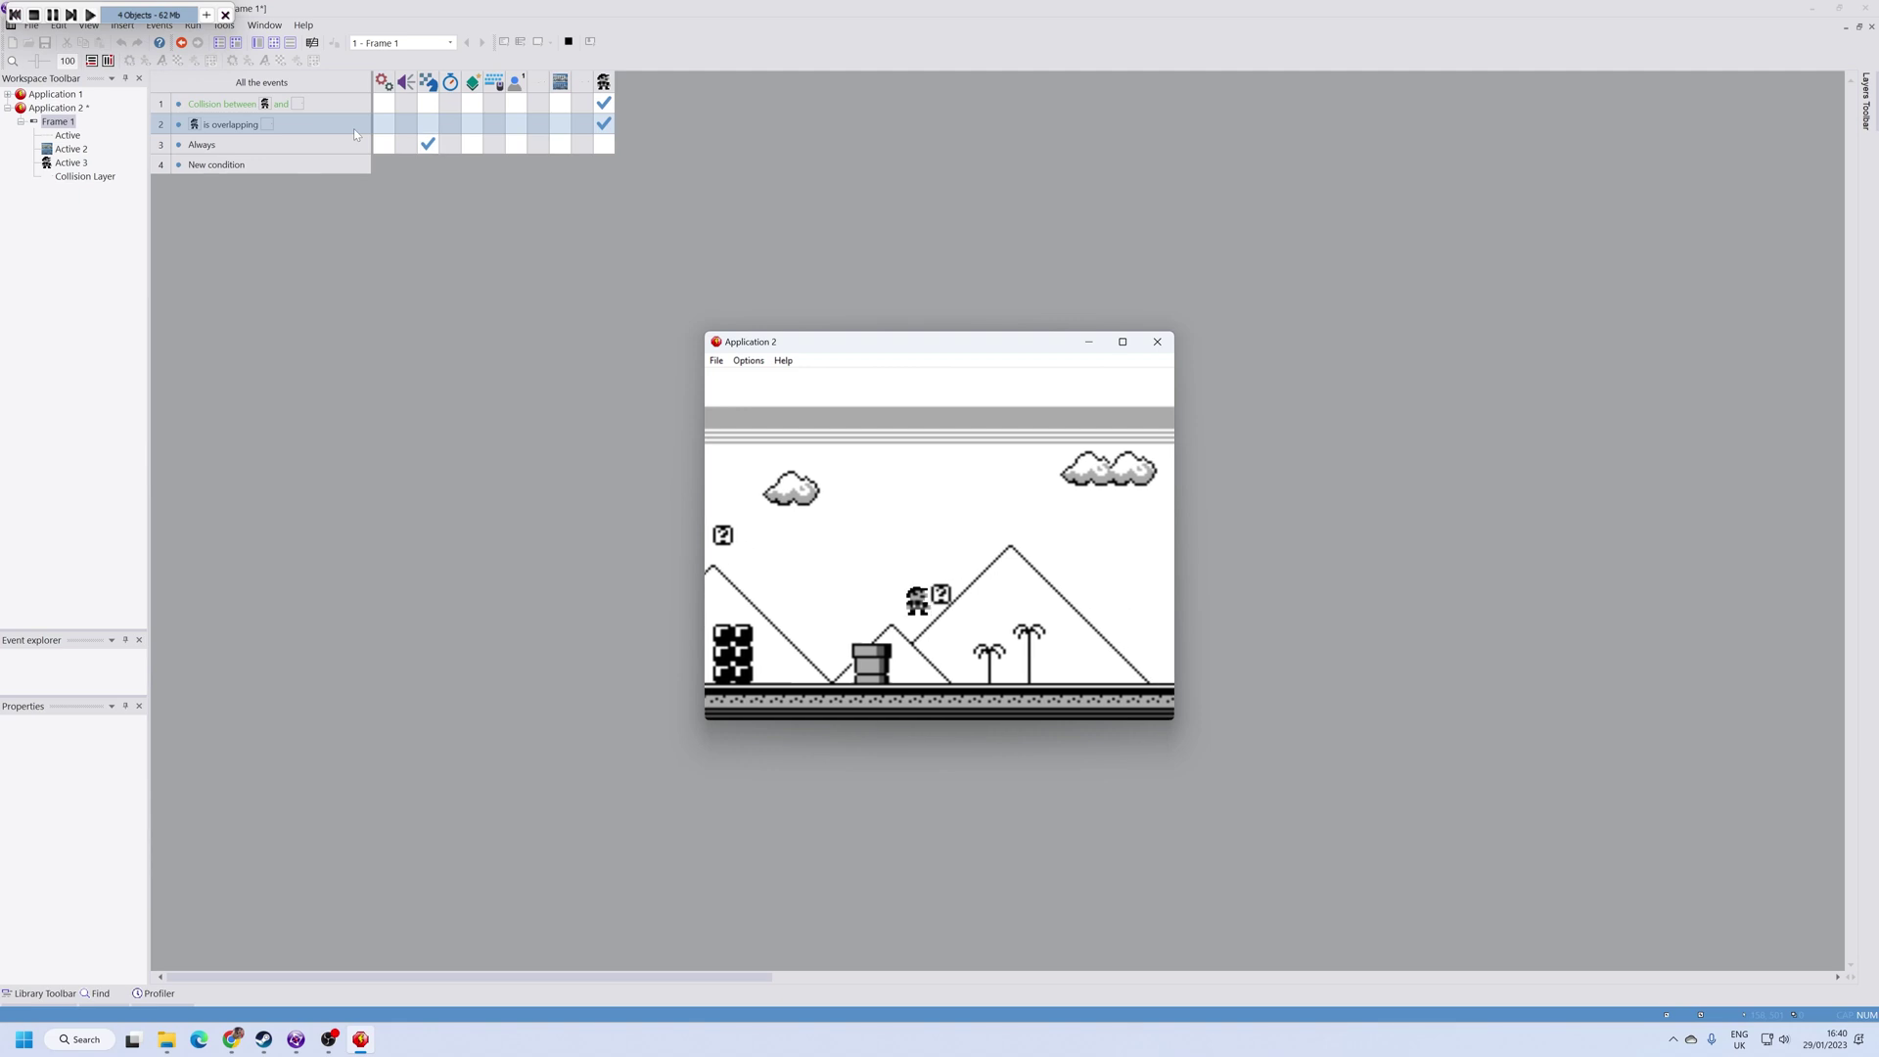
{"action": "key", "text": "Right"}
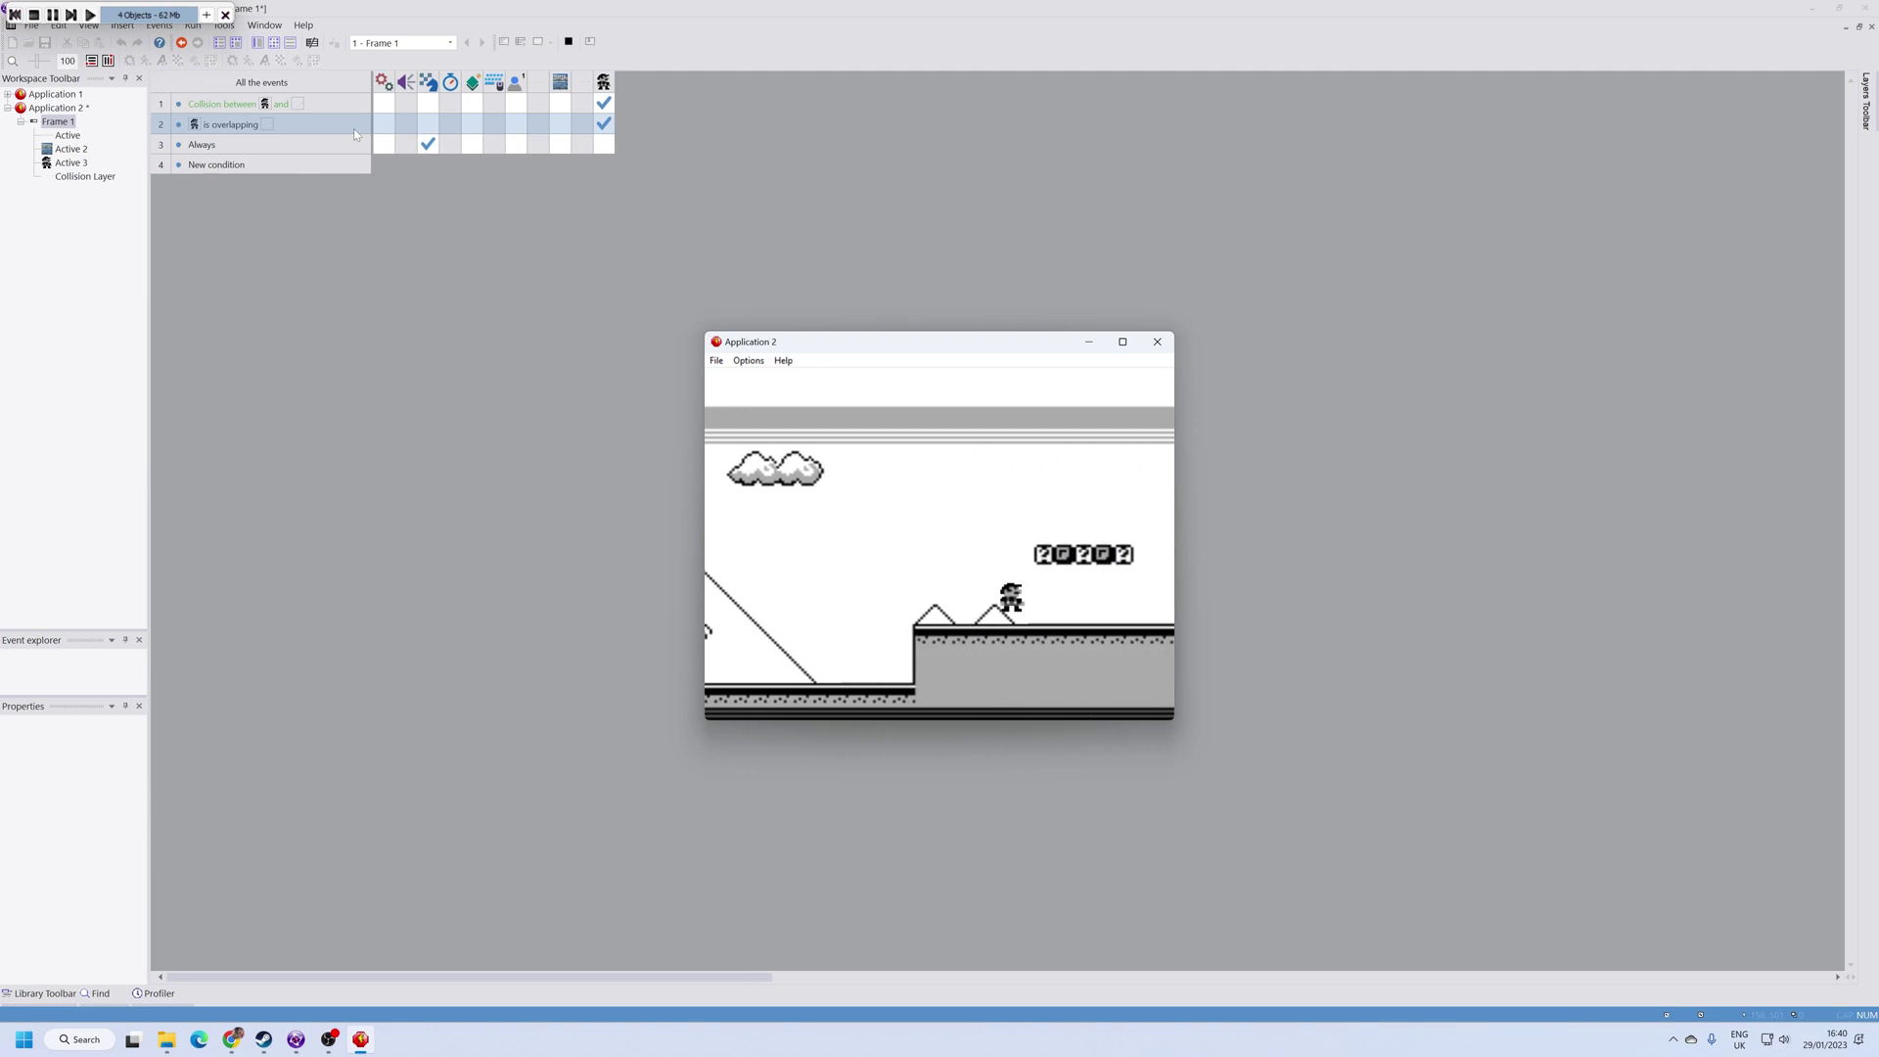
{"action": "key", "text": "Up"}
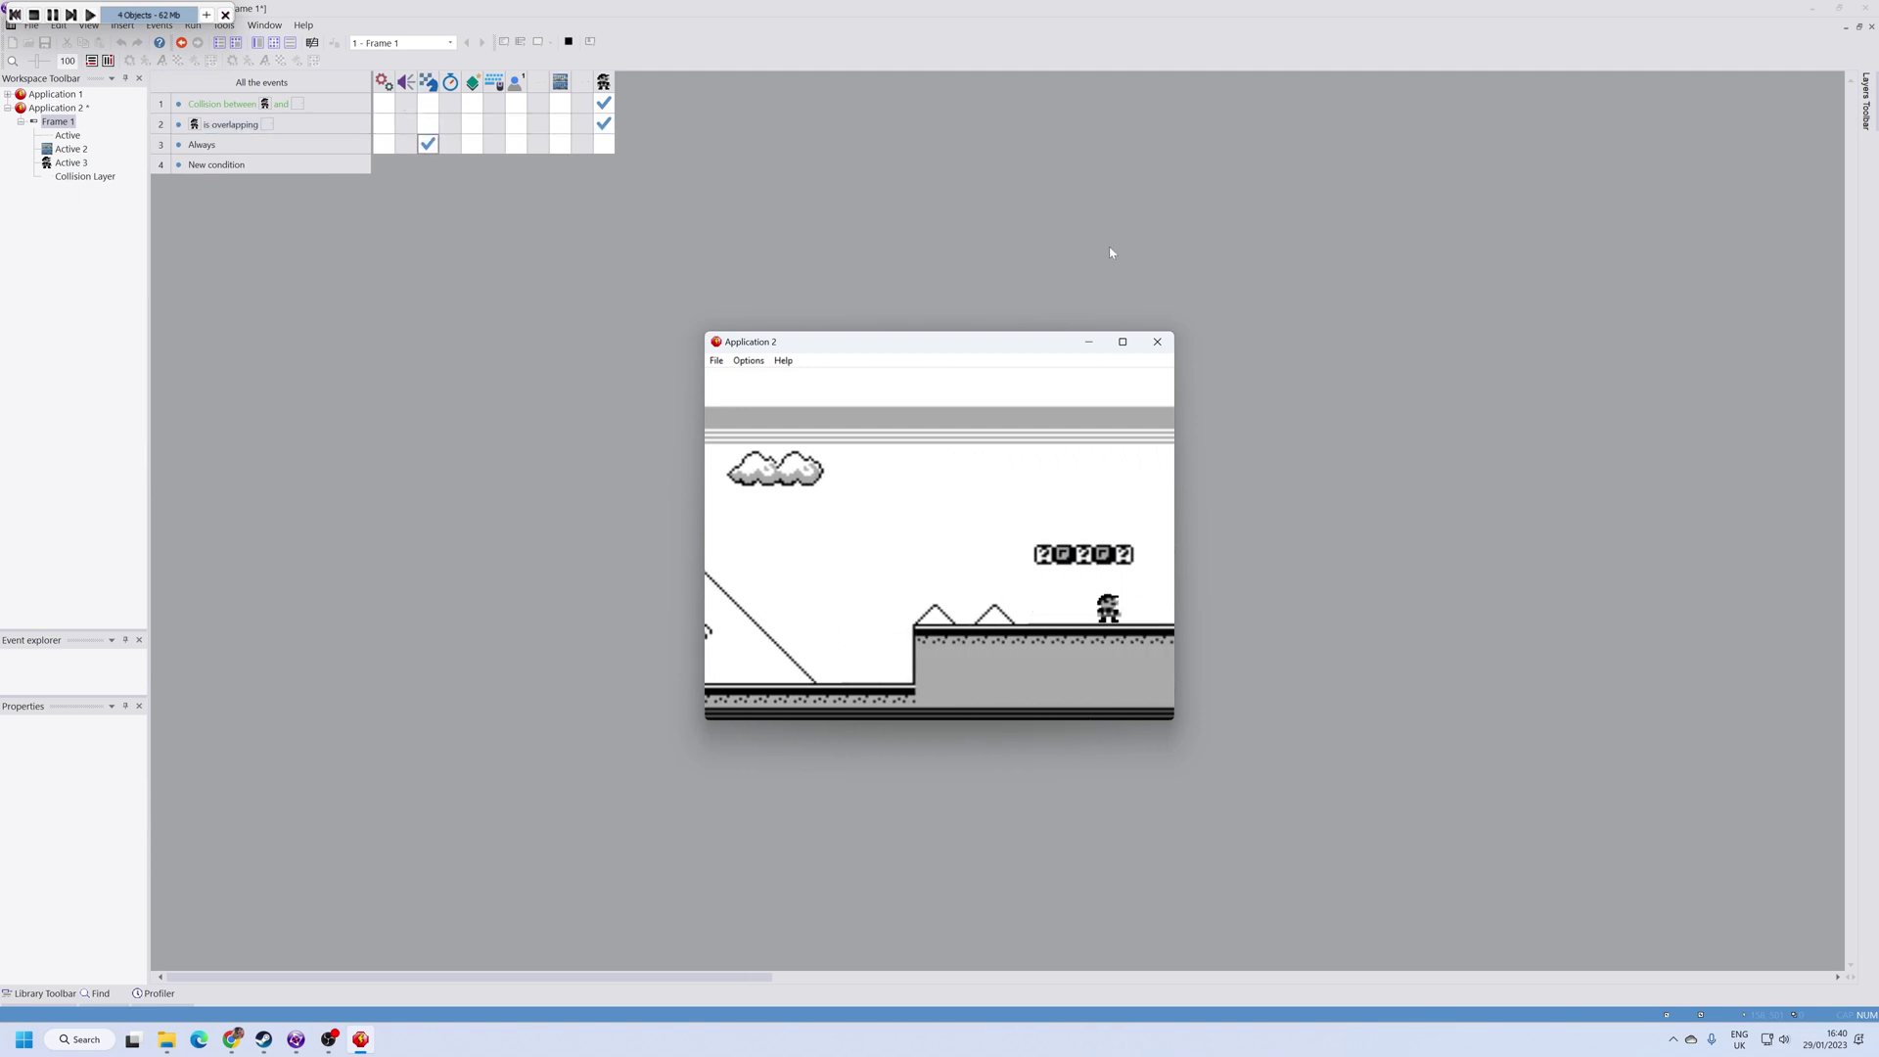
{"action": "left_click", "coordinate": [1156, 342]}
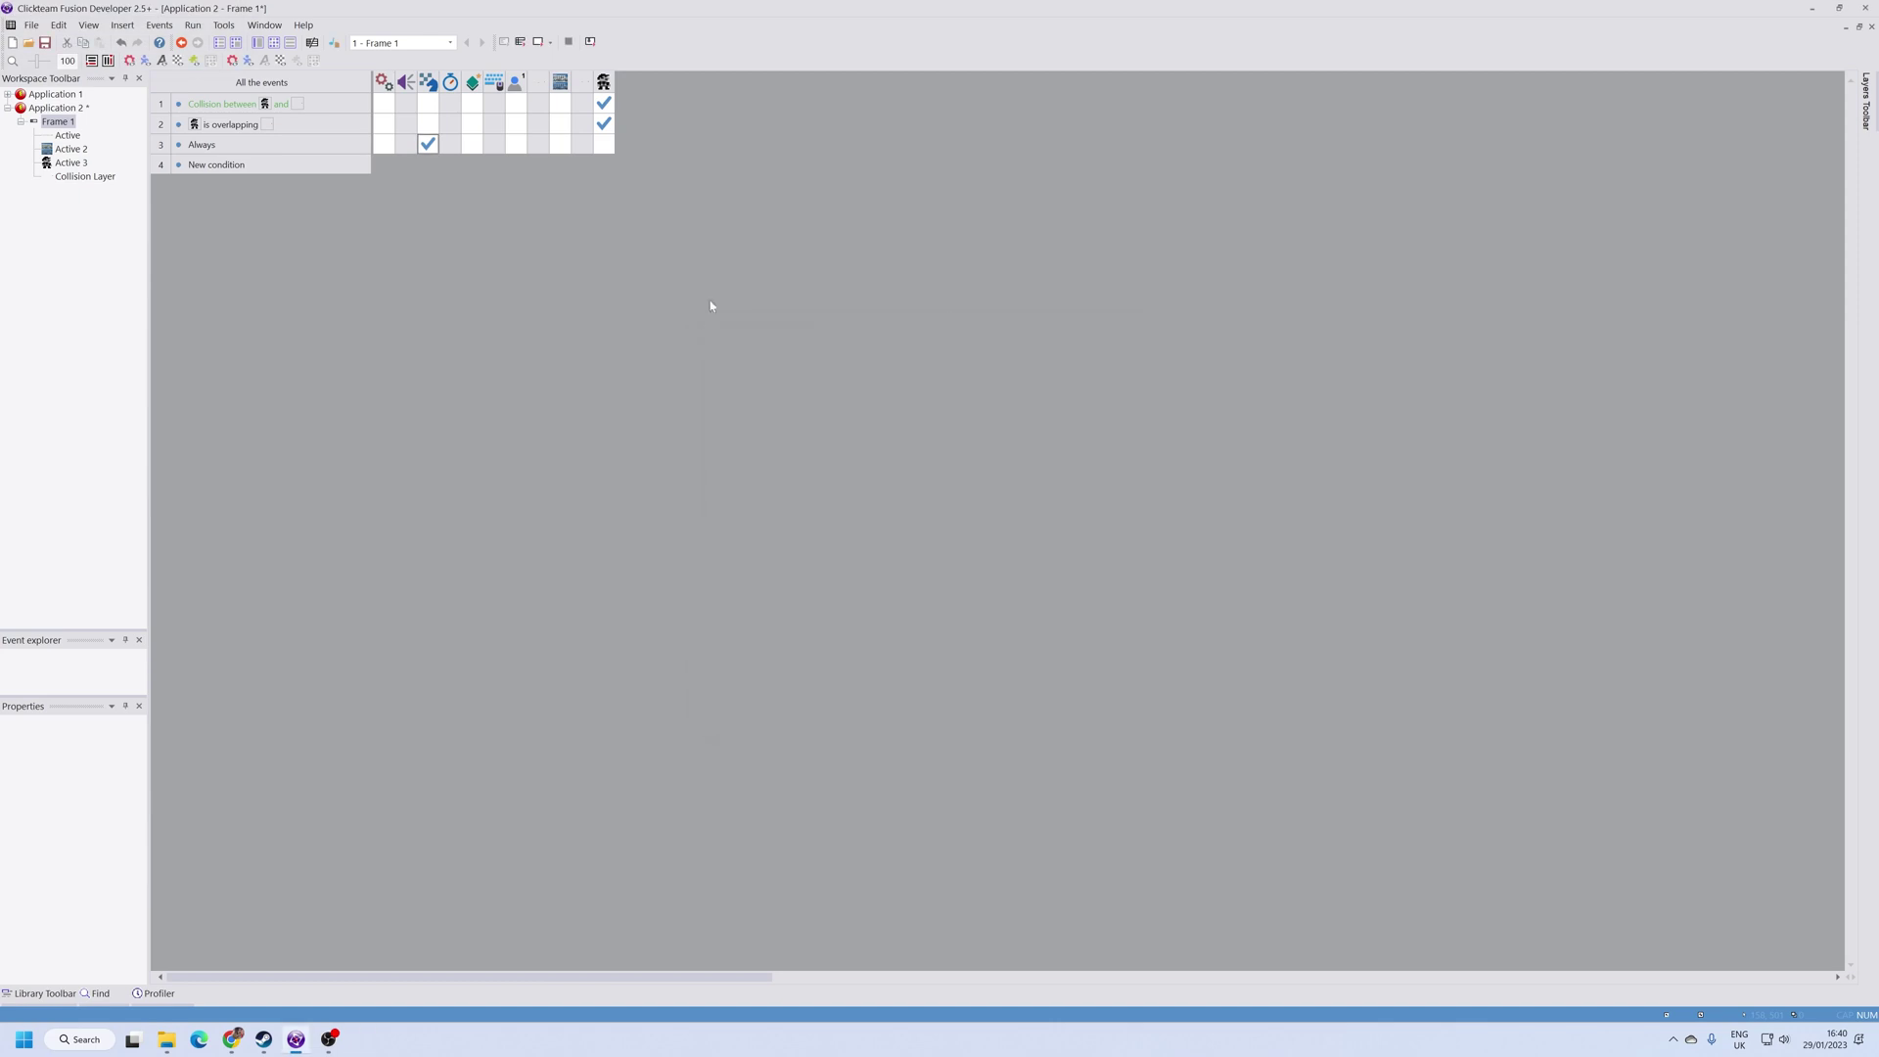
Step: Check the level image's Size/Position properties, noting its width of 8106
{"action": "left_click", "coordinate": [259, 48]}
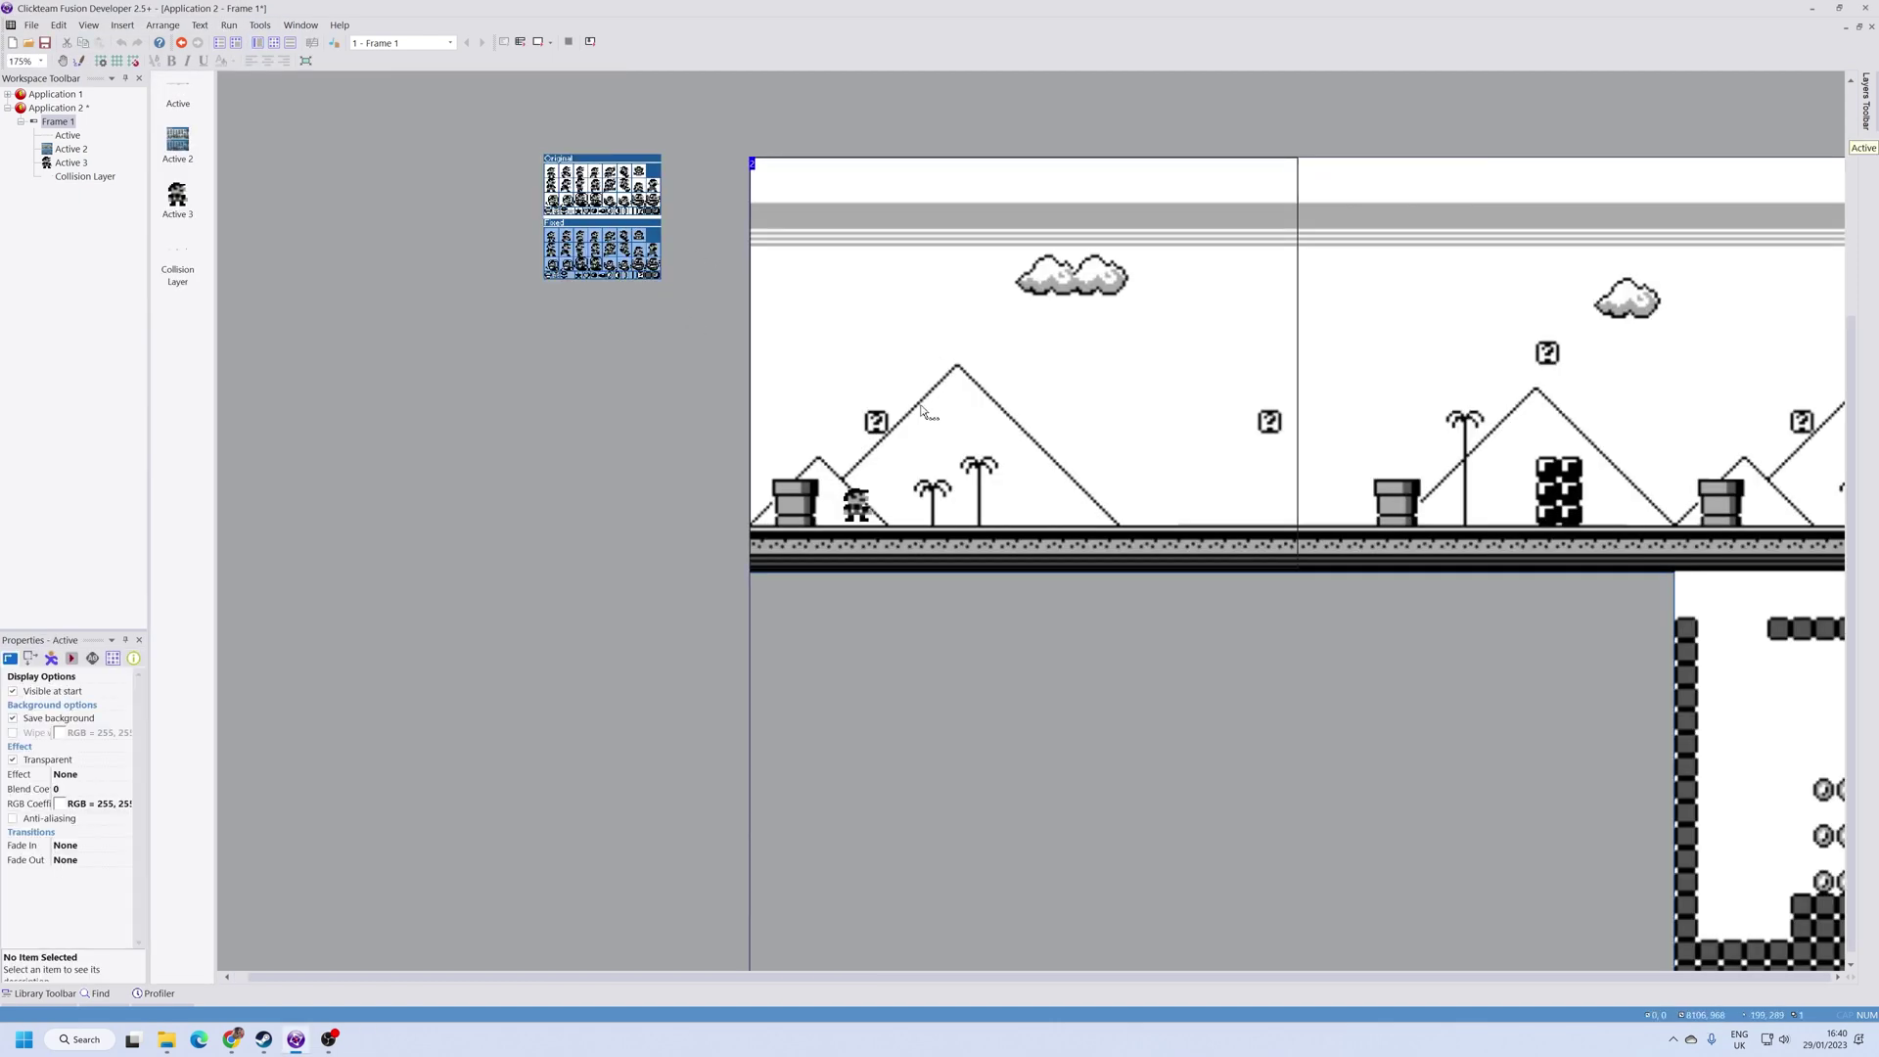
{"action": "left_click", "coordinate": [51, 659]}
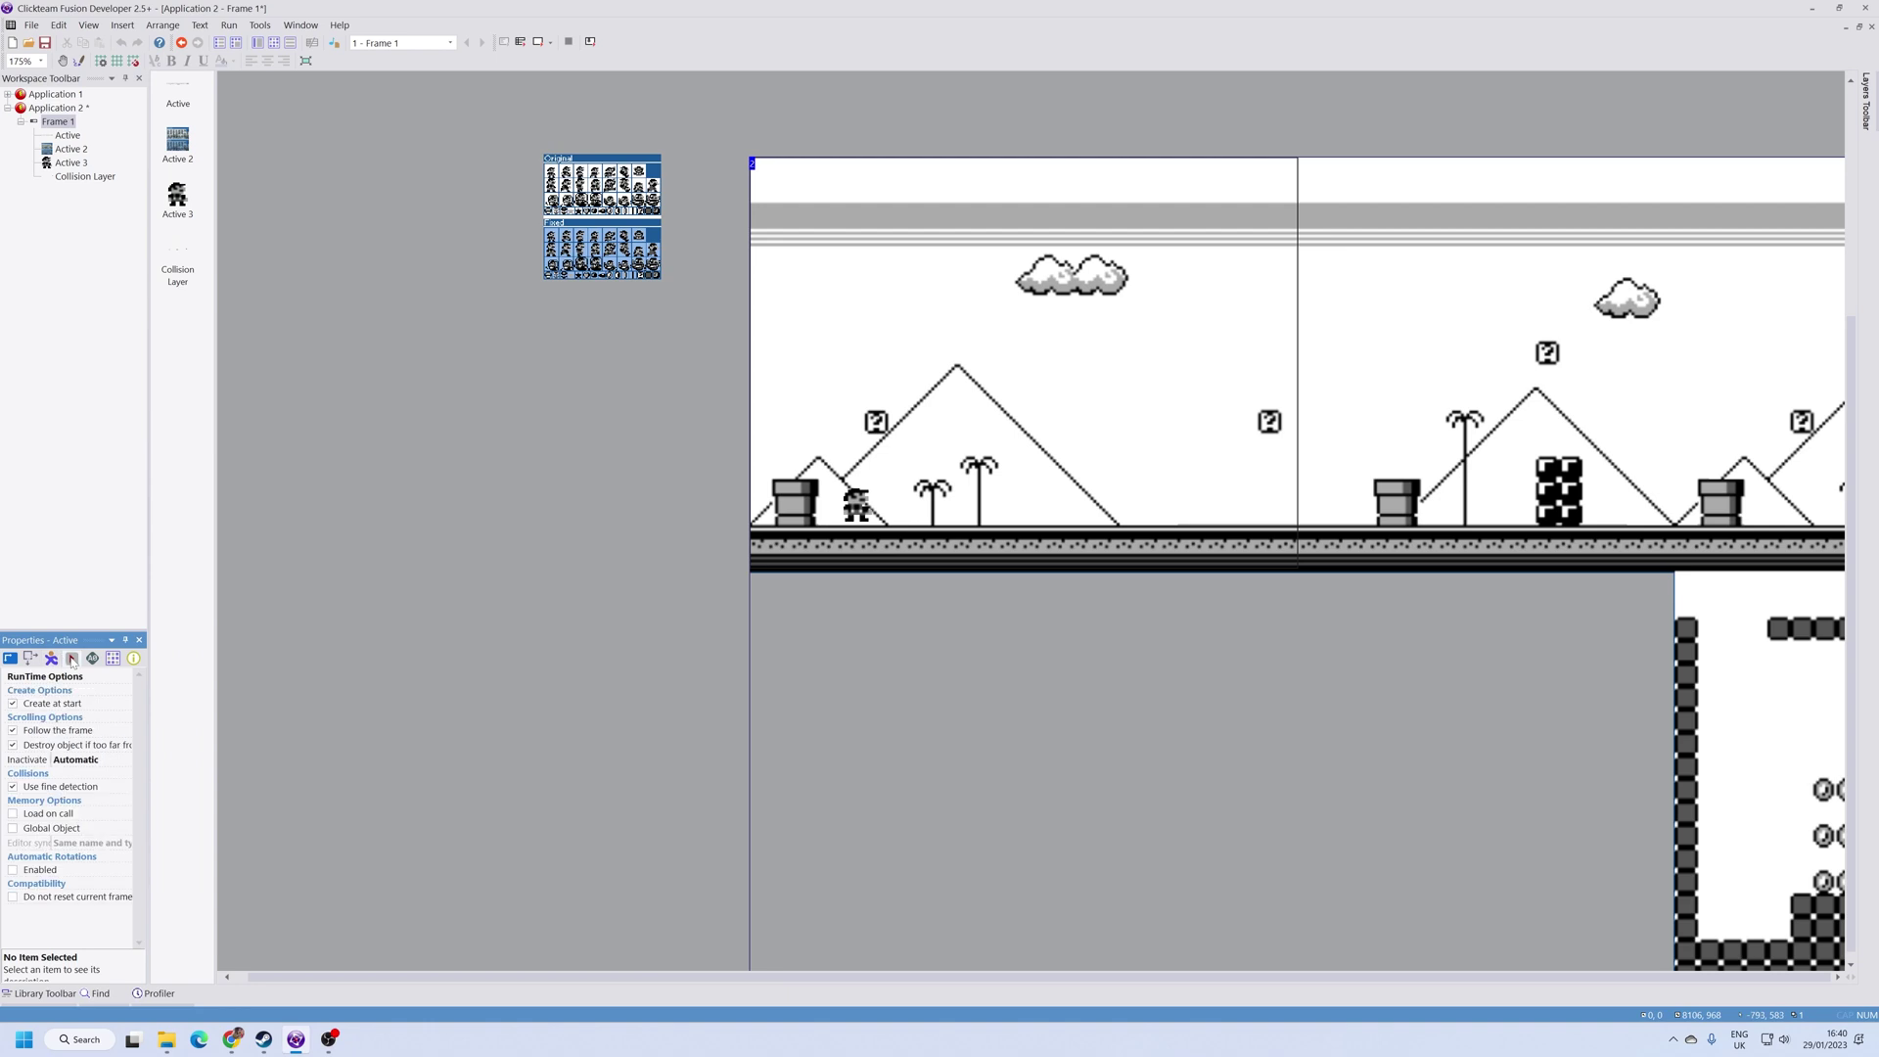
{"action": "left_click", "coordinate": [31, 659]}
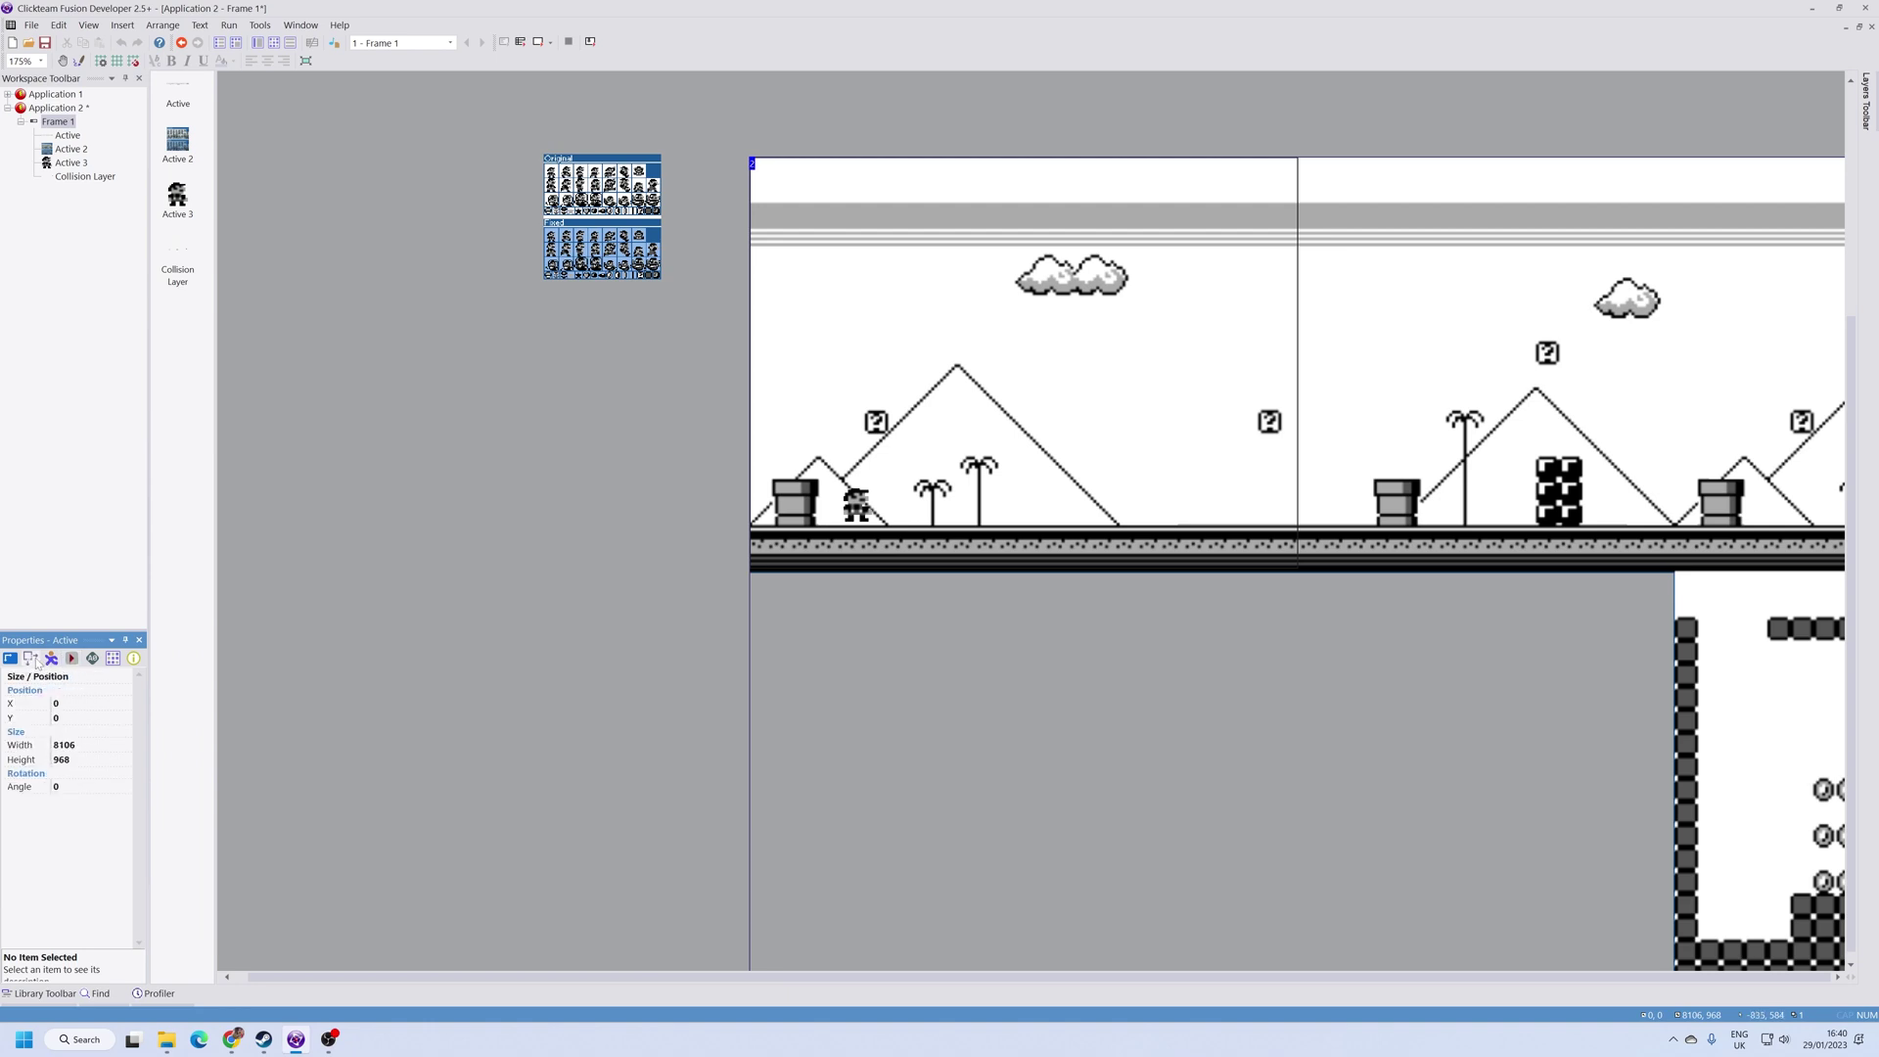
{"action": "left_click", "coordinate": [61, 744]}
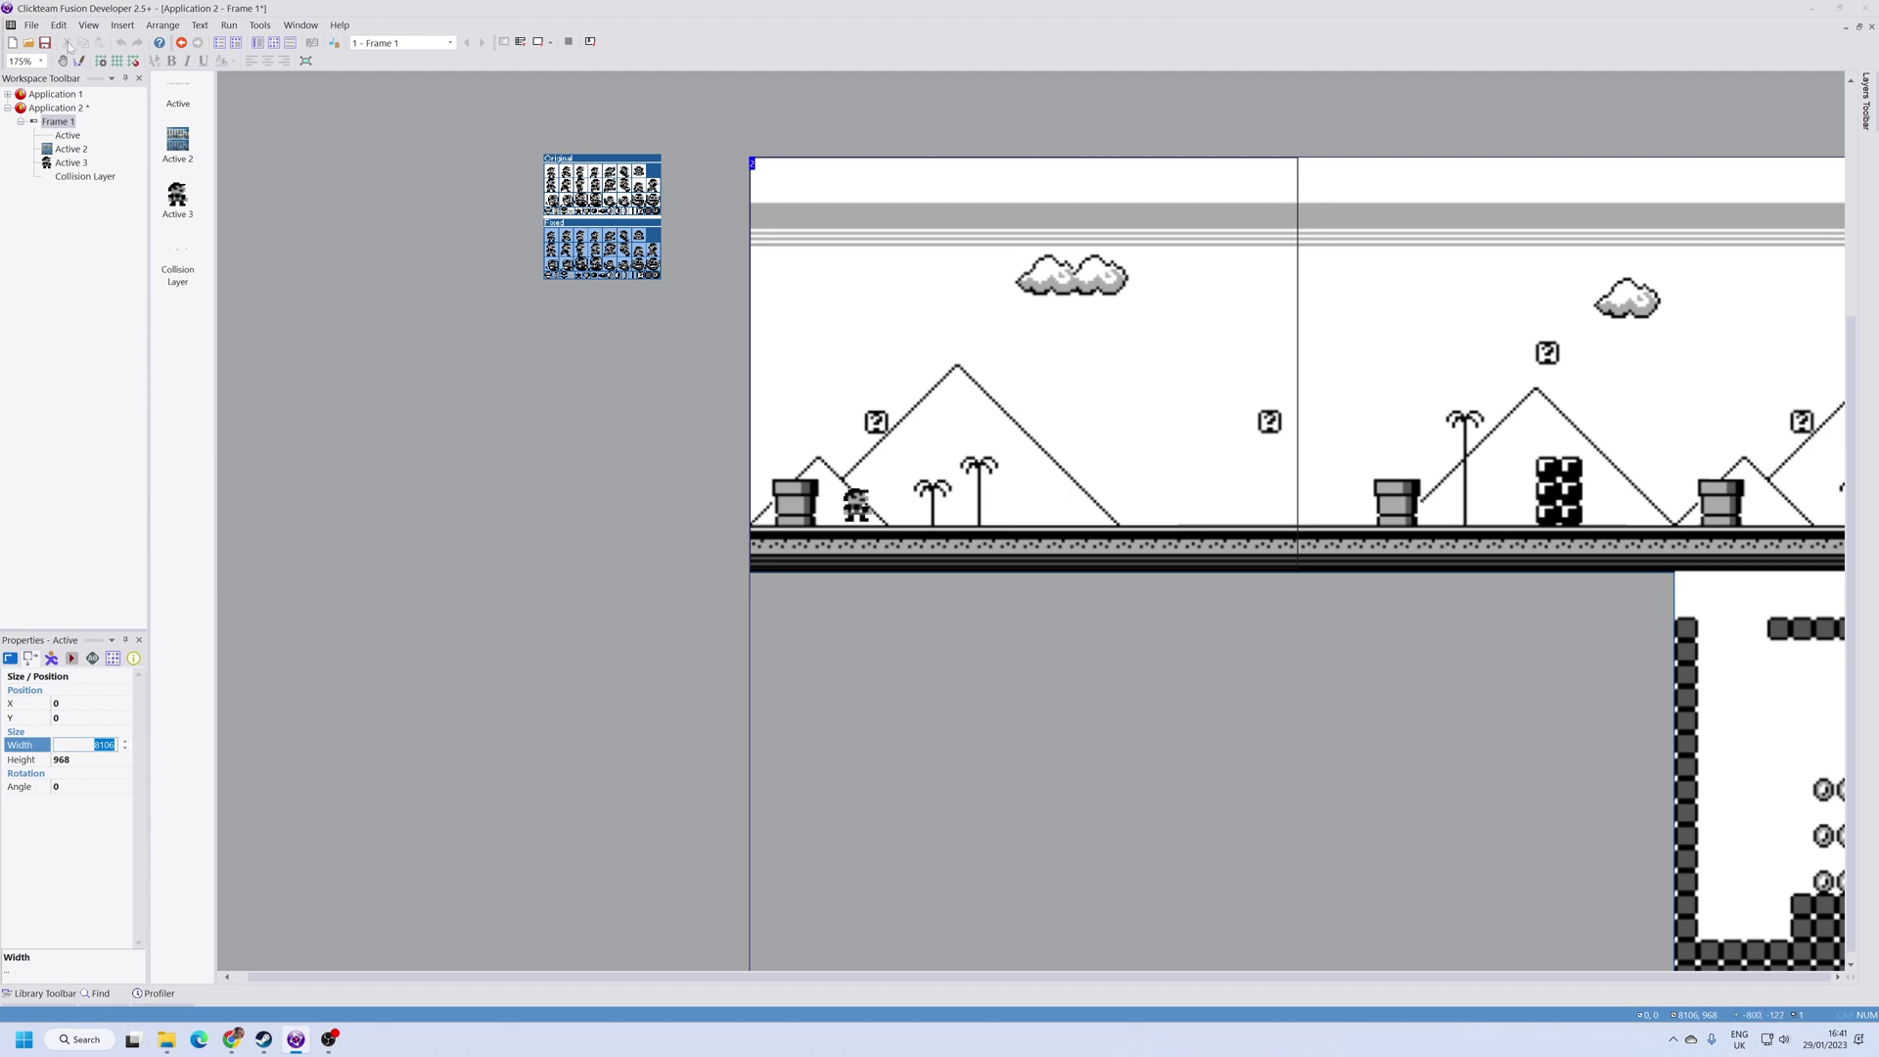
Step: Set Frame 1's Virtual Width to 8106 to span the whole level image
{"action": "left_click", "coordinate": [57, 121]}
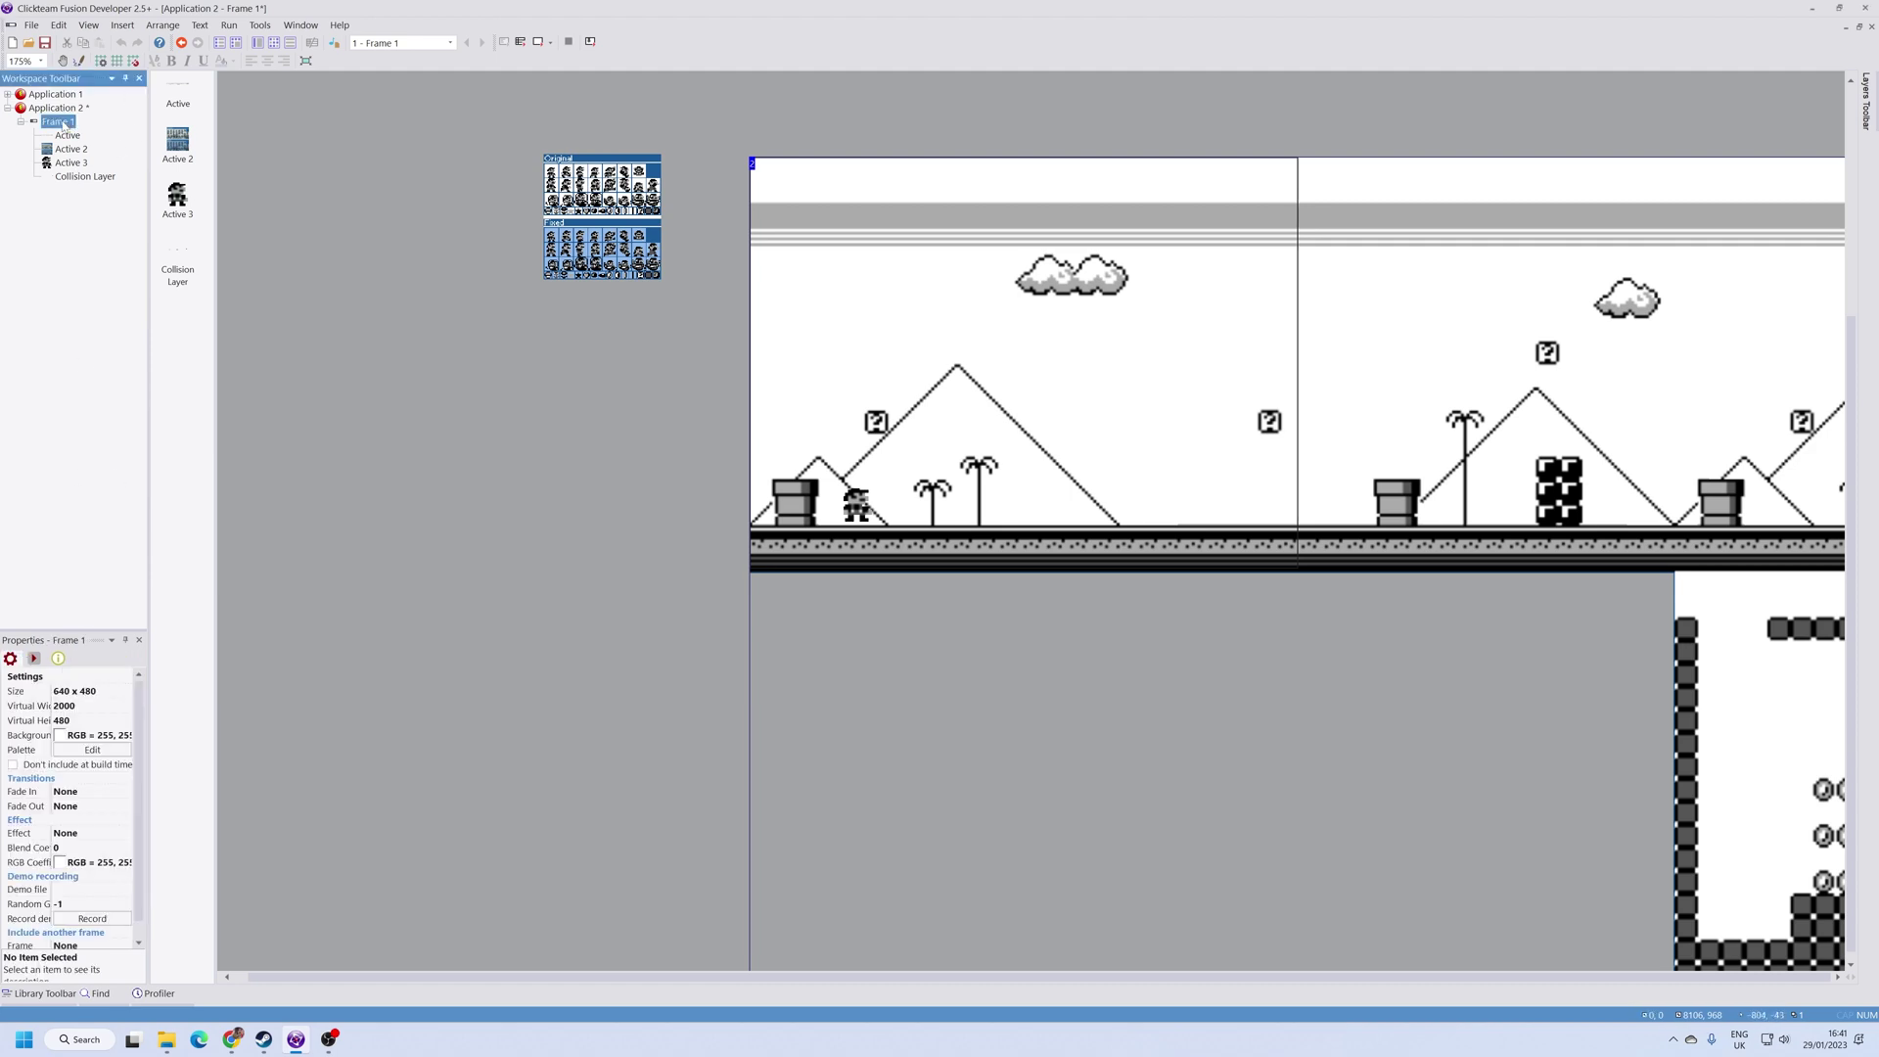
{"action": "left_click", "coordinate": [64, 704]}
{"action": "left_click", "coordinate": [294, 628]}
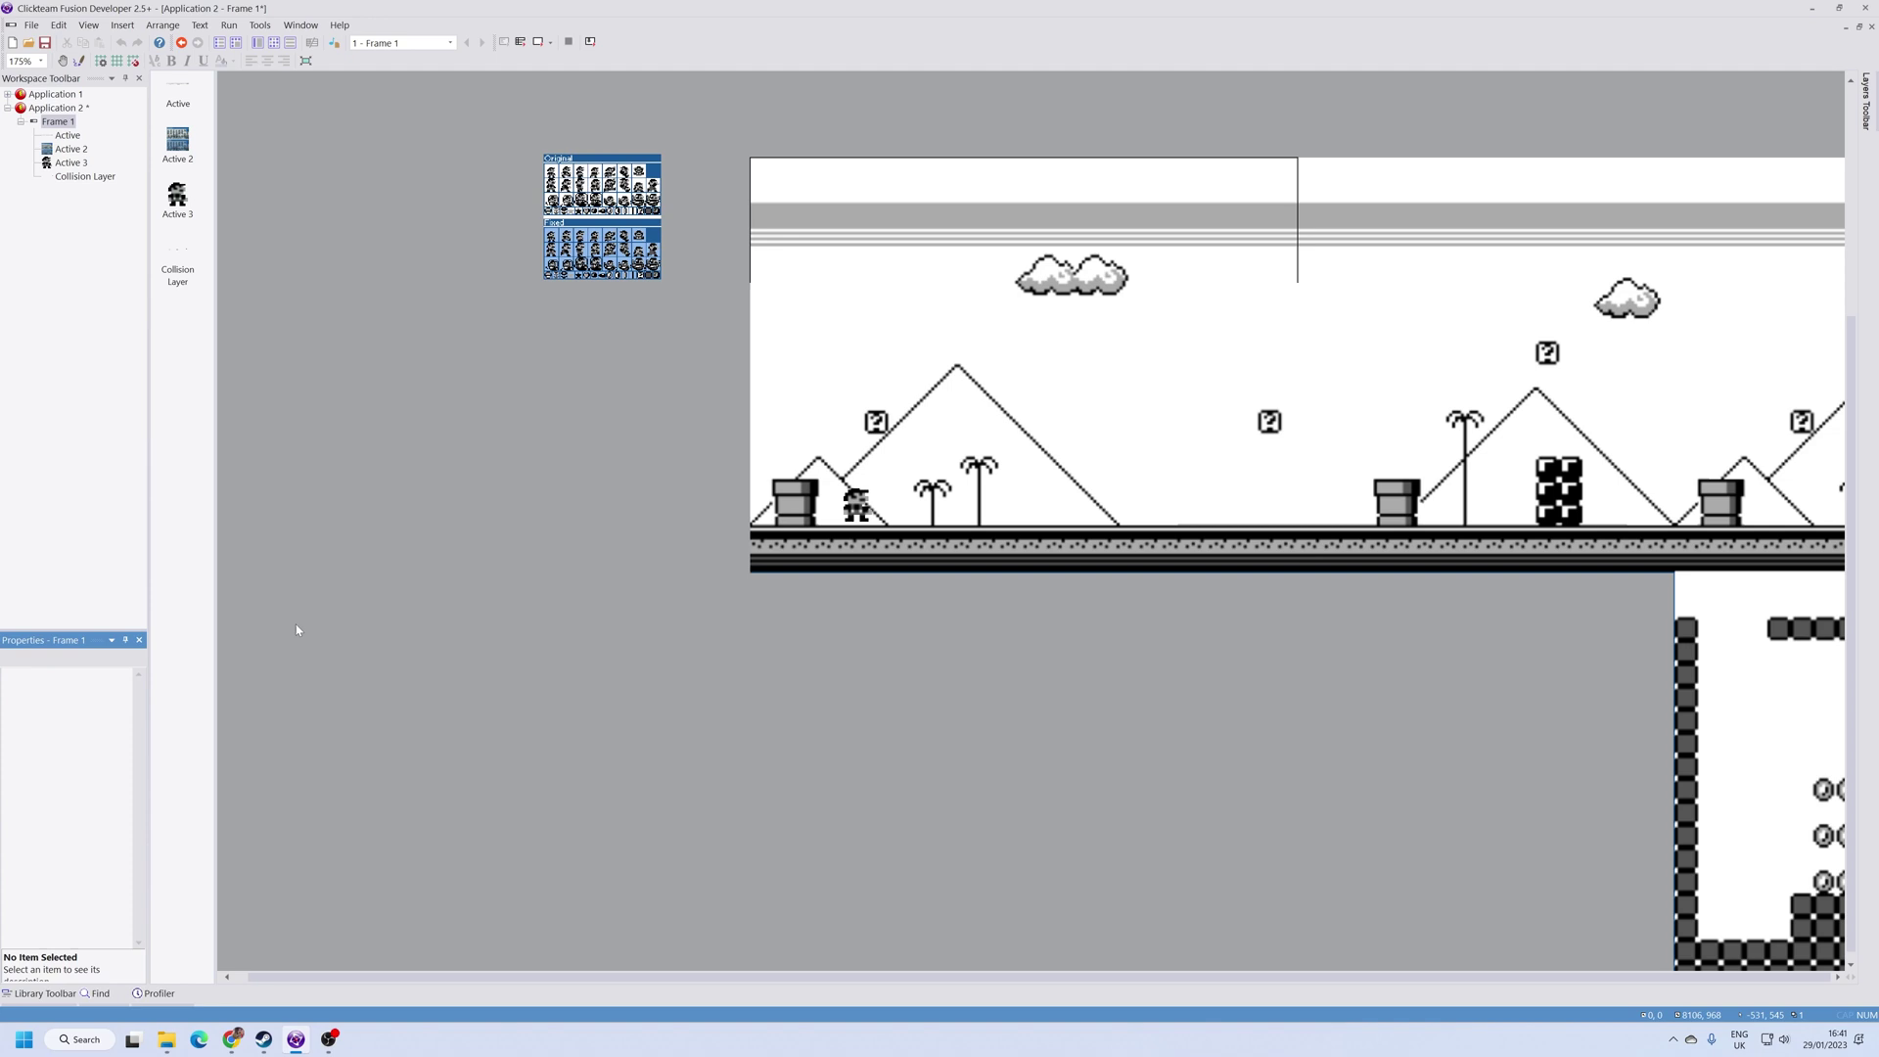
Step: Run the application and play Mario past the raised ground to the tall pipe beyond the old frame edge
{"action": "left_click", "coordinate": [230, 26]}
{"action": "left_click", "coordinate": [253, 62]}
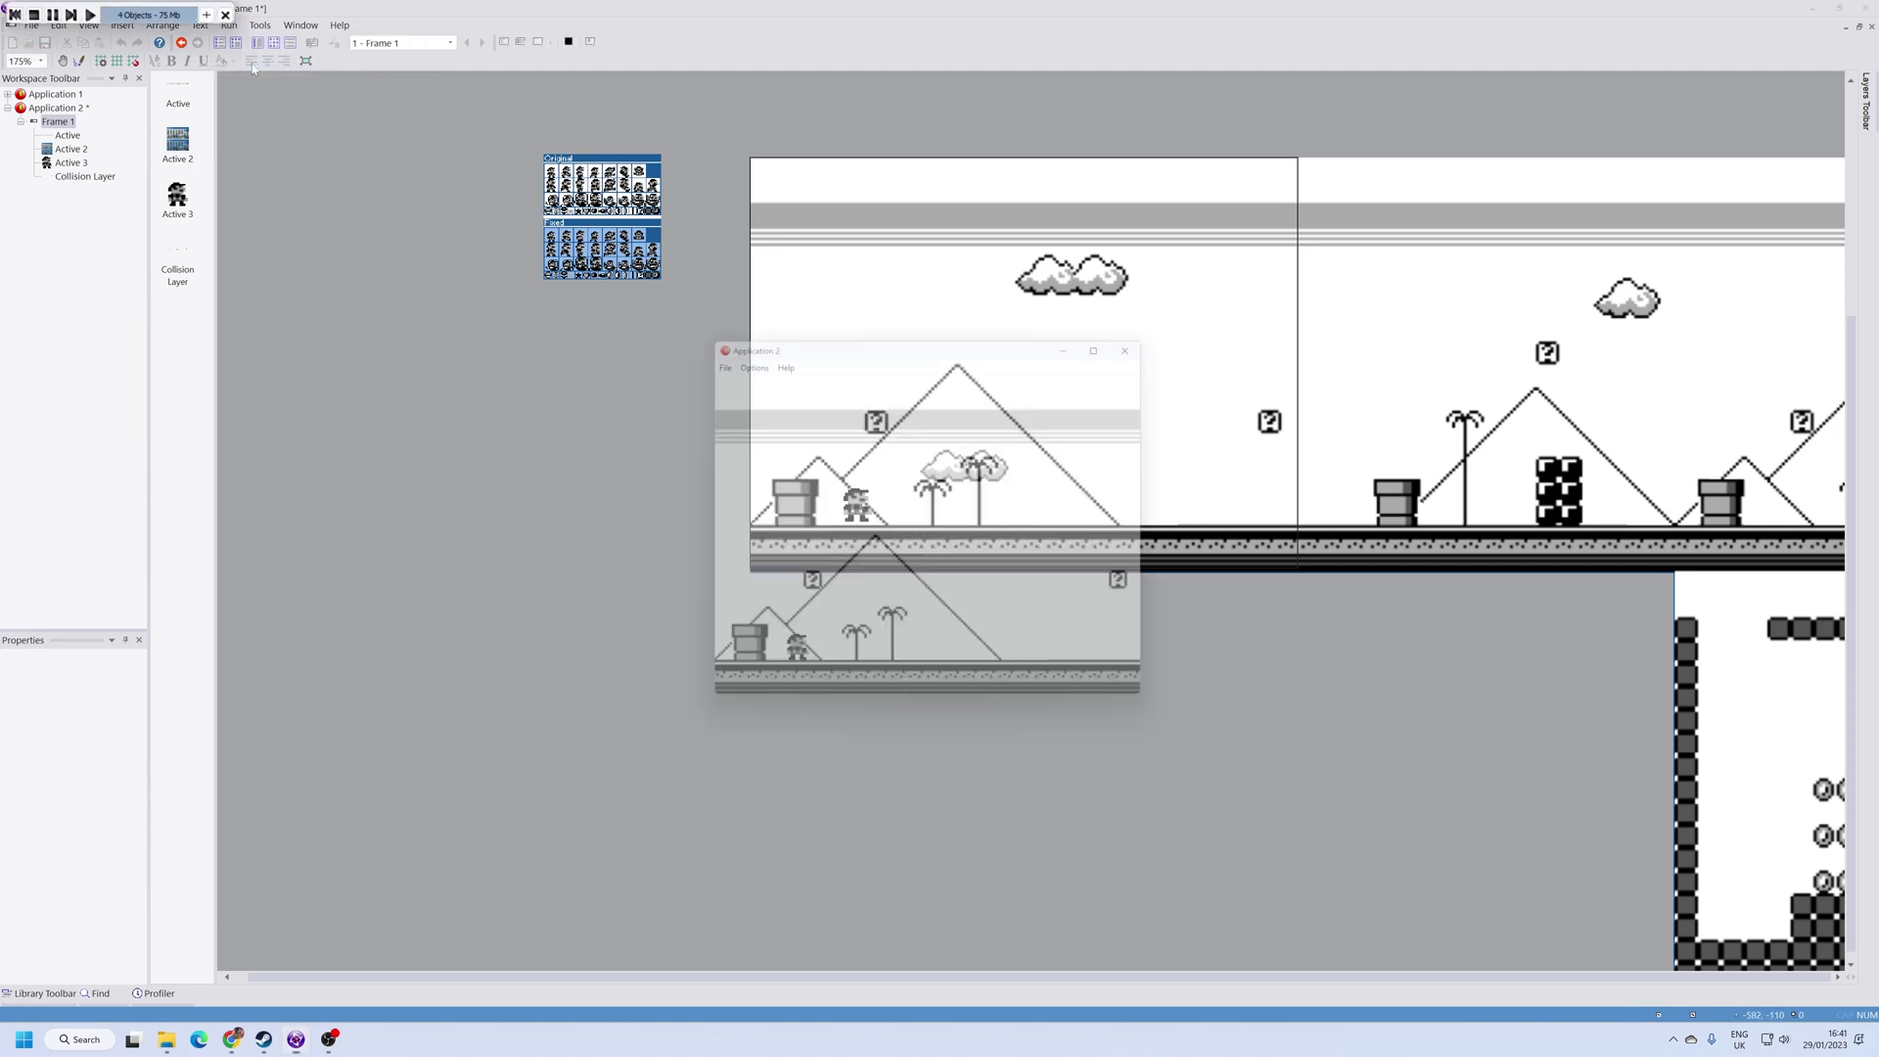
{"action": "key", "text": "Right"}
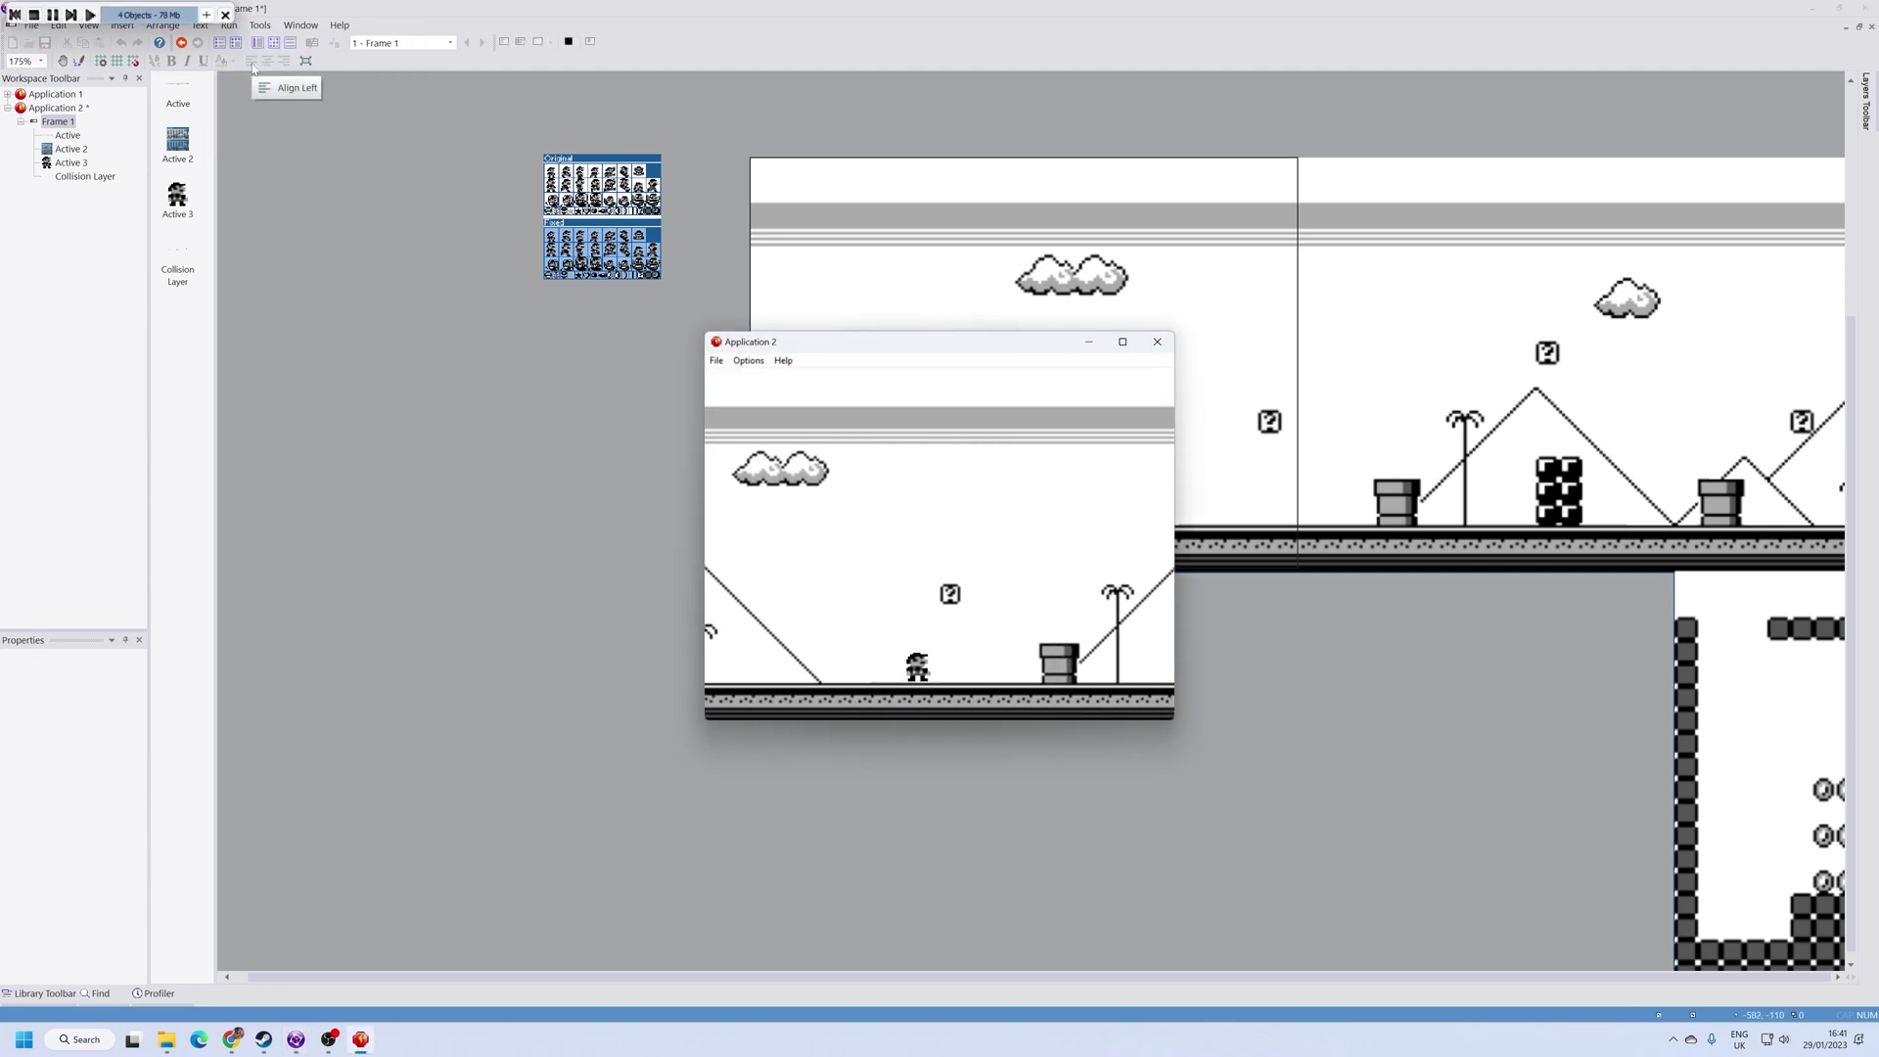
{"action": "key", "text": "Up"}
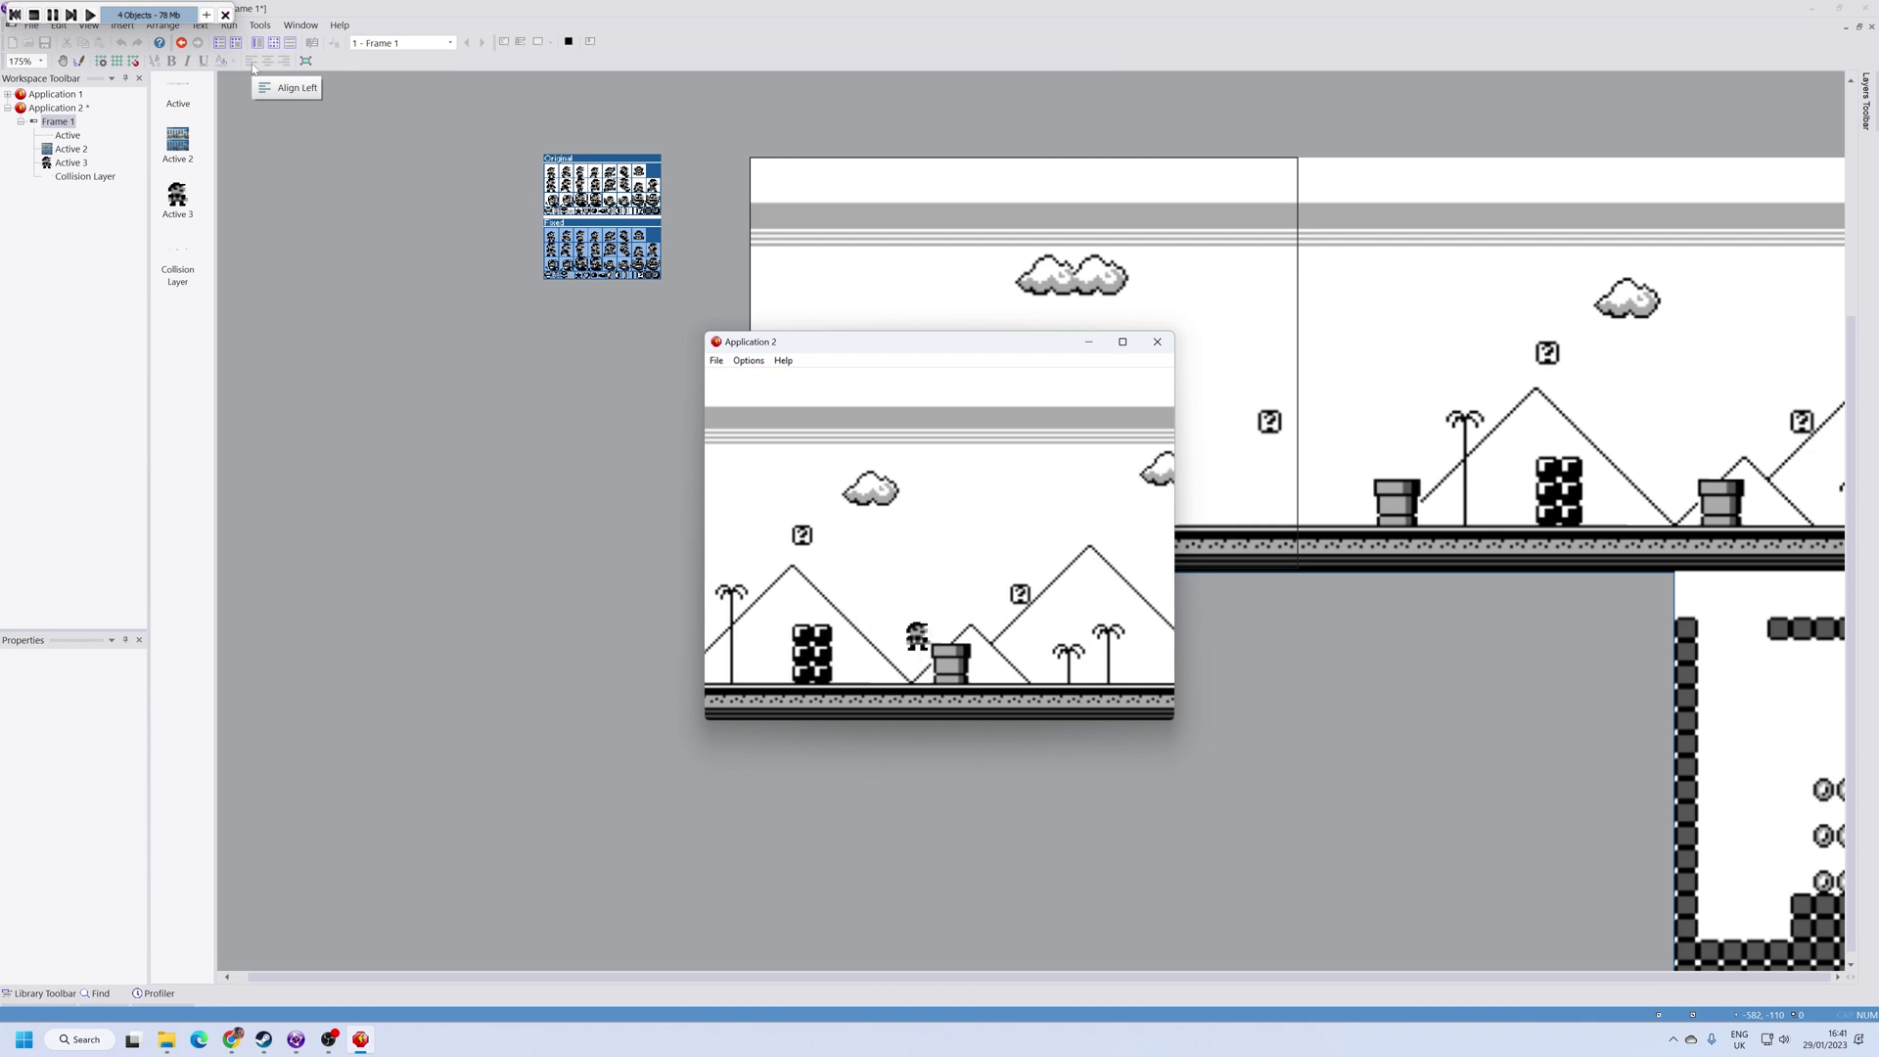
{"action": "key", "text": "Right"}
{"action": "key", "text": "Up"}
{"action": "key", "text": "Right"}
{"action": "key", "text": "Up"}
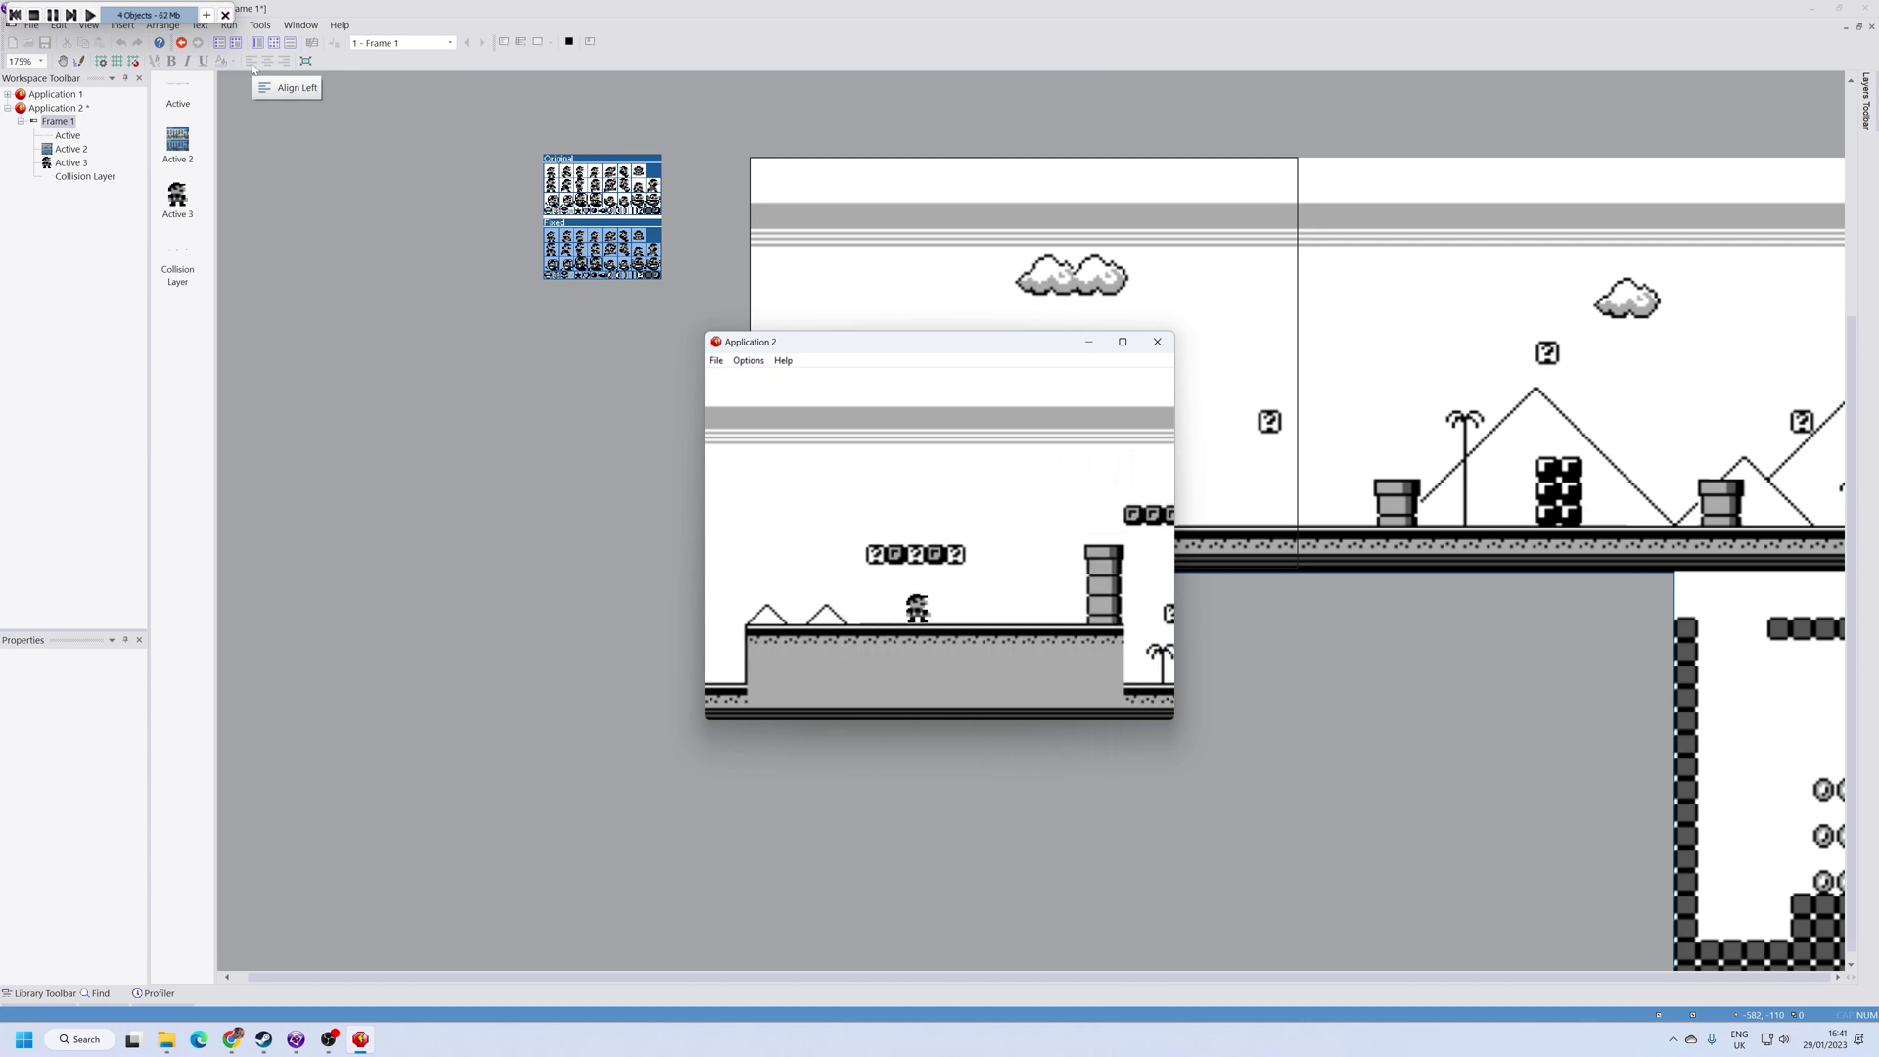
{"action": "key", "text": "Right"}
{"action": "key", "text": "Up"}
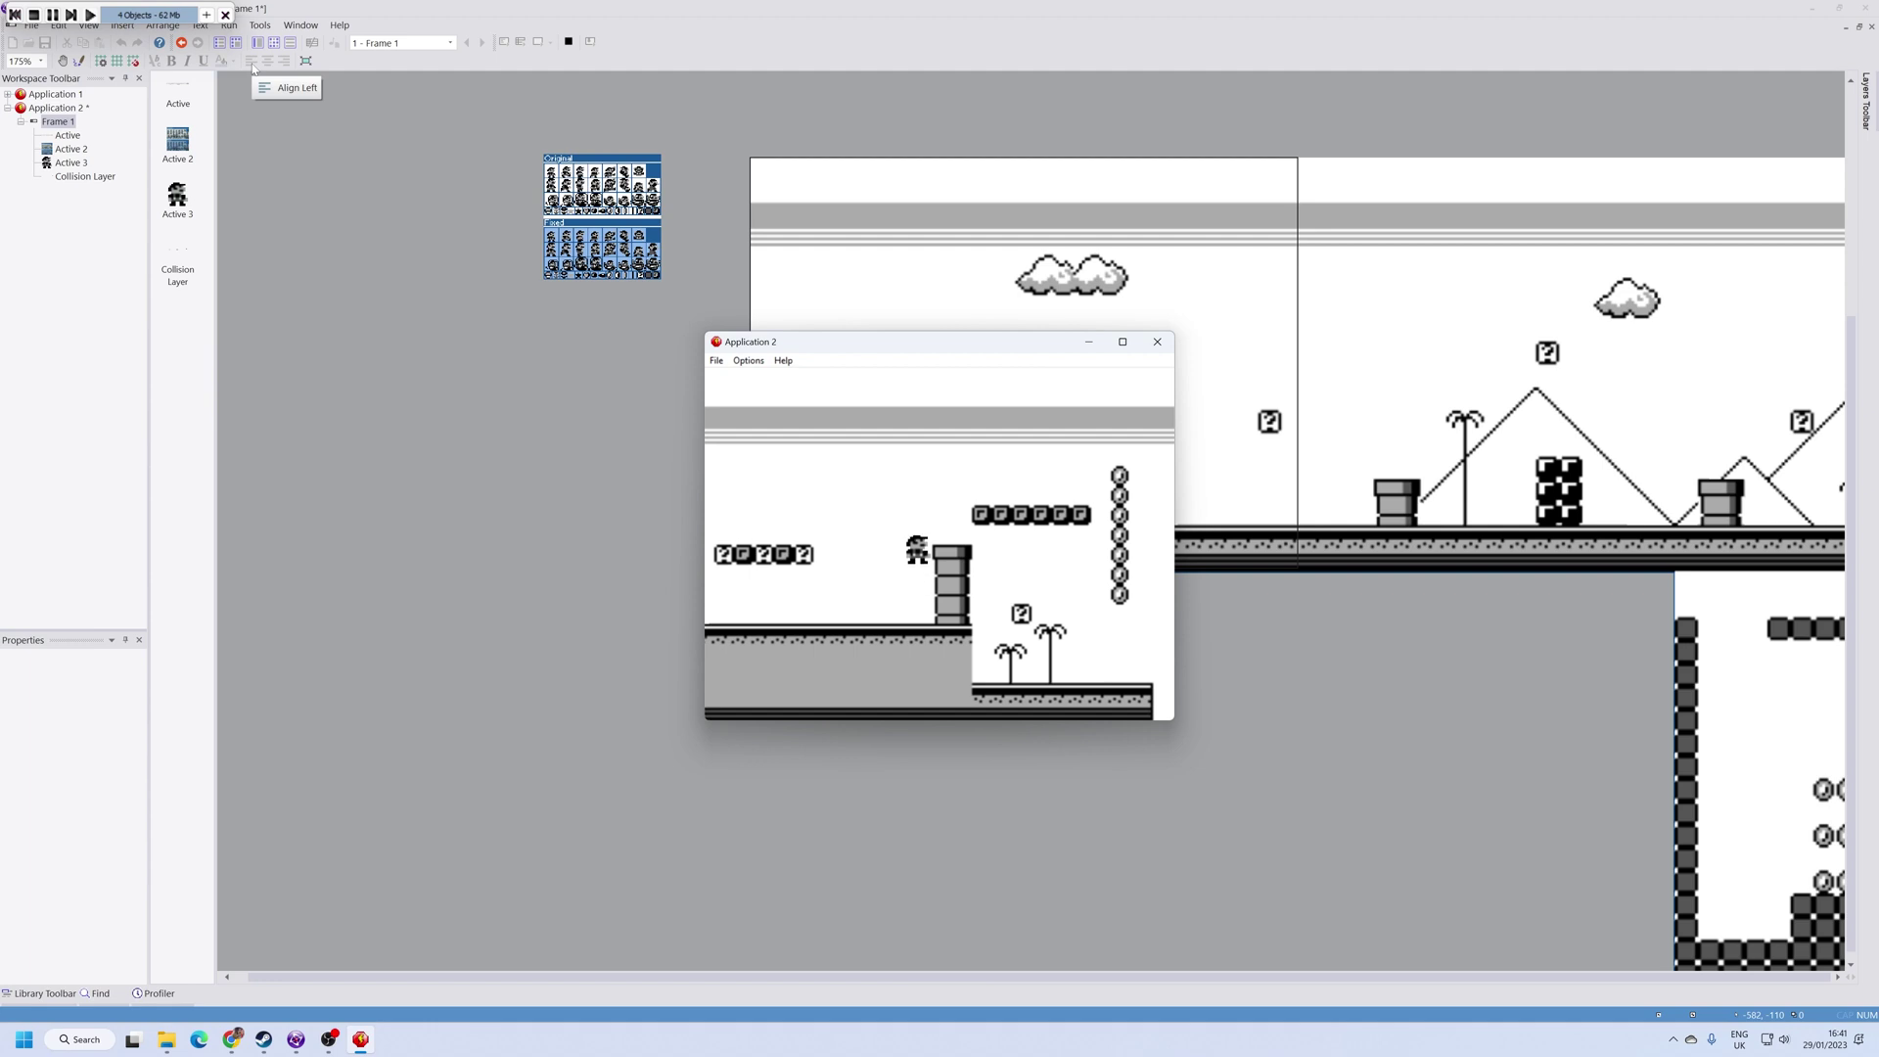
{"action": "key", "text": "Left"}
{"action": "key", "text": "Right"}
{"action": "key", "text": "Up"}
Step: Close the test, set Active 3's Movement jump Strength to 60, and start running the frame
{"action": "left_click", "coordinate": [1159, 343]}
{"action": "left_click", "coordinate": [855, 504]}
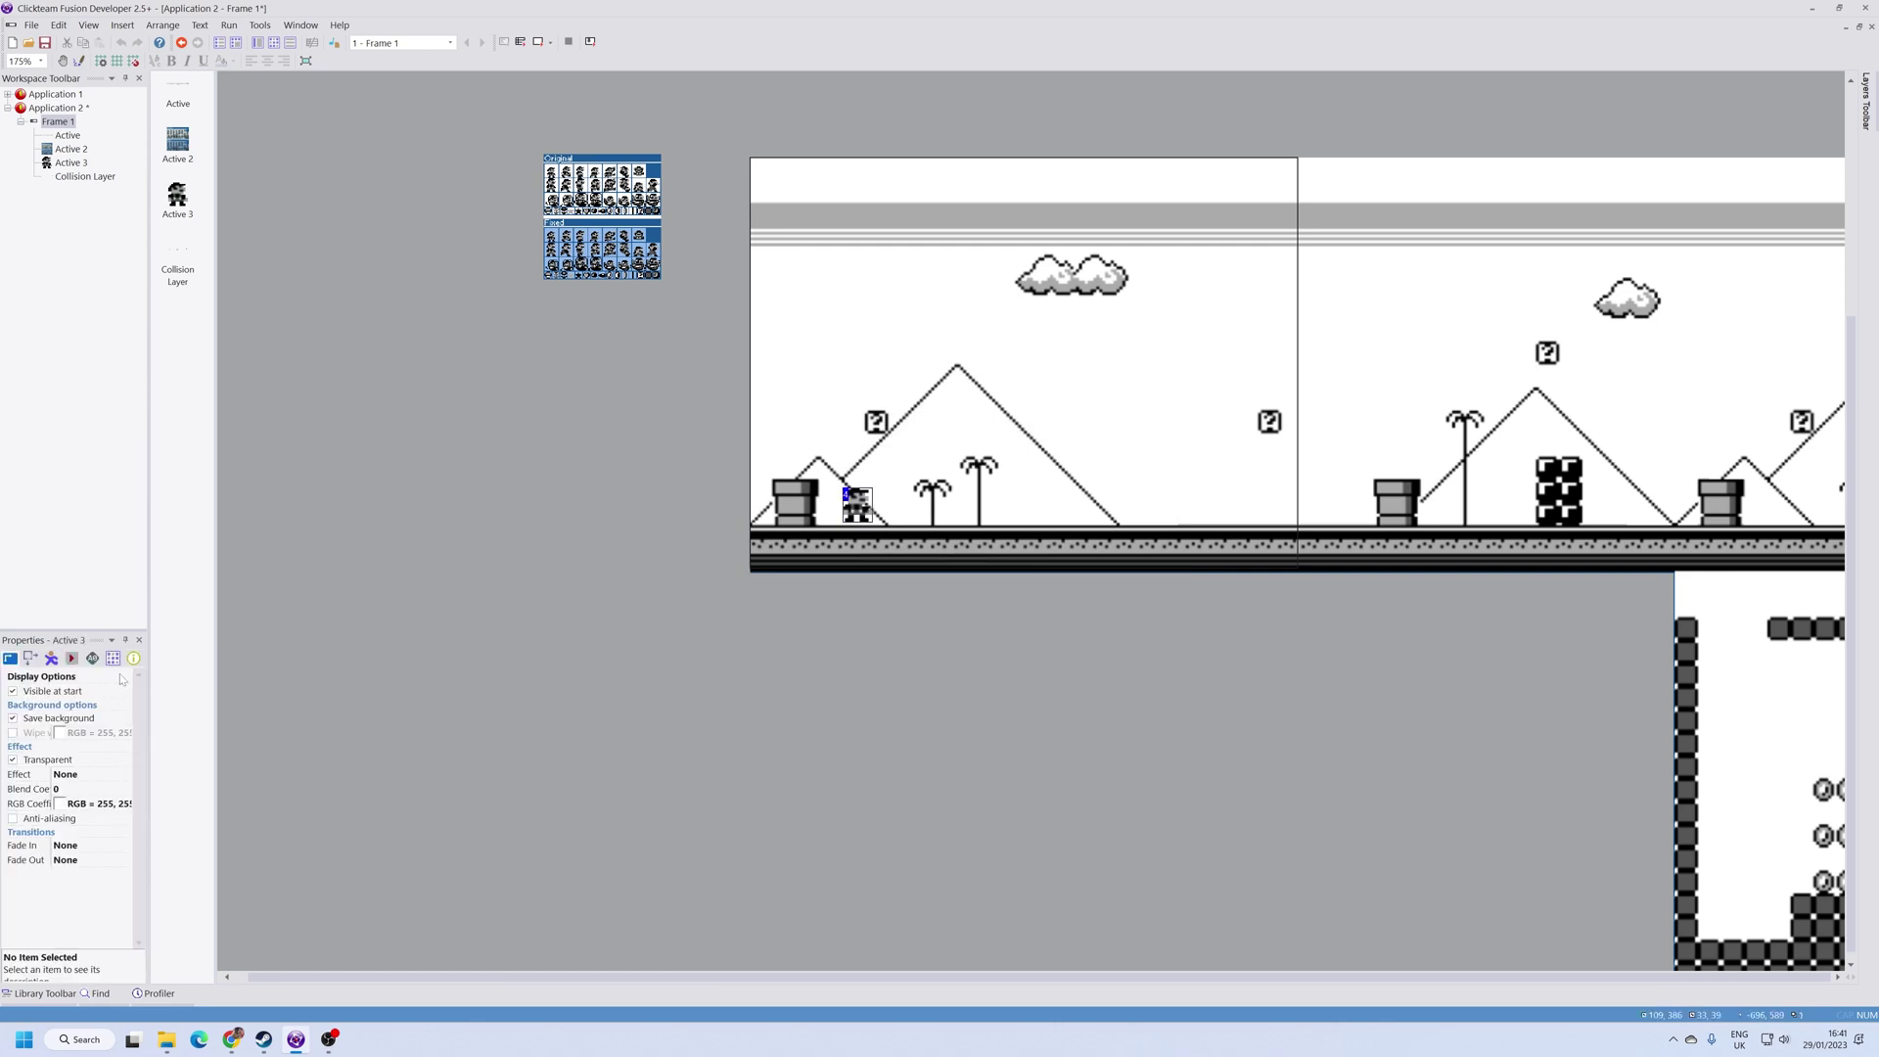
{"action": "left_click", "coordinate": [52, 659]}
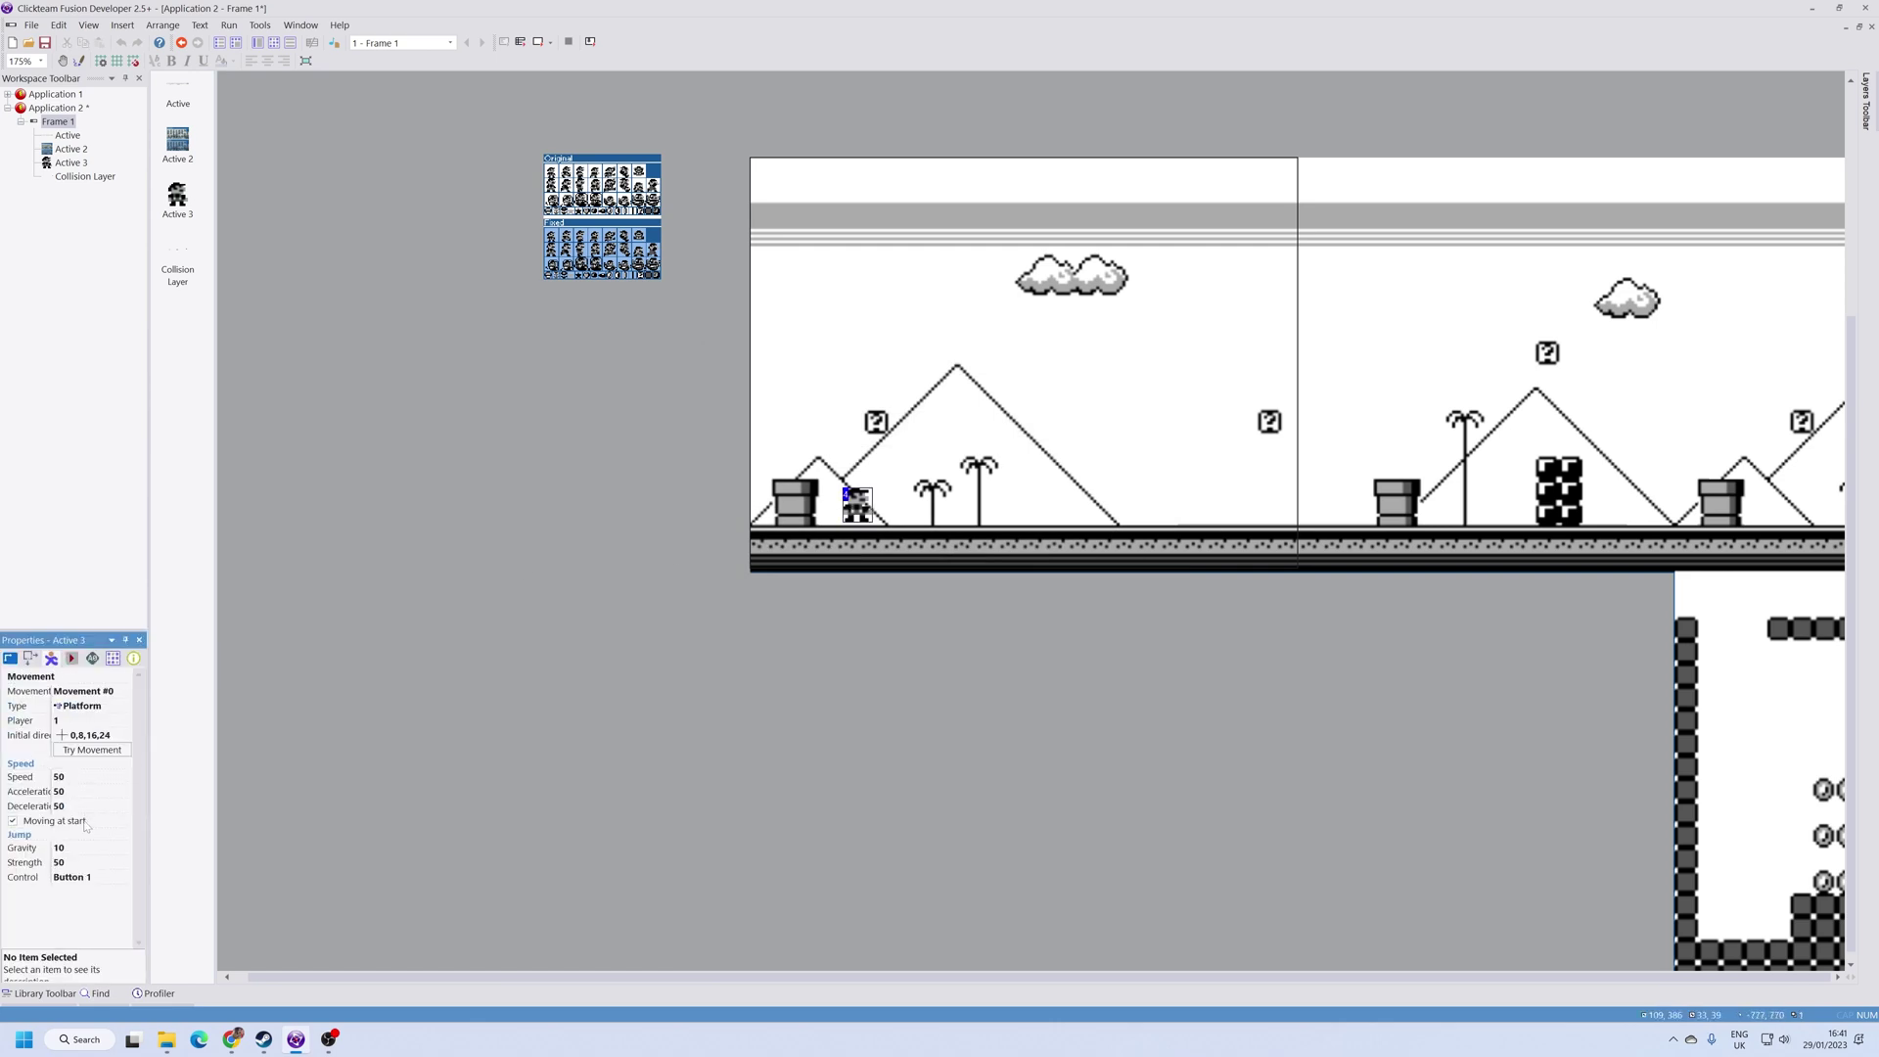
{"action": "left_click", "coordinate": [71, 863]}
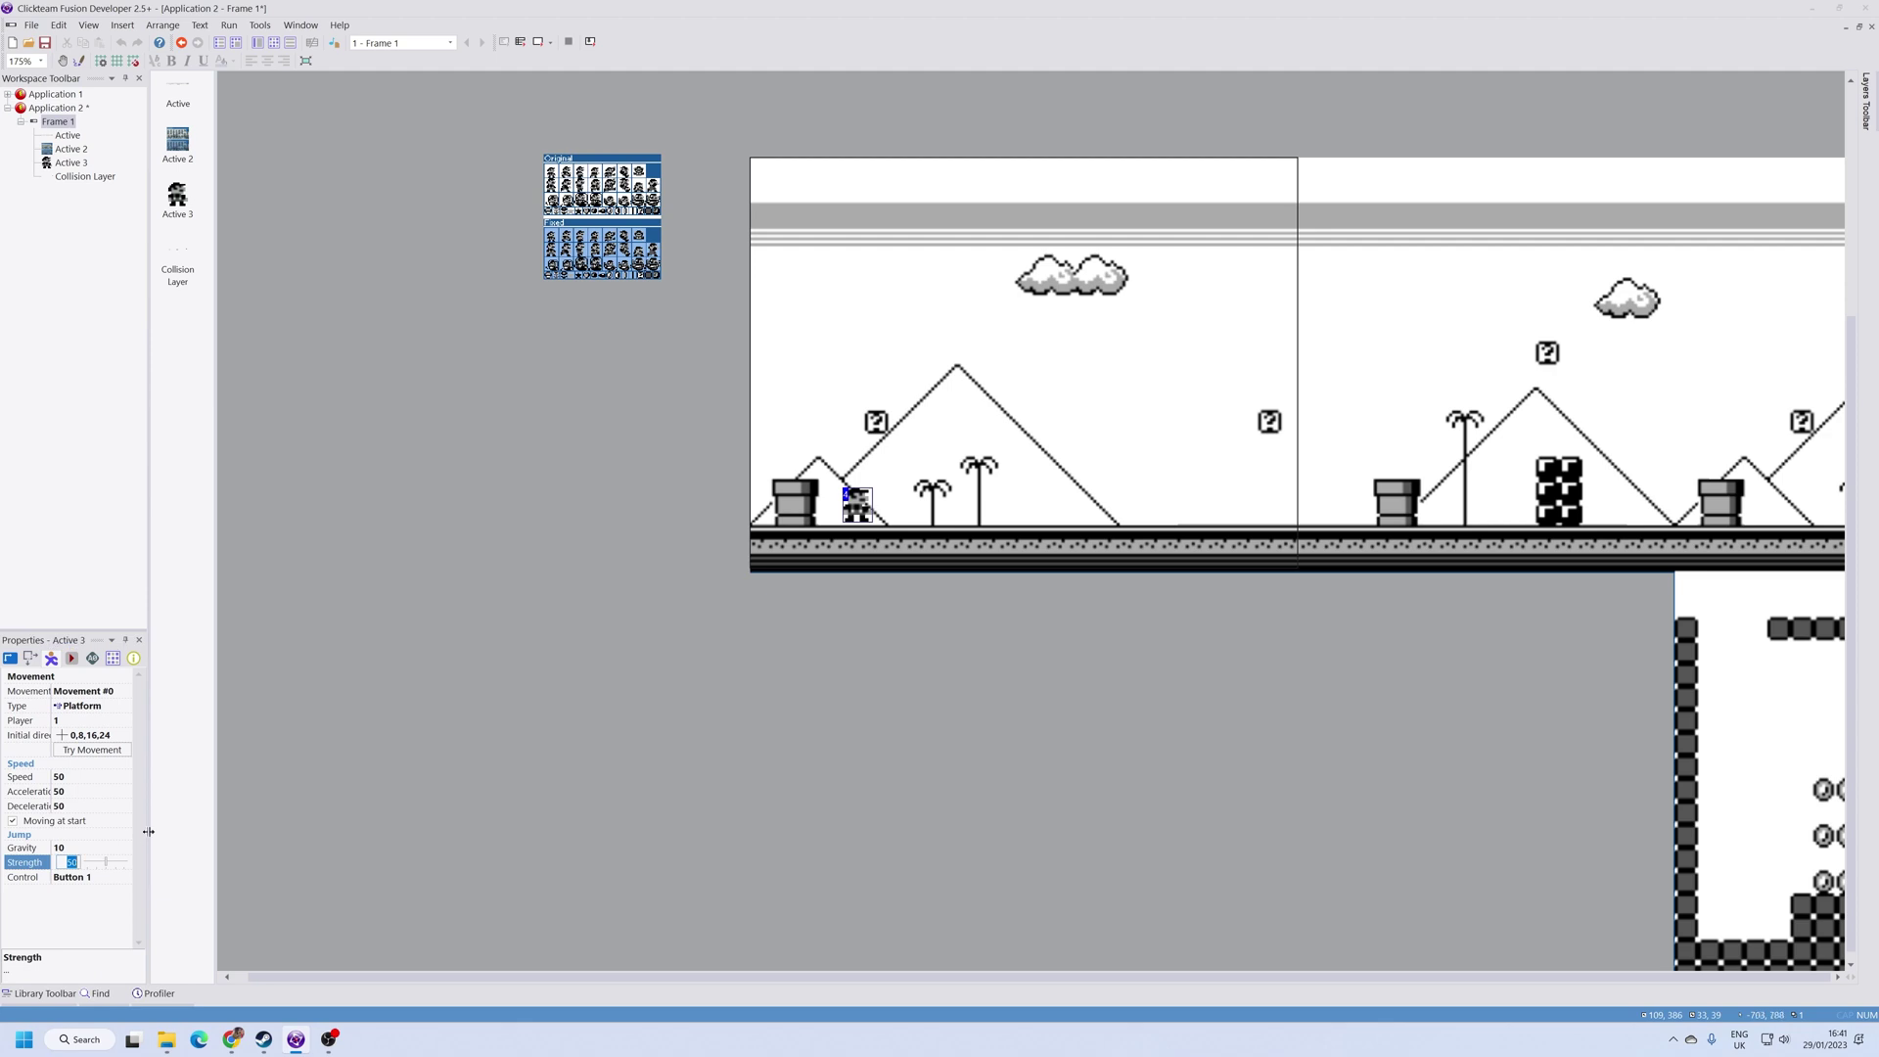
{"action": "type", "text": "40"}
{"action": "key", "text": "Return"}
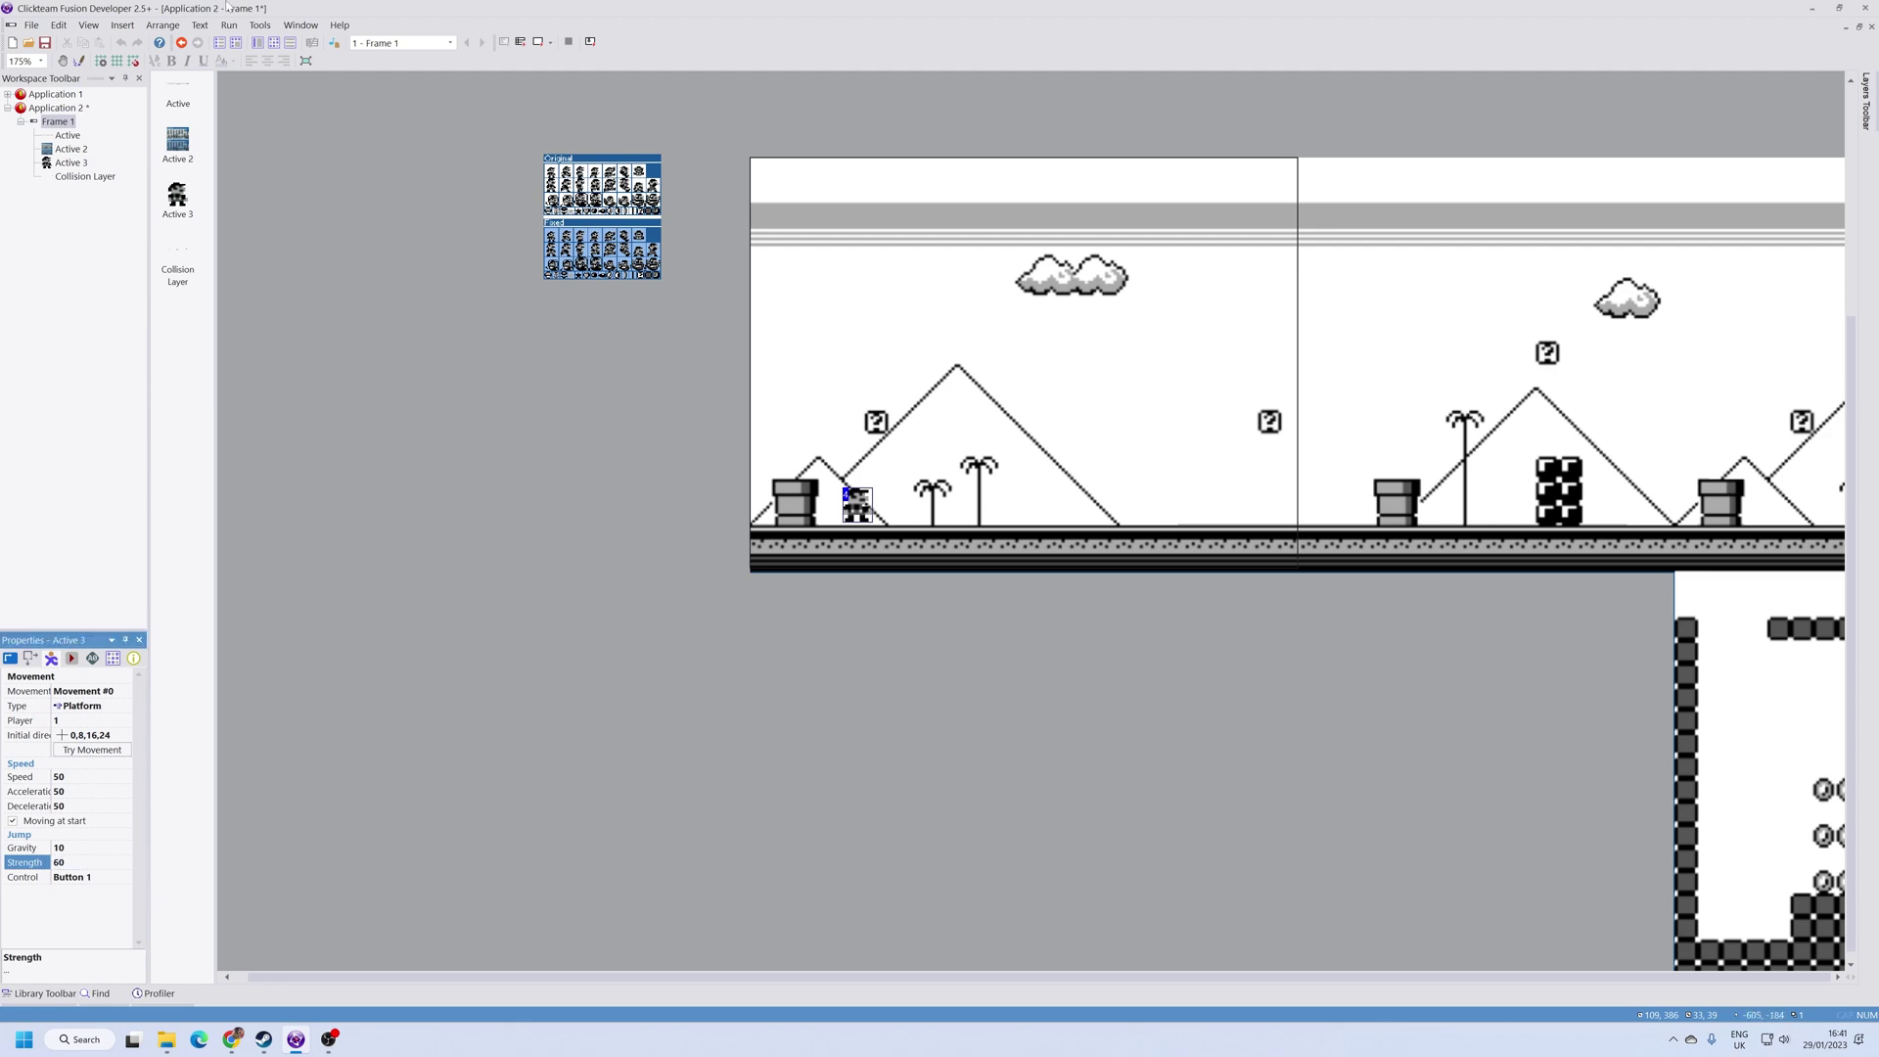
{"action": "left_click", "coordinate": [228, 25]}
Step: Play through the level, running and jumping Mario over bricks, the ? block and the pipe
{"action": "left_click", "coordinate": [253, 56]}
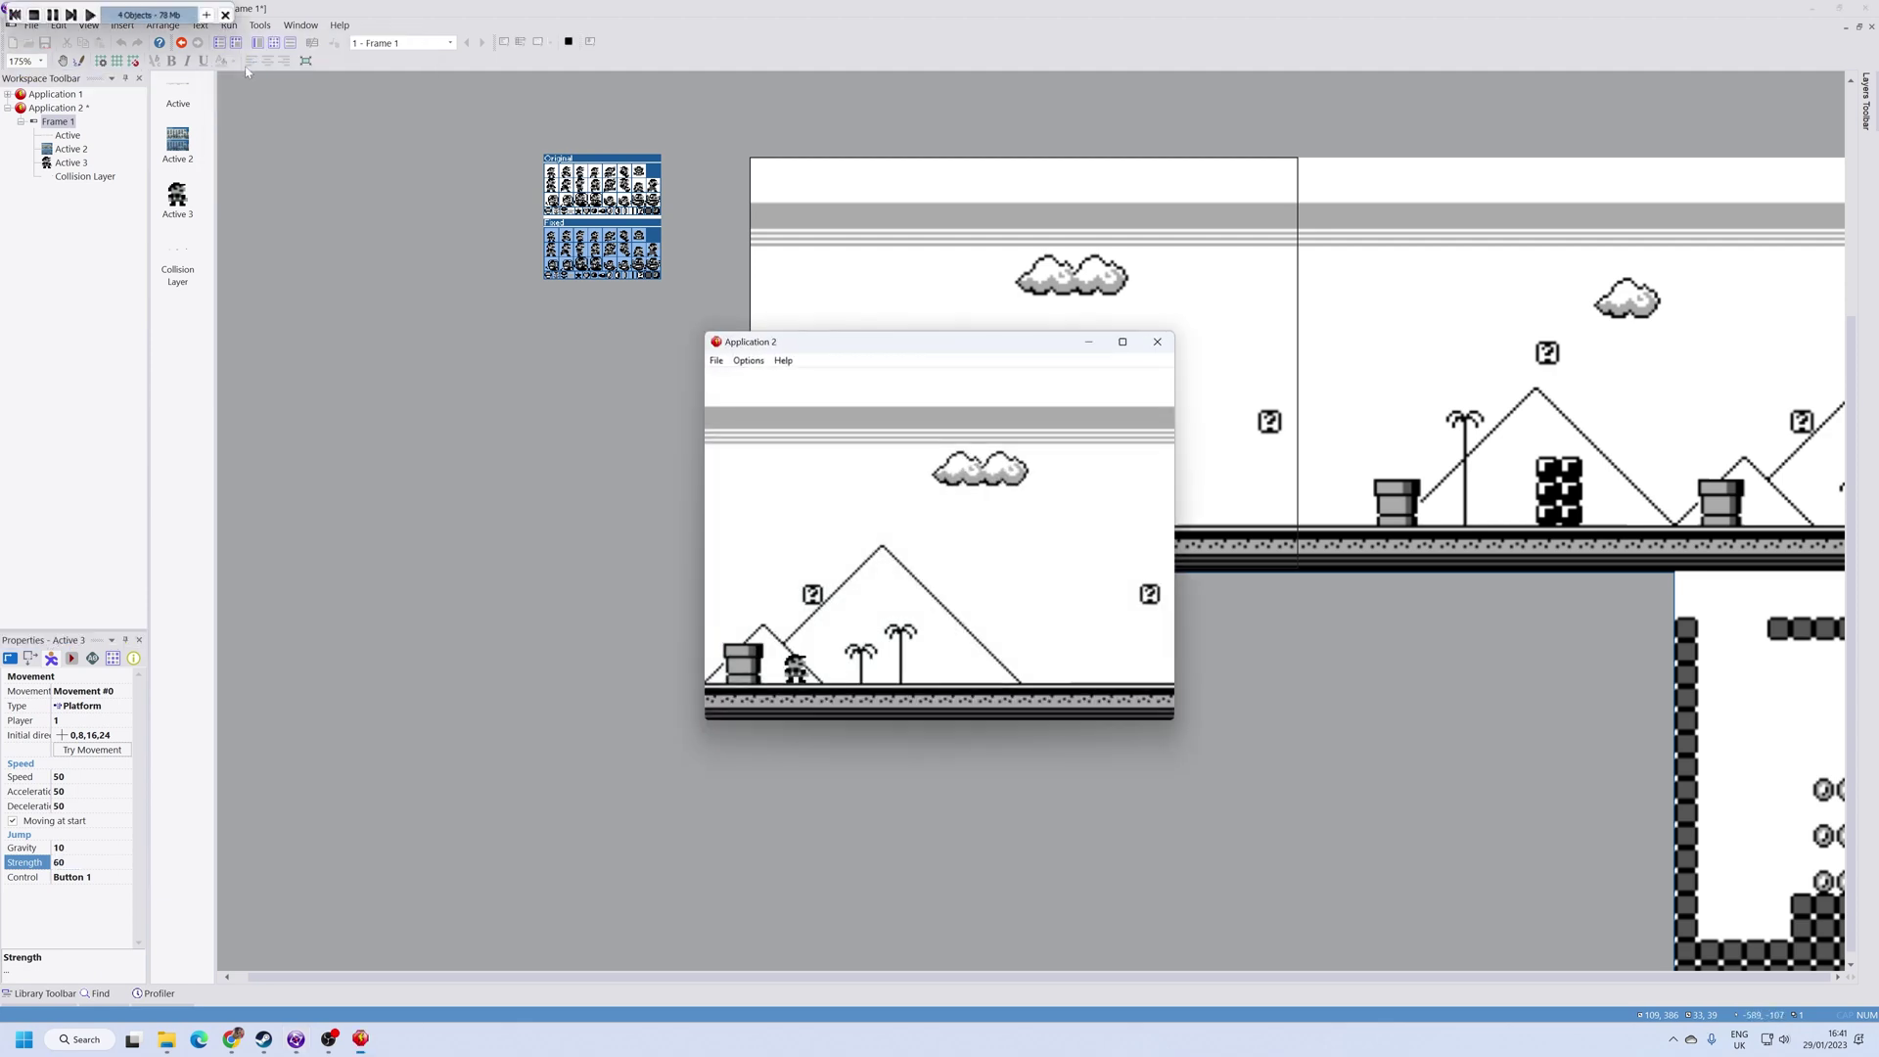
{"action": "key", "text": "Right"}
{"action": "key", "text": "shift"}
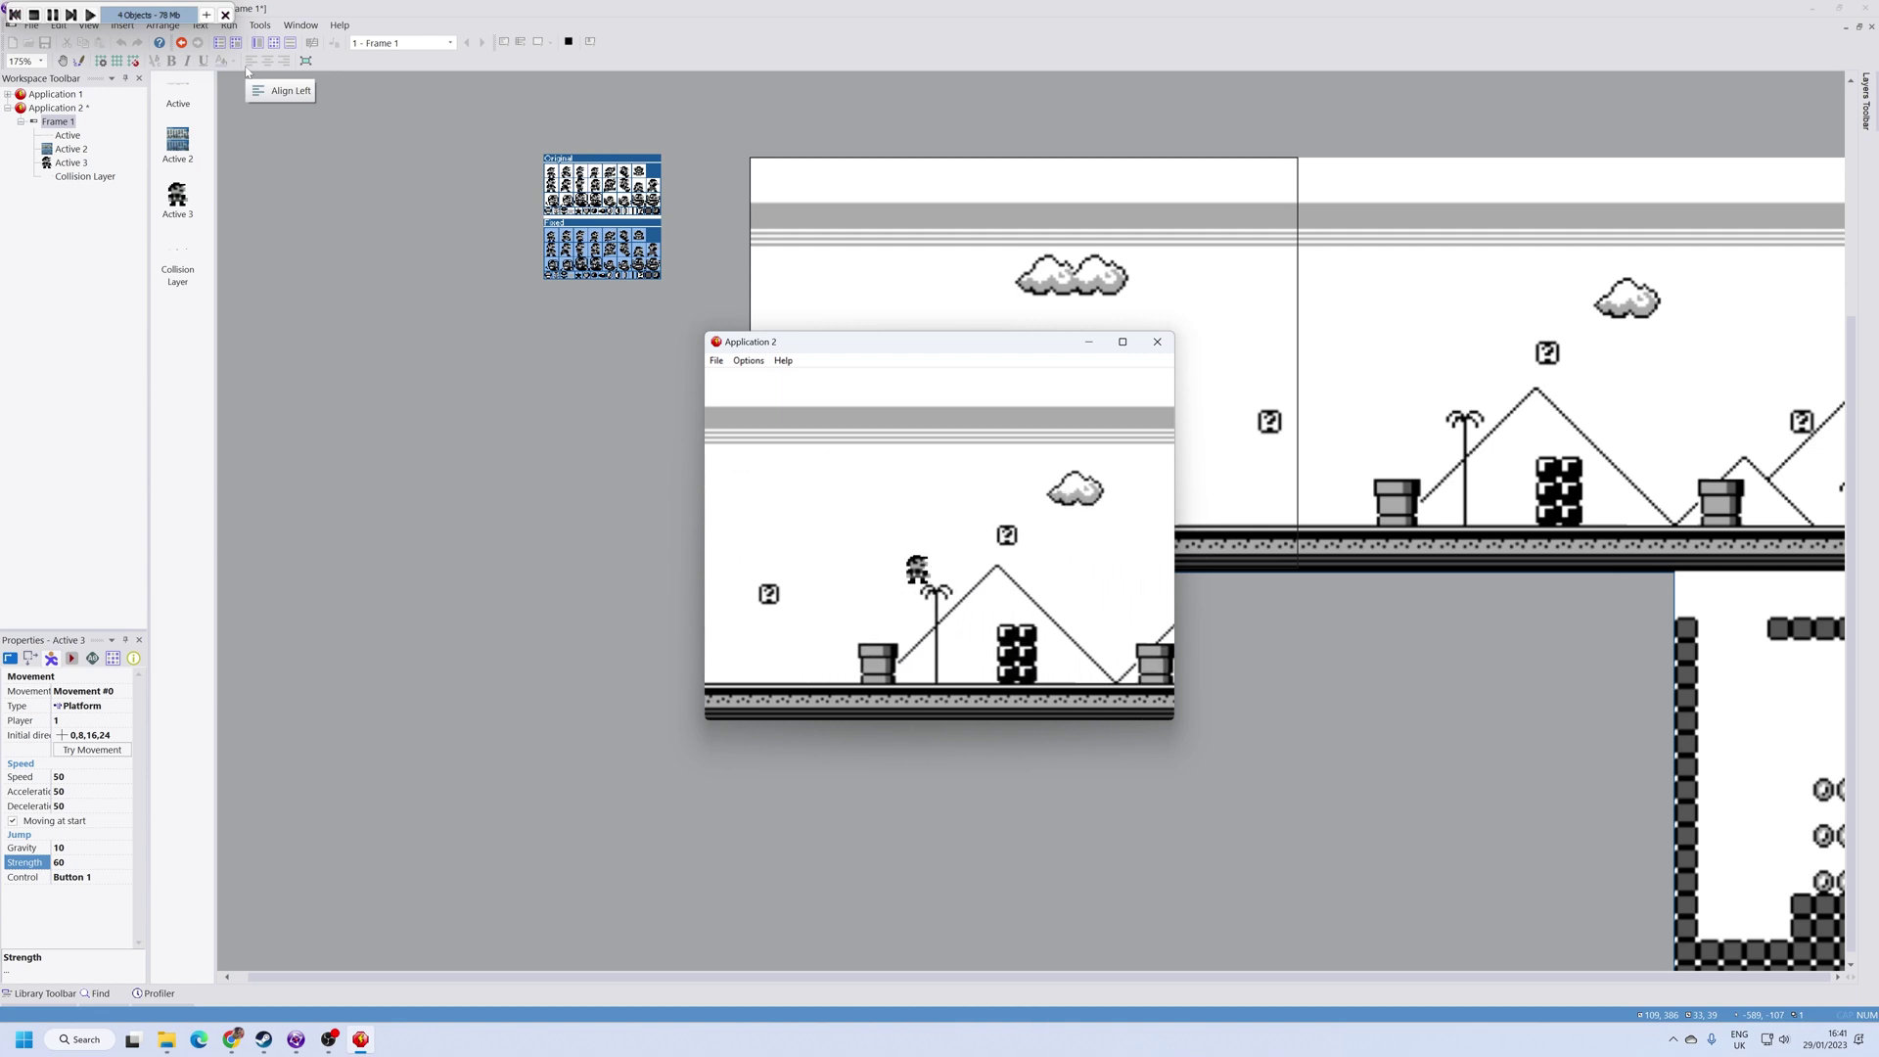
{"action": "key", "text": "shift"}
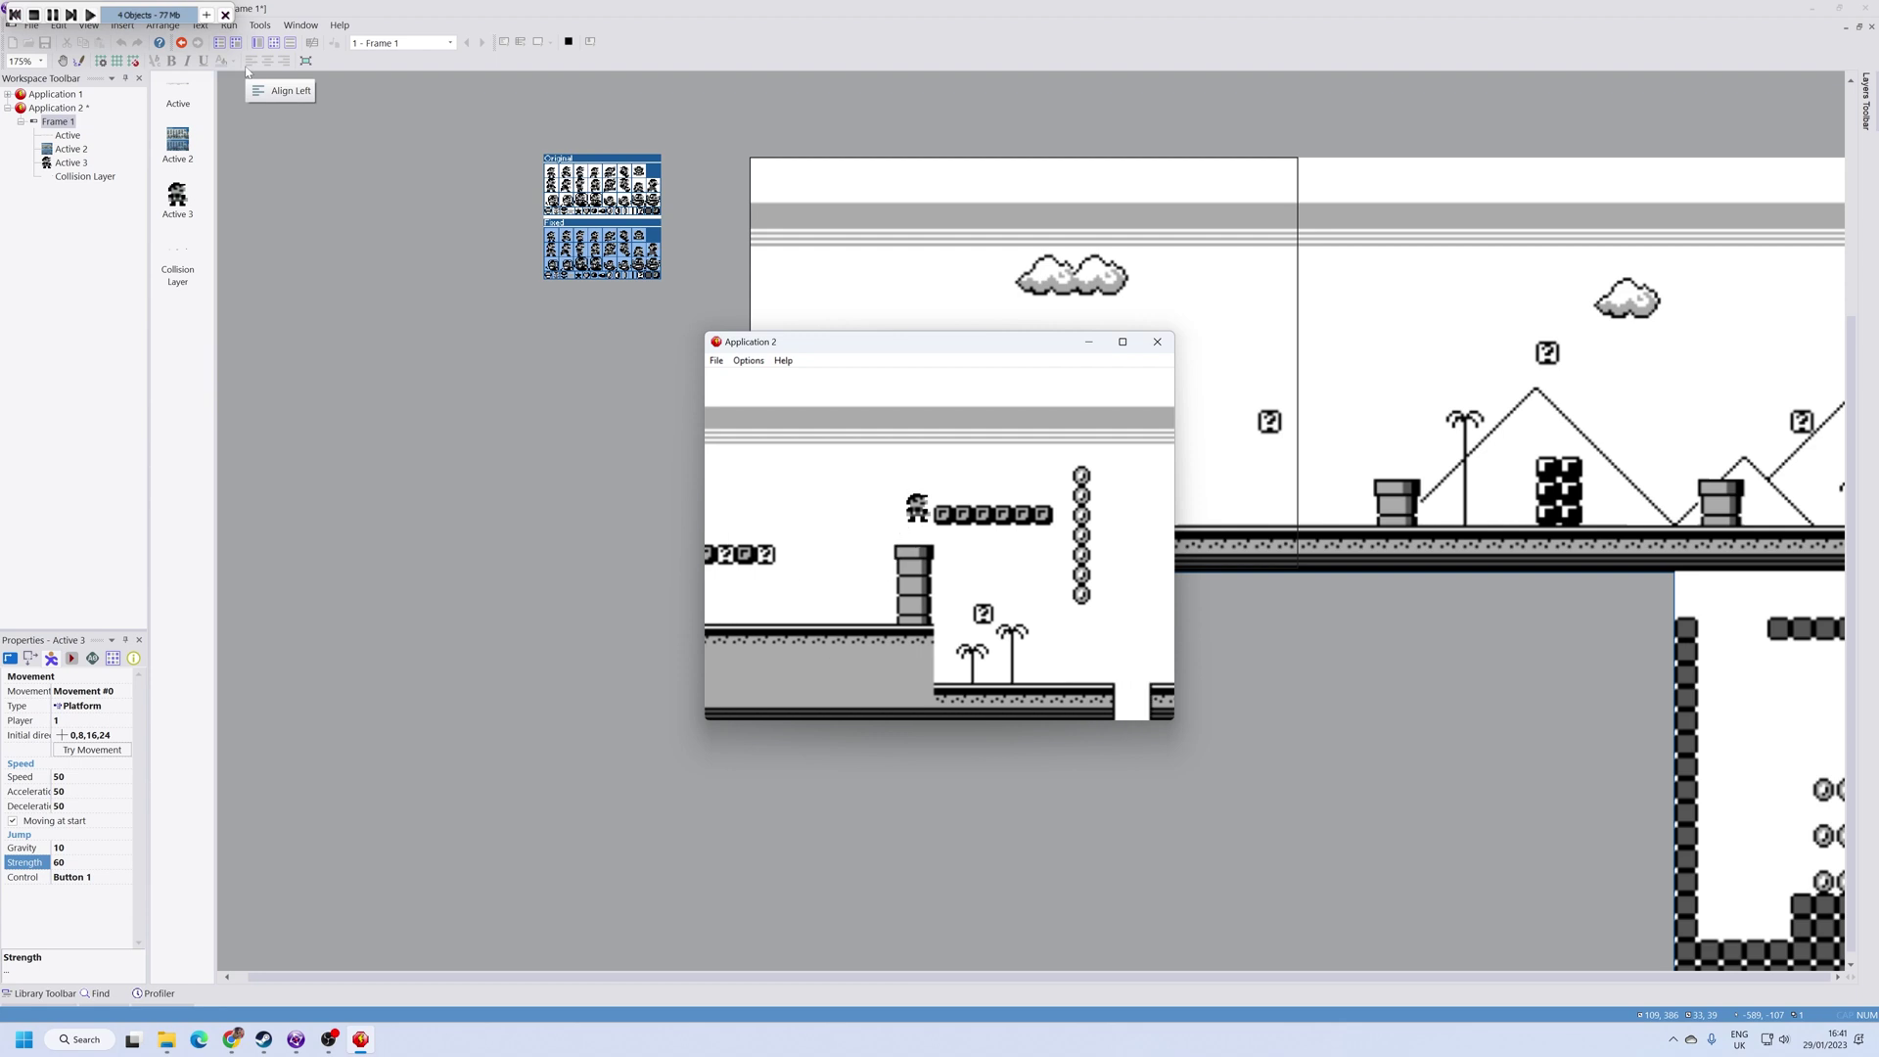
{"action": "key", "text": "shift"}
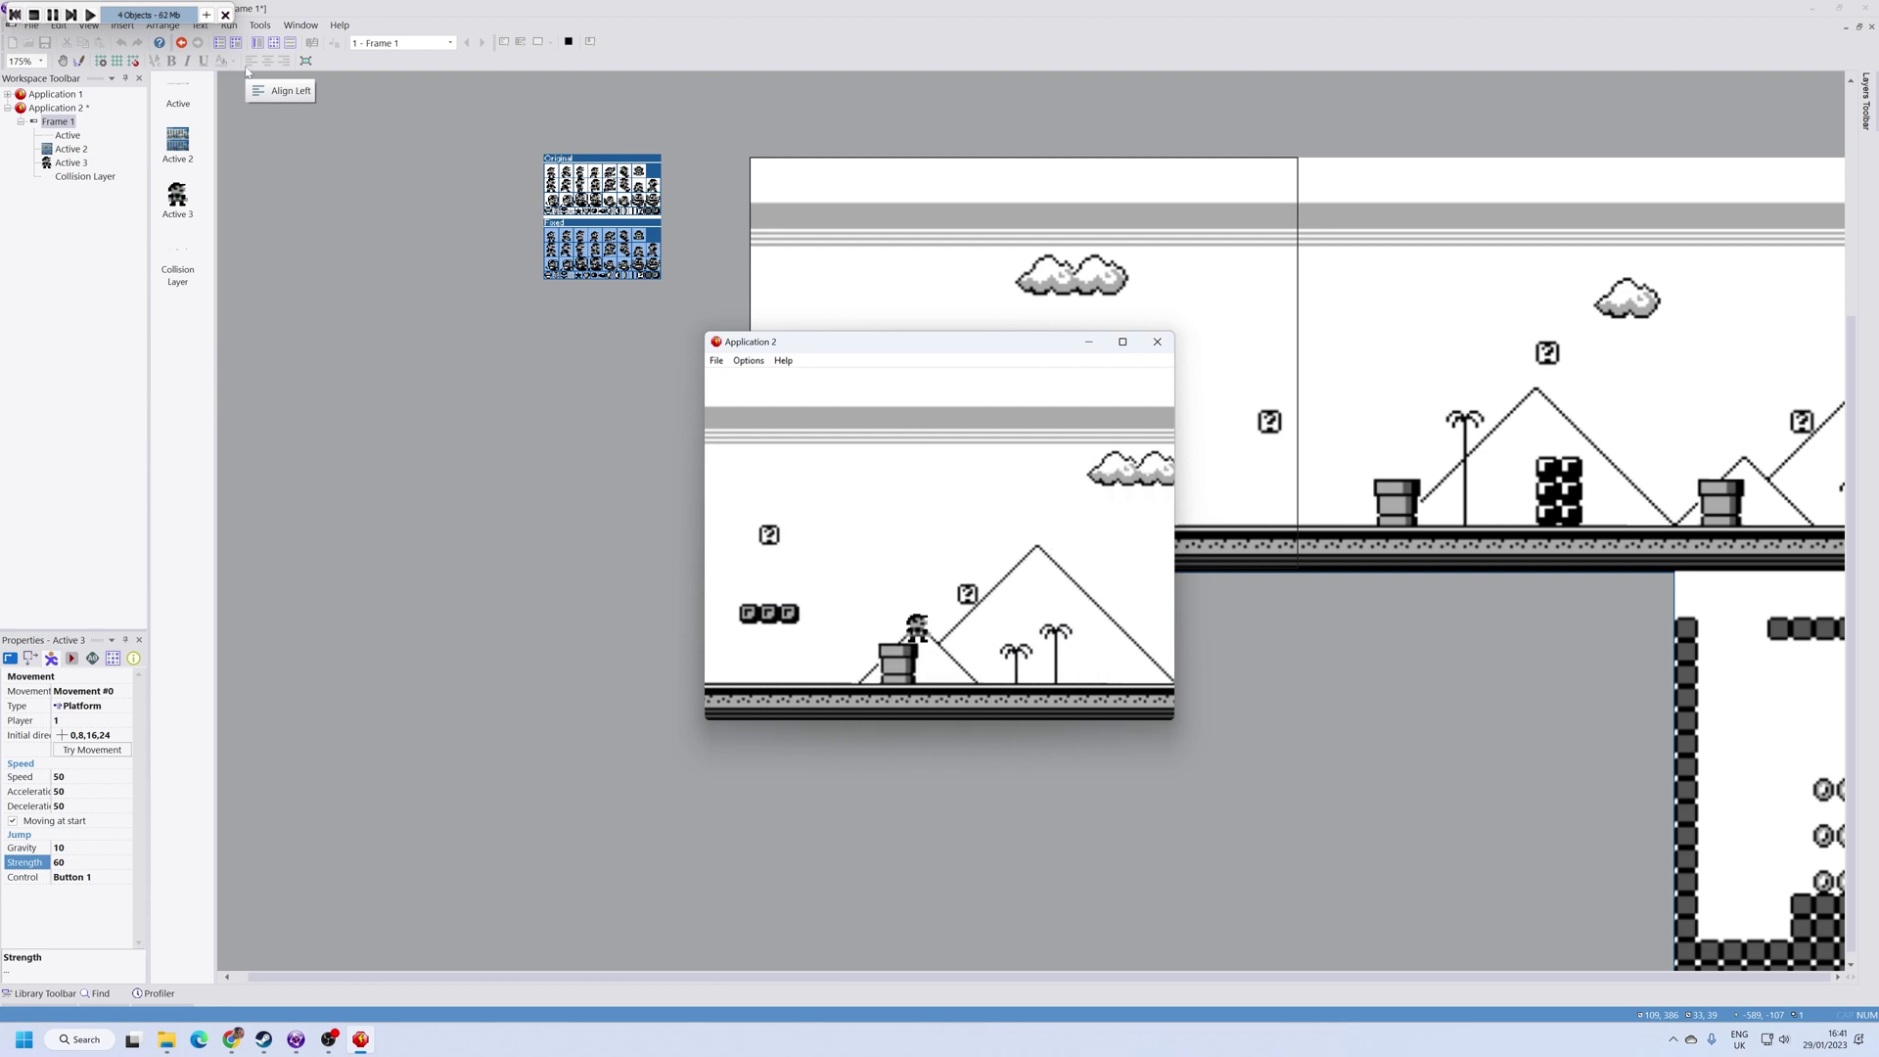
{"action": "key", "text": "shift"}
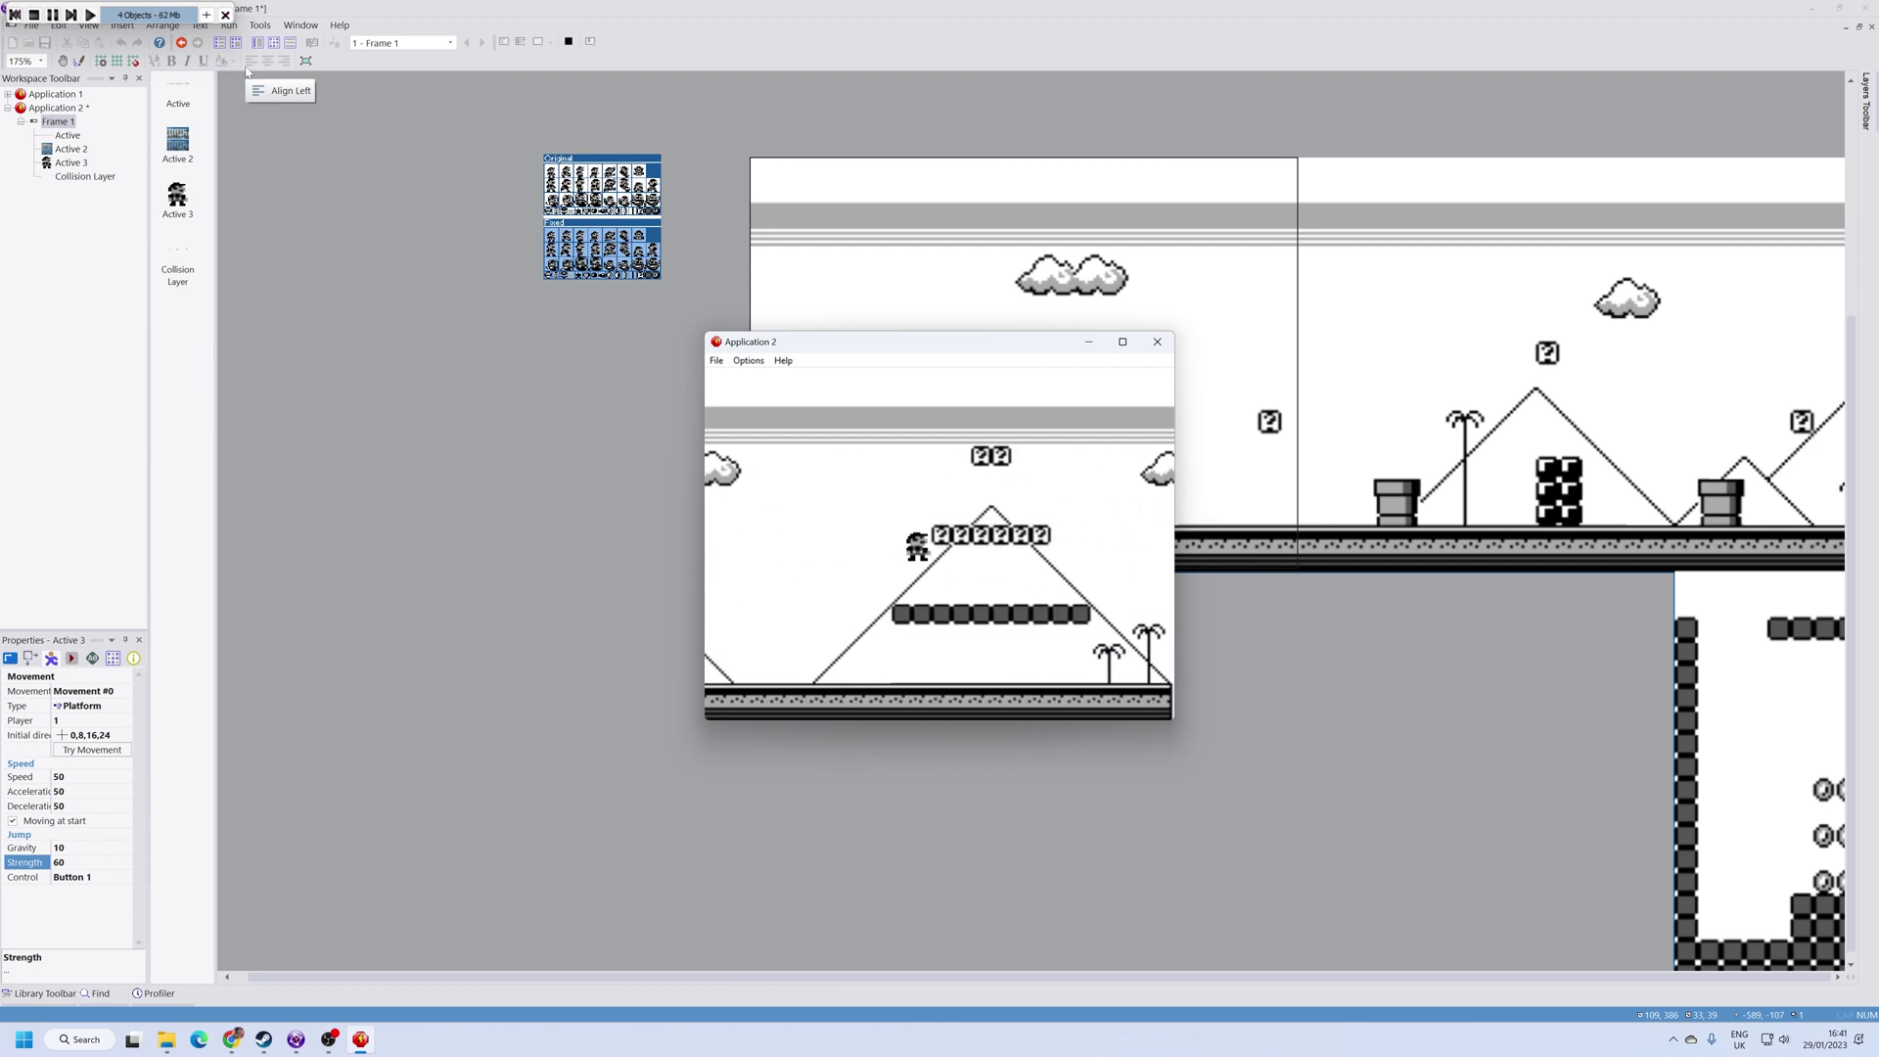
{"action": "key", "text": "shift"}
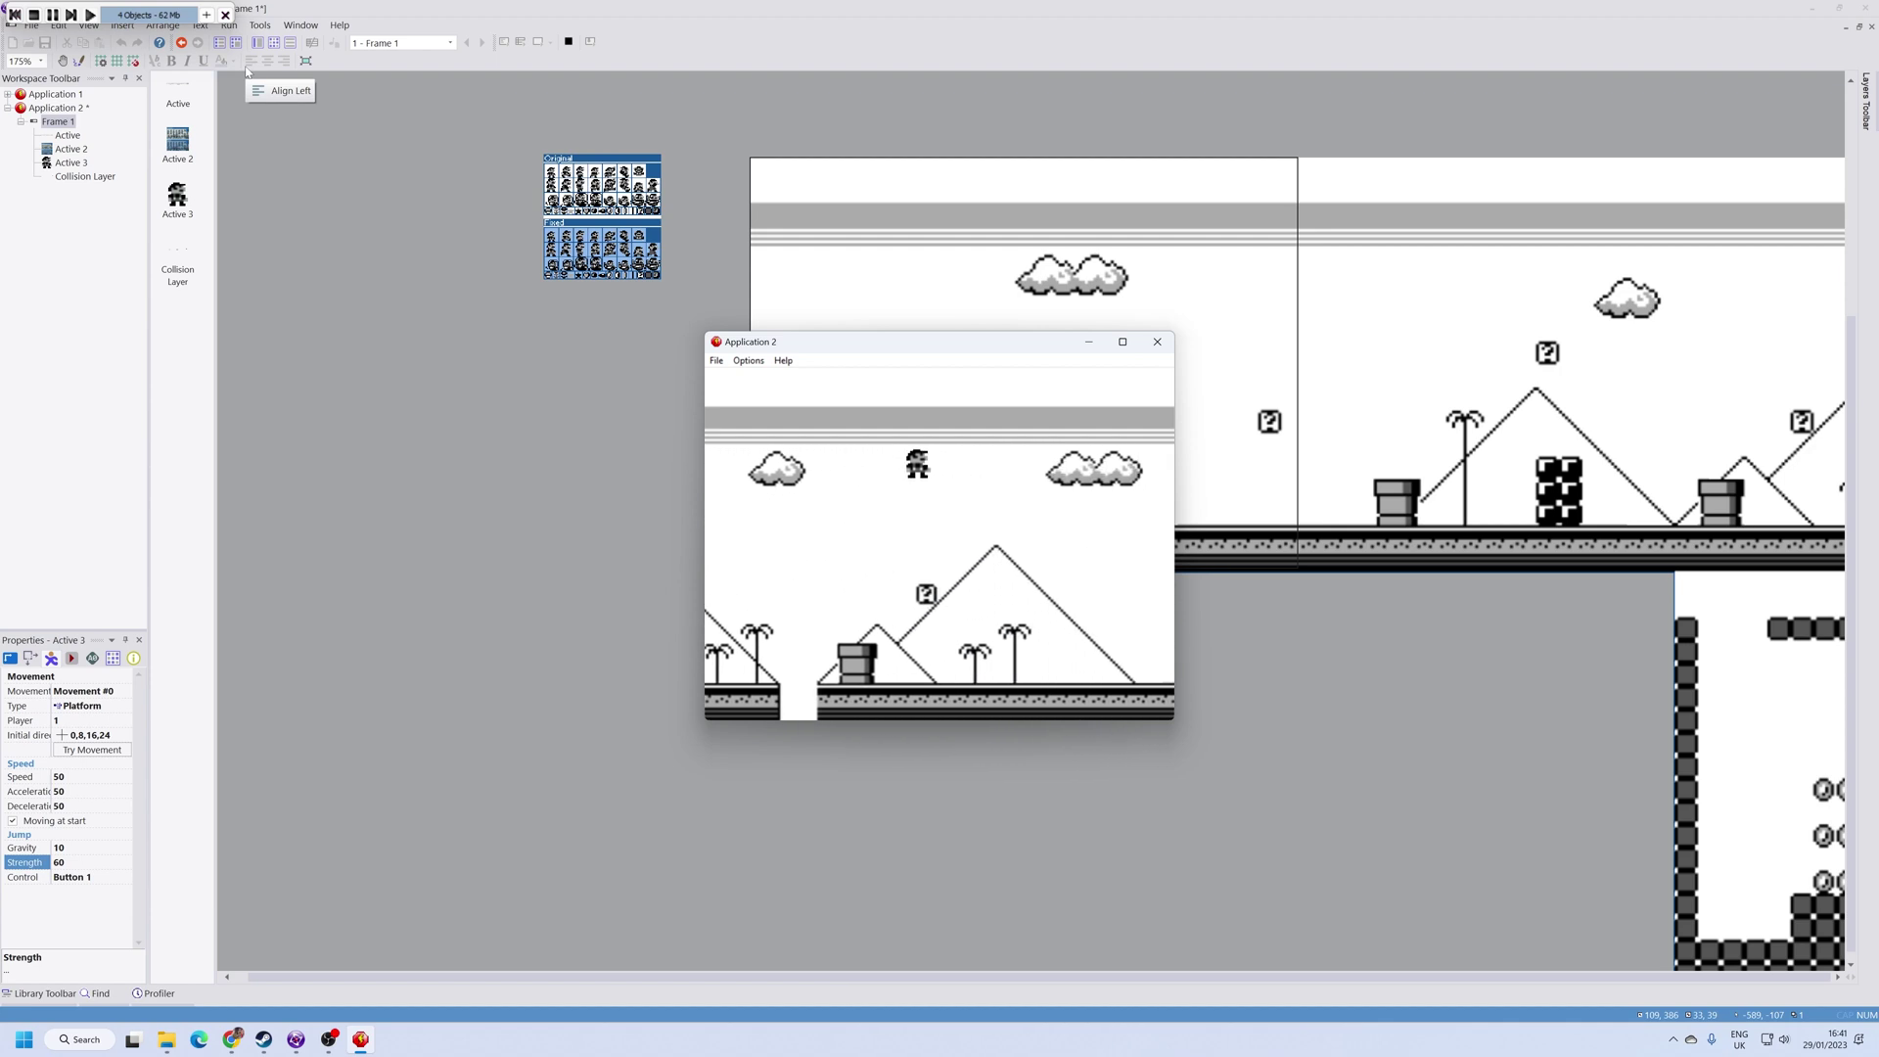
{"action": "key", "text": "shift"}
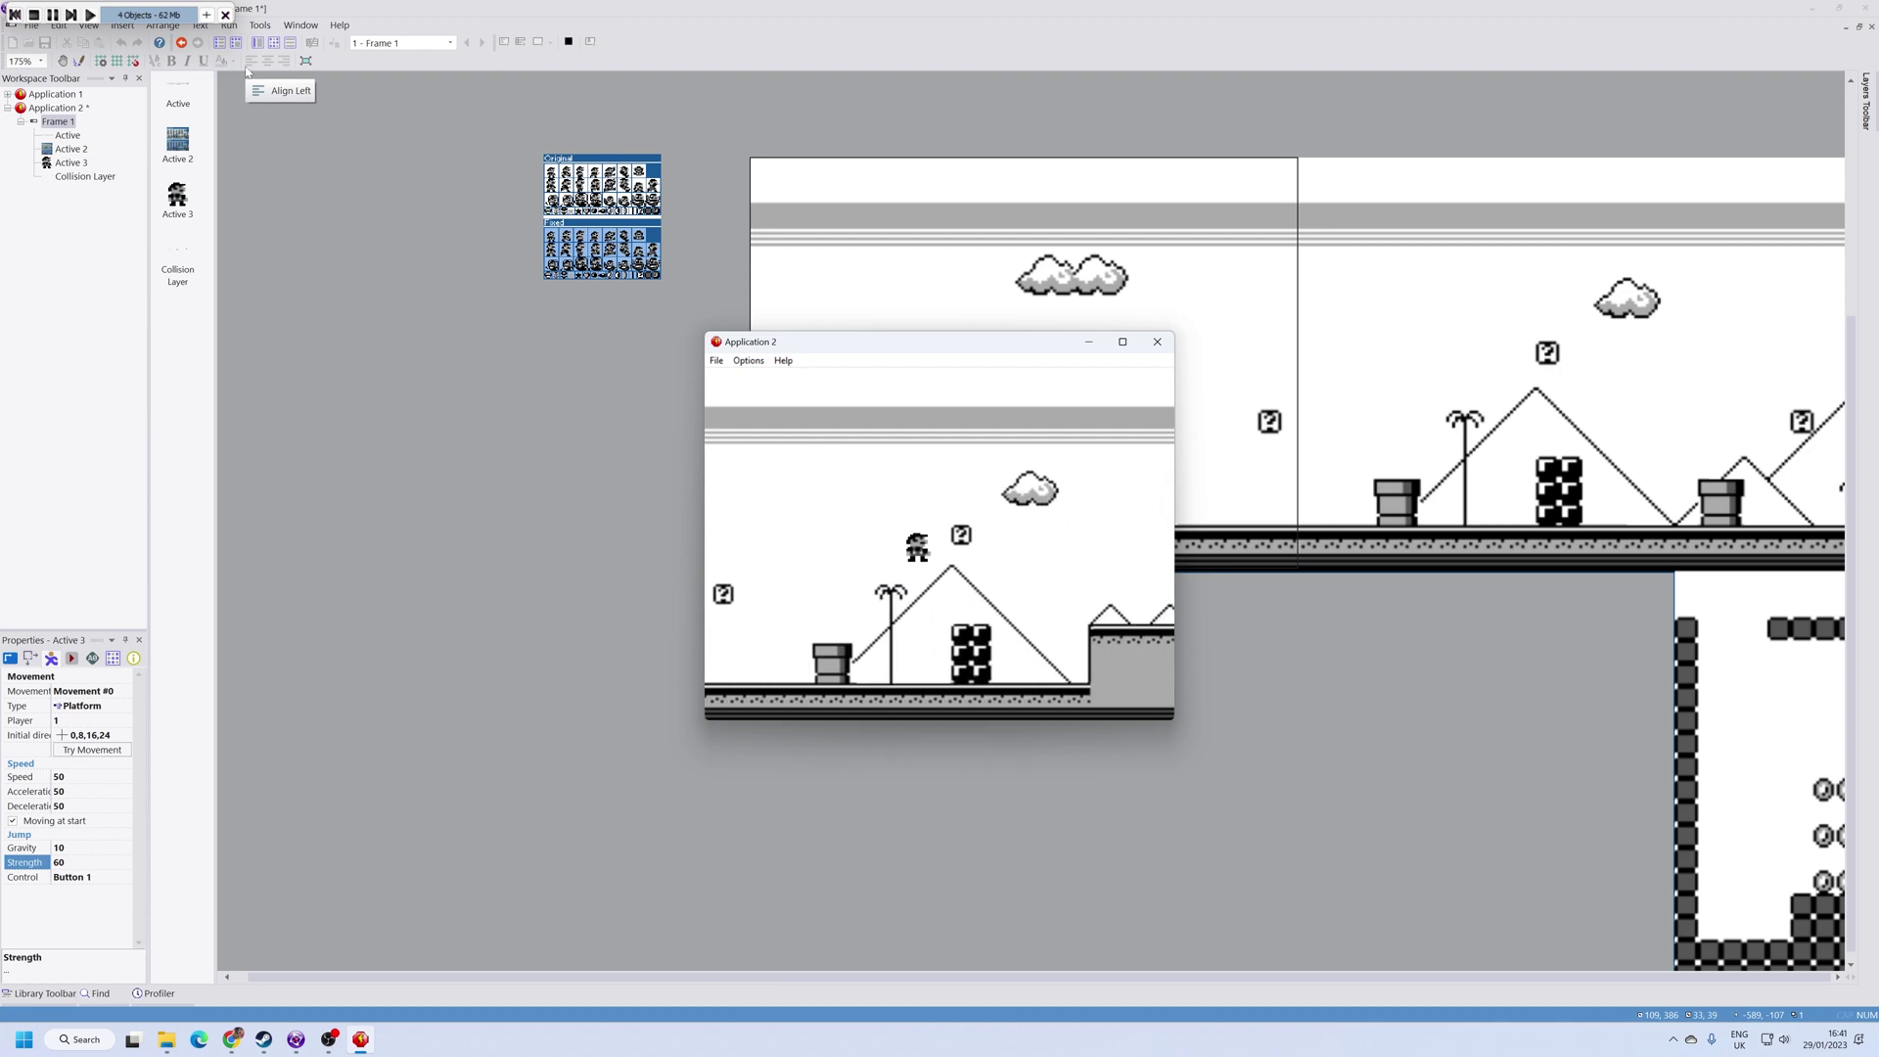
{"action": "key", "text": "shift"}
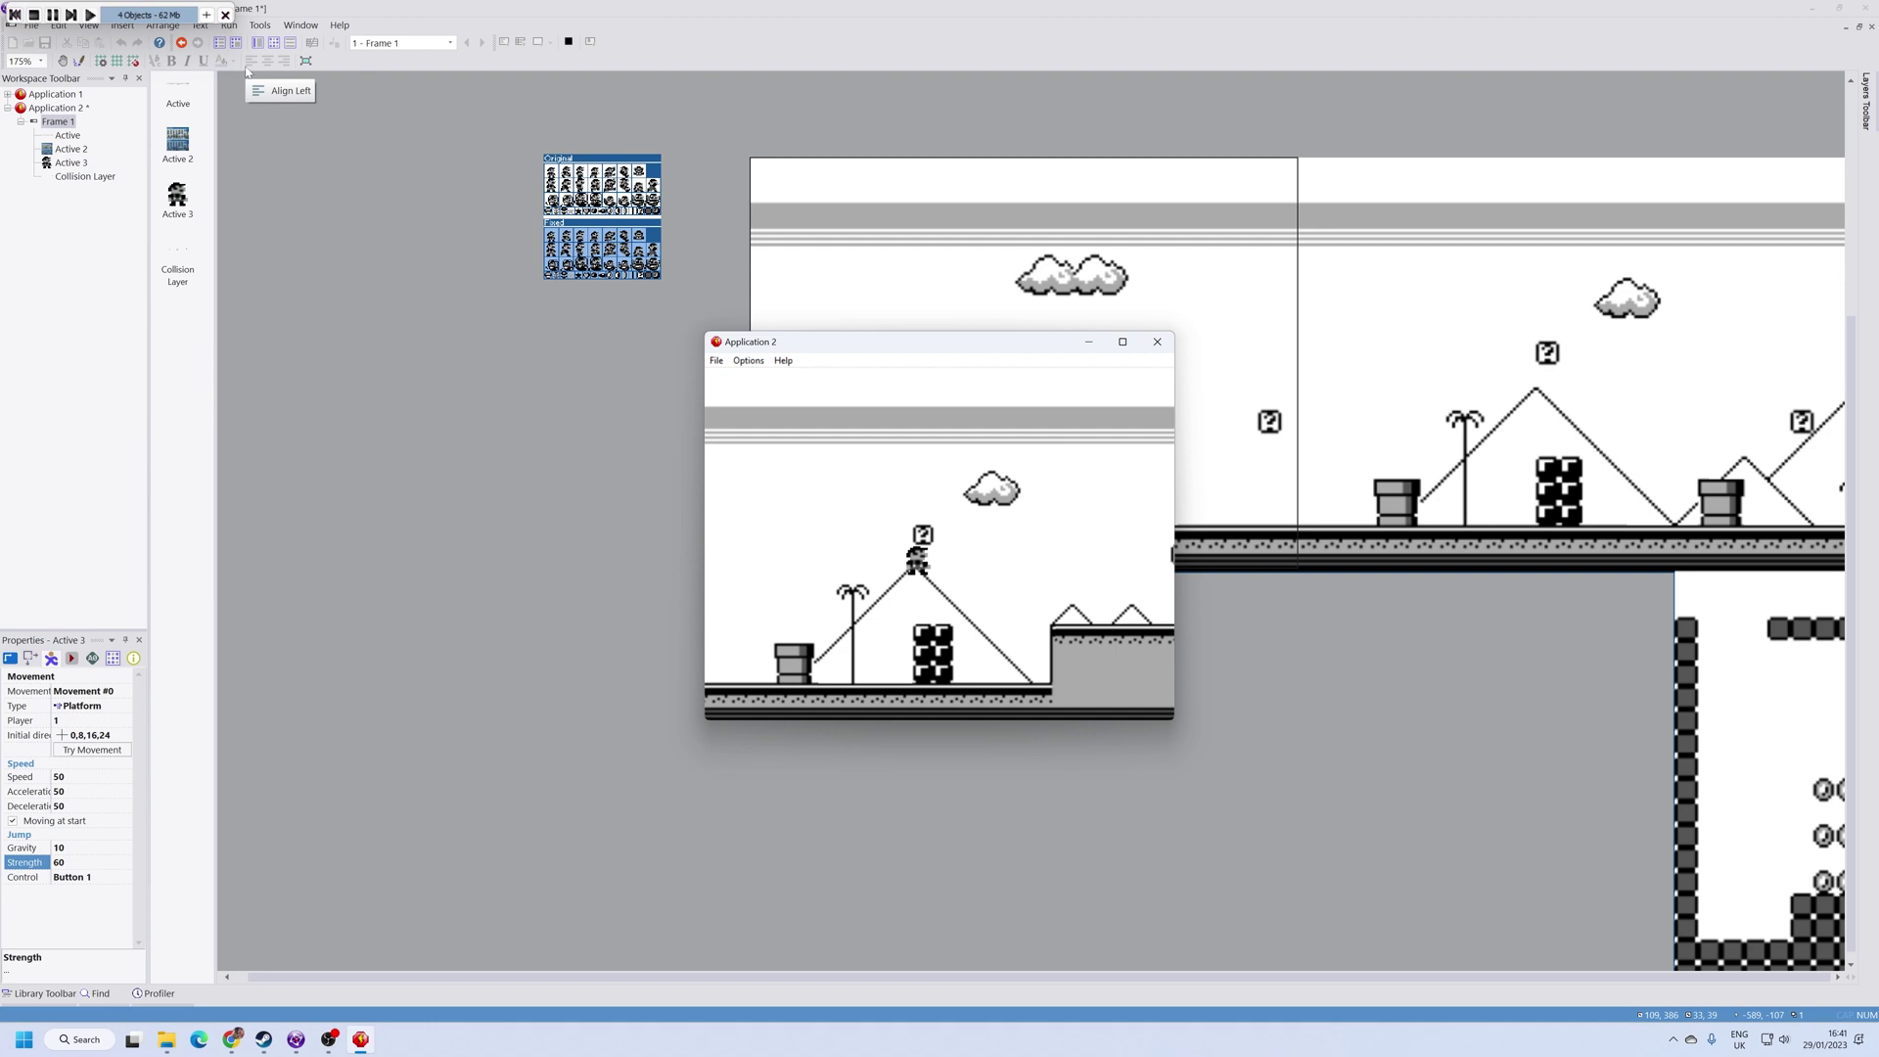
{"action": "key", "text": "shift"}
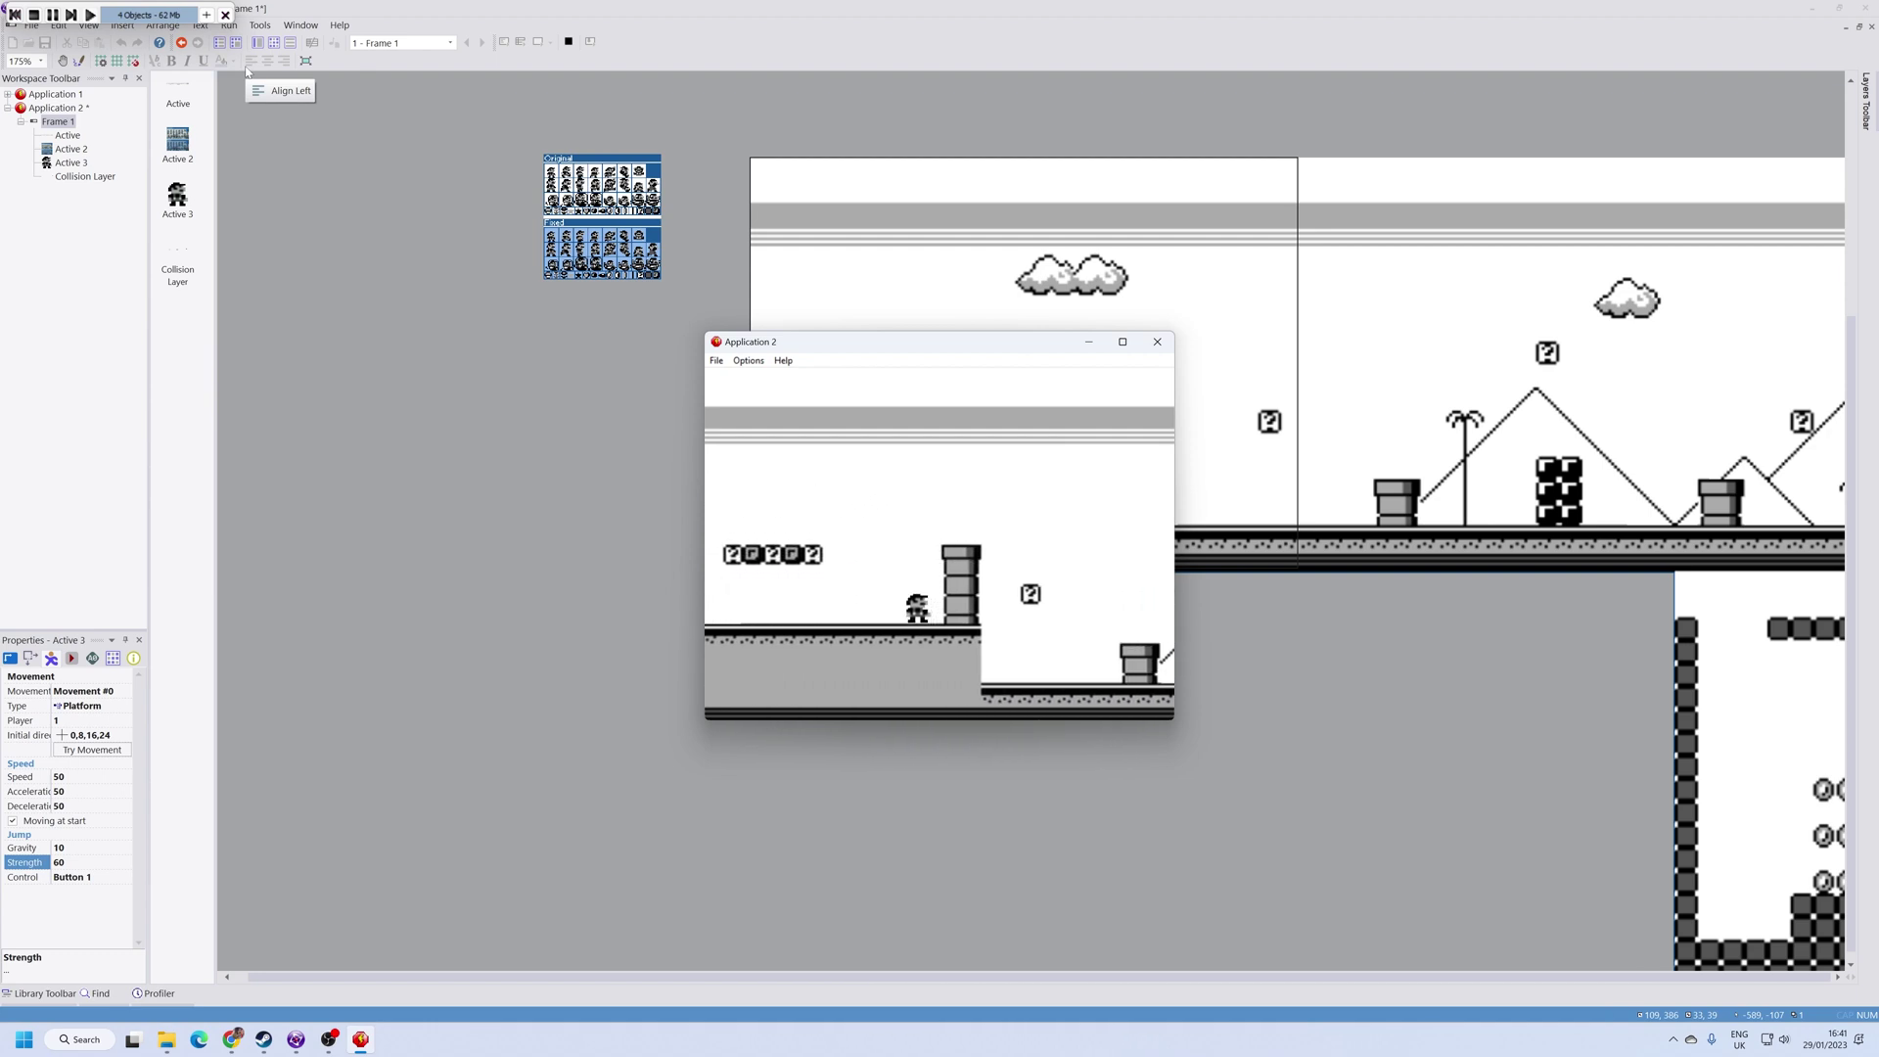
{"action": "key", "text": "Right"}
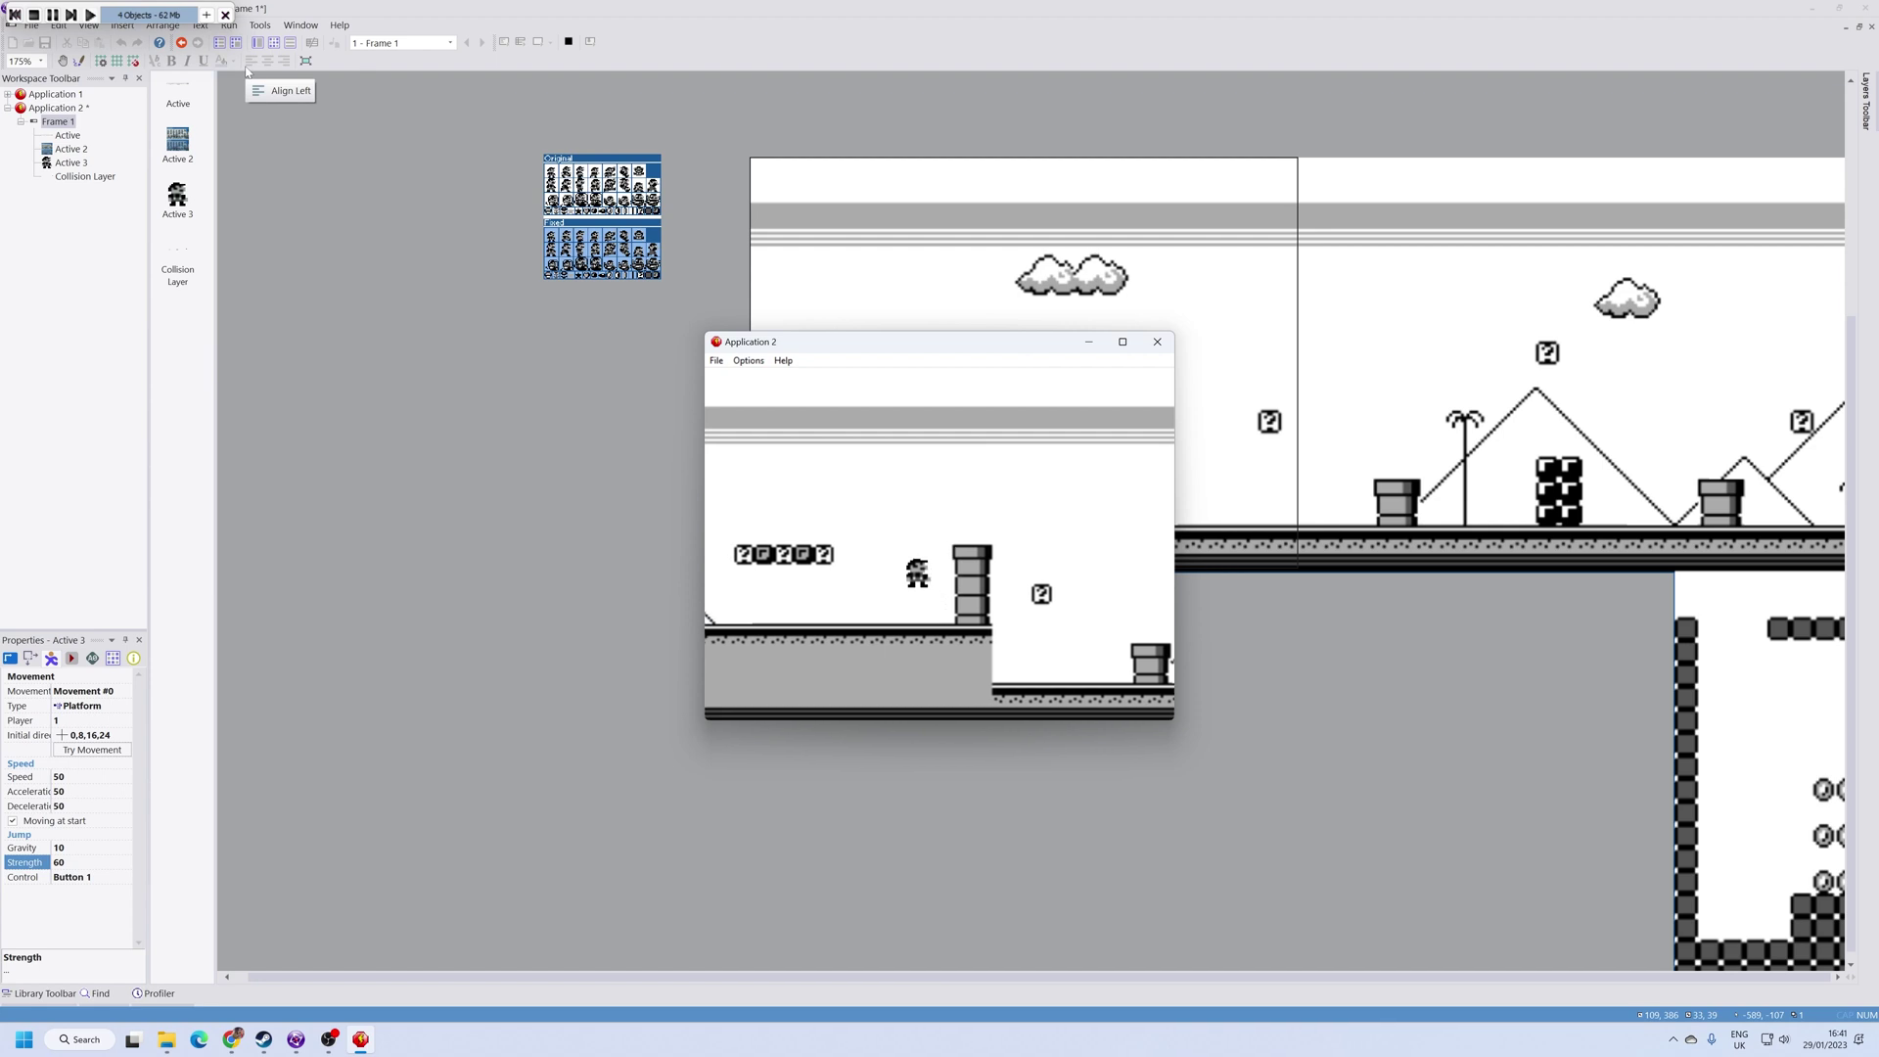
{"action": "key", "text": "shift"}
{"action": "key", "text": "shift"}
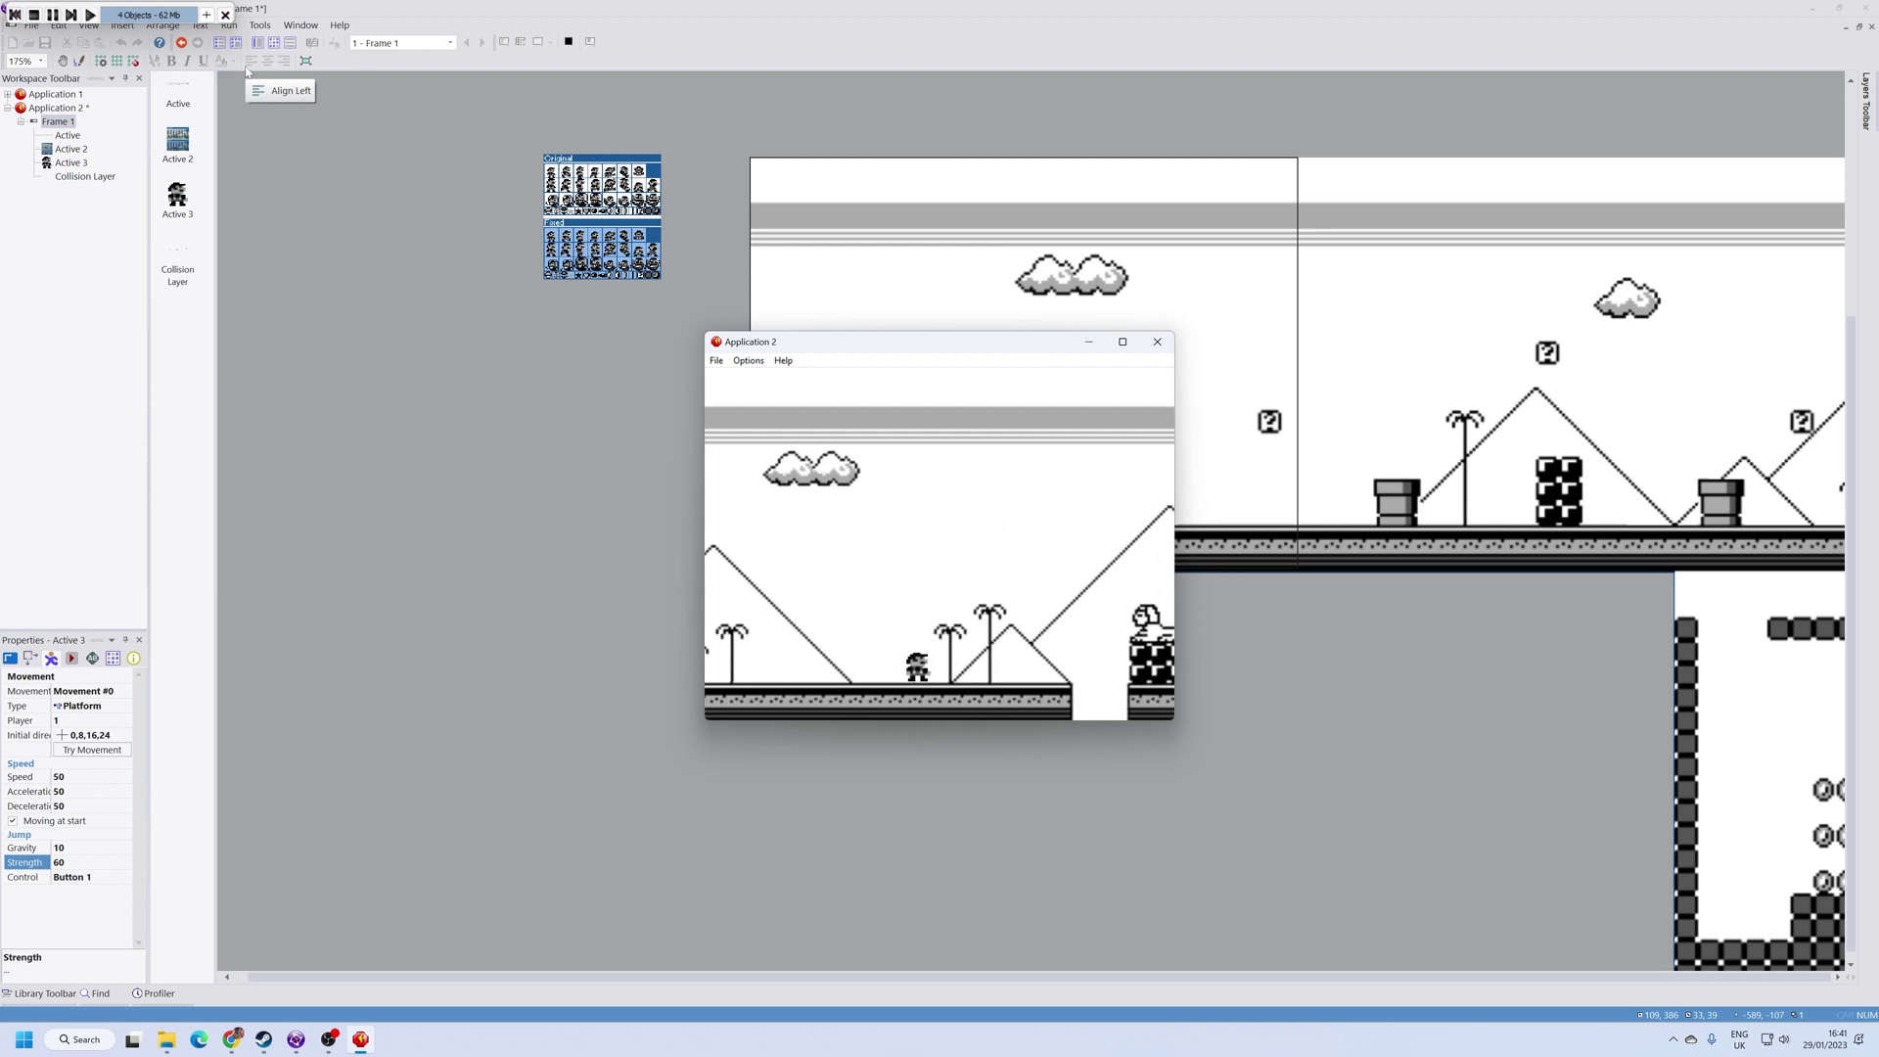
{"action": "key", "text": "shift"}
{"action": "key", "text": "shift"}
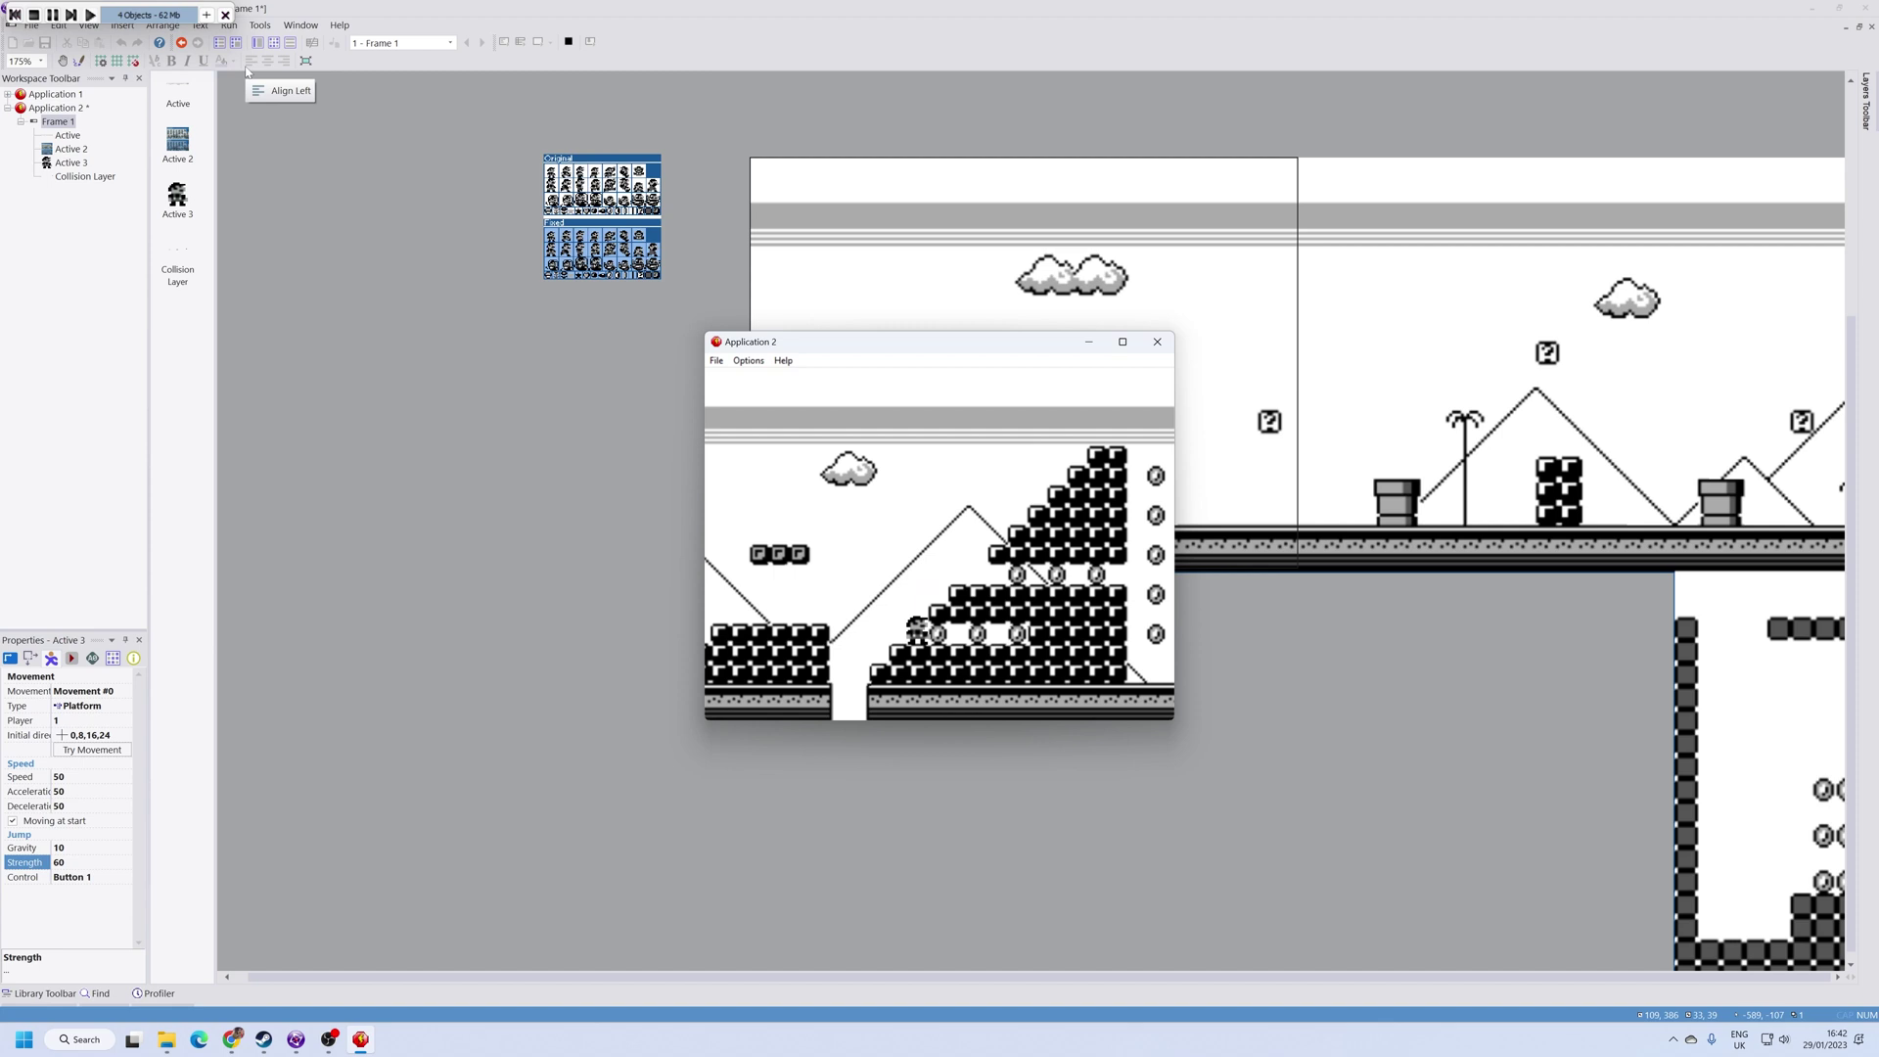
Step: Close the test window and reselect the Mario sprite (Active 3) in Frame 1
{"action": "left_click", "coordinate": [1159, 339]}
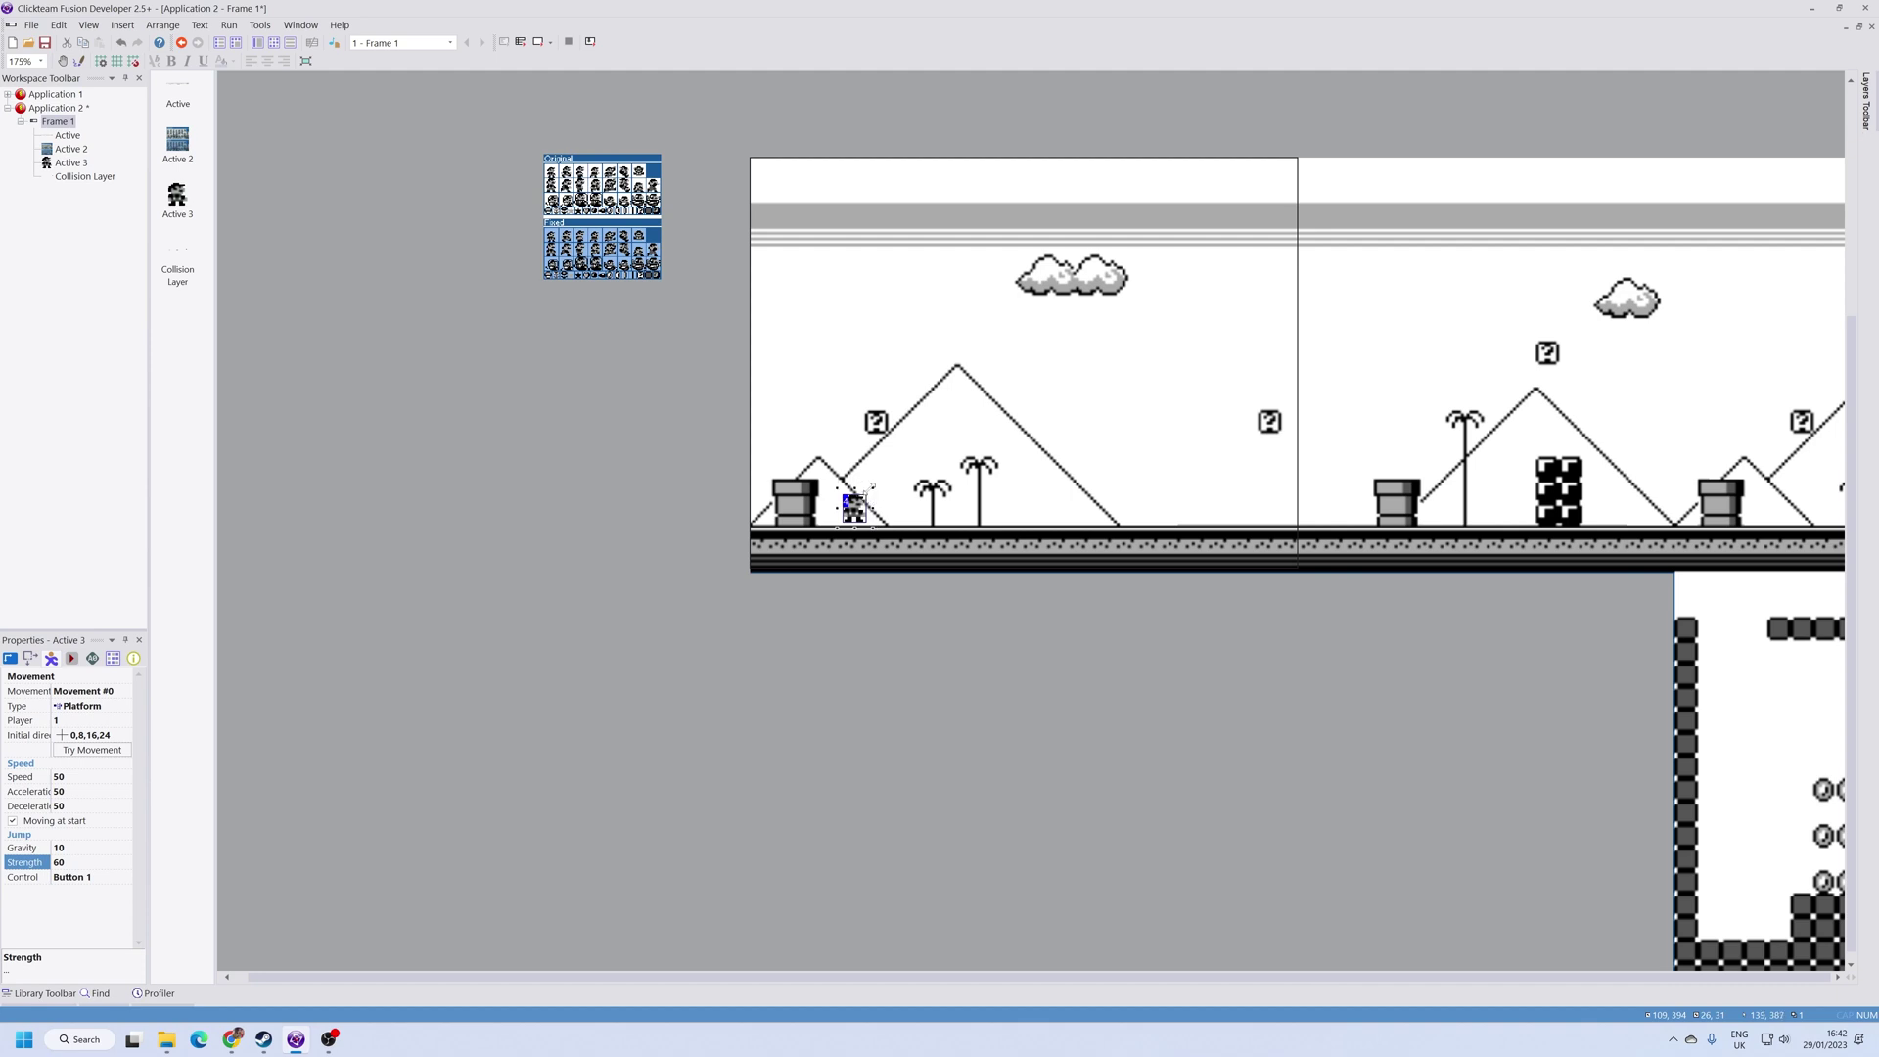
{"action": "left_click", "coordinate": [851, 604]}
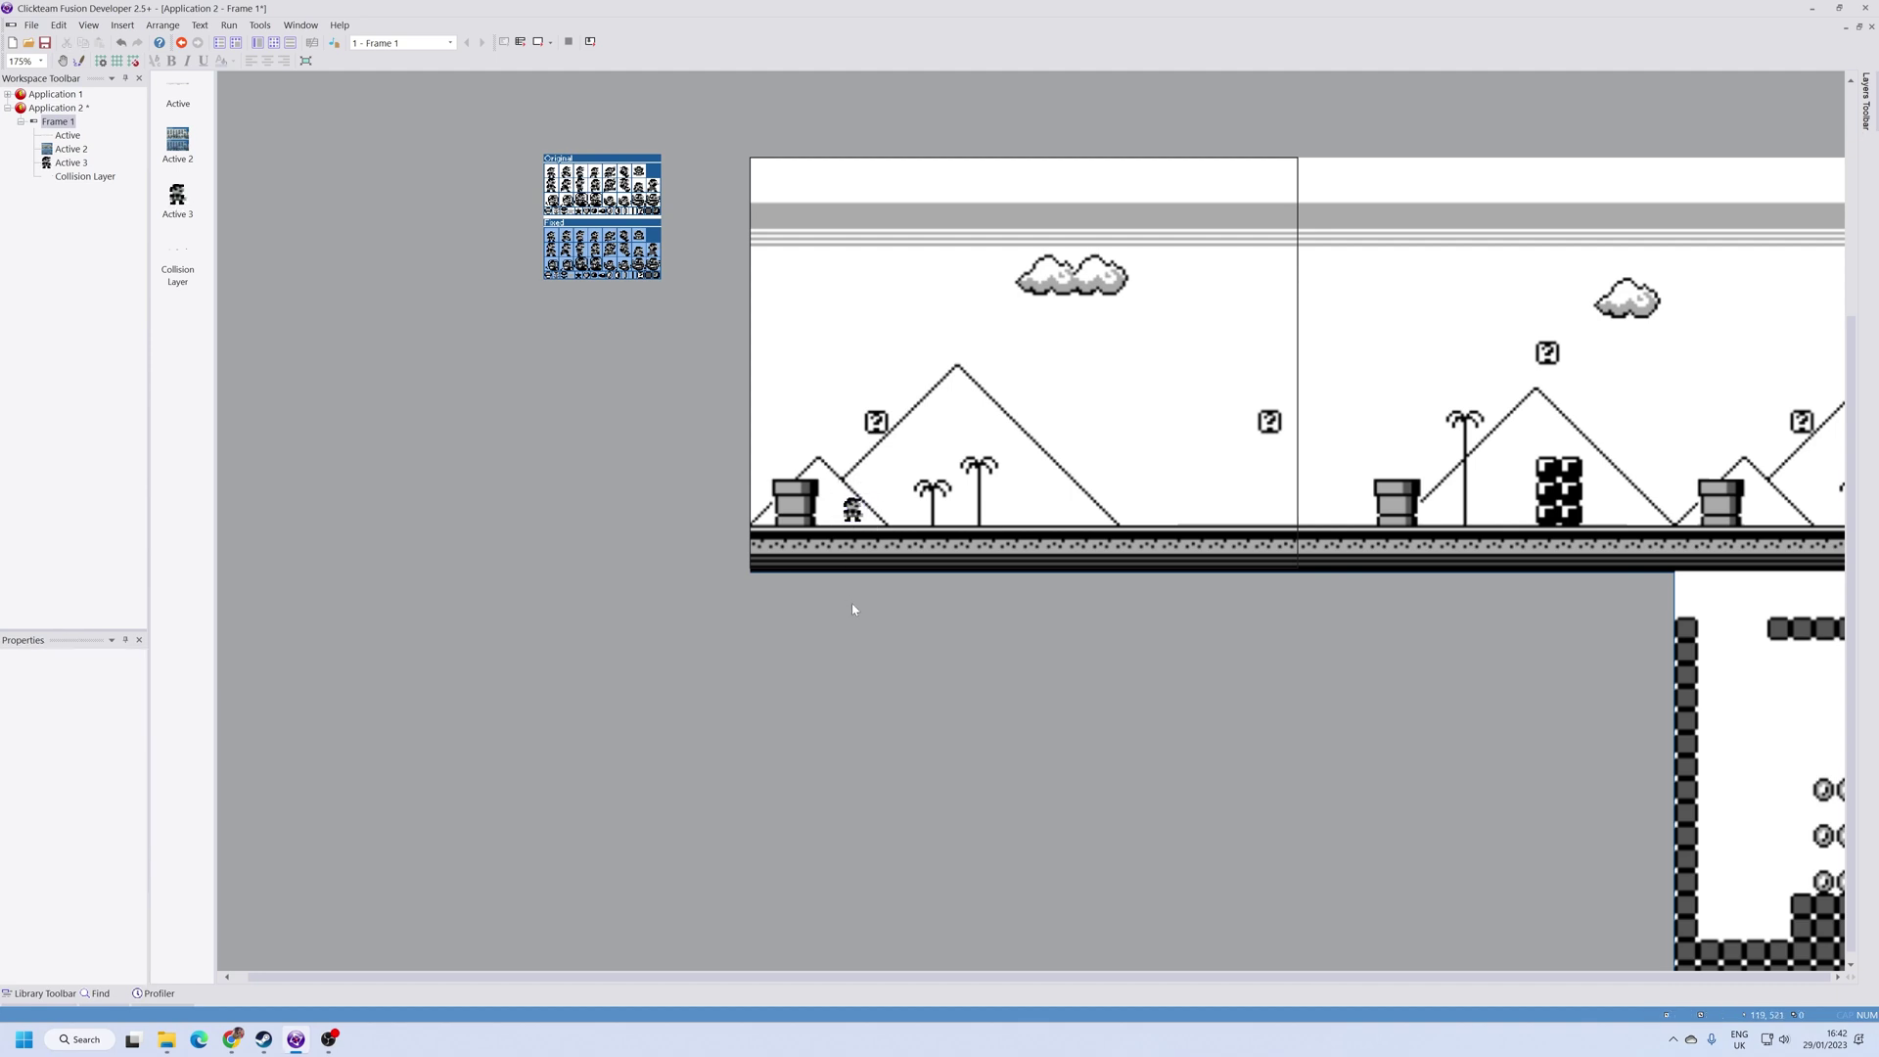
{"action": "left_click", "coordinate": [851, 513]}
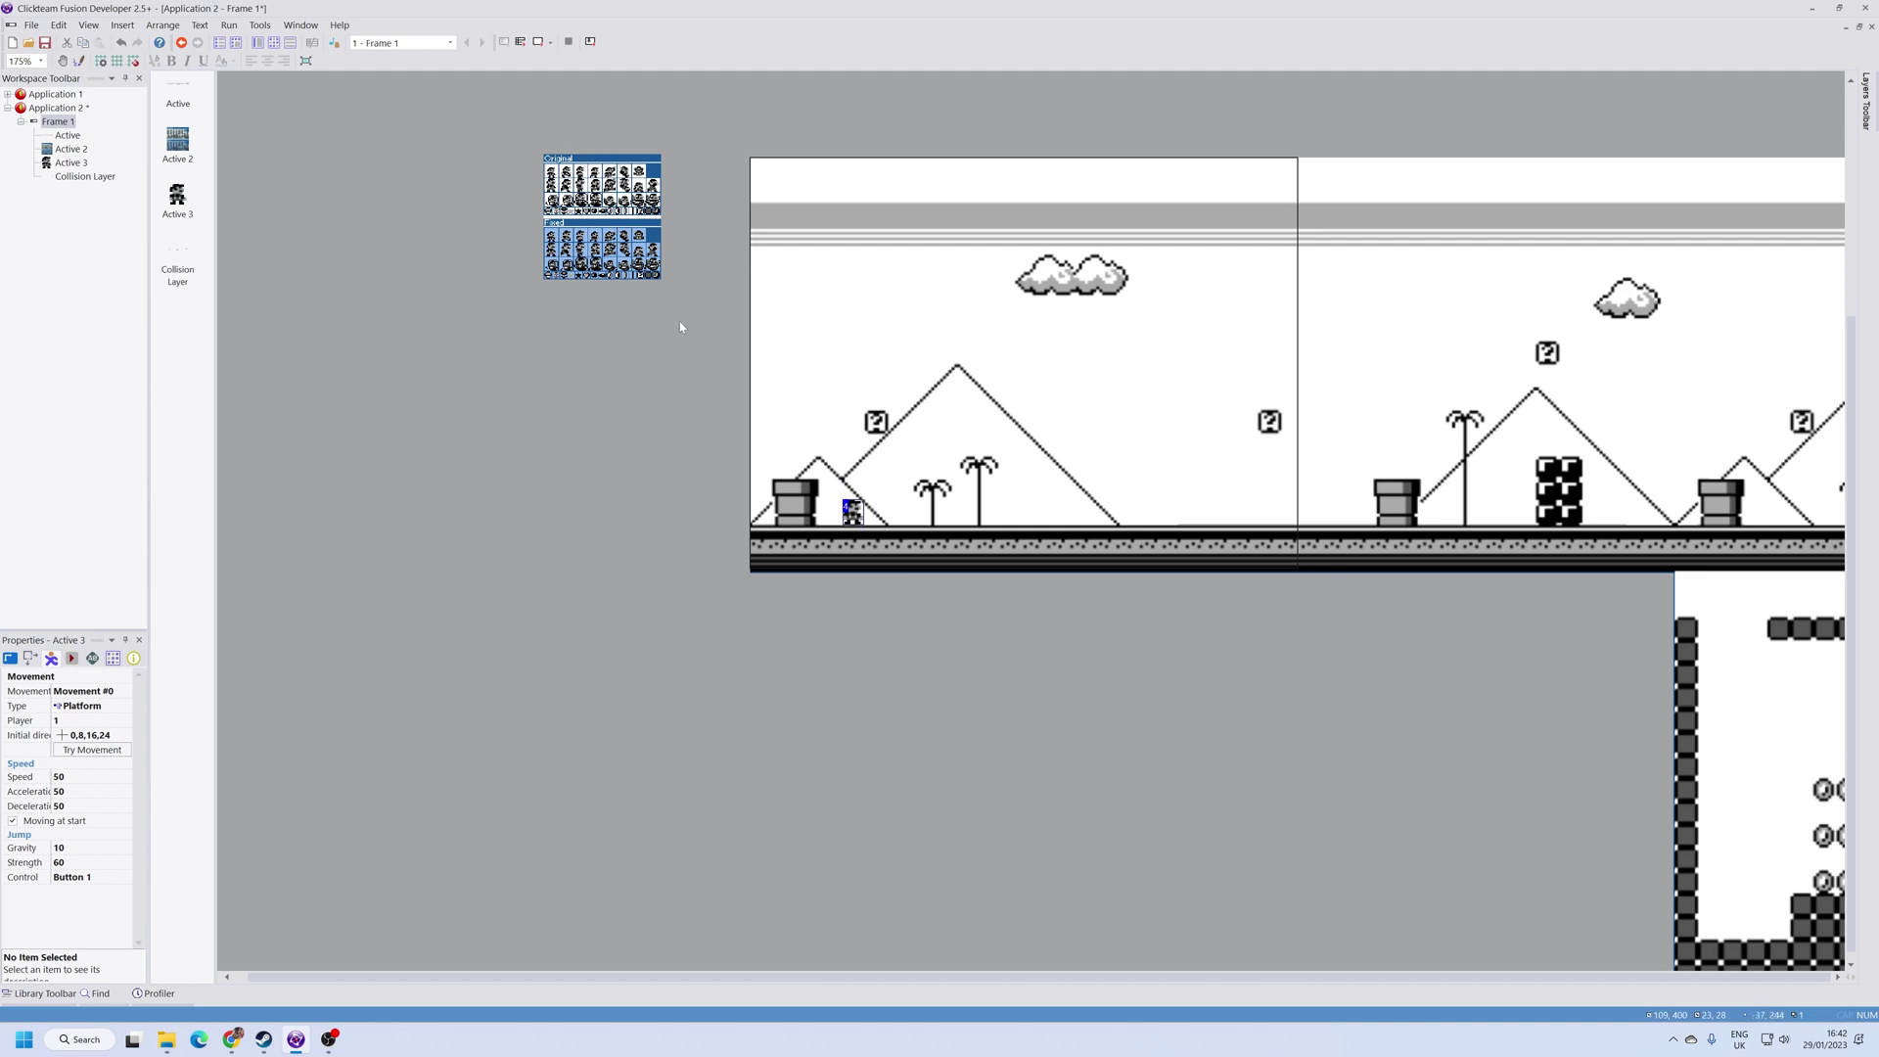
Step: Open Active 2's sprite sheet in the image editor, zoom in and choose the rectangular selection tool
{"action": "double_click", "coordinate": [603, 218]}
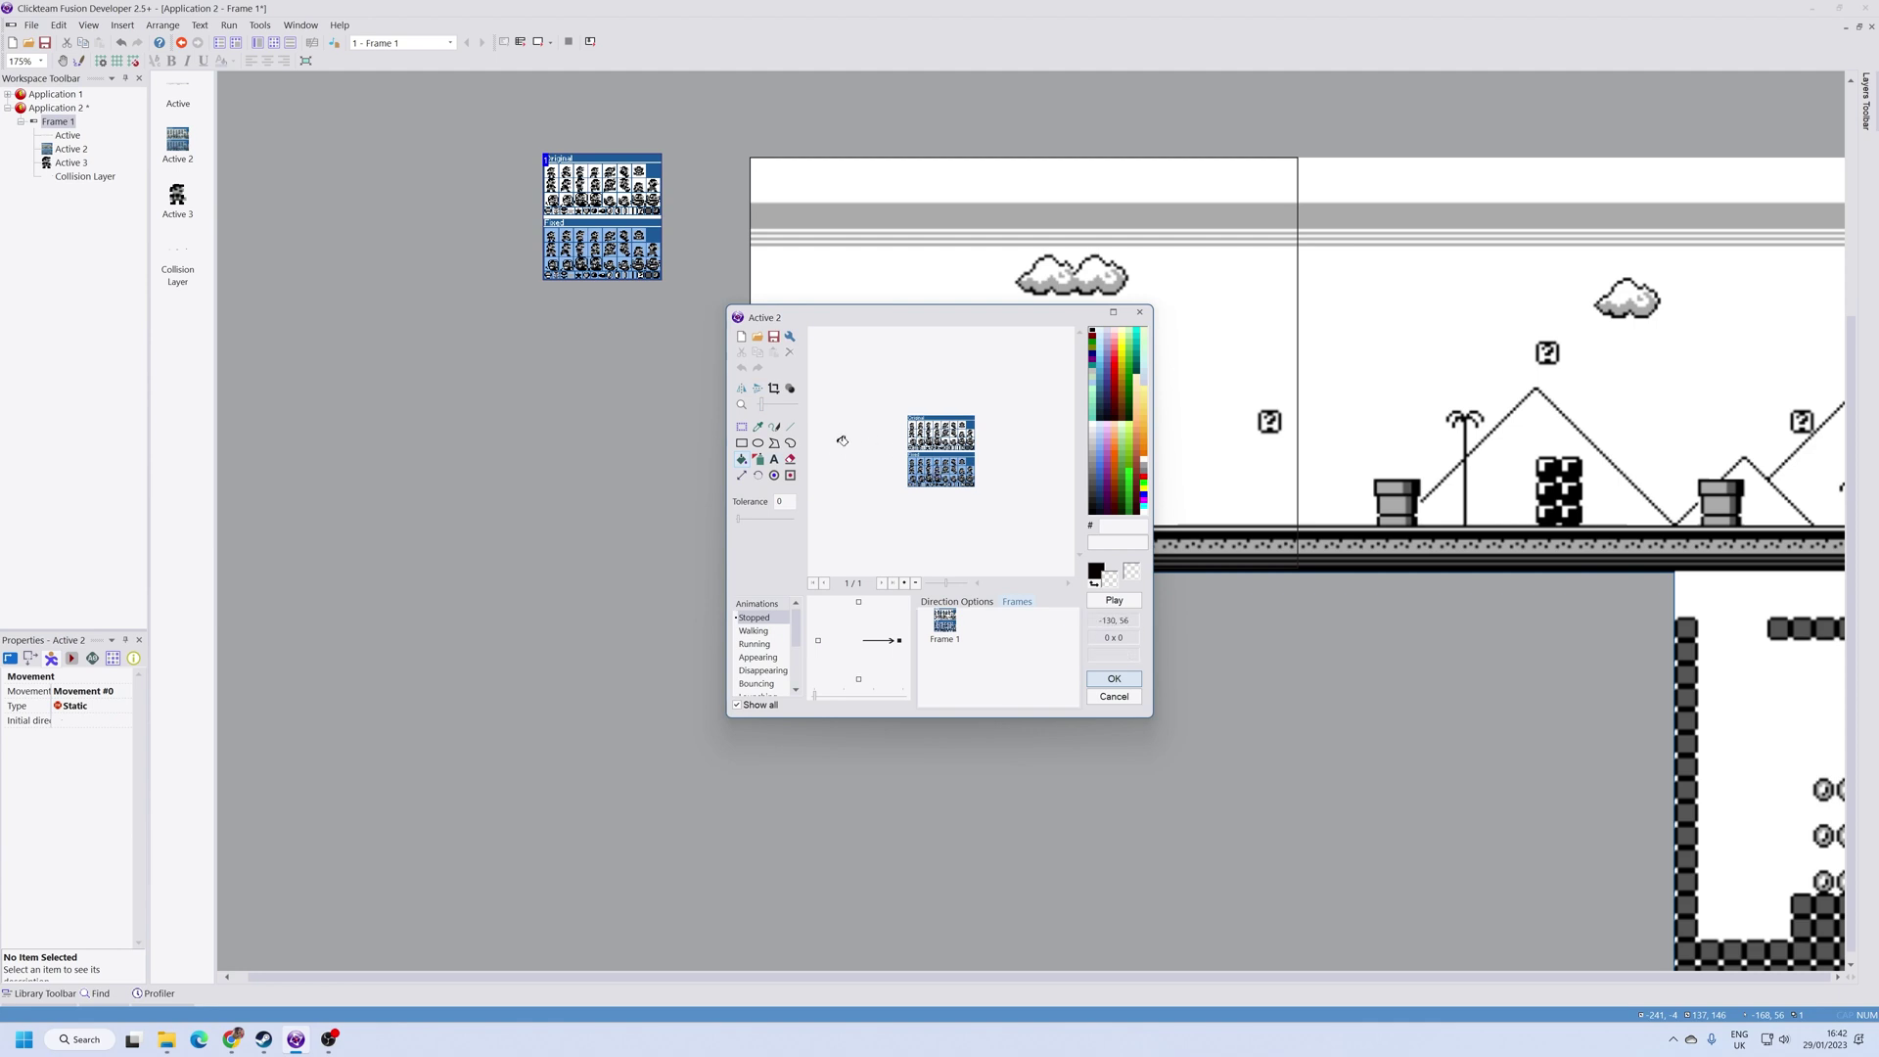
{"action": "left_click_drag", "start_coordinate": [759, 404], "coordinate": [777, 405]}
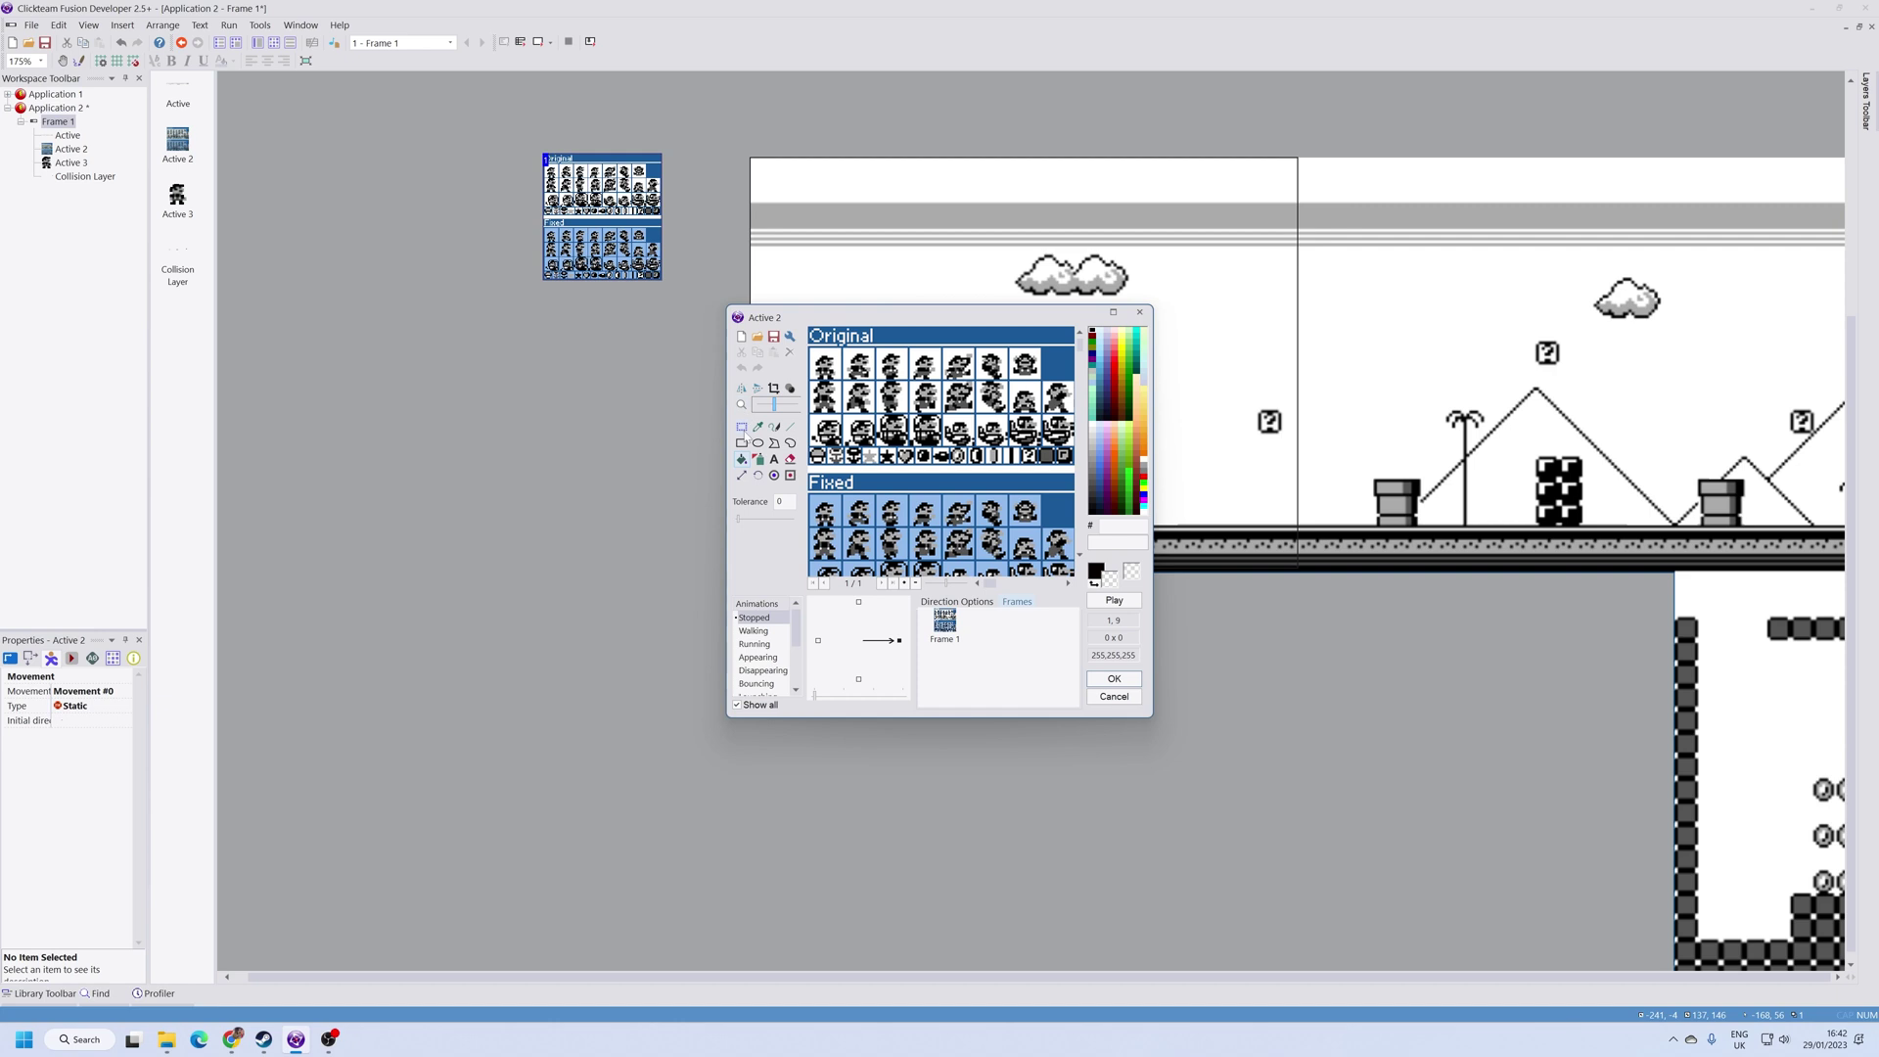
{"action": "left_click", "coordinate": [741, 427]}
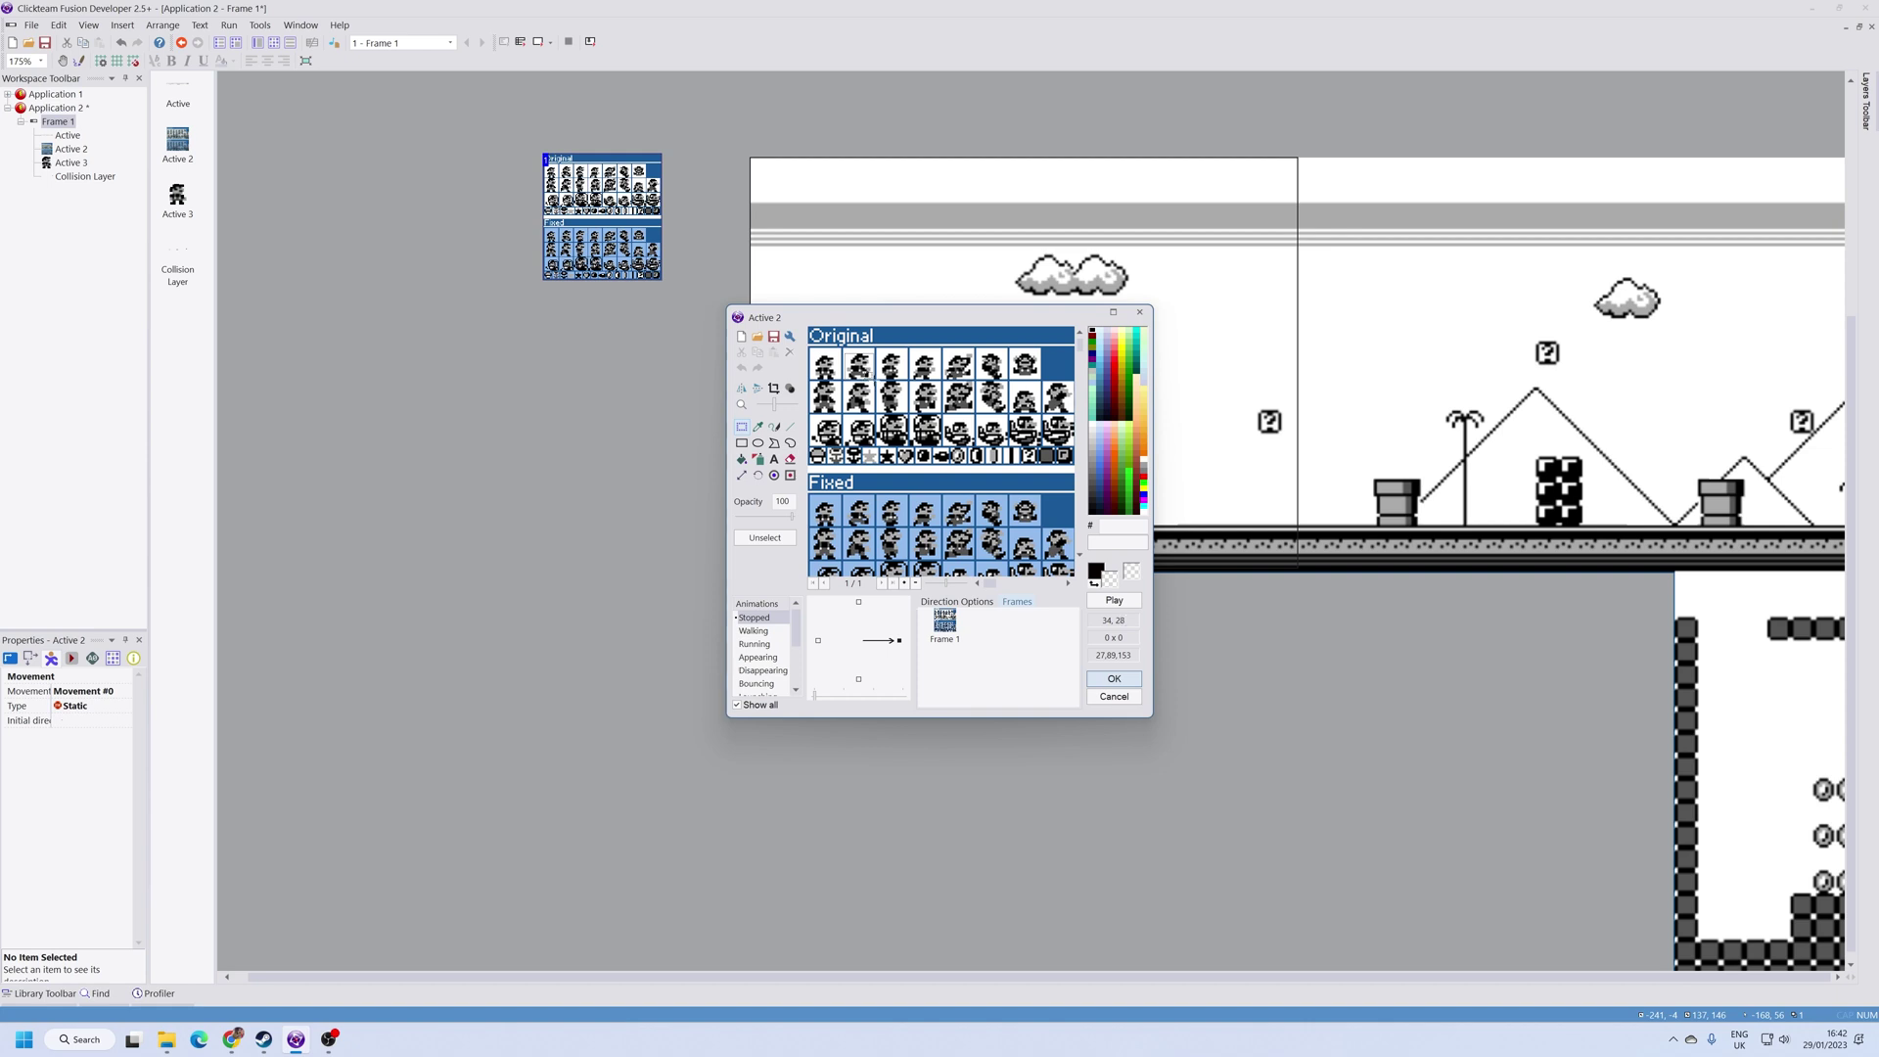
Step: Open Active 3's image editor, add a second Stopped frame, paste the copied Mario sprite and scale it to fill the frame
{"action": "left_click", "coordinate": [1138, 312]}
{"action": "double_click", "coordinate": [852, 508]}
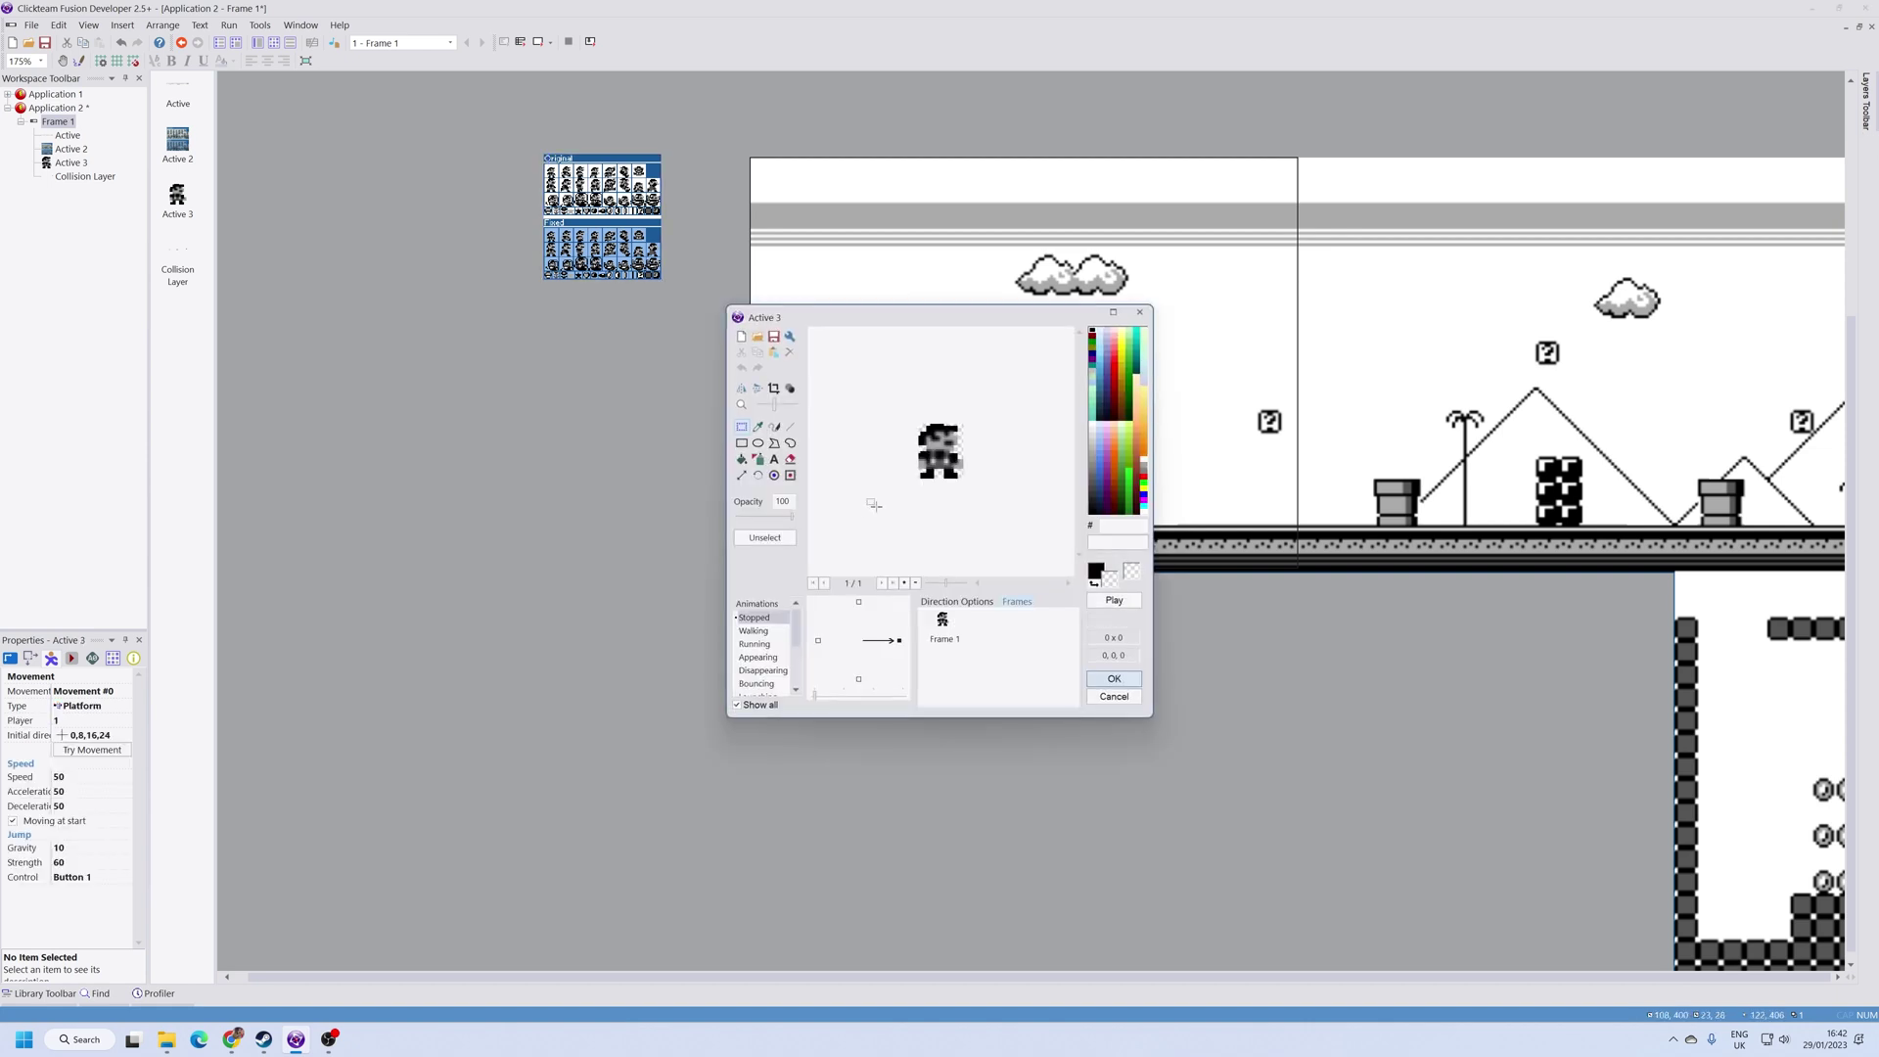
{"action": "right_click", "coordinate": [999, 643]}
{"action": "left_click", "coordinate": [1002, 645]}
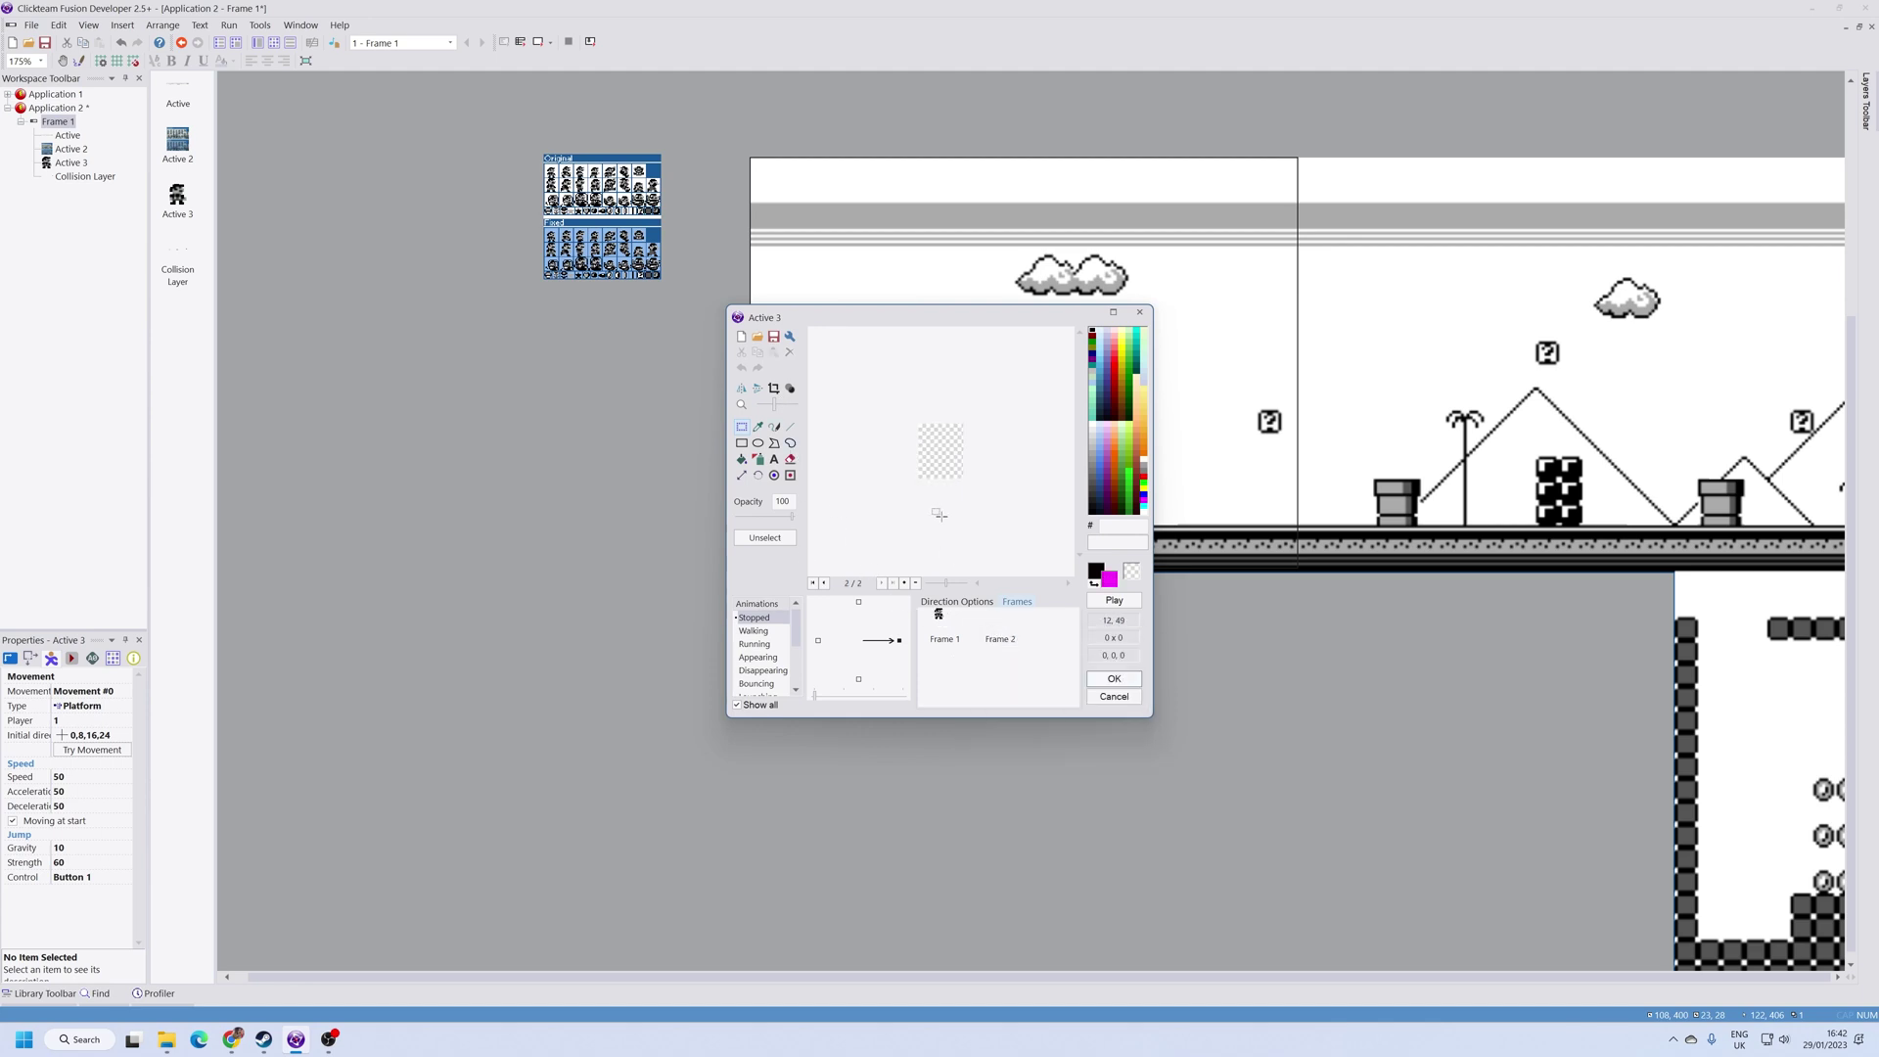
{"action": "key", "text": "ctrl+v"}
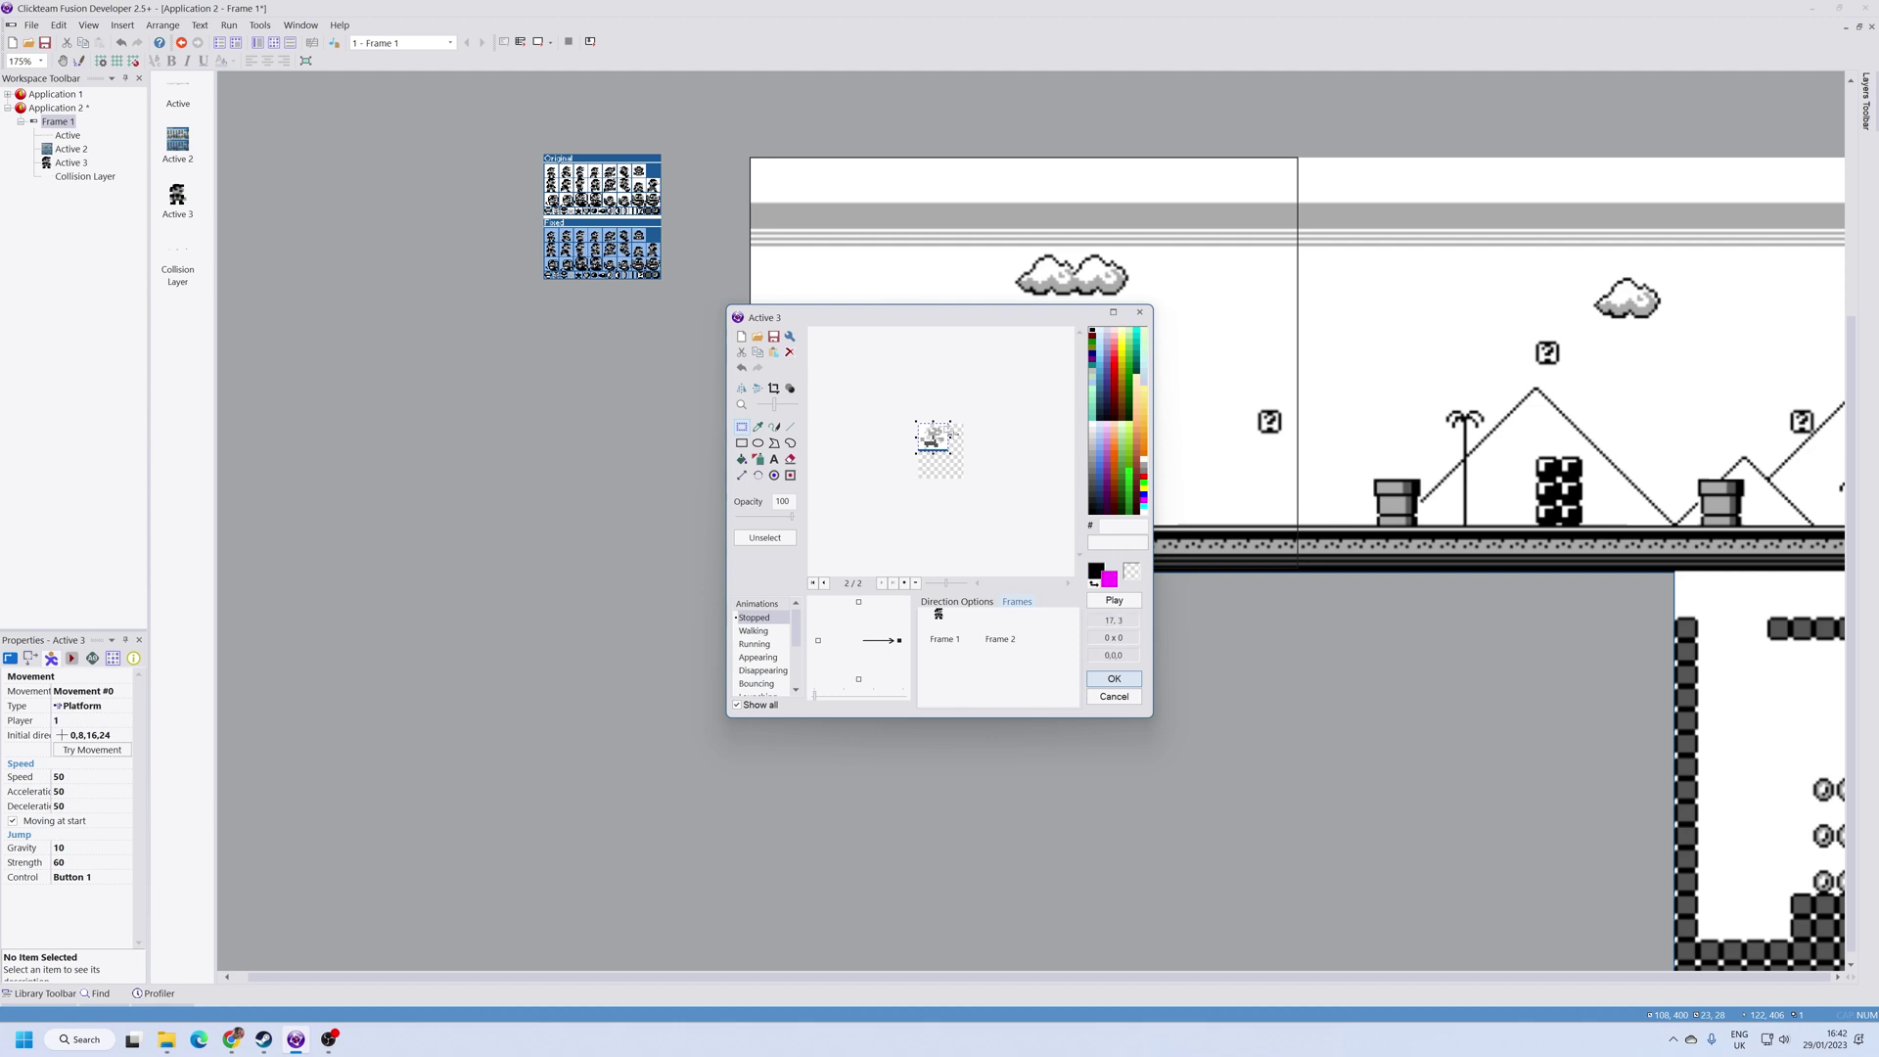
{"action": "scroll", "coordinate": [911, 437], "scroll_direction": "up", "scroll_amount": 2}
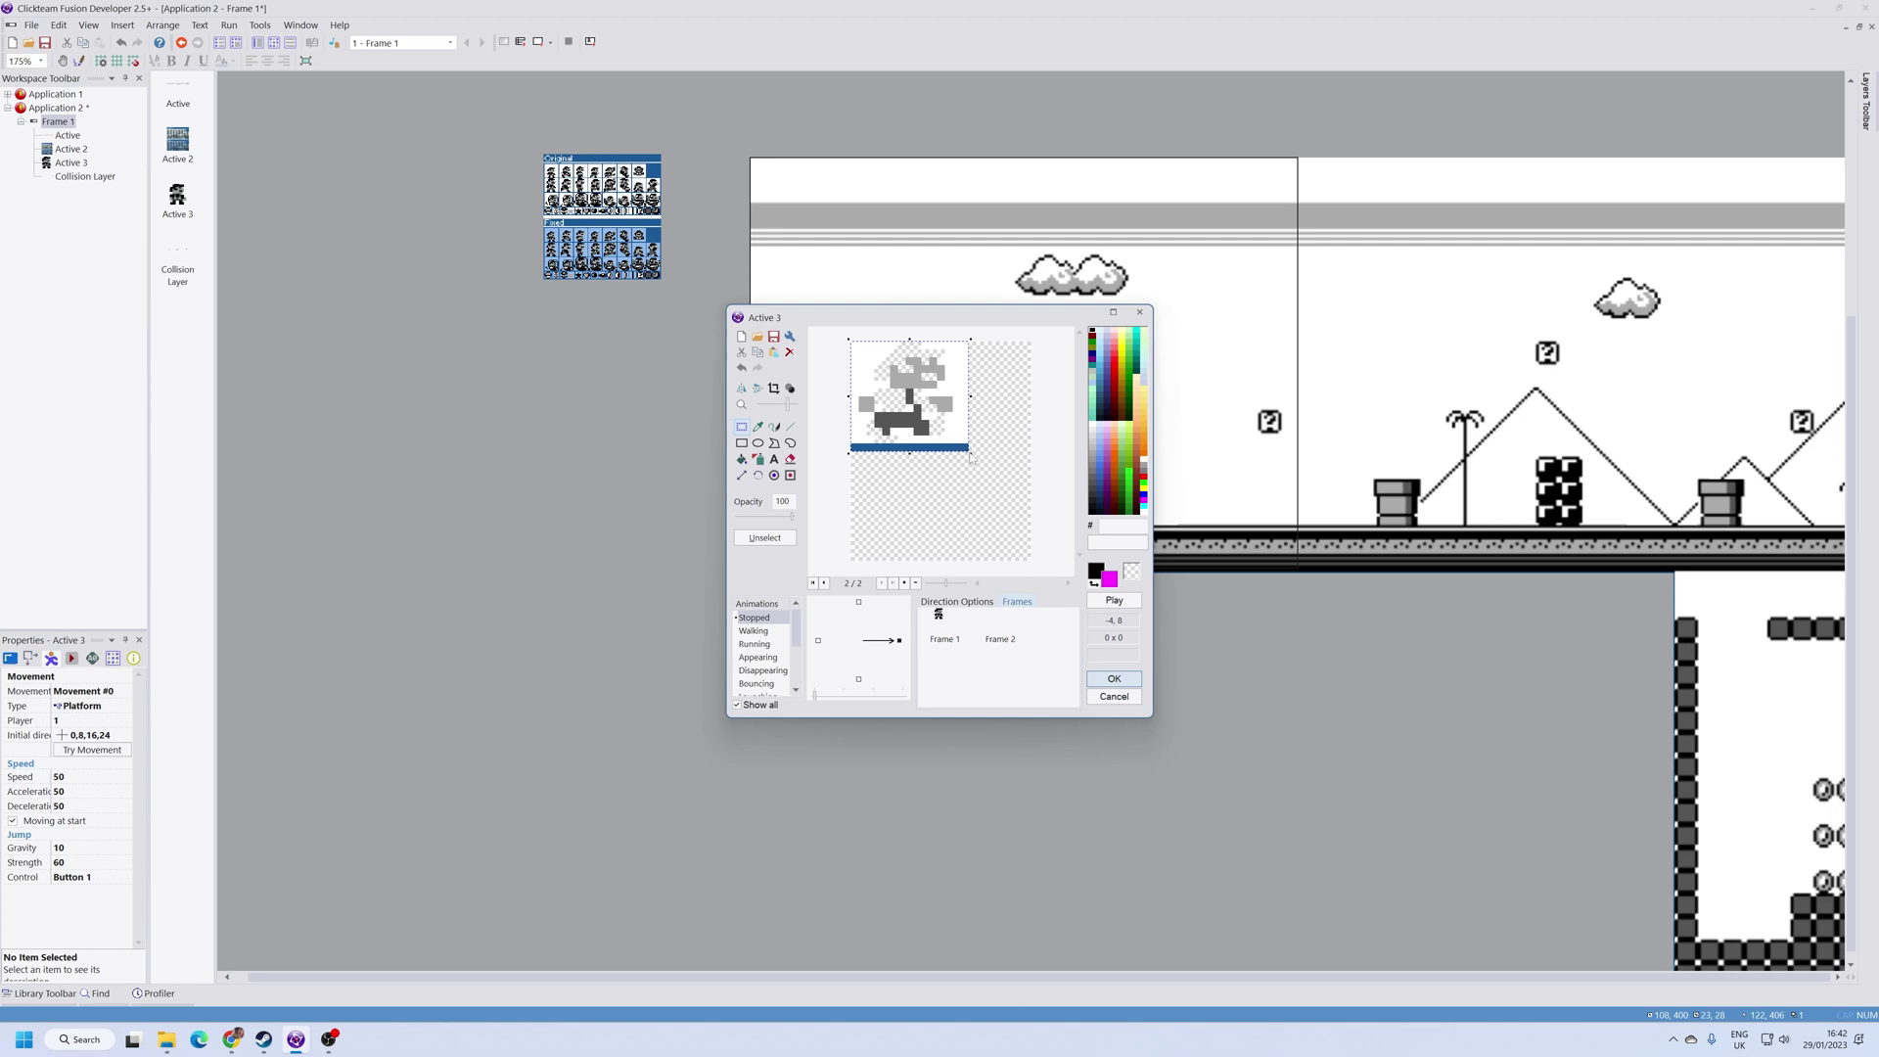
{"action": "left_click_drag", "start_coordinate": [973, 456], "coordinate": [1036, 541]}
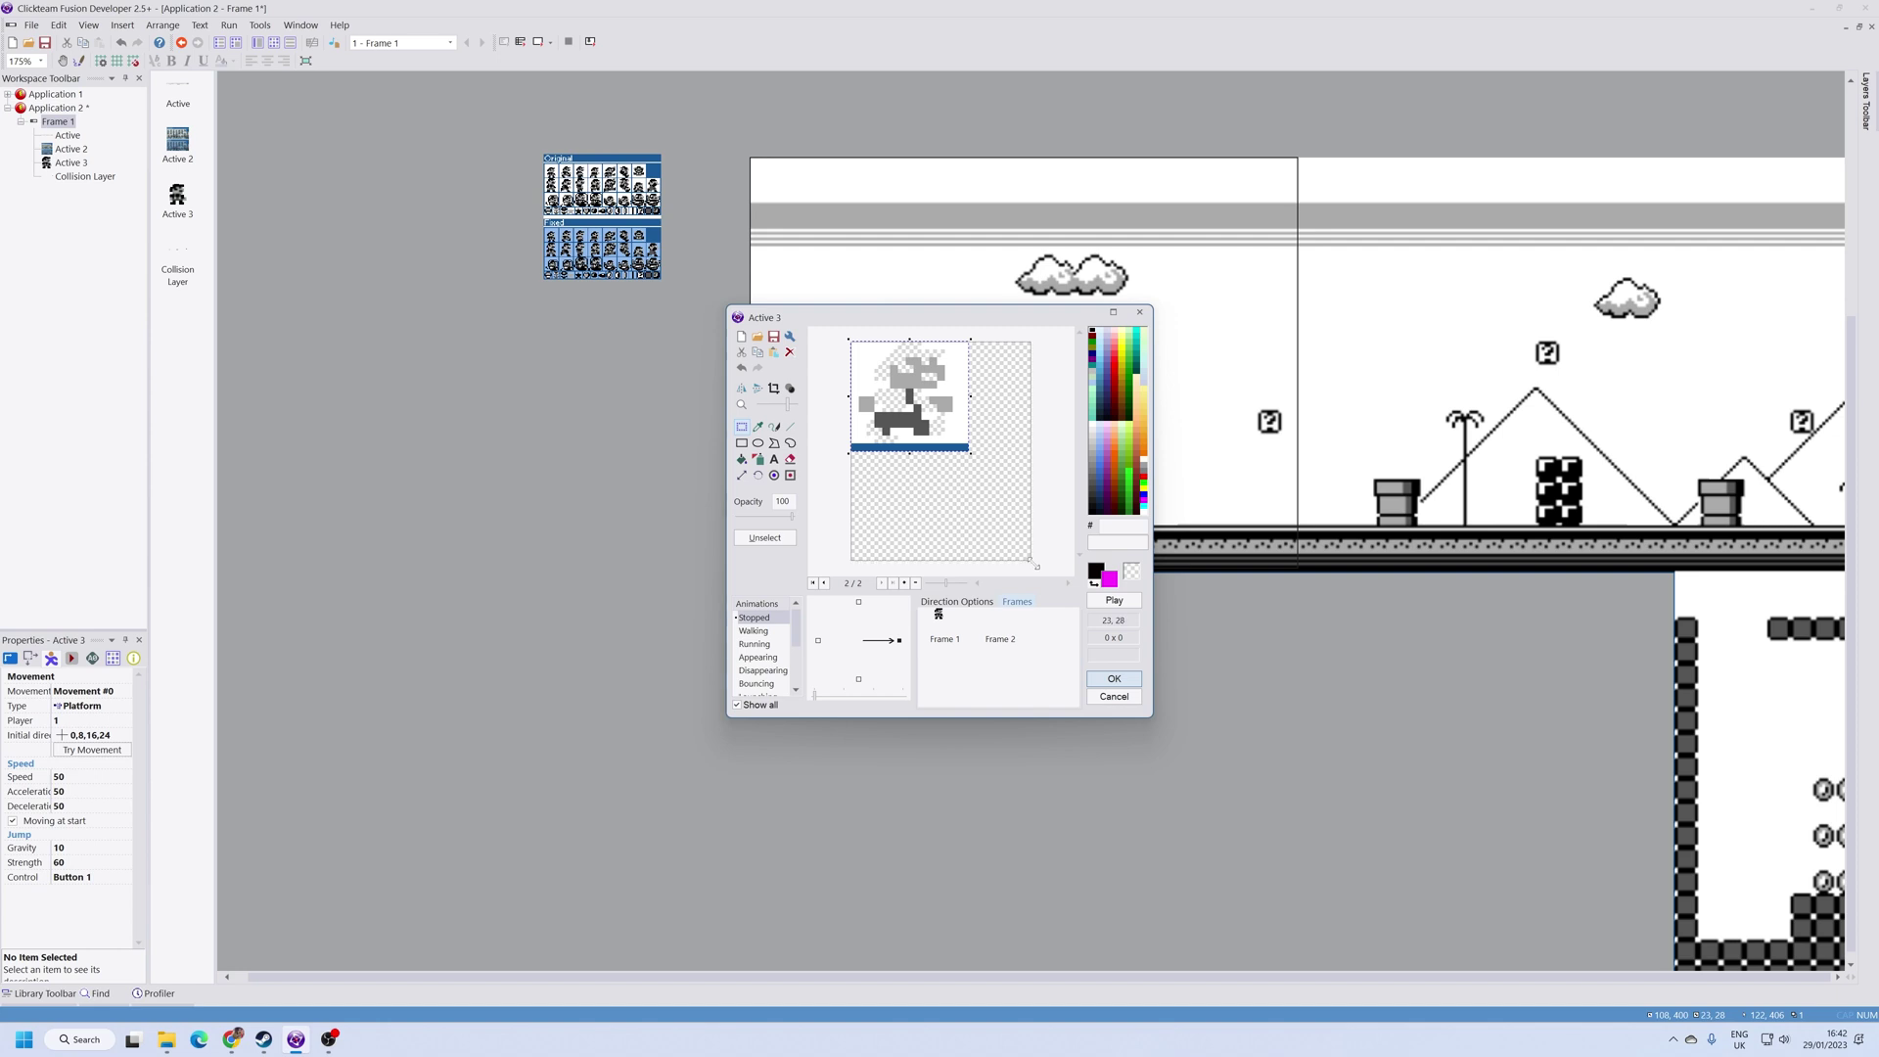
{"action": "left_click_drag", "start_coordinate": [1037, 542], "coordinate": [1034, 561]}
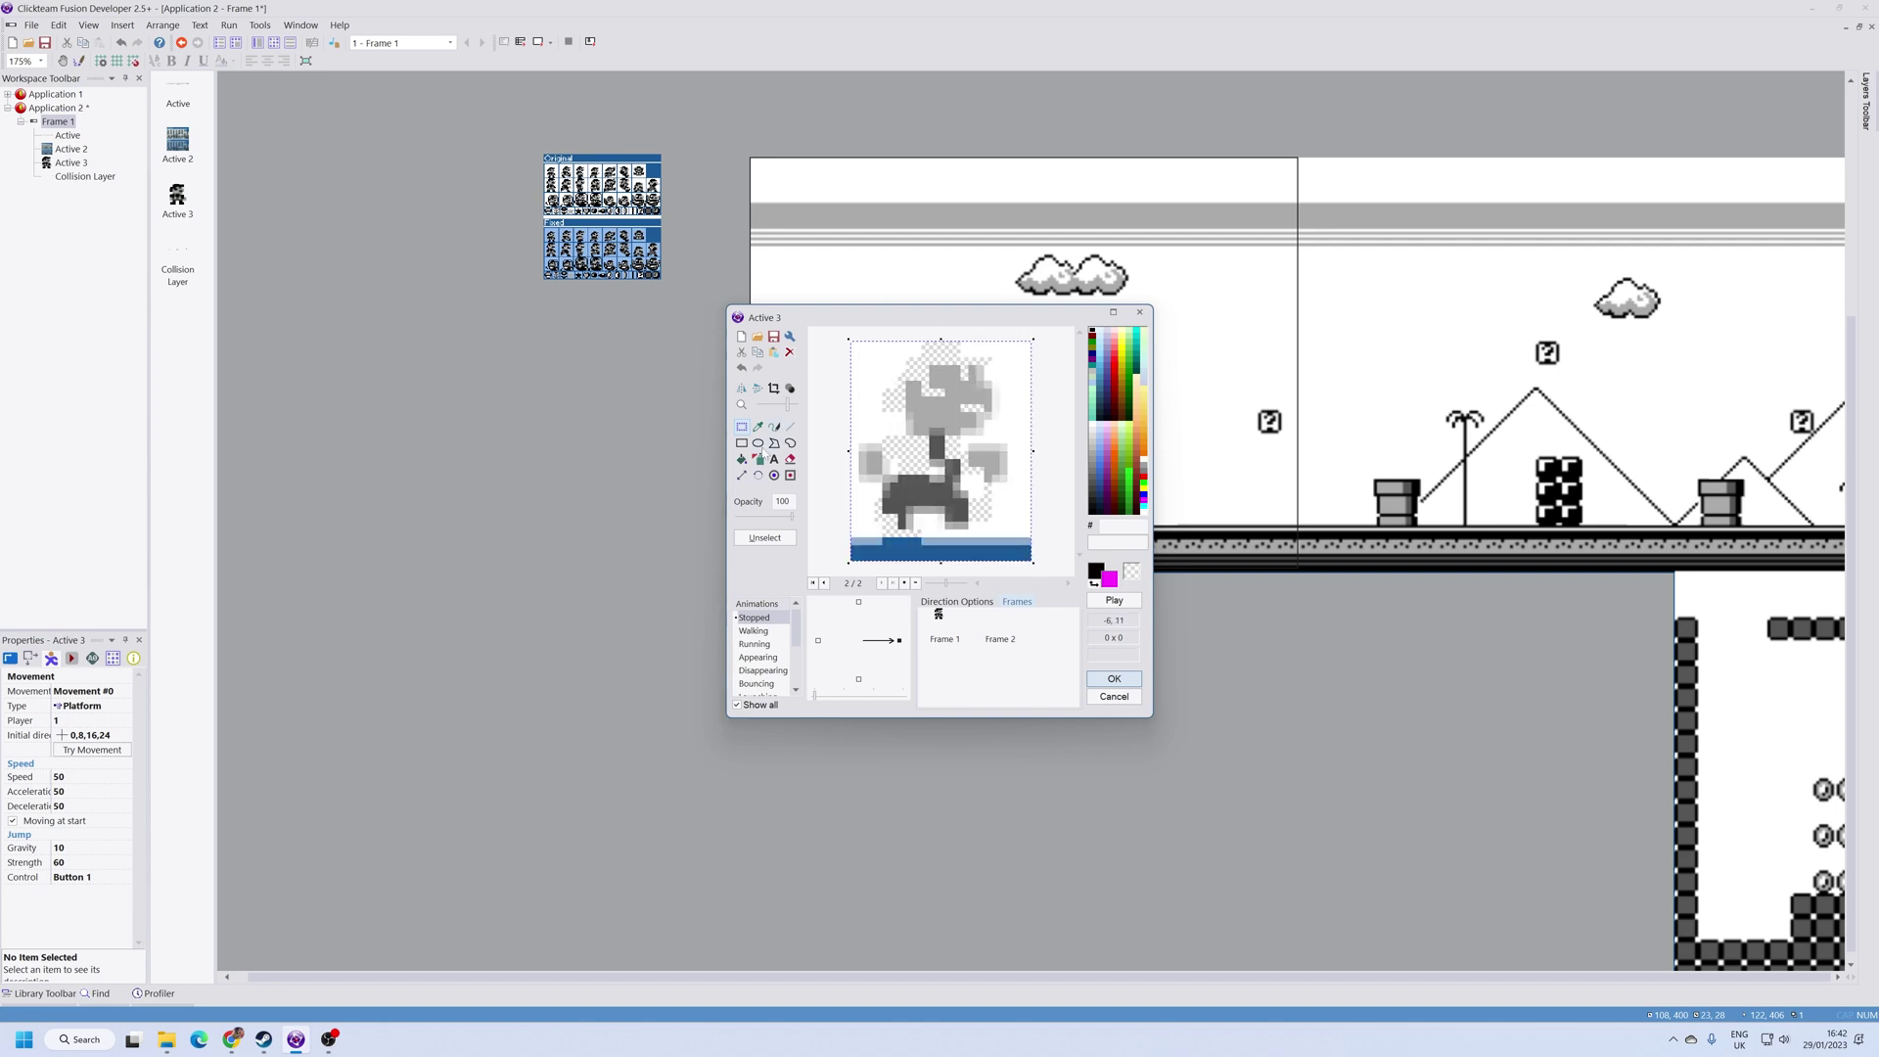
Step: Fill the grey hair, arm and lower-body patches of the pasted Mario black
{"action": "left_click", "coordinate": [742, 459]}
{"action": "left_click", "coordinate": [912, 449]}
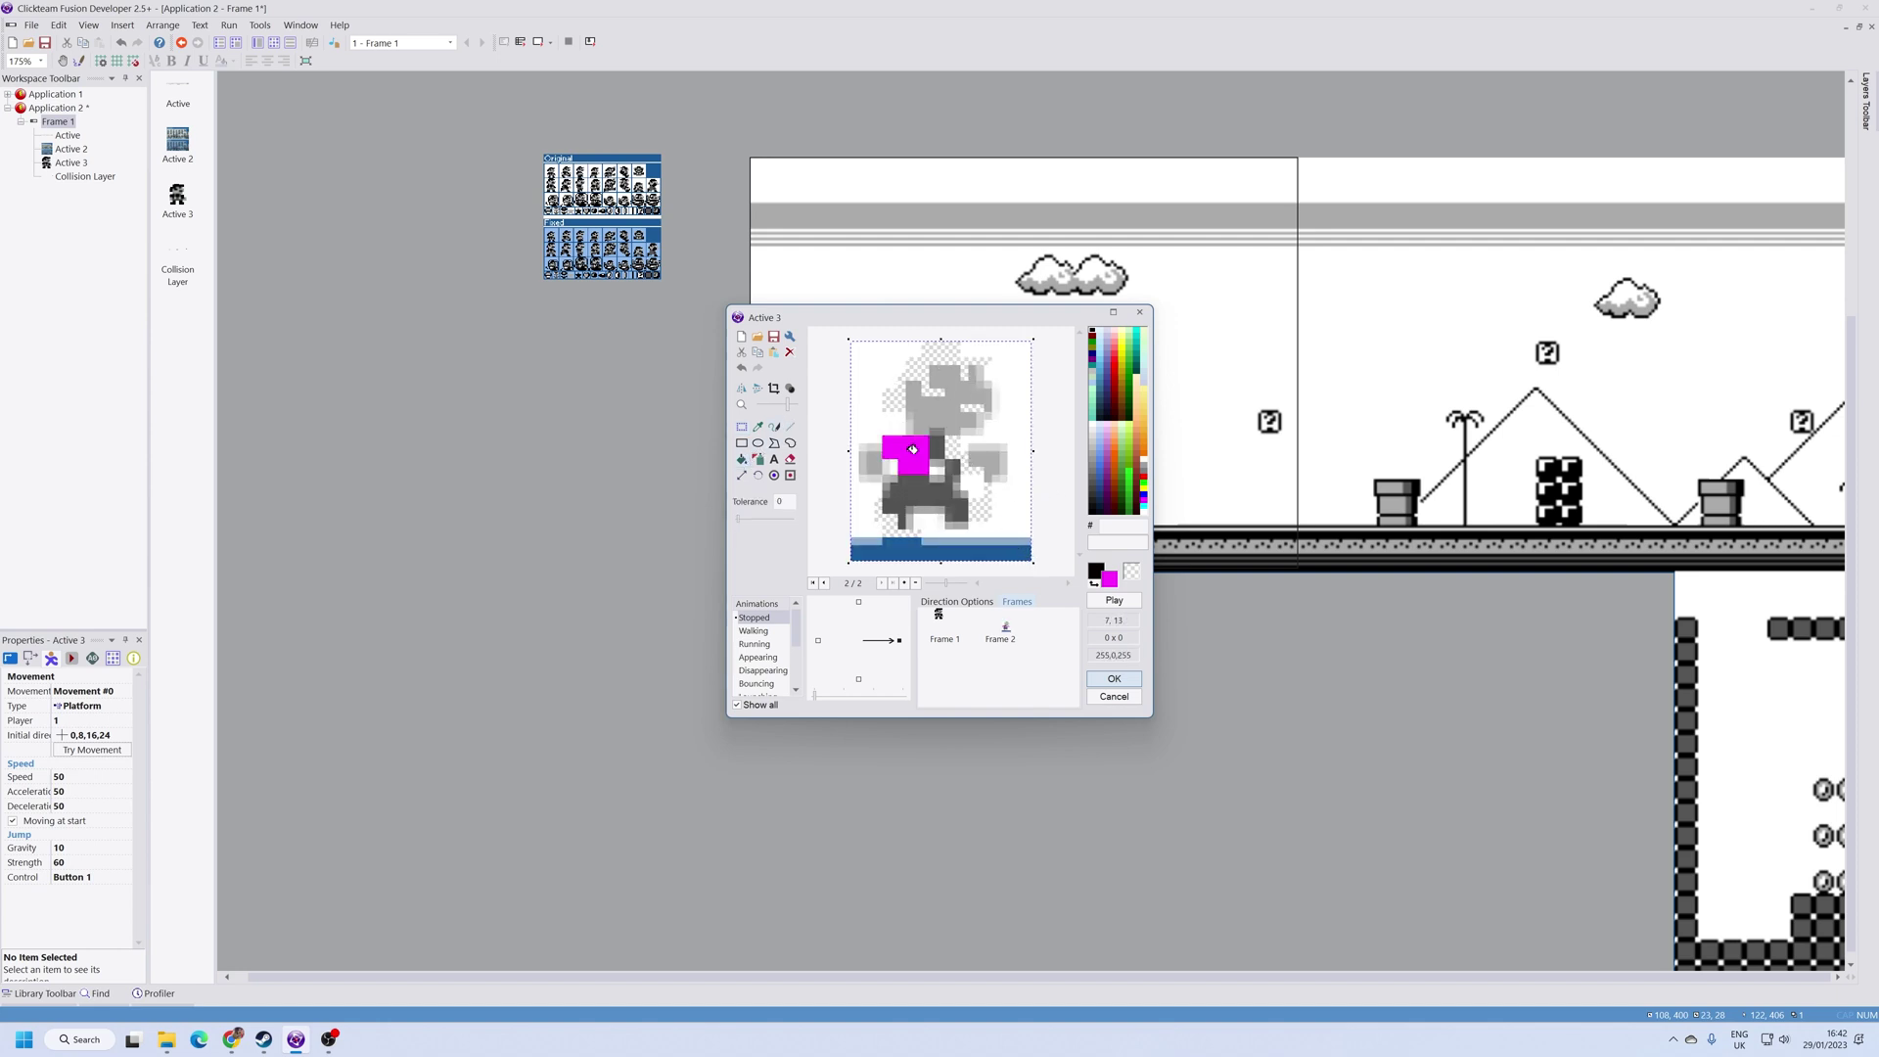
{"action": "key", "text": "ctrl+z"}
{"action": "left_click", "coordinate": [903, 399]}
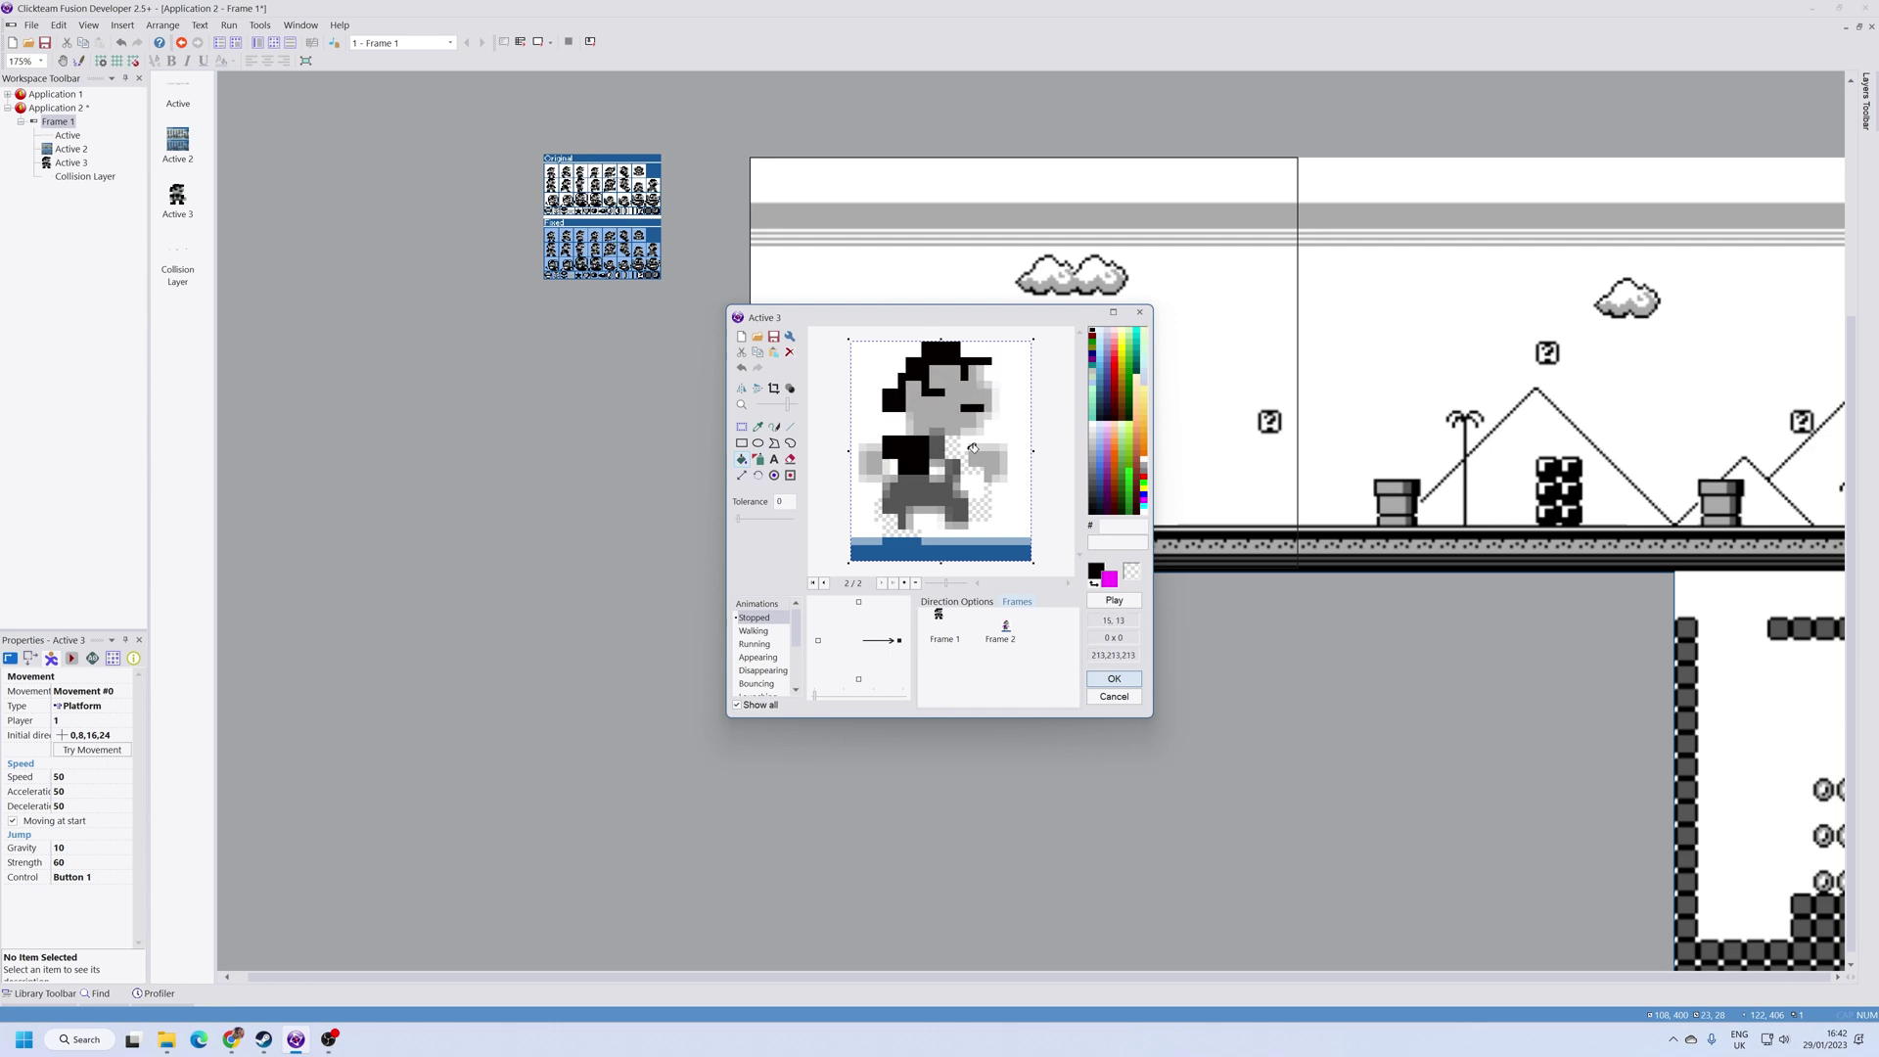
{"action": "left_click", "coordinate": [962, 463]}
{"action": "left_click", "coordinate": [989, 506]}
Step: Remove the blue strip under Mario and clear the white background to transparent
{"action": "left_click", "coordinate": [741, 442]}
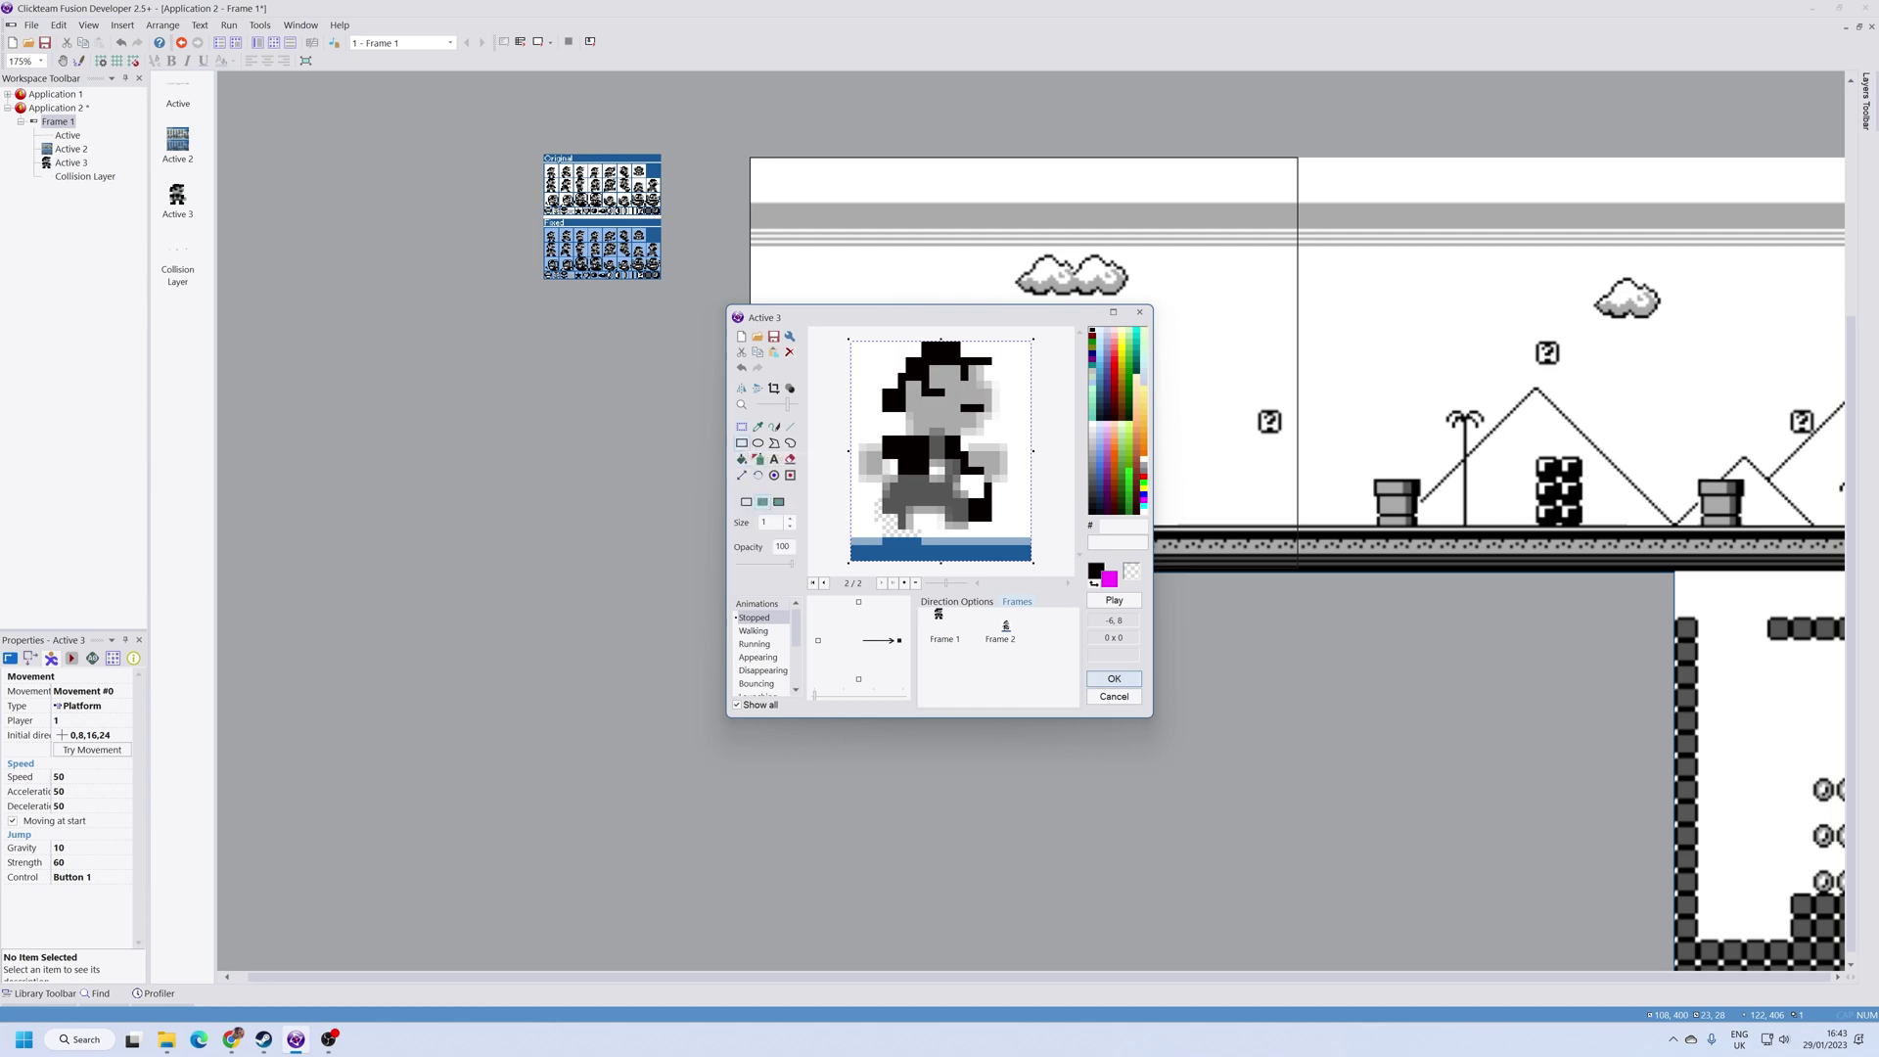
{"action": "left_click_drag", "start_coordinate": [846, 536], "coordinate": [1066, 578]}
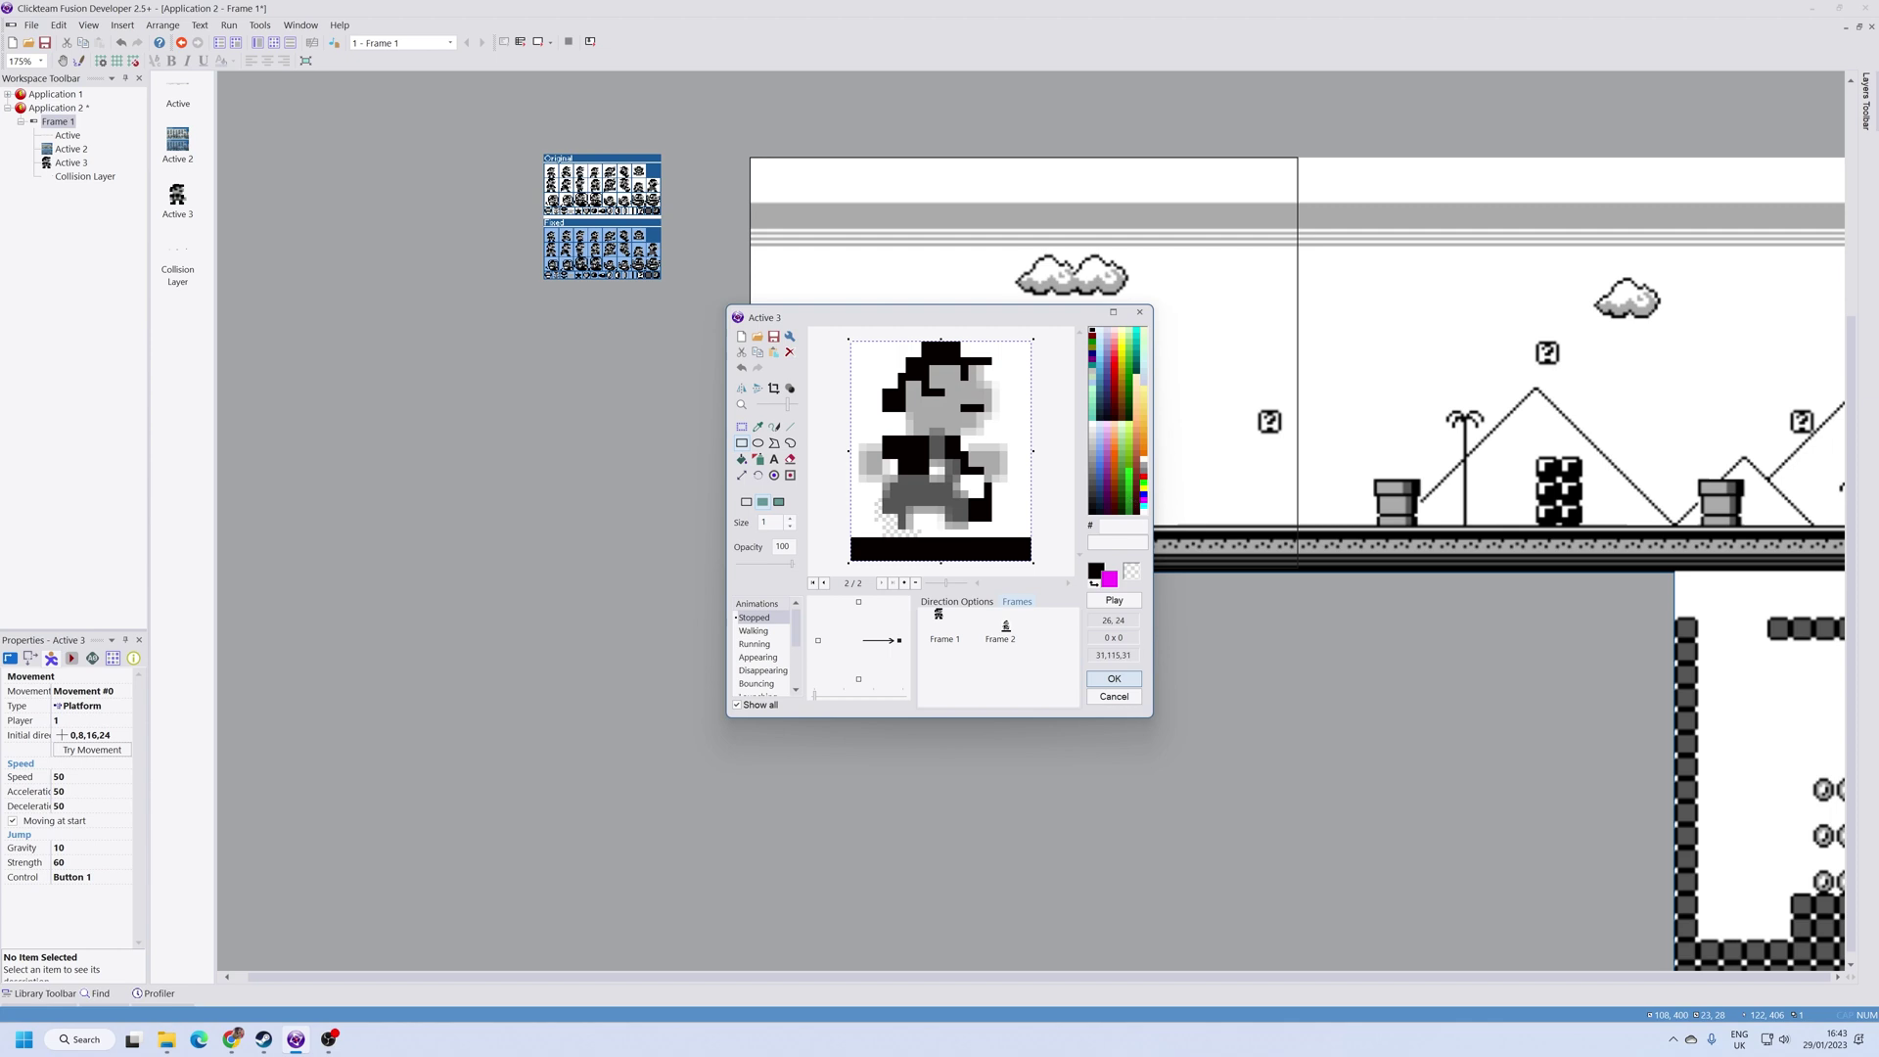
{"action": "left_click", "coordinate": [1140, 569]}
{"action": "right_click_drag", "start_coordinate": [826, 534], "coordinate": [1048, 566]}
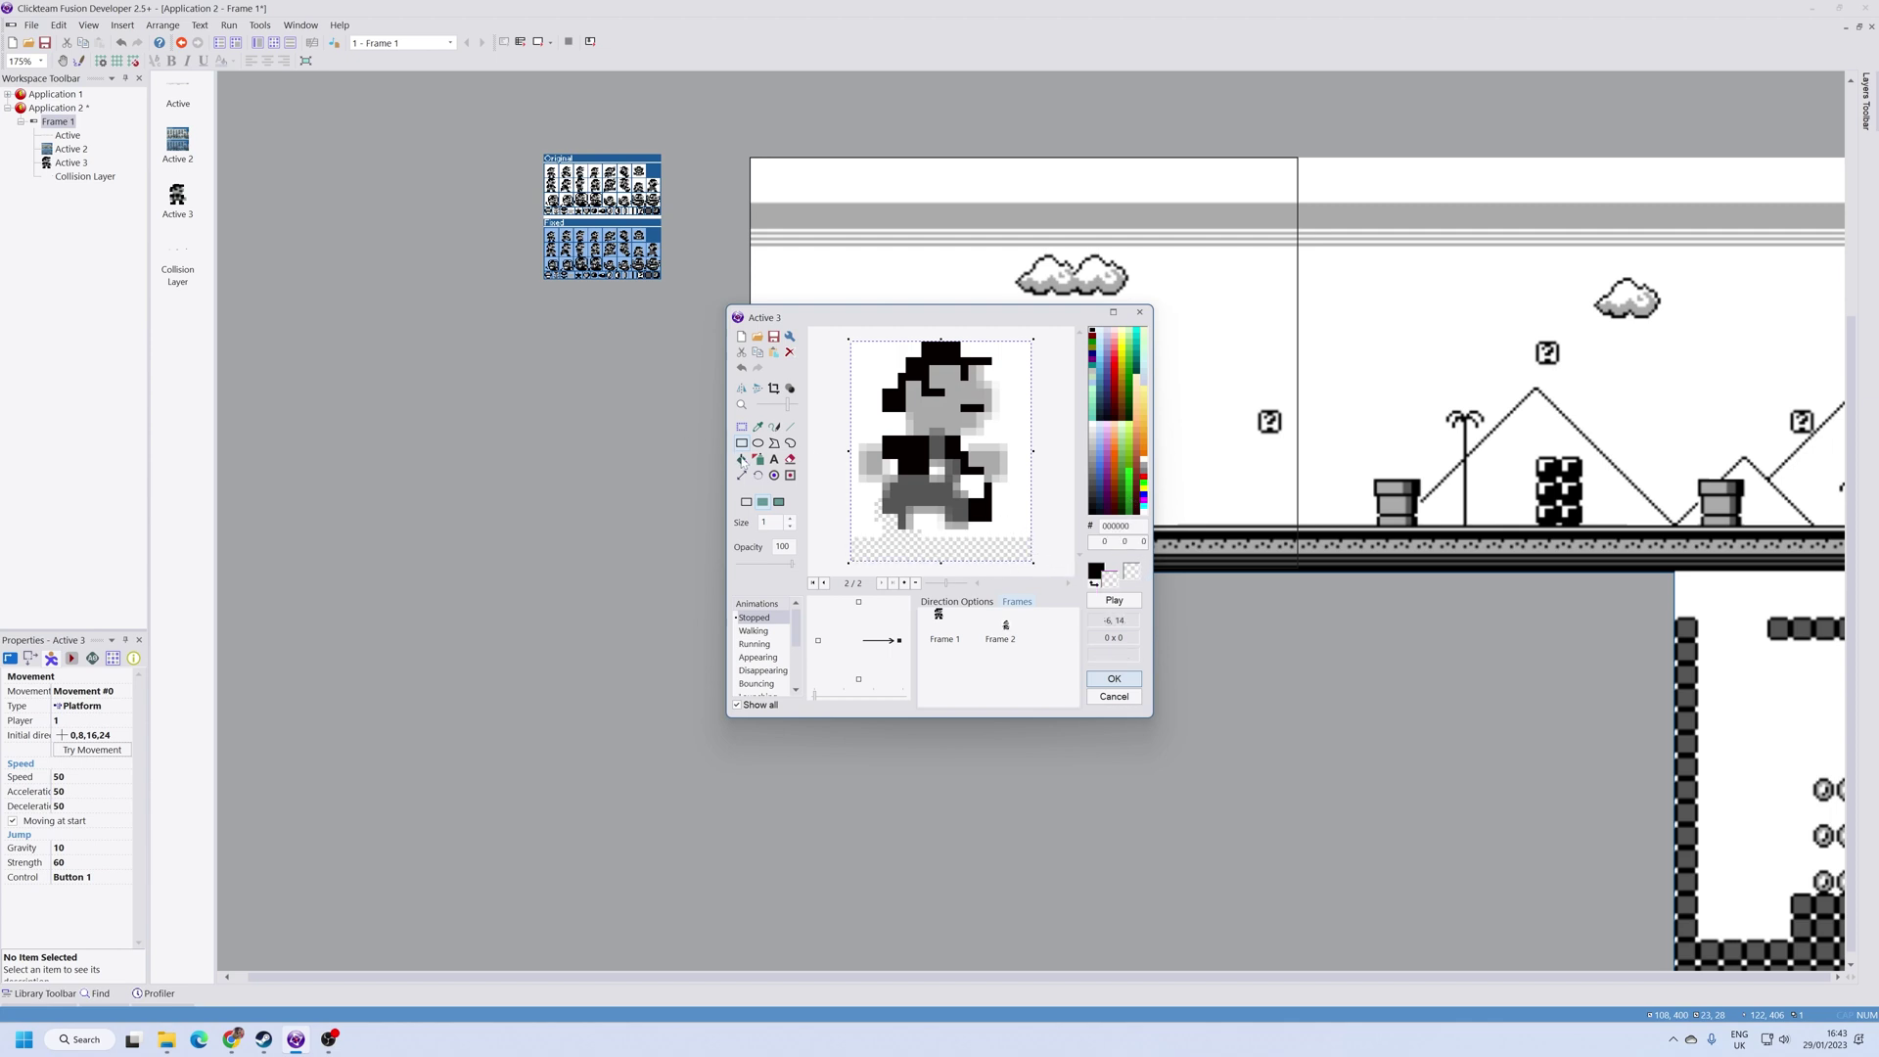
{"action": "left_click", "coordinate": [743, 460]}
{"action": "right_click", "coordinate": [1015, 486]}
{"action": "right_click", "coordinate": [924, 409]}
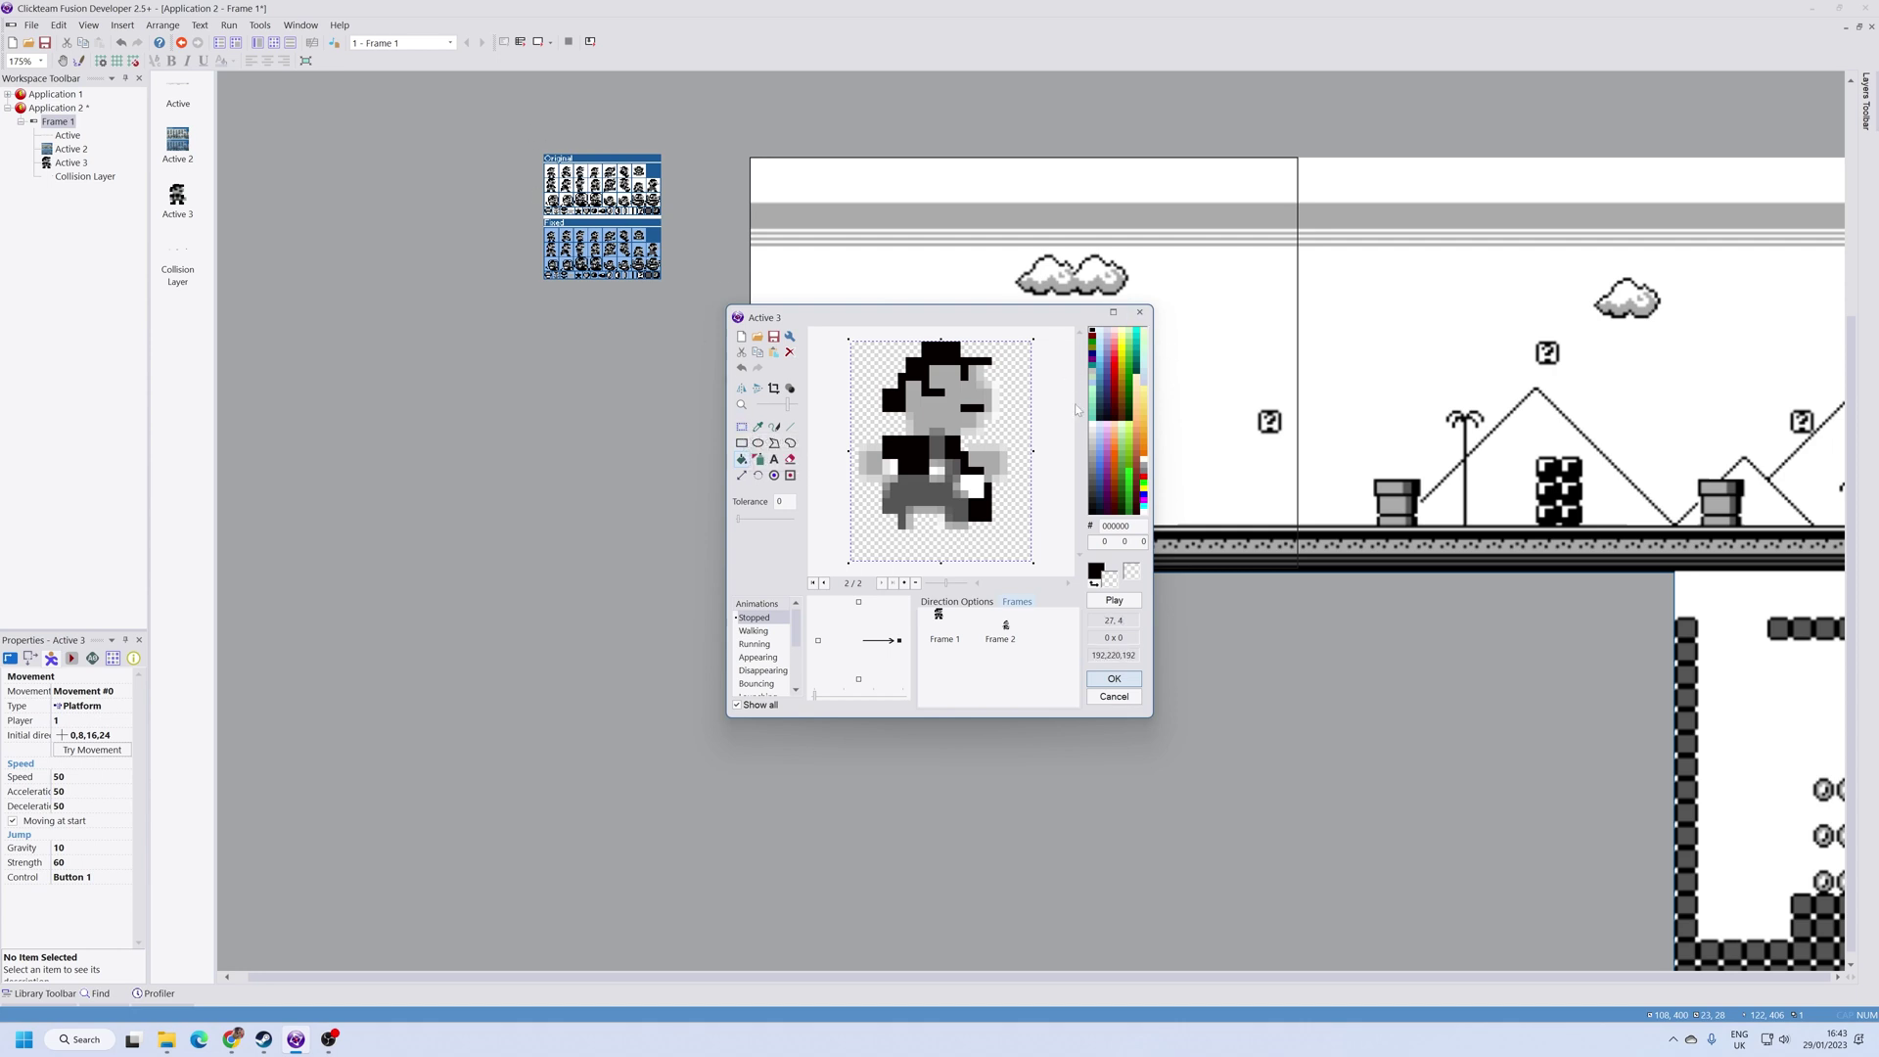
Step: Reopen Active 3, select Mario in Frame 2 and stretch him to a larger size
{"action": "left_click", "coordinate": [1114, 679]}
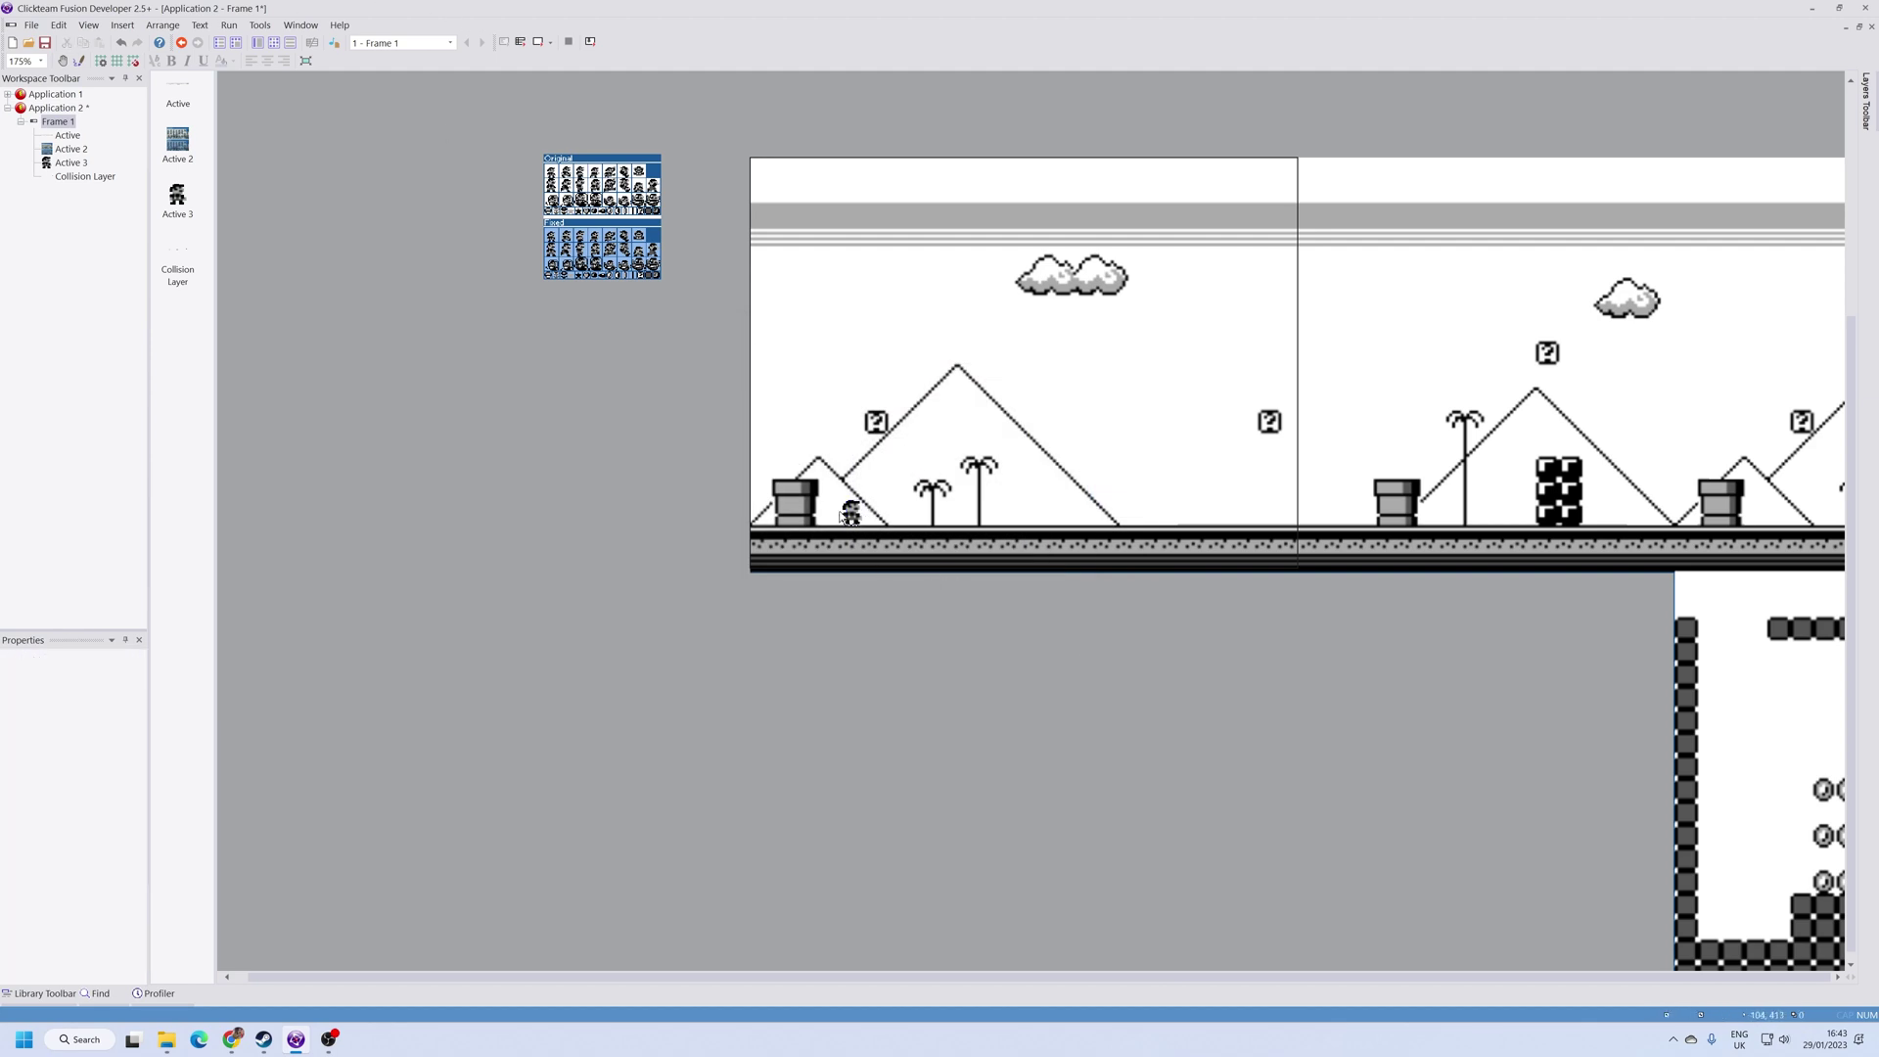
{"action": "double_click", "coordinate": [846, 511]}
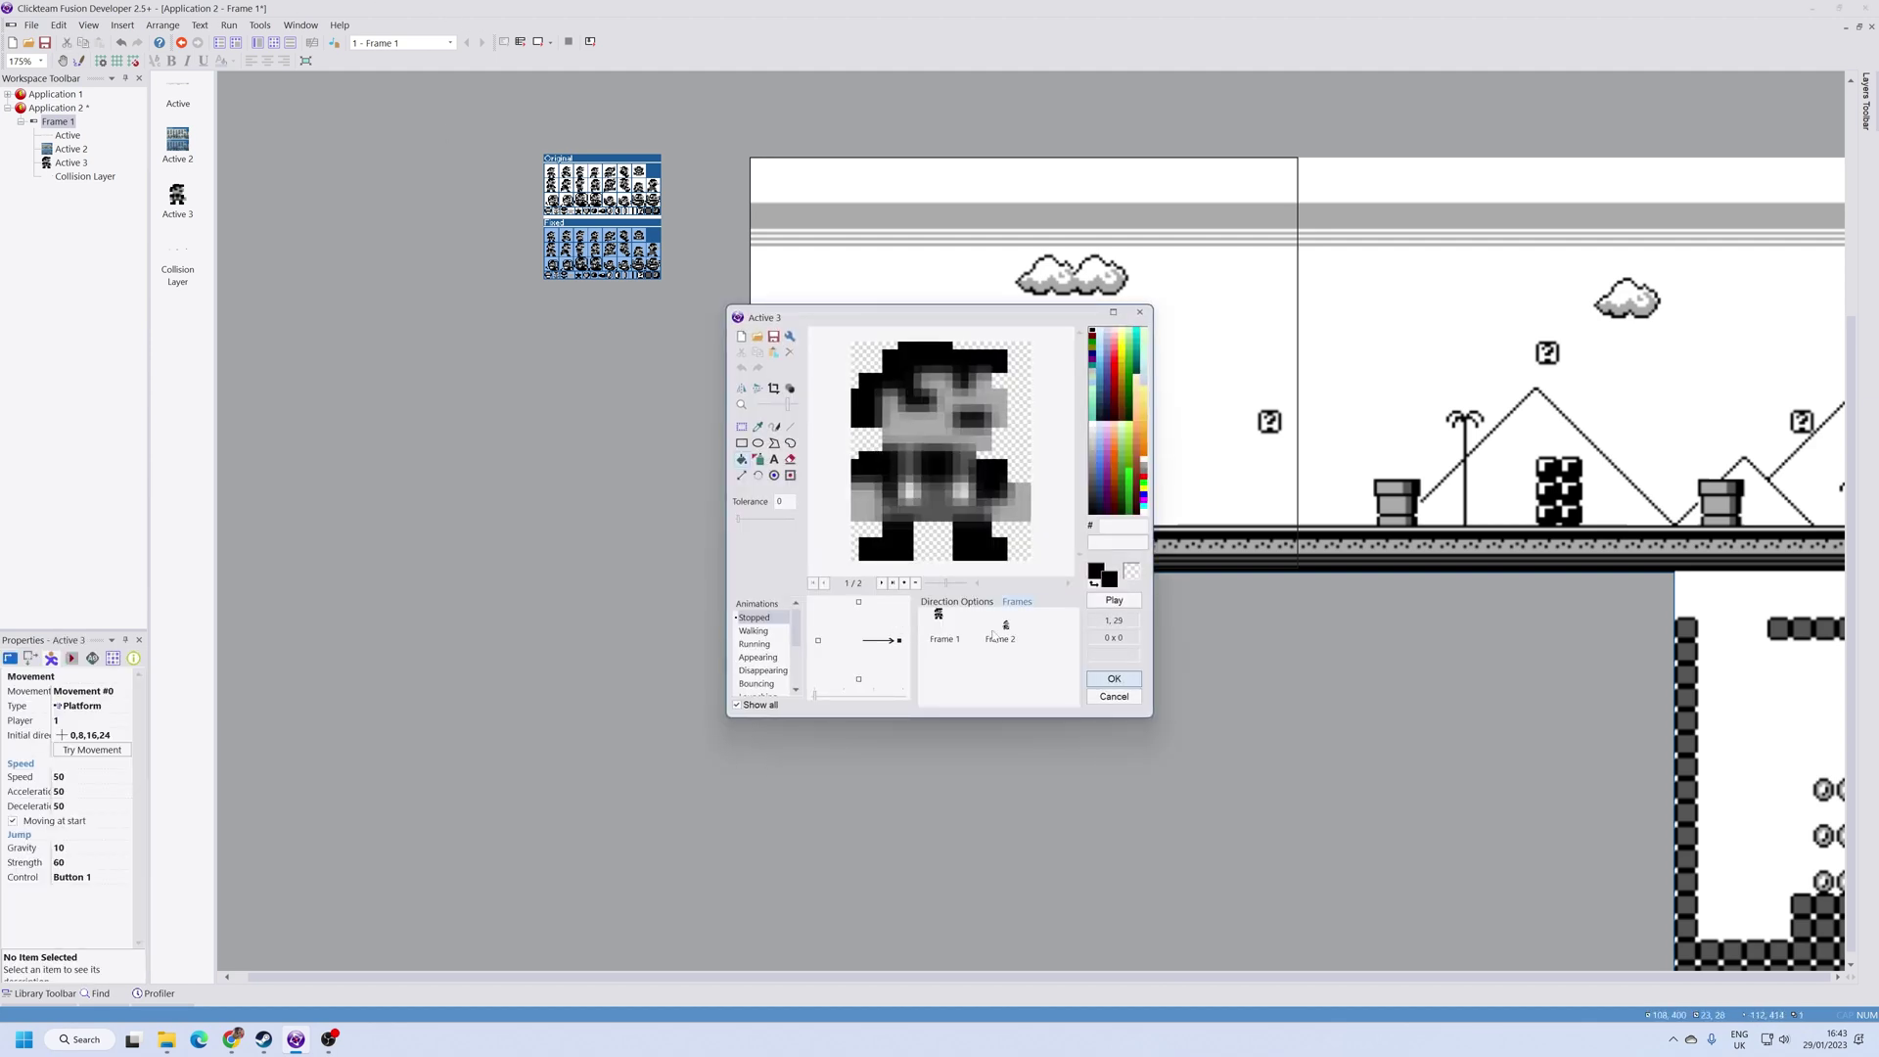
{"action": "left_click", "coordinate": [993, 631]}
{"action": "left_click", "coordinate": [1004, 628]}
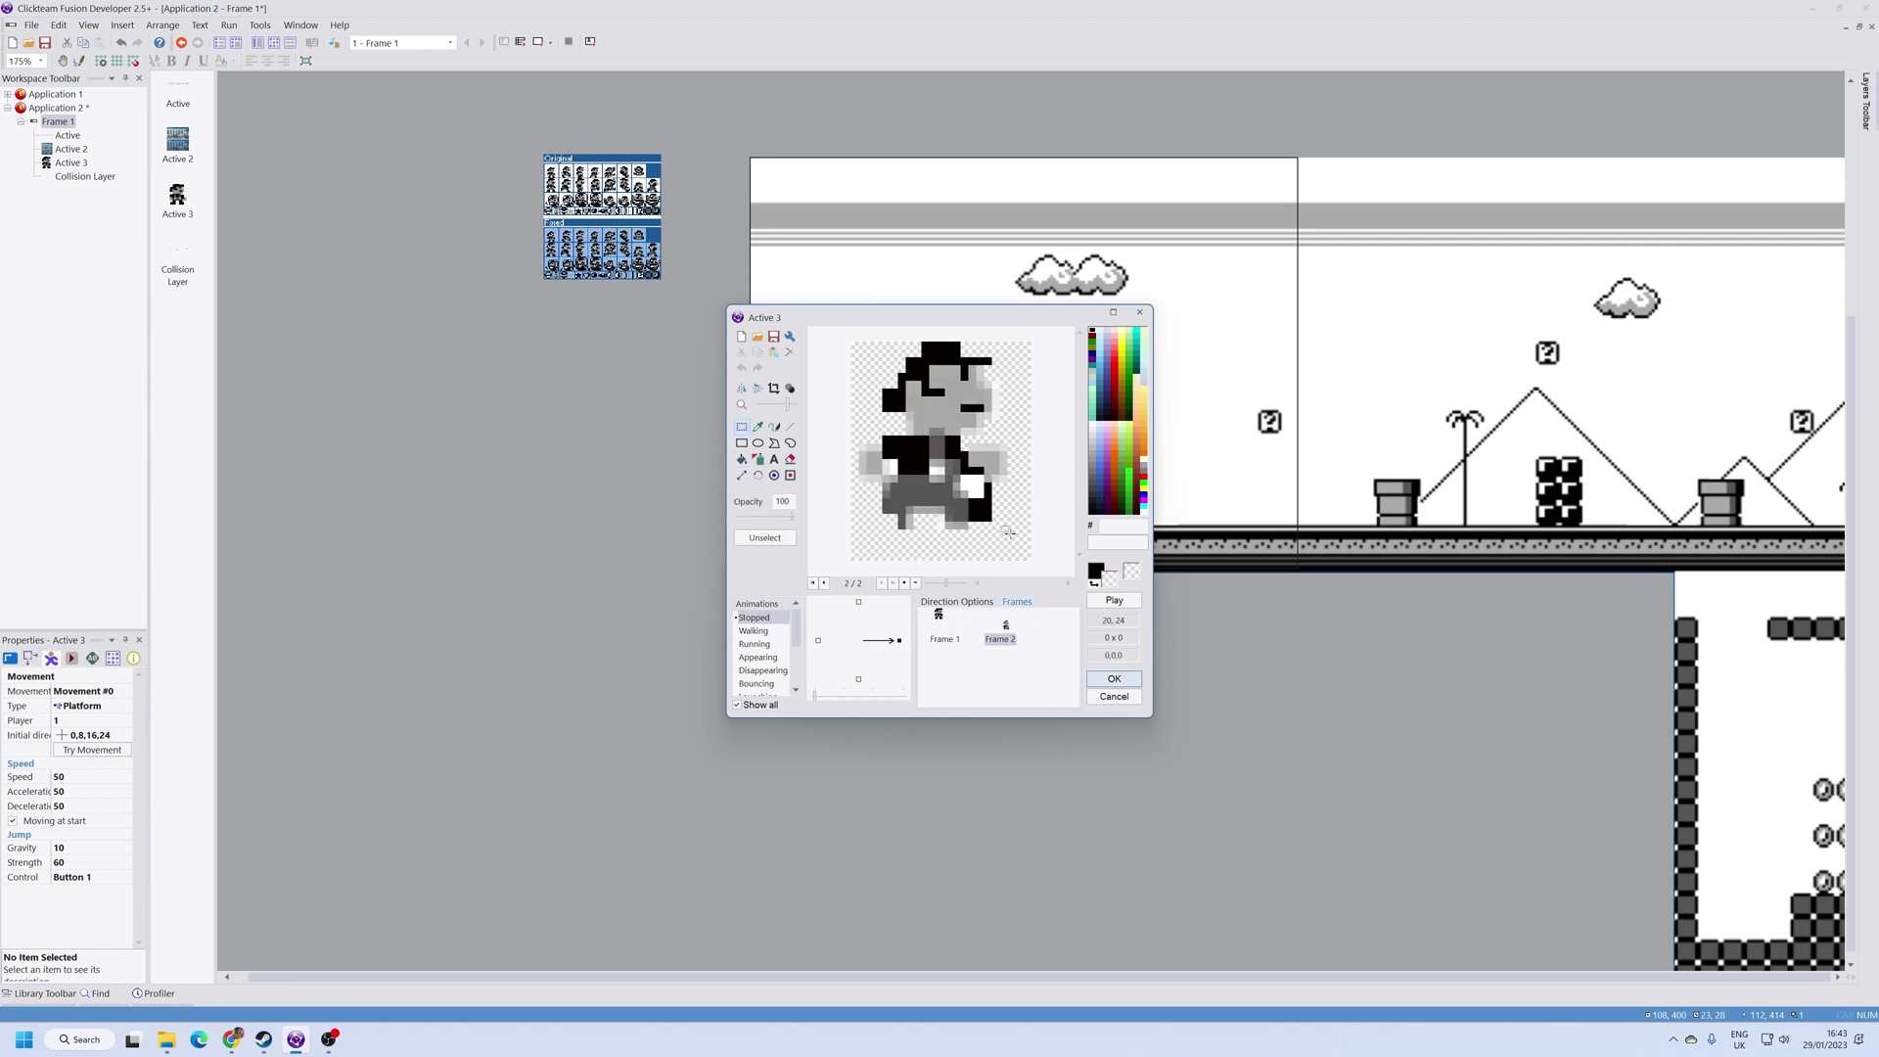
{"action": "left_click_drag", "start_coordinate": [1010, 533], "coordinate": [850, 341]}
{"action": "left_click_drag", "start_coordinate": [1011, 533], "coordinate": [1043, 578]}
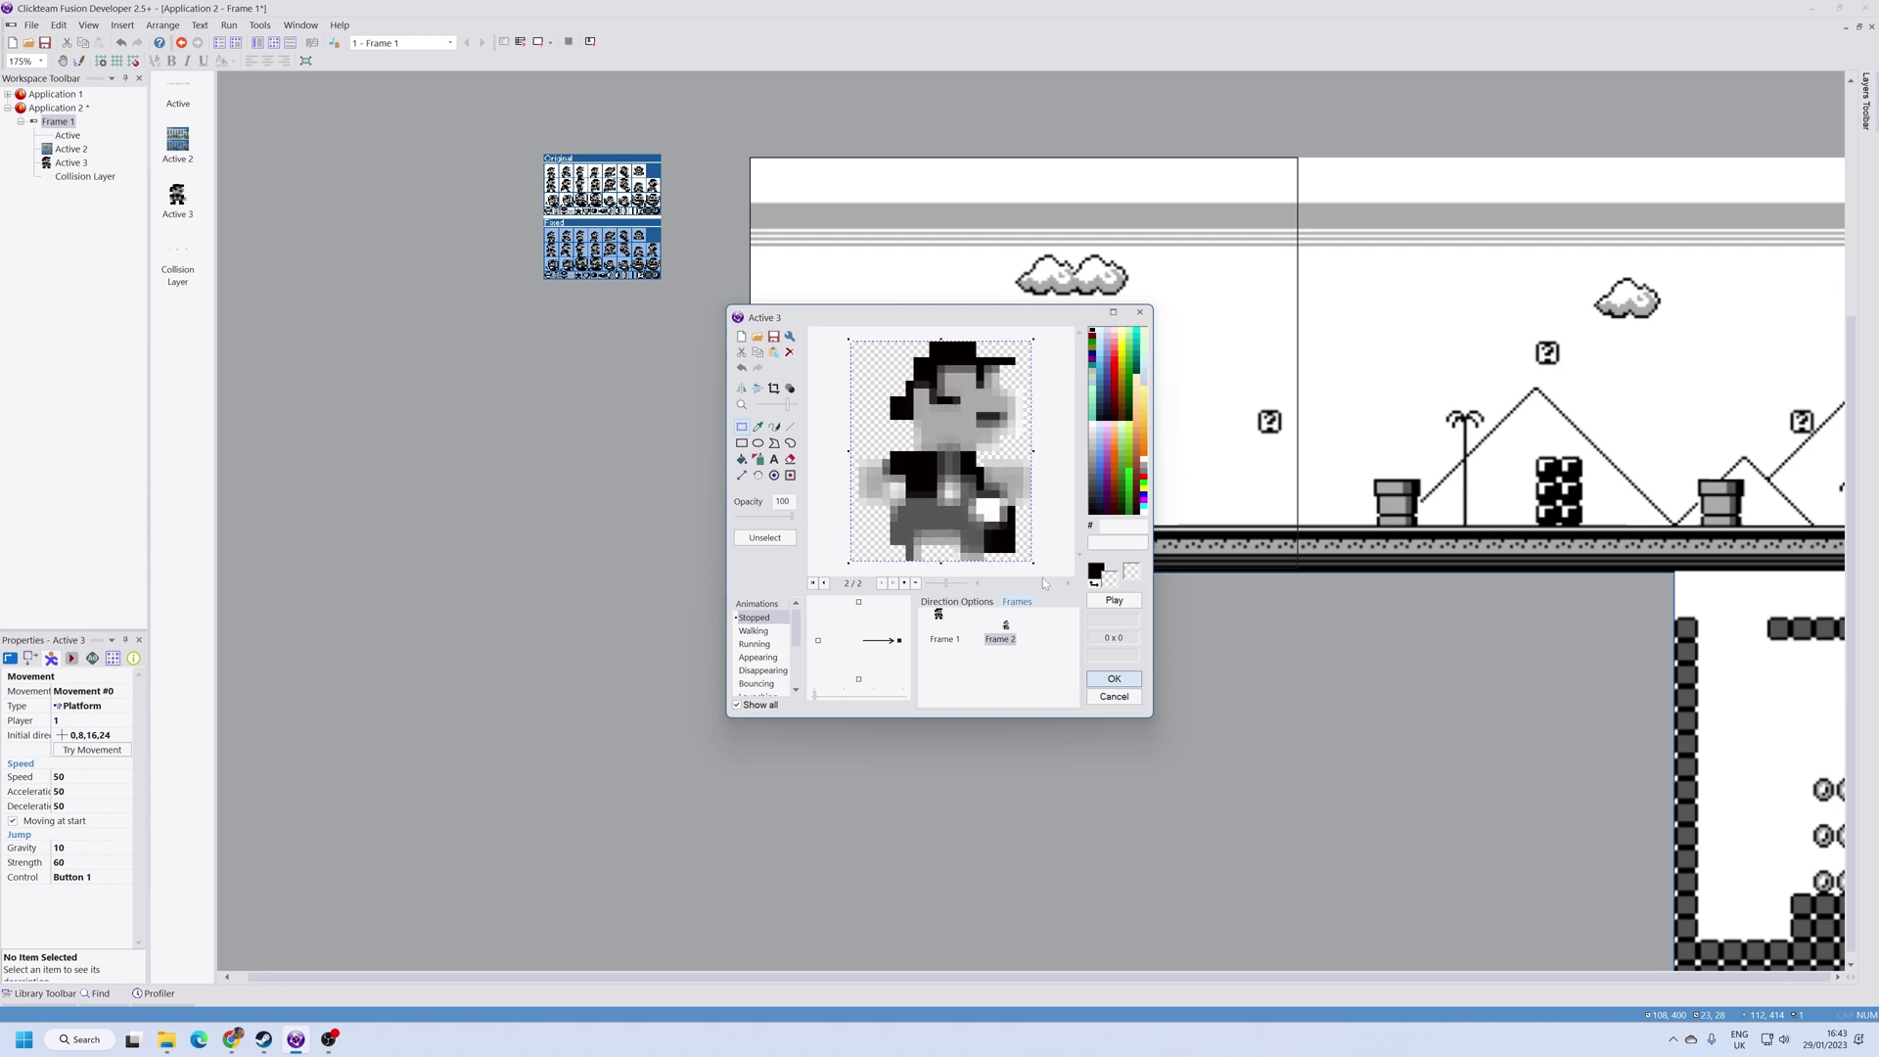
Step: Tick Loop in the Stopped animation's Direction Options and close the editor with OK
{"action": "left_click", "coordinate": [973, 608]}
{"action": "left_click", "coordinate": [1052, 642]}
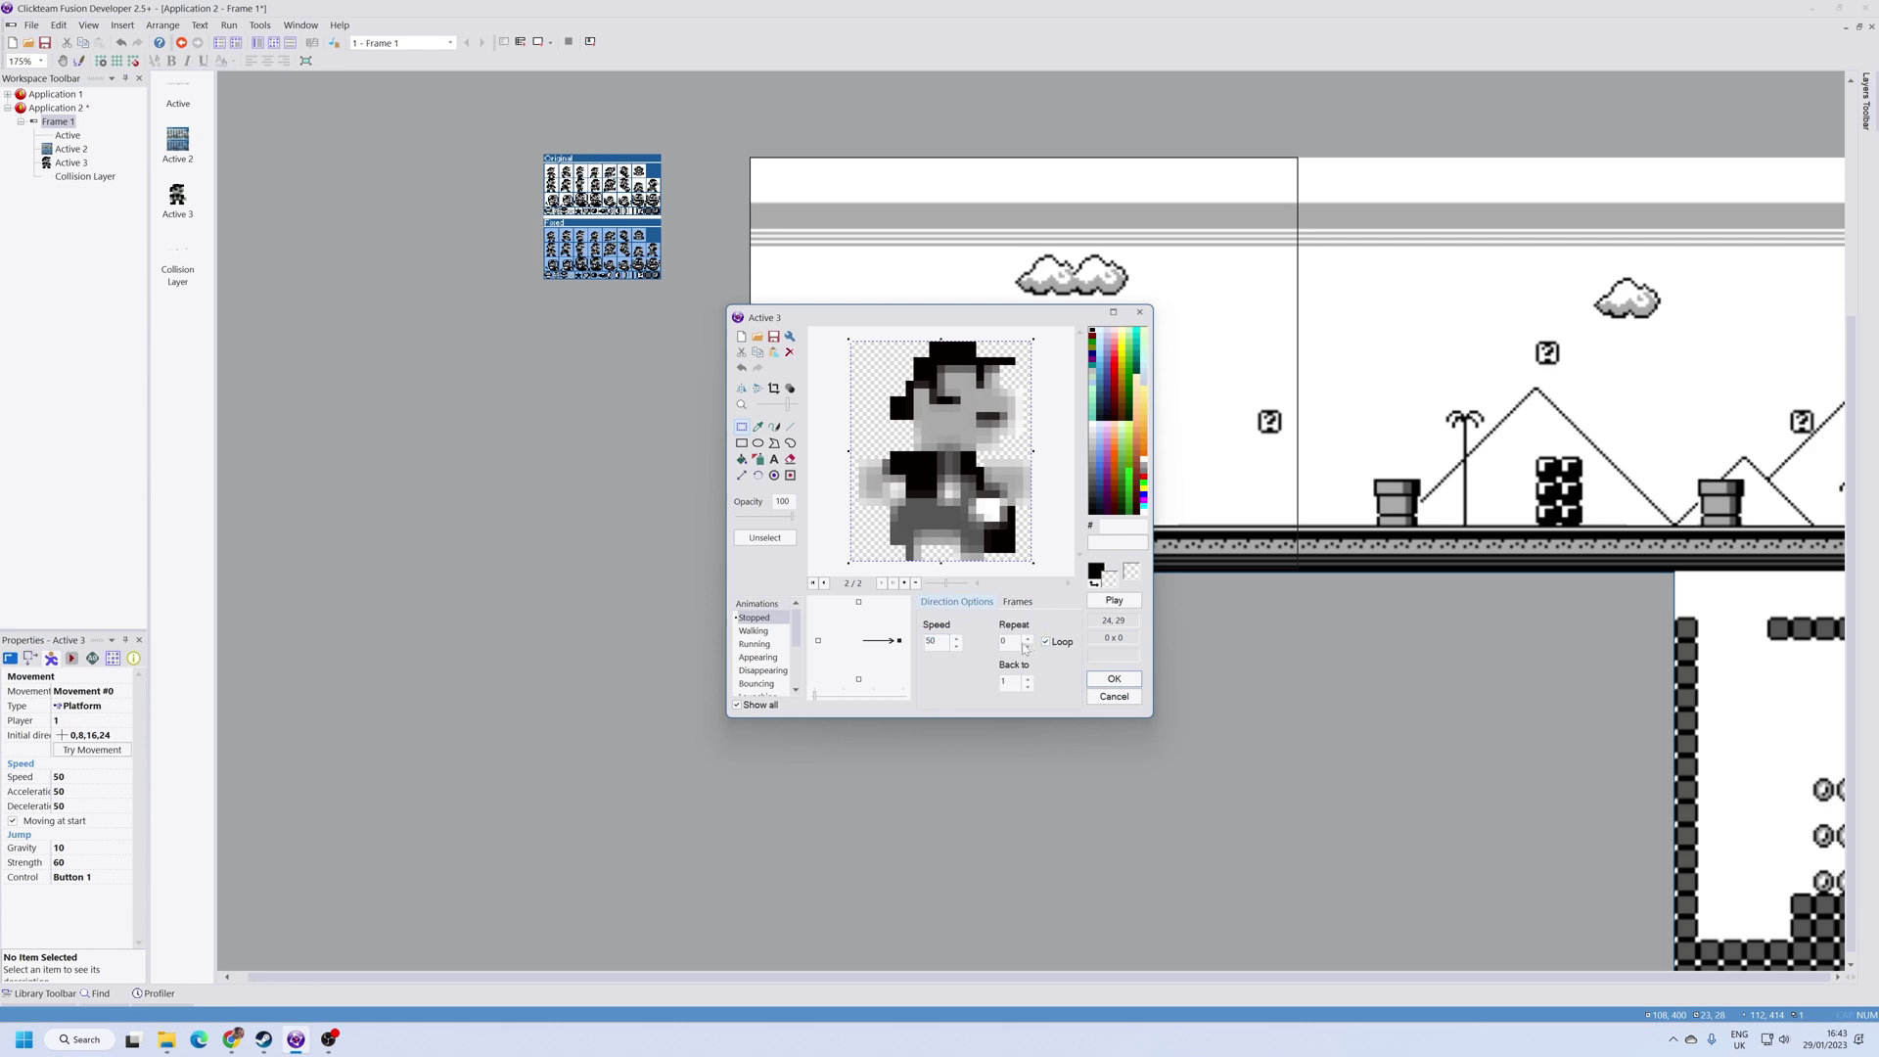
{"action": "left_click", "coordinate": [1114, 678]}
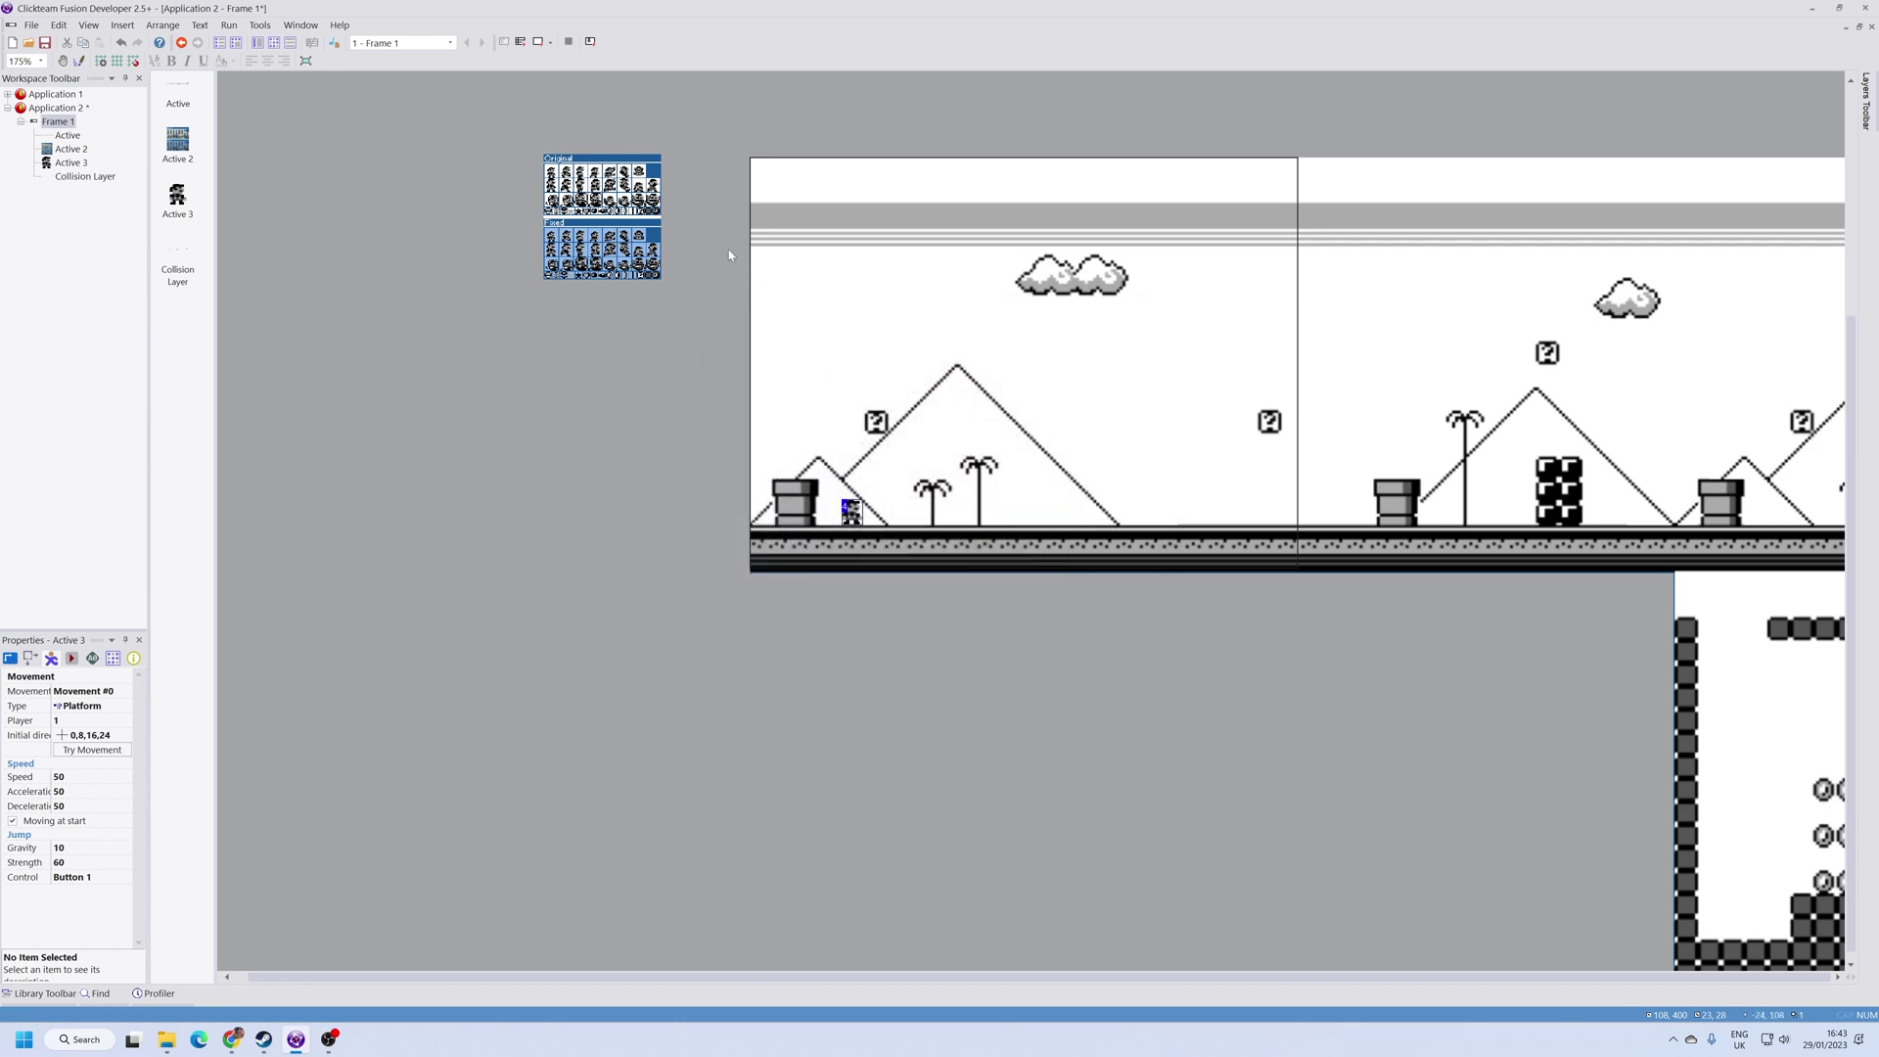
Step: Run the frame, walk Mario right and left to test, then close the preview
{"action": "left_click", "coordinate": [223, 26]}
{"action": "left_click", "coordinate": [246, 62]}
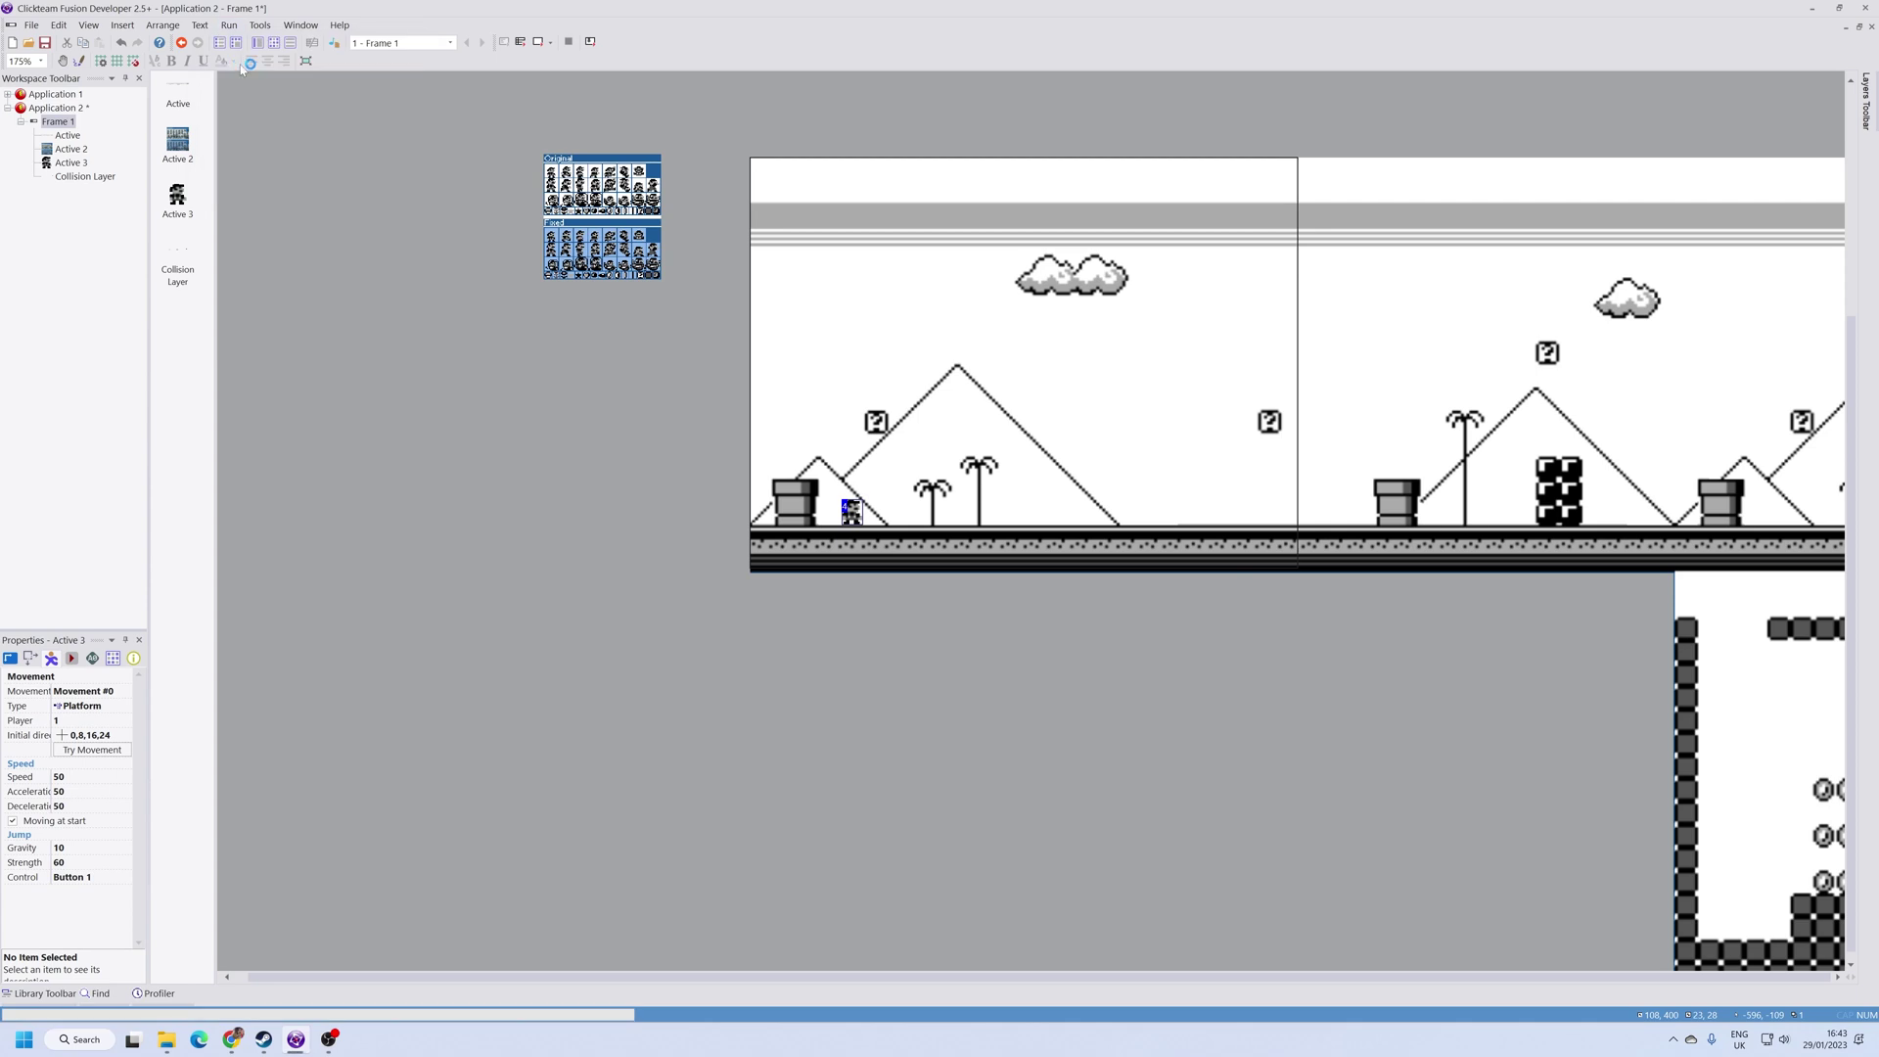
{"action": "key", "text": "Right"}
{"action": "key", "text": "Left"}
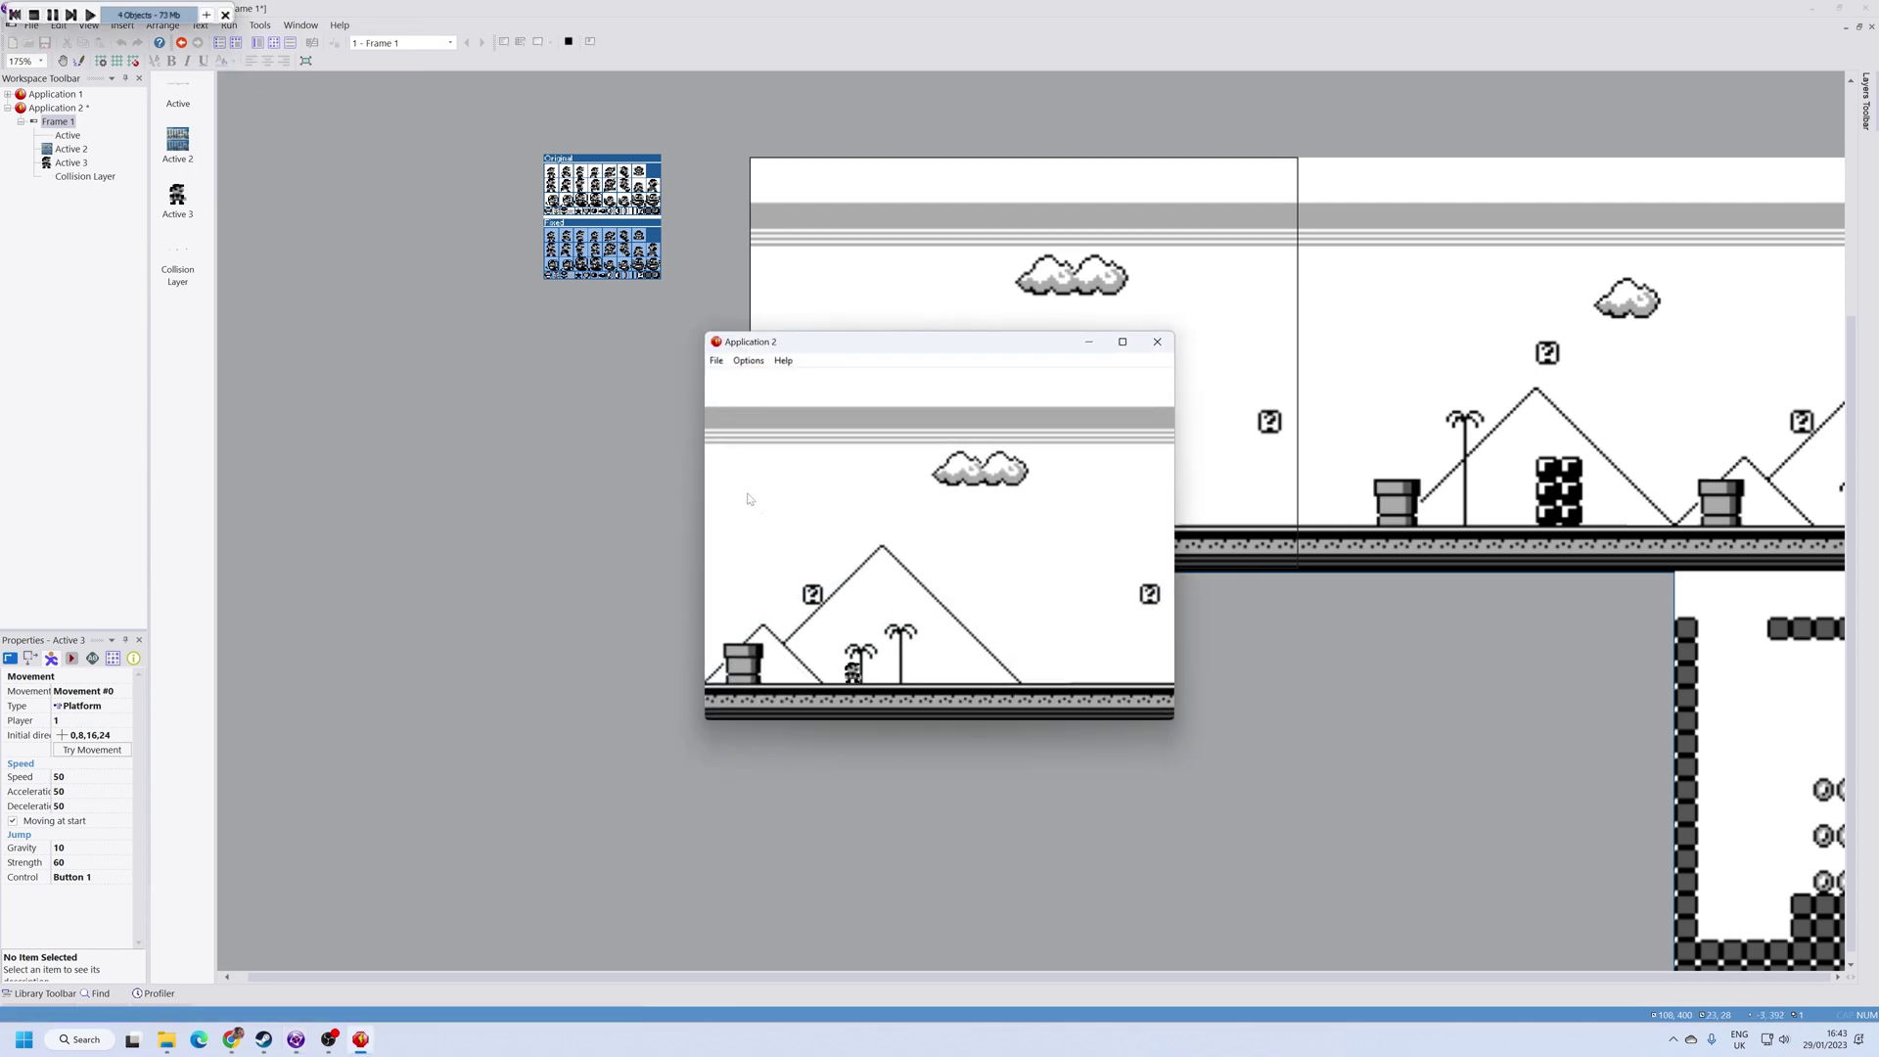
{"action": "left_click", "coordinate": [1160, 344]}
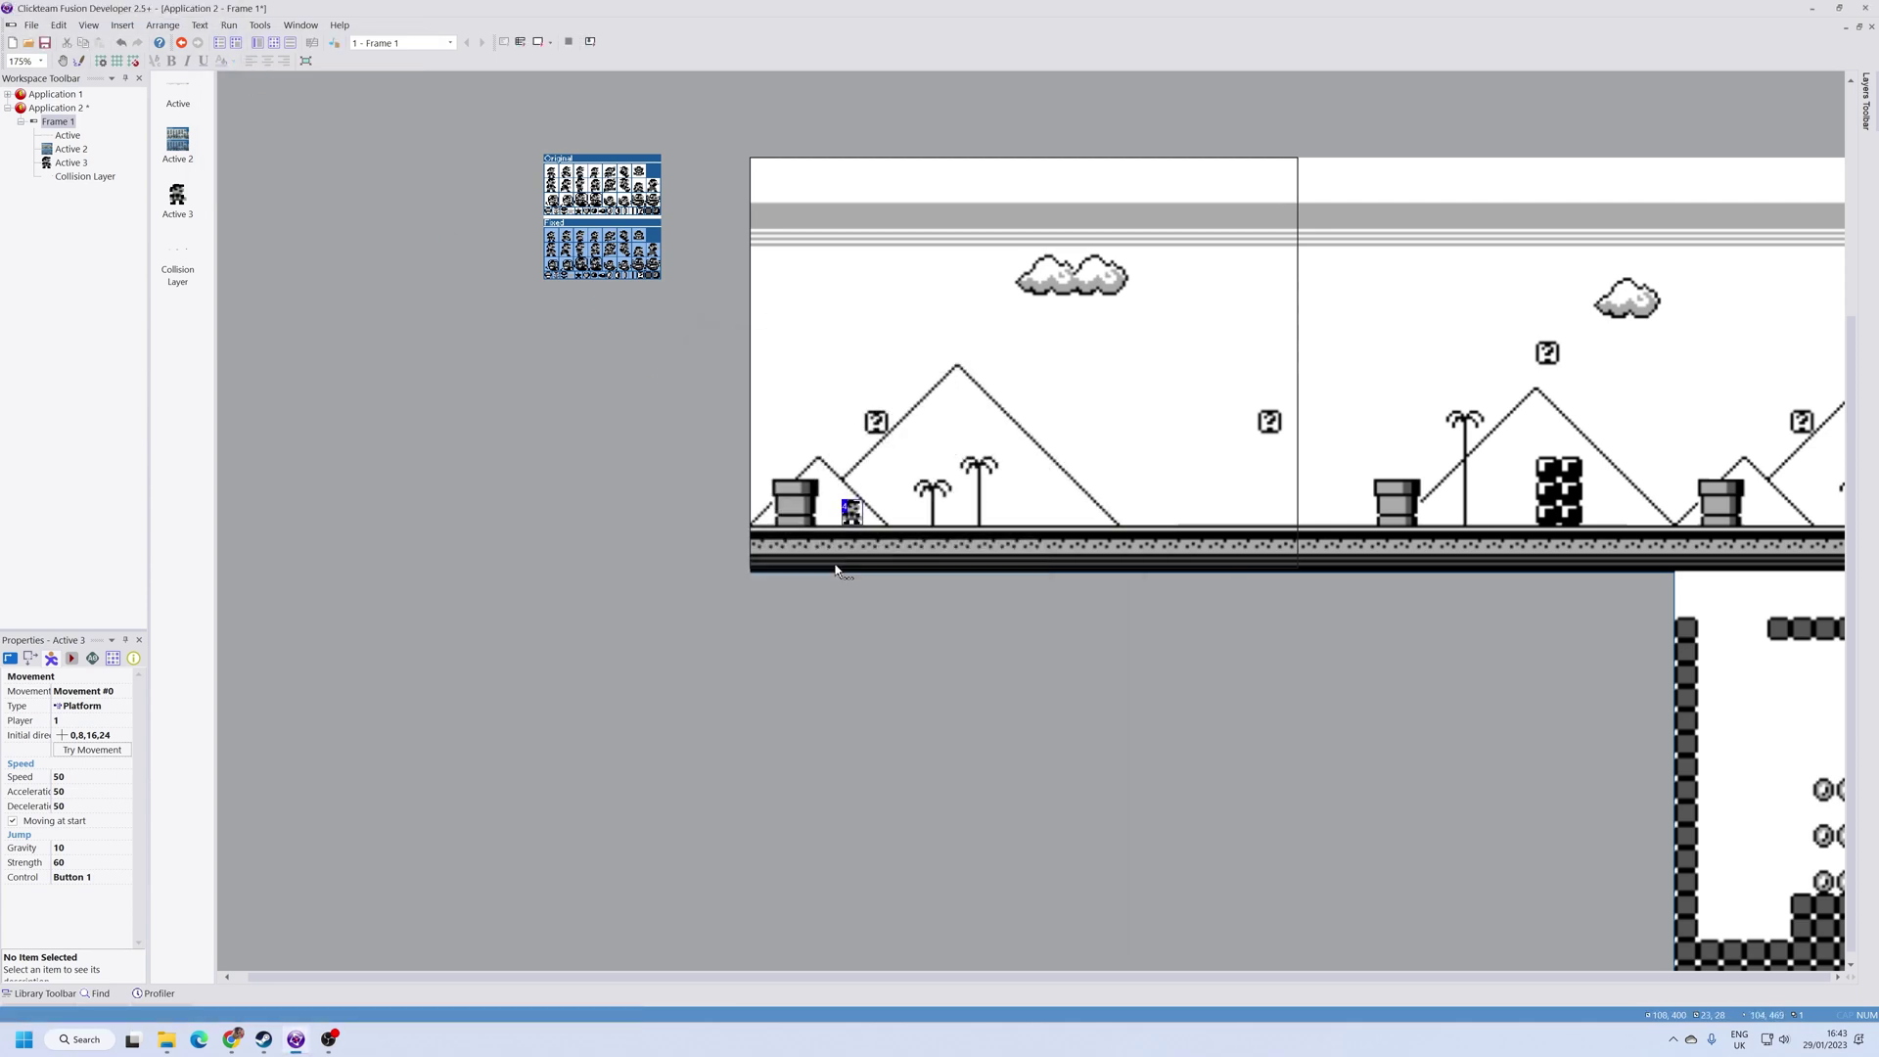
Step: Reopen Active 3's animation editor and its Direction Options
{"action": "double_click", "coordinate": [847, 510]}
{"action": "left_click", "coordinate": [958, 602]}
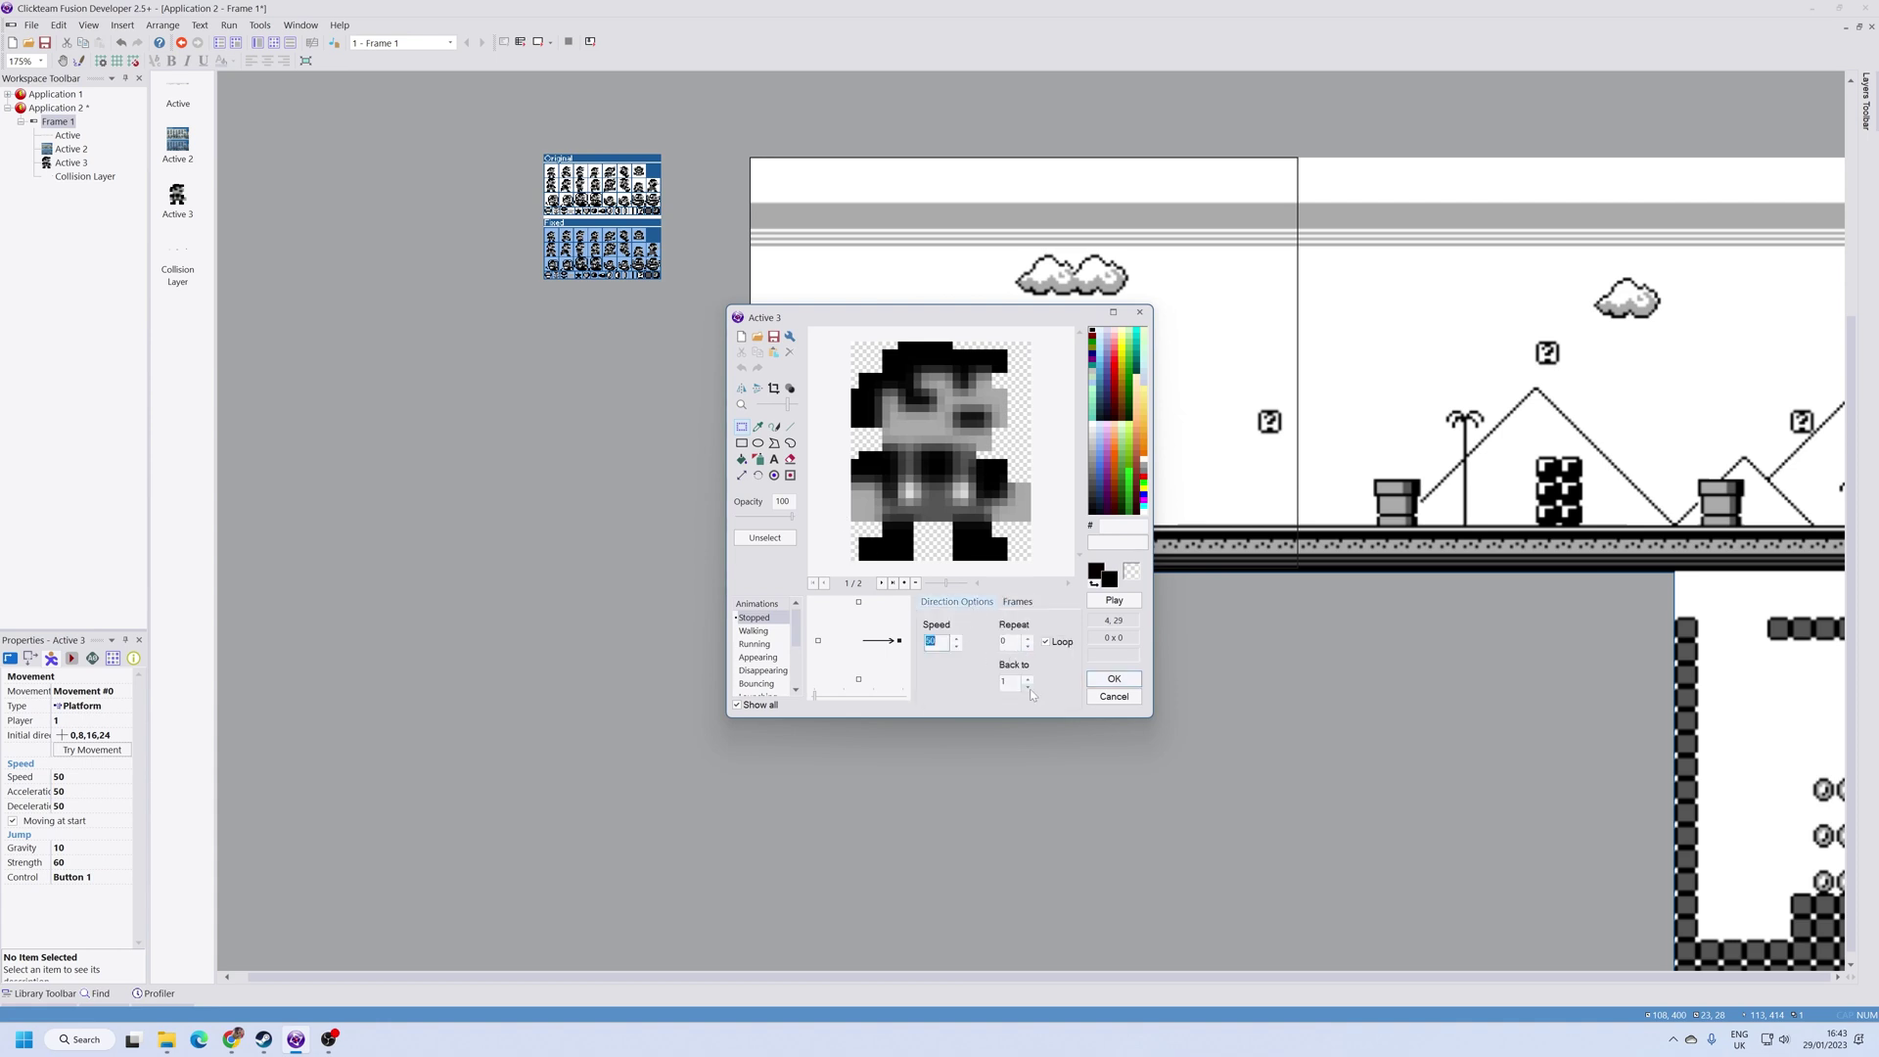
Step: Copy Mario's two frames and paste them into the Walking animation's up, left and down directions
{"action": "left_click", "coordinate": [1017, 603]}
{"action": "left_click", "coordinate": [1017, 602]}
{"action": "left_click", "coordinate": [1001, 634]}
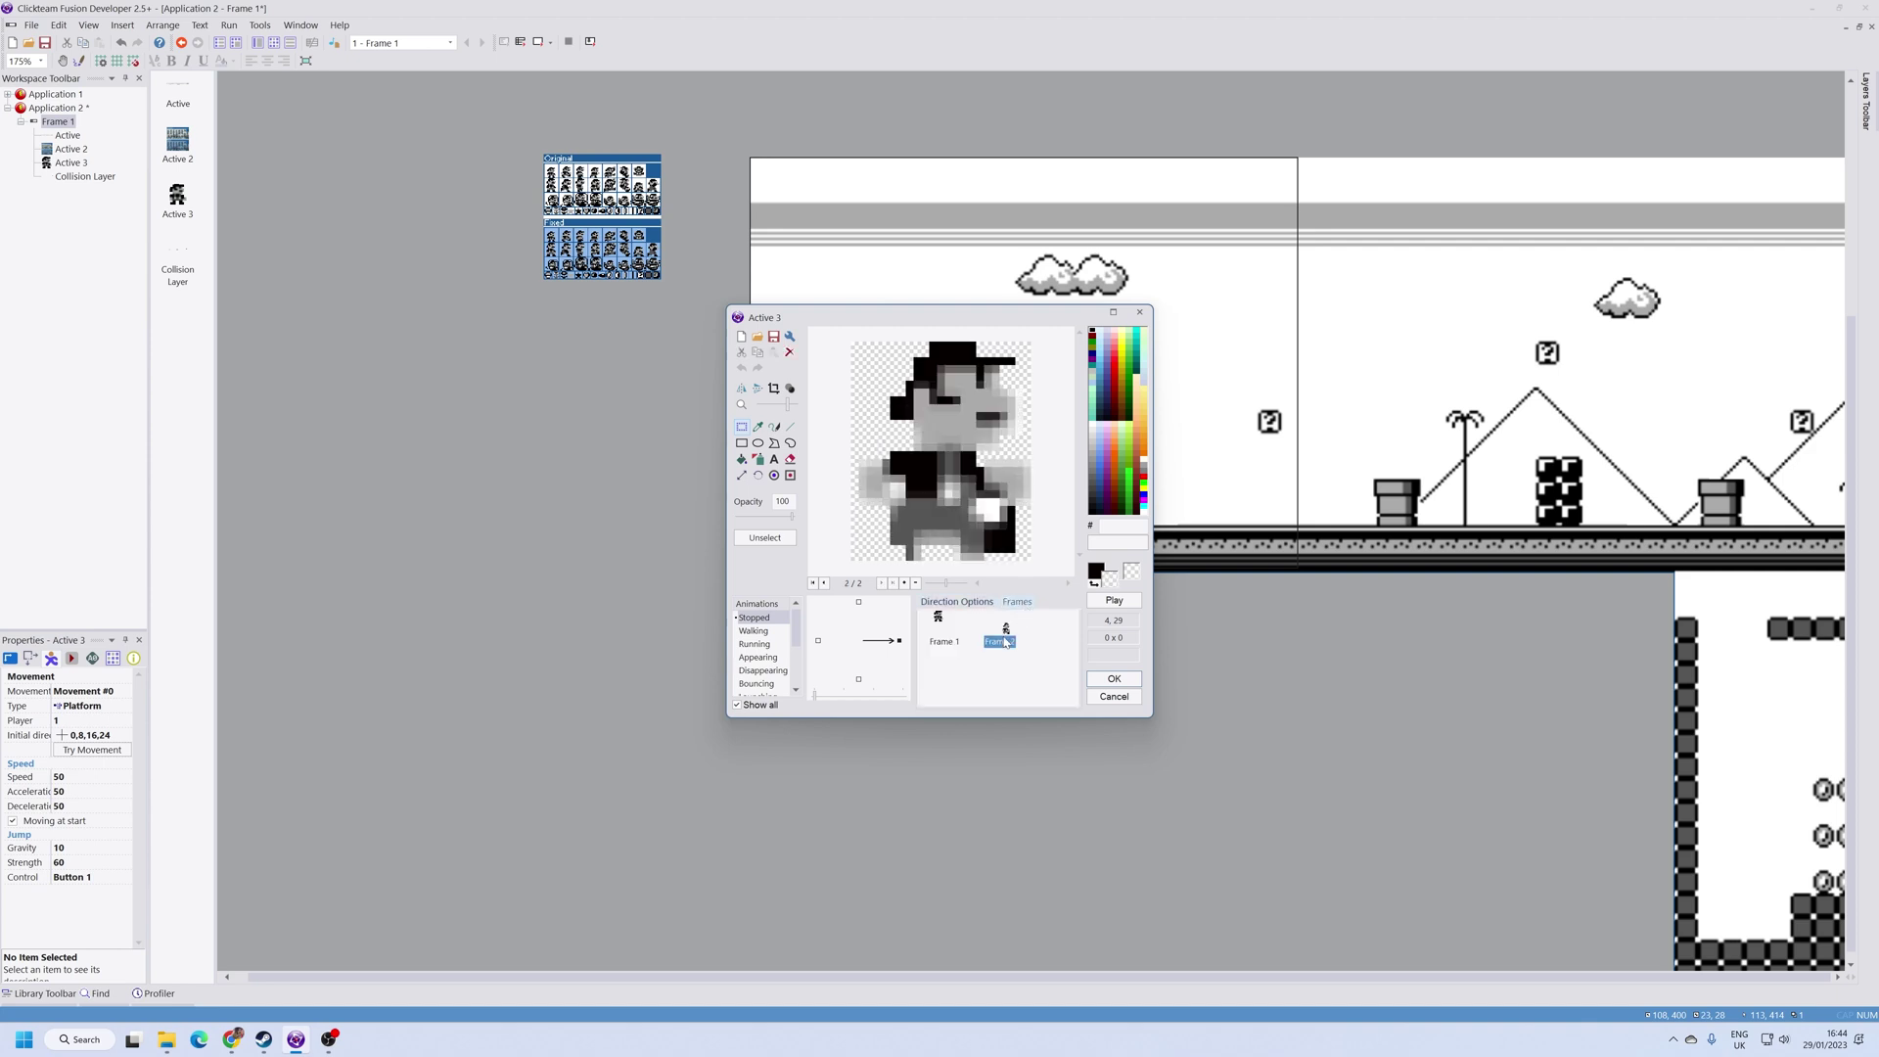
{"action": "left_click", "coordinate": [936, 634], "text": "shift"}
{"action": "left_click", "coordinate": [772, 633]}
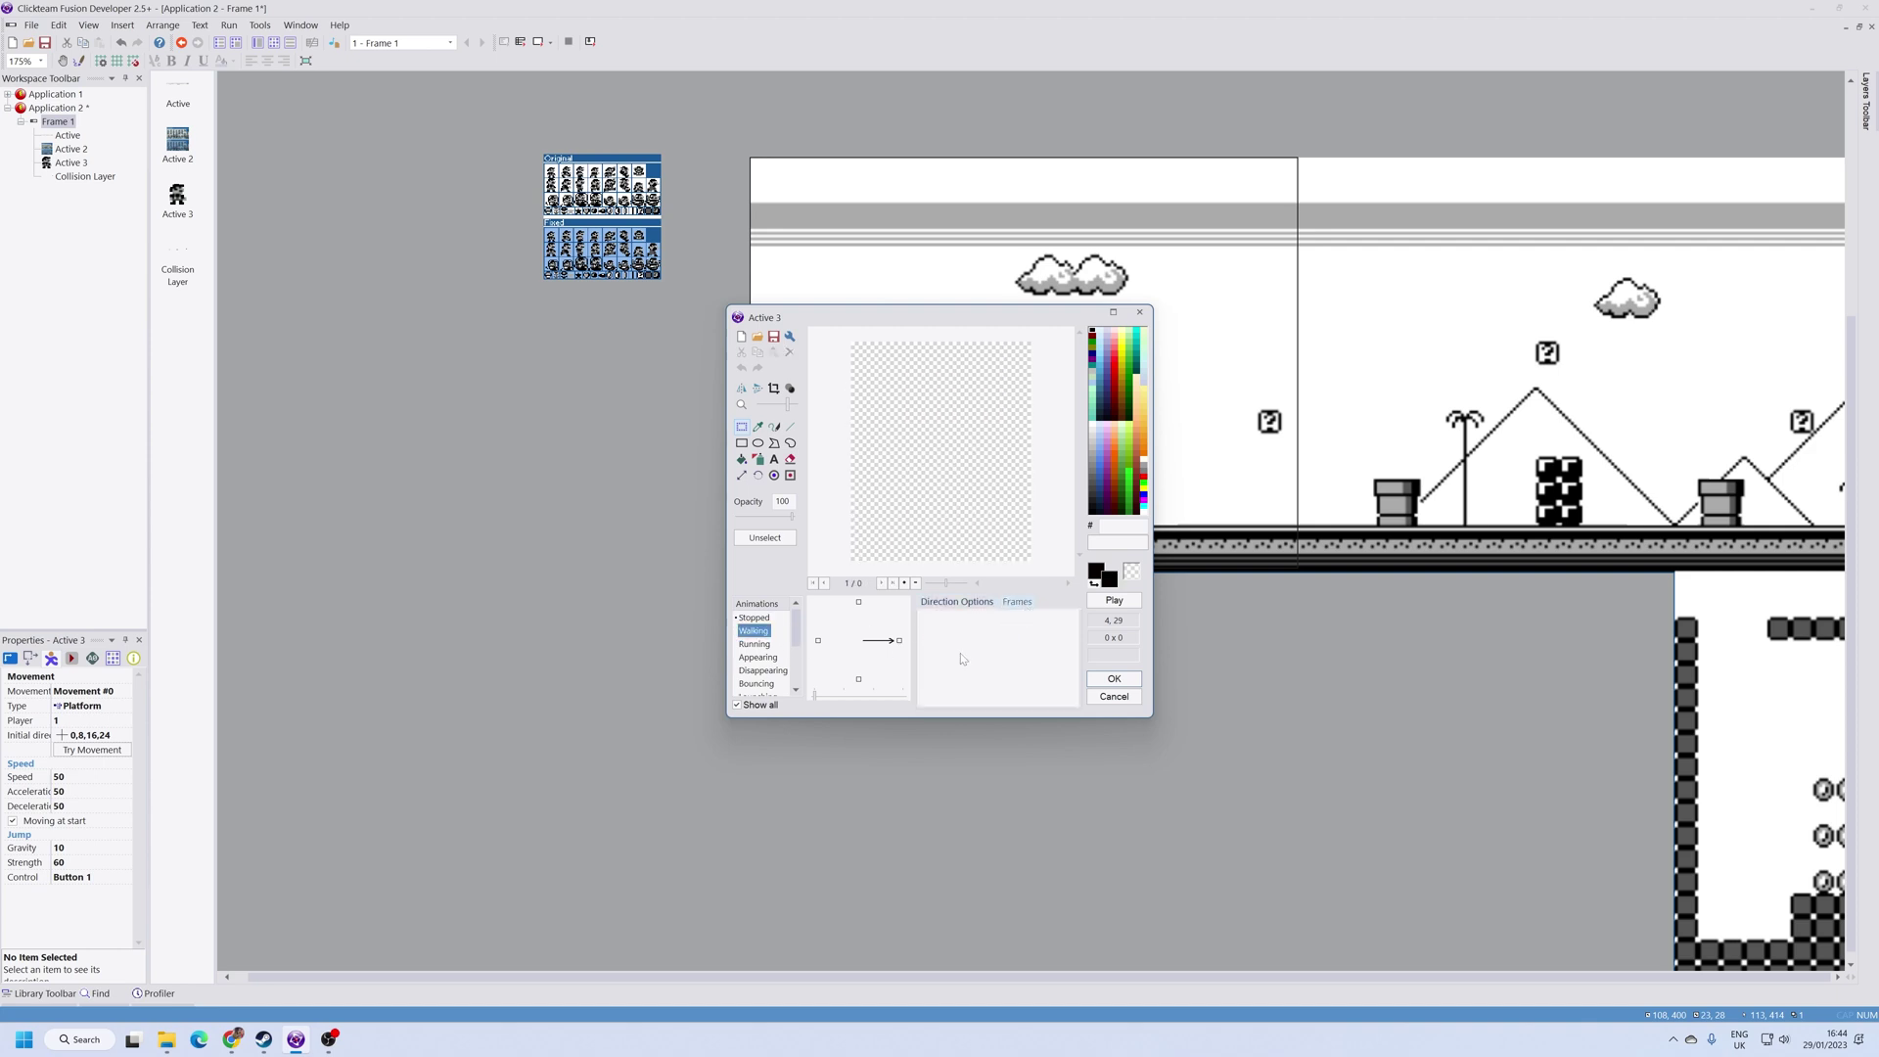
{"action": "left_click", "coordinate": [857, 602]}
{"action": "key", "text": "ctrl+v"}
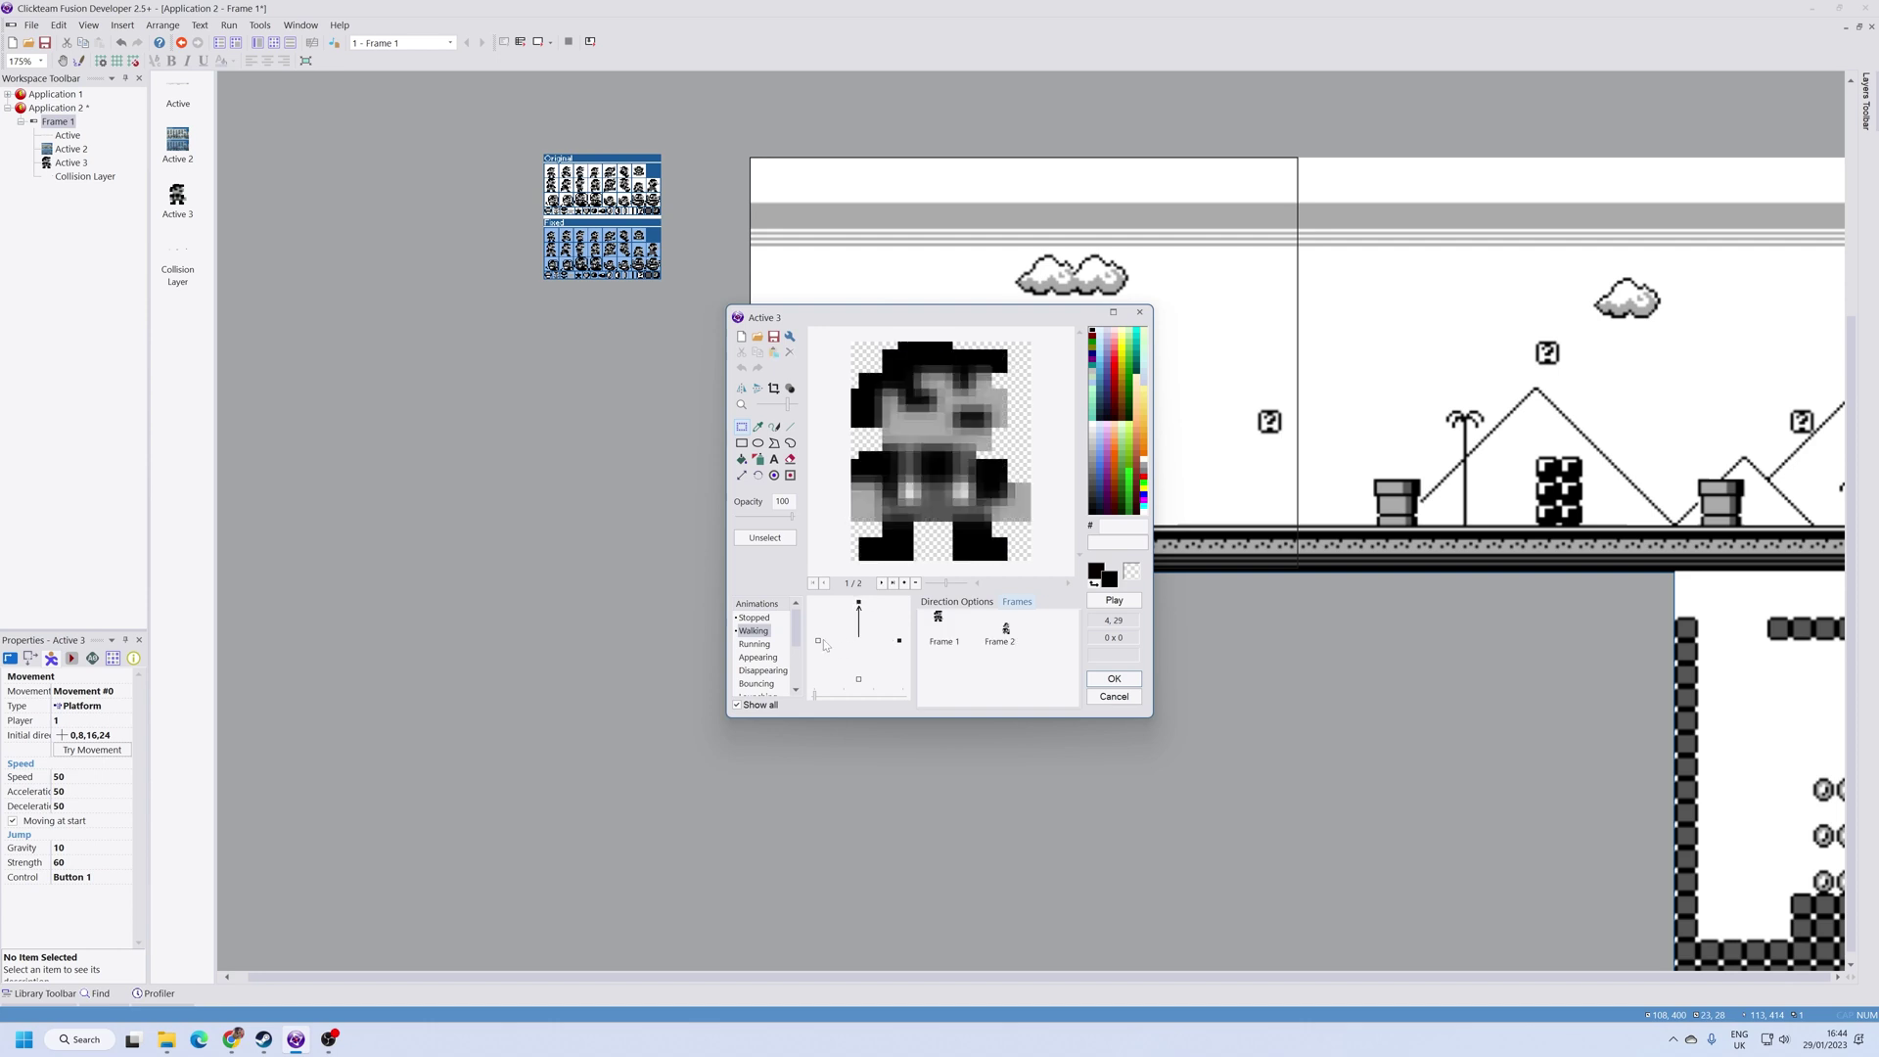
{"action": "left_click", "coordinate": [819, 640]}
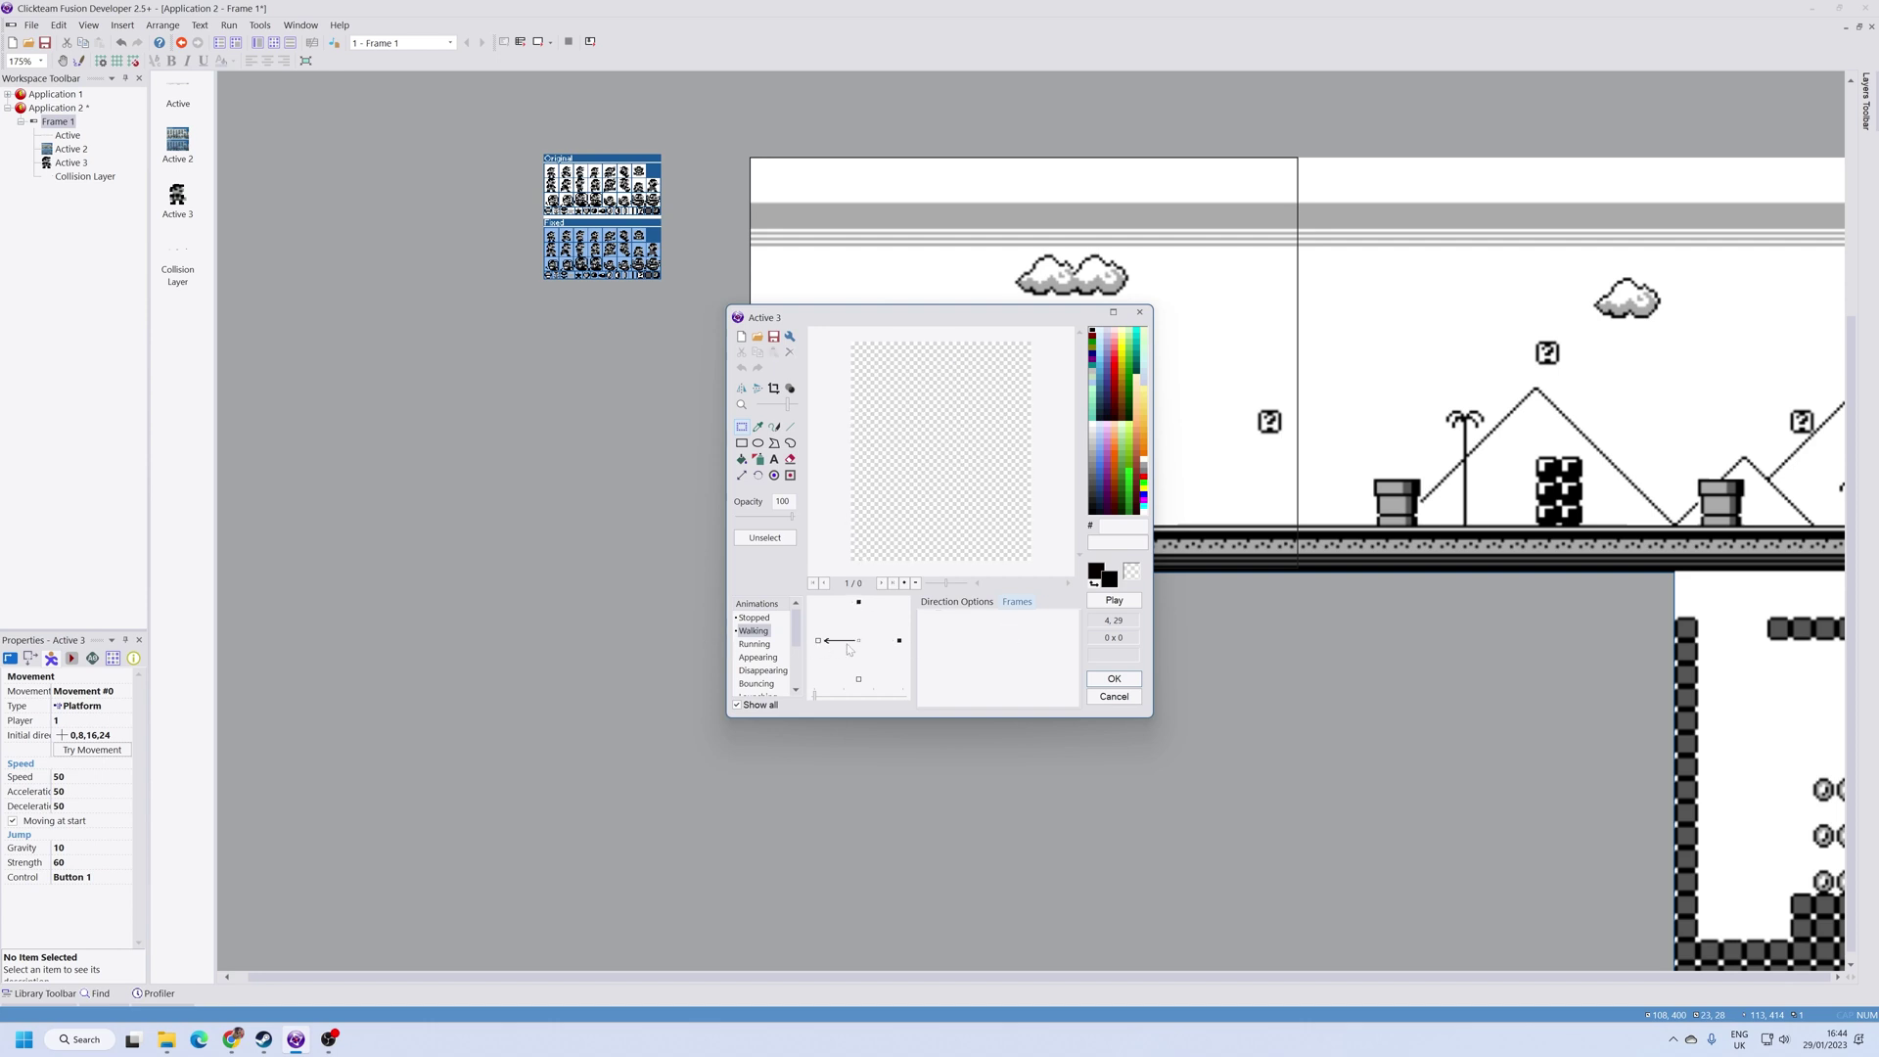
{"action": "key", "text": "ctrl+v"}
{"action": "left_click", "coordinate": [859, 678]}
{"action": "key", "text": "ctrl+v"}
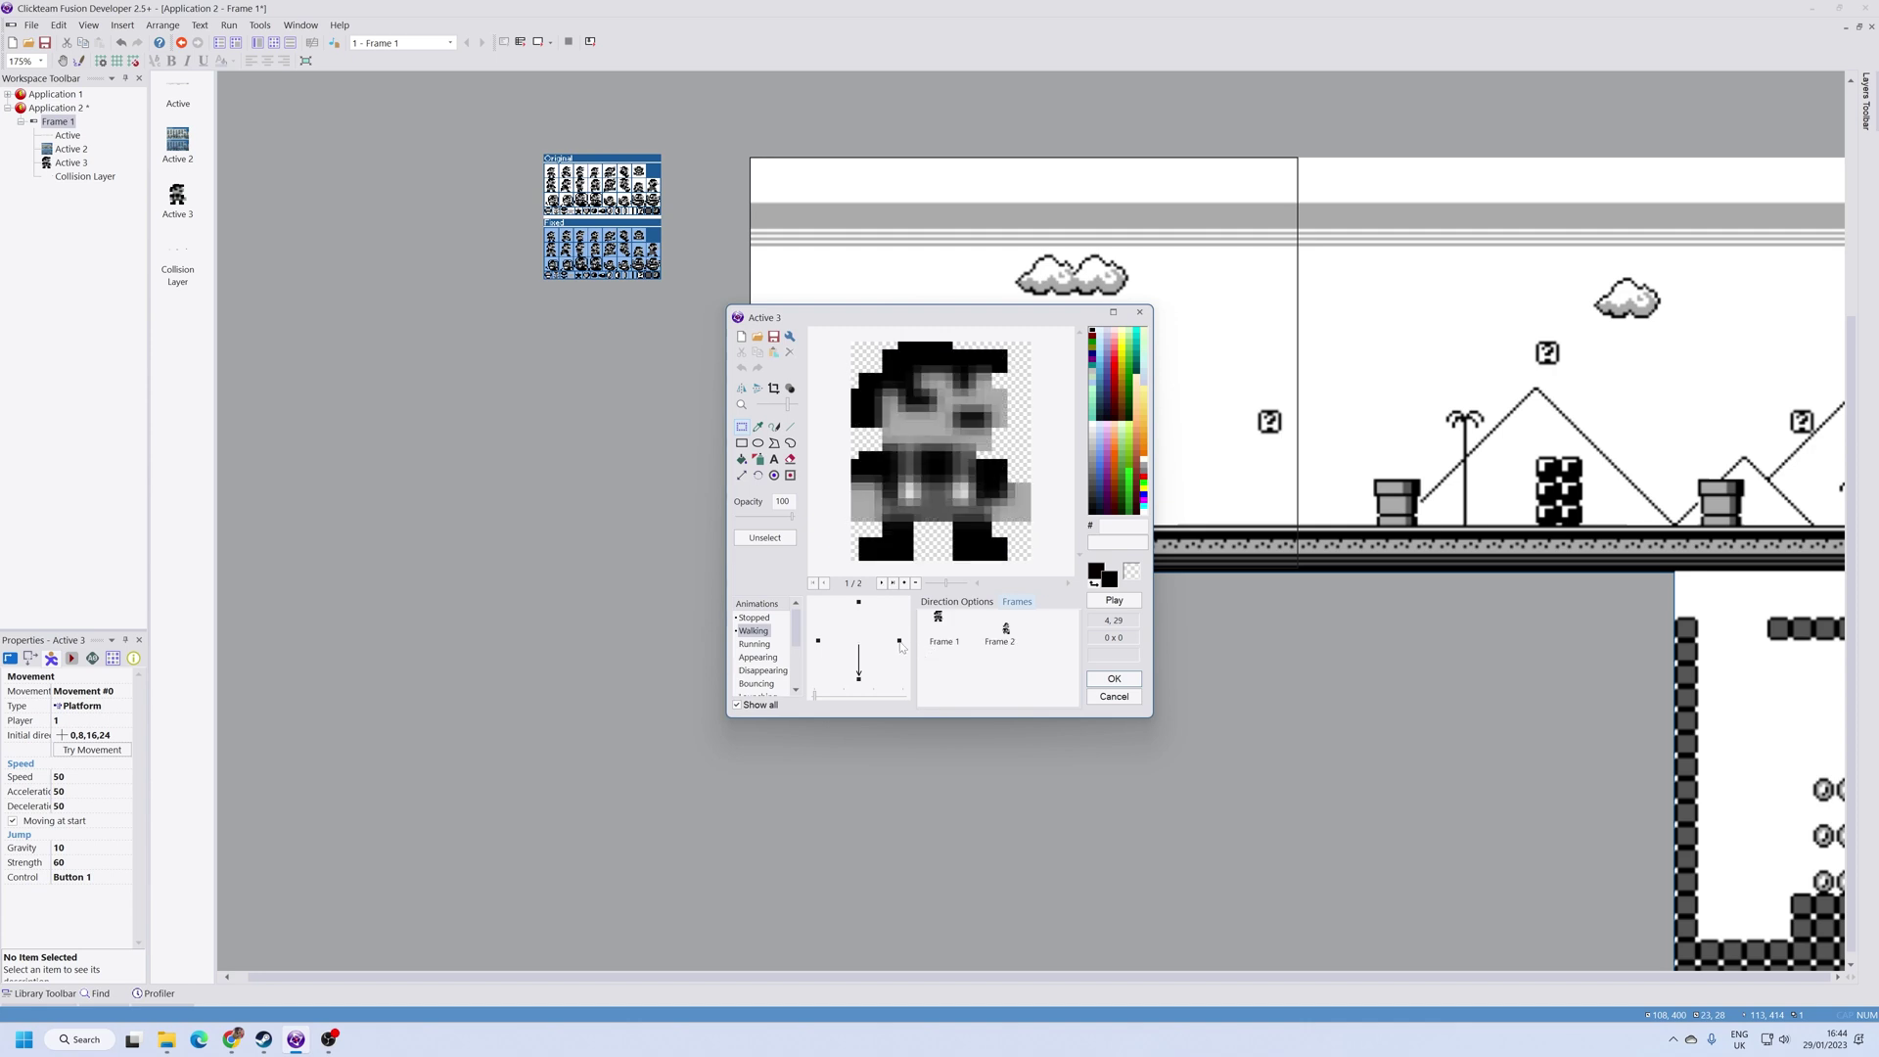
Step: Tick Loop in Direction Options for the Walking directions and confirm the editor with OK
{"action": "left_click", "coordinate": [955, 603]}
{"action": "left_click", "coordinate": [1046, 642]}
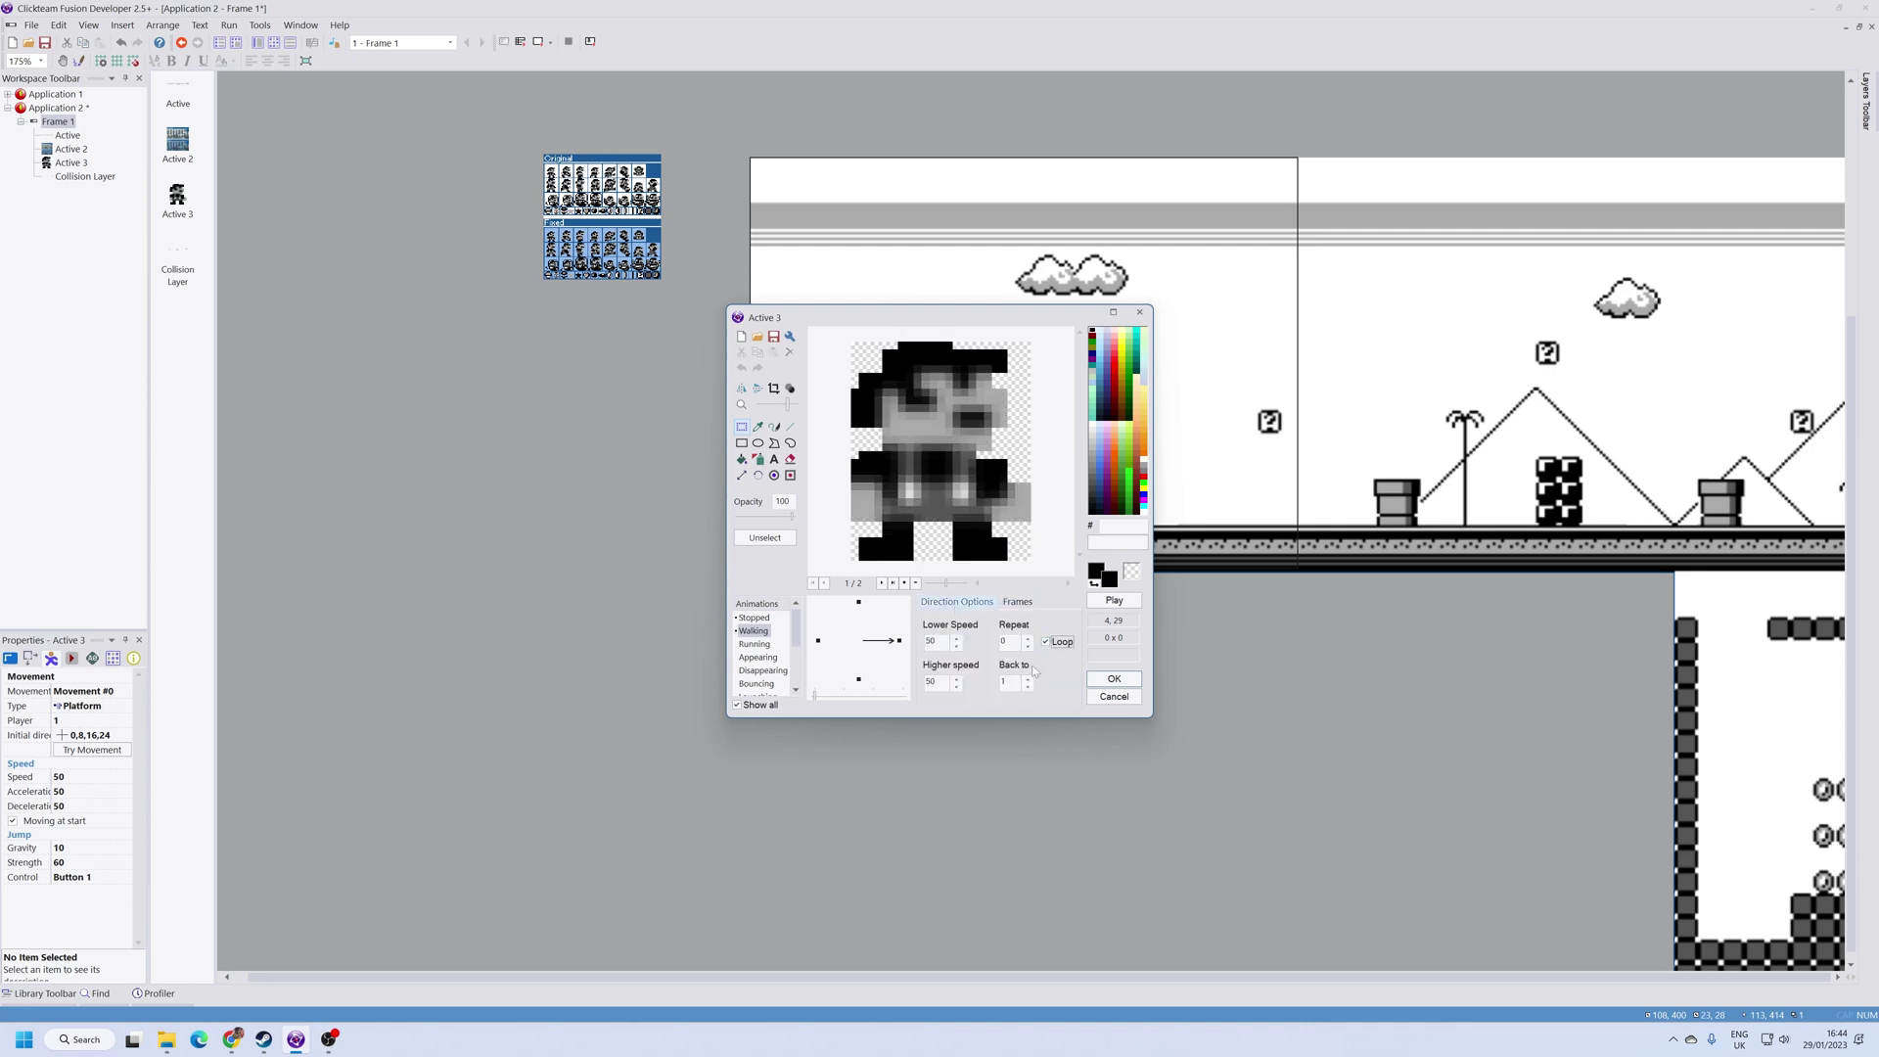
{"action": "left_click", "coordinate": [859, 679]}
{"action": "left_click", "coordinate": [1057, 645]}
{"action": "left_click", "coordinate": [819, 641]}
{"action": "left_click", "coordinate": [860, 603]}
{"action": "left_click", "coordinate": [1112, 678]}
Step: Test-run the frame briefly and close the game preview
{"action": "left_click", "coordinate": [229, 26]}
{"action": "left_click", "coordinate": [265, 84]}
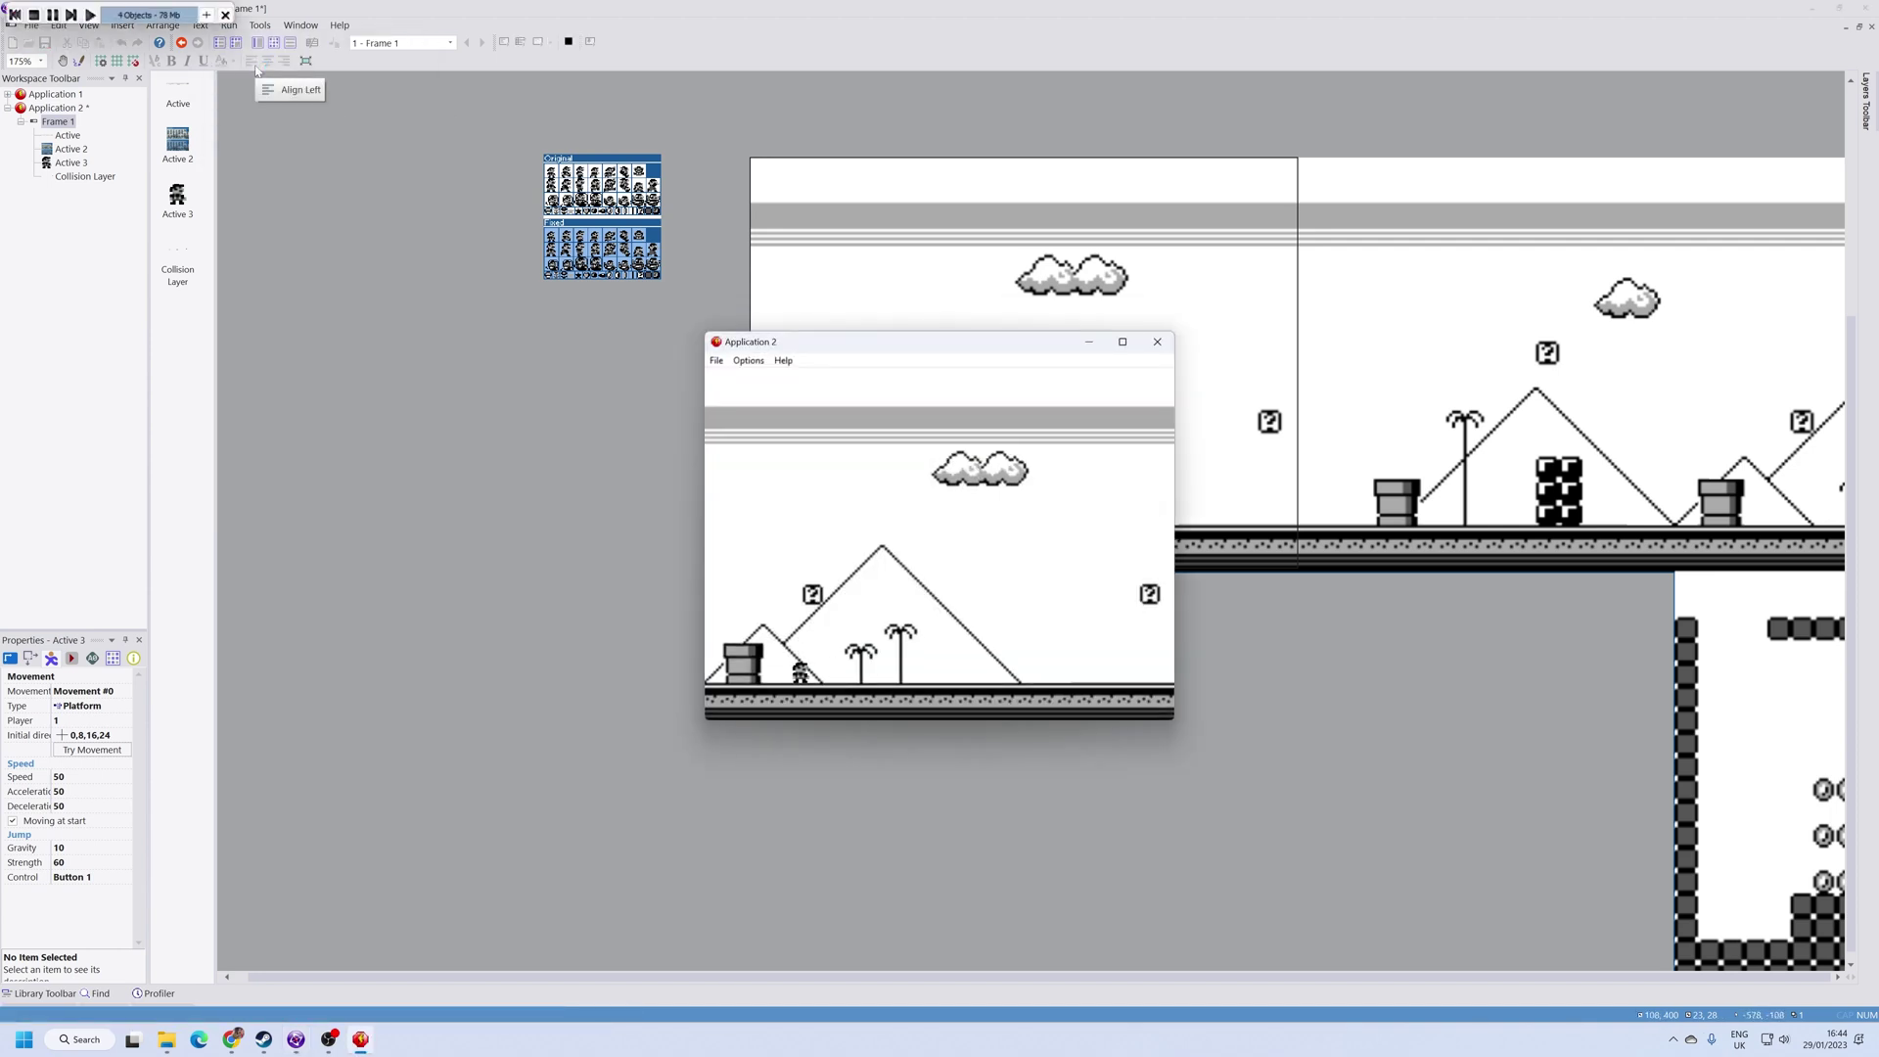
{"action": "left_click", "coordinate": [1158, 340]}
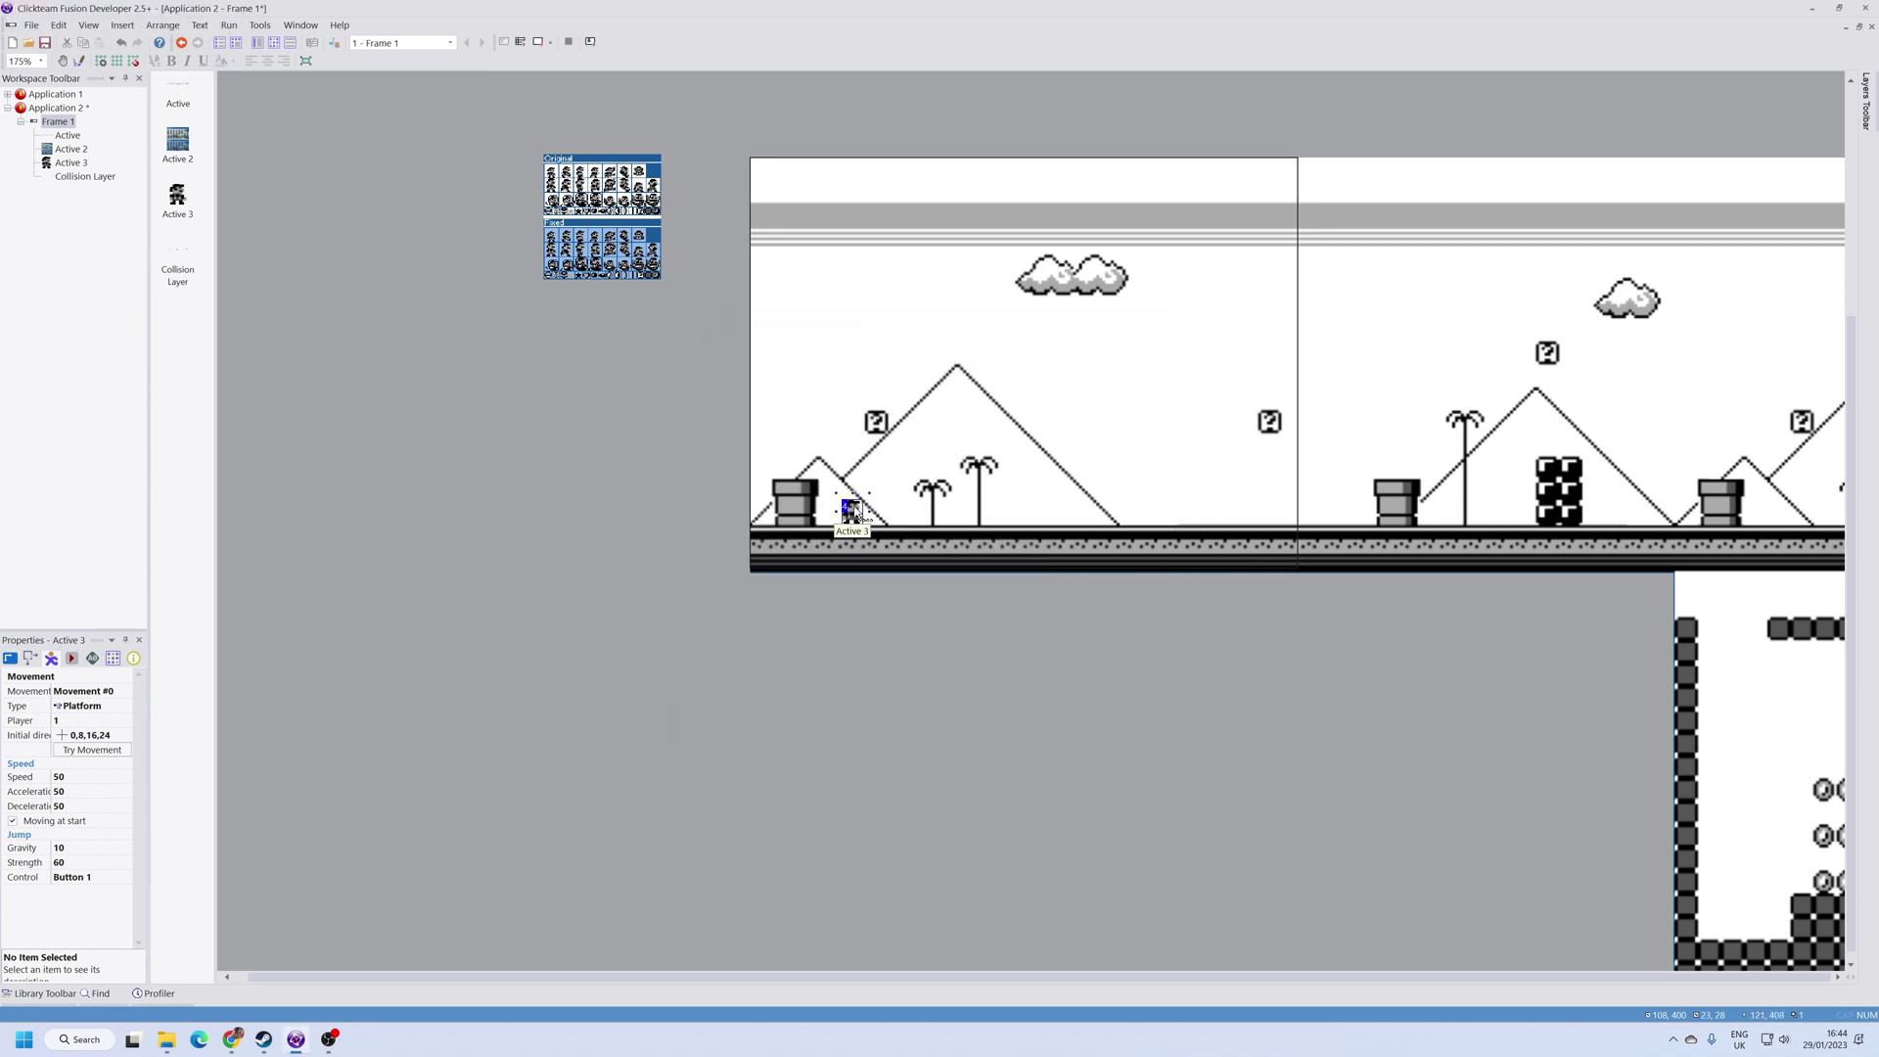
Step: Reopen Mario's animation editor and trim the Stopped animation to a single frame
{"action": "double_click", "coordinate": [850, 510]}
{"action": "left_click", "coordinate": [751, 617]}
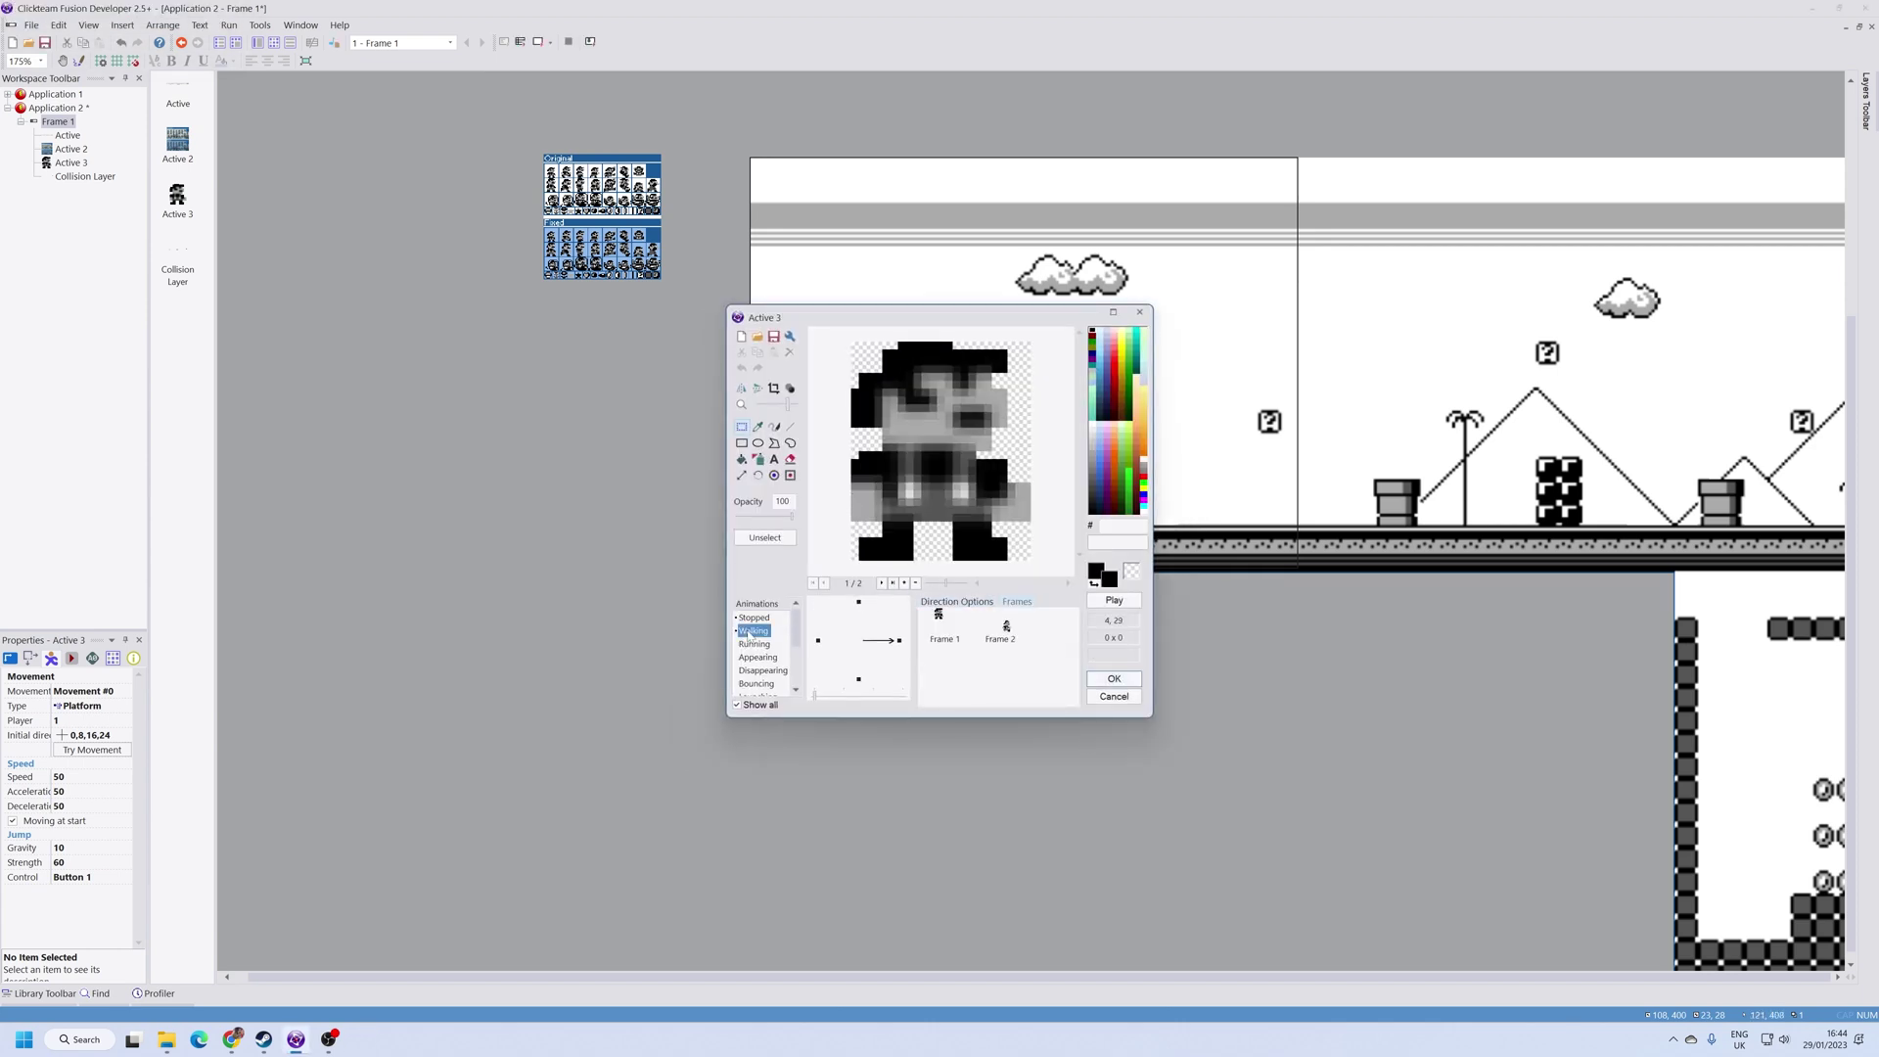
{"action": "key", "text": "Delete"}
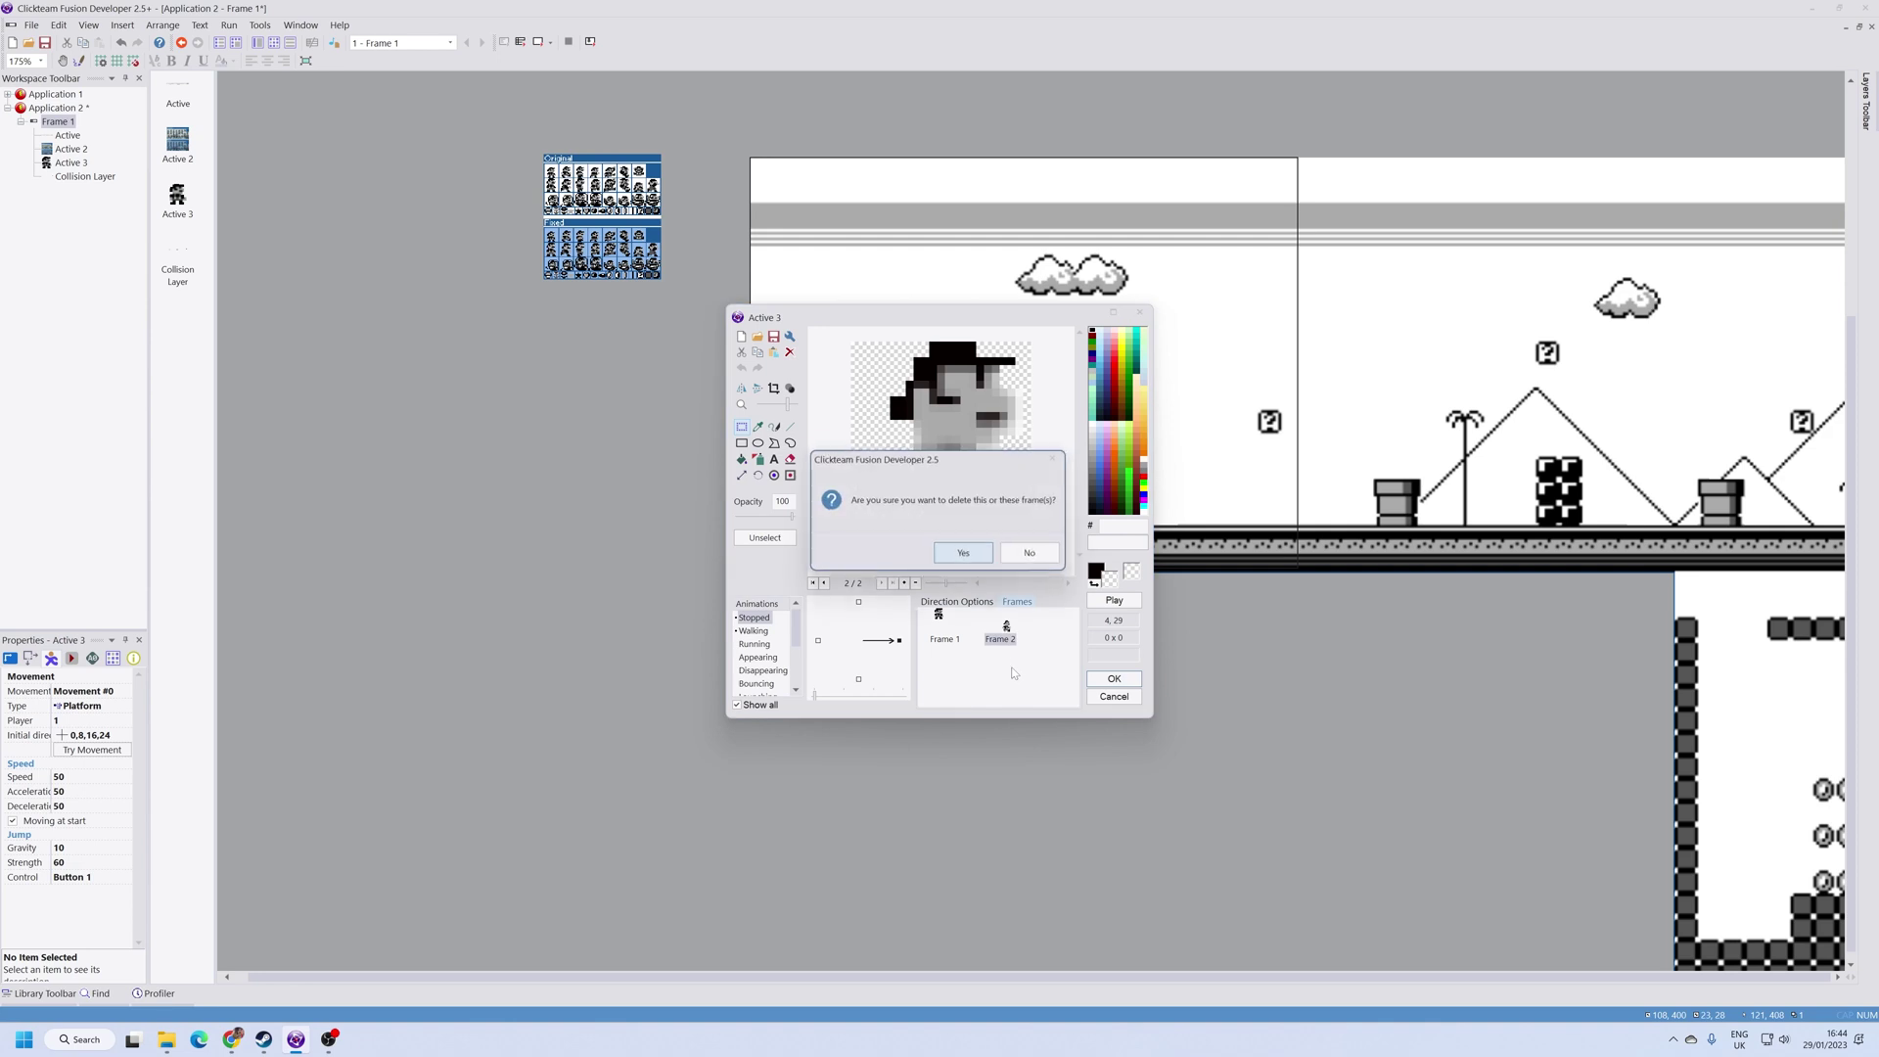
{"action": "left_click", "coordinate": [962, 550]}
Step: Move the hot spot of both right-facing Walking frames down to Mario's feet
{"action": "left_click", "coordinate": [760, 631]}
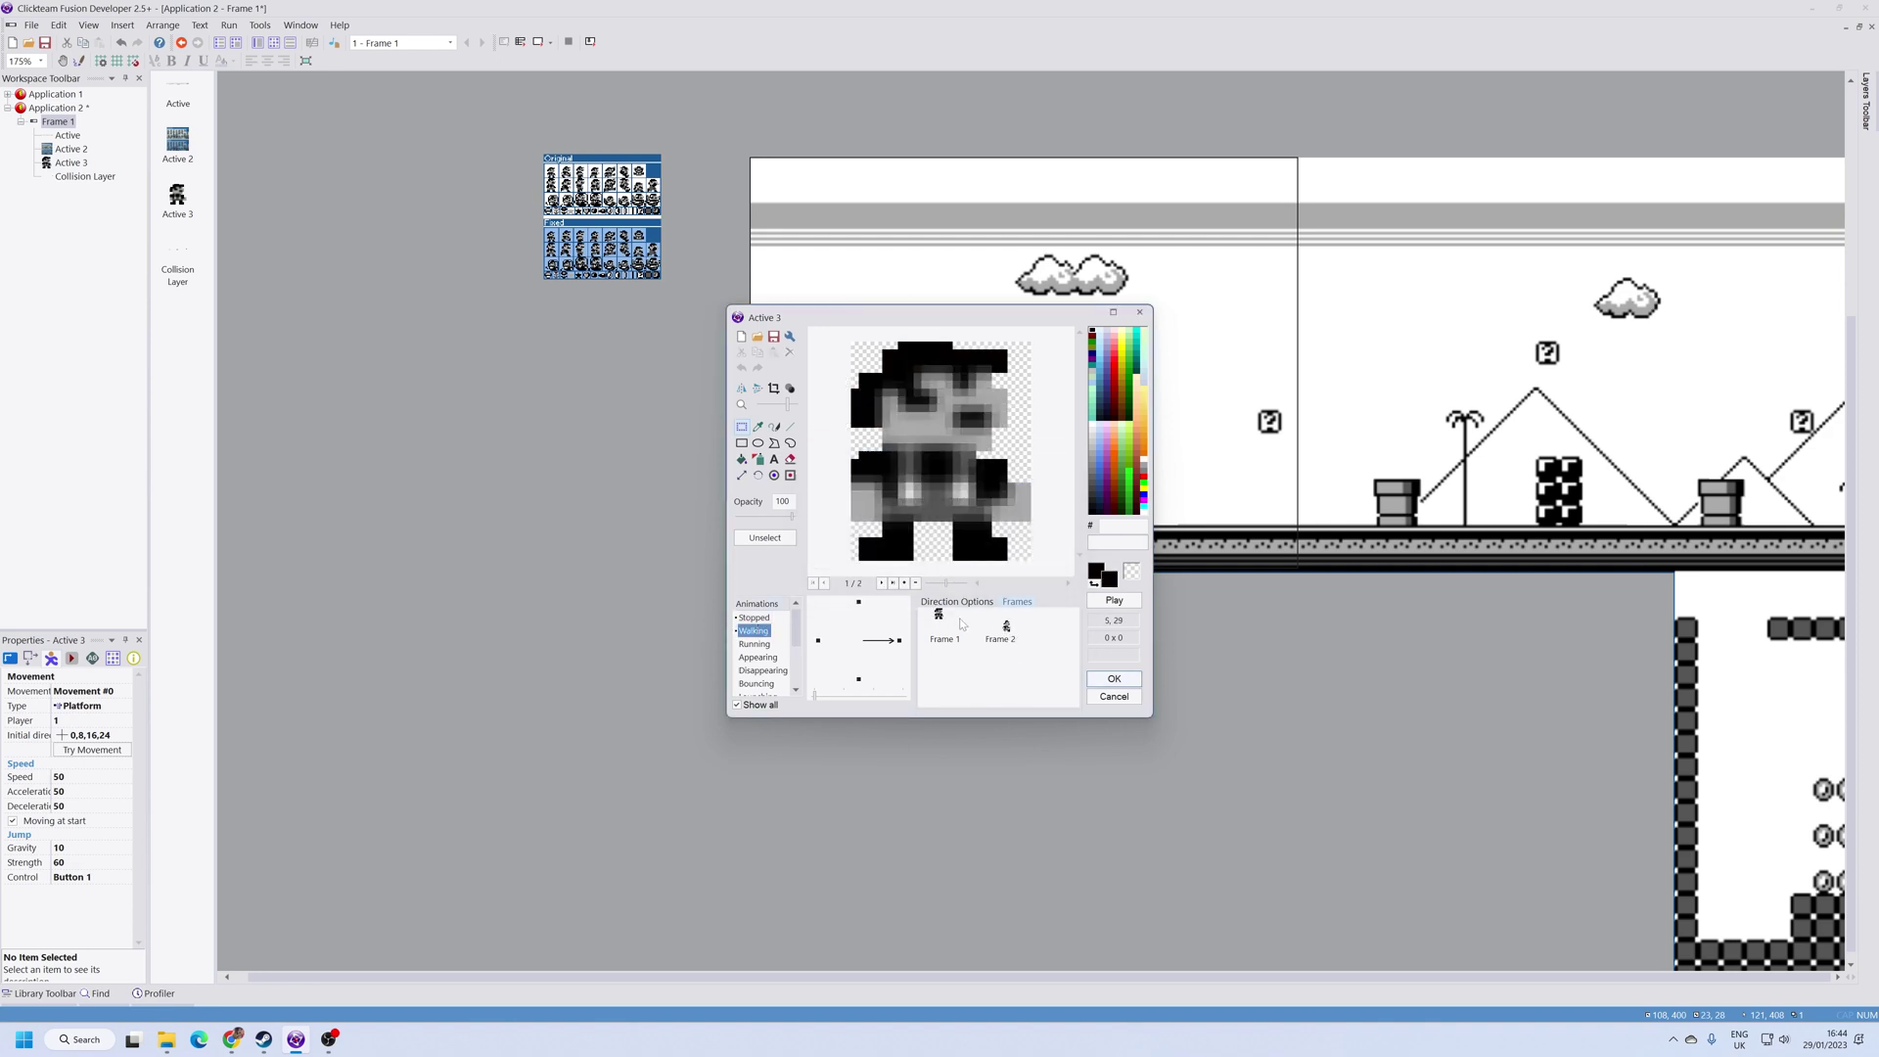
{"action": "left_click", "coordinate": [1006, 629]}
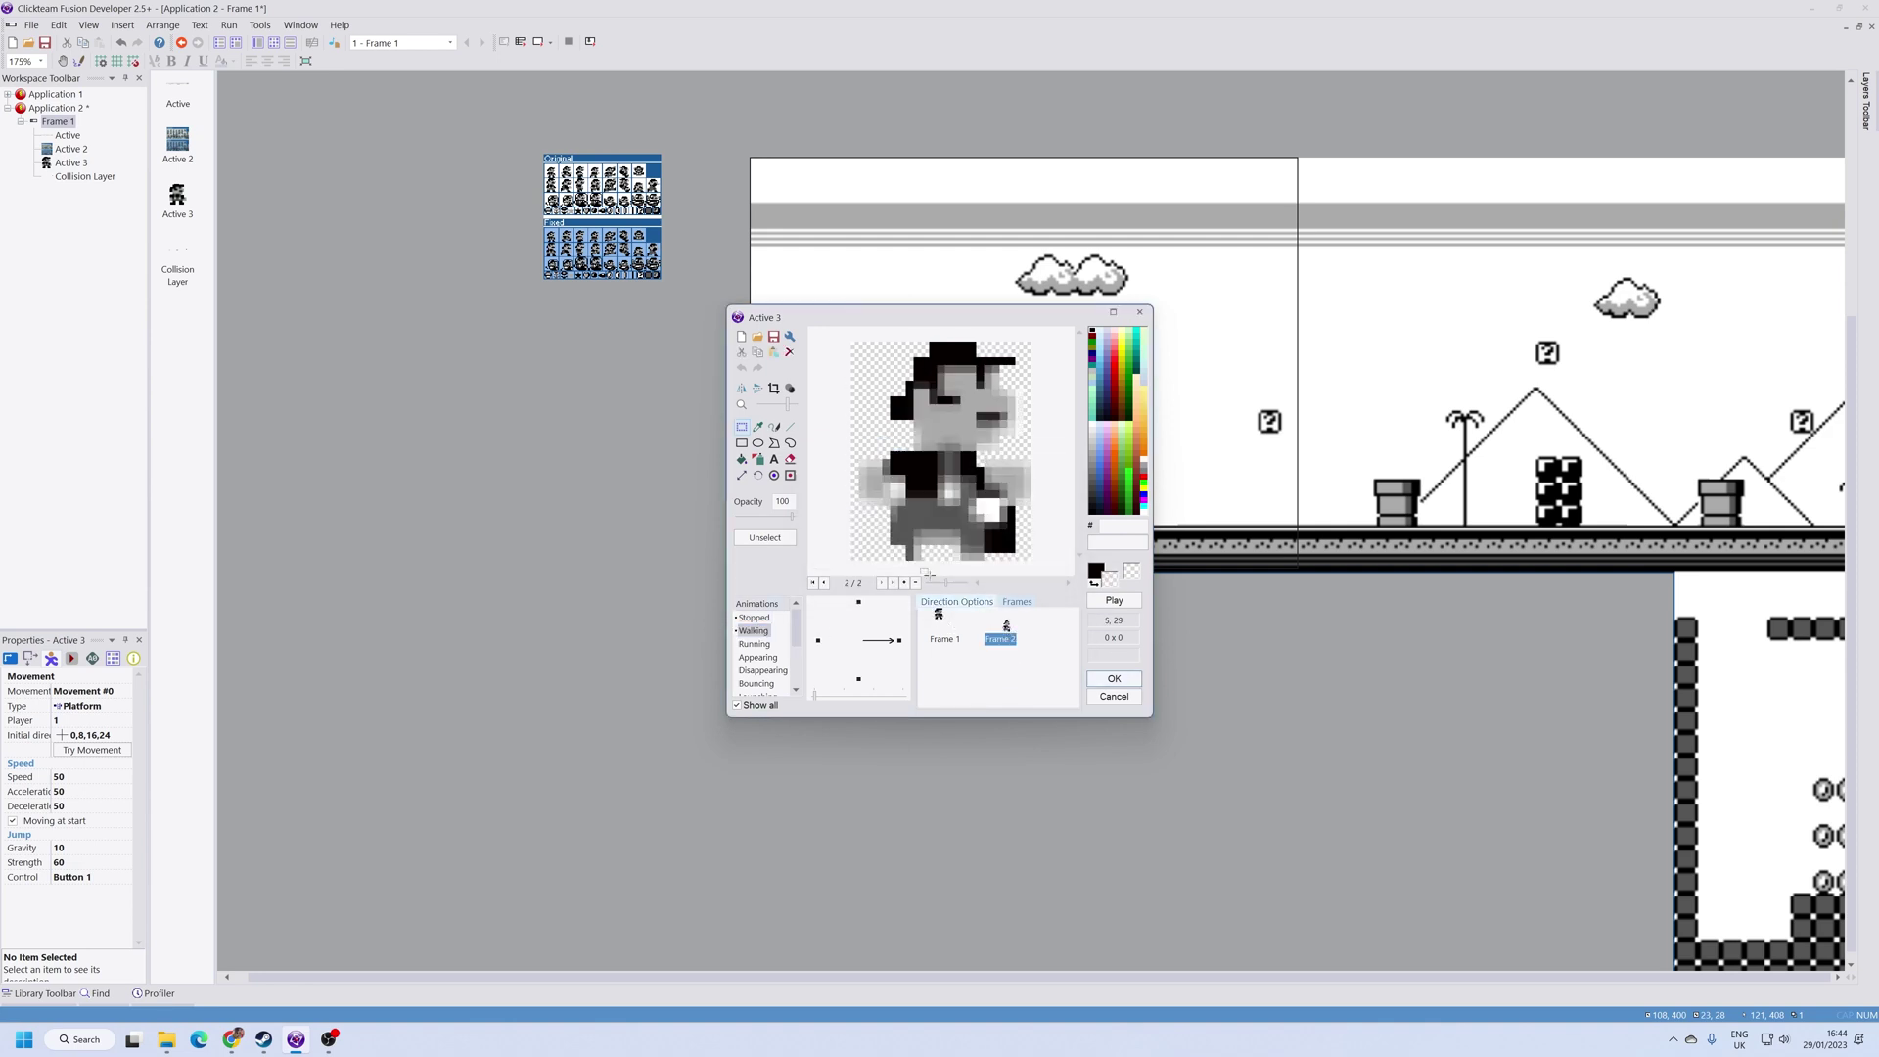
{"action": "left_click", "coordinate": [774, 475]}
{"action": "left_click", "coordinate": [939, 622]}
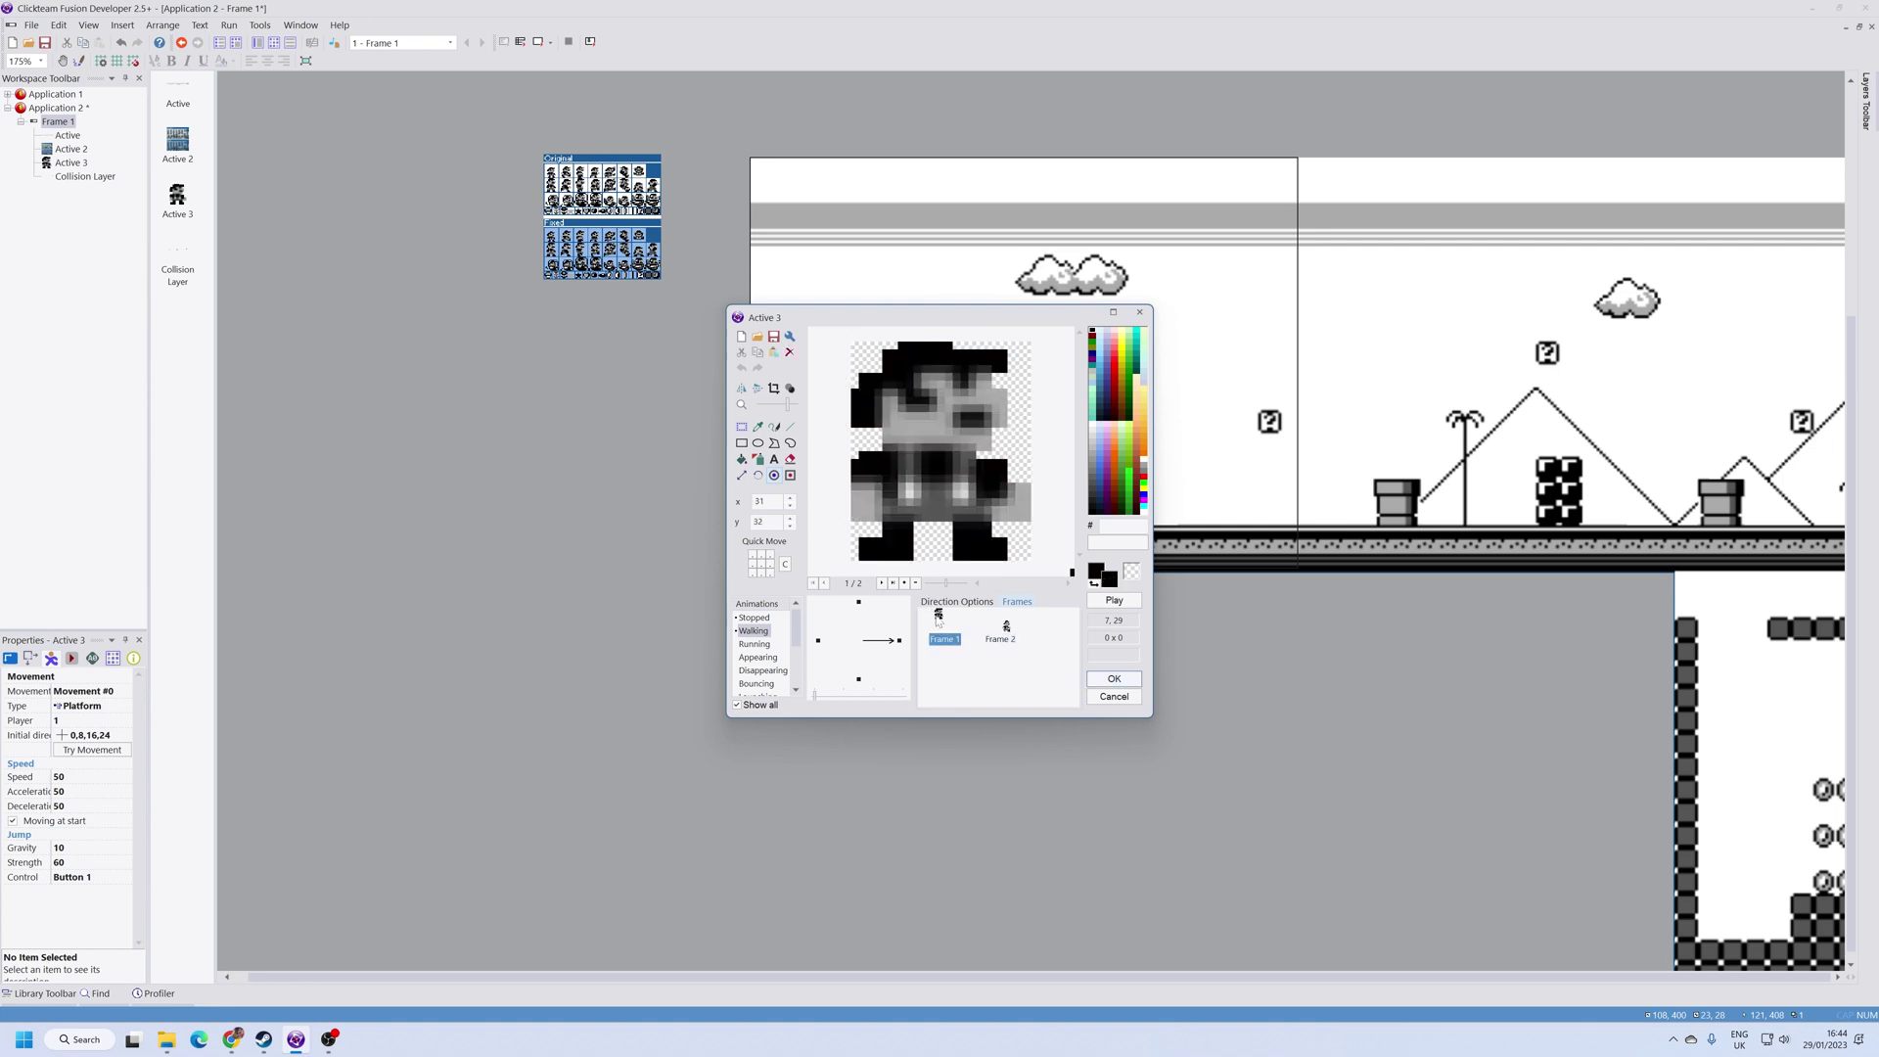
{"action": "left_click", "coordinate": [790, 475]}
{"action": "left_click", "coordinate": [769, 573]}
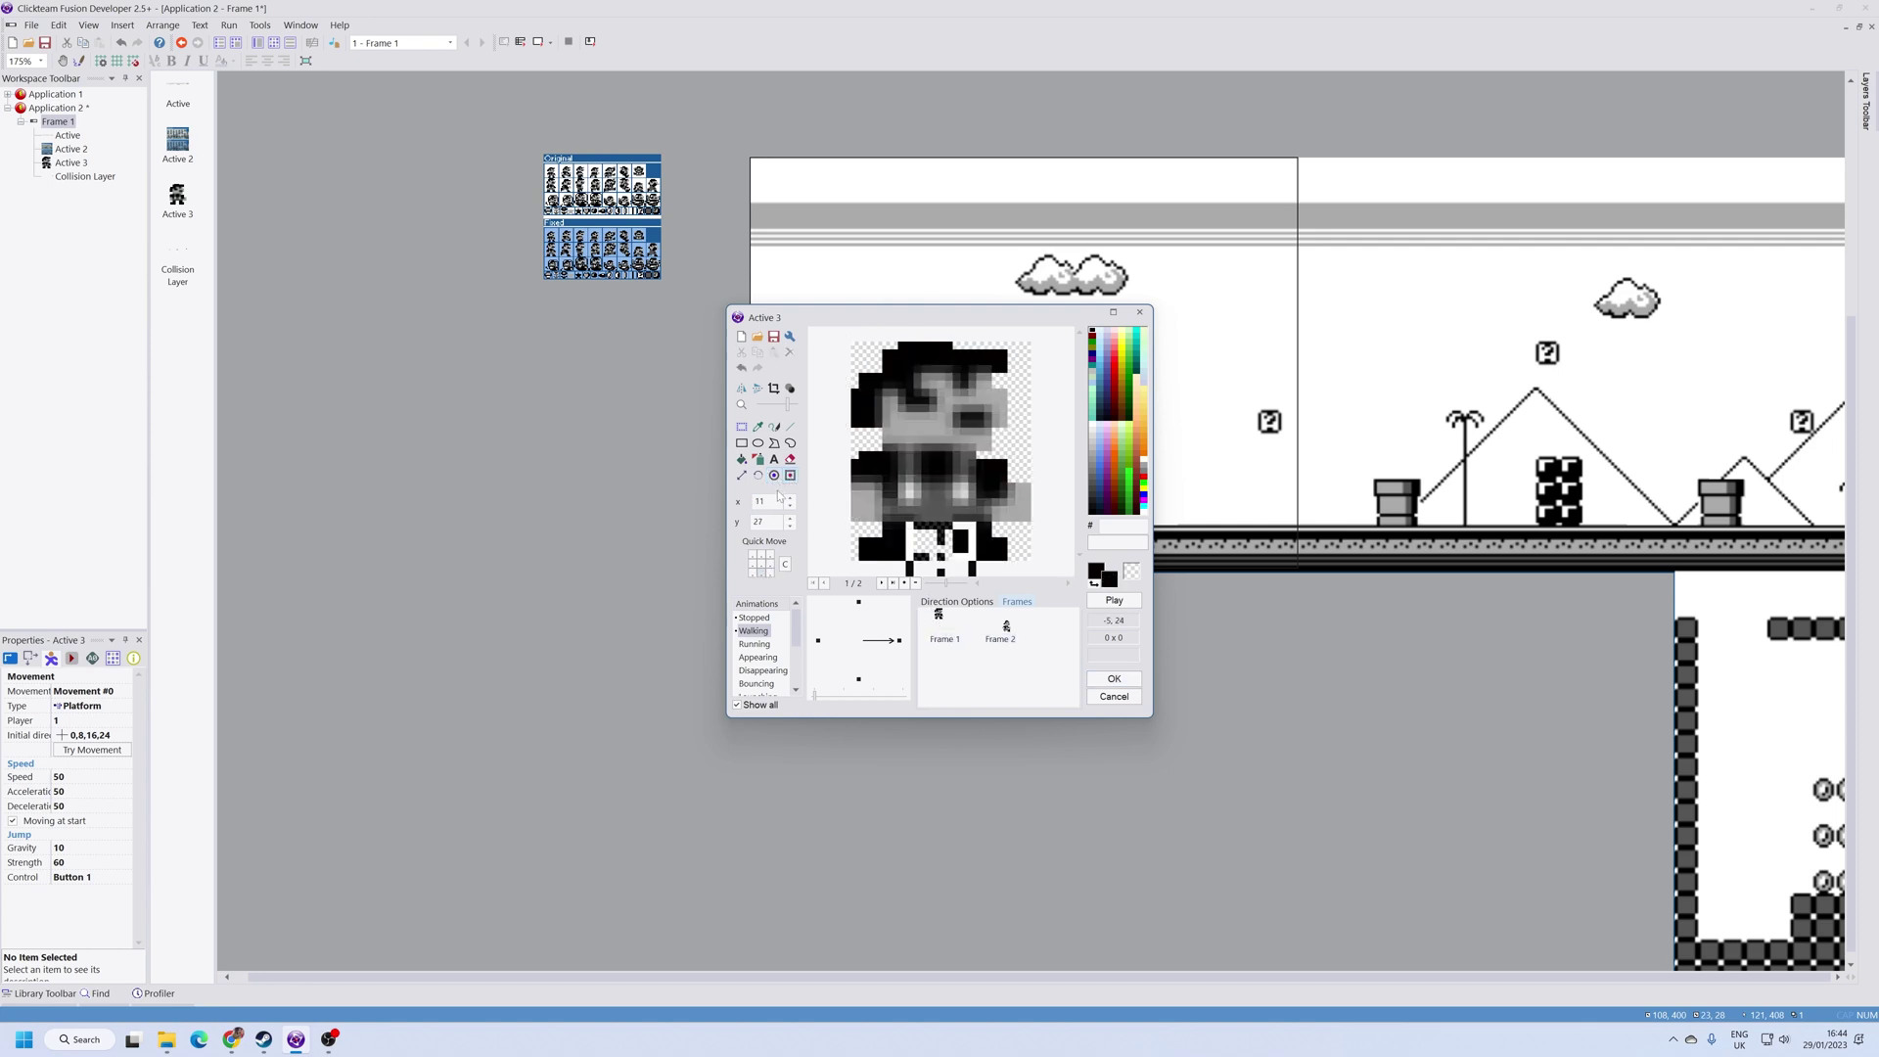
{"action": "left_click", "coordinate": [1001, 626]}
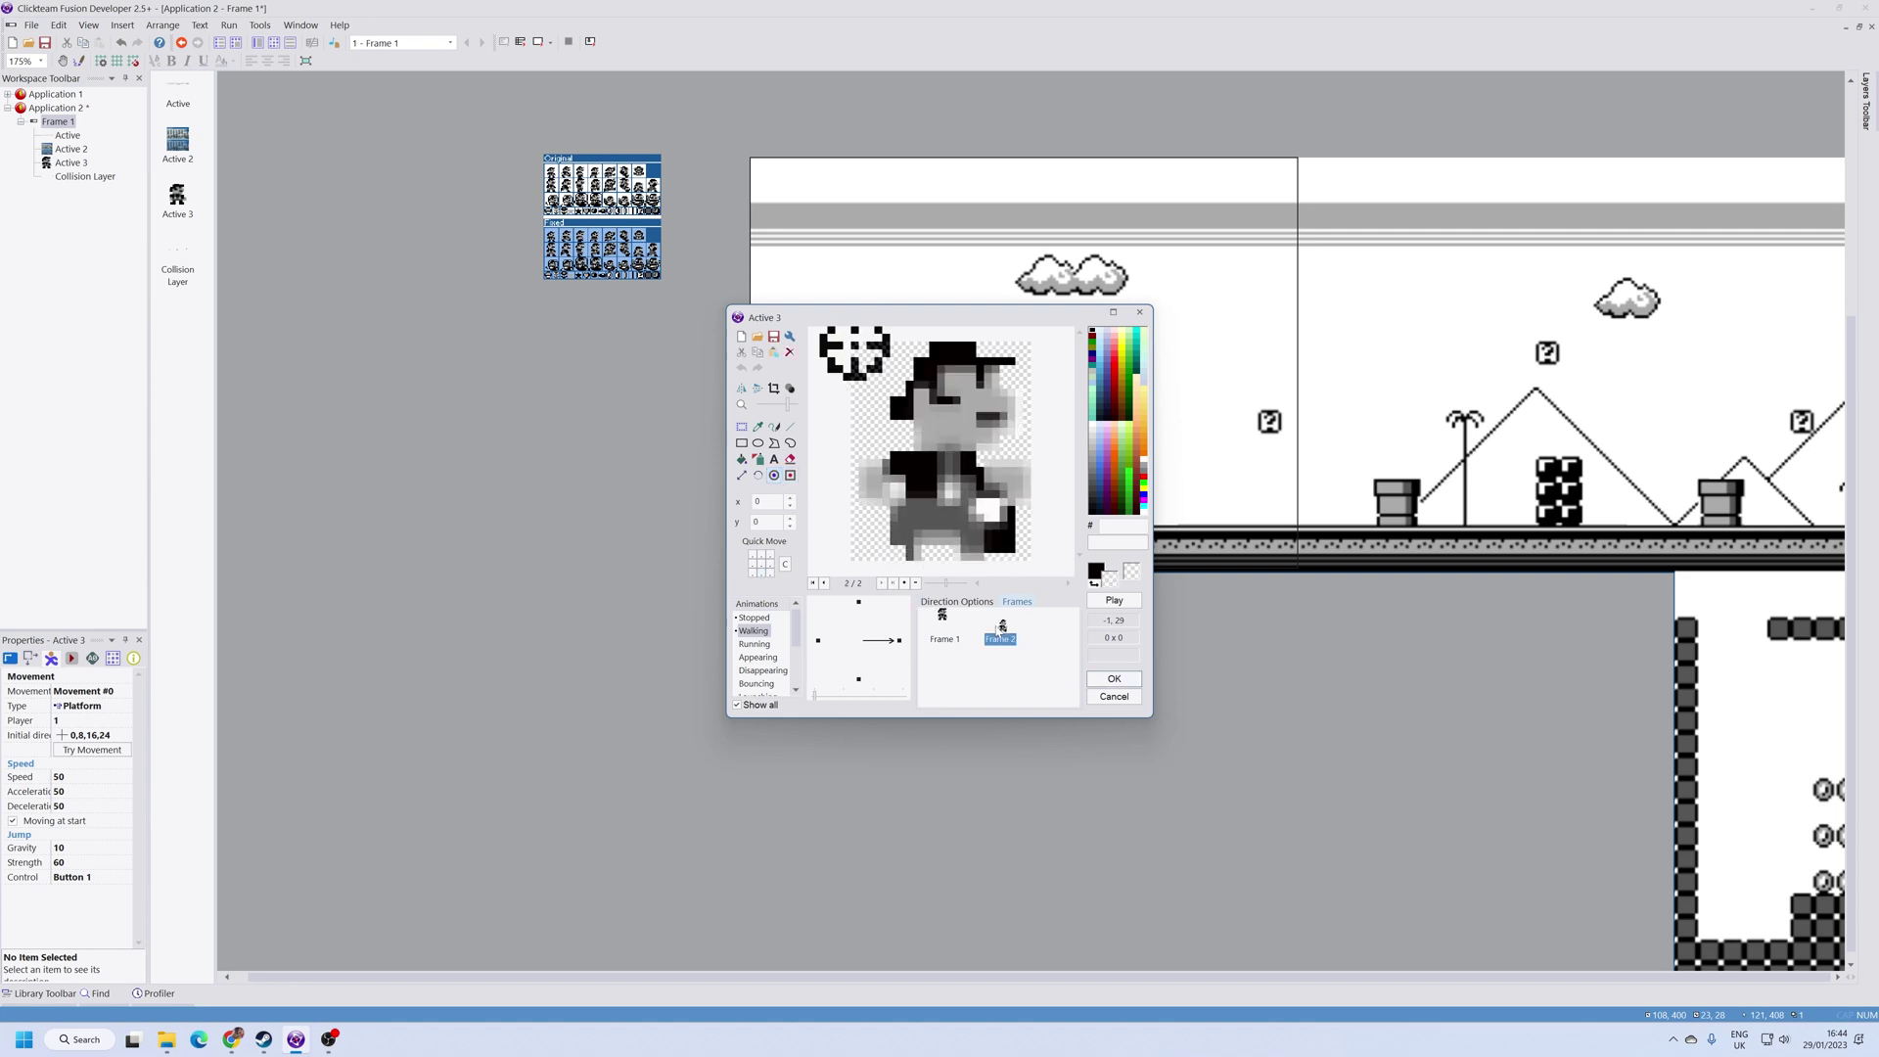
{"action": "left_click", "coordinate": [768, 573]}
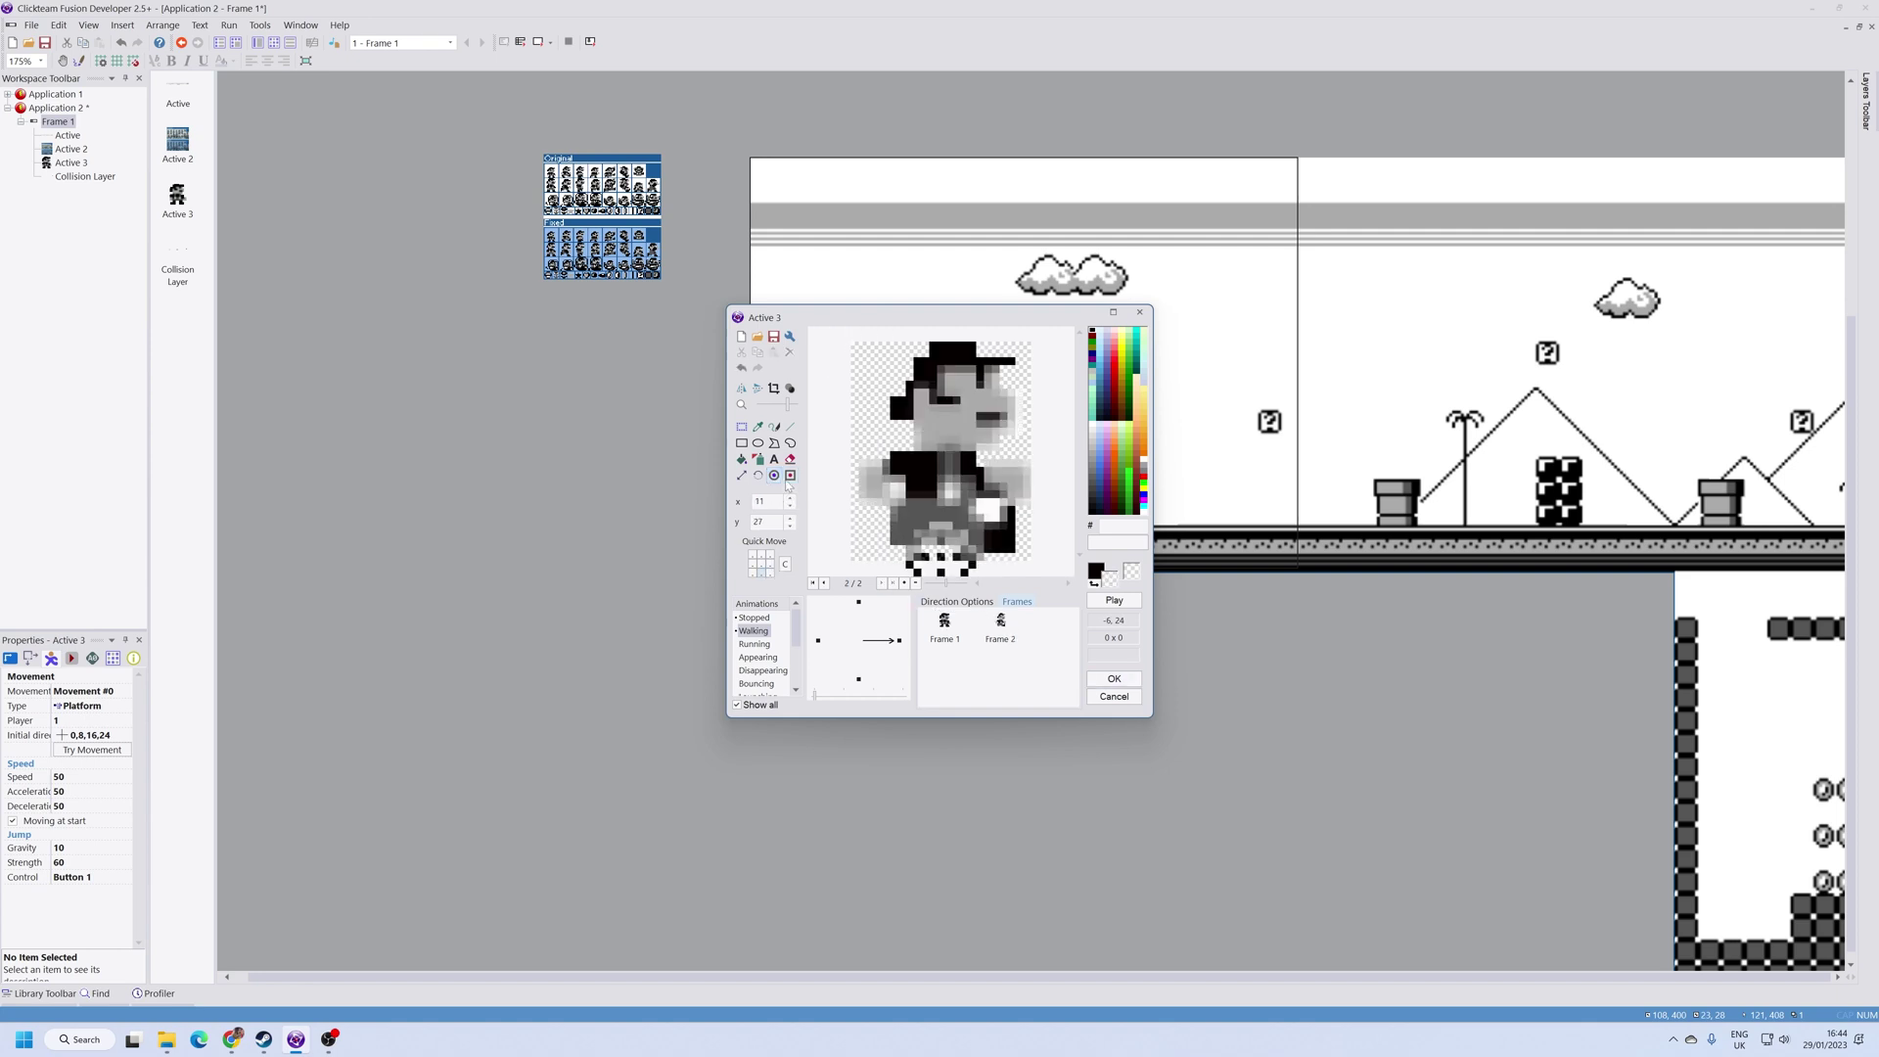
{"action": "key", "text": "ctrl+z"}
{"action": "left_click", "coordinate": [765, 576]}
Step: Trim the downward Walking direction to two frames, deleting the extras
{"action": "left_click", "coordinate": [1007, 635]}
{"action": "left_click", "coordinate": [936, 630], "text": "shift"}
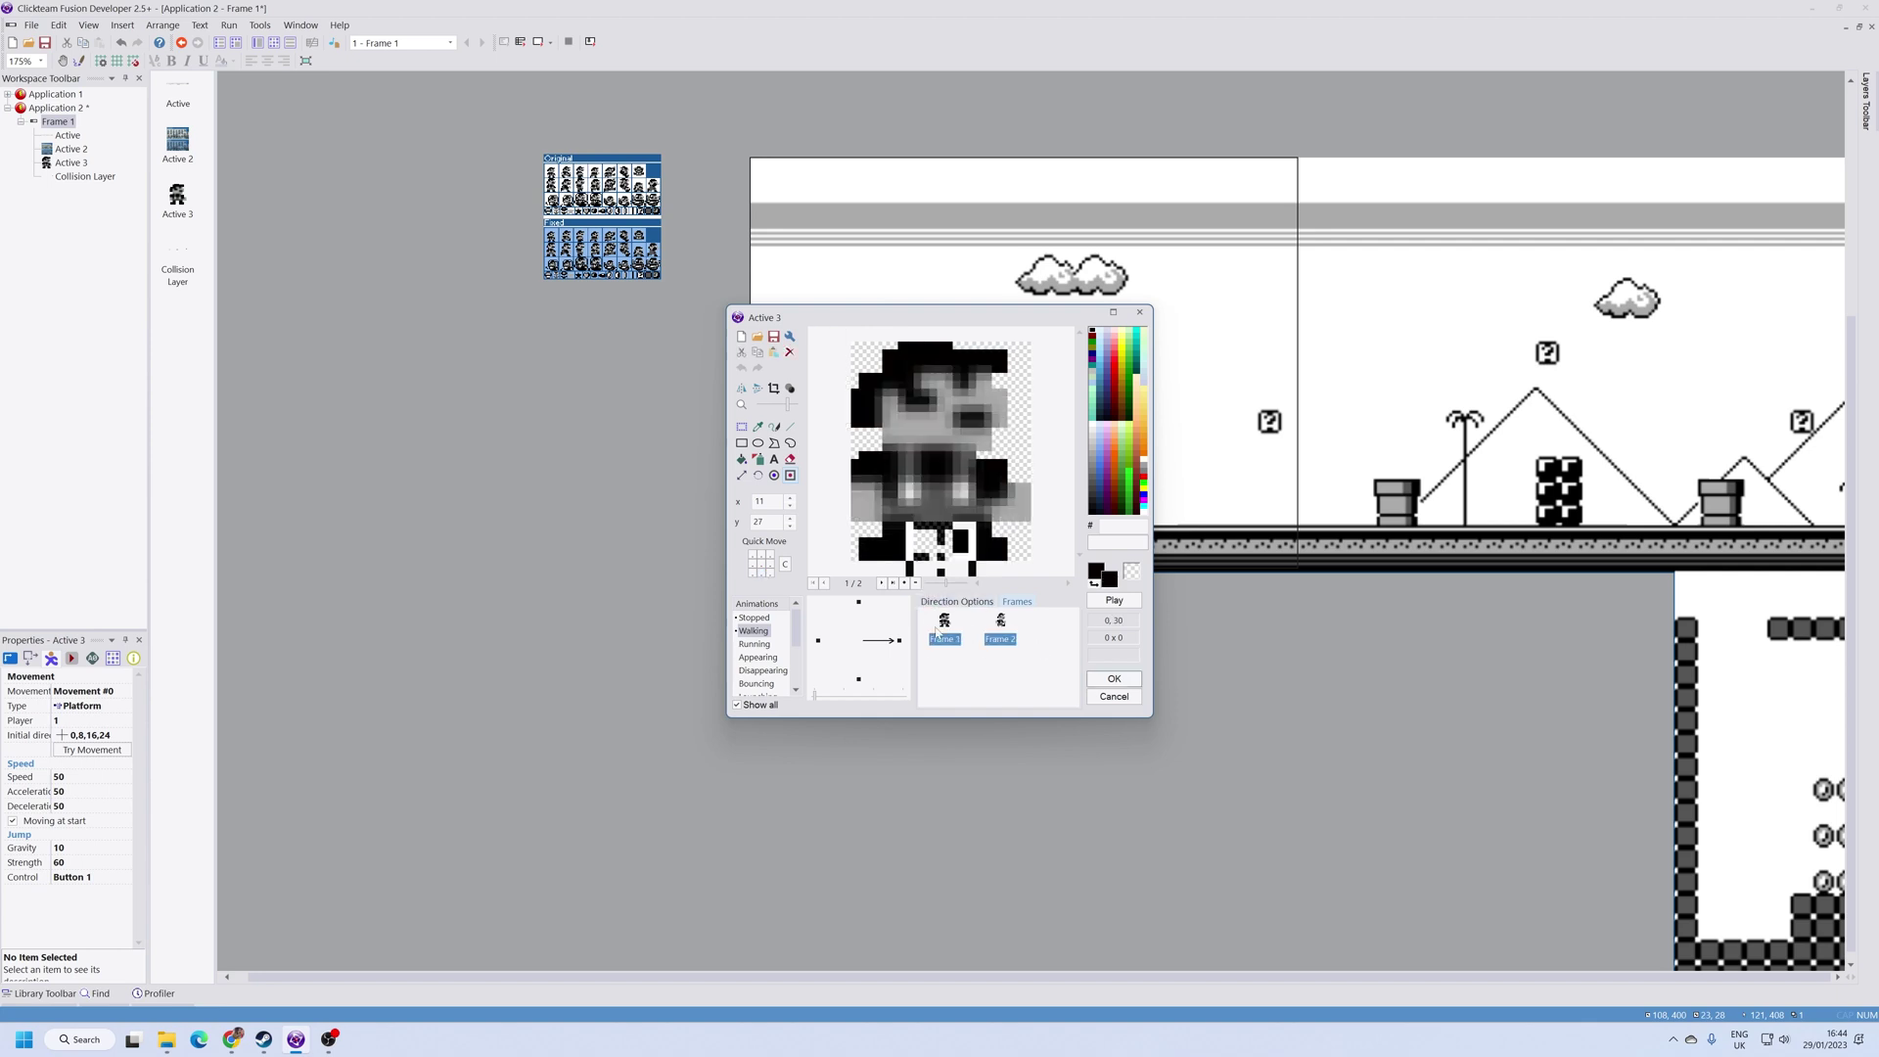
{"action": "left_click", "coordinate": [898, 641]}
{"action": "left_click", "coordinate": [860, 676]}
{"action": "left_click", "coordinate": [1007, 634]}
{"action": "key", "text": "Delete"}
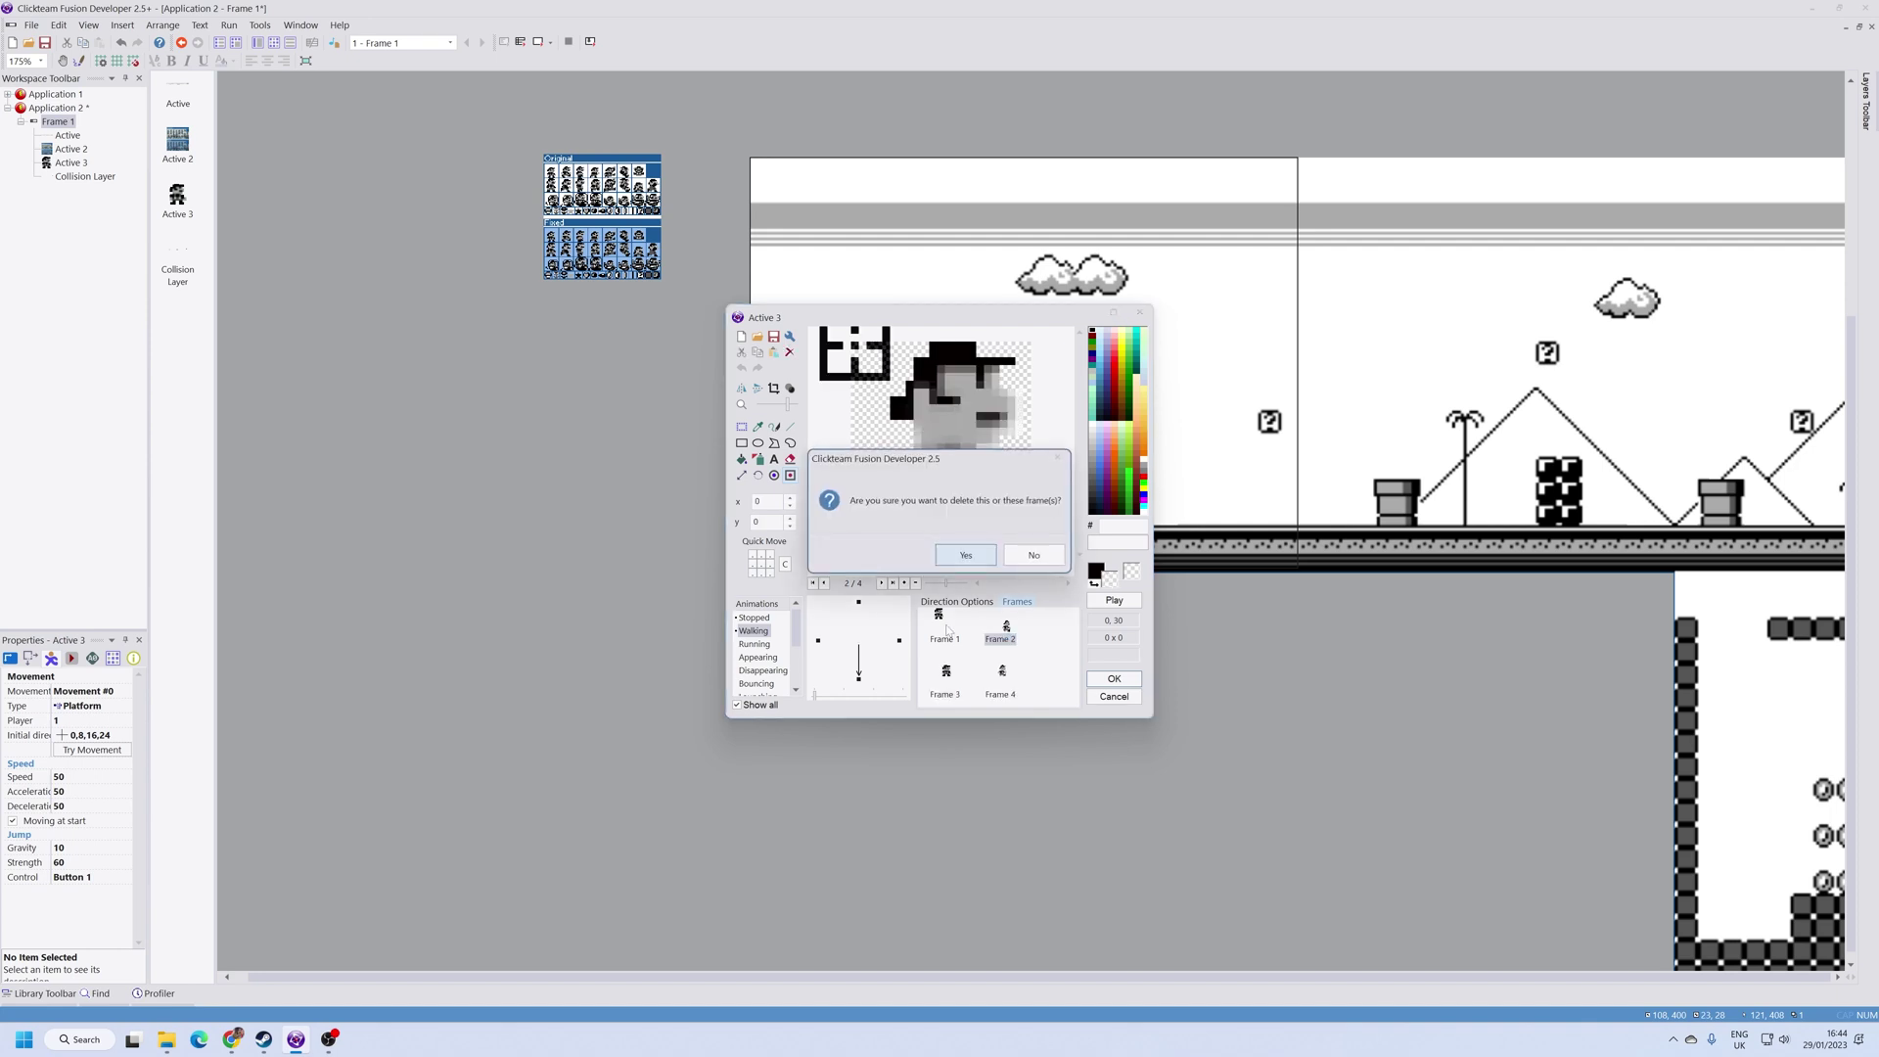
{"action": "key", "text": "Return"}
{"action": "key", "text": "Delete"}
{"action": "key", "text": "Return"}
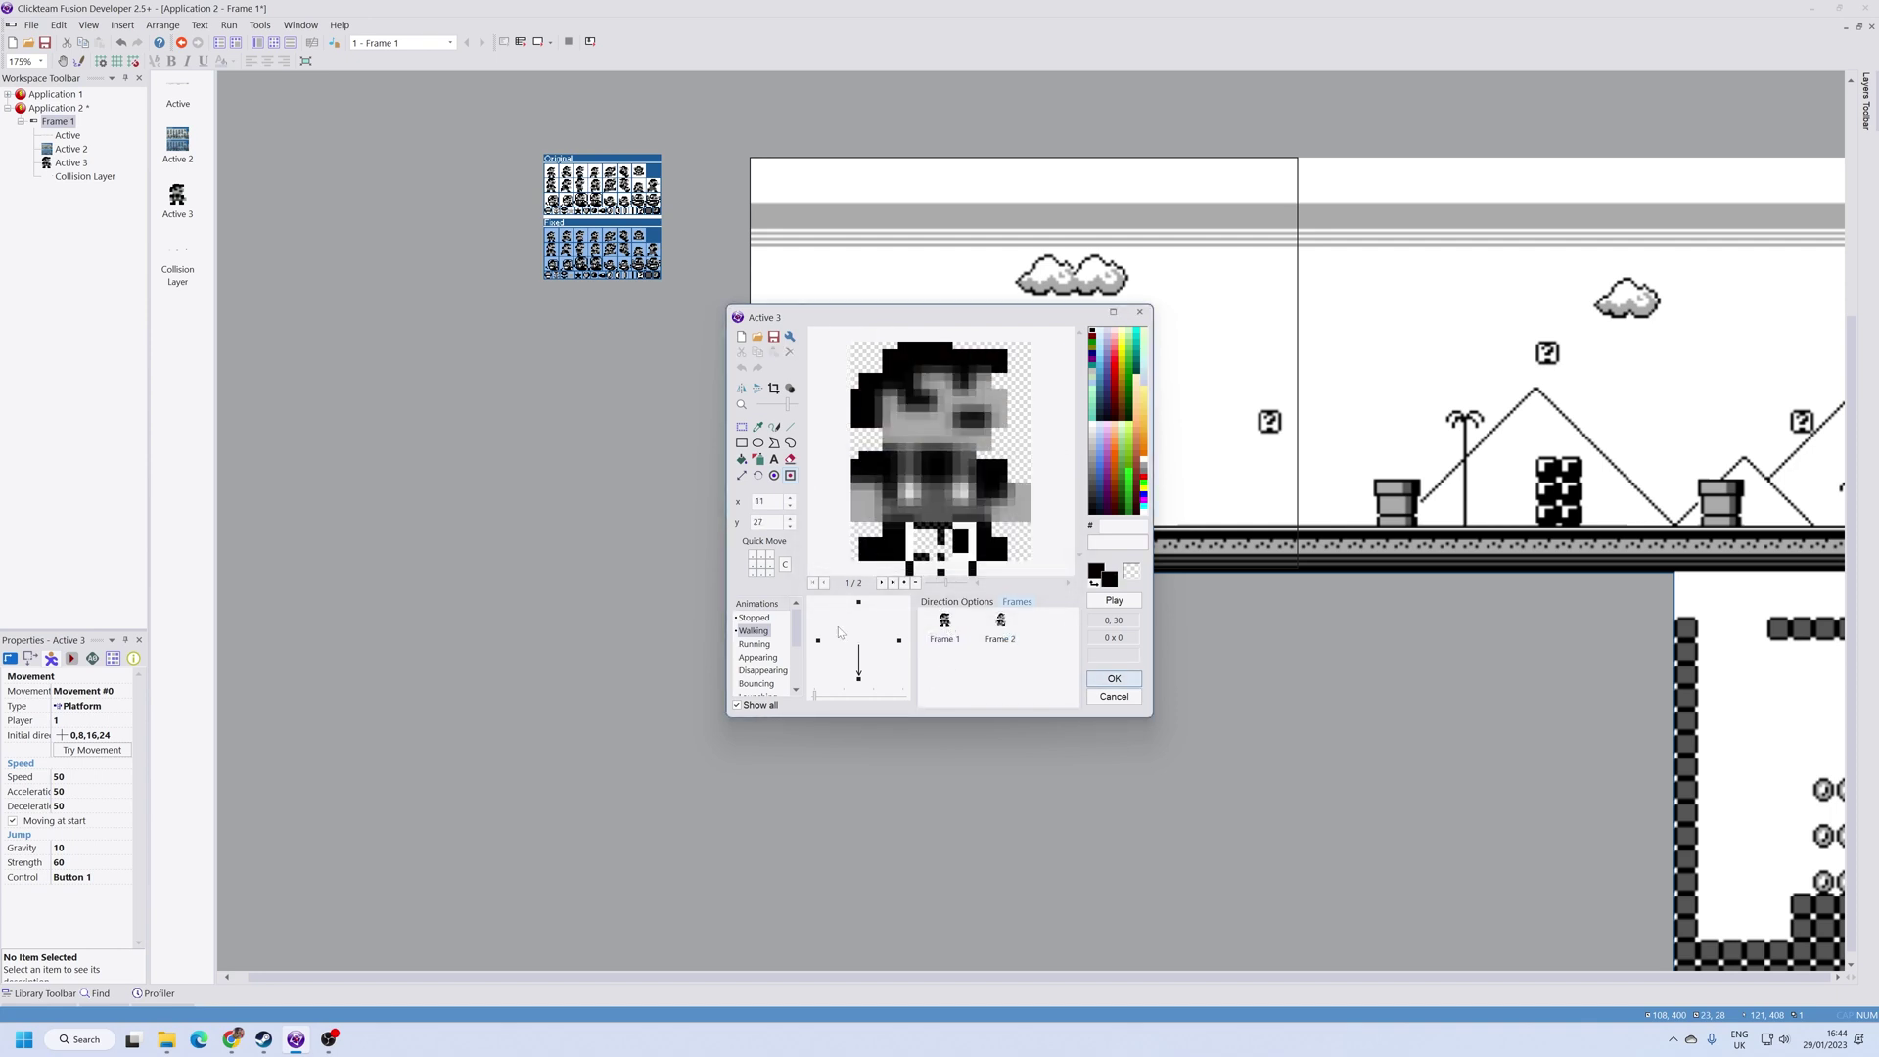
Step: Trim the left Walking direction to two frames, undoing one accidental deletion
{"action": "left_click", "coordinate": [818, 640]}
{"action": "left_click", "coordinate": [939, 635]}
{"action": "key", "text": "Delete"}
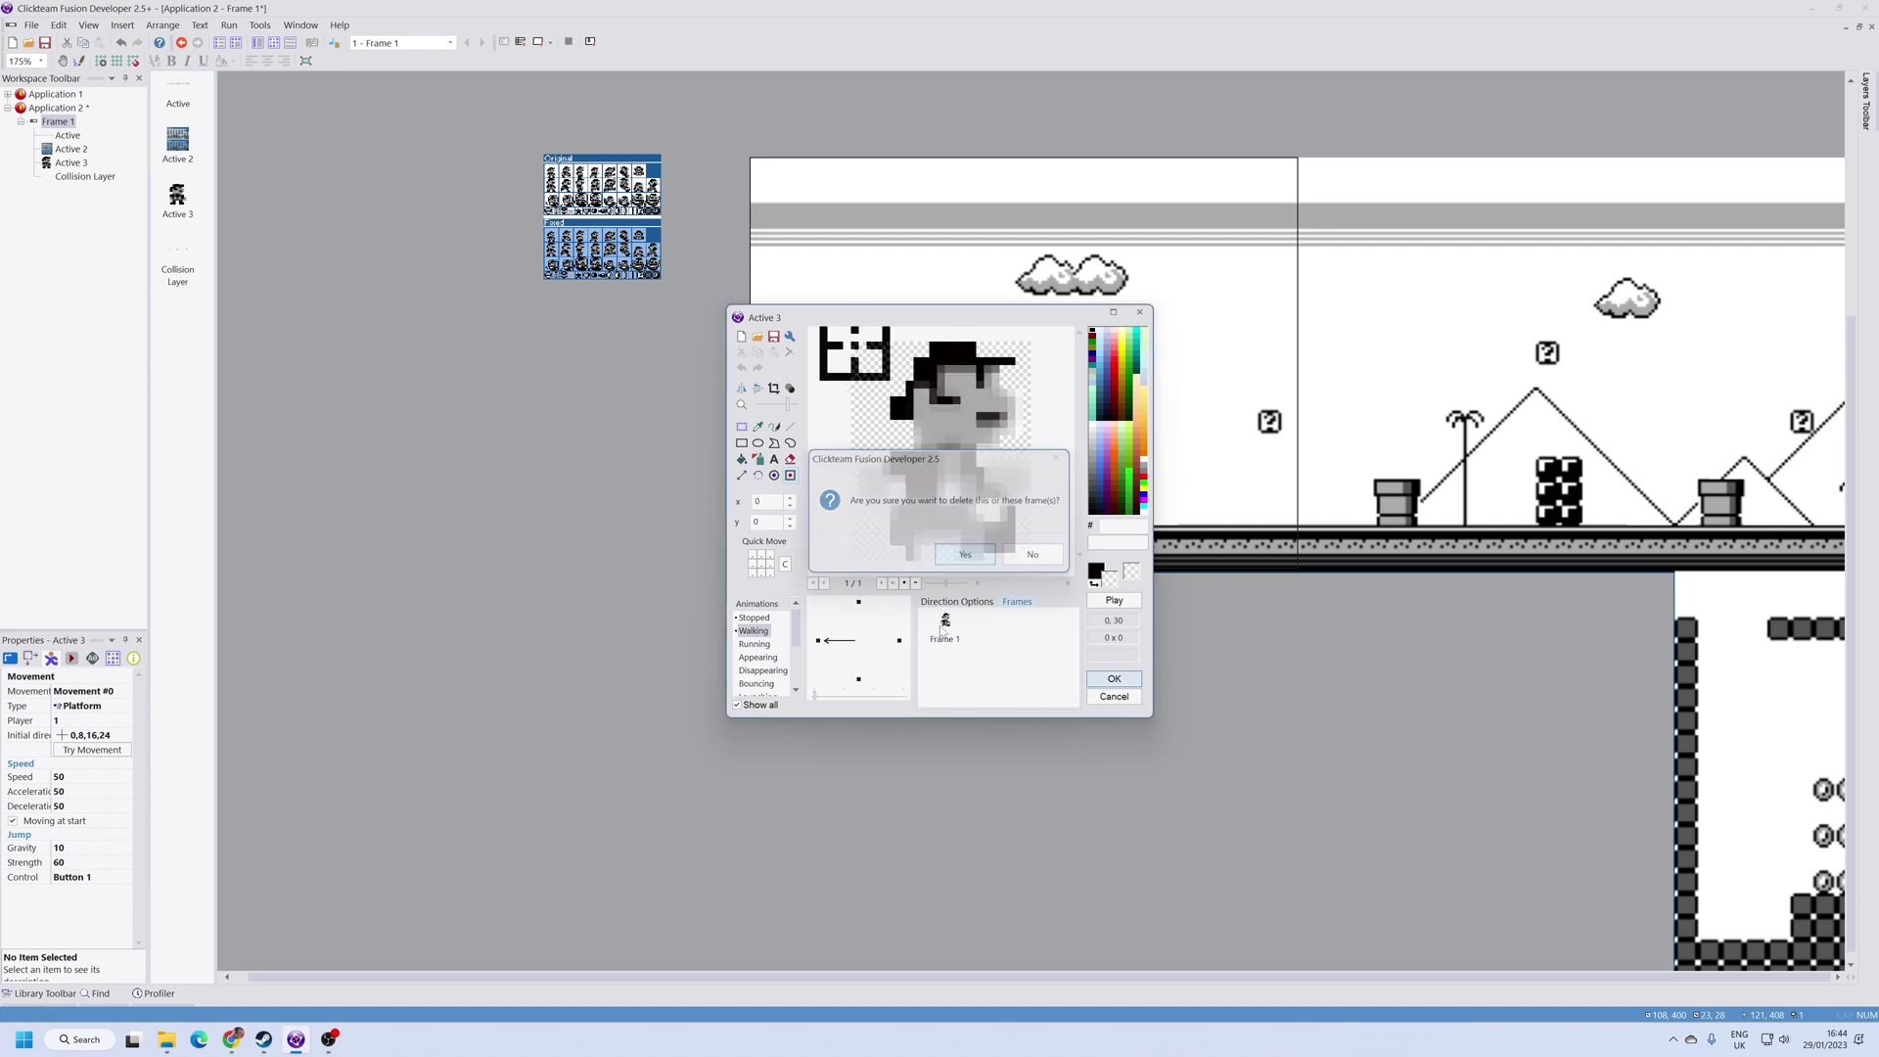
{"action": "key", "text": "Return"}
{"action": "key", "text": "Delete"}
{"action": "key", "text": "Return"}
{"action": "key", "text": "ctrl+z"}
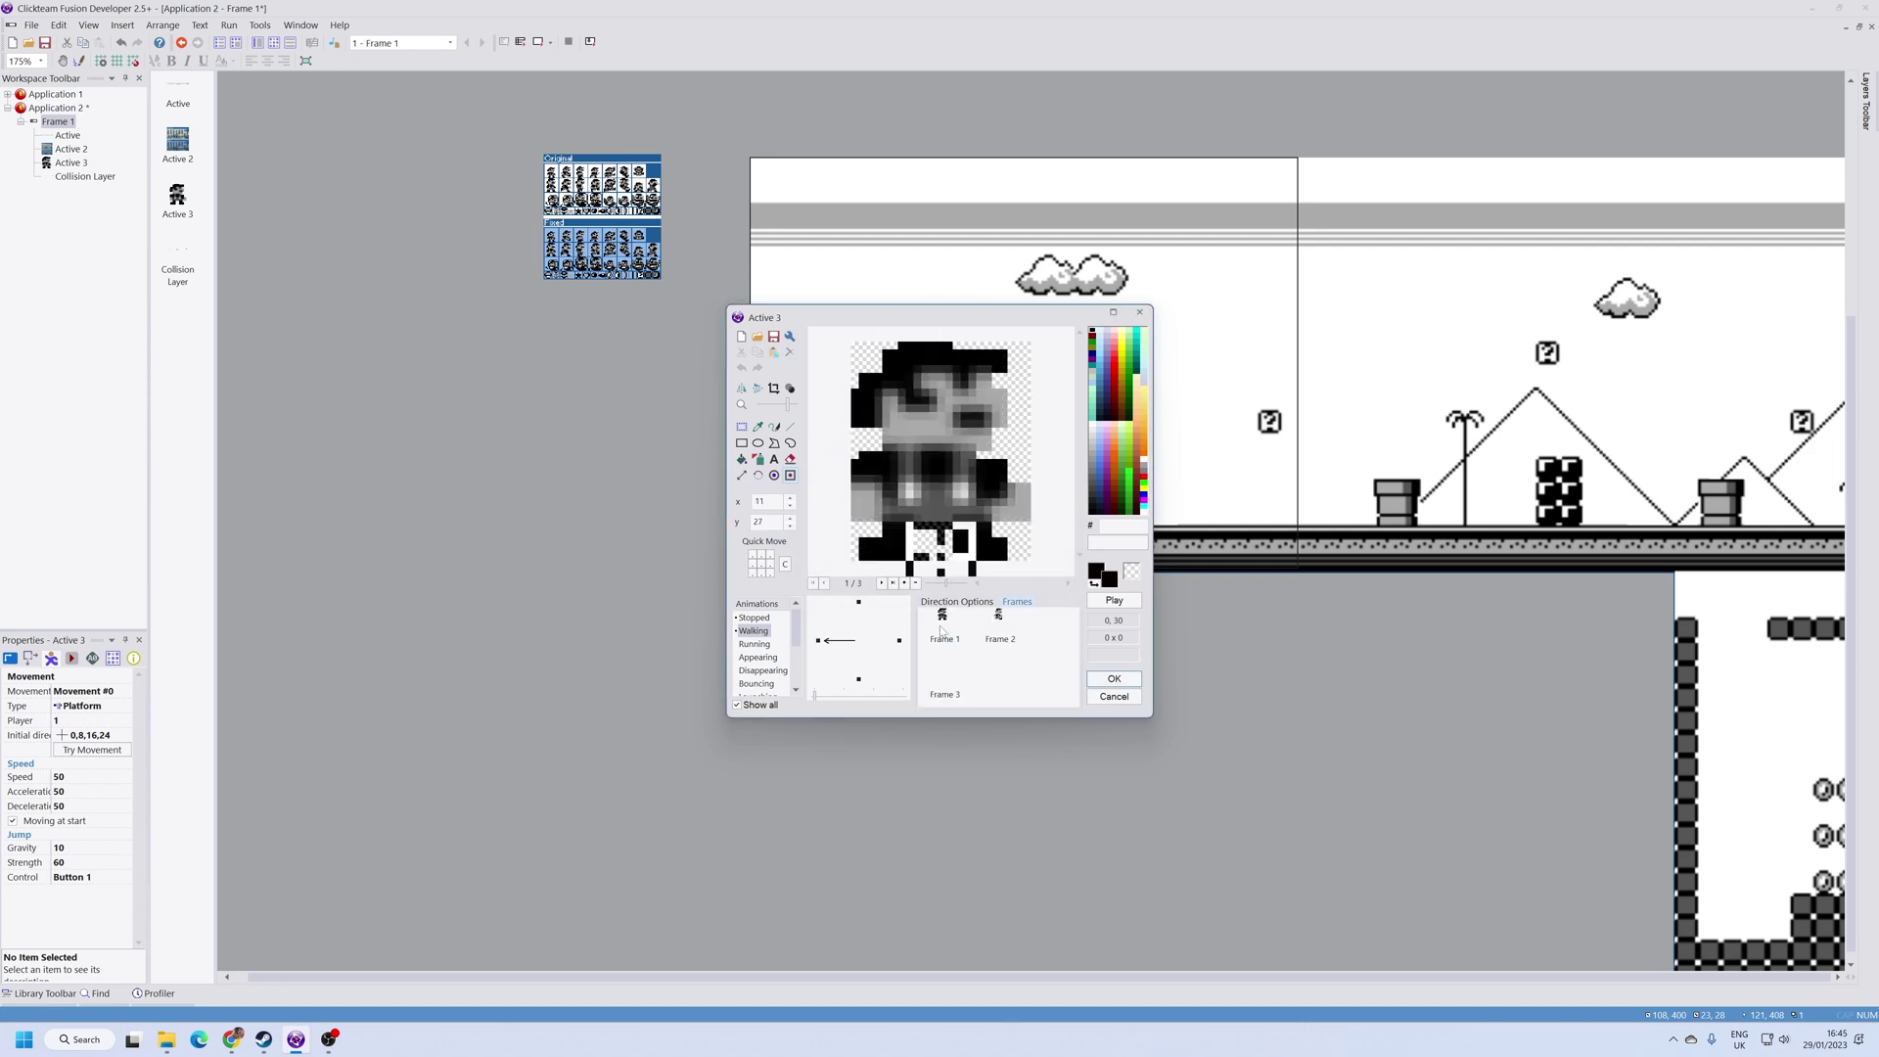
{"action": "left_click", "coordinate": [944, 683]}
{"action": "key", "text": "Delete"}
{"action": "key", "text": "Return"}
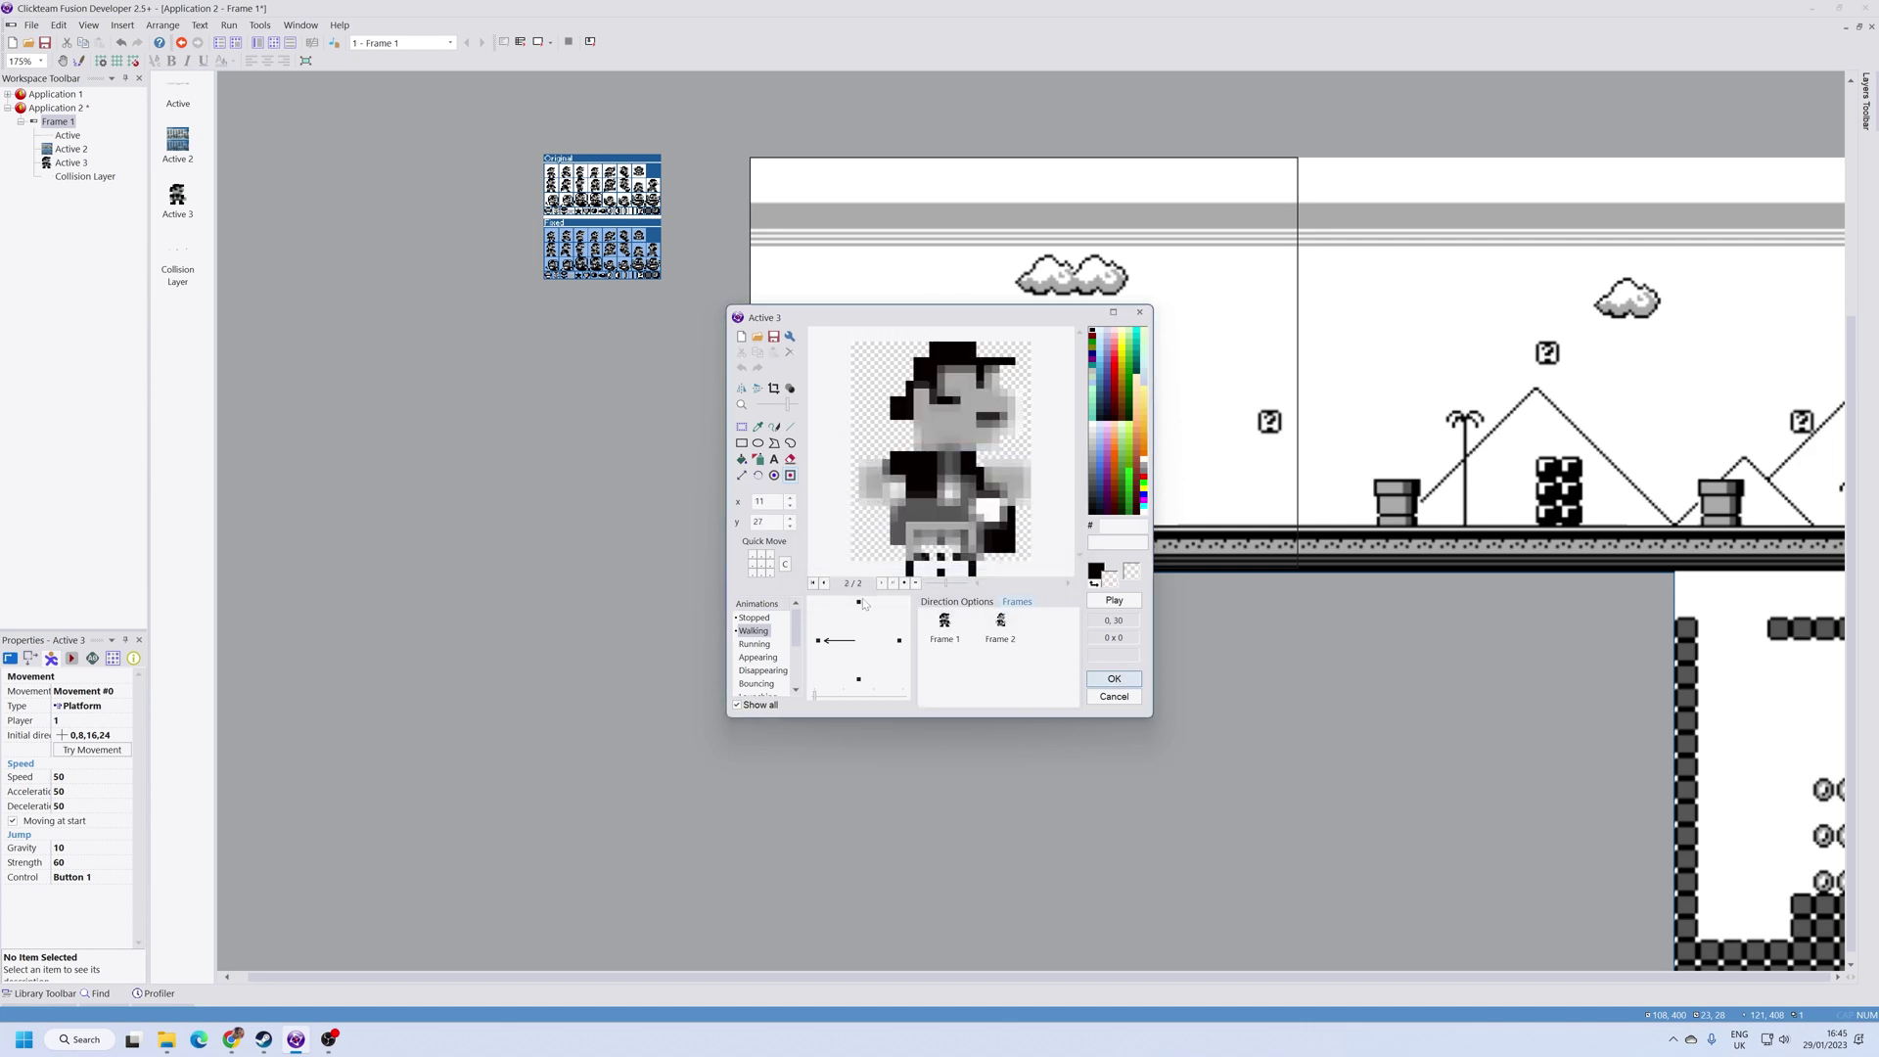
Step: Trim the upward Walking direction to two frames, preview the walk and confirm with OK
{"action": "left_click", "coordinate": [860, 602]}
{"action": "key", "text": "Delete"}
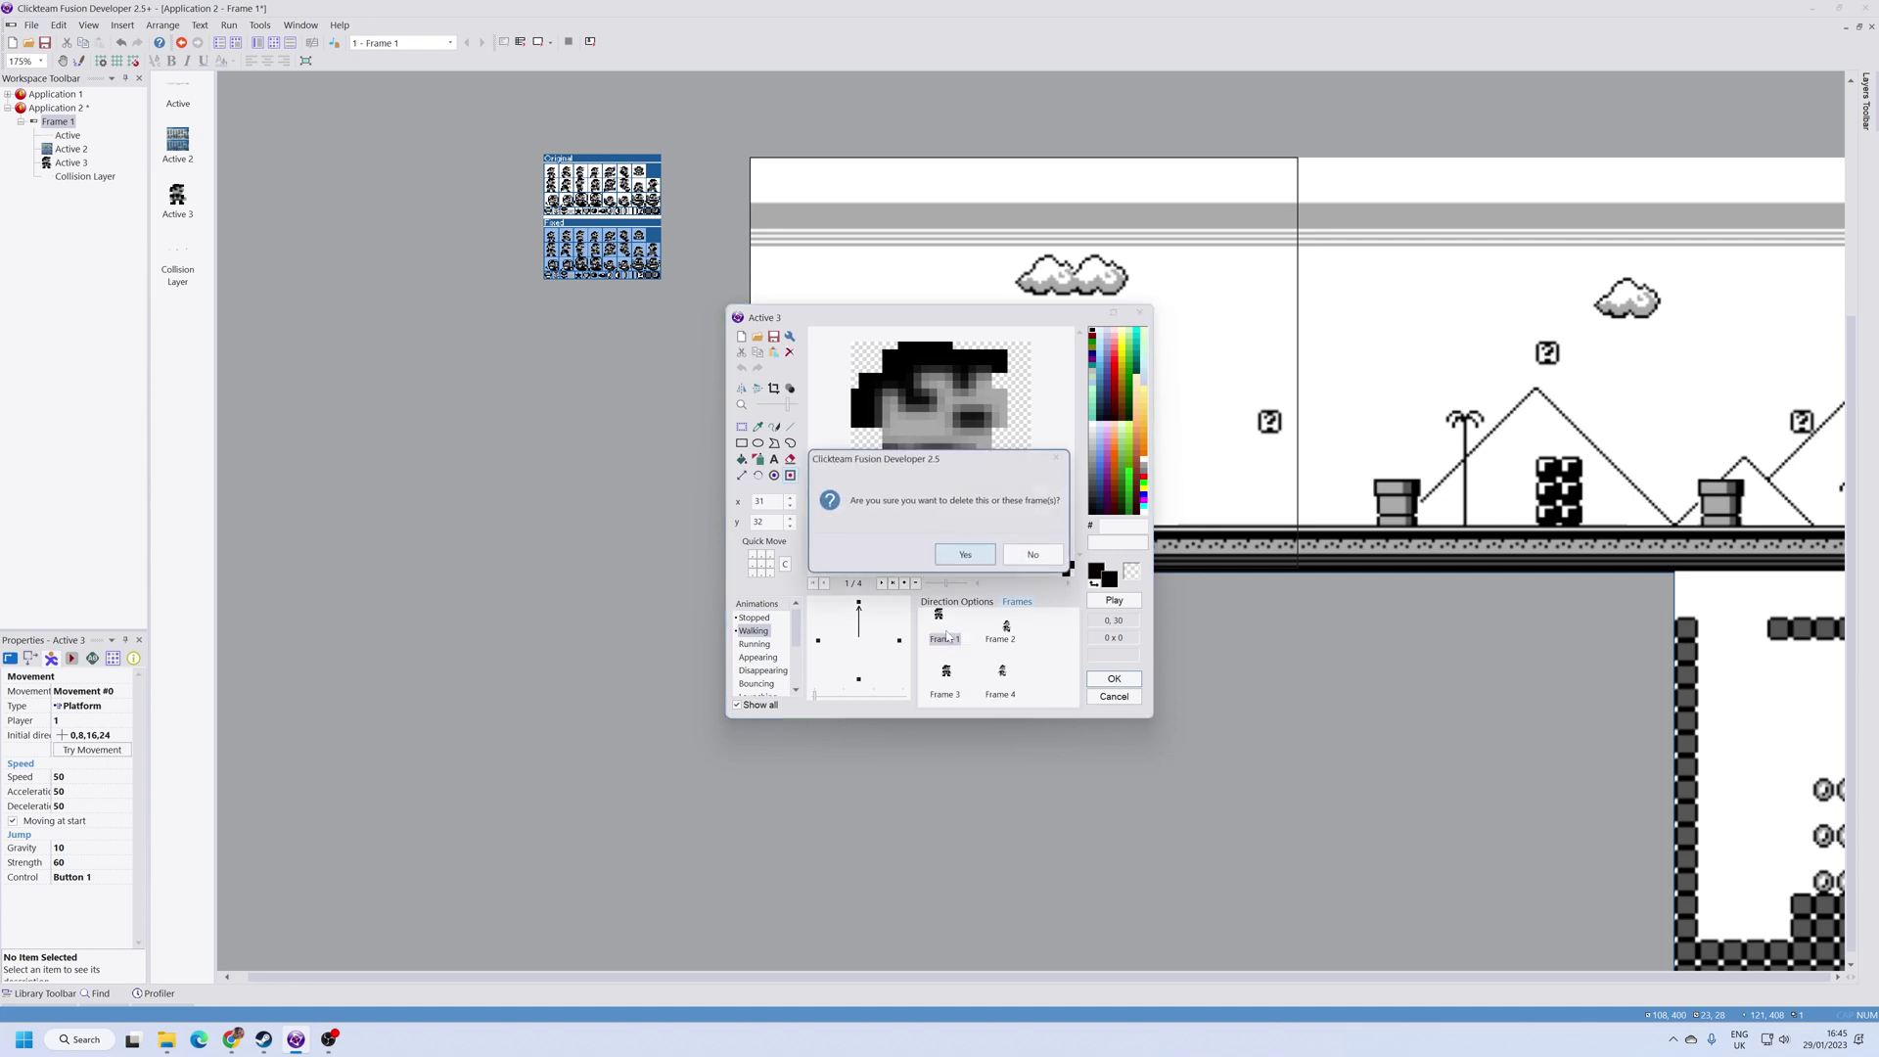
{"action": "key", "text": "Return"}
{"action": "key", "text": "Delete"}
{"action": "key", "text": "Return"}
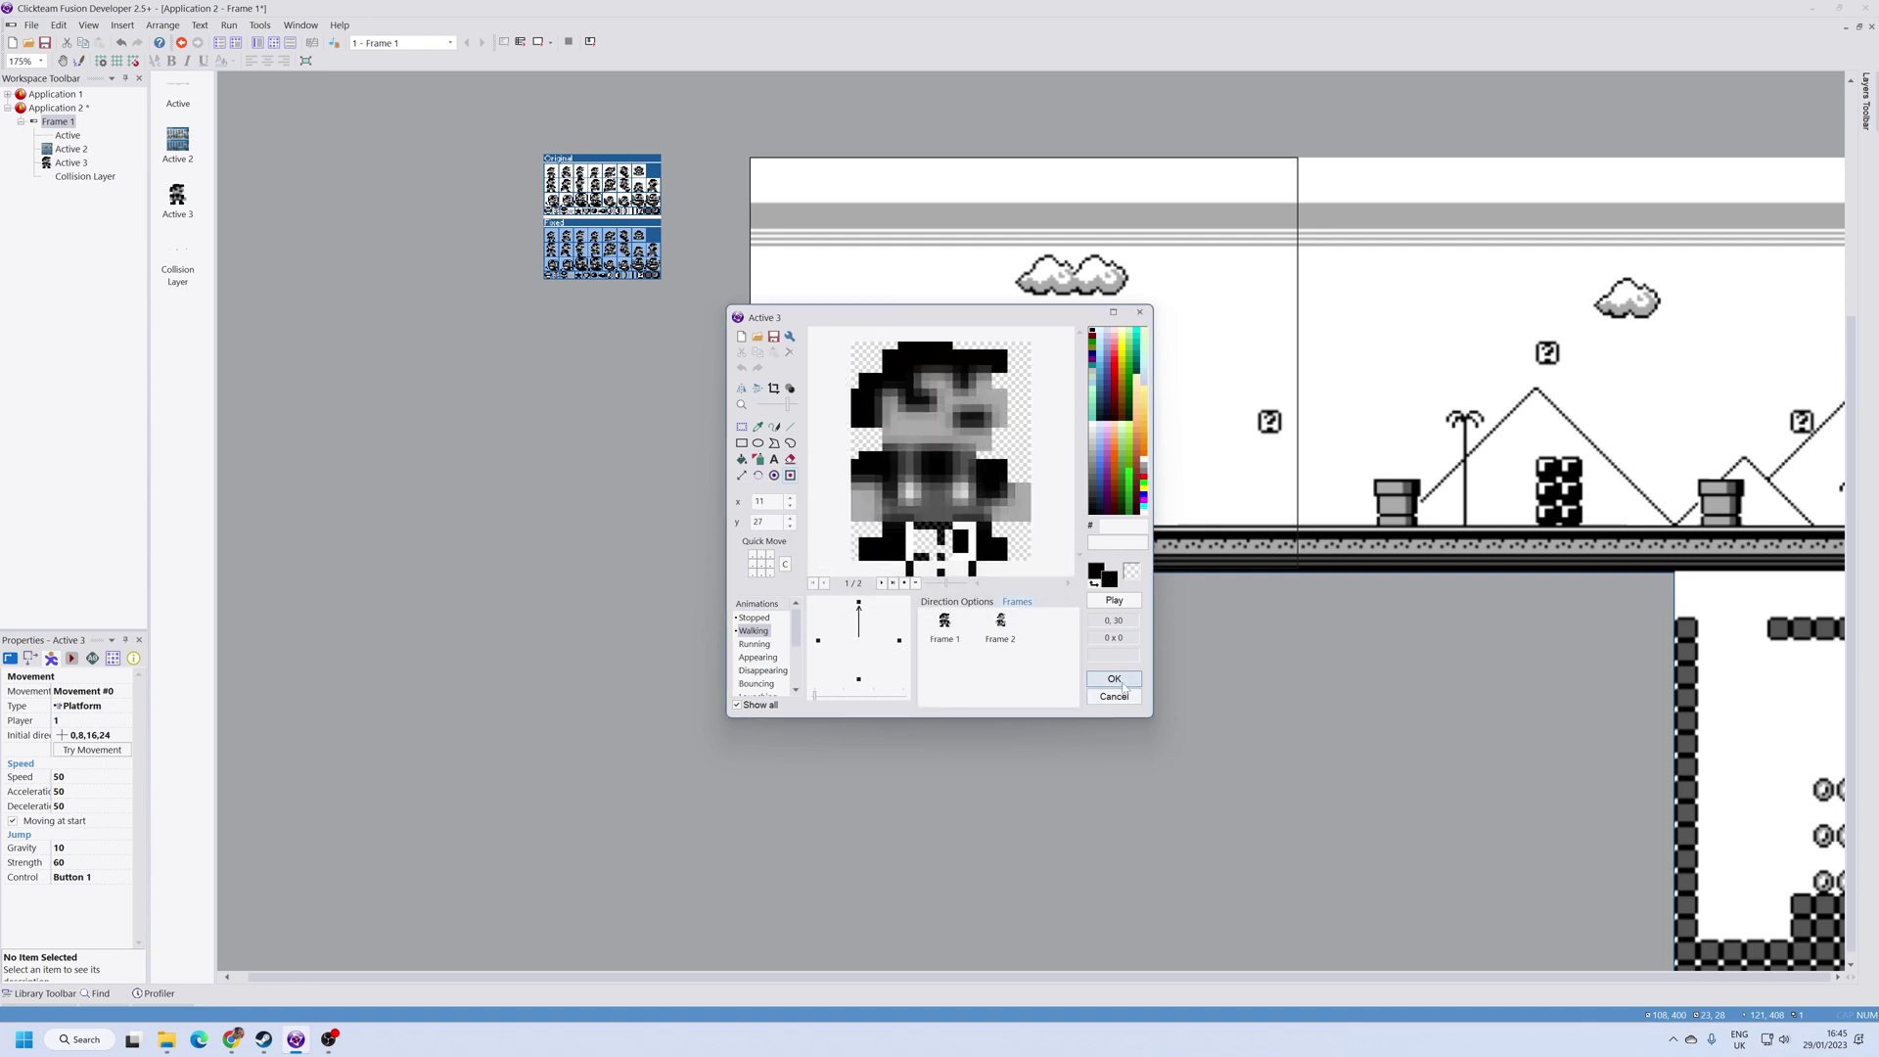
{"action": "left_click", "coordinate": [988, 602]}
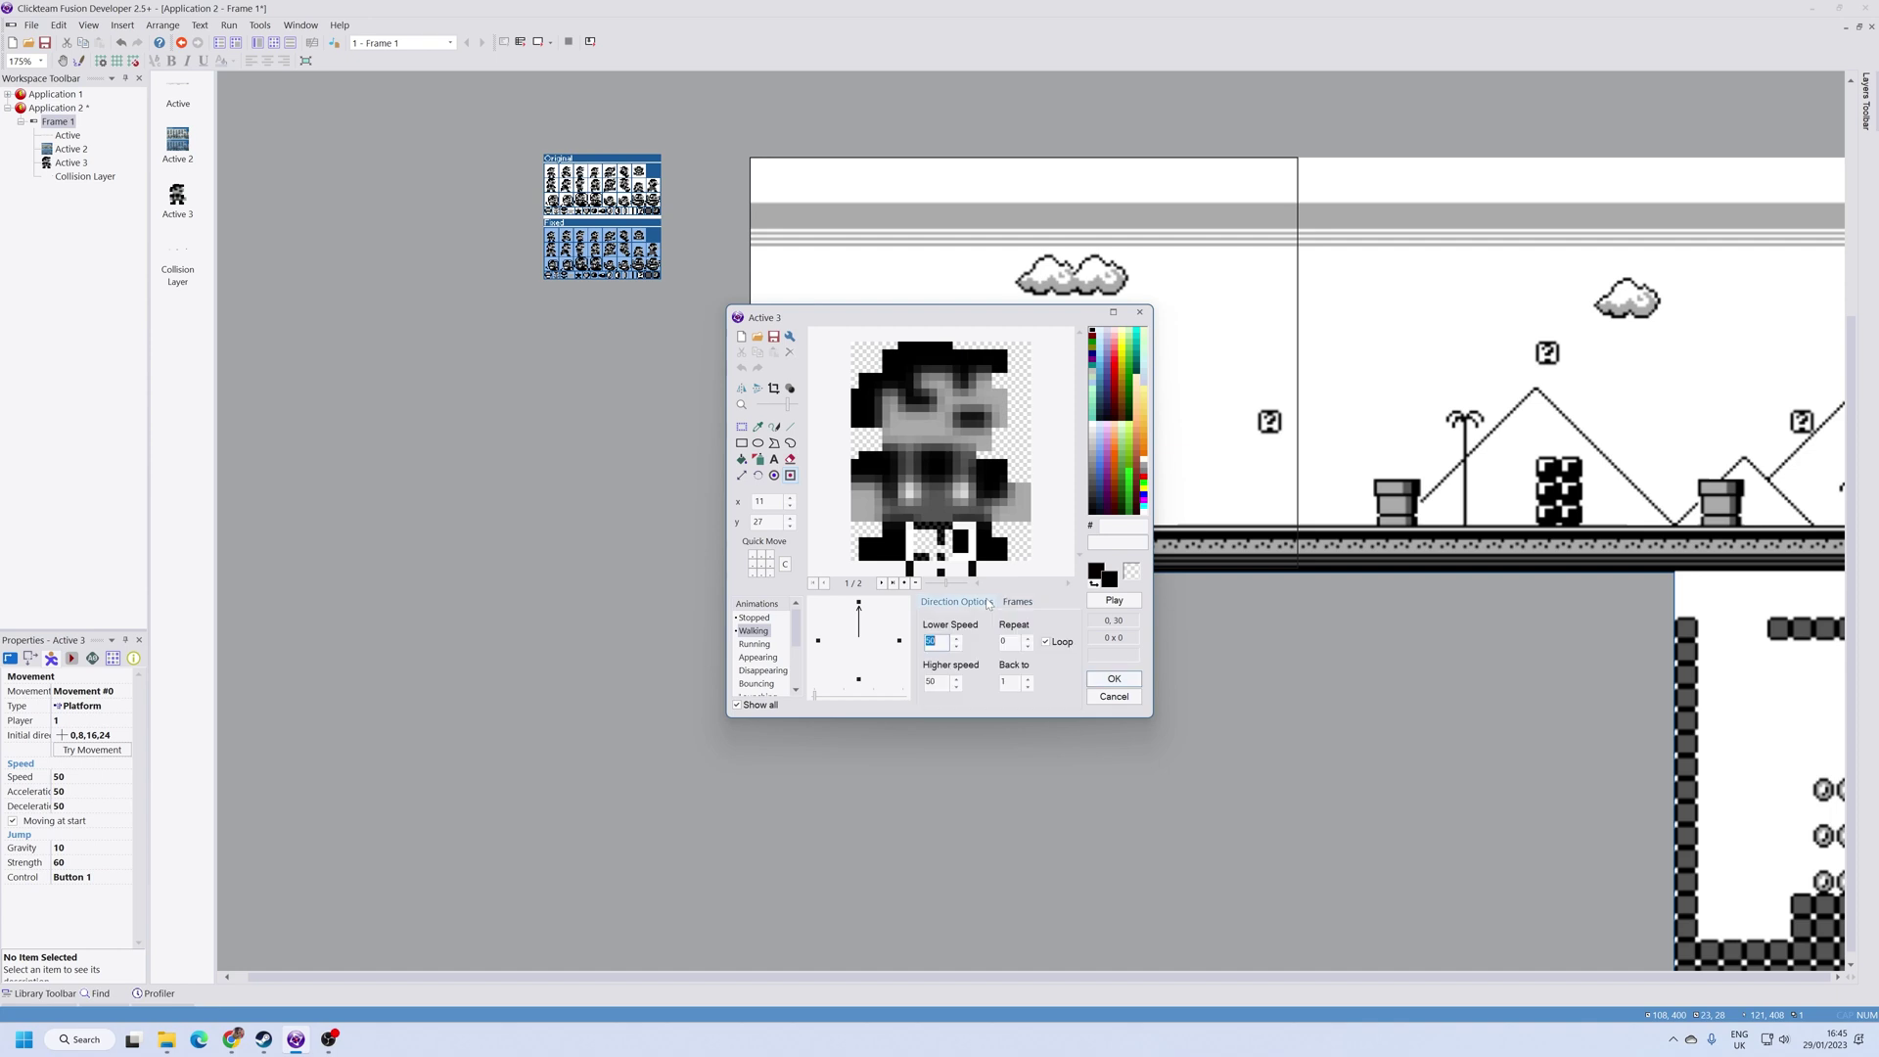
{"action": "left_click", "coordinate": [1116, 604]}
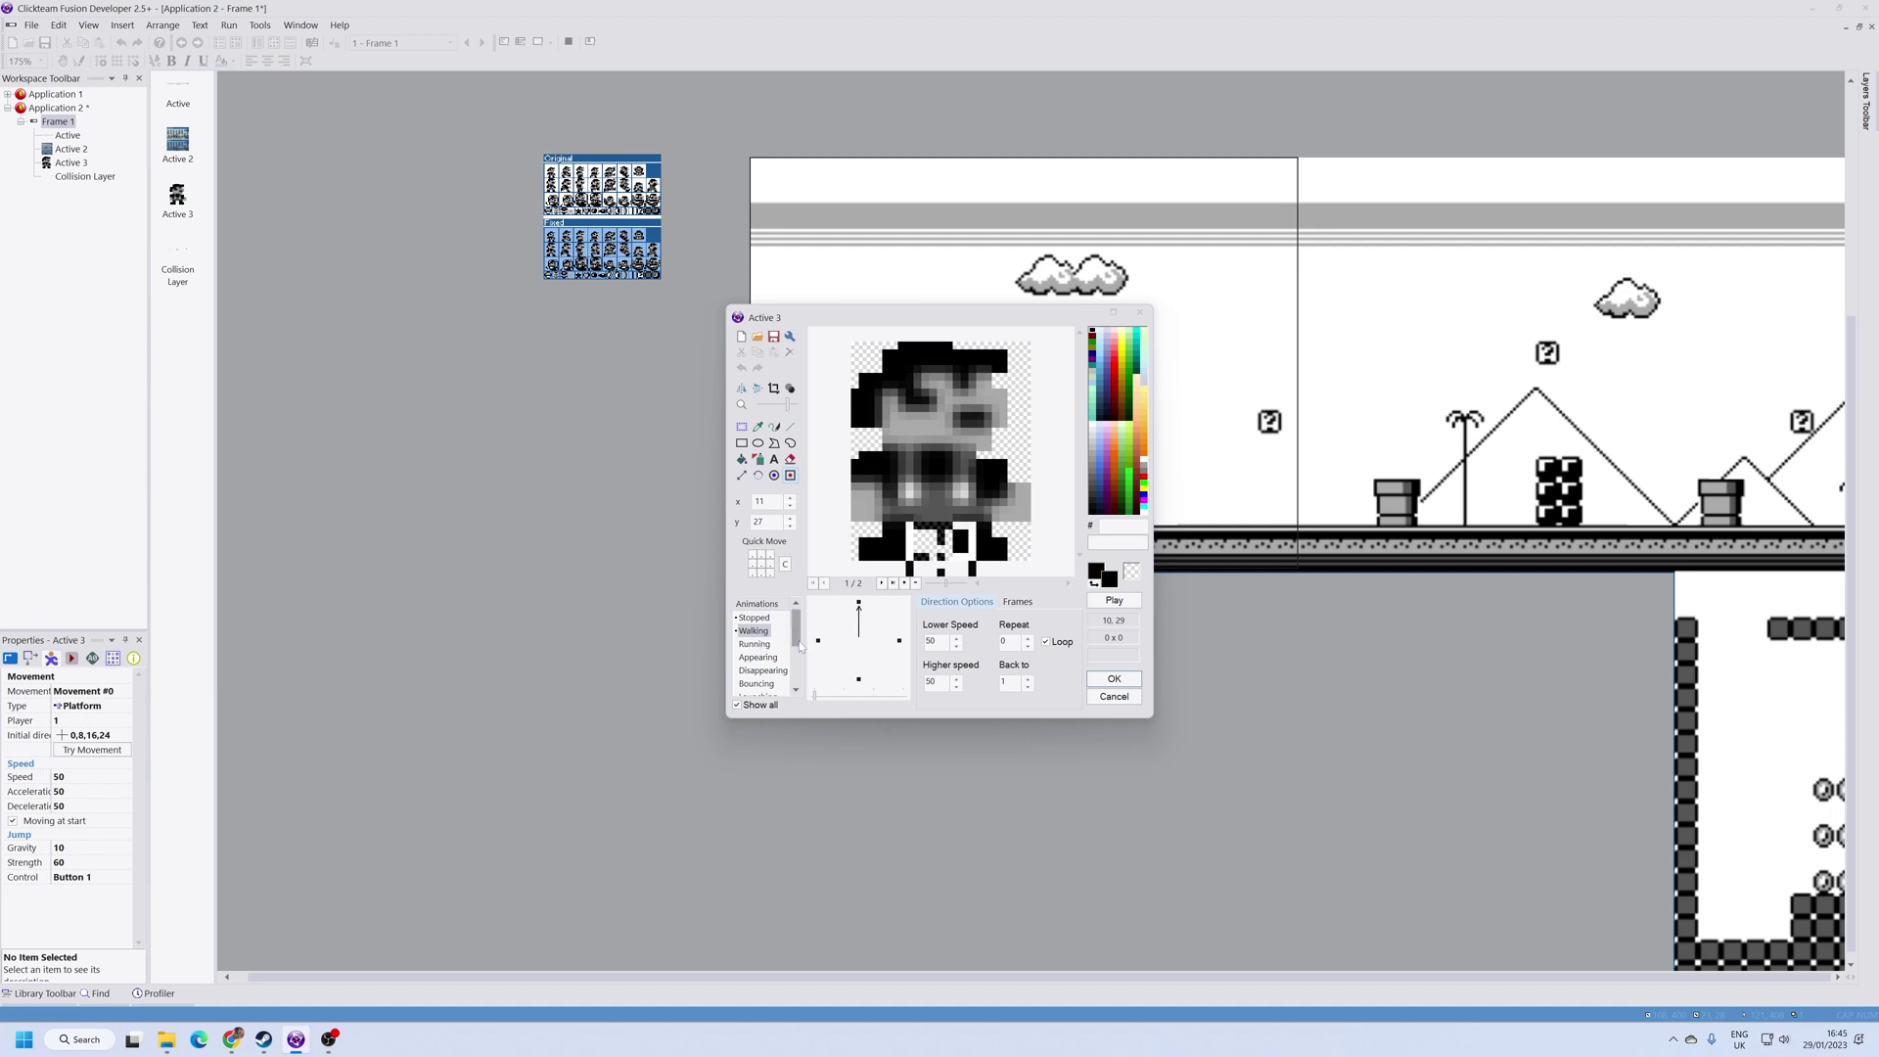
{"action": "left_click", "coordinate": [1113, 679]}
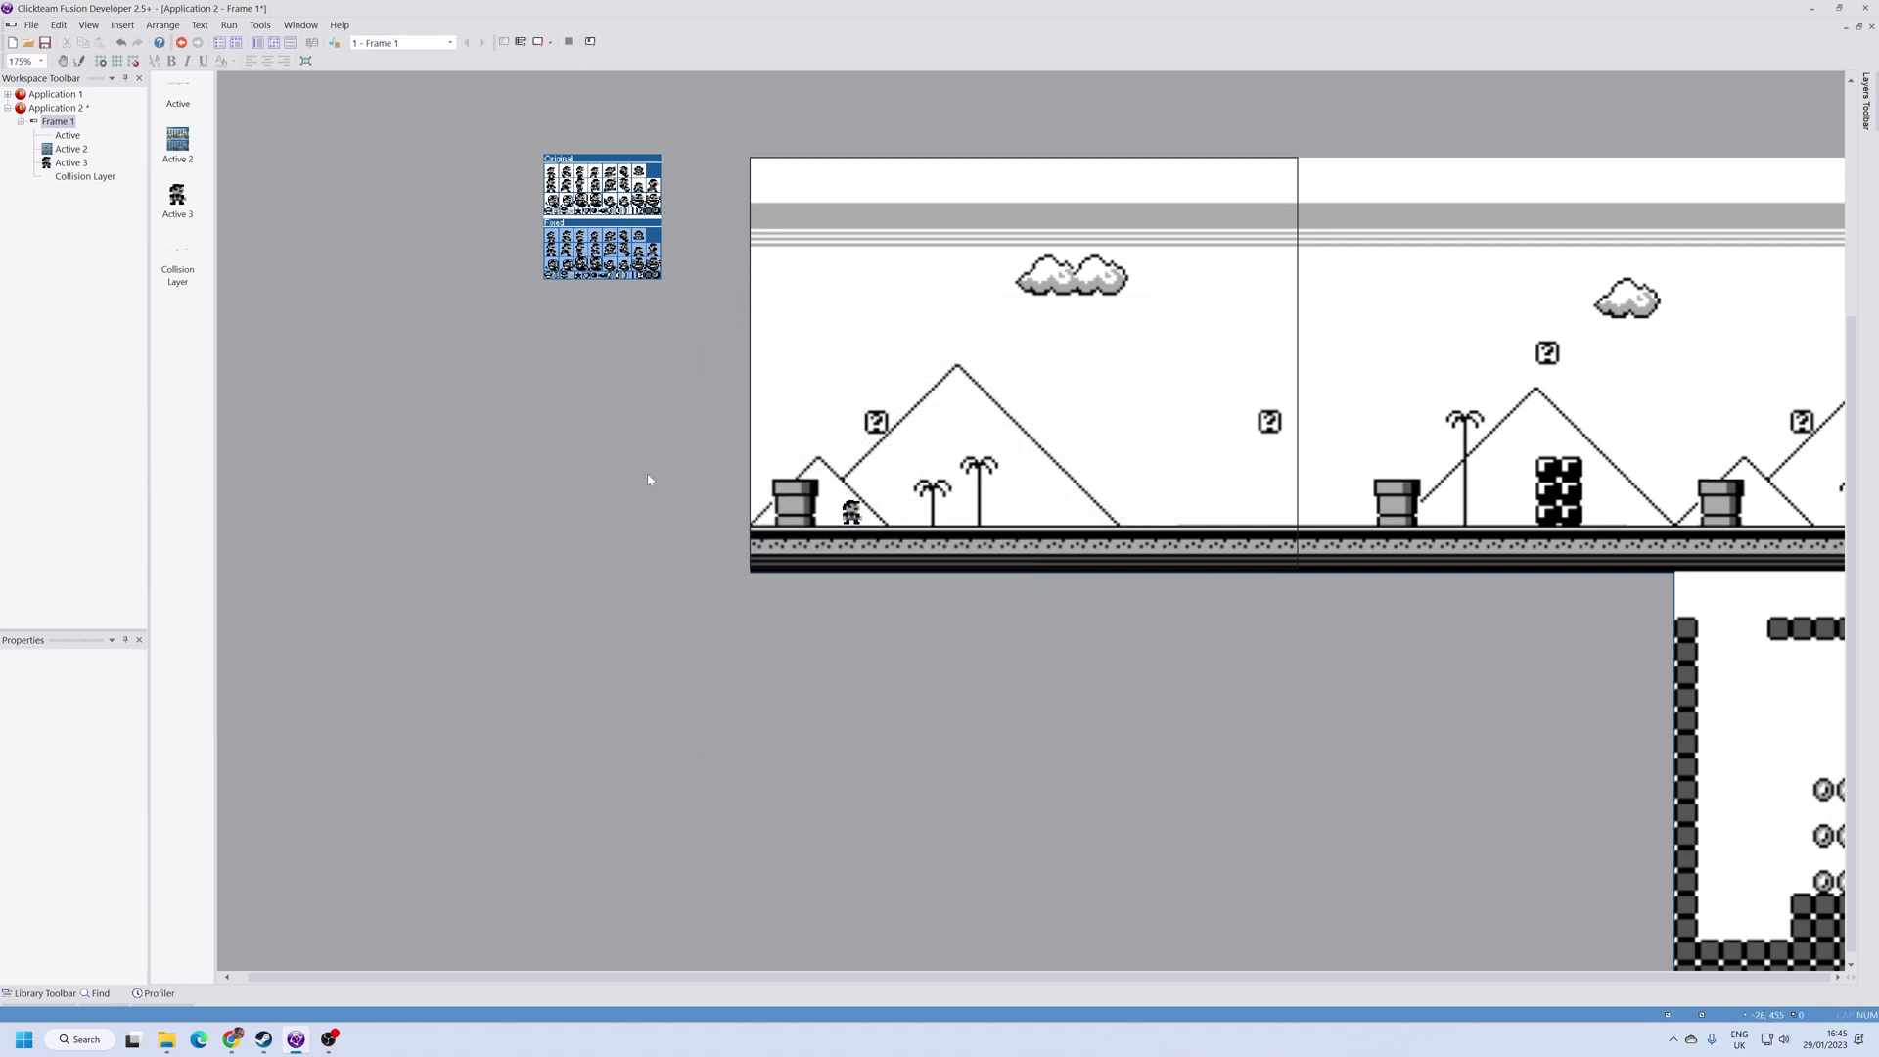
Step: Run the application and walk Mario left and right until the level scrolls
{"action": "left_click", "coordinate": [228, 24]}
{"action": "left_click", "coordinate": [279, 68]}
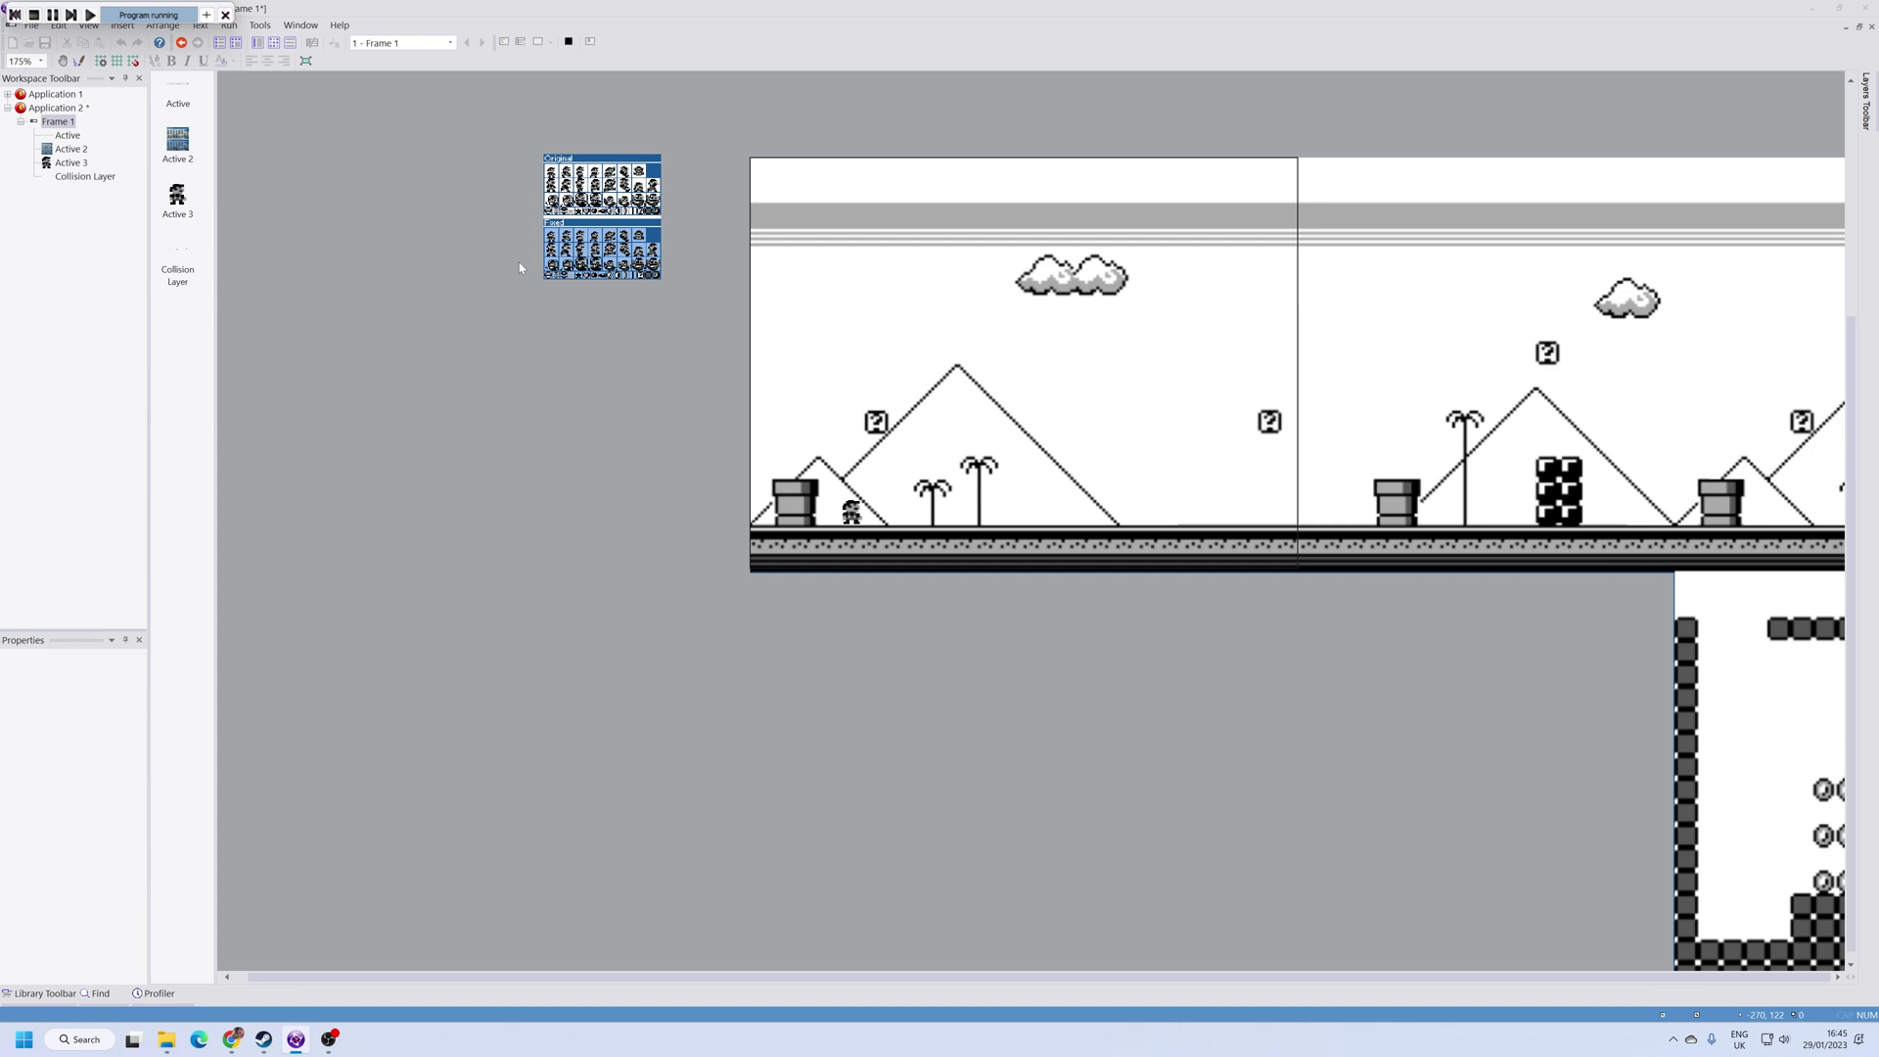
{"action": "key", "text": "Right"}
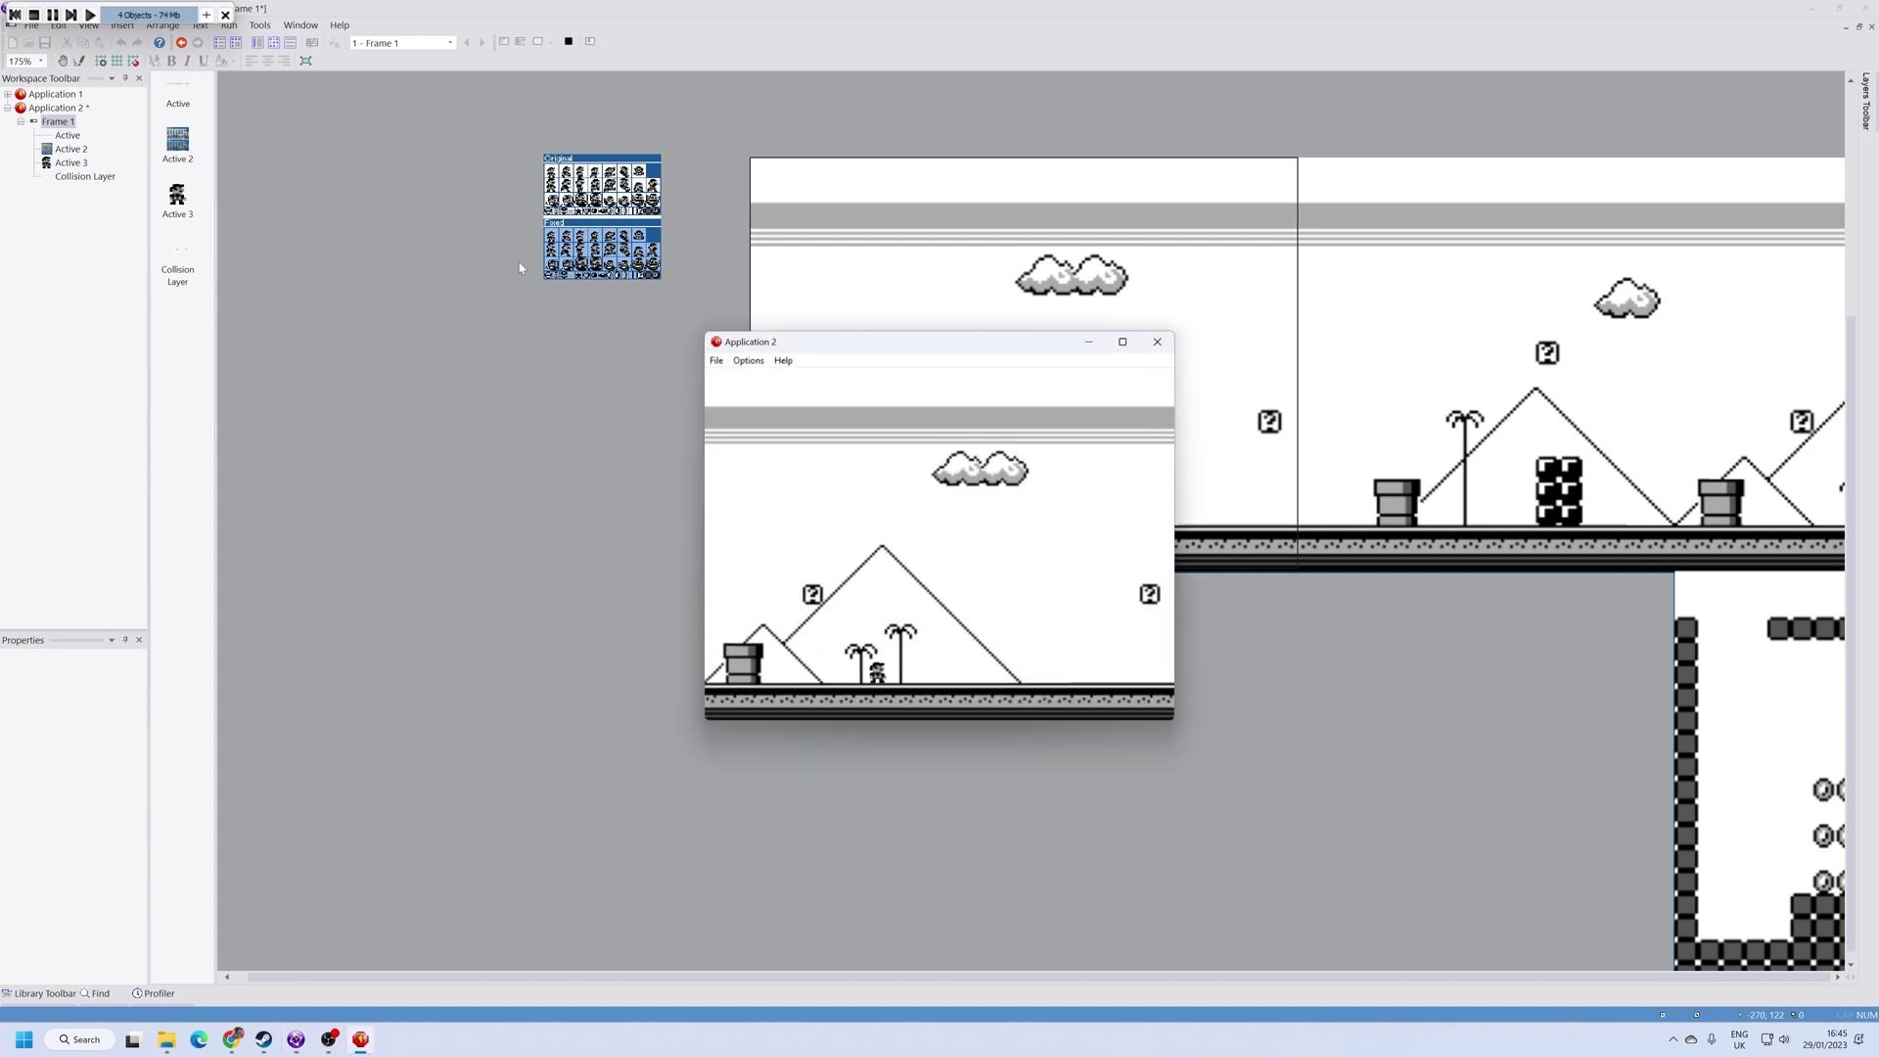
{"action": "key", "text": "Left"}
{"action": "key", "text": "Right"}
Step: Close the game, then move the Stopped frame's hot spot to Mario's feet and confirm
{"action": "left_click", "coordinate": [1158, 342]}
{"action": "left_click", "coordinate": [848, 511]}
{"action": "double_click", "coordinate": [853, 510]}
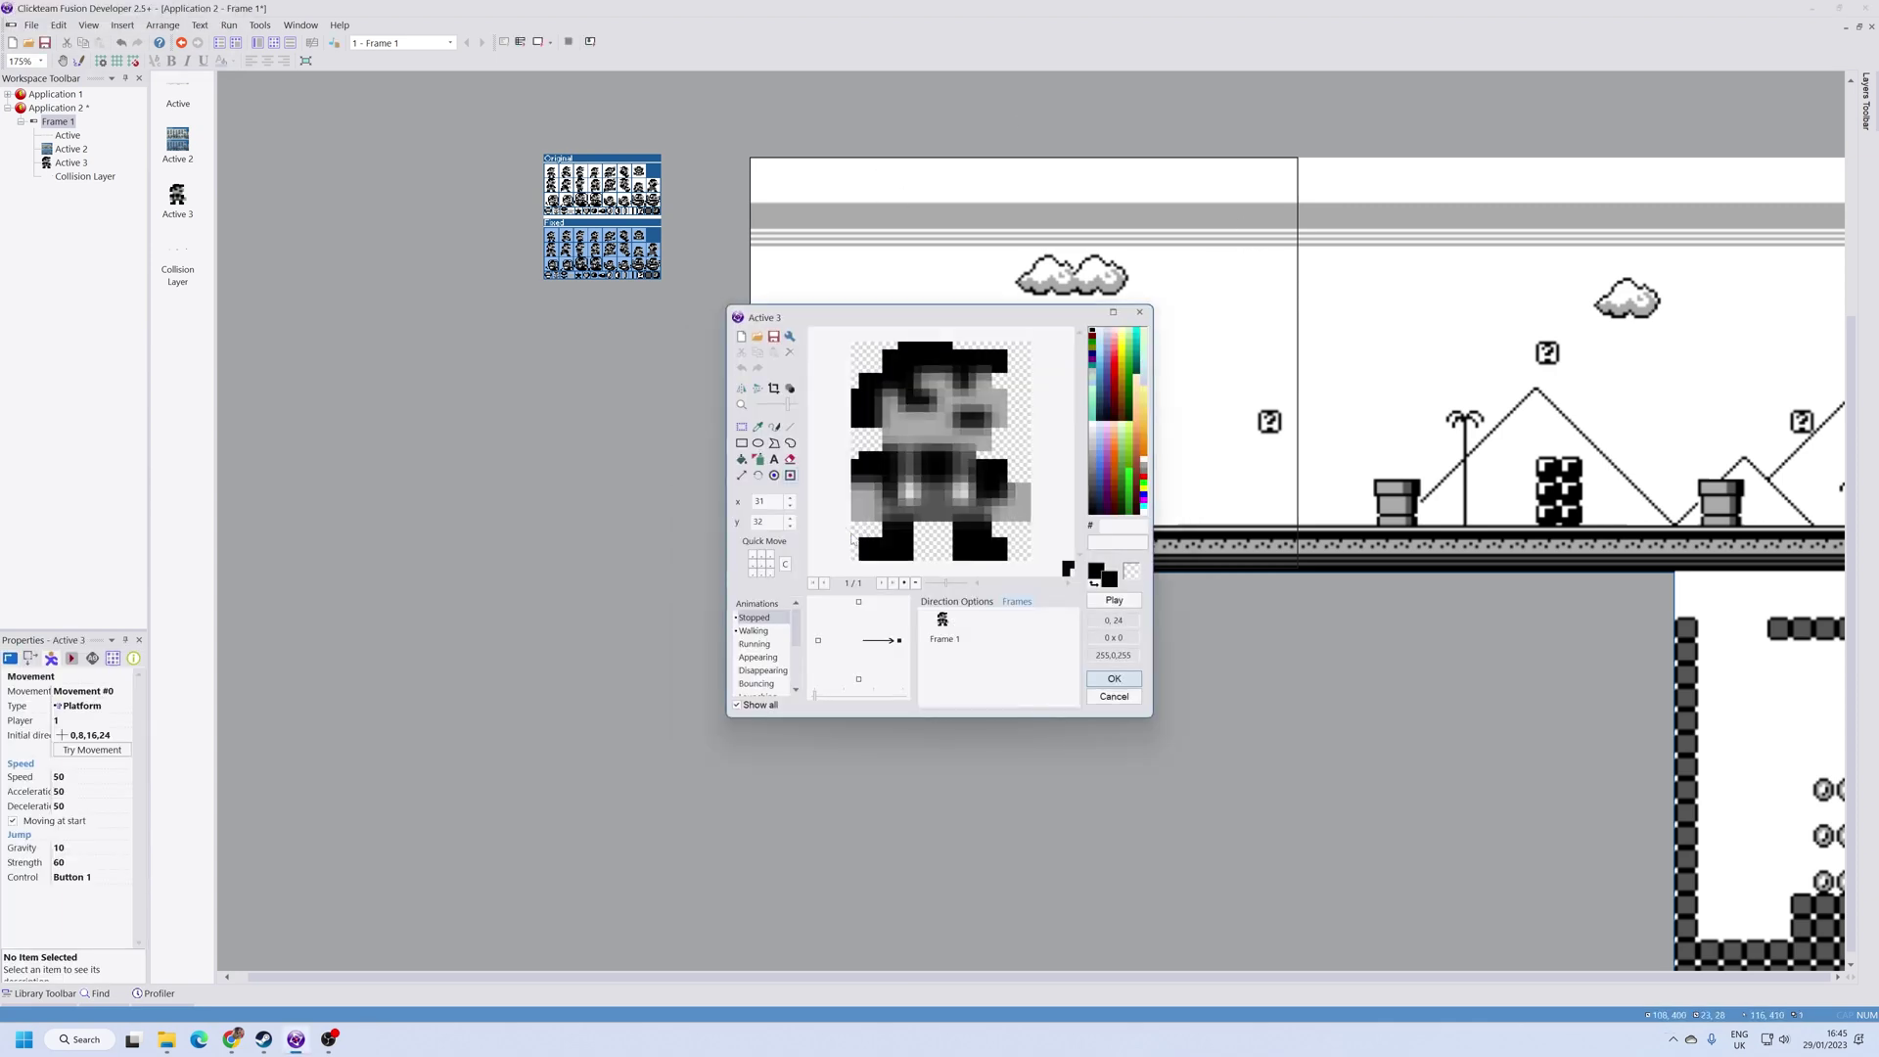
{"action": "left_click", "coordinate": [936, 632]}
{"action": "left_click", "coordinate": [773, 475]}
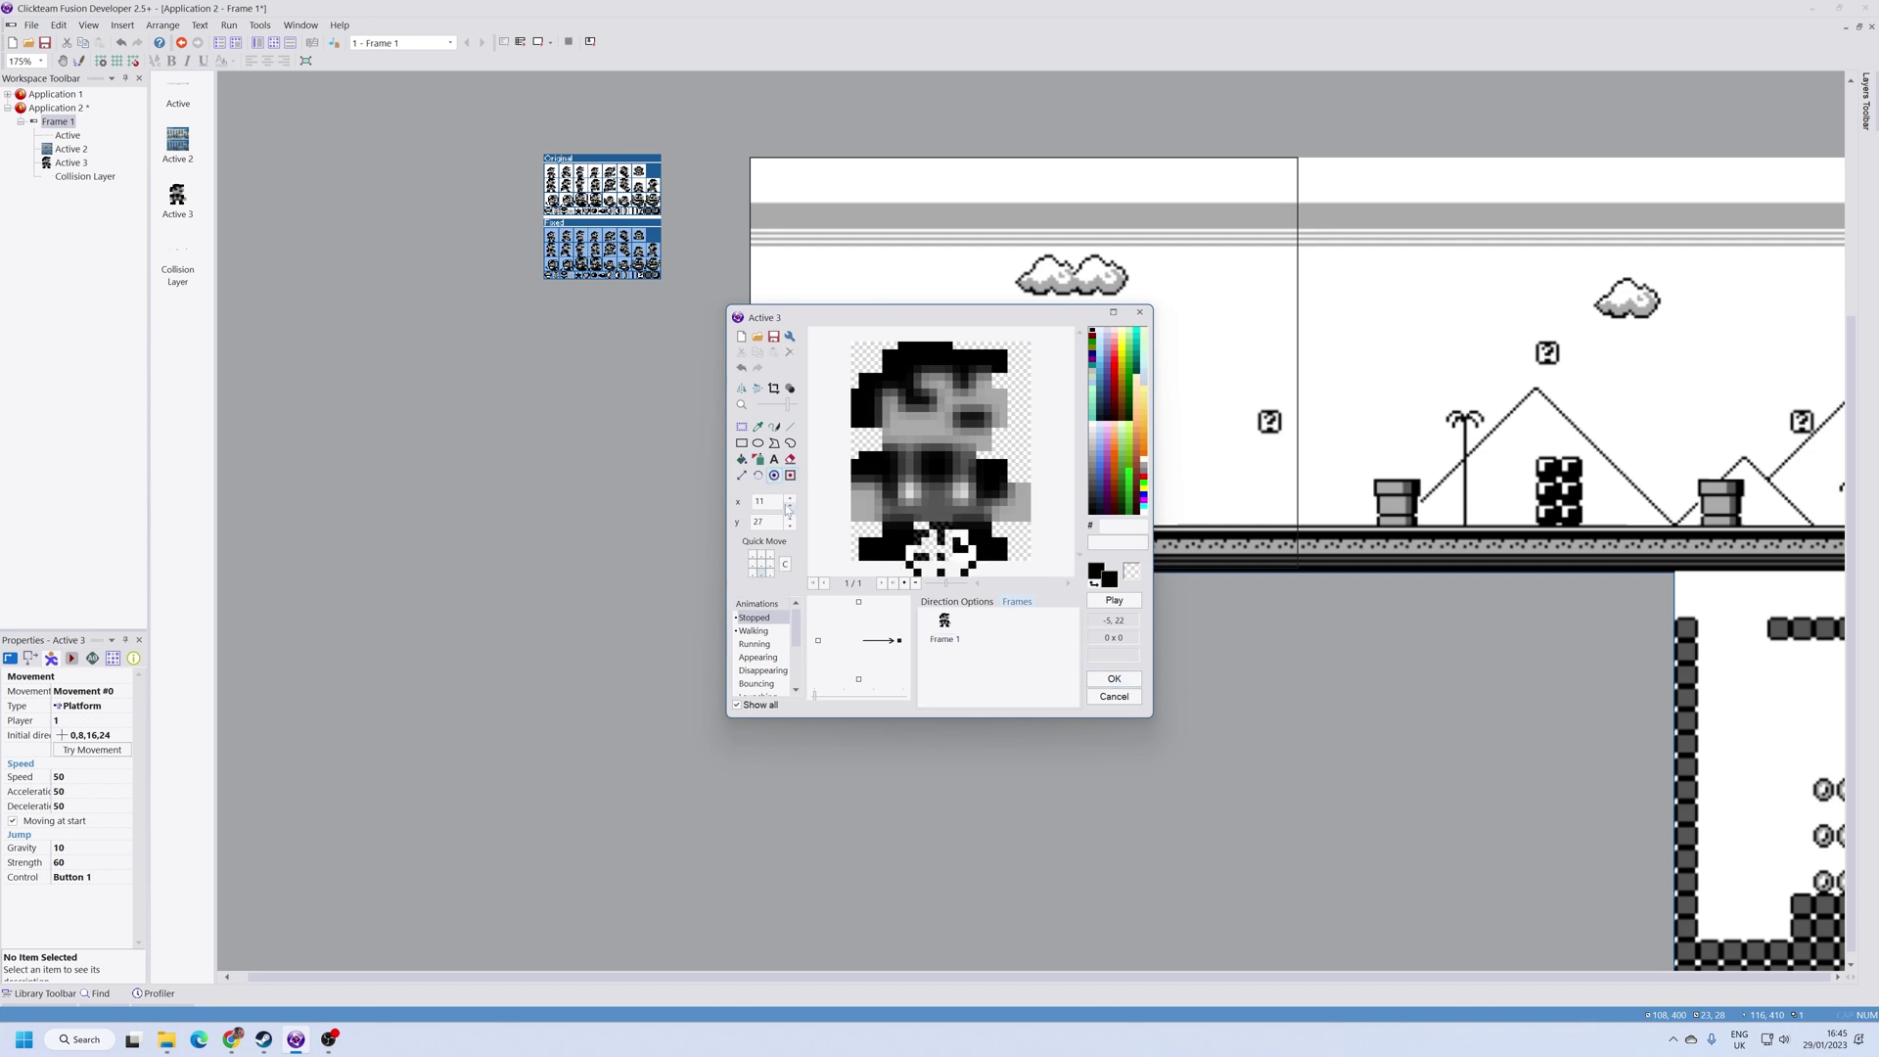
{"action": "left_click", "coordinate": [764, 574]}
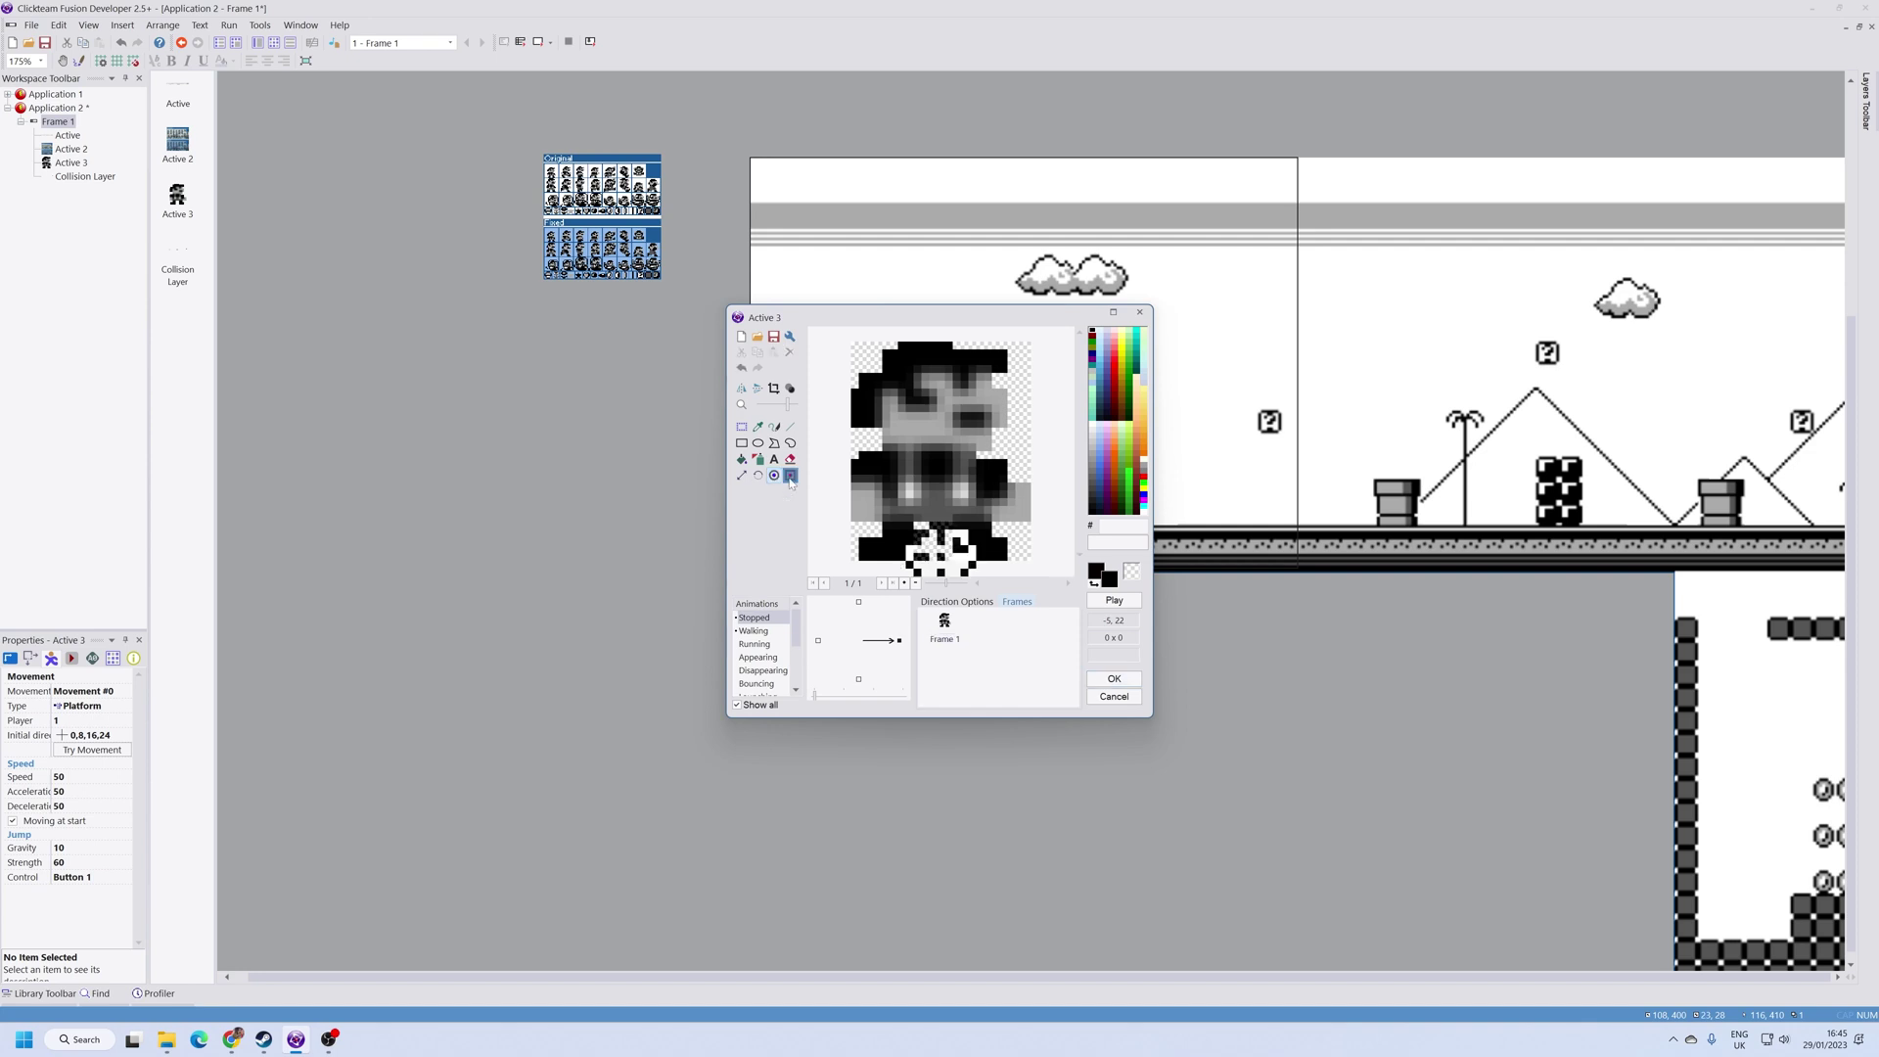
{"action": "left_click", "coordinate": [1113, 679]}
Step: Run the application and jump Mario right onto the raised and brick platforms
{"action": "left_click", "coordinate": [228, 26]}
{"action": "left_click", "coordinate": [279, 49]}
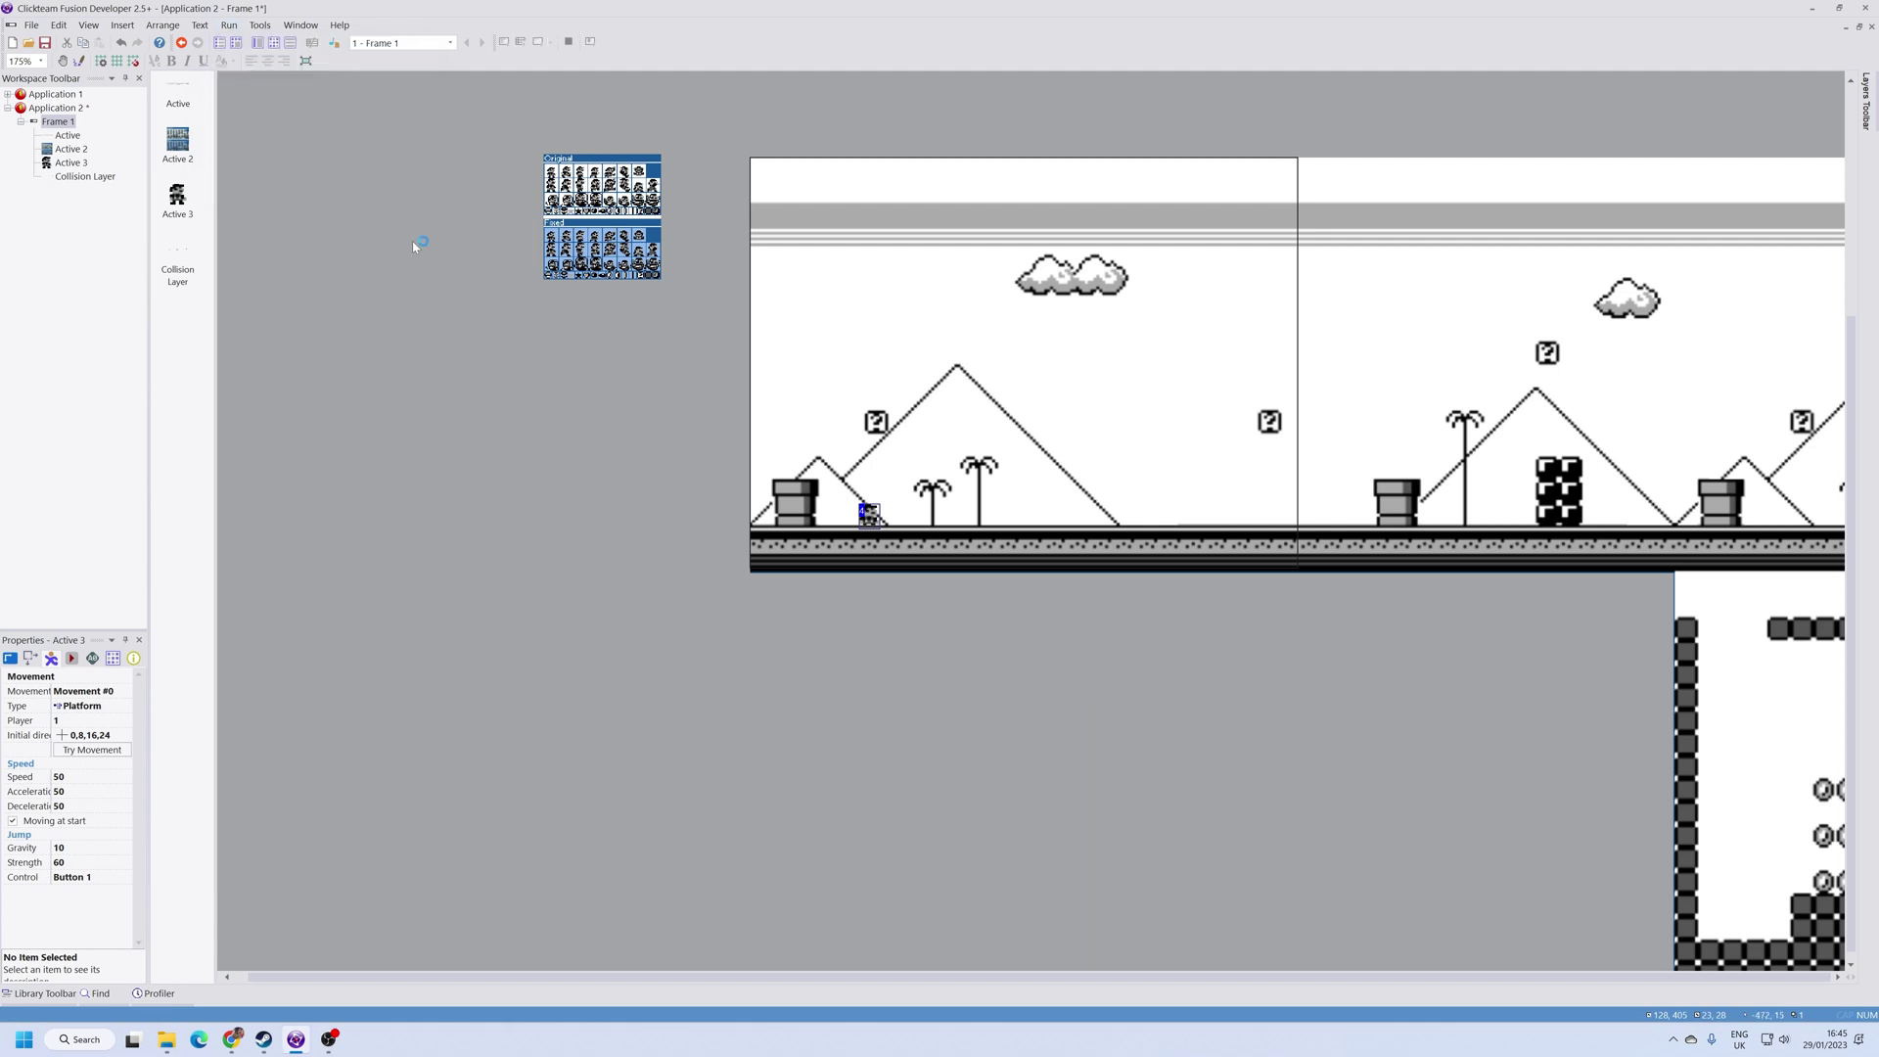
{"action": "key", "text": "Right"}
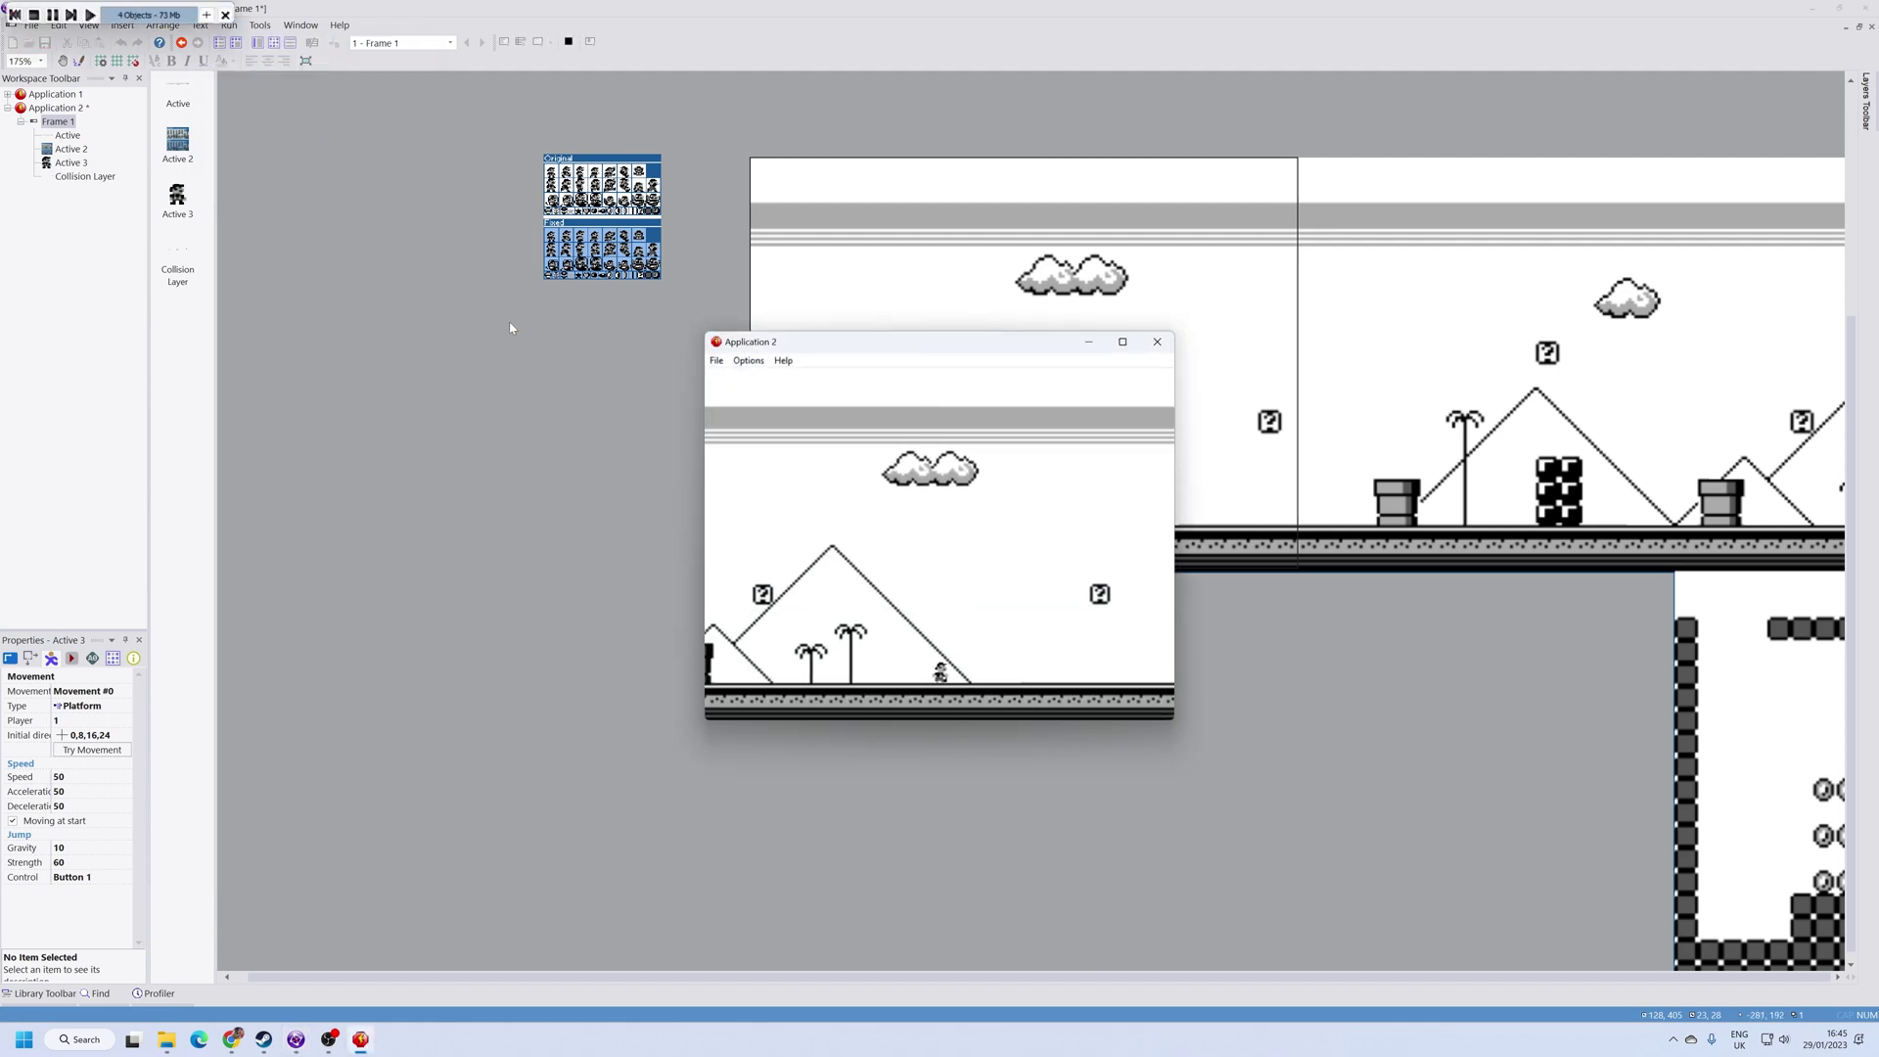
{"action": "key", "text": "shift"}
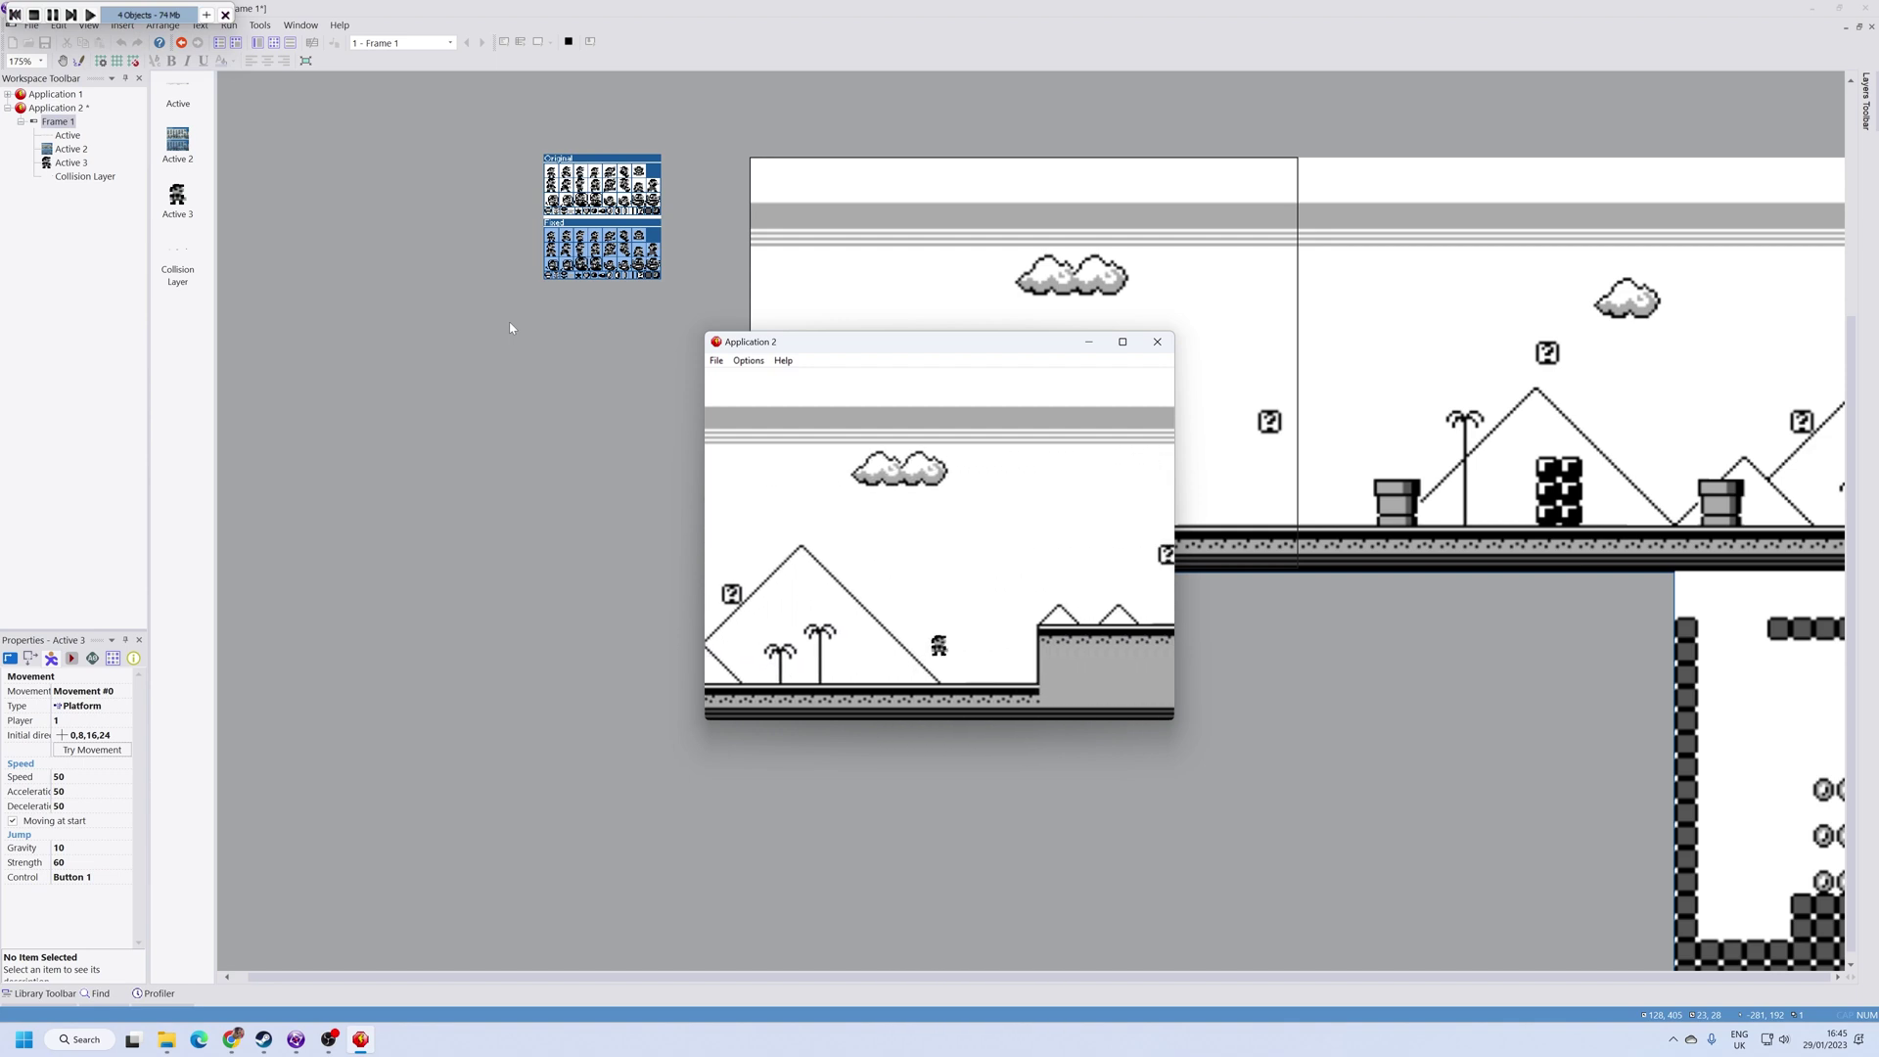
{"action": "key", "text": "shift"}
{"action": "key", "text": "shift"}
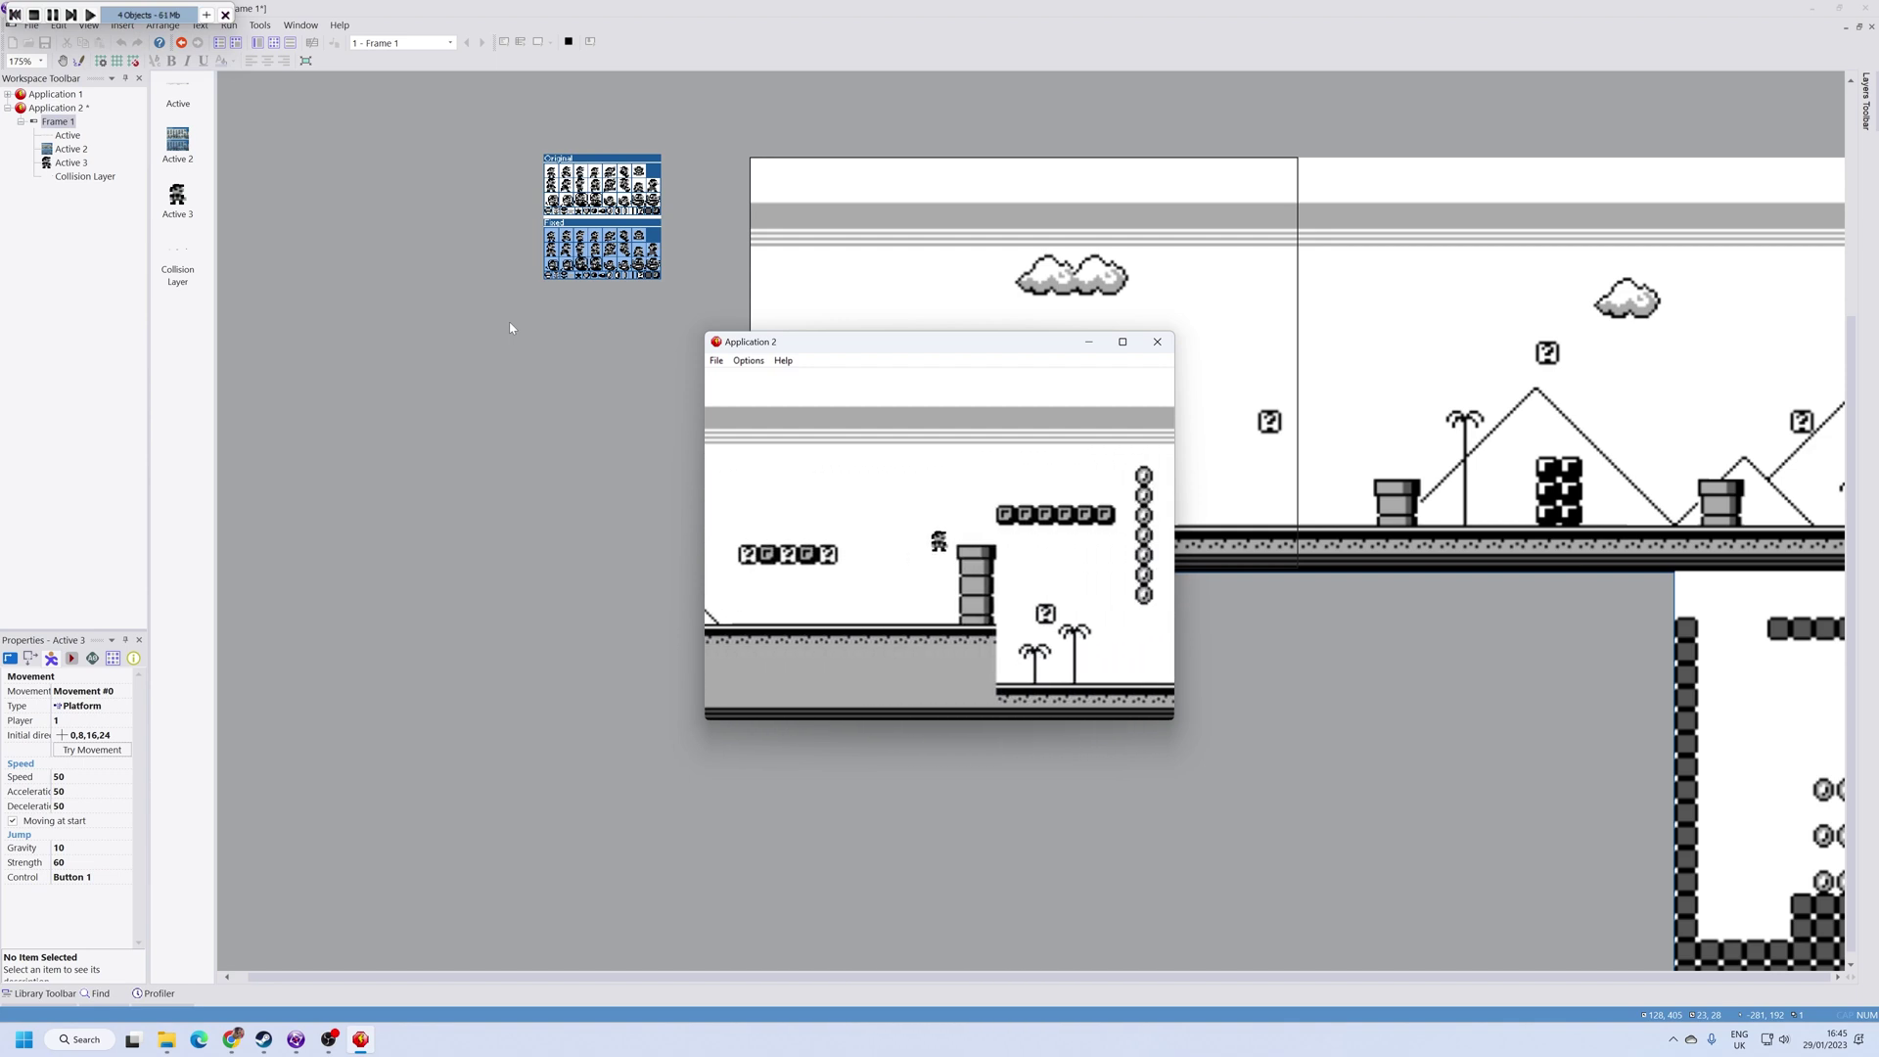
{"action": "key", "text": "shift"}
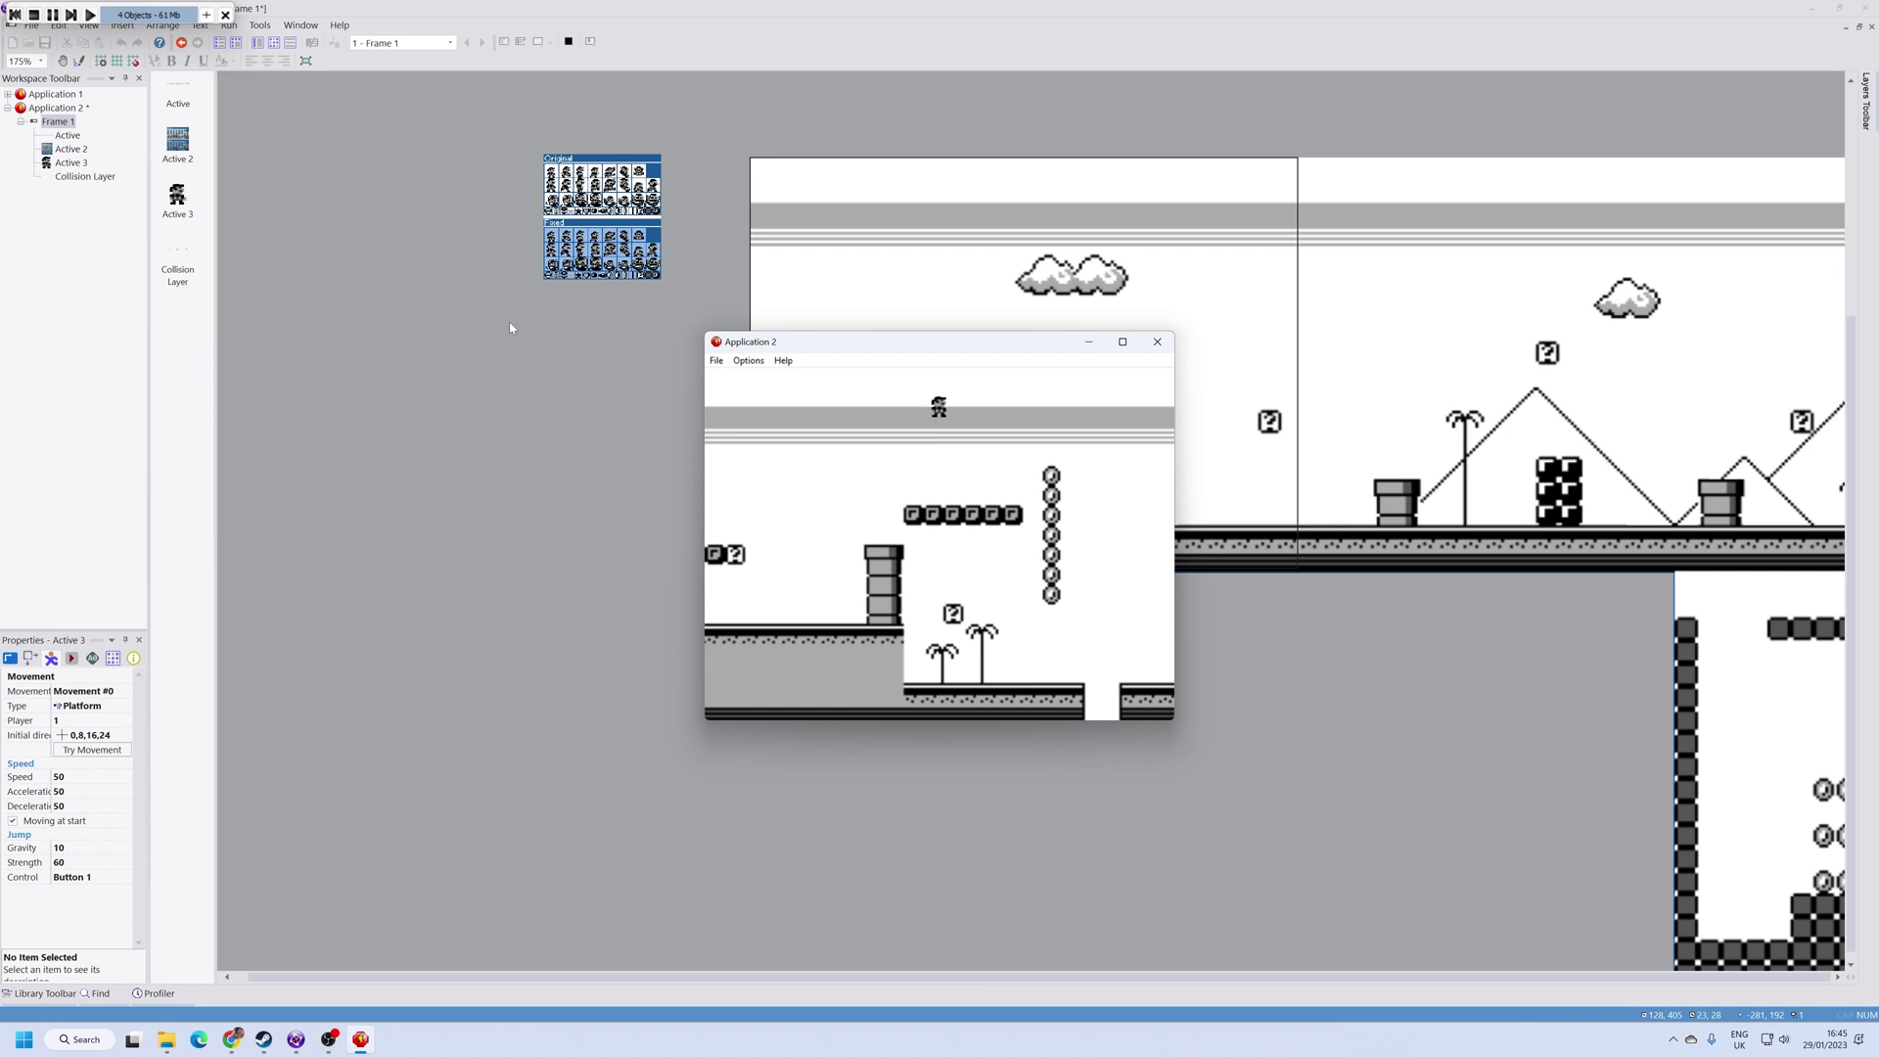
{"action": "key", "text": "Right"}
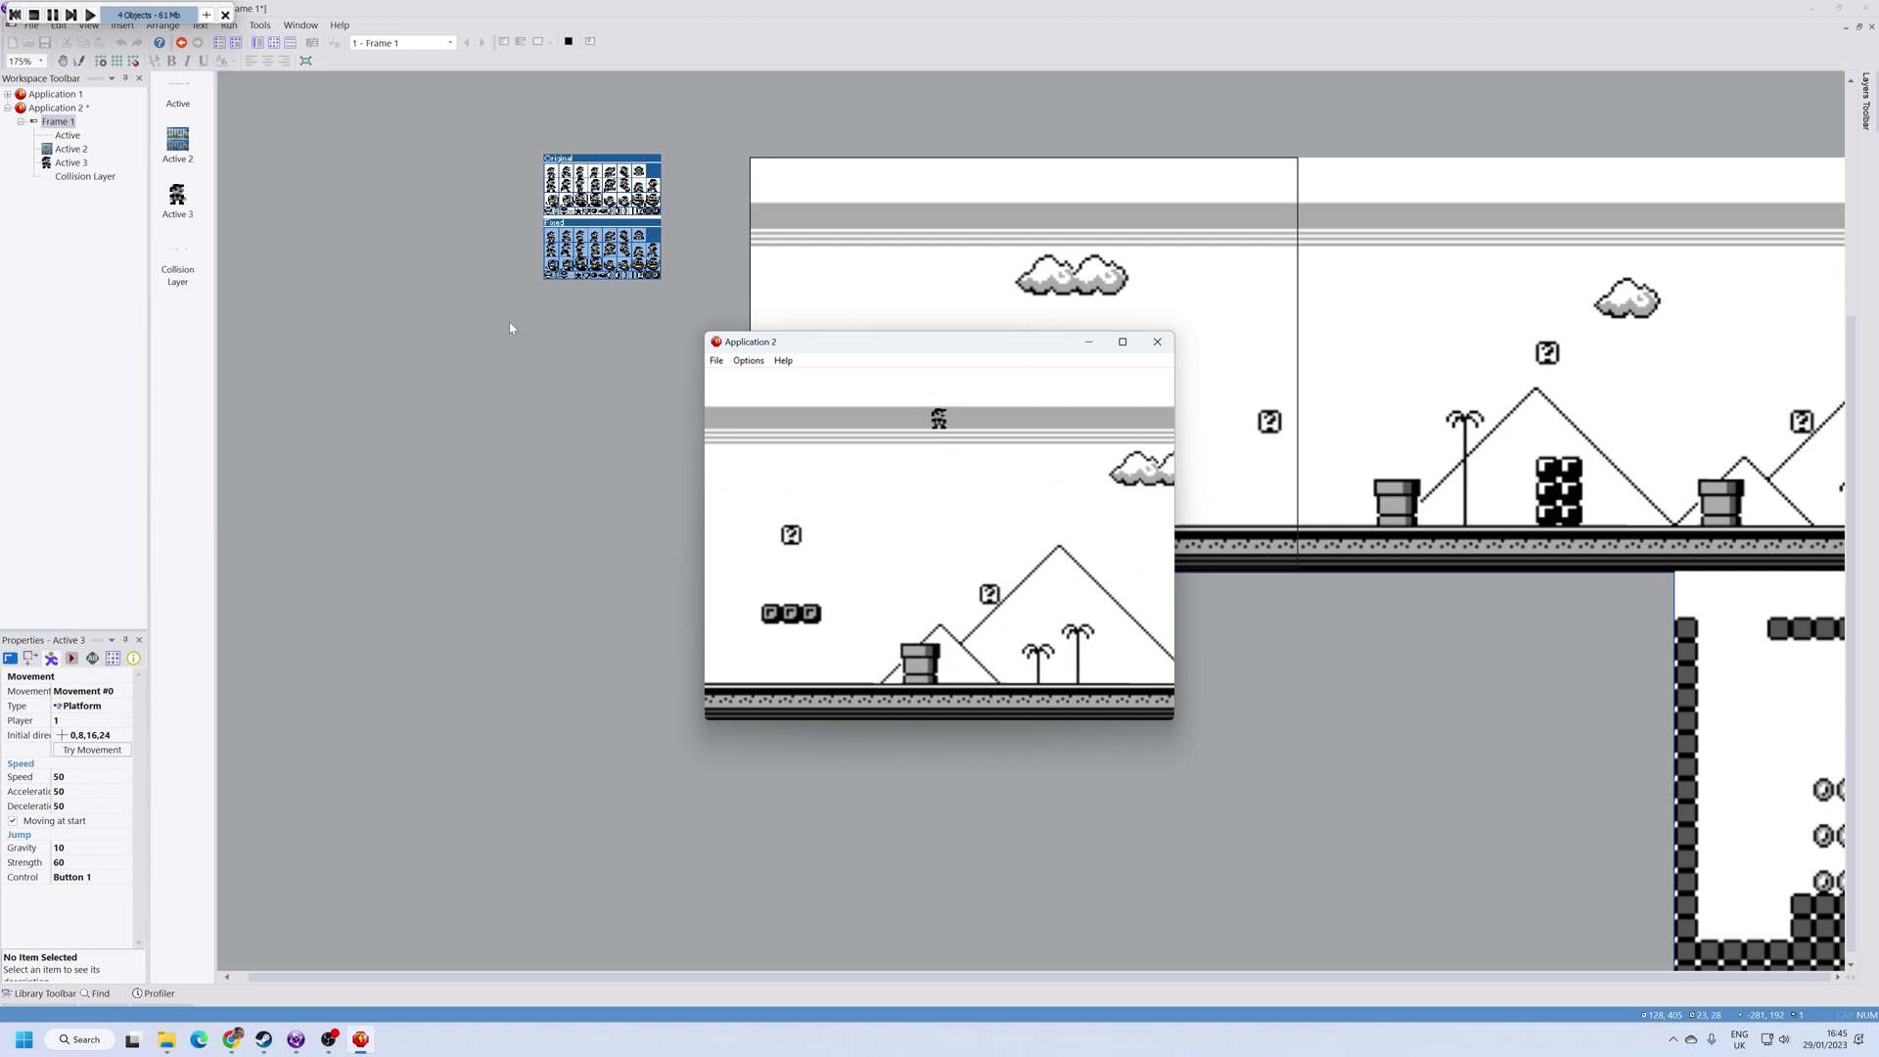
{"action": "key", "text": "Right"}
{"action": "key", "text": "shift"}
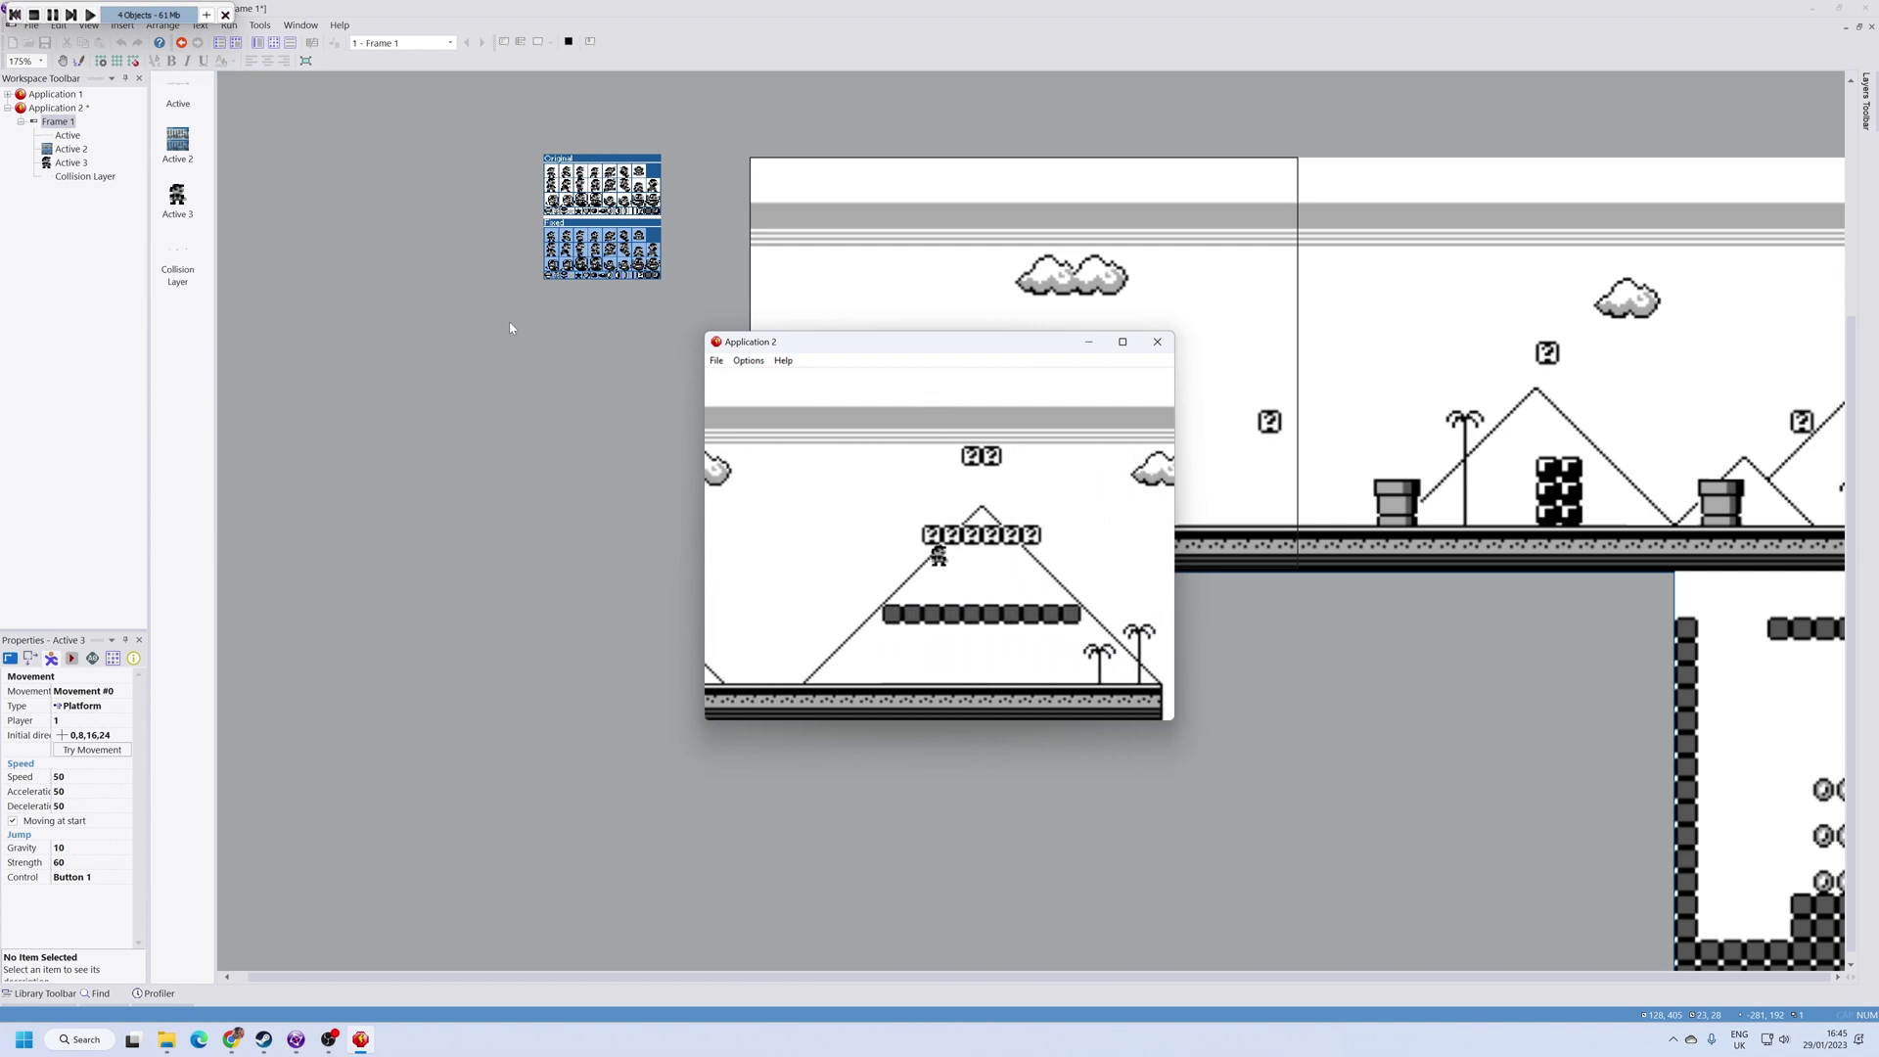
{"action": "key", "text": "Right"}
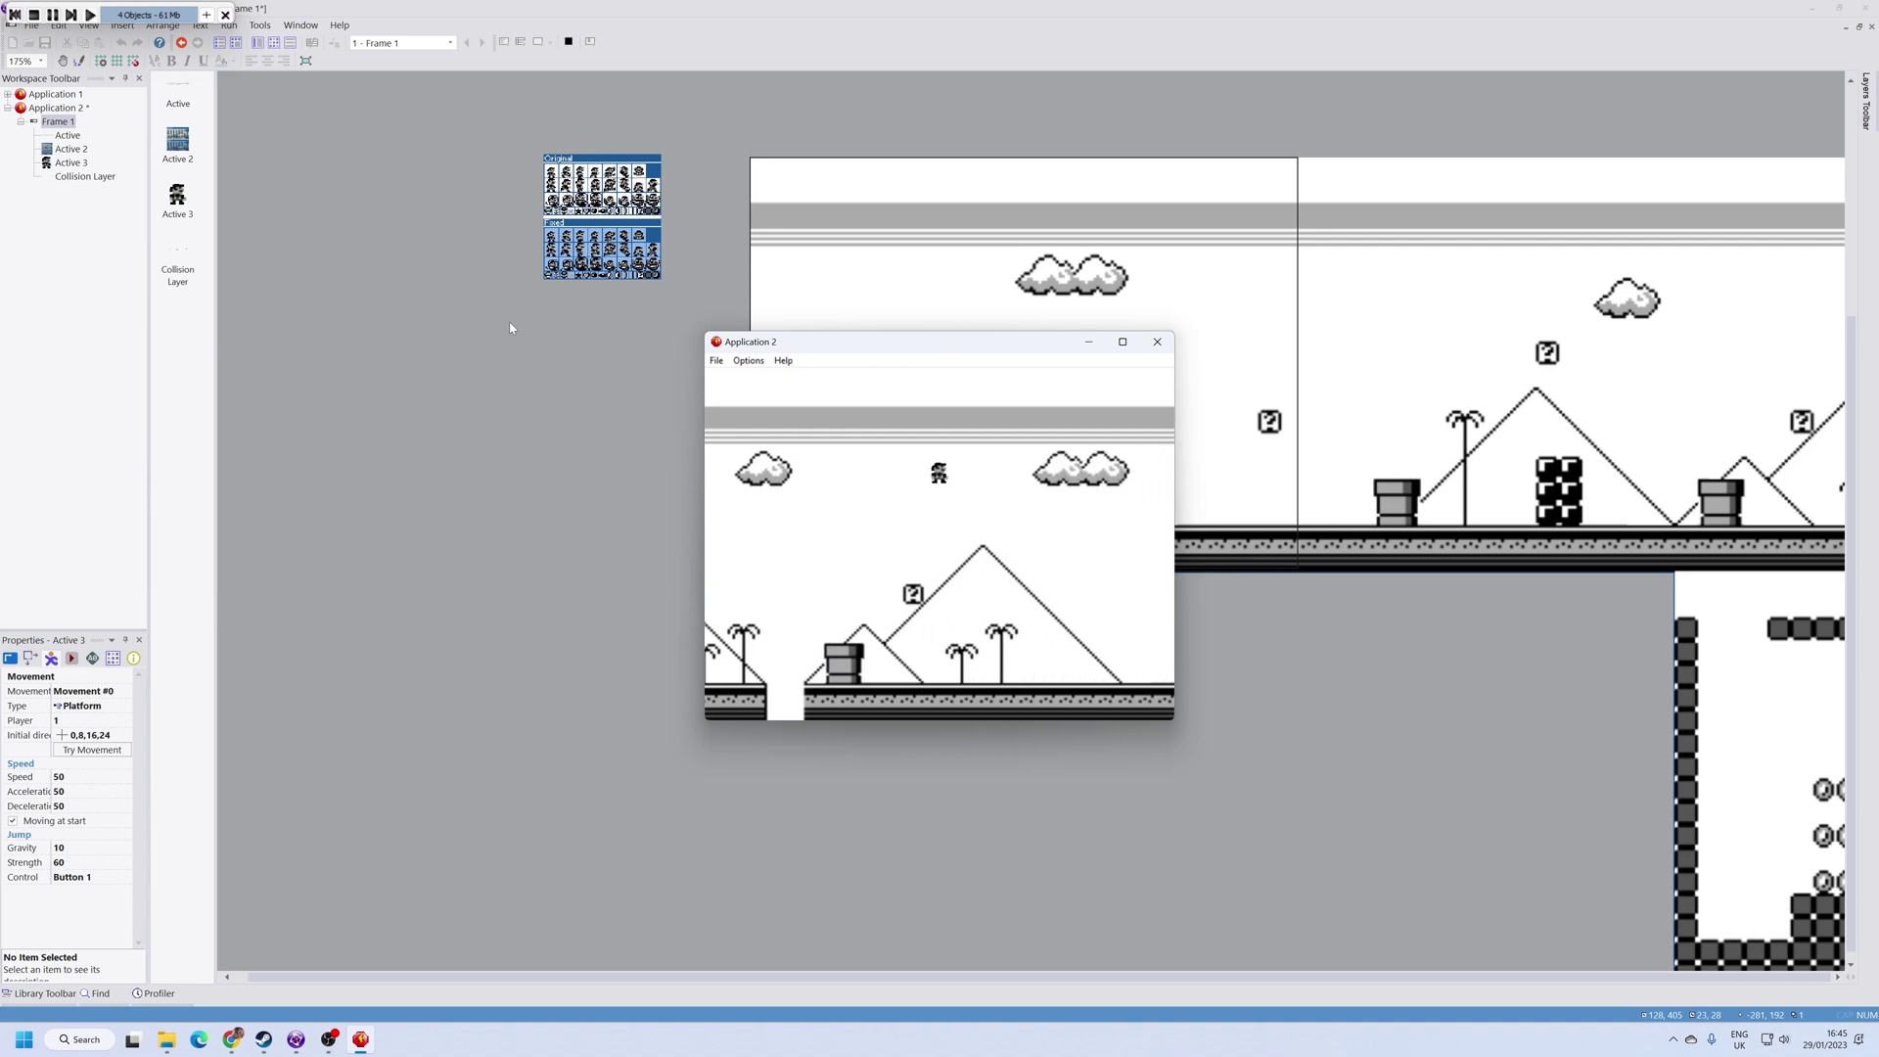
Step: Keep running and jumping right to the block staircase, hopping onto the higher blocks
{"action": "key", "text": "Right"}
{"action": "key", "text": "shift"}
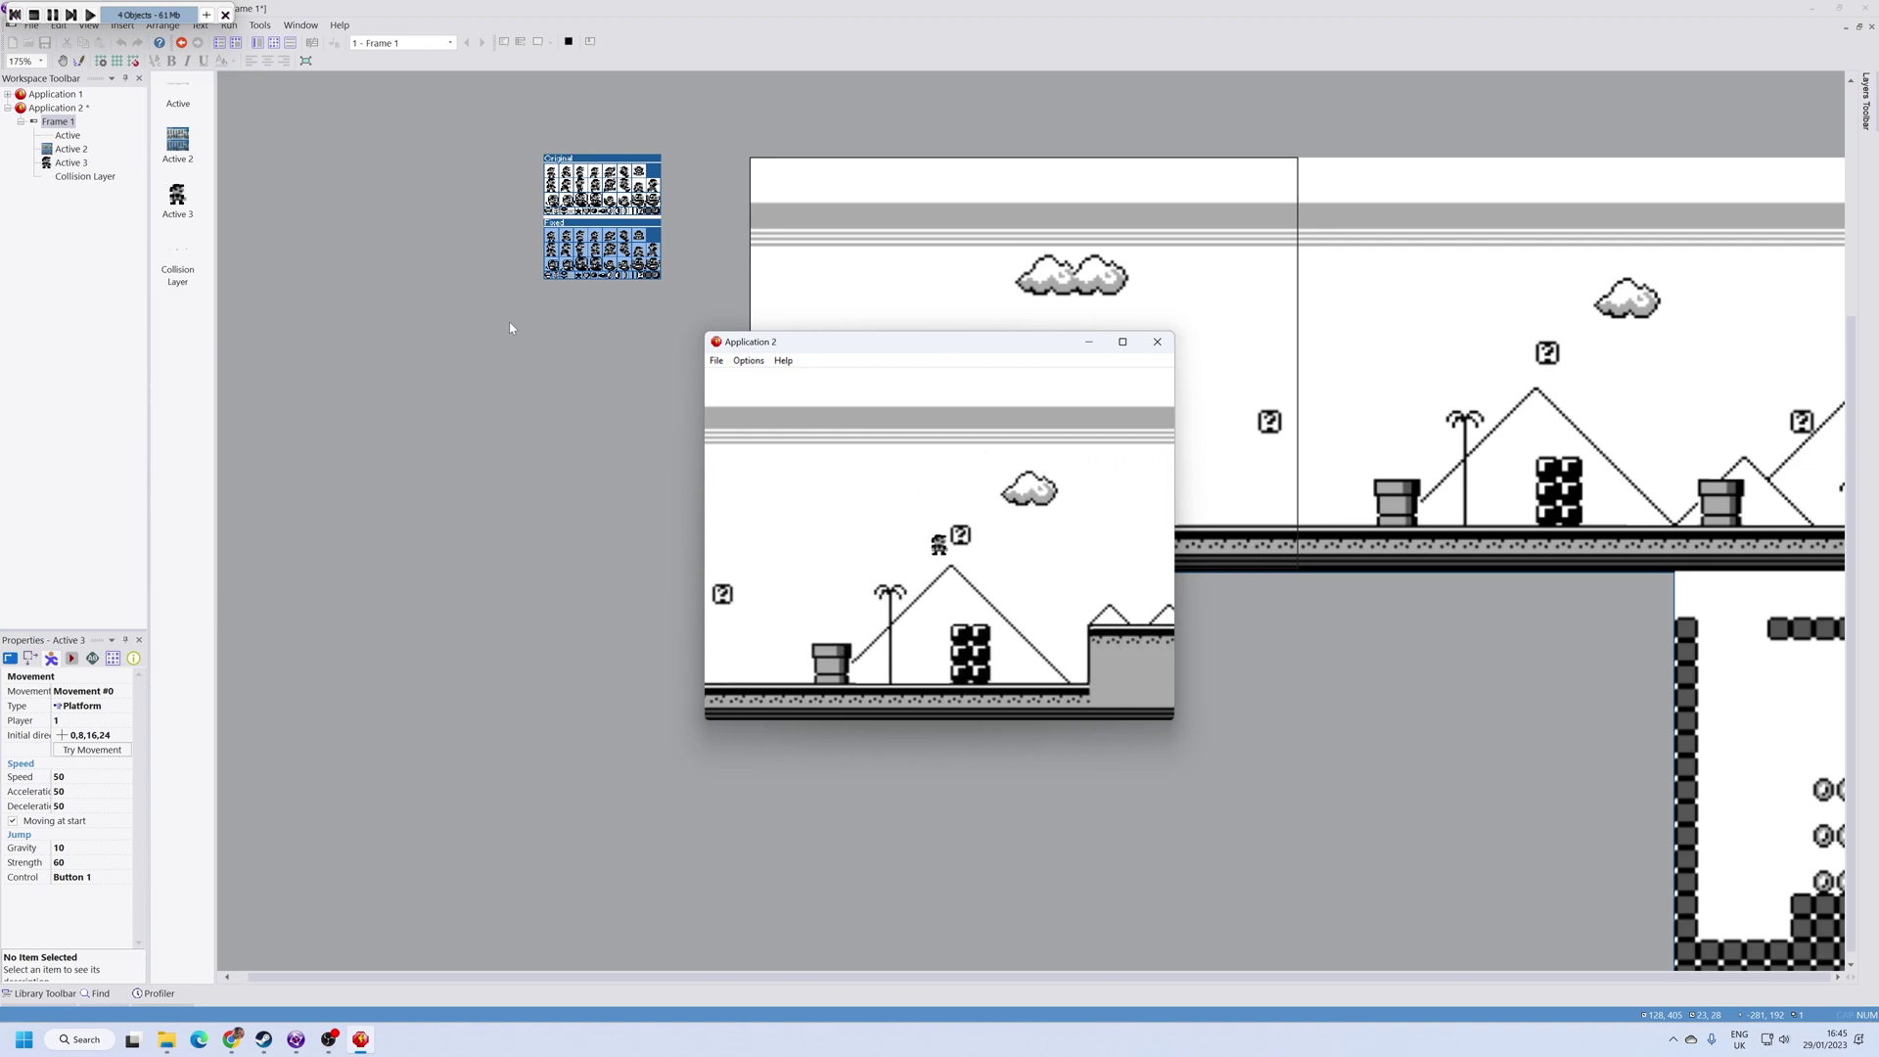
{"action": "key", "text": "Right"}
{"action": "key", "text": "shift"}
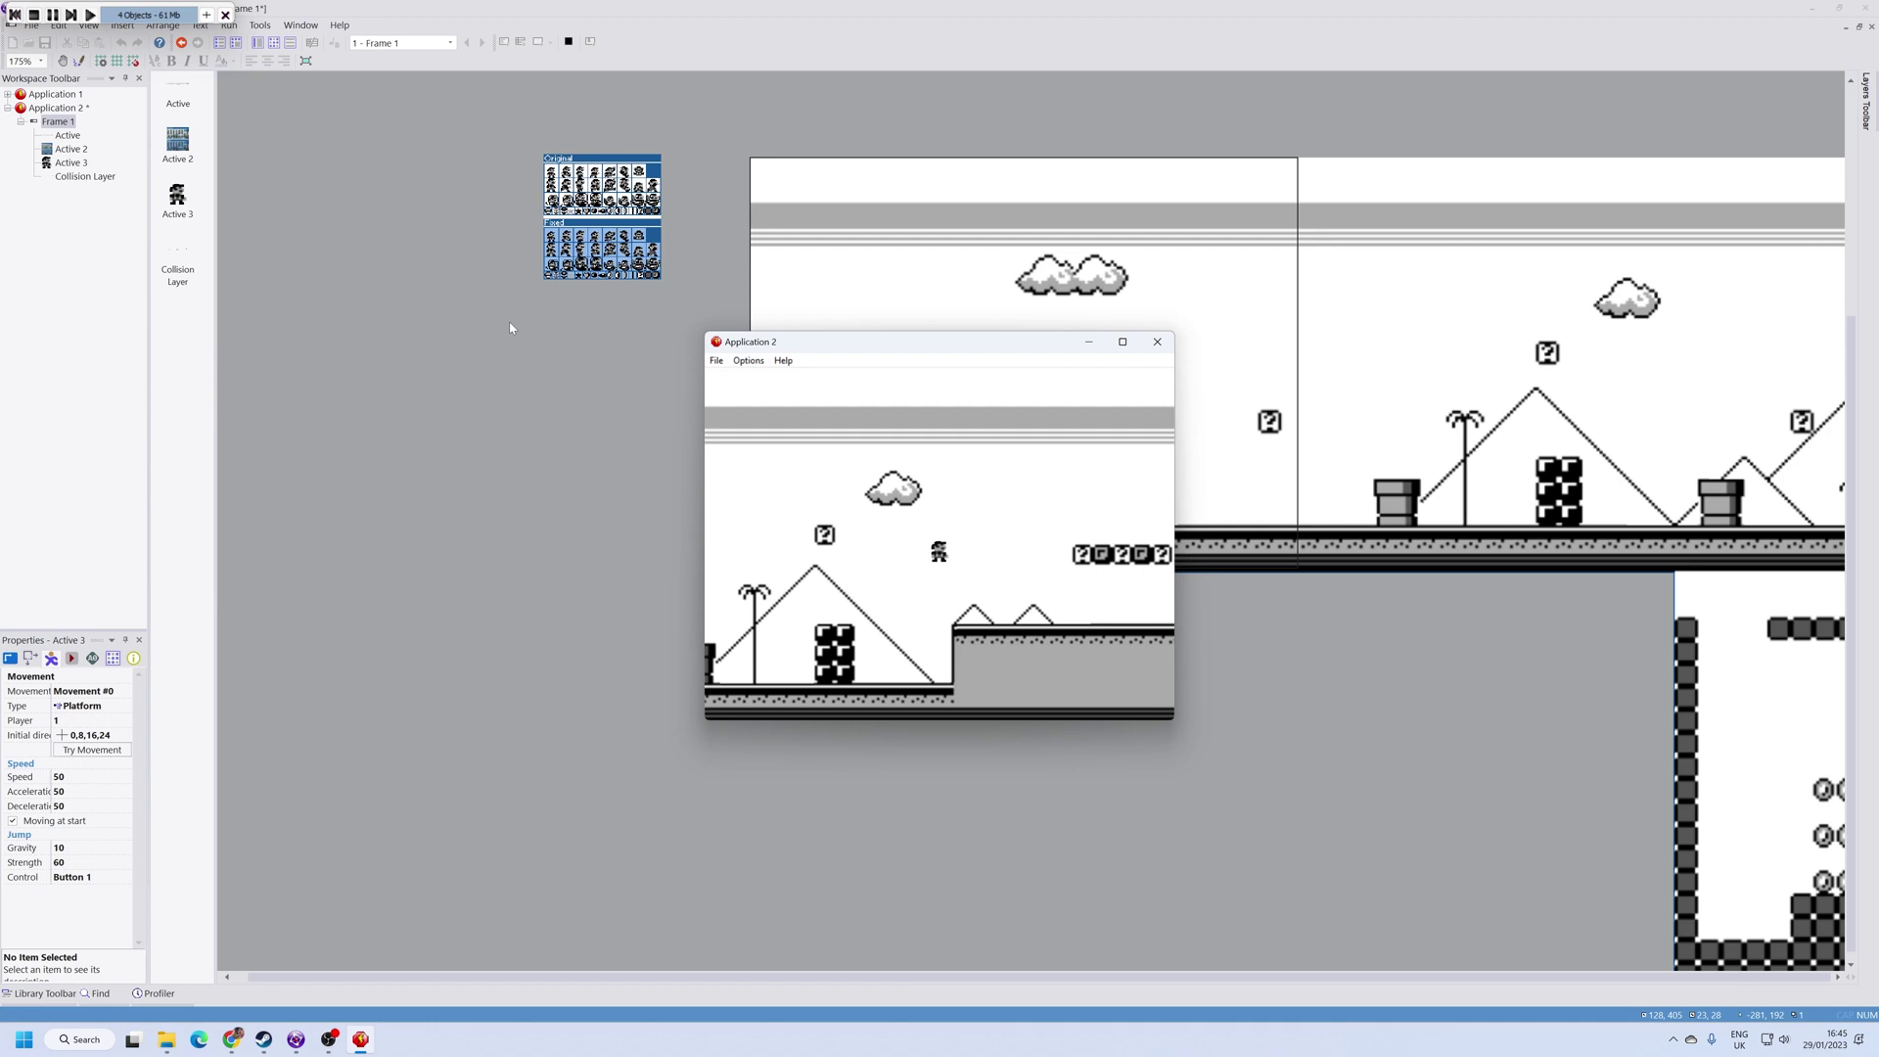
{"action": "key", "text": "Right"}
{"action": "key", "text": "shift"}
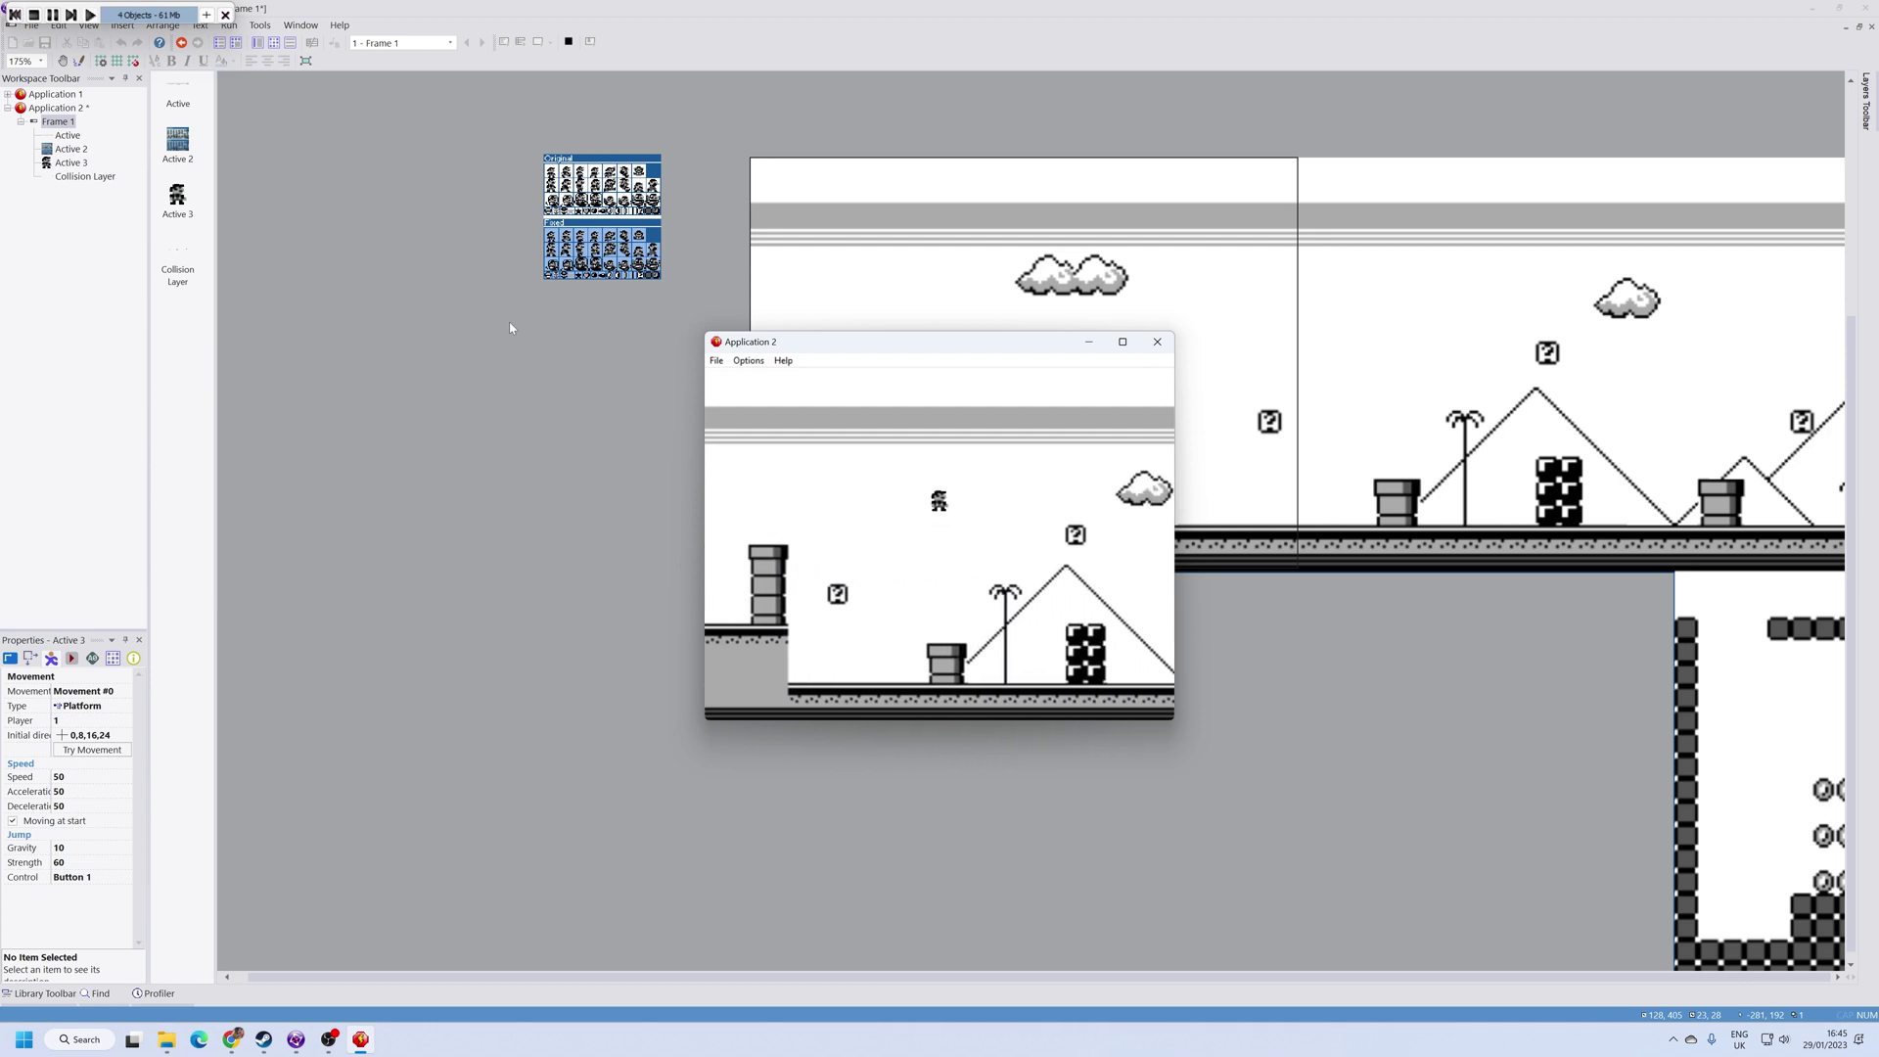
{"action": "key", "text": "Right"}
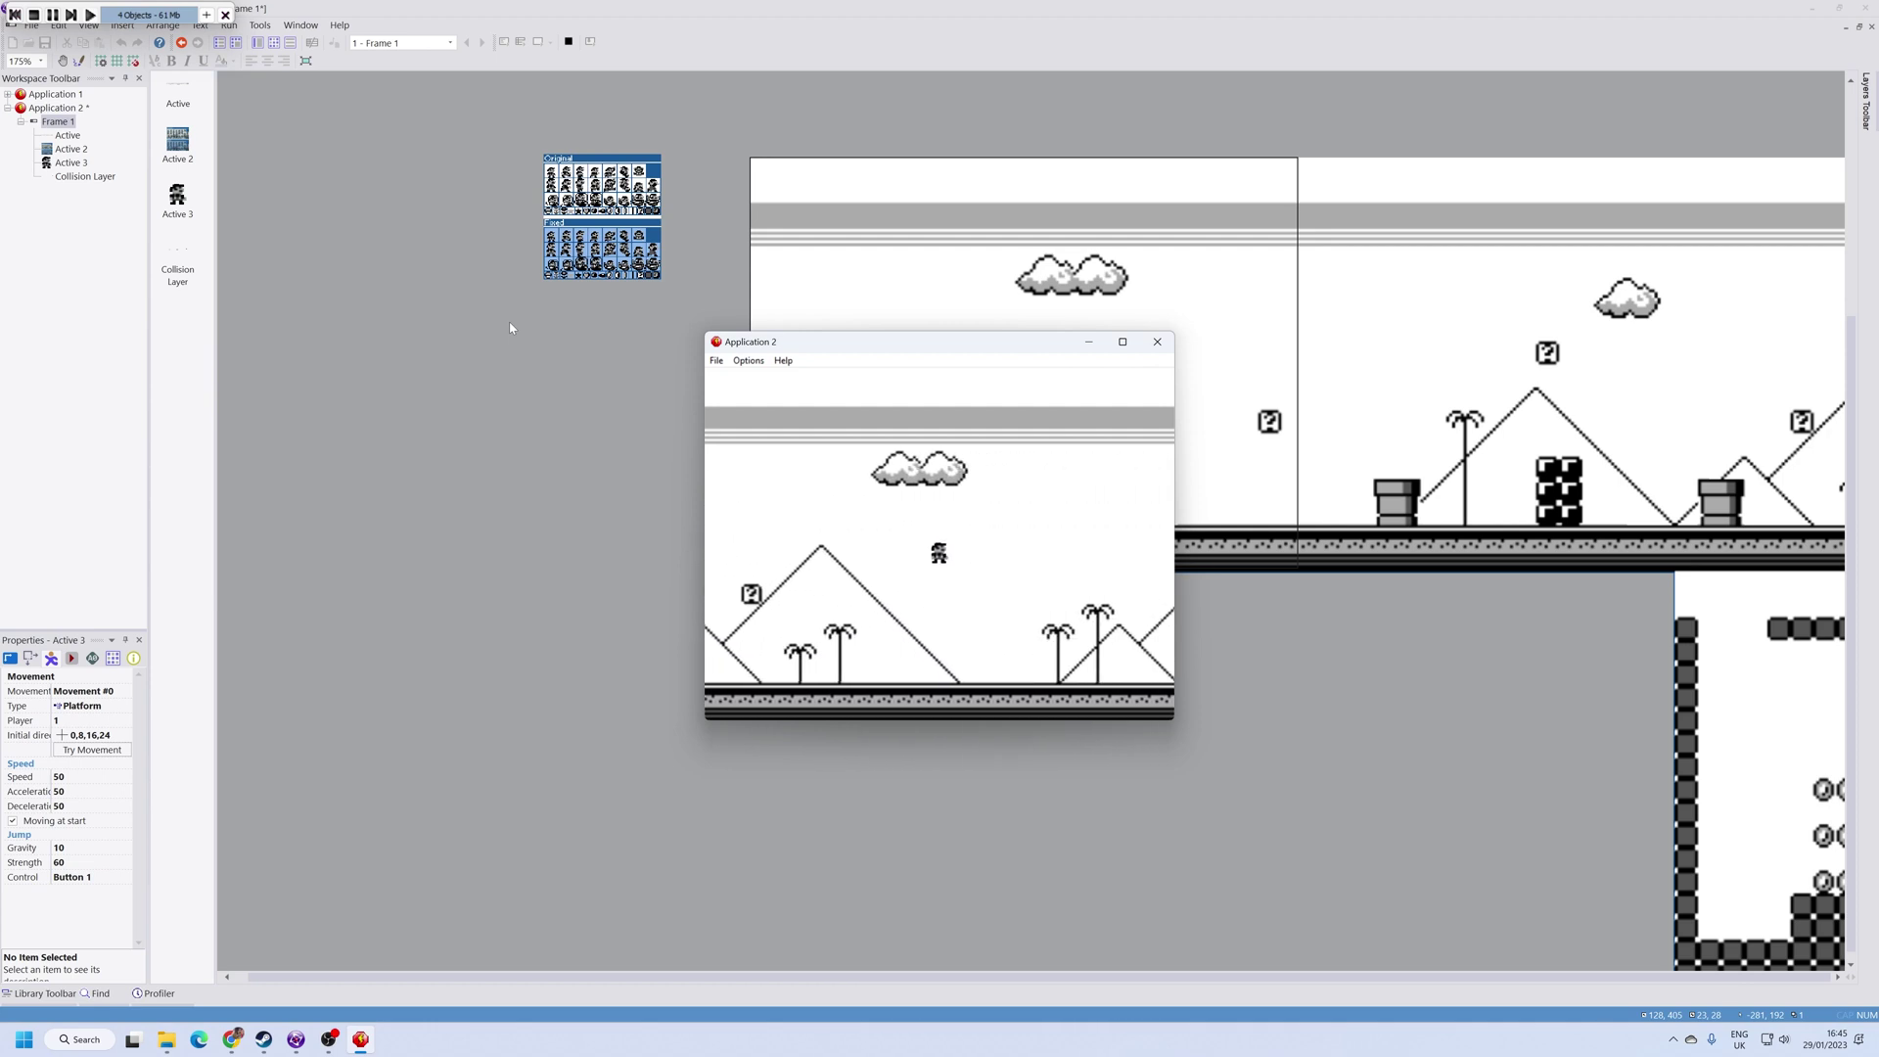
{"action": "key", "text": "Right"}
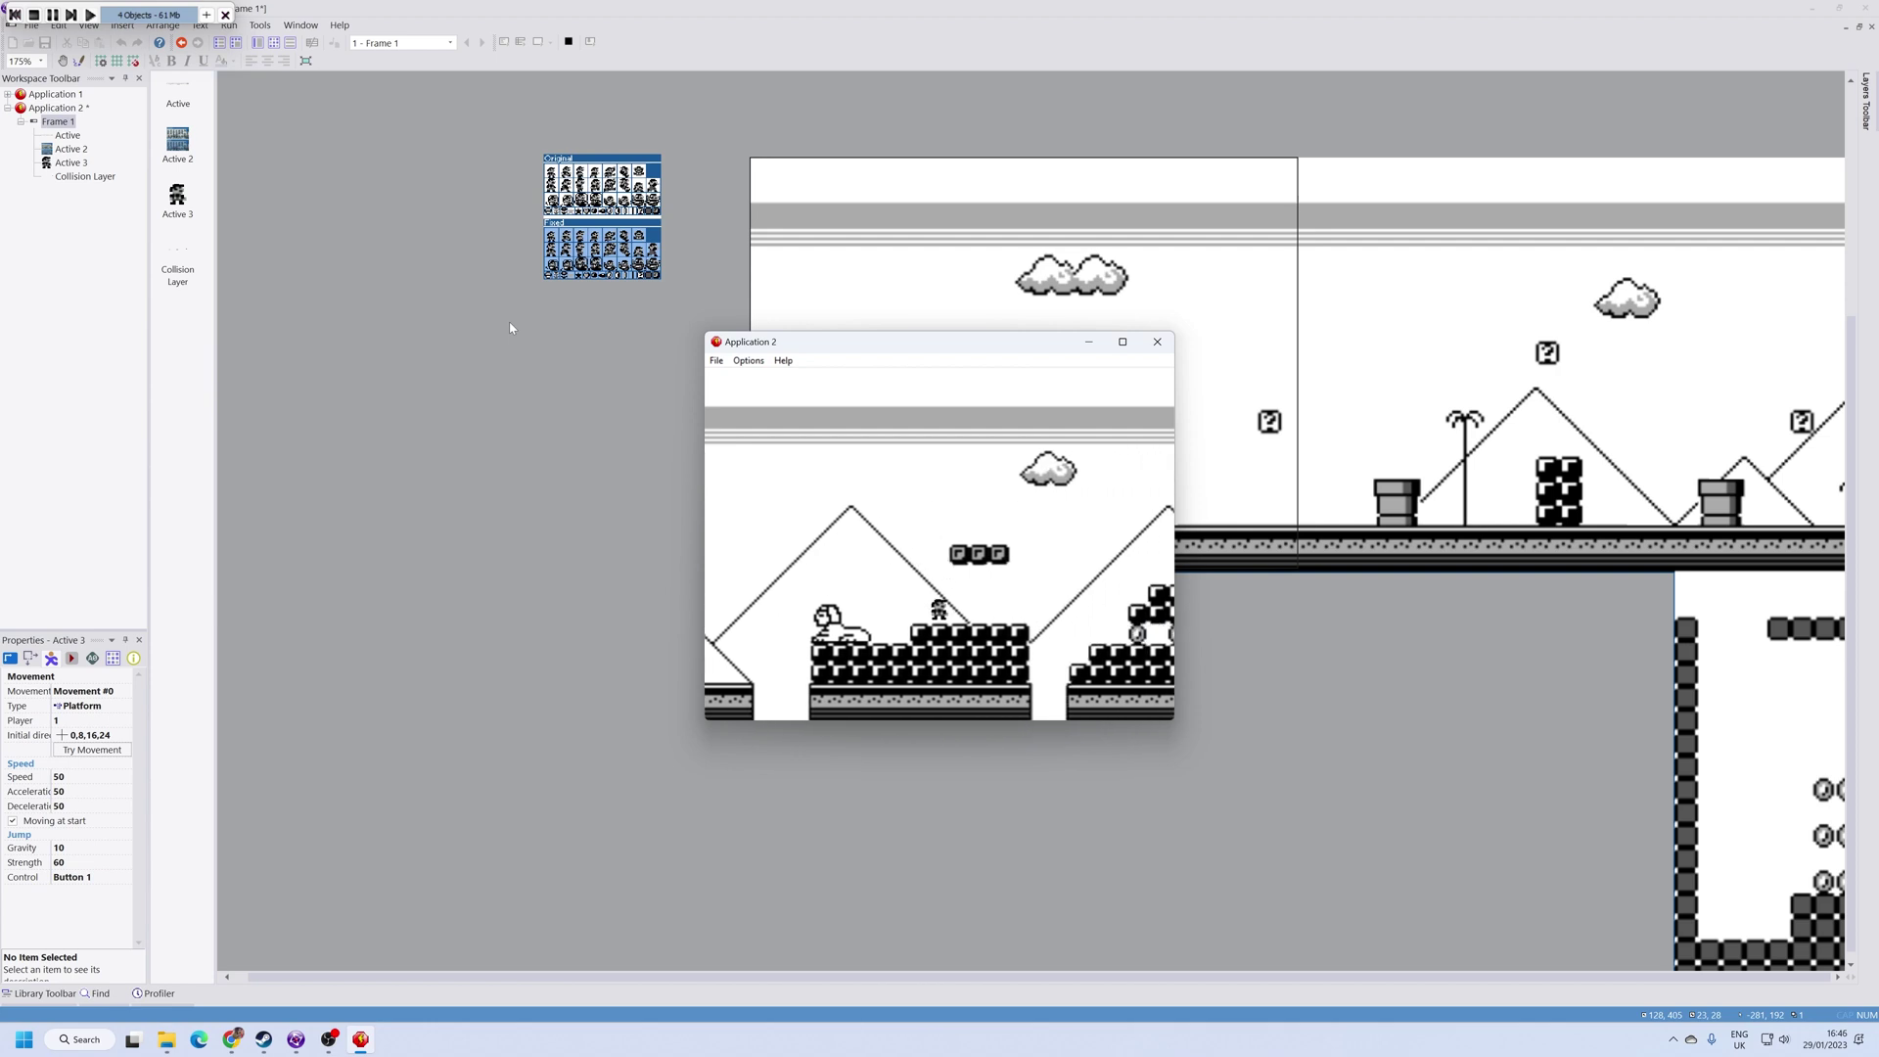
{"action": "key", "text": "shift"}
{"action": "key", "text": "Left"}
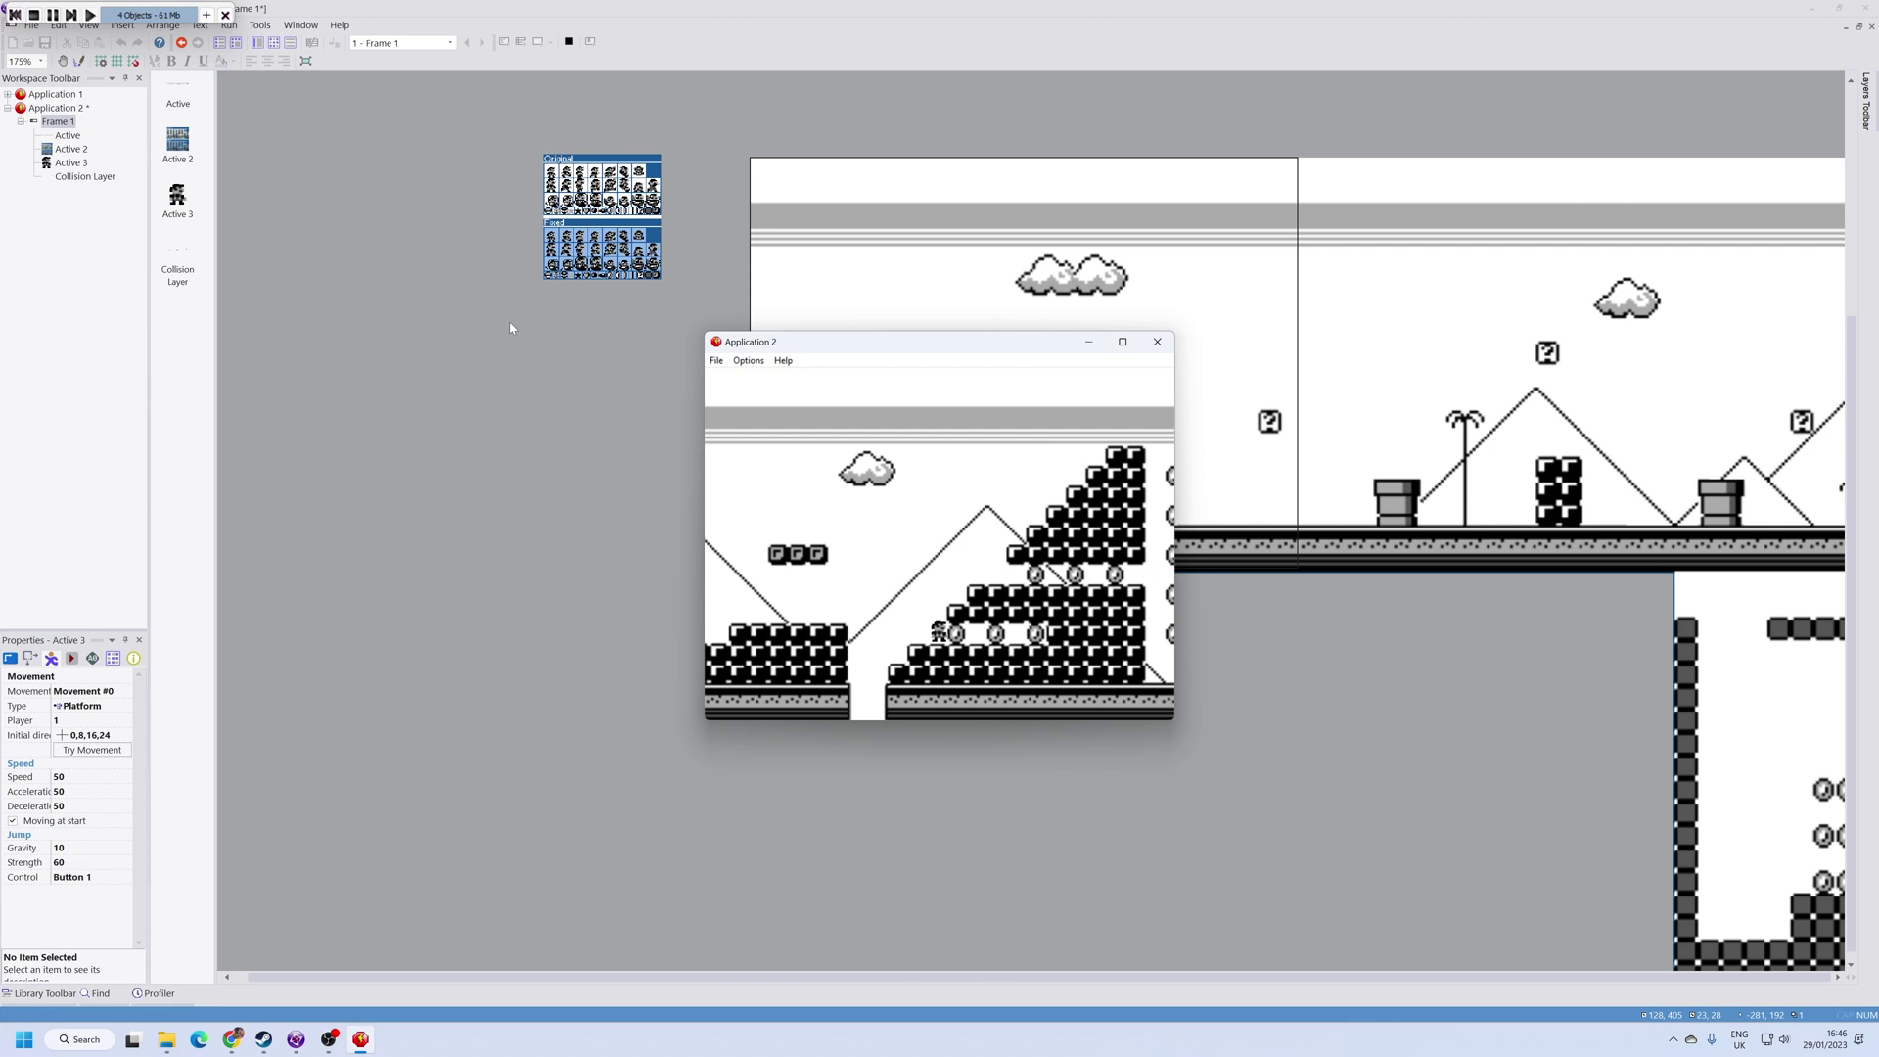
{"action": "key", "text": "shift"}
{"action": "key", "text": "Right"}
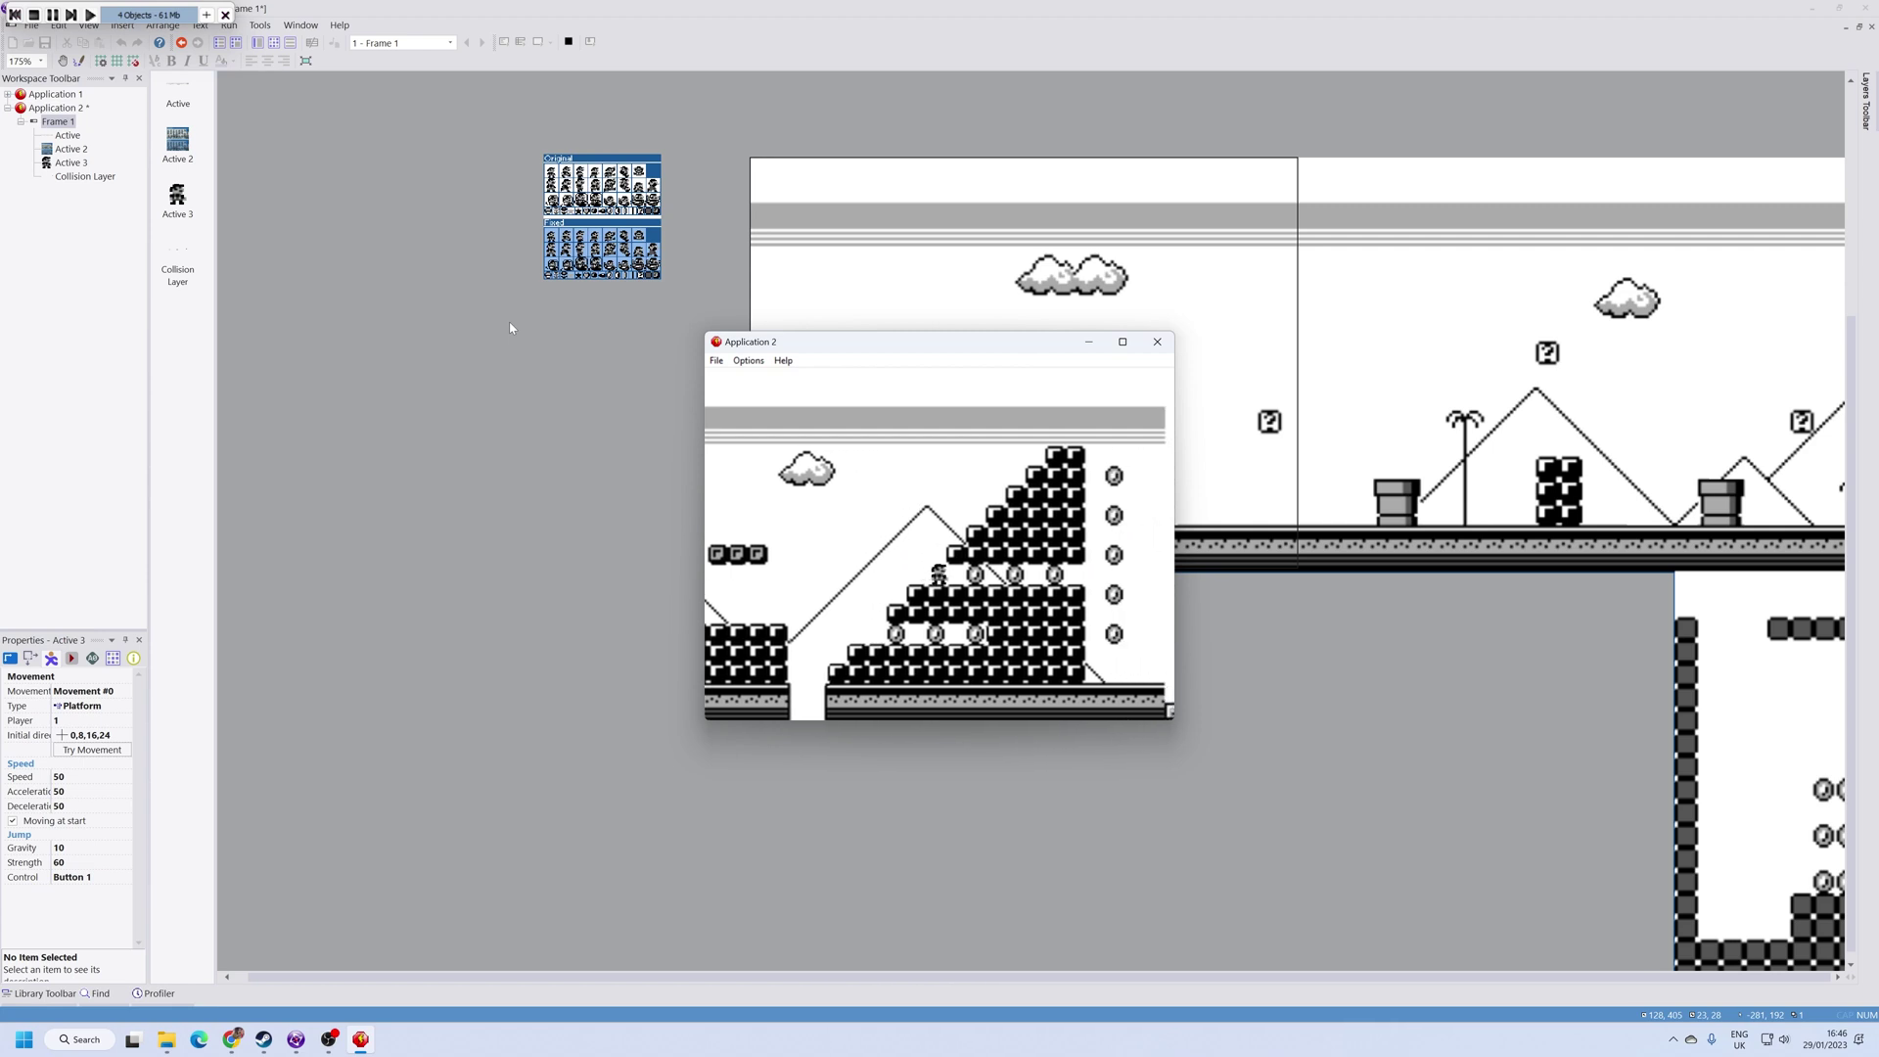
{"action": "key", "text": "Left"}
{"action": "key", "text": "Right"}
Step: Close the game, open the Collision Layer image and erase the top of a staircase block row with the transparent colour
{"action": "left_click", "coordinate": [1157, 341]}
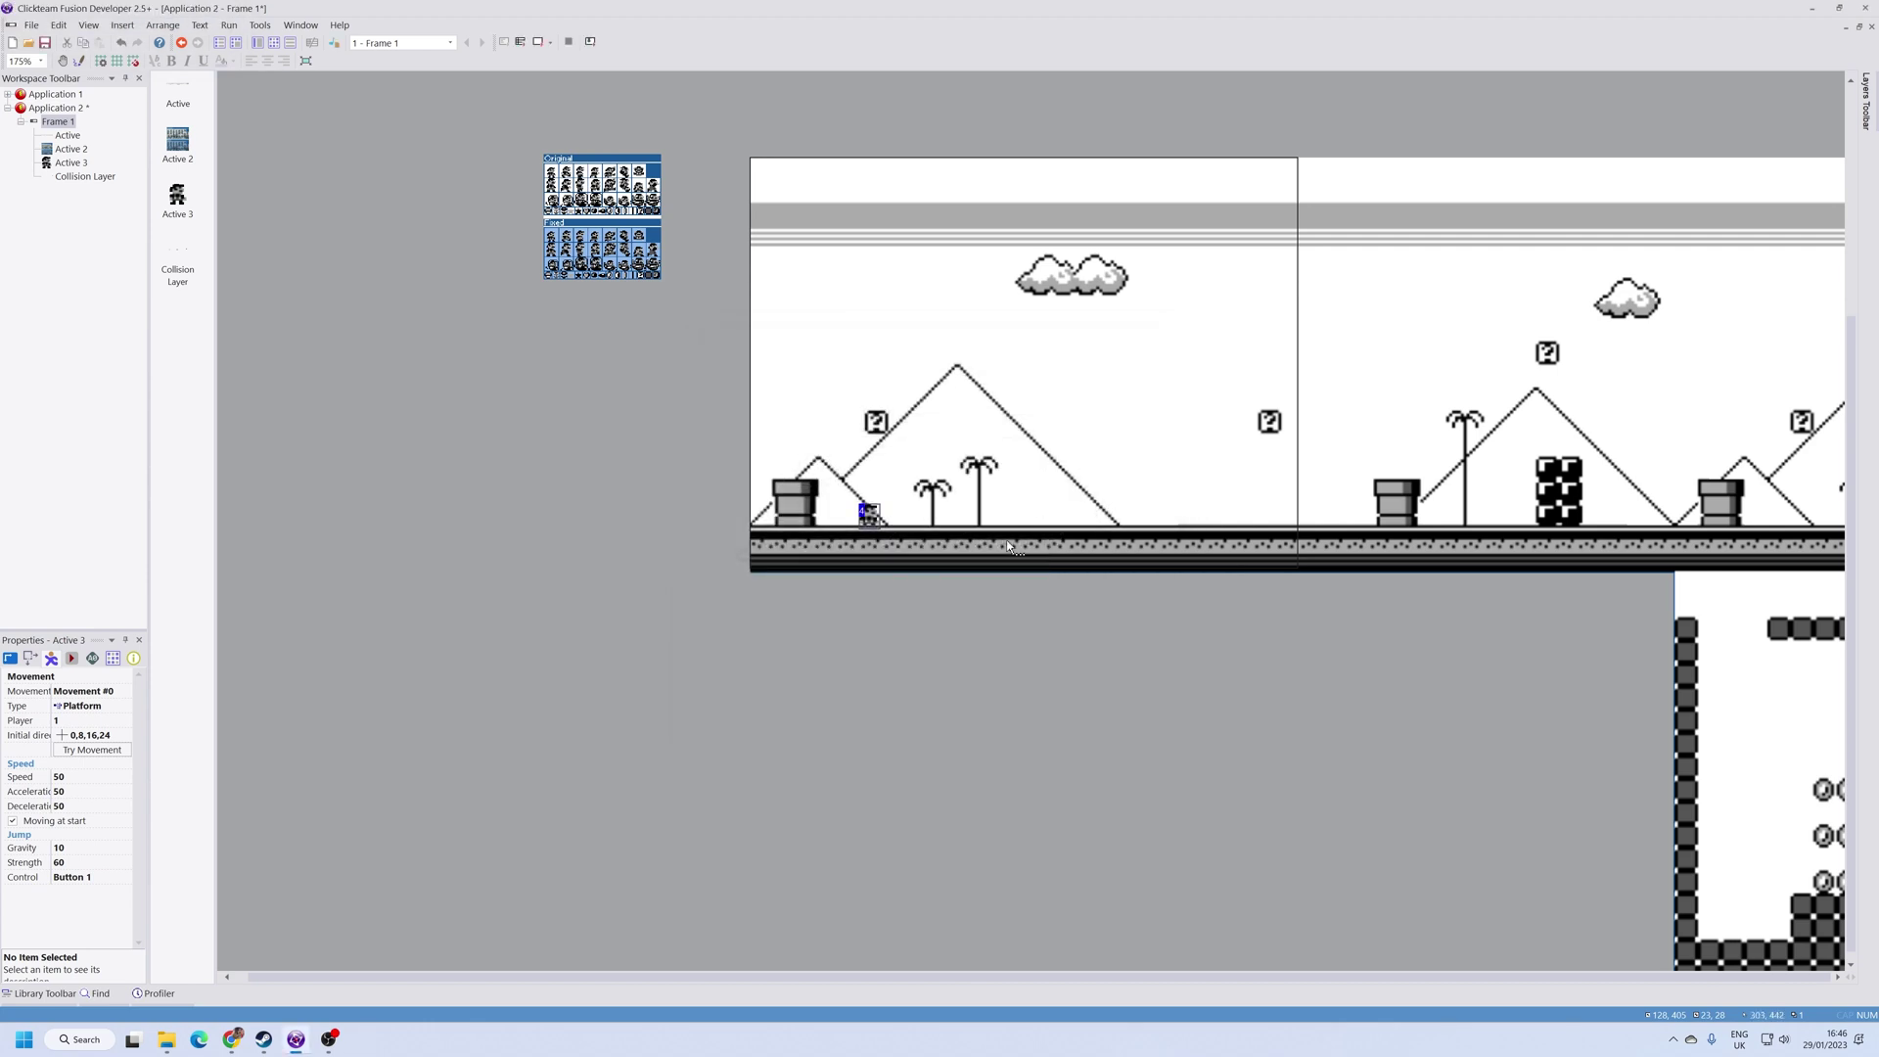
{"action": "double_click", "coordinate": [1007, 549]}
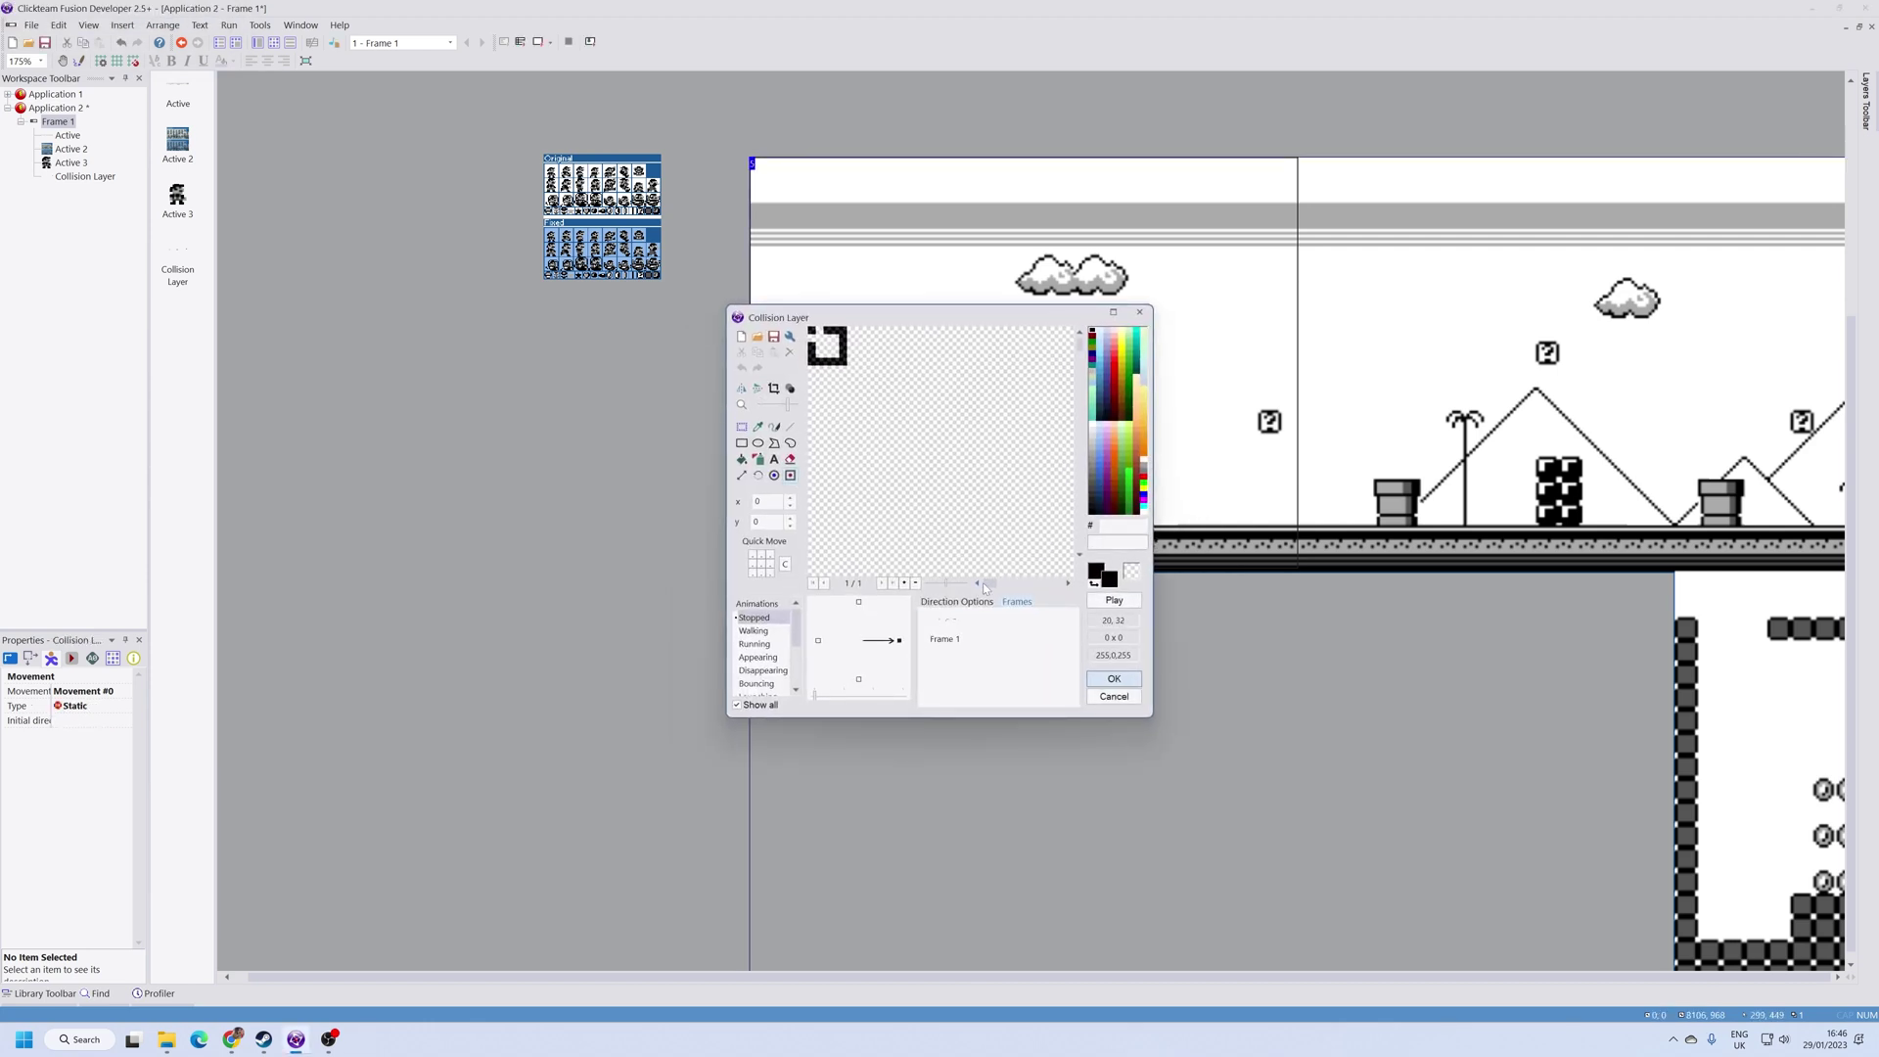
{"action": "left_click_drag", "start_coordinate": [982, 583], "coordinate": [1056, 584]}
{"action": "left_click_drag", "start_coordinate": [1083, 352], "coordinate": [1083, 411]}
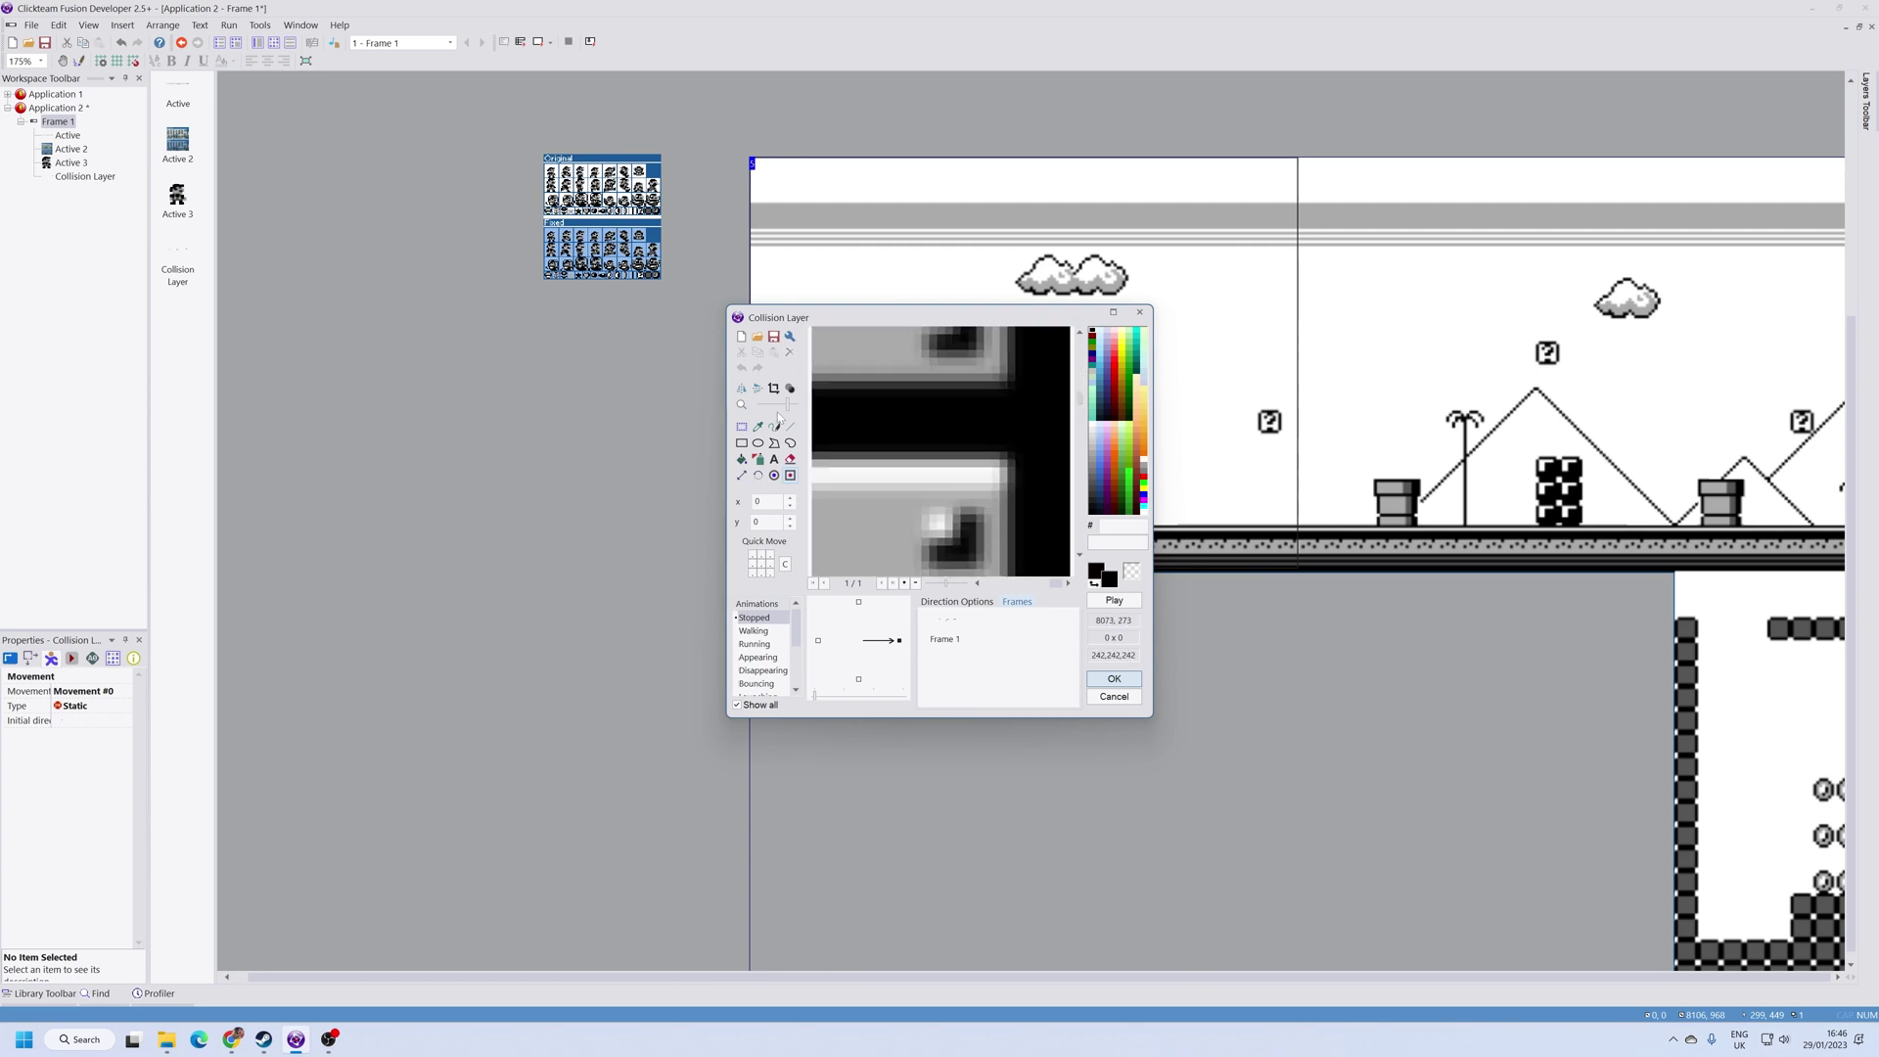
{"action": "left_click_drag", "start_coordinate": [788, 405], "coordinate": [762, 407]}
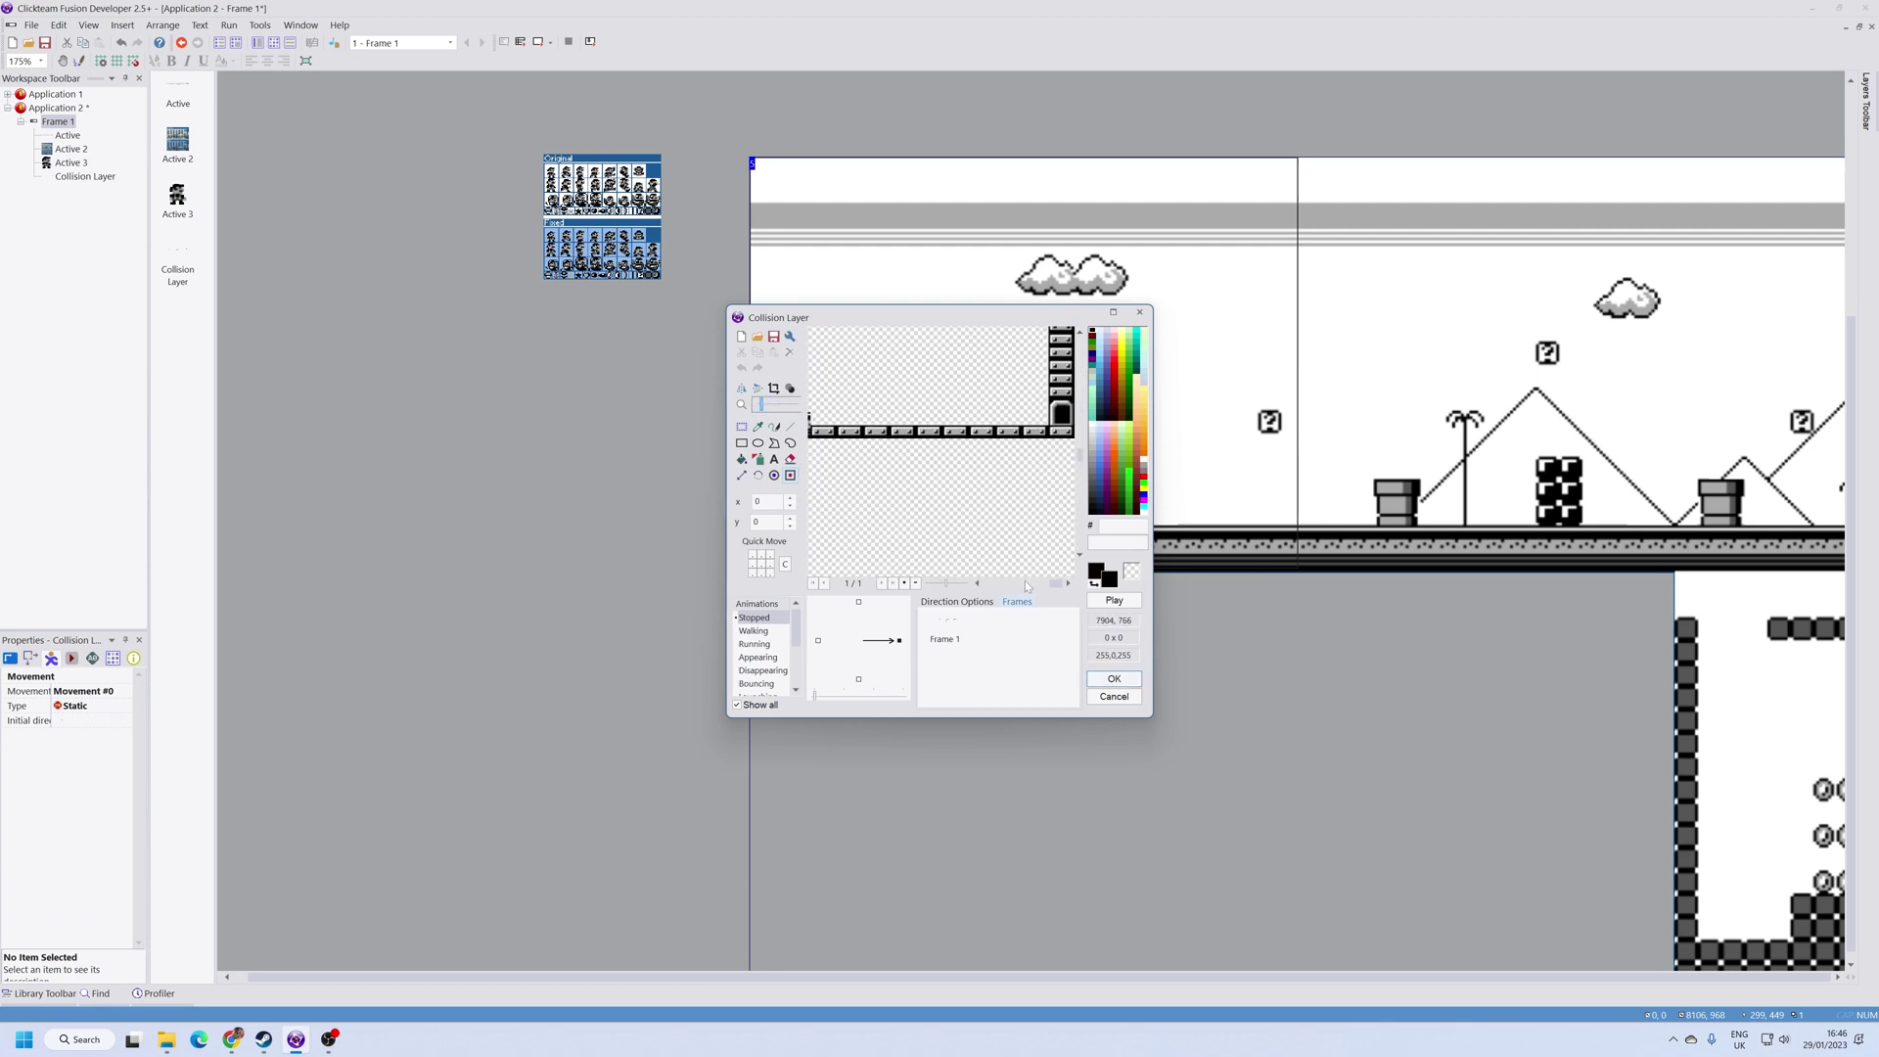
{"action": "left_click_drag", "start_coordinate": [1054, 586], "coordinate": [1040, 563]}
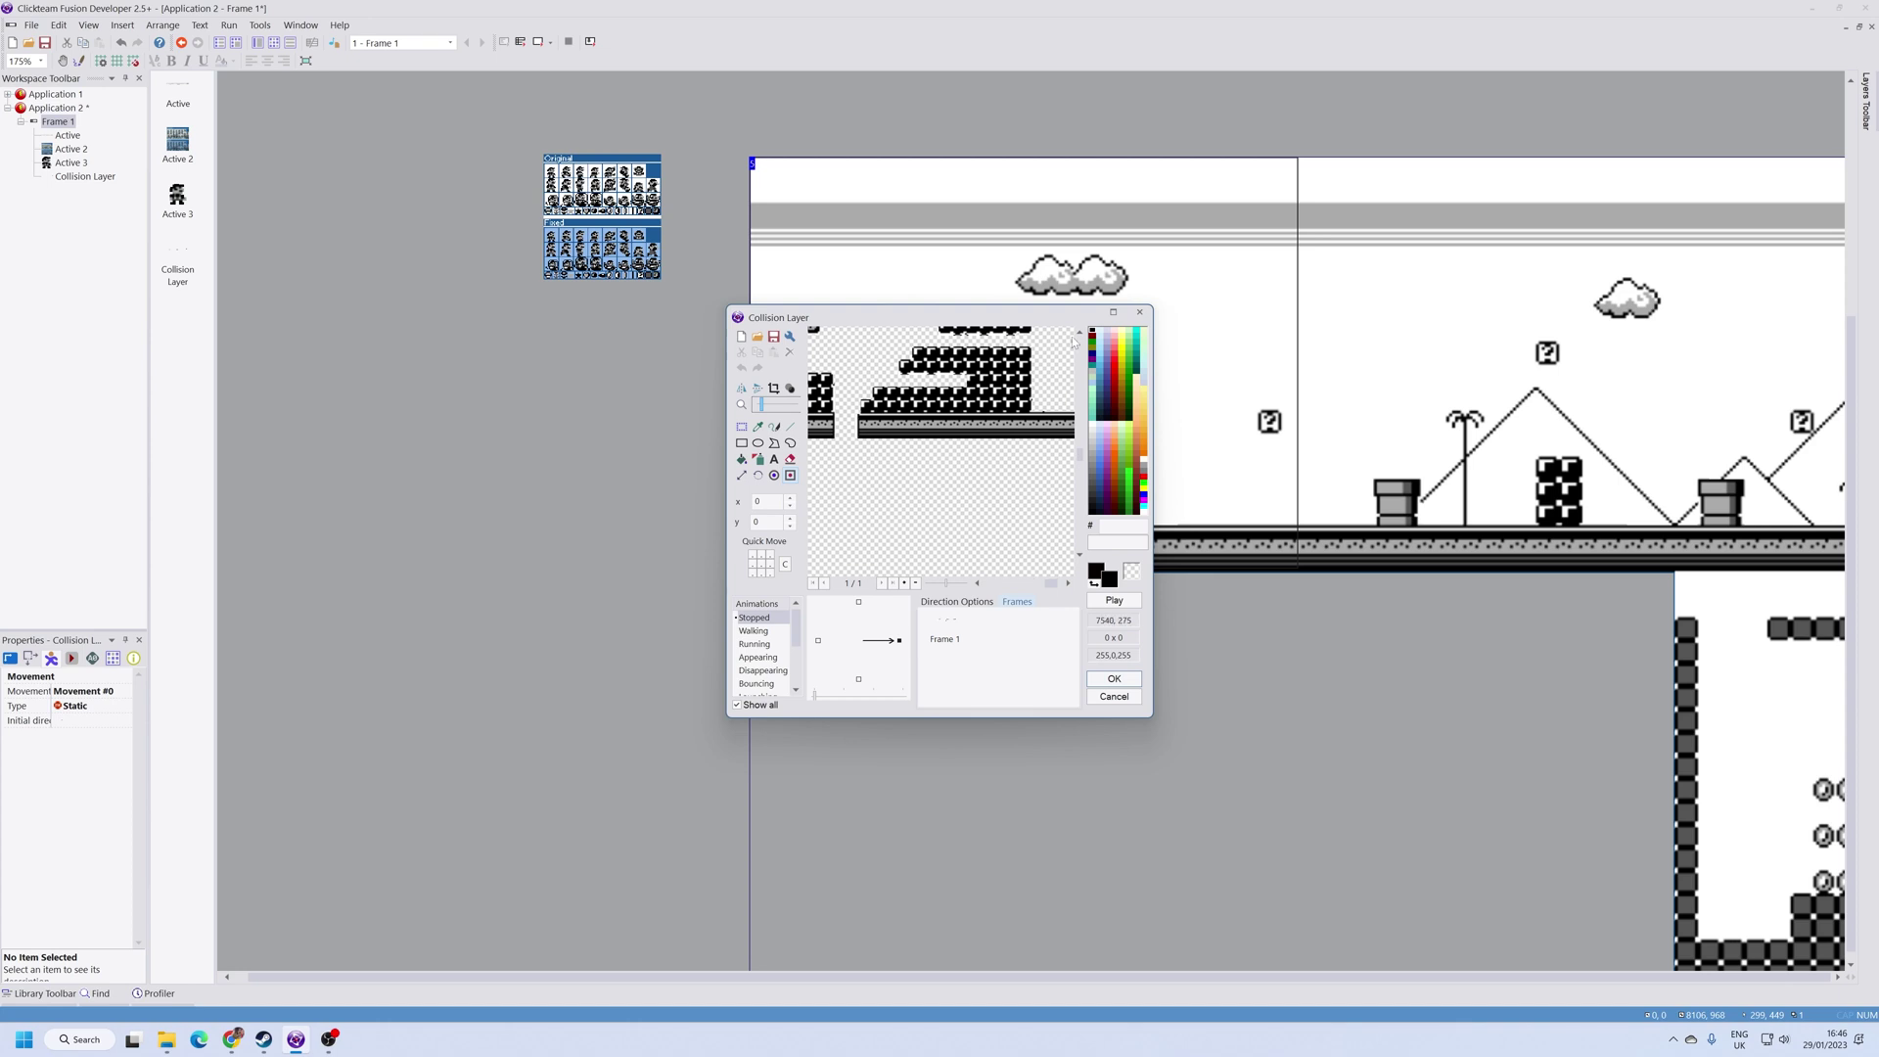
{"action": "left_click", "coordinate": [1082, 336]}
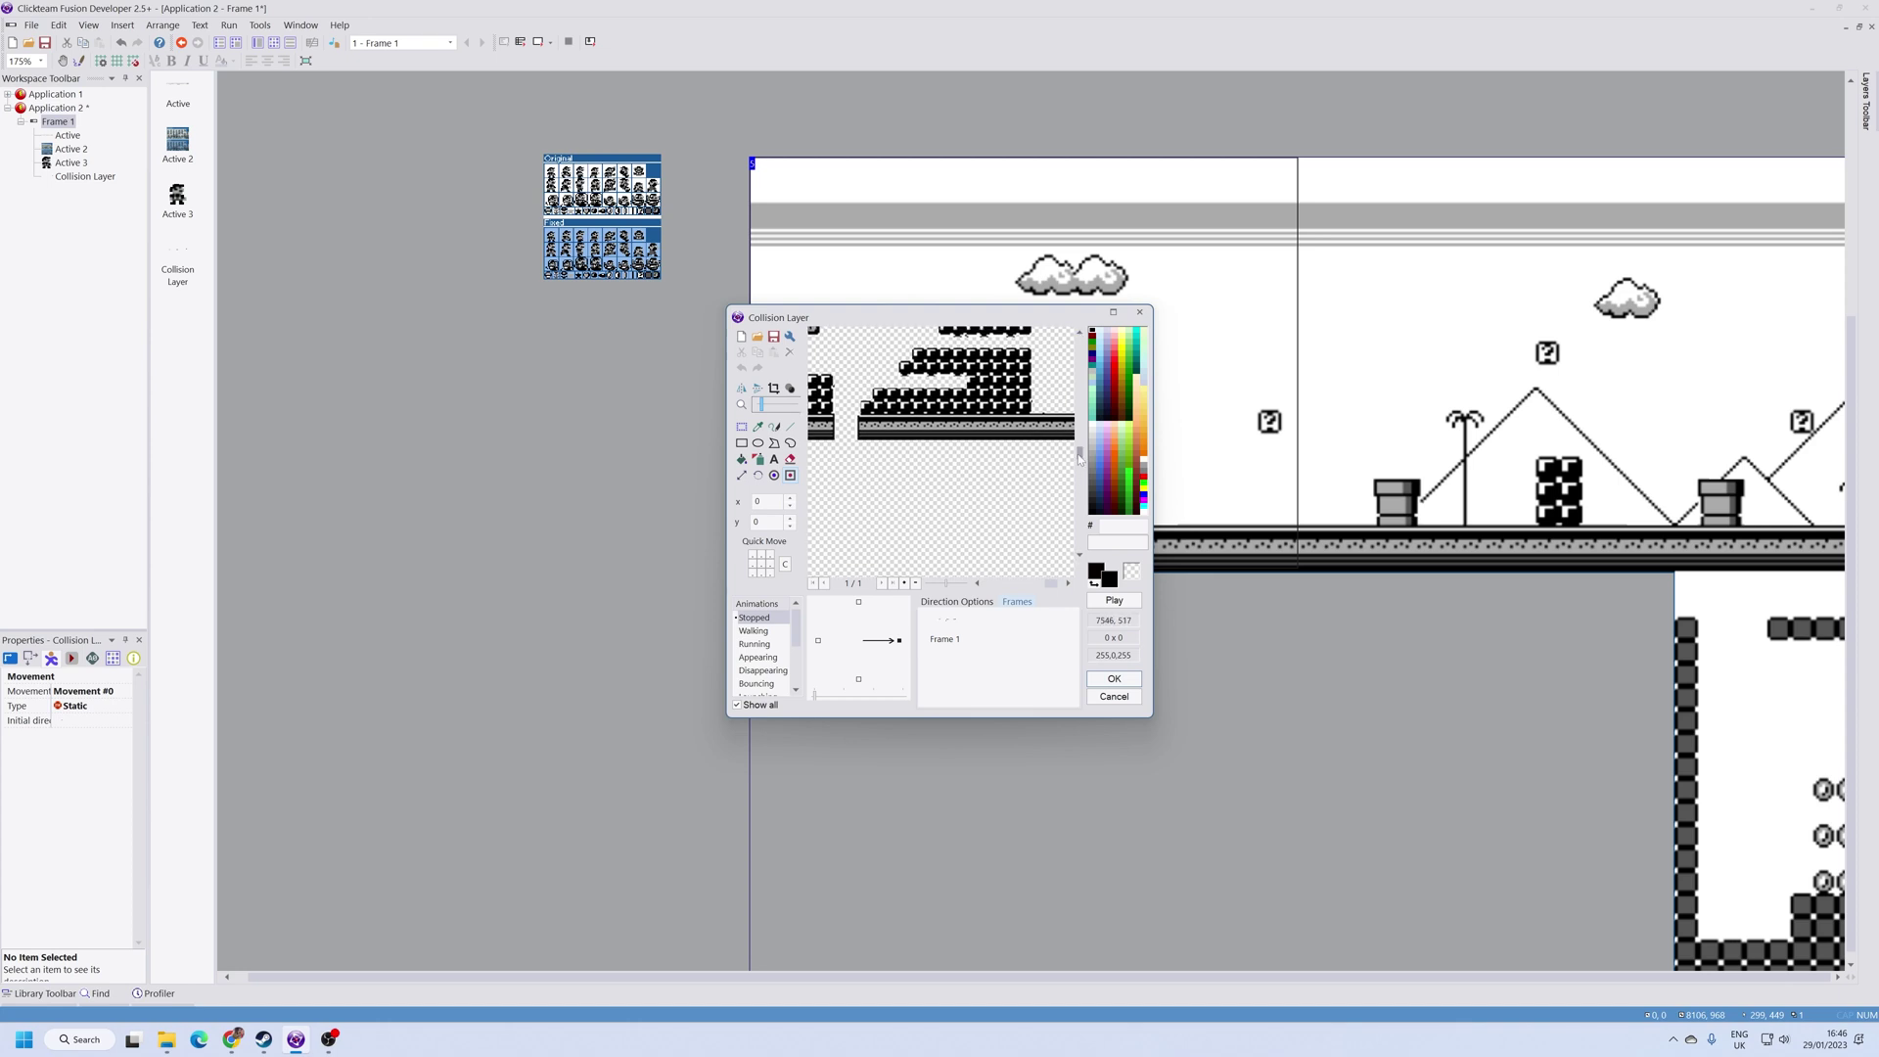
{"action": "left_click_drag", "start_coordinate": [1080, 456], "coordinate": [1081, 393]}
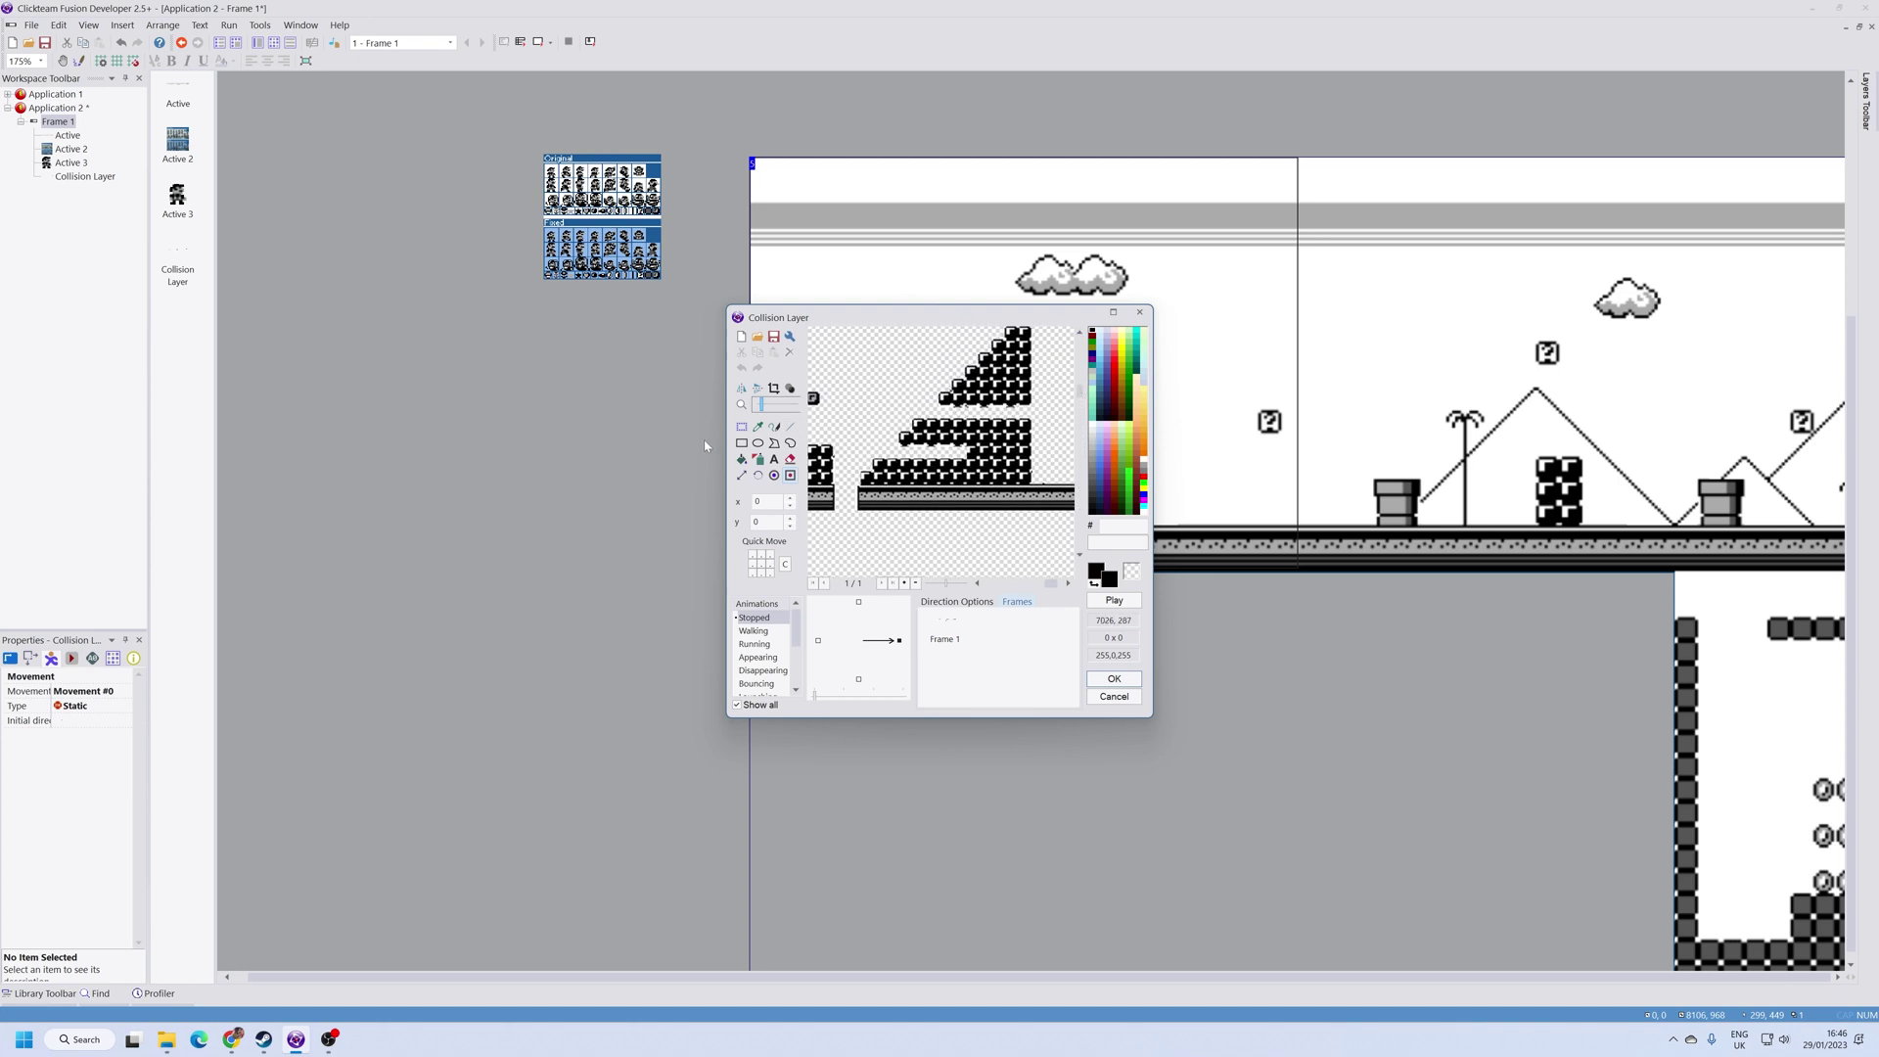
{"action": "left_click", "coordinate": [743, 443]}
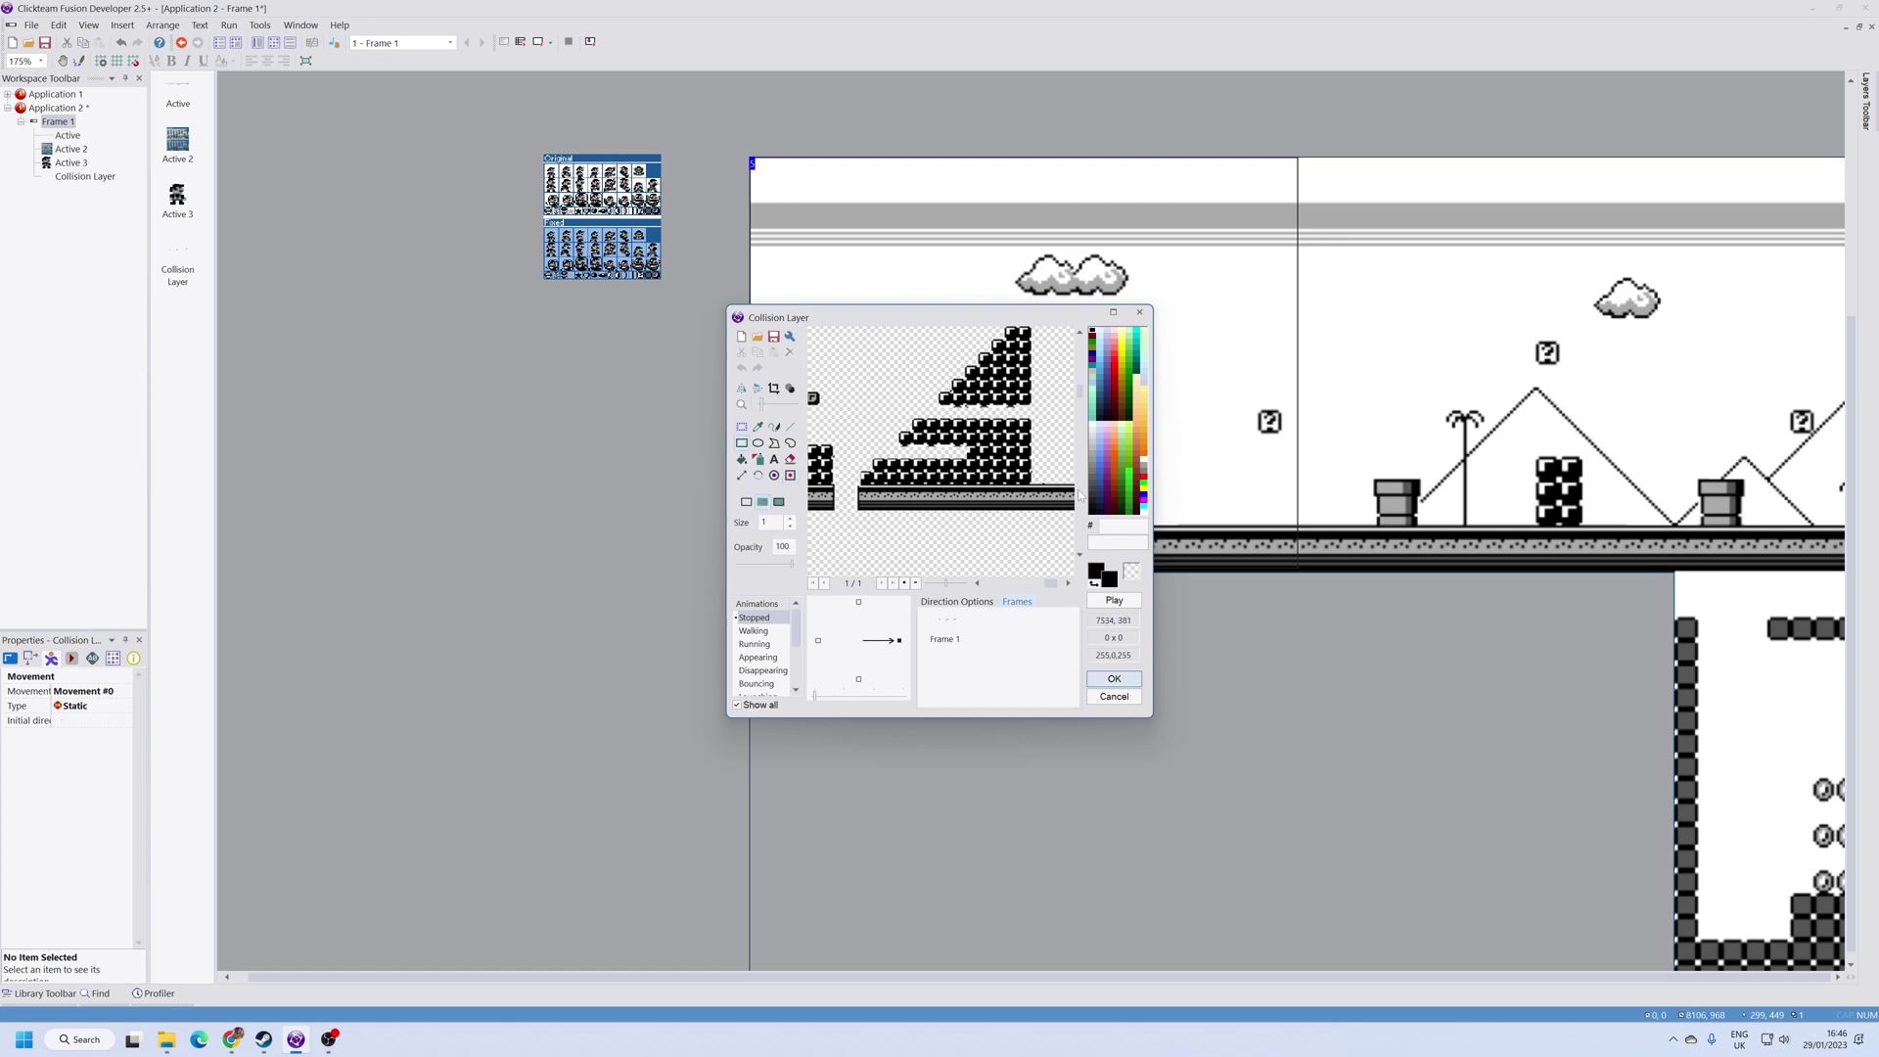
{"action": "left_click", "coordinate": [1140, 581]}
{"action": "mouse_move", "coordinate": [1038, 409]}
{"action": "left_mouse_down"}
{"action": "mouse_move", "coordinate": [938, 396]}
{"action": "mouse_move", "coordinate": [960, 436]}
{"action": "left_mouse_up"}
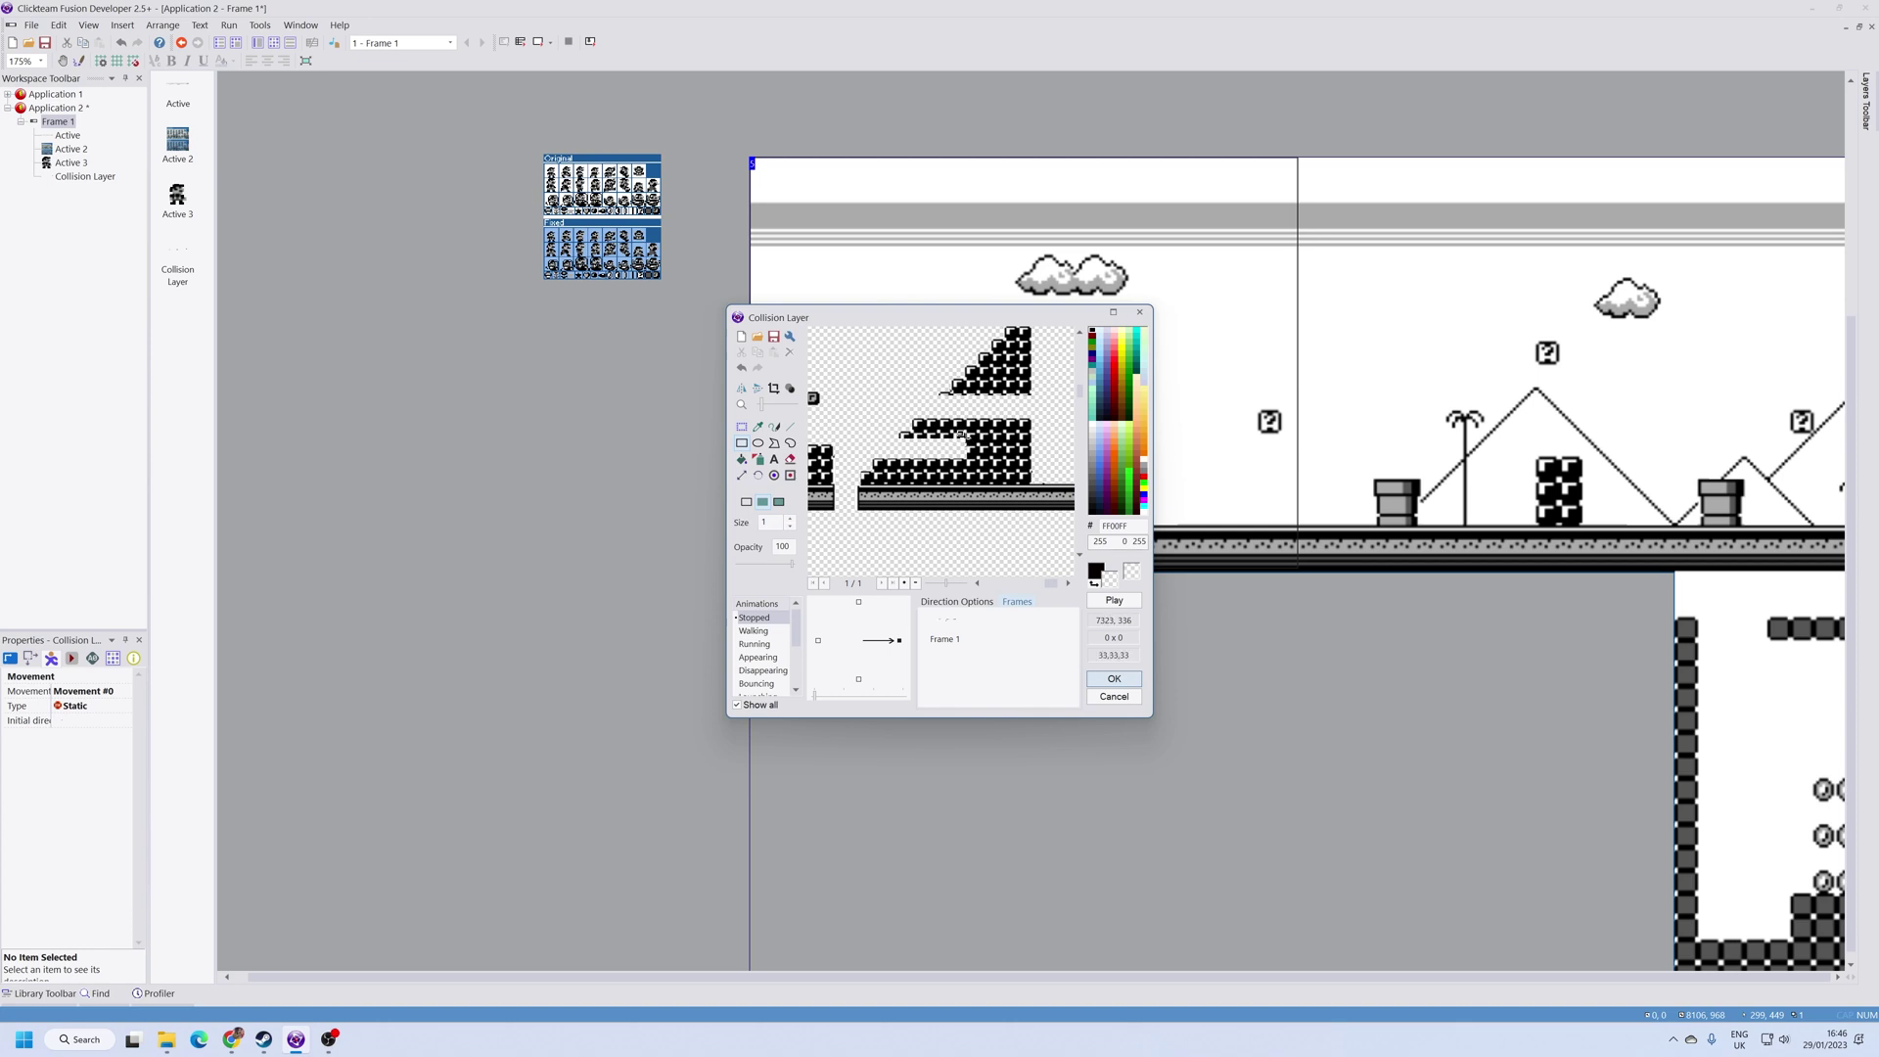
Step: Confirm the collision edits, run the game and jump Mario right over the raised platform
{"action": "left_click", "coordinate": [1103, 682]}
{"action": "left_click", "coordinate": [228, 26]}
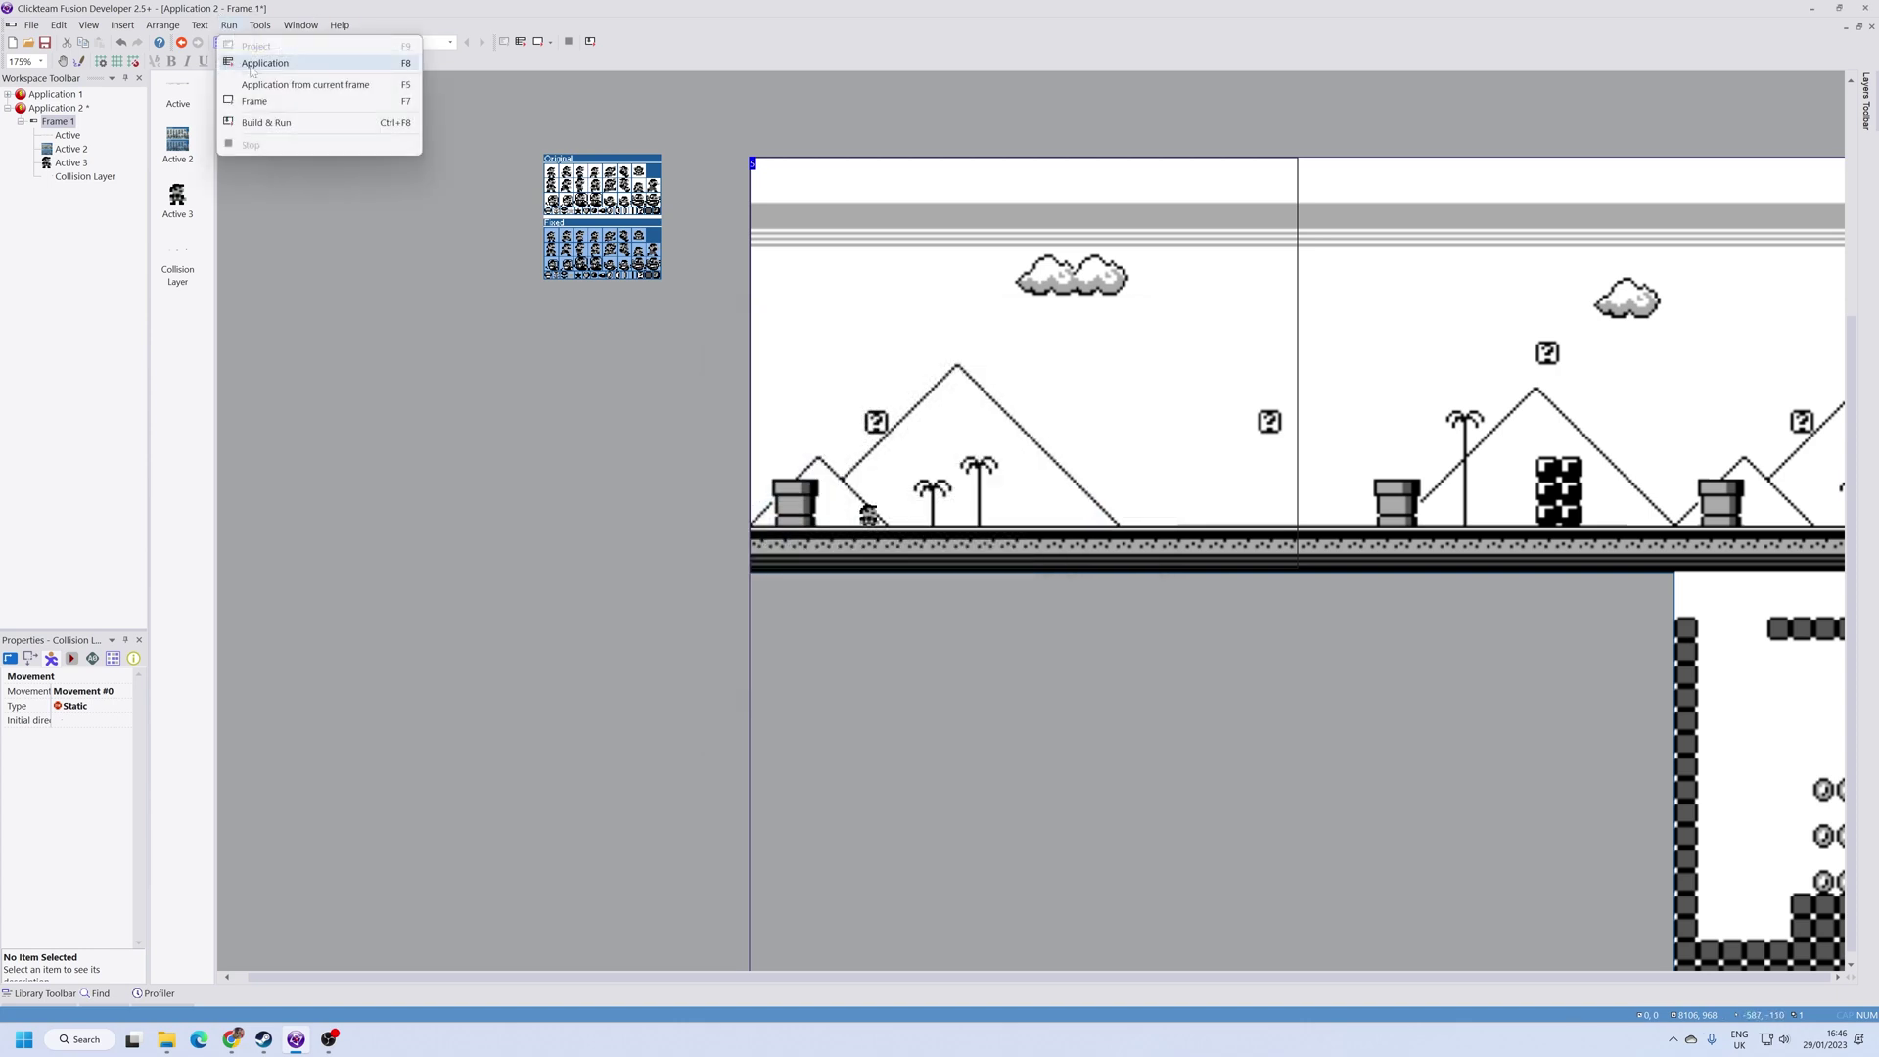
{"action": "key", "text": "Right"}
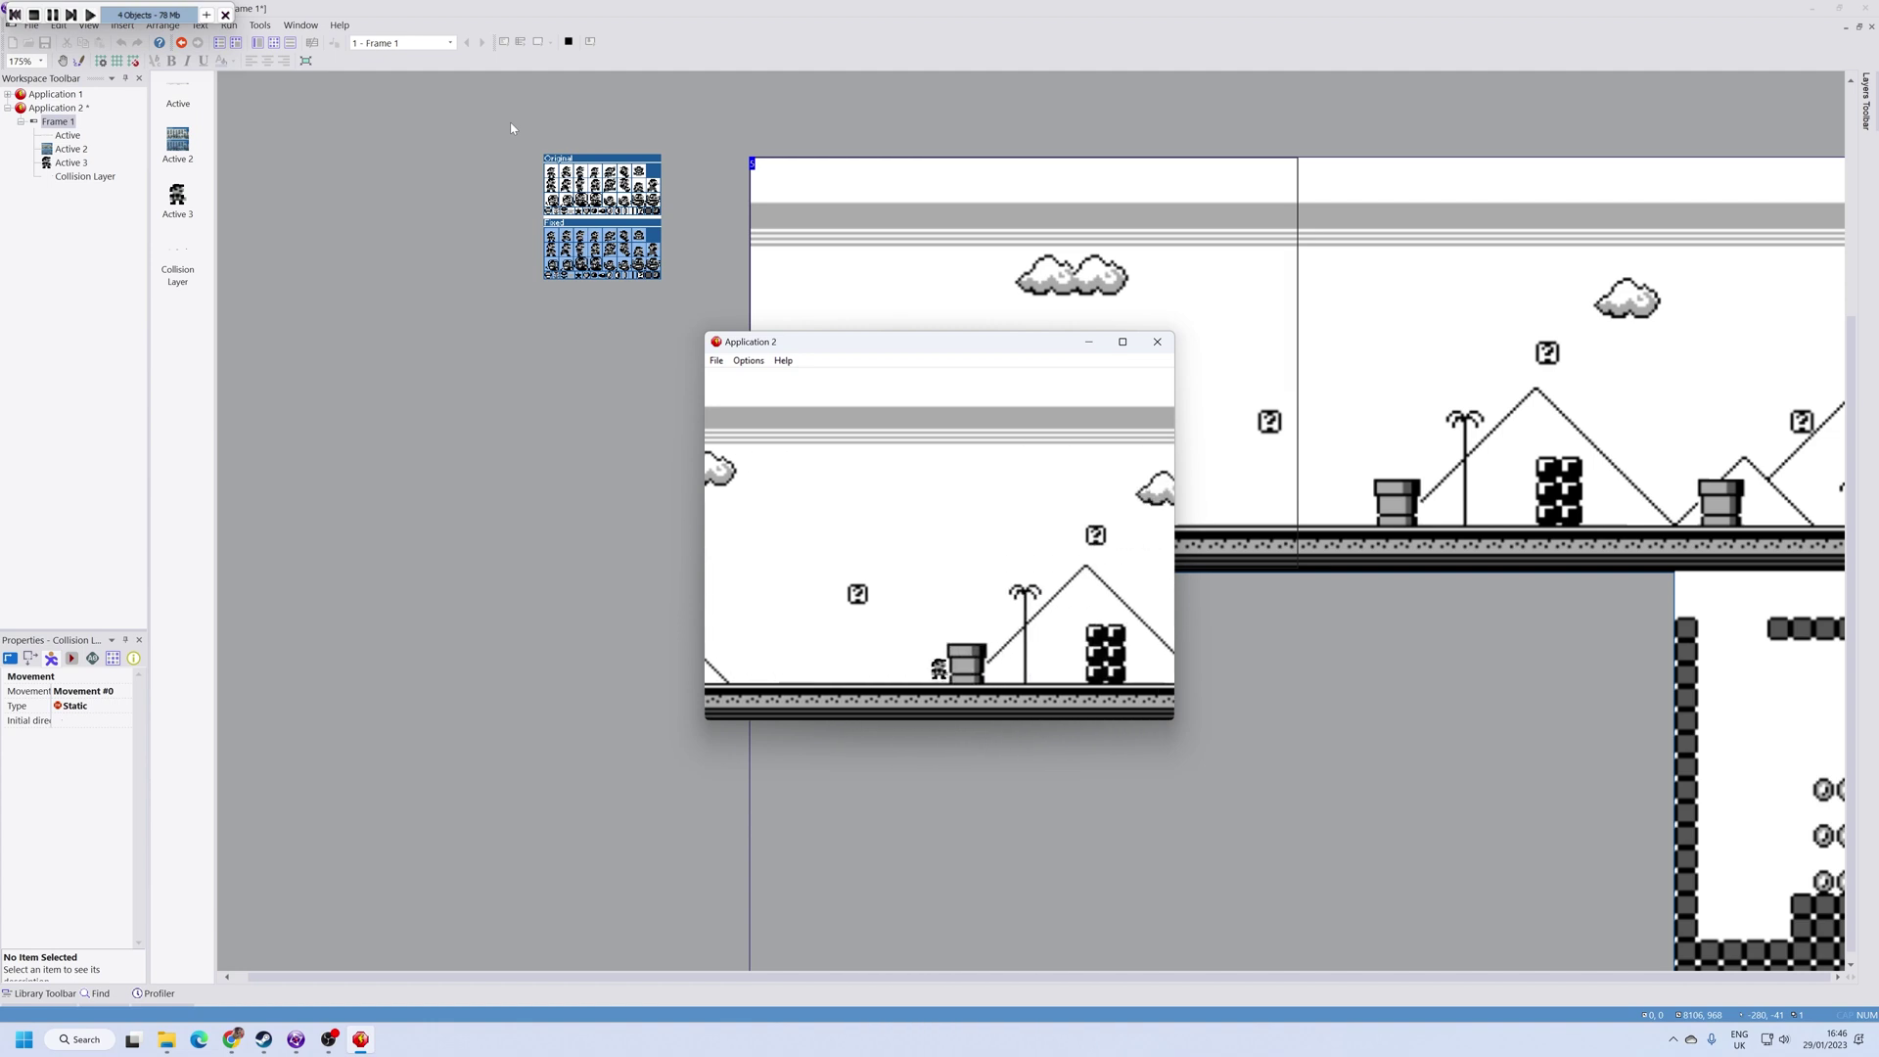
{"action": "key", "text": "Left"}
{"action": "key", "text": "Up"}
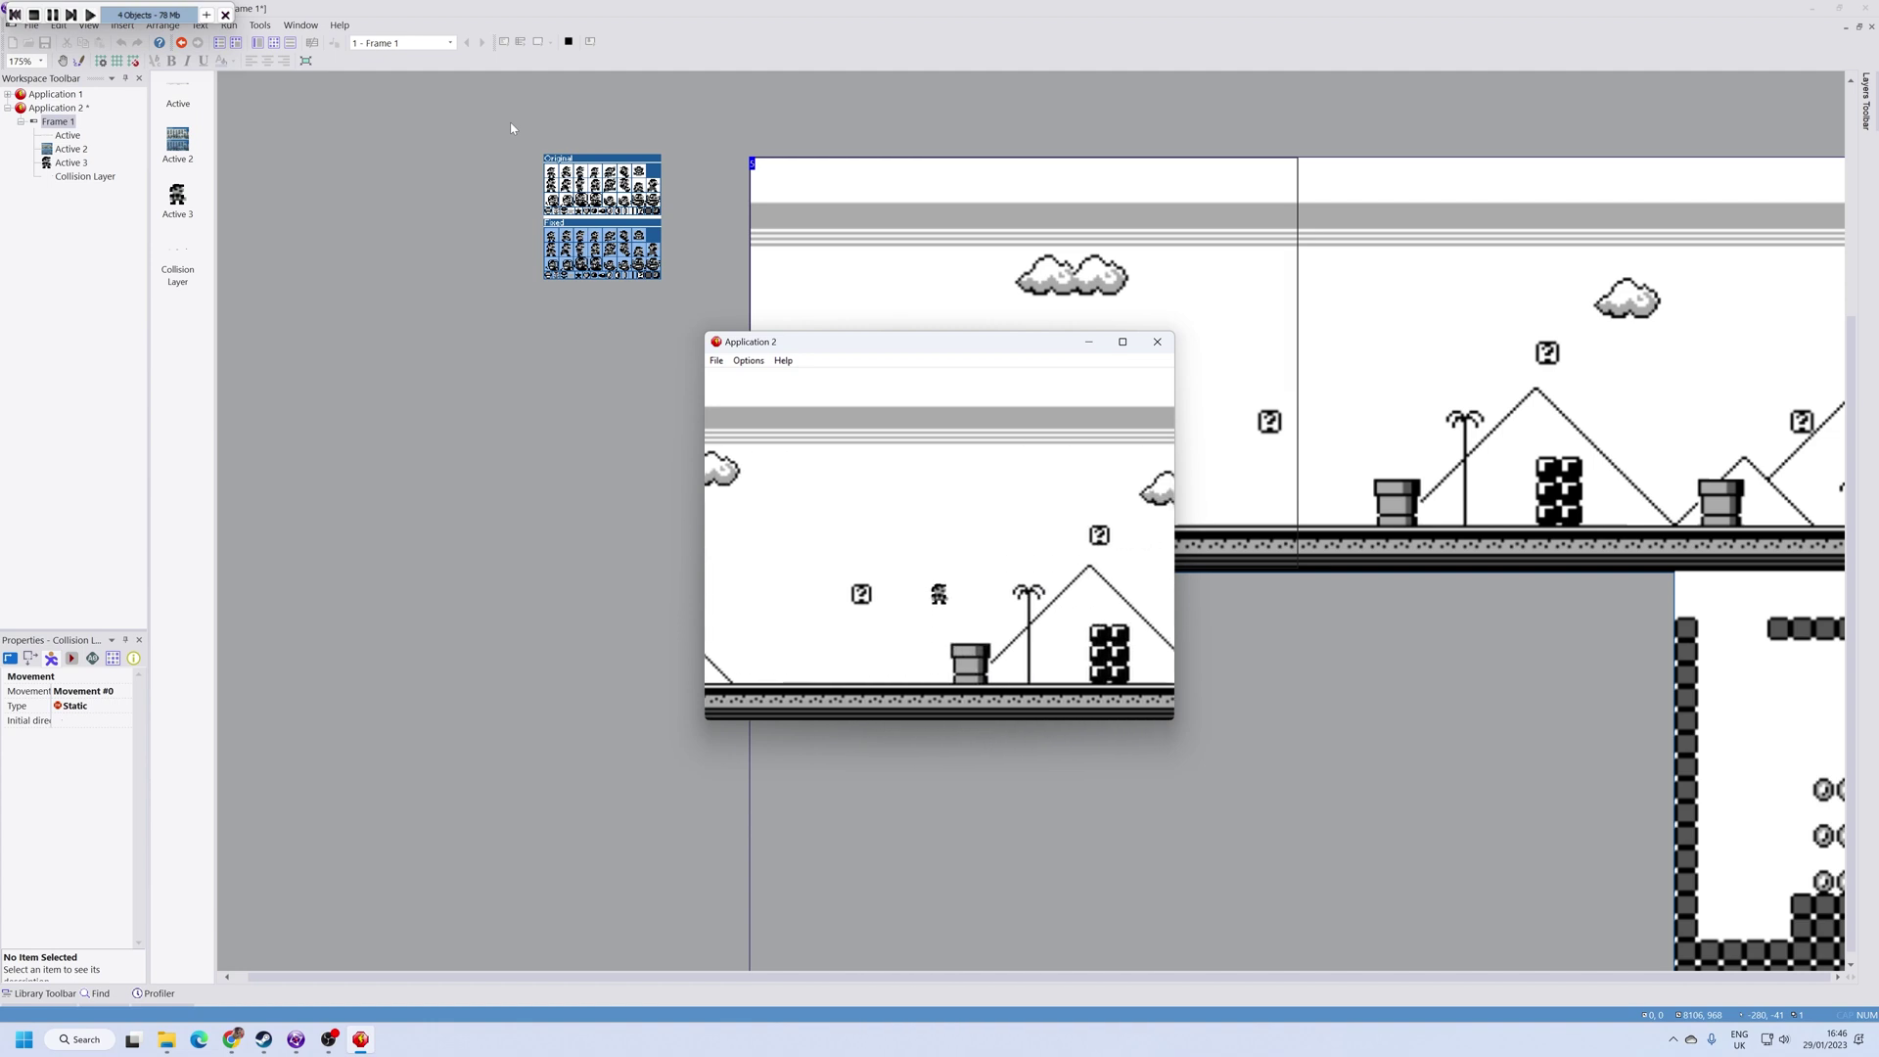
{"action": "key", "text": "Right"}
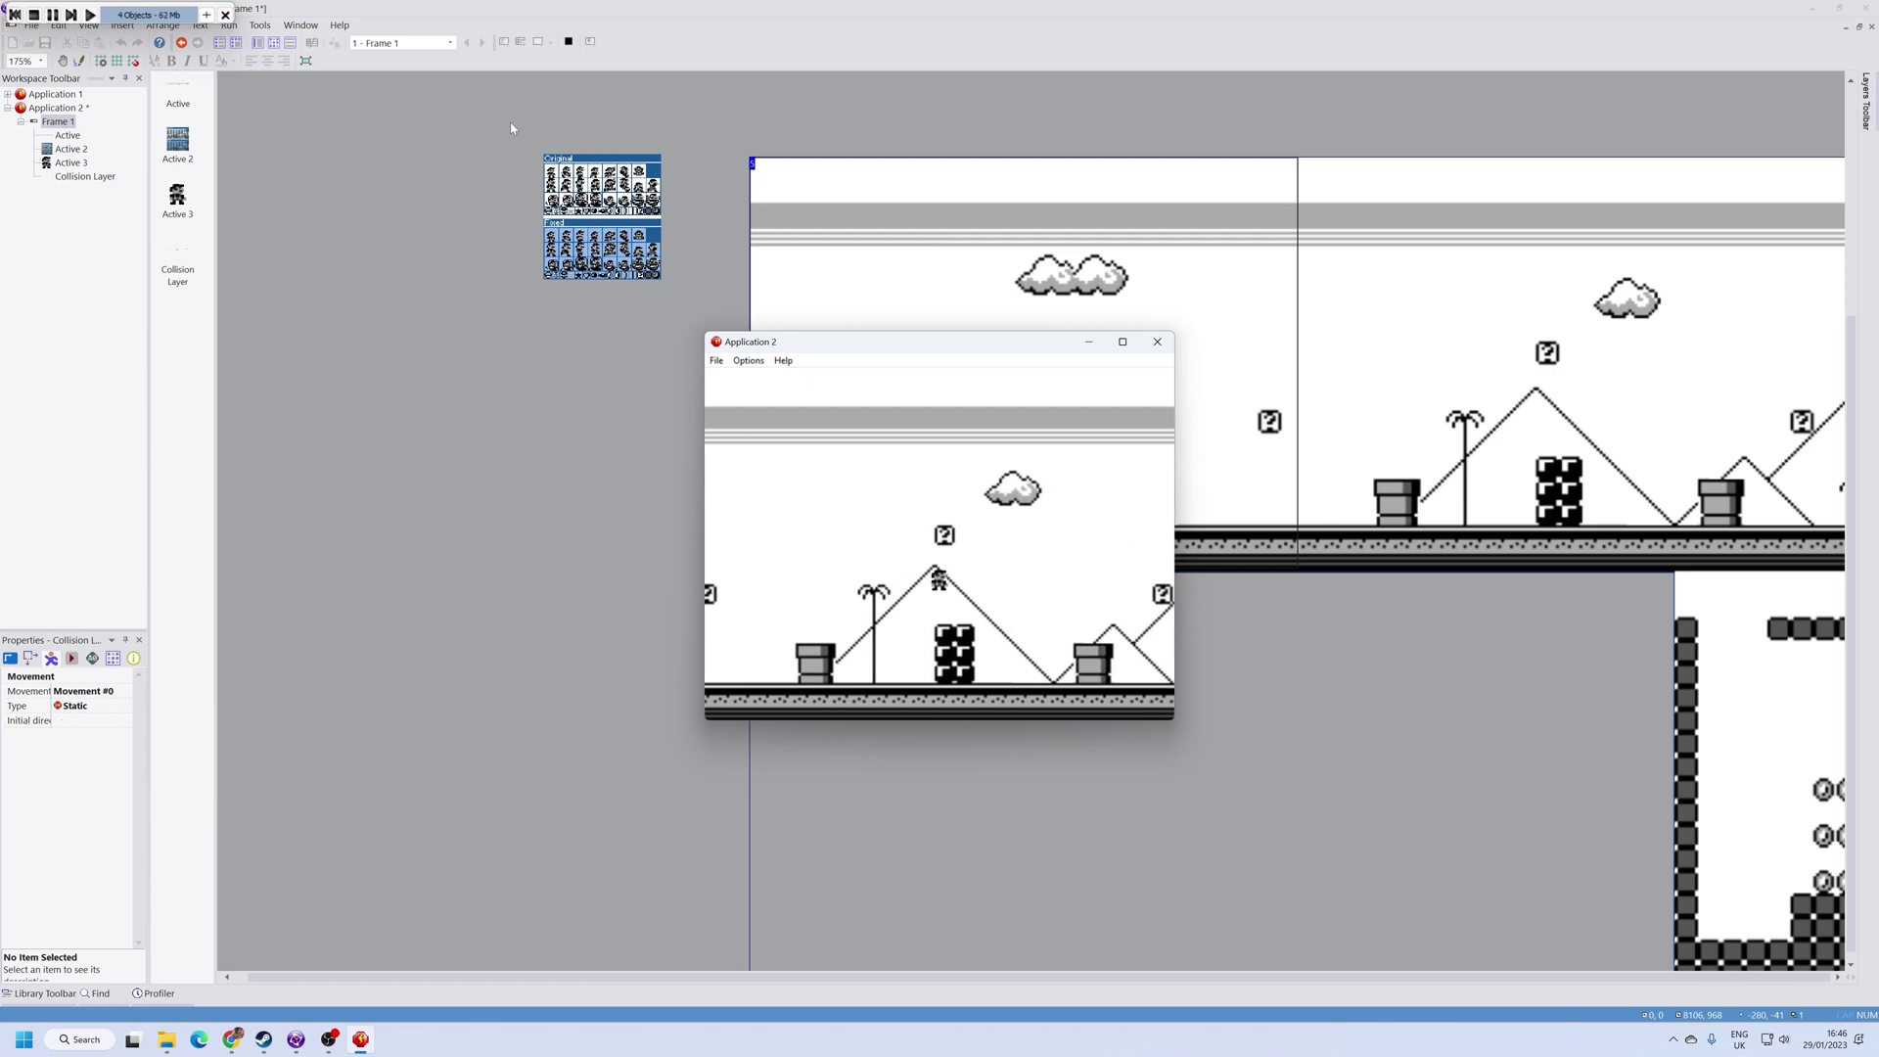
{"action": "key", "text": "Right"}
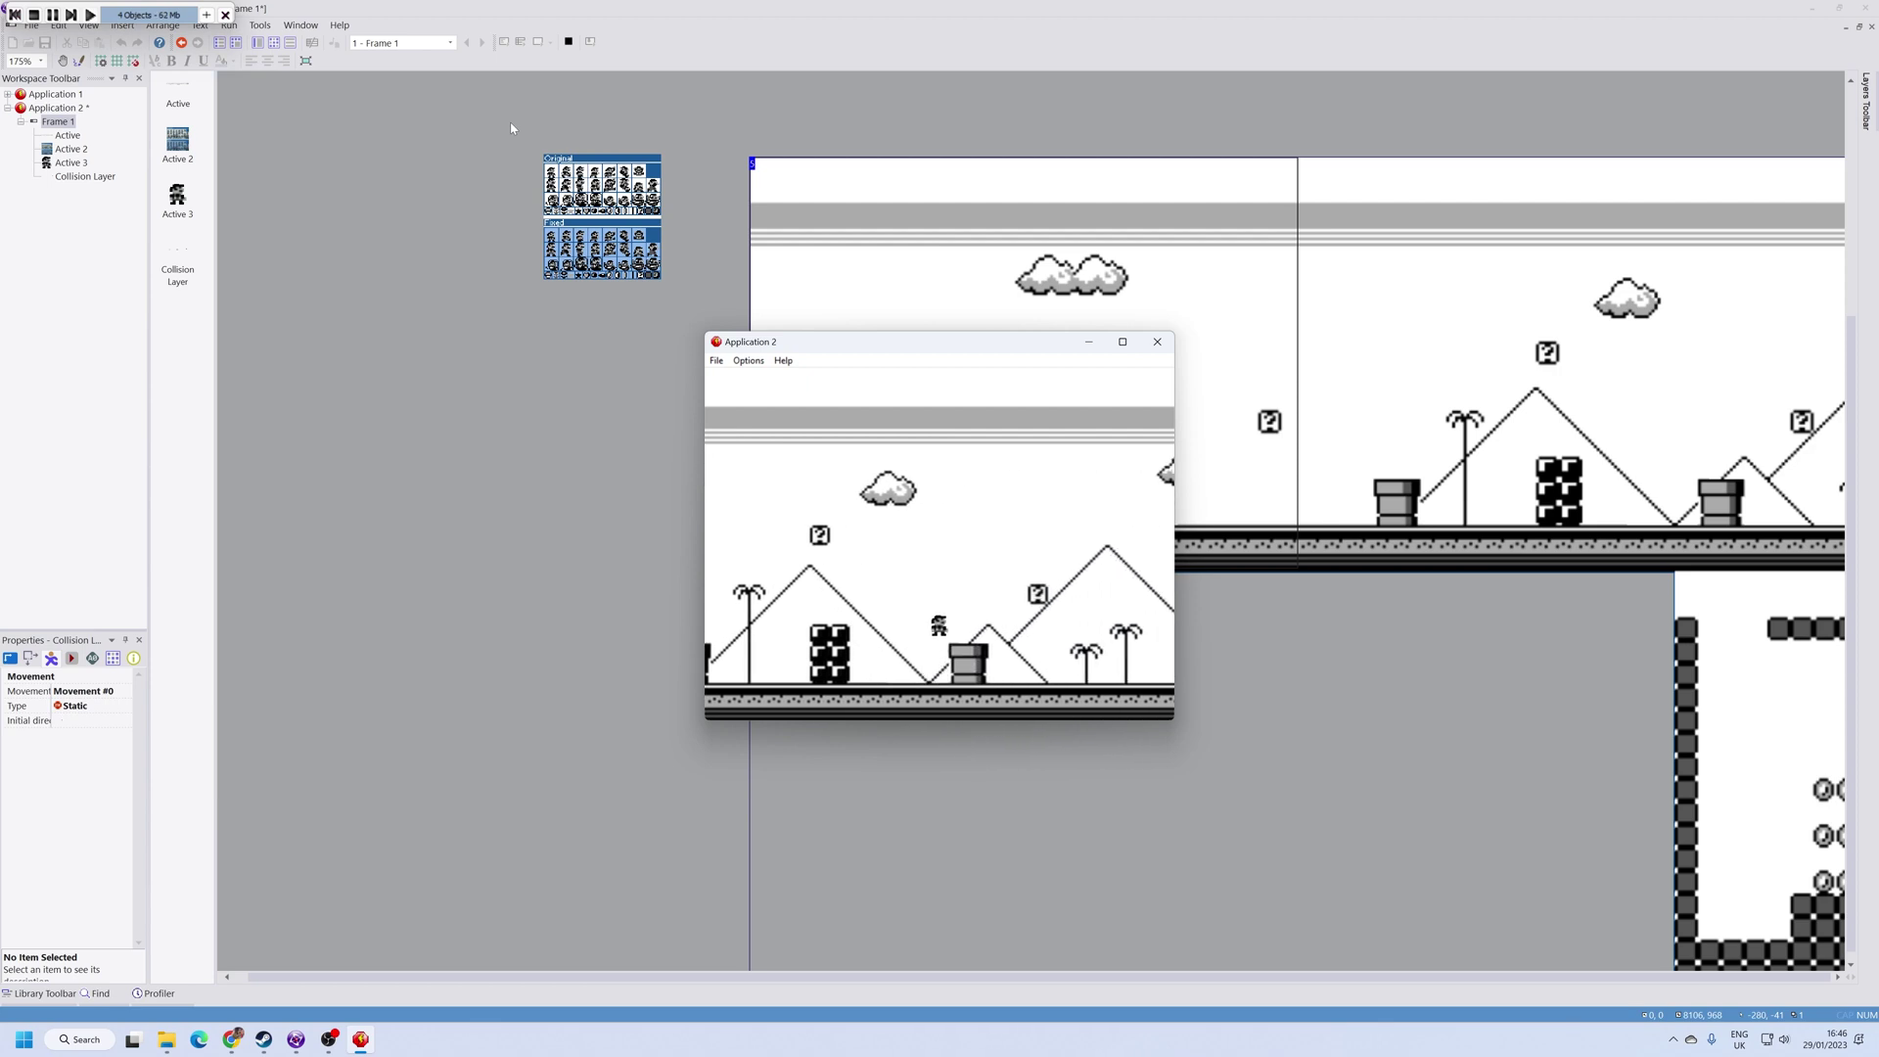
{"action": "key", "text": "Right"}
{"action": "key", "text": "Up"}
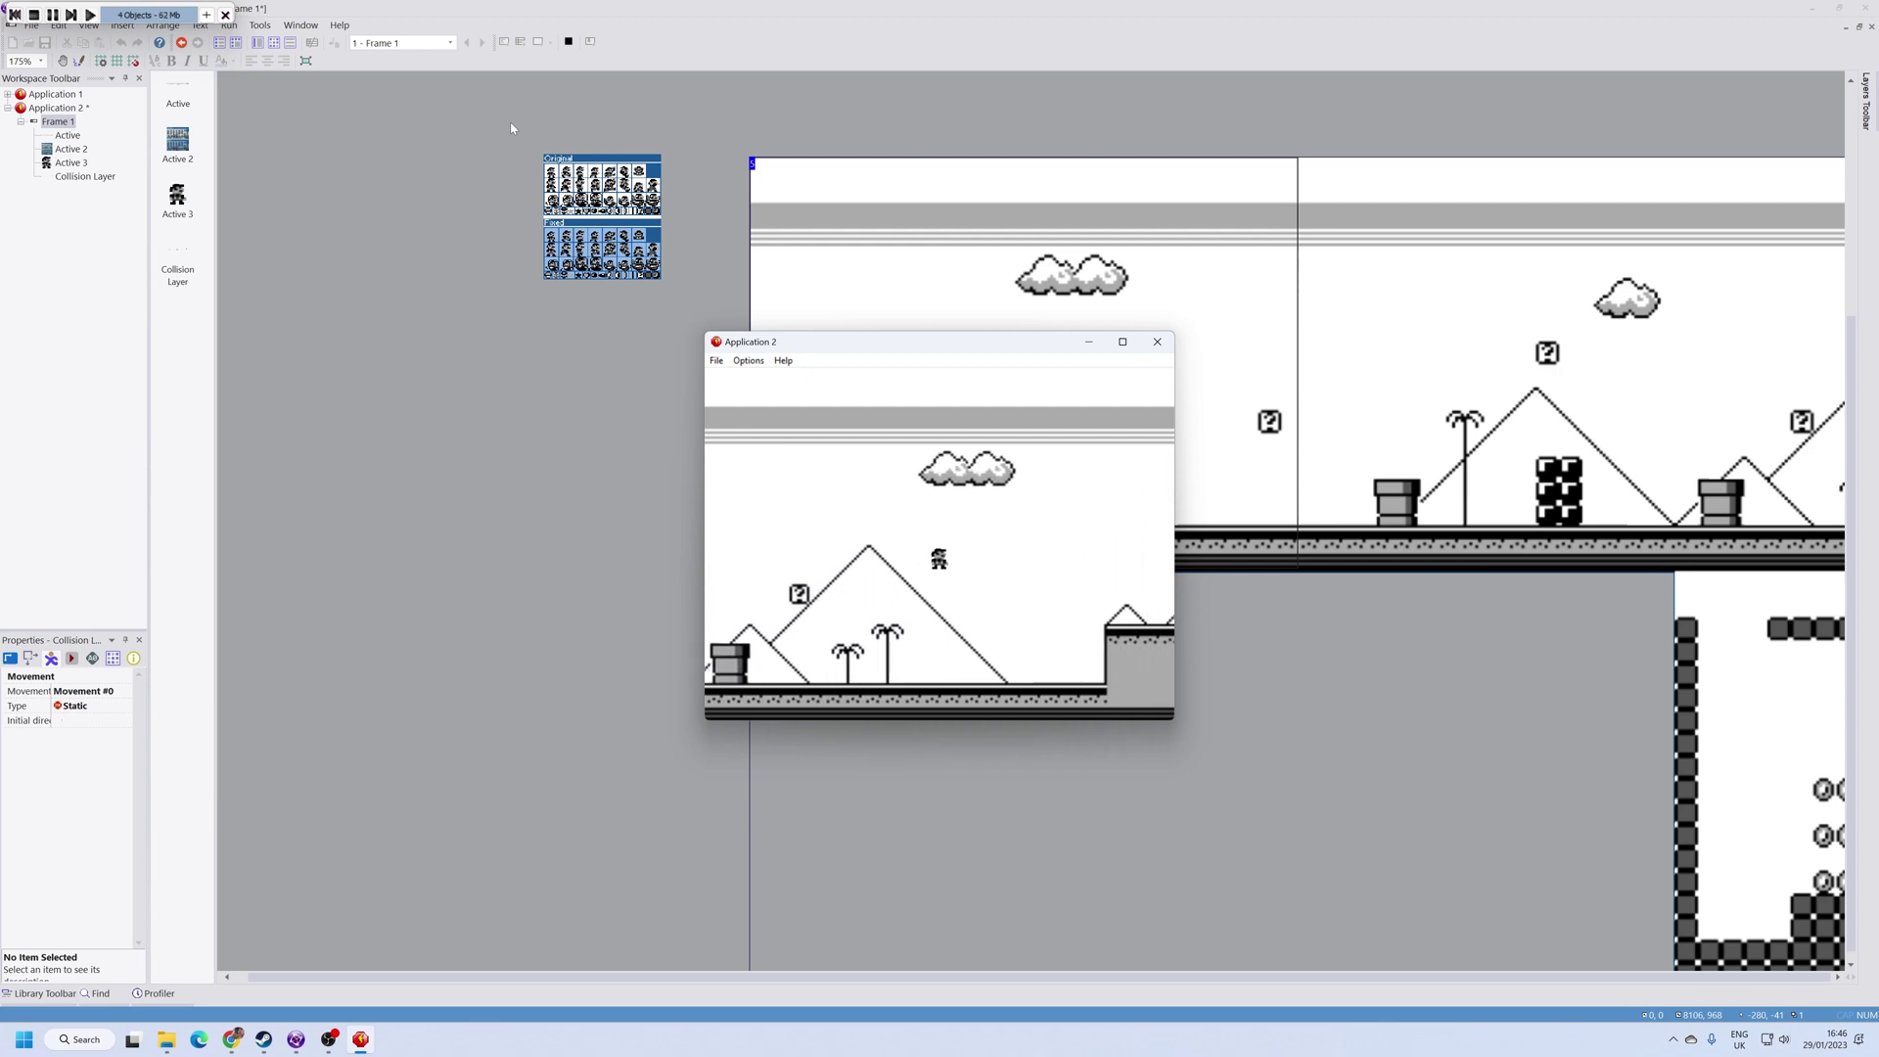
{"action": "key", "text": "Right"}
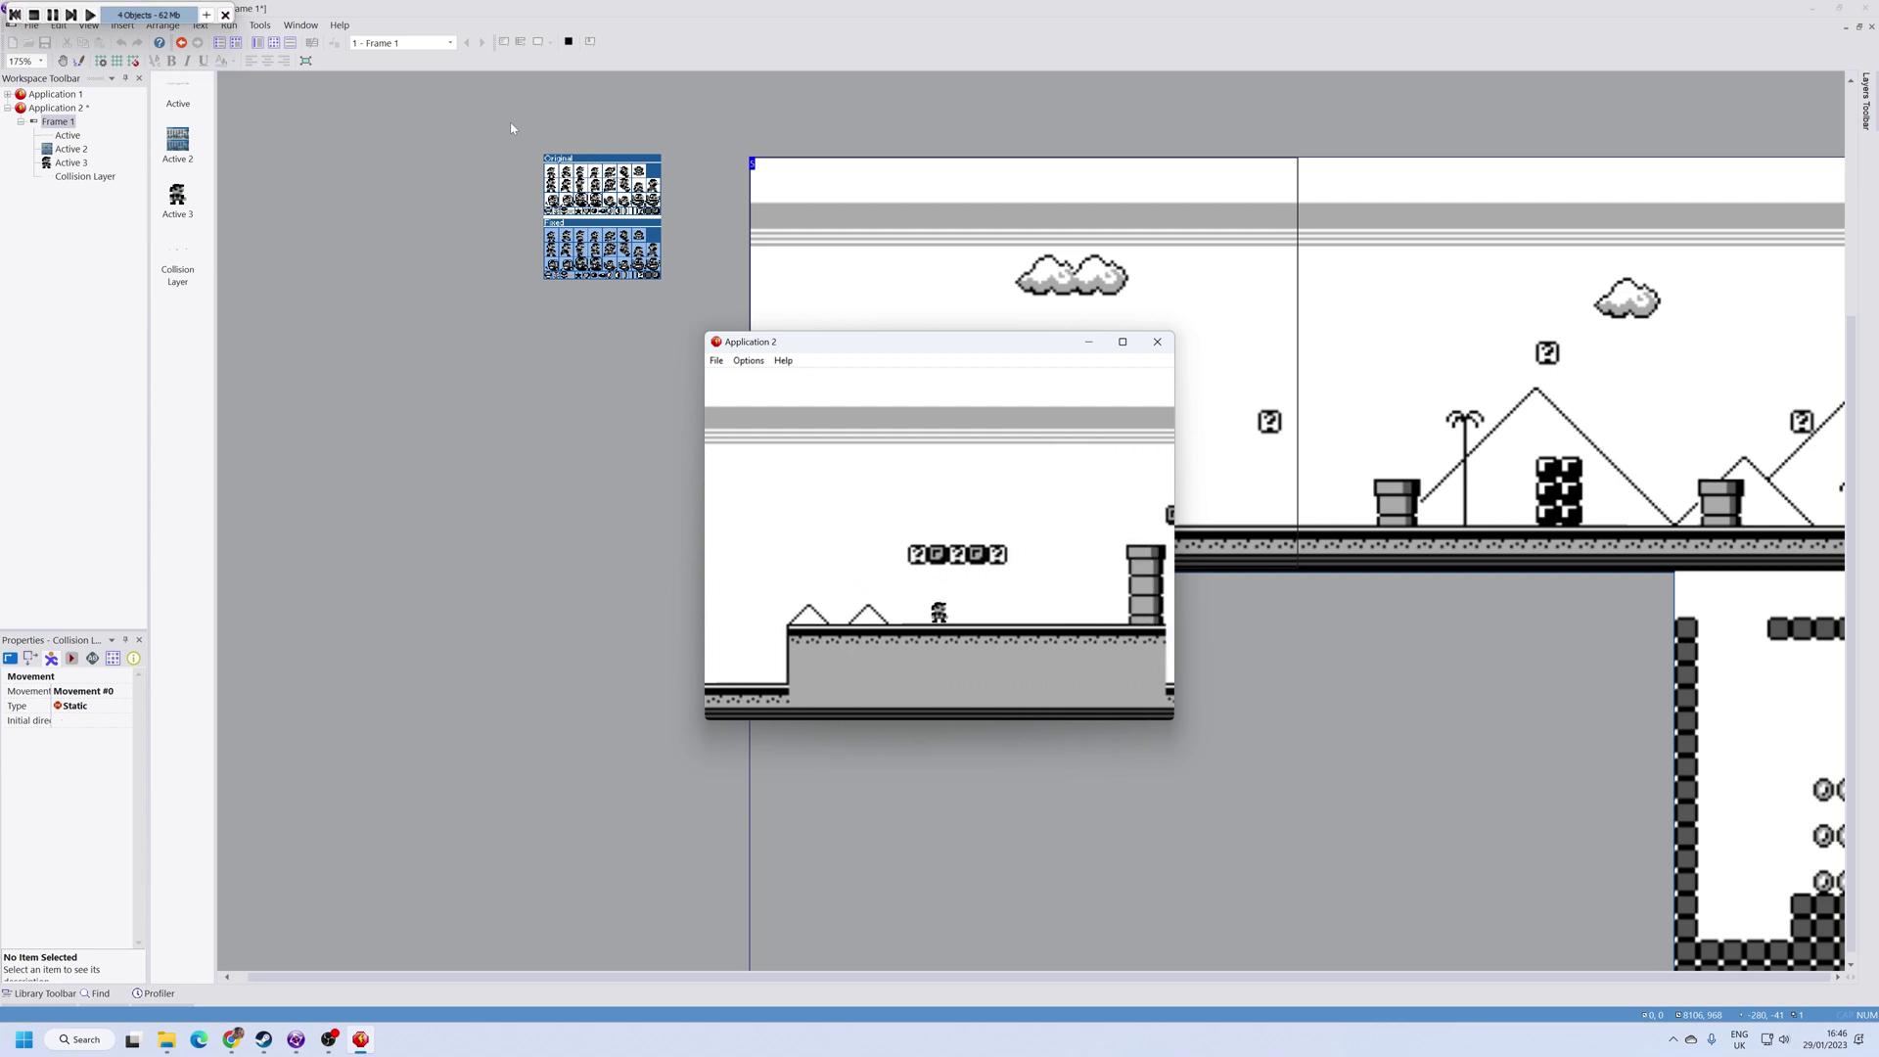
{"action": "key", "text": "Right"}
{"action": "key", "text": "Up"}
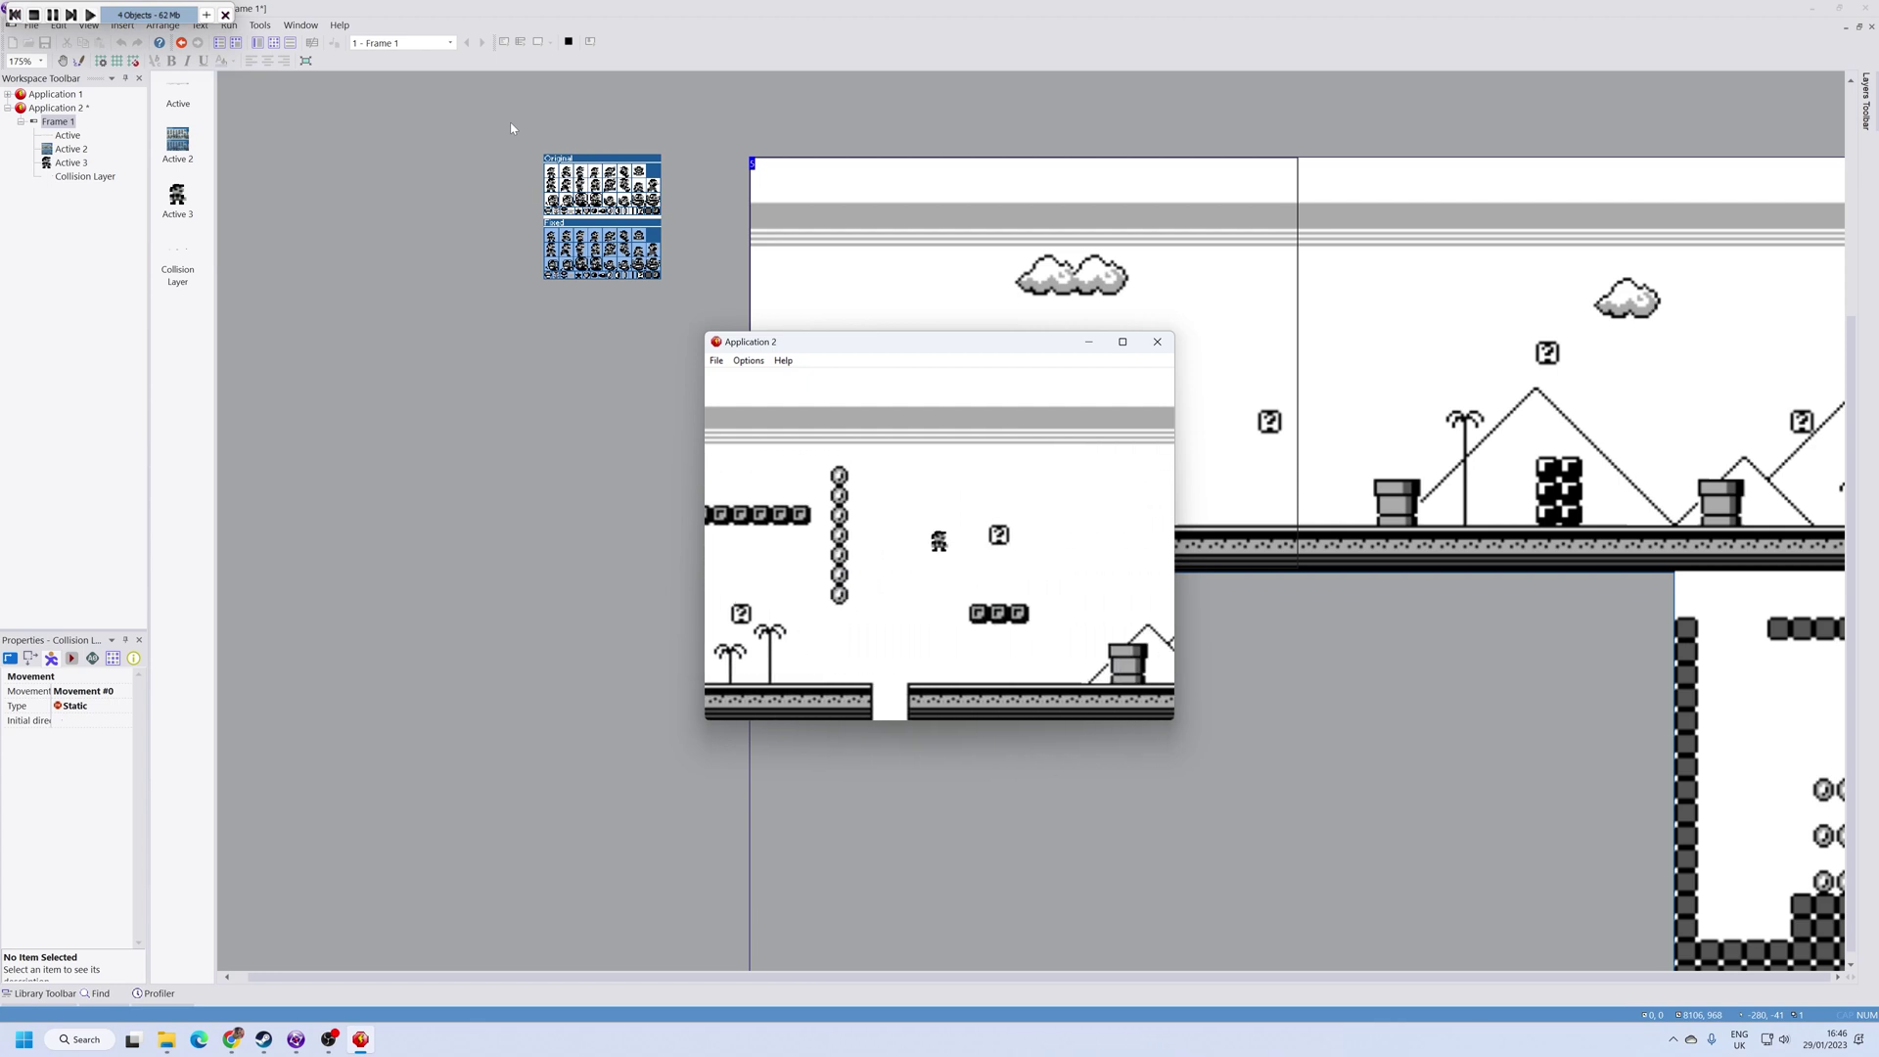
{"action": "key", "text": "Right"}
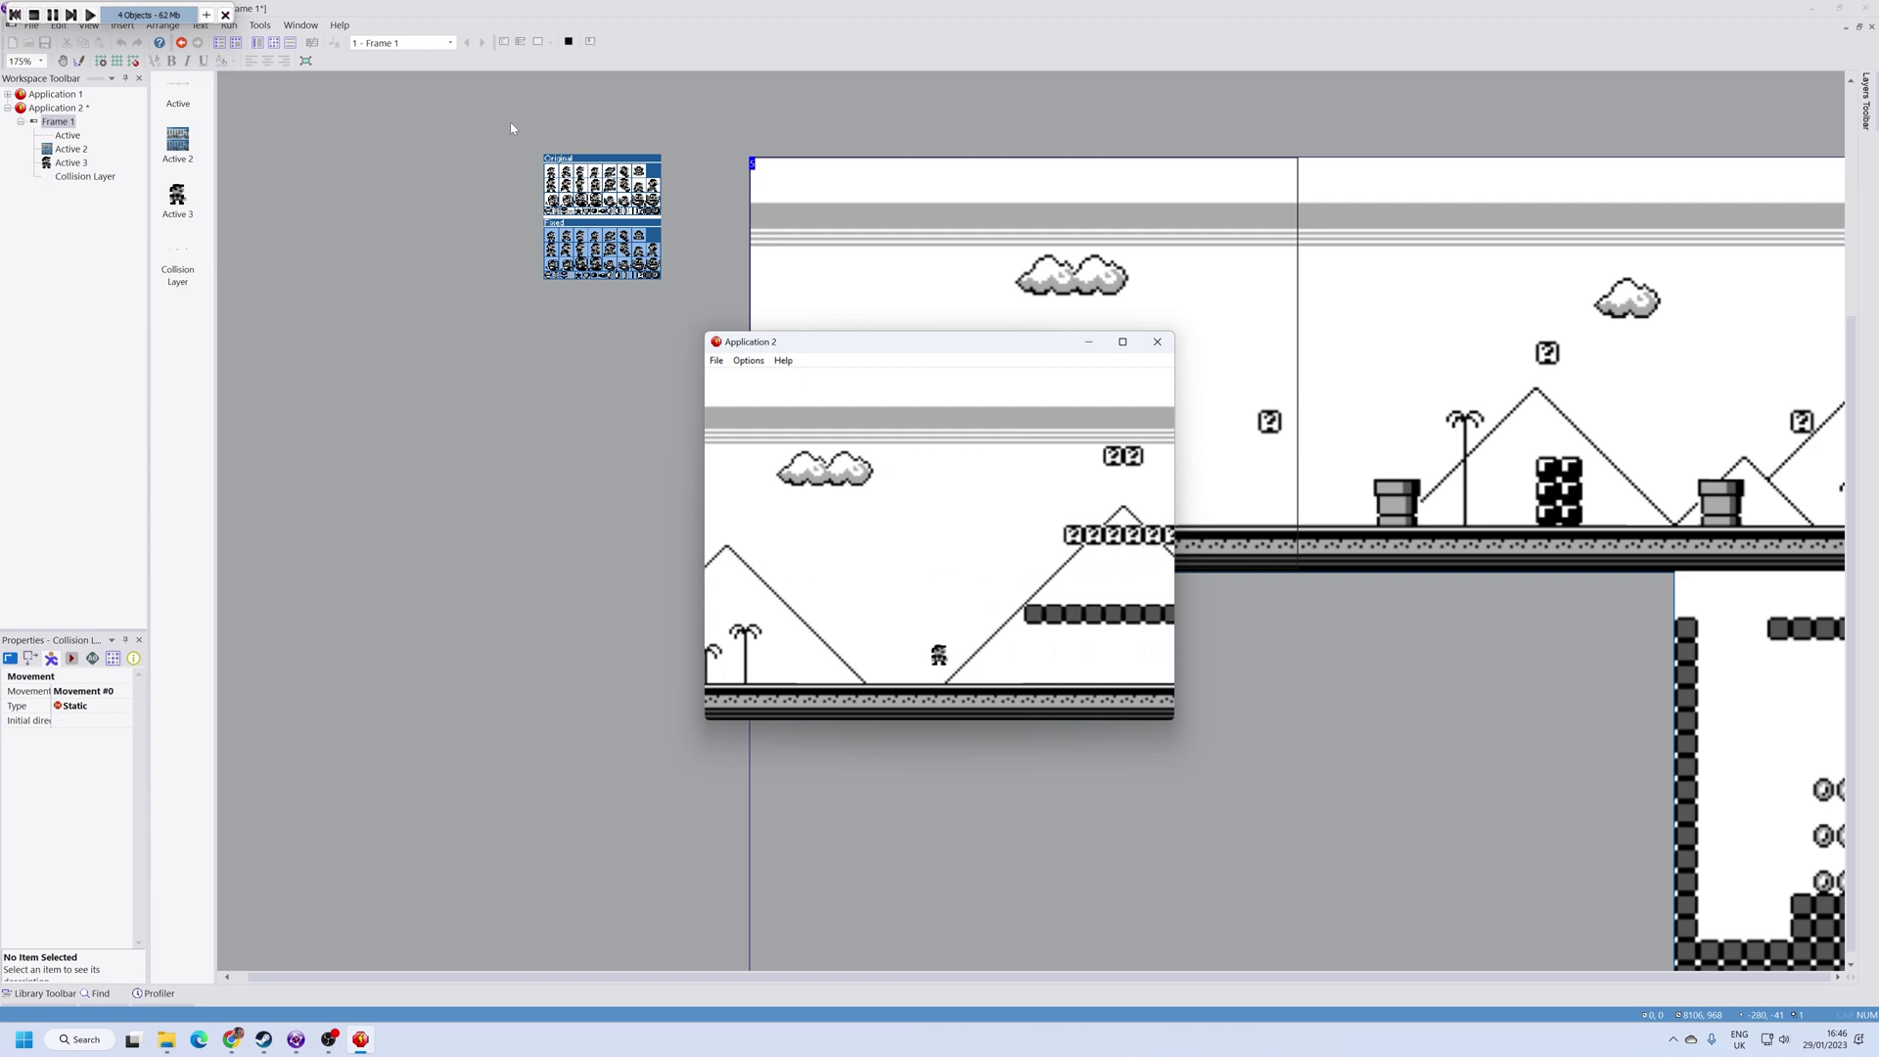
Step: Run and jump Mario right across the hills to reach the big block staircase
{"action": "key", "text": "Right"}
{"action": "key", "text": "Up"}
{"action": "key", "text": "Right"}
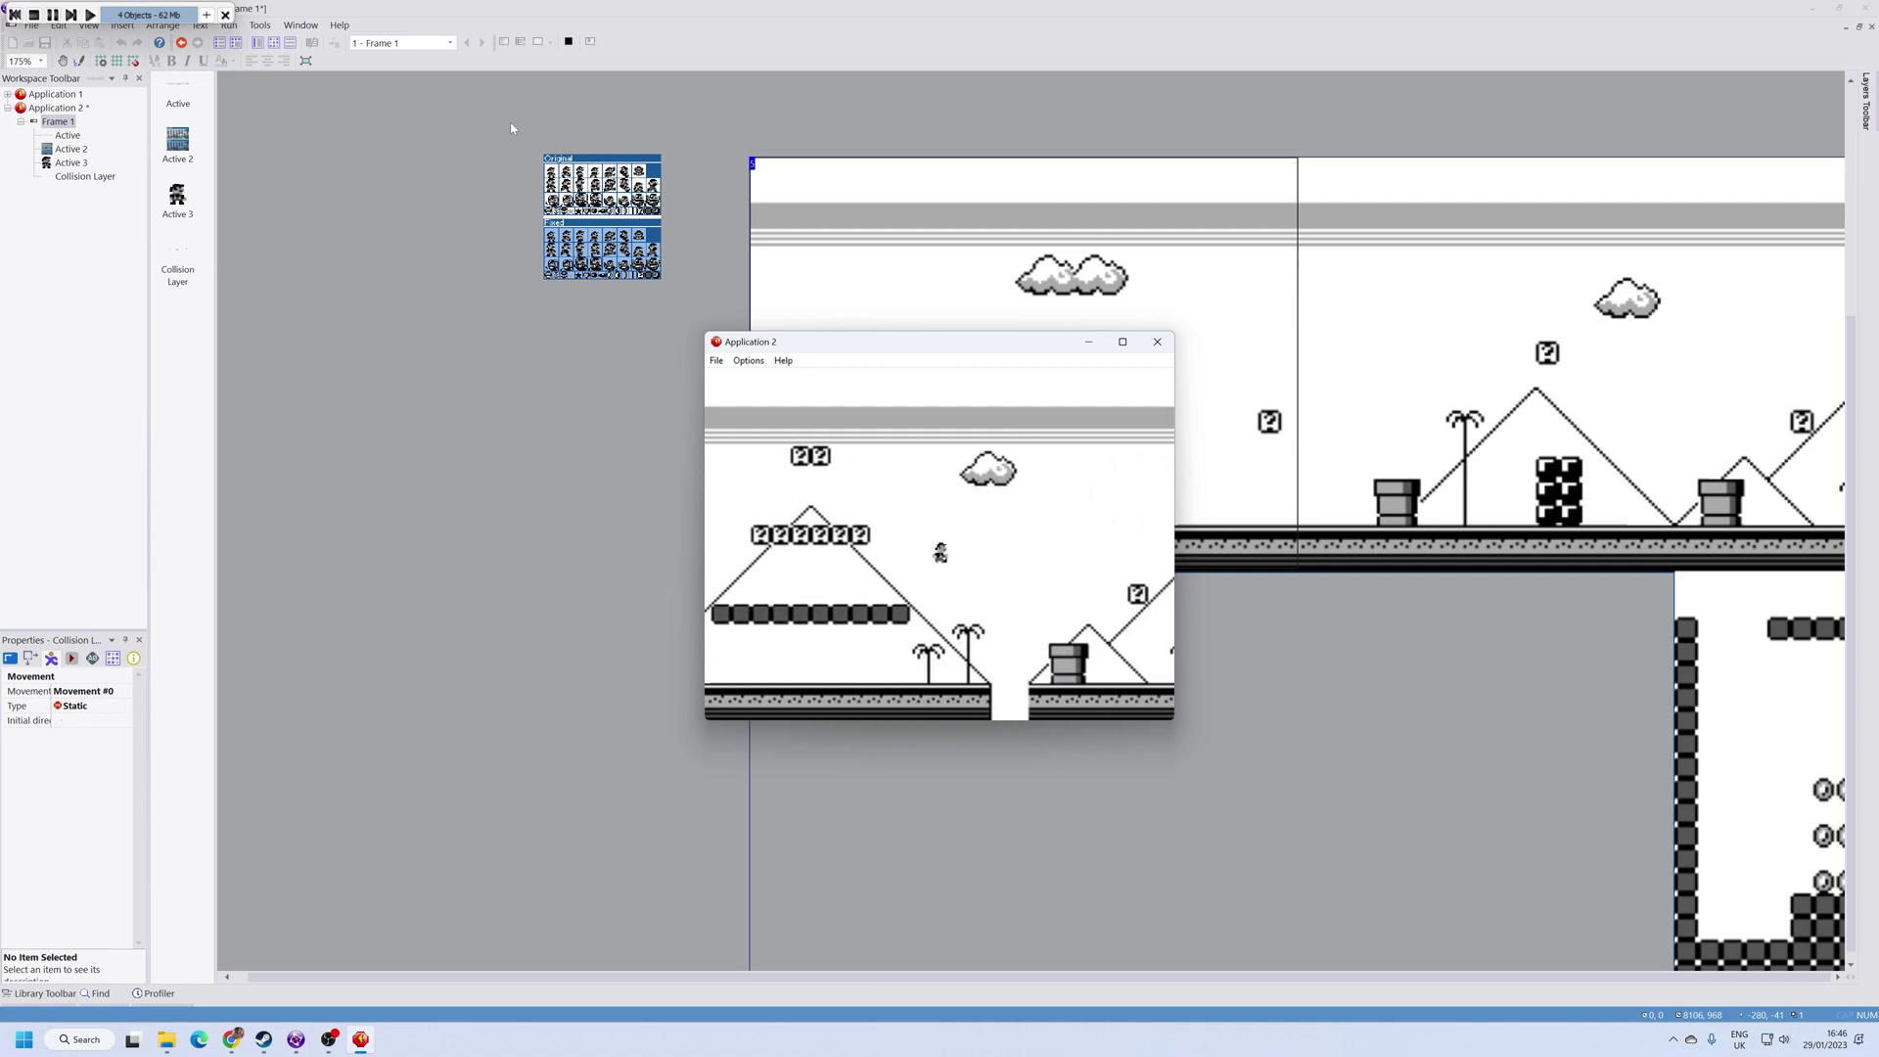
{"action": "key", "text": "Up"}
{"action": "key", "text": "Right"}
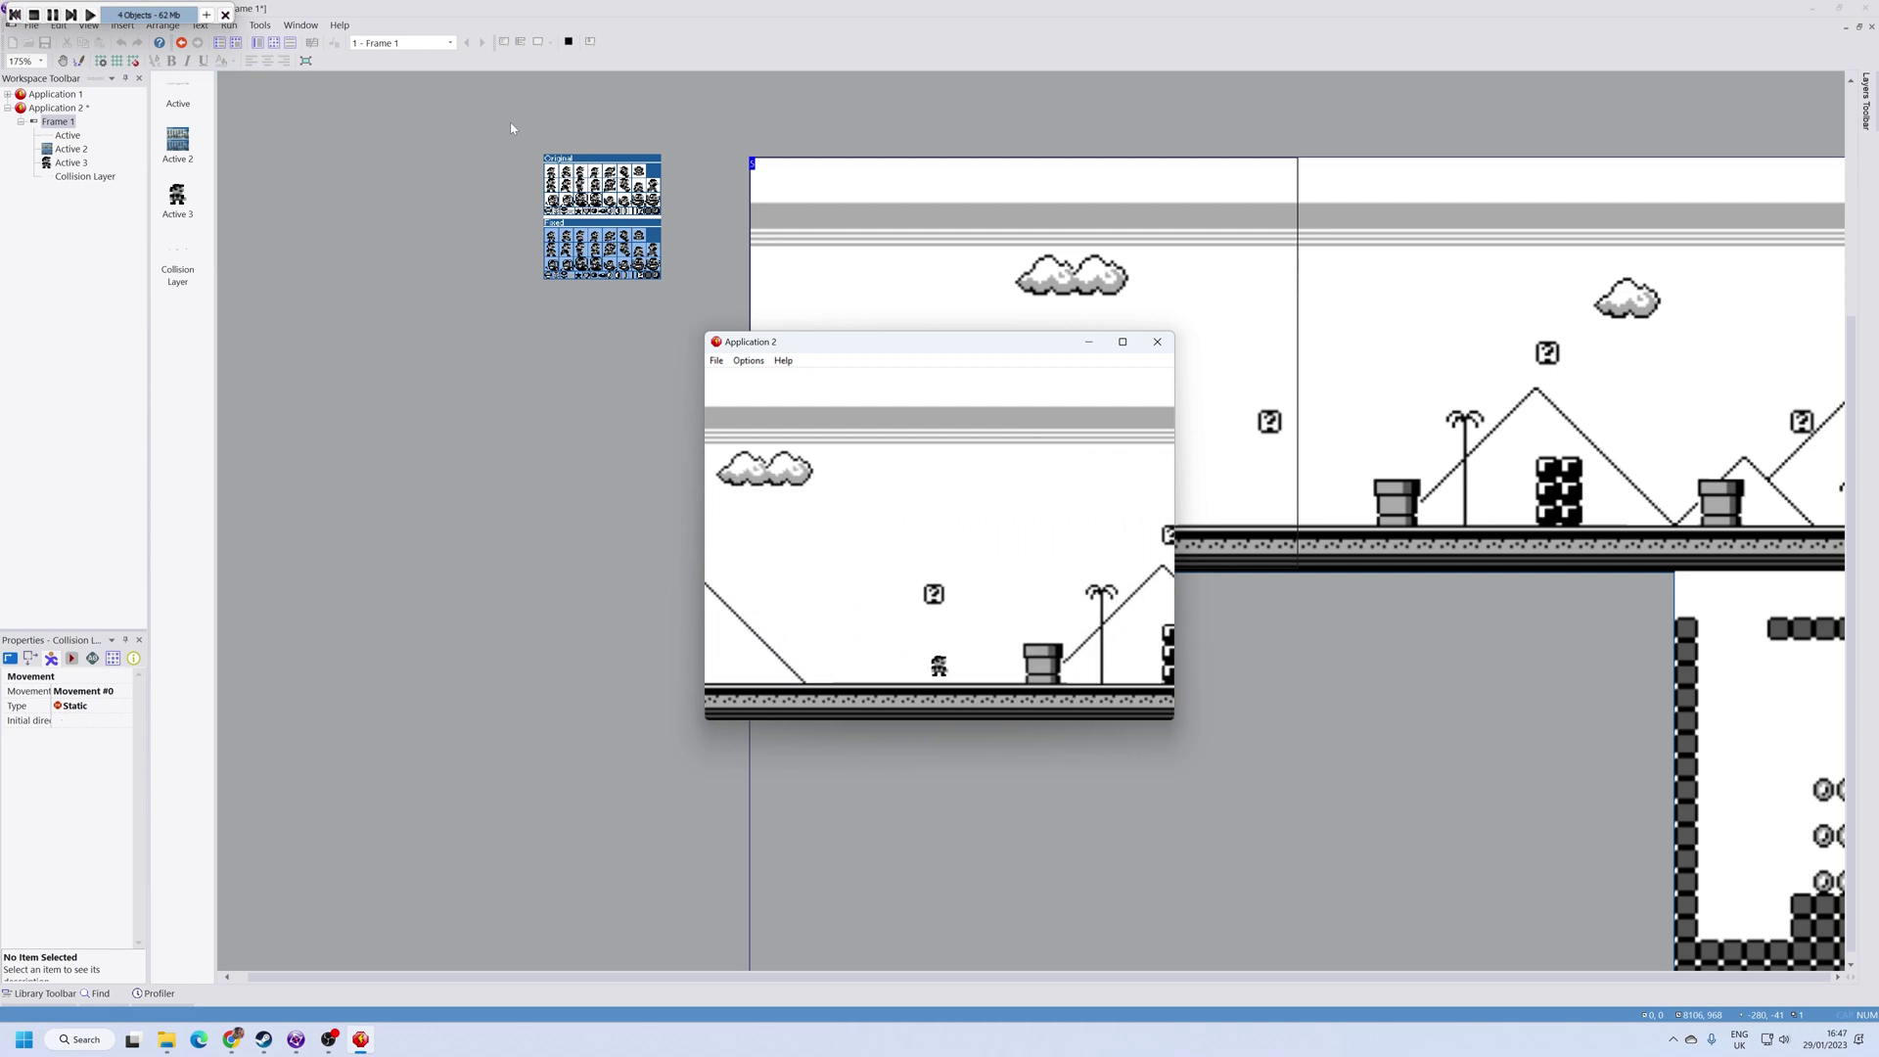
{"action": "key", "text": "Up"}
{"action": "key", "text": "Right"}
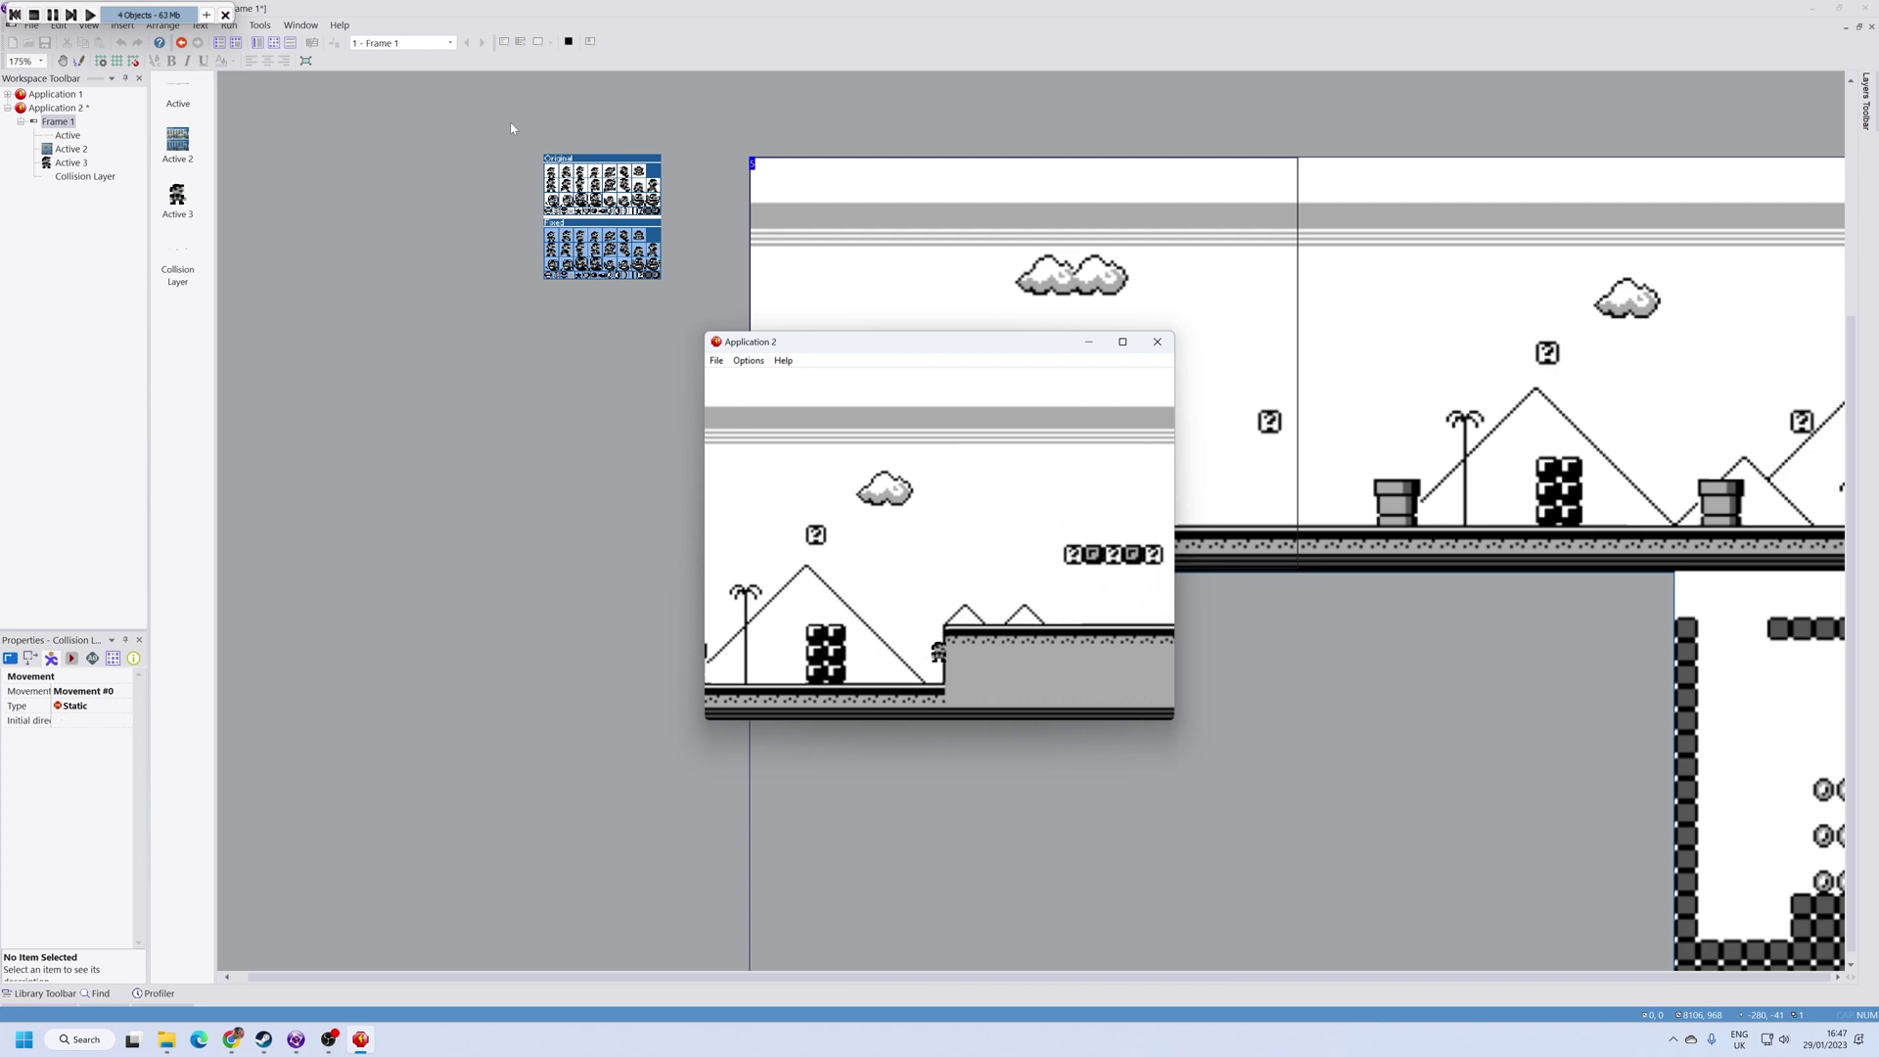
{"action": "key", "text": "Right"}
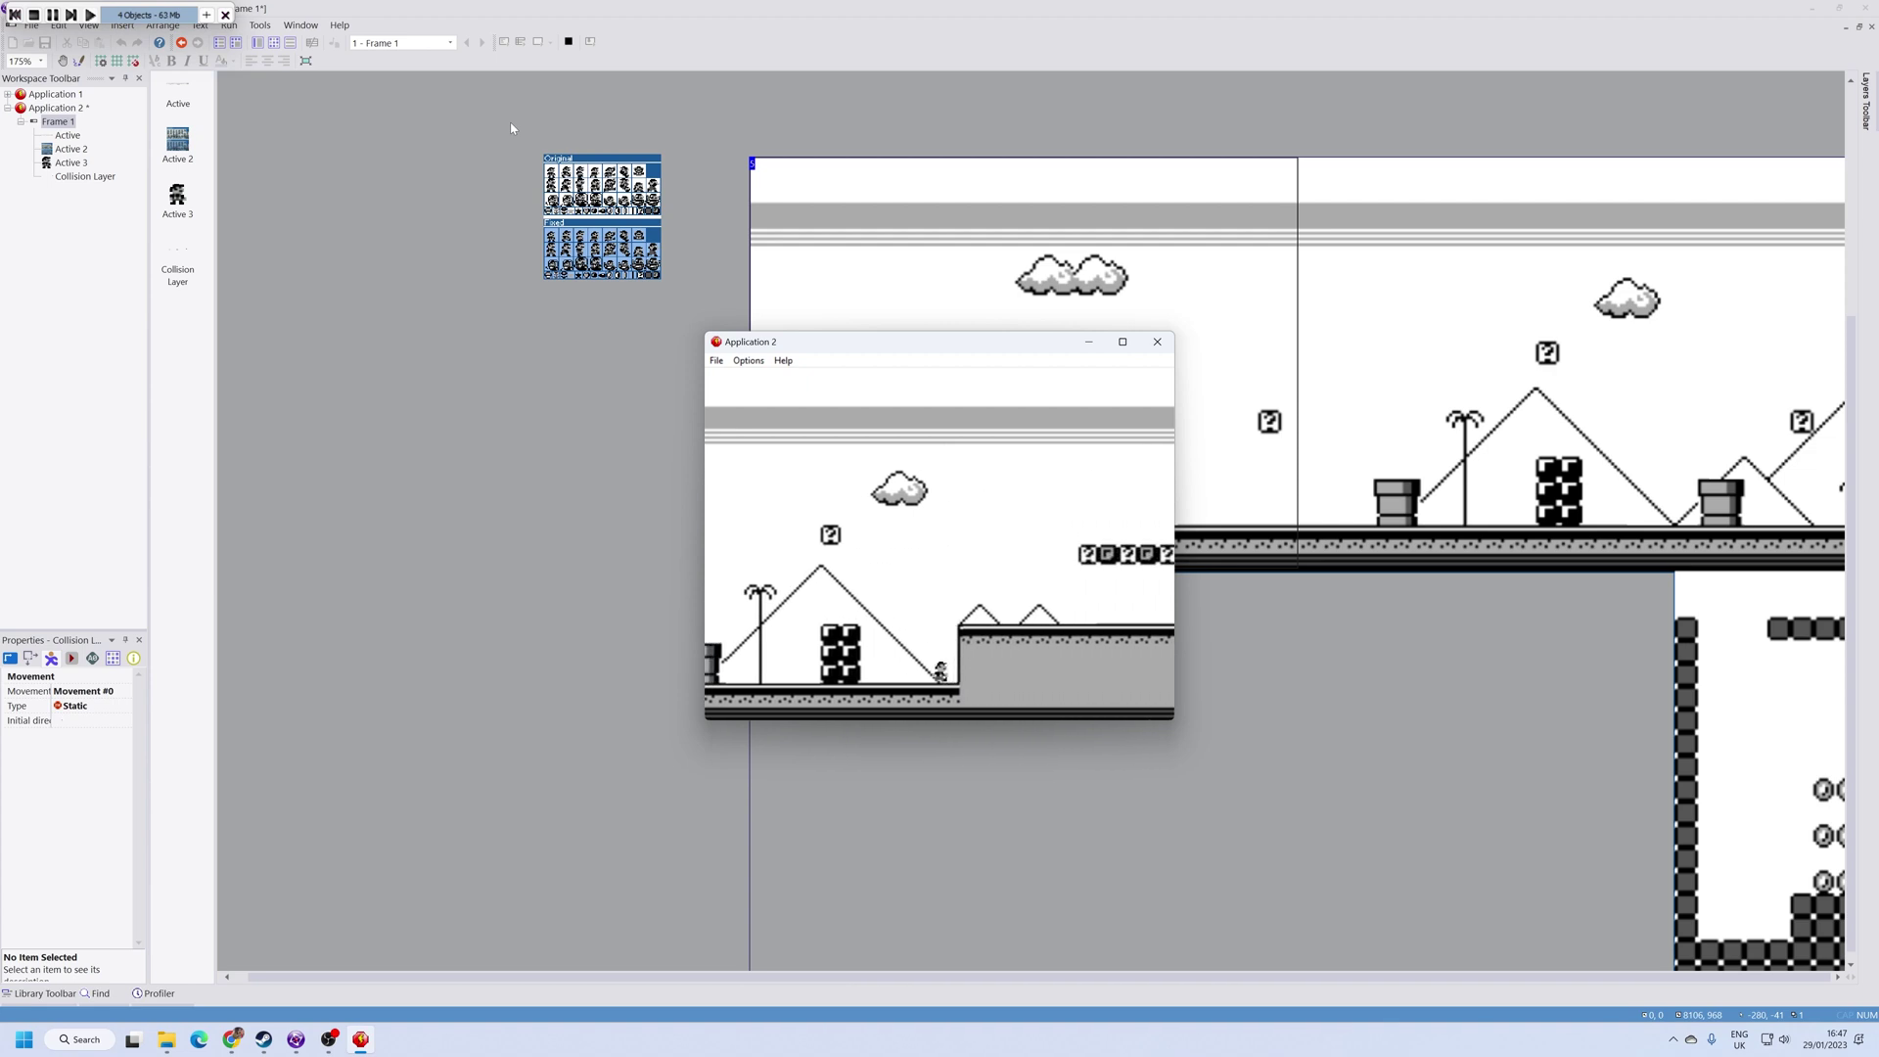
{"action": "key", "text": "Up"}
{"action": "key", "text": "Right"}
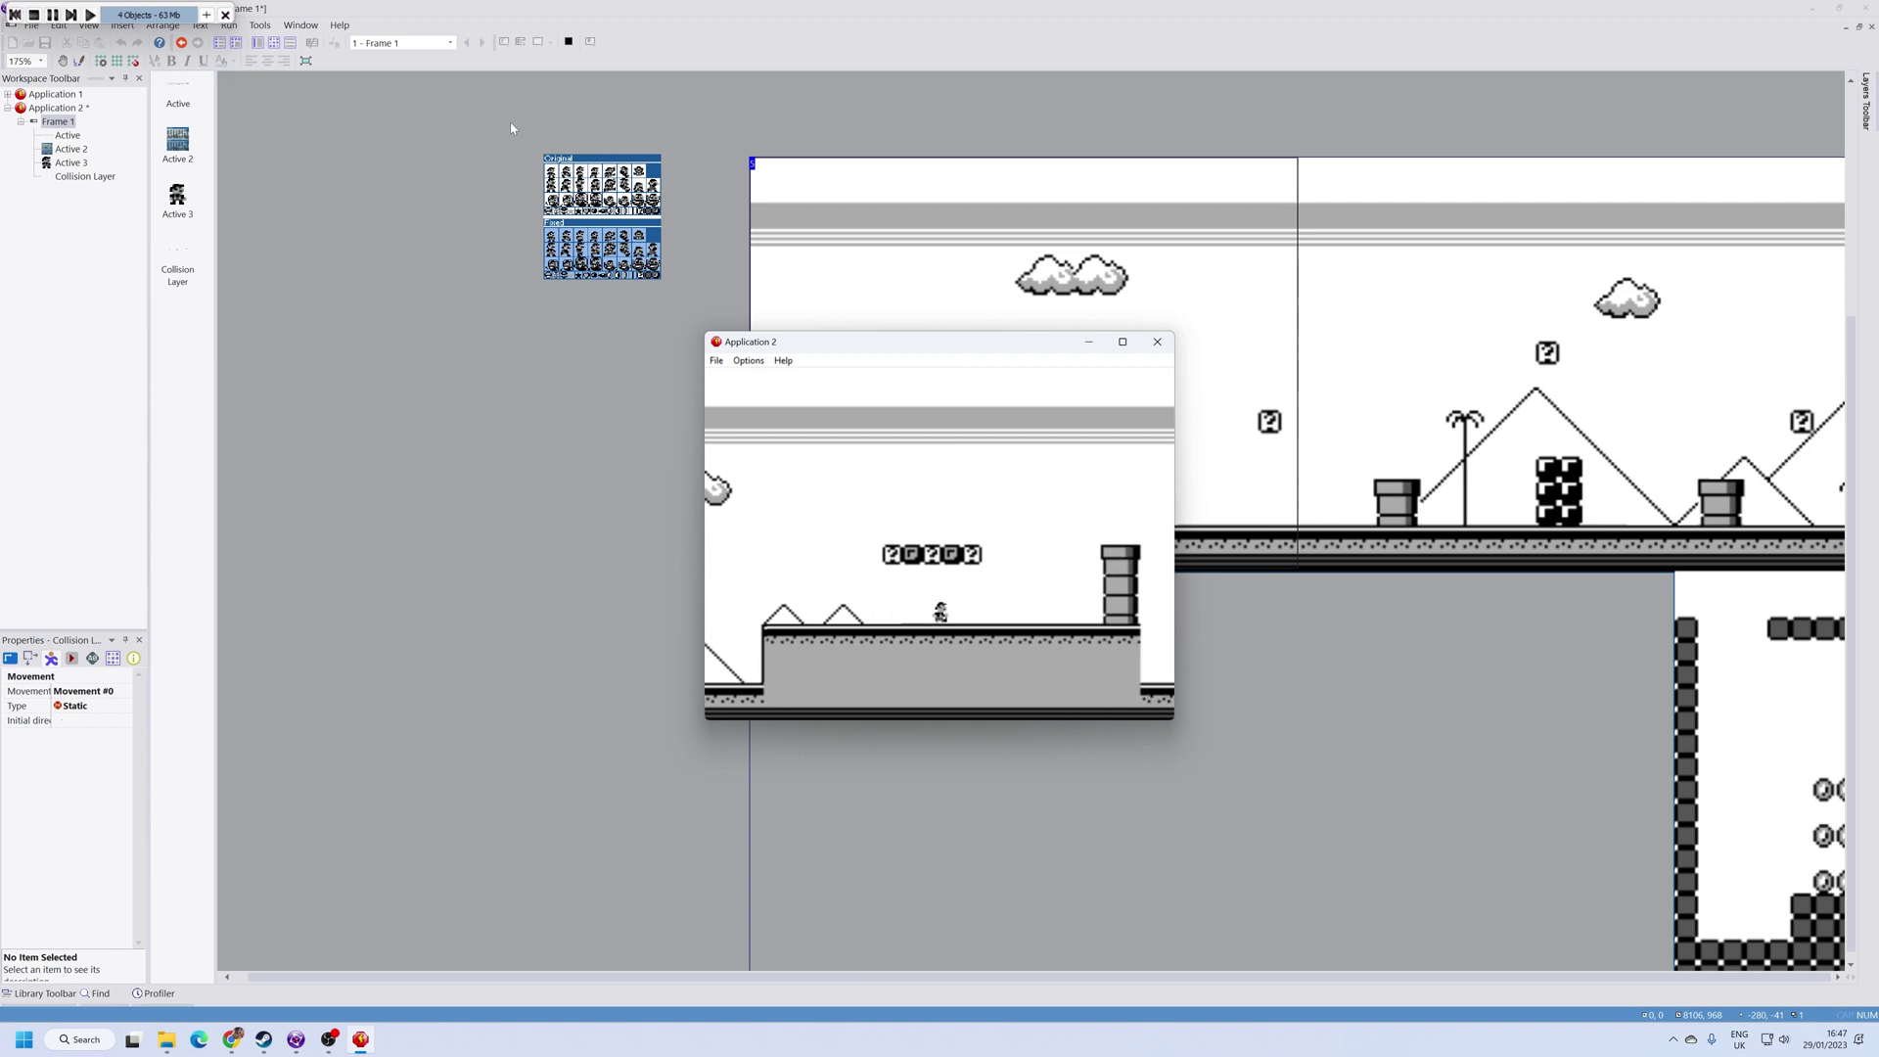
{"action": "key", "text": "Up"}
{"action": "key", "text": "Right"}
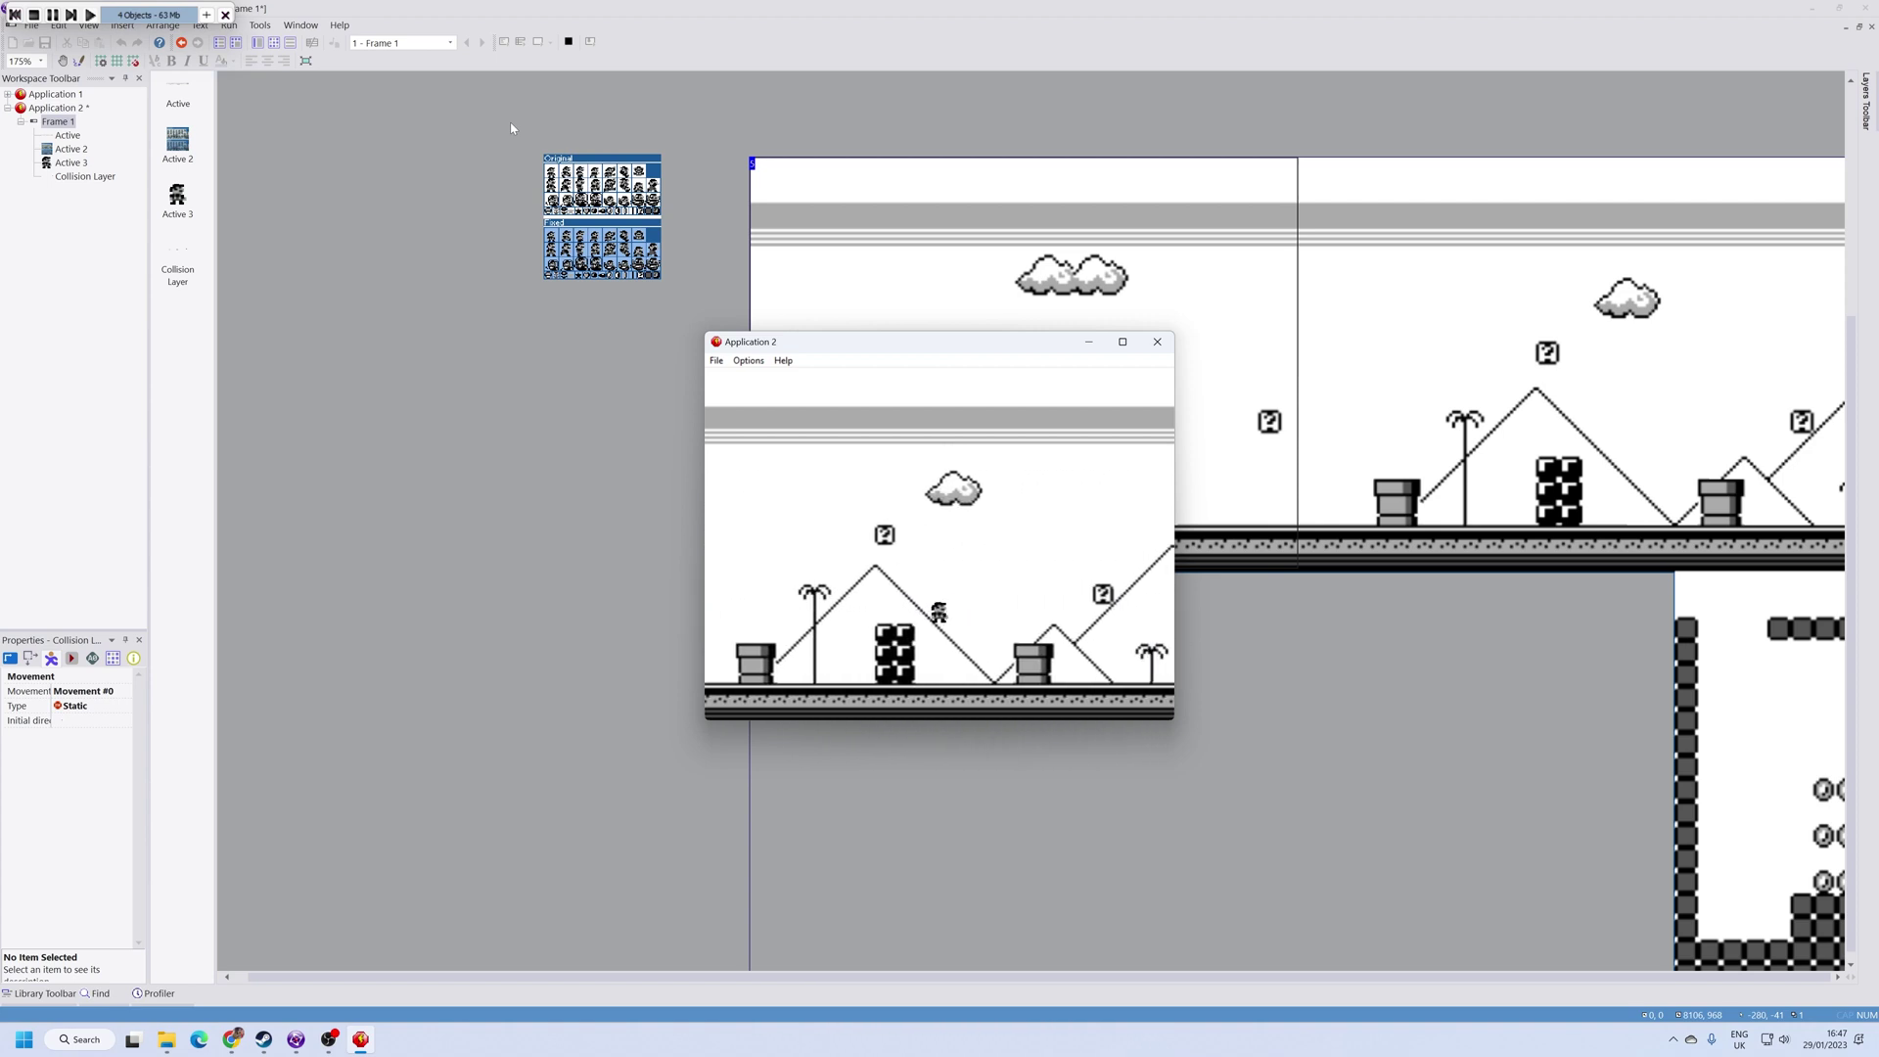
{"action": "key", "text": "Right"}
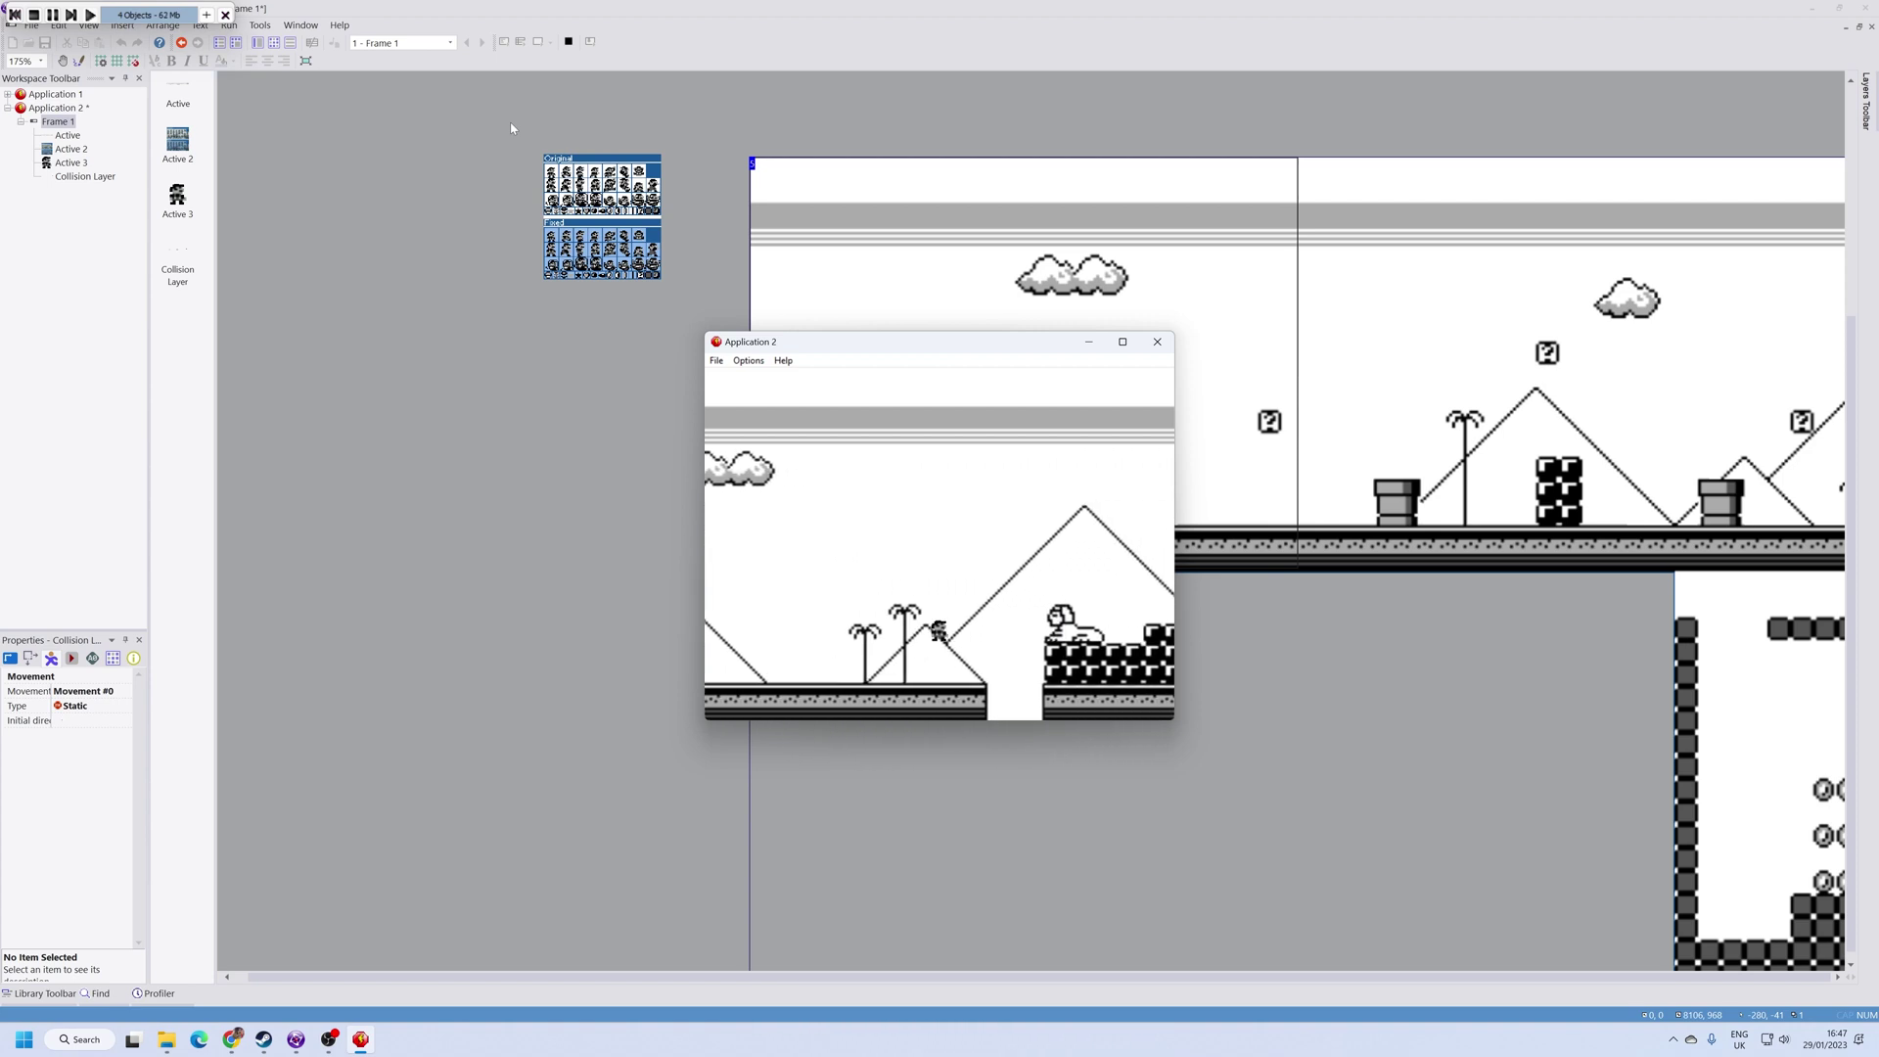
{"action": "key", "text": "Right"}
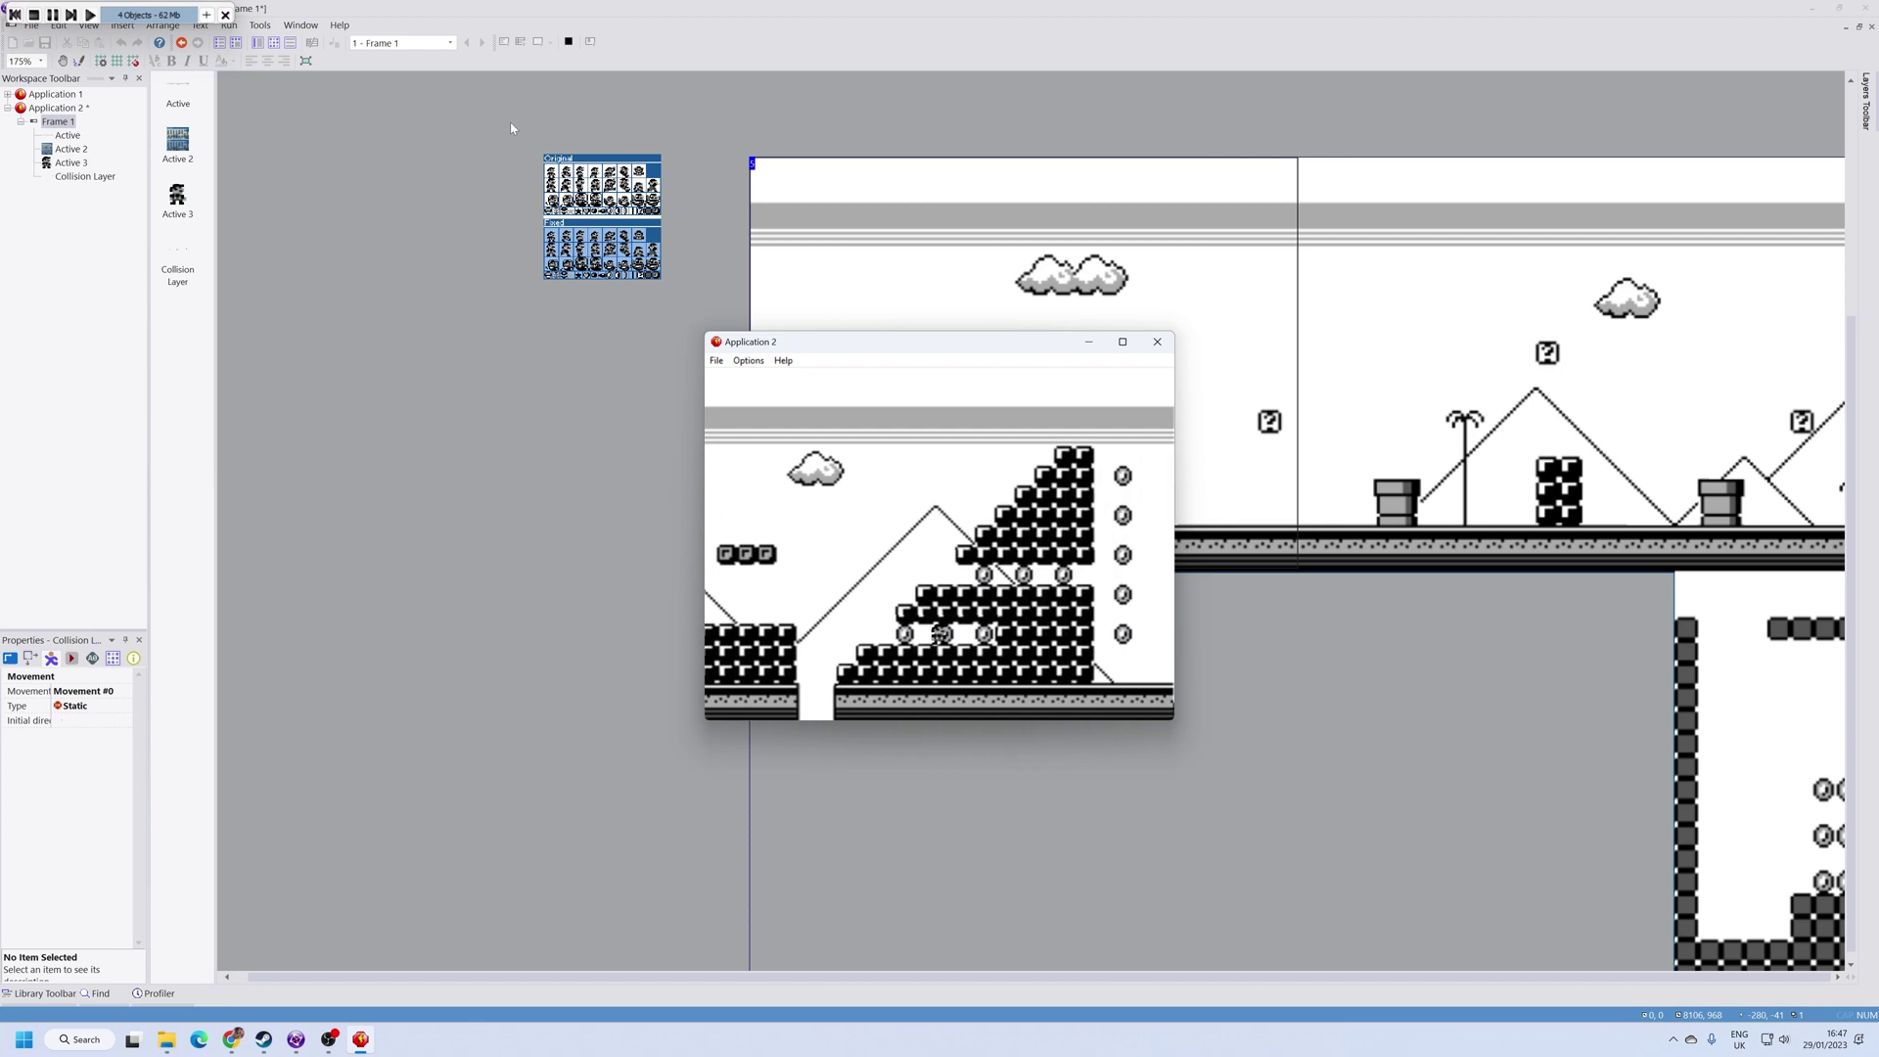
Step: Walk Mario up and down the brick staircase, nudging back and forth at its top
{"action": "key", "text": "Up"}
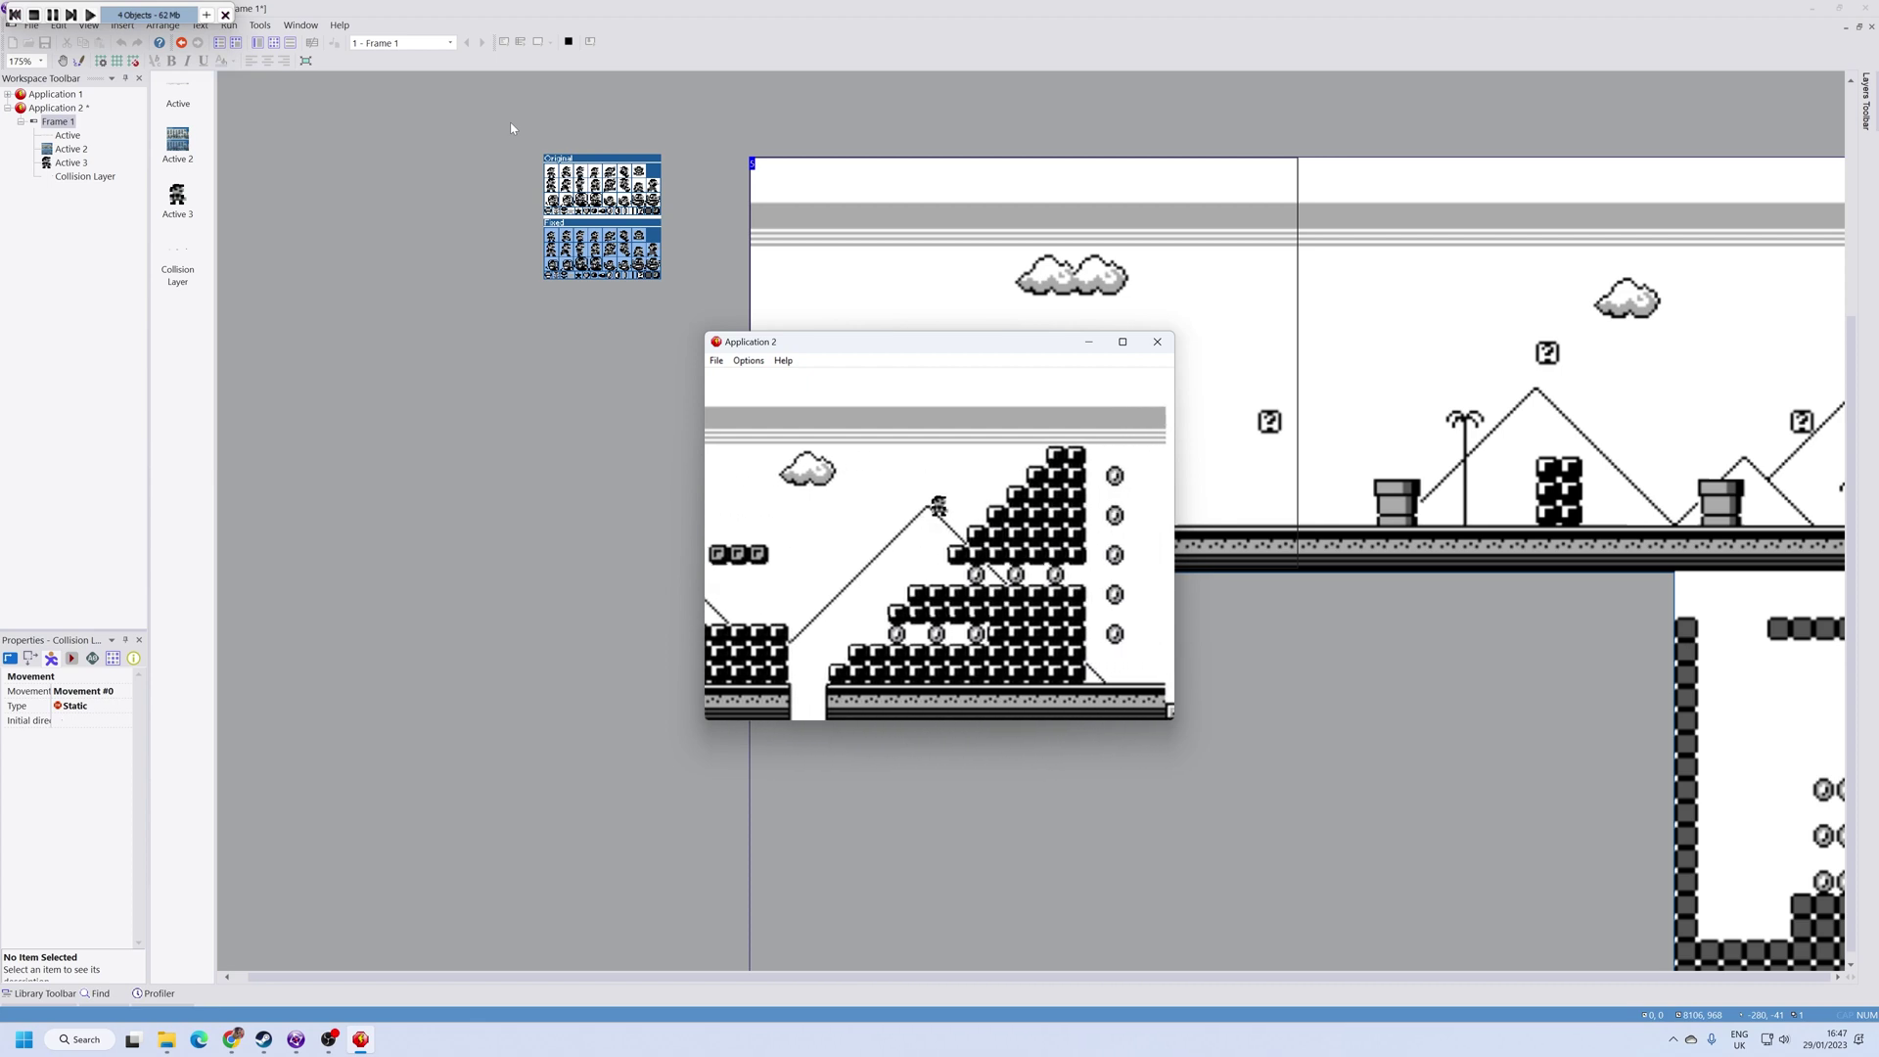
{"action": "key", "text": "Right"}
{"action": "key", "text": "Left"}
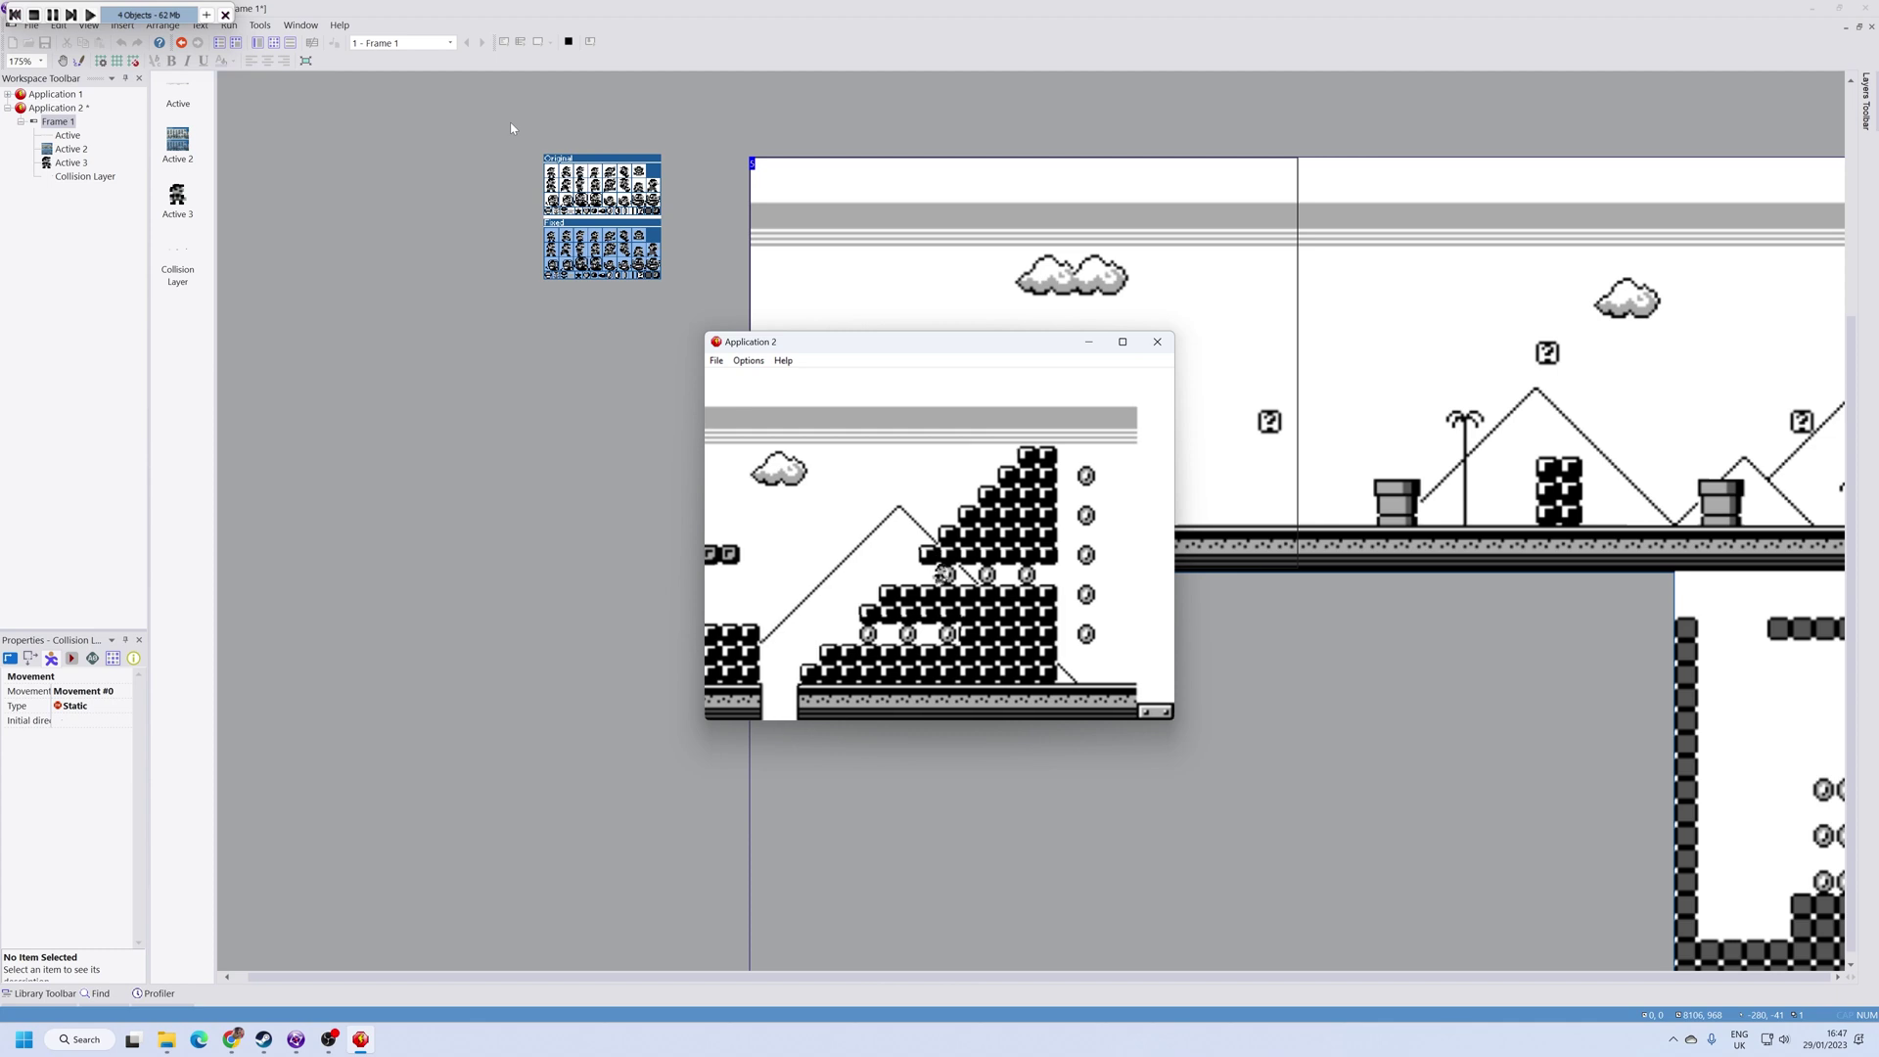
{"action": "key", "text": "Right"}
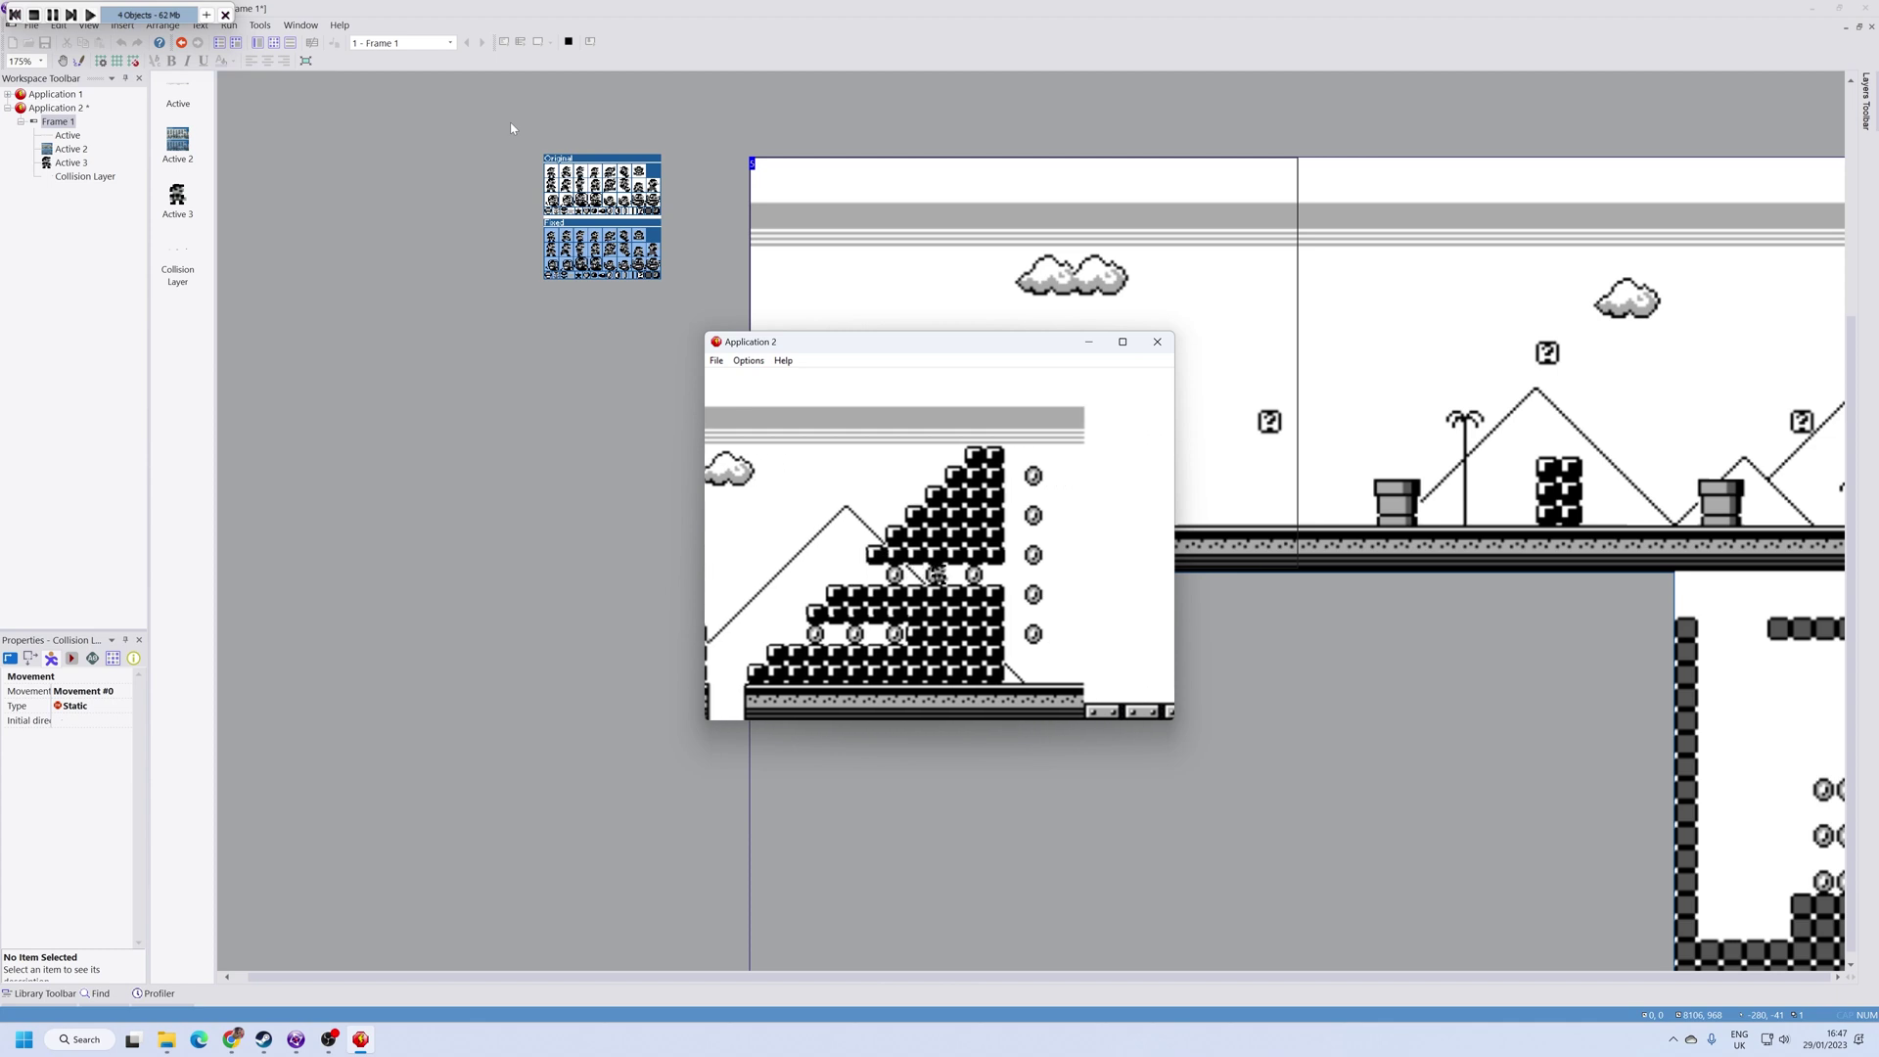
{"action": "key", "text": "Left"}
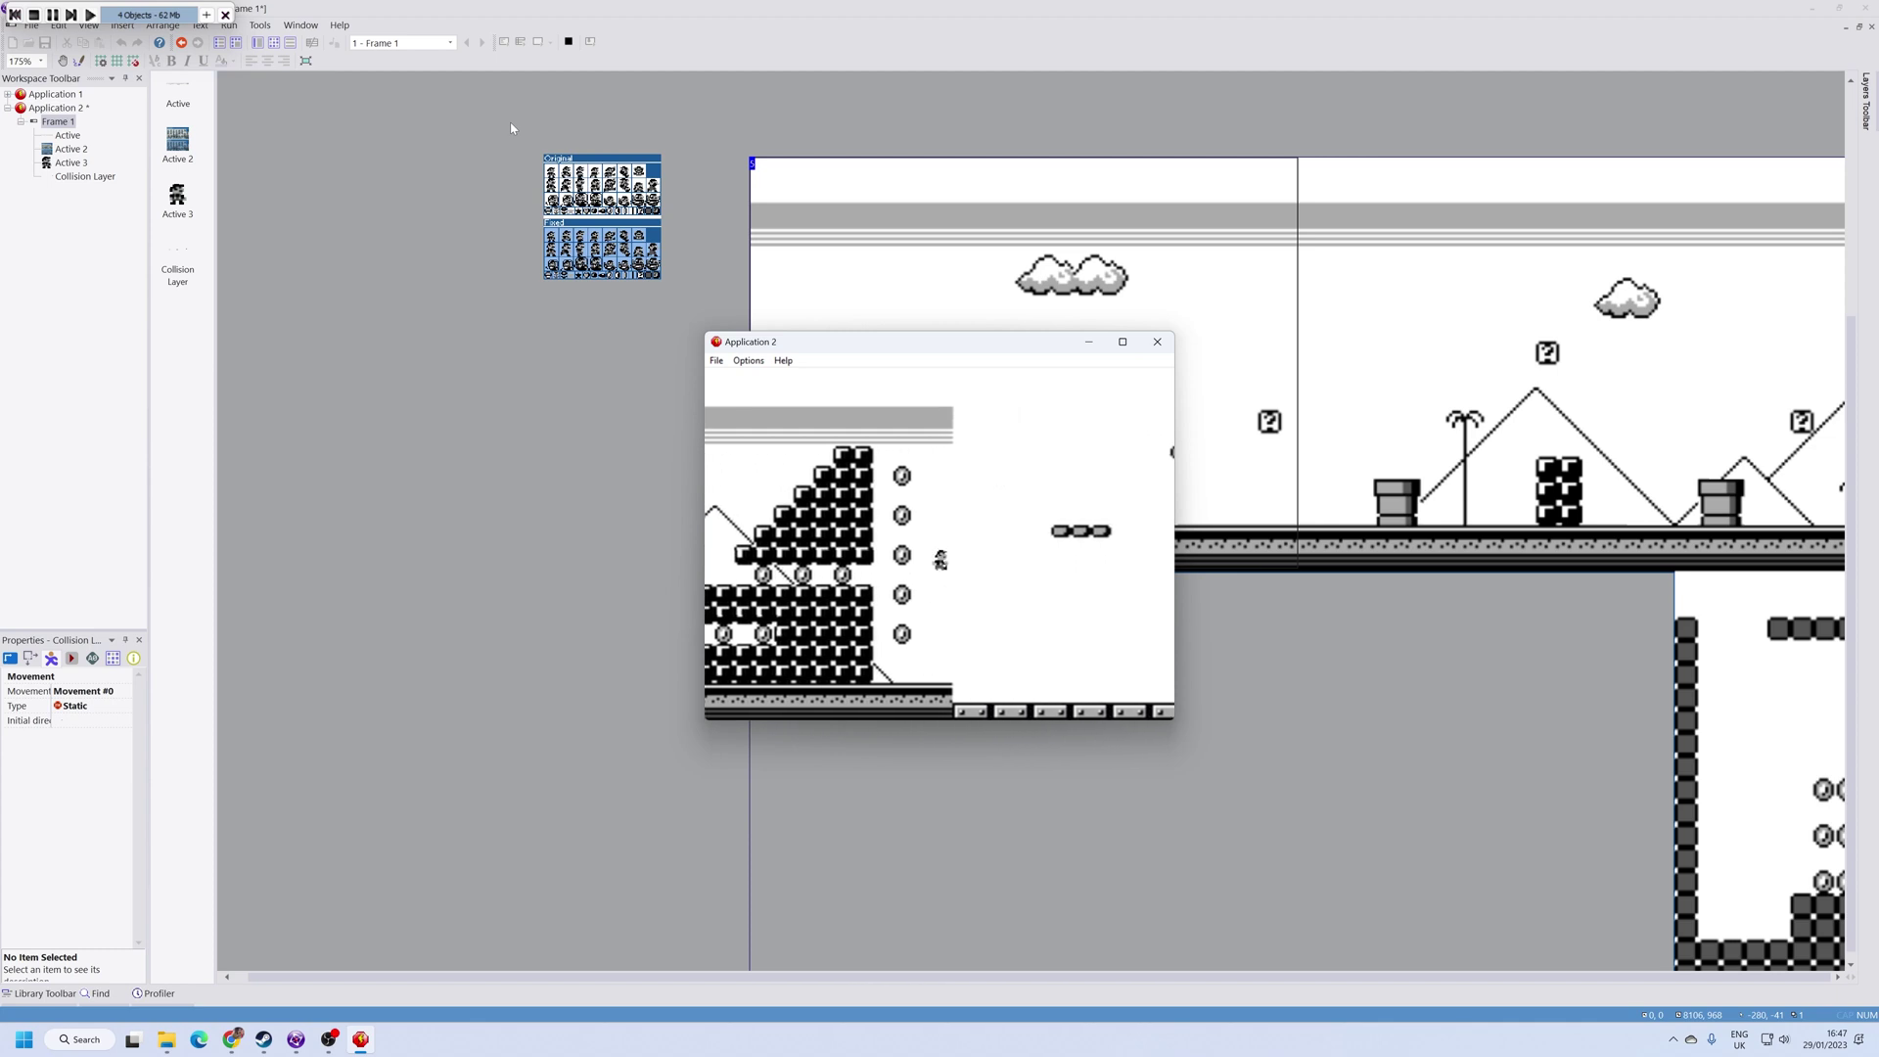
{"action": "key", "text": "Left"}
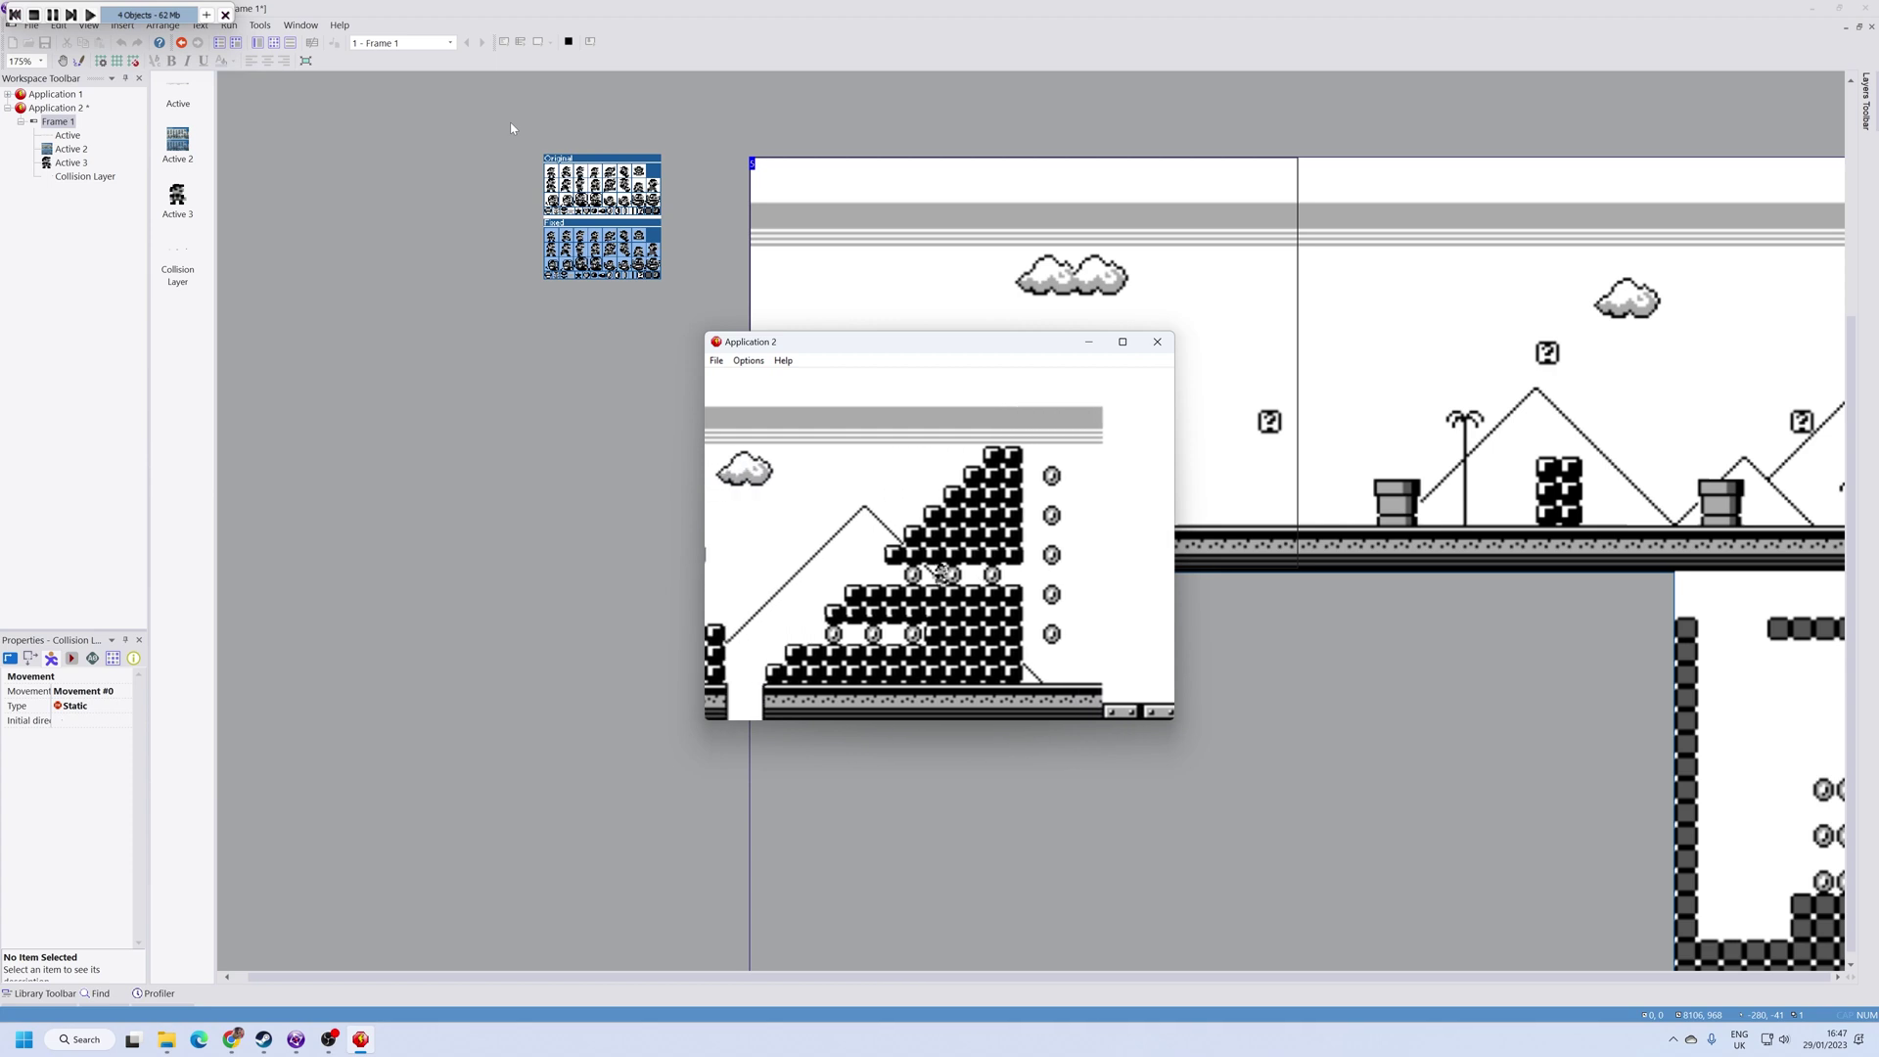
{"action": "key", "text": "Right"}
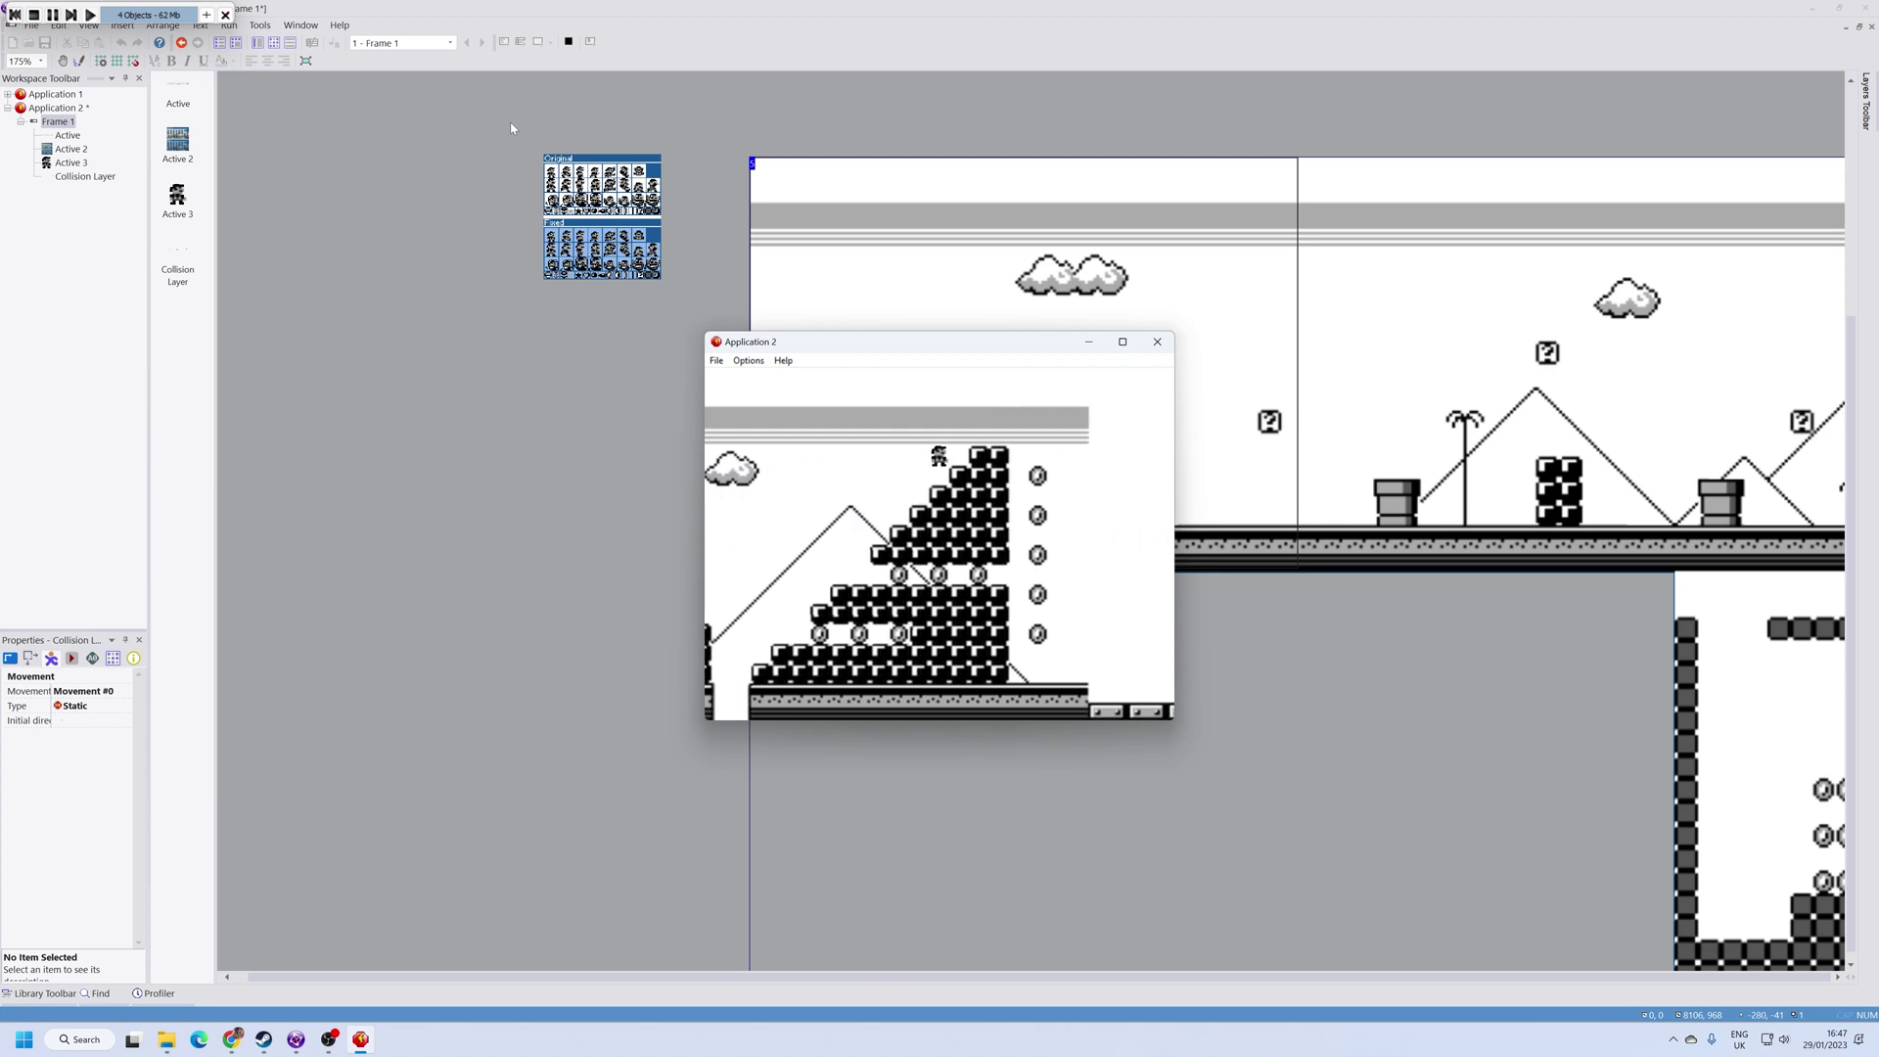
{"action": "key", "text": "Left"}
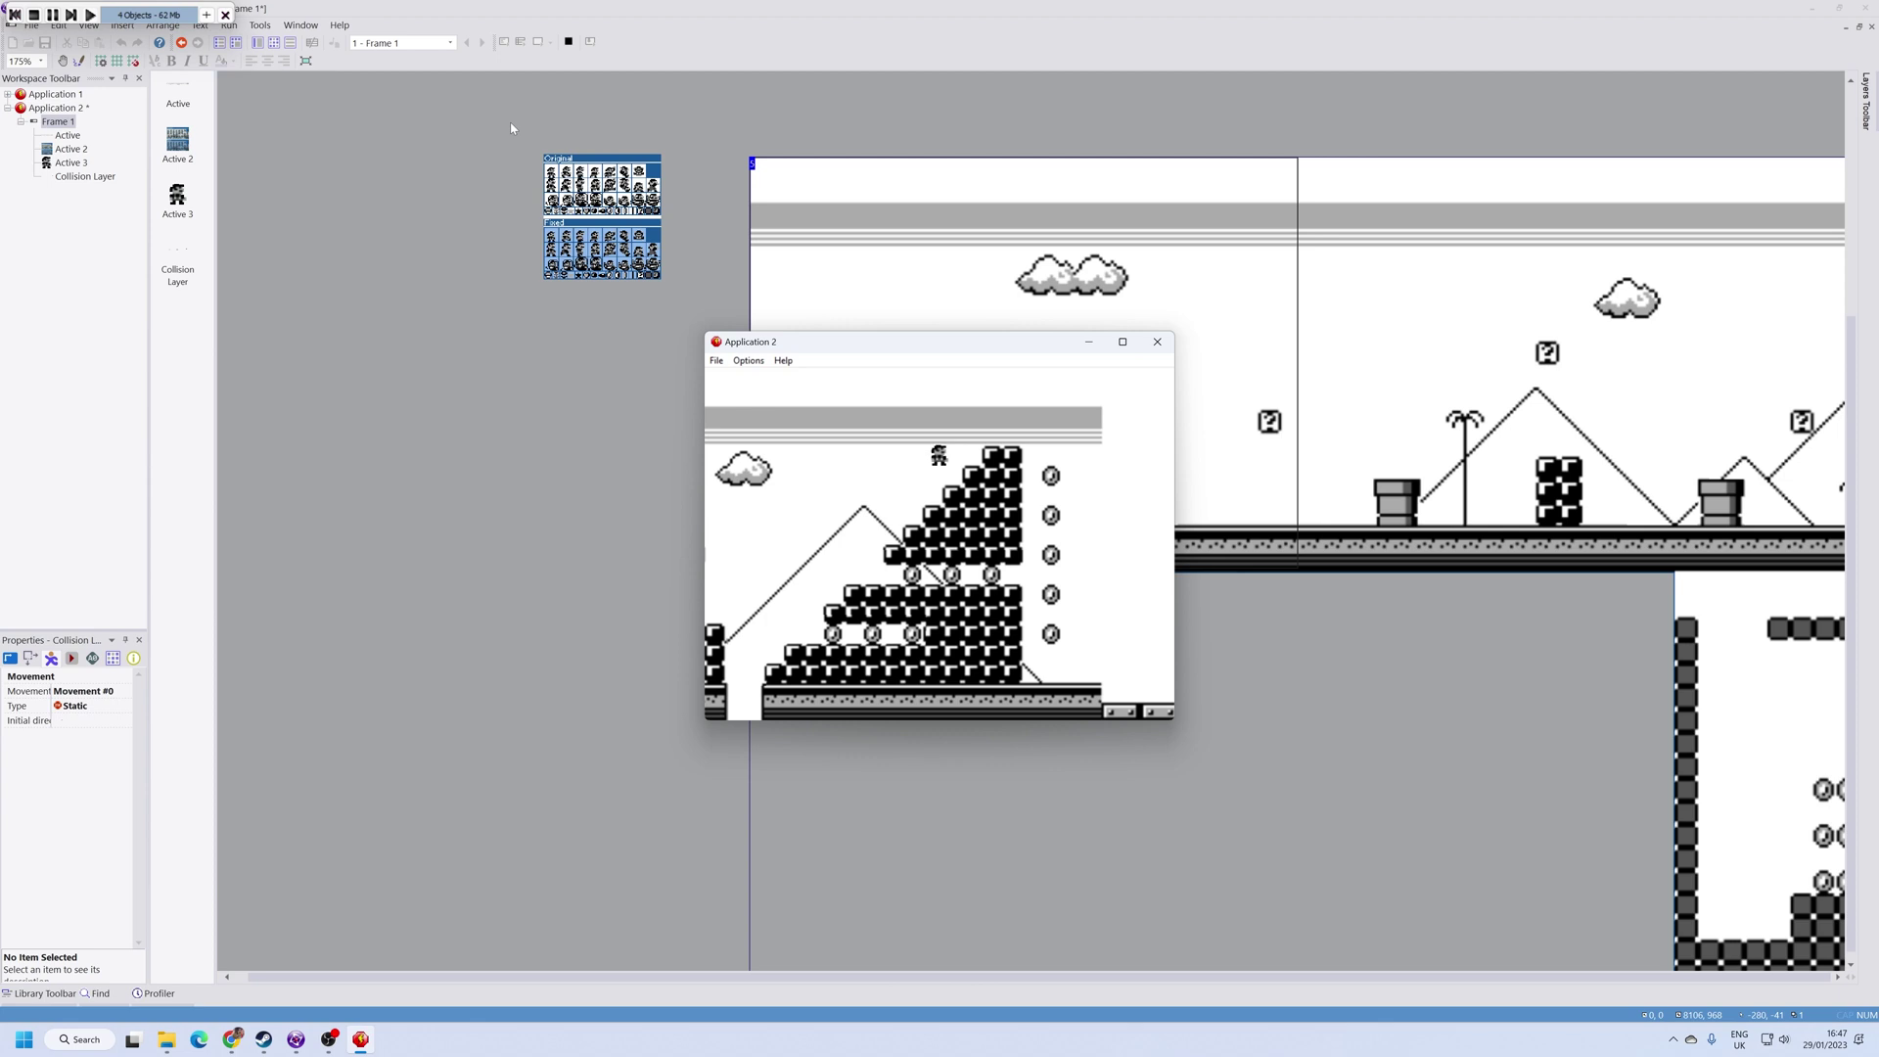
{"action": "key", "text": "Right"}
{"action": "key", "text": "Left"}
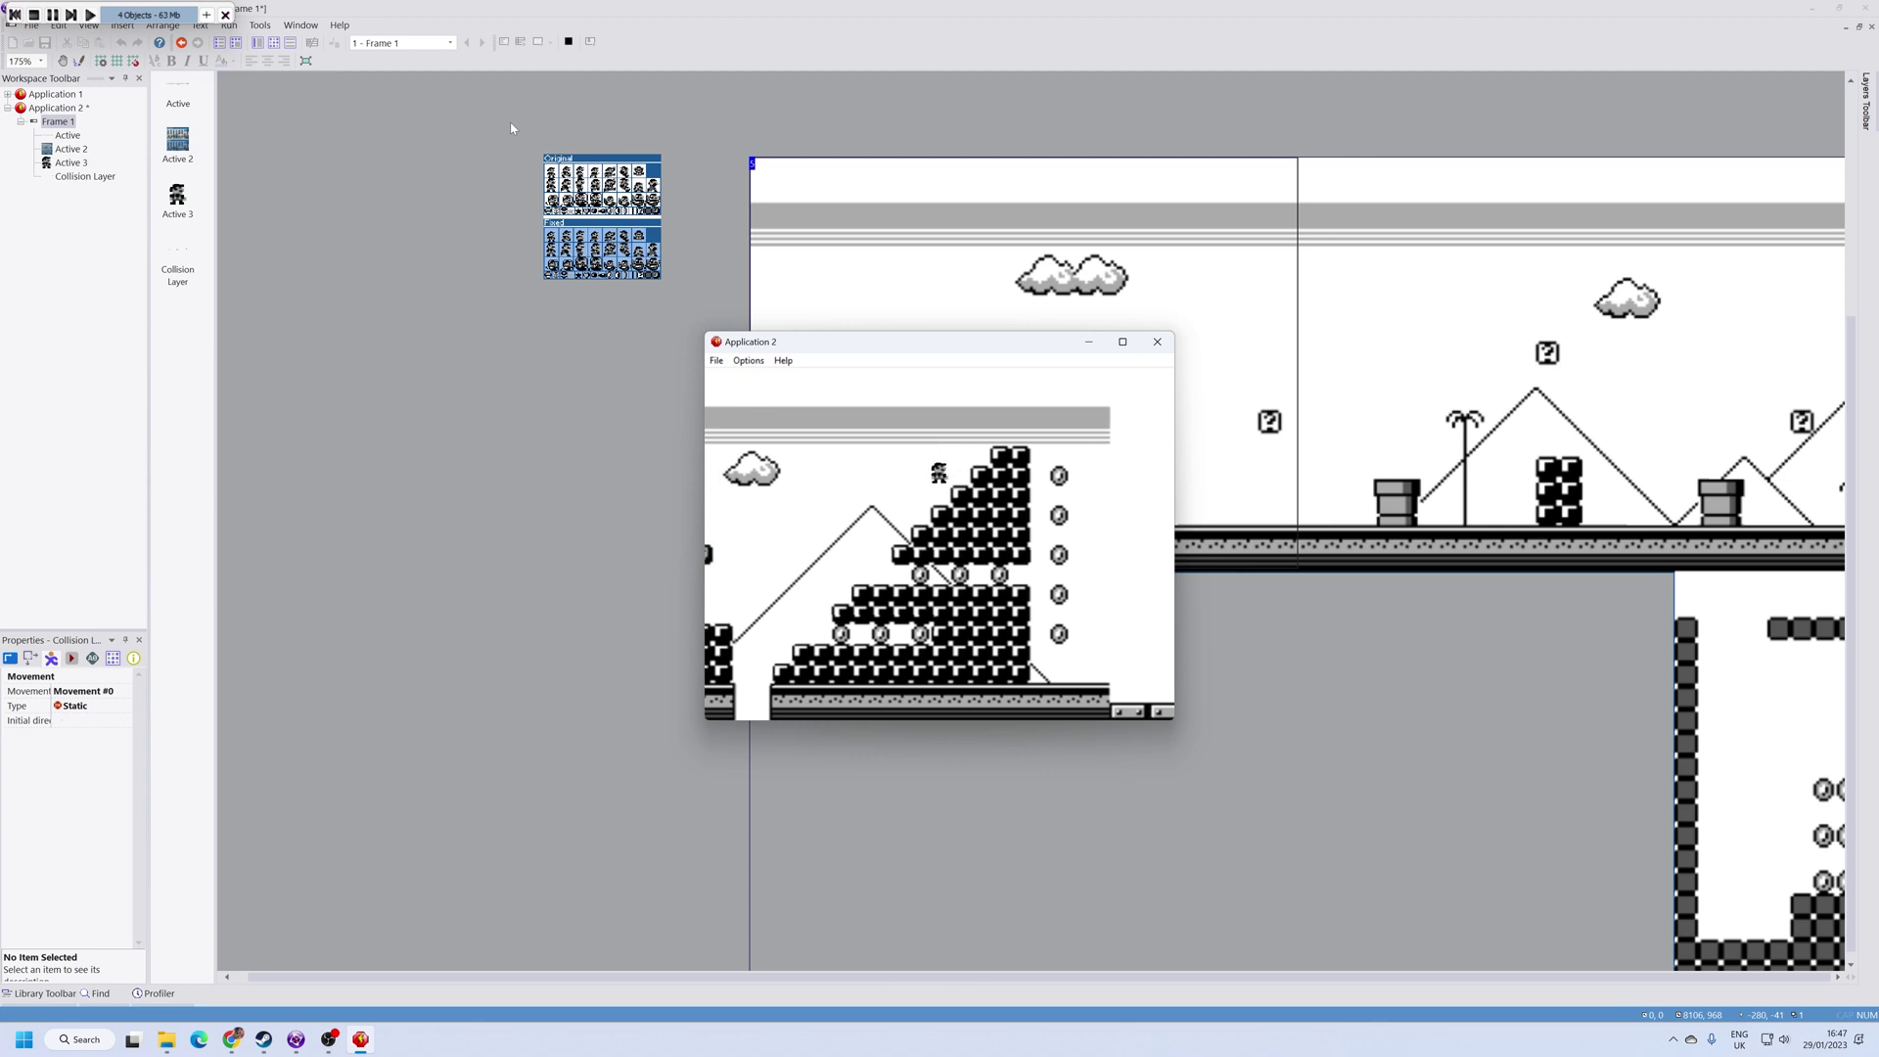
Step: Jump off the staircase, run right and hop onto the floating platform, then return
{"action": "key", "text": "Right"}
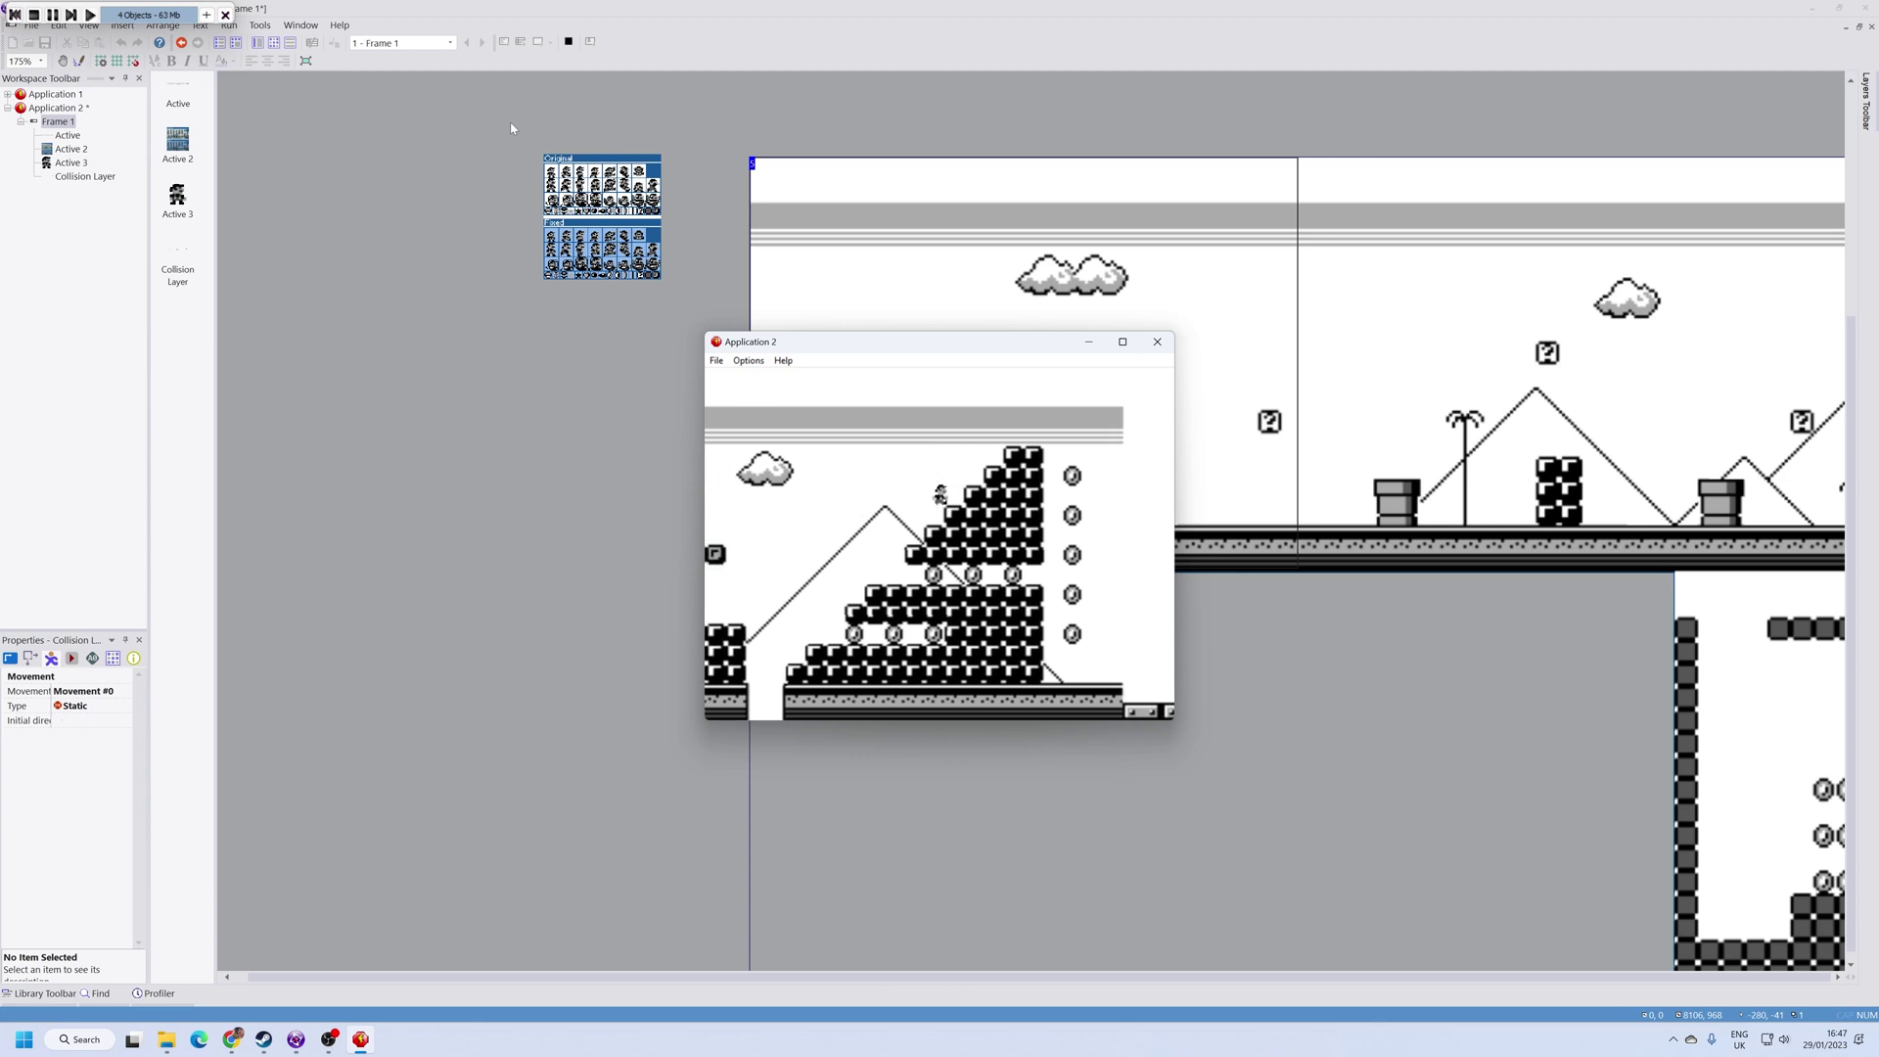
{"action": "key", "text": "Up"}
{"action": "key", "text": "Right"}
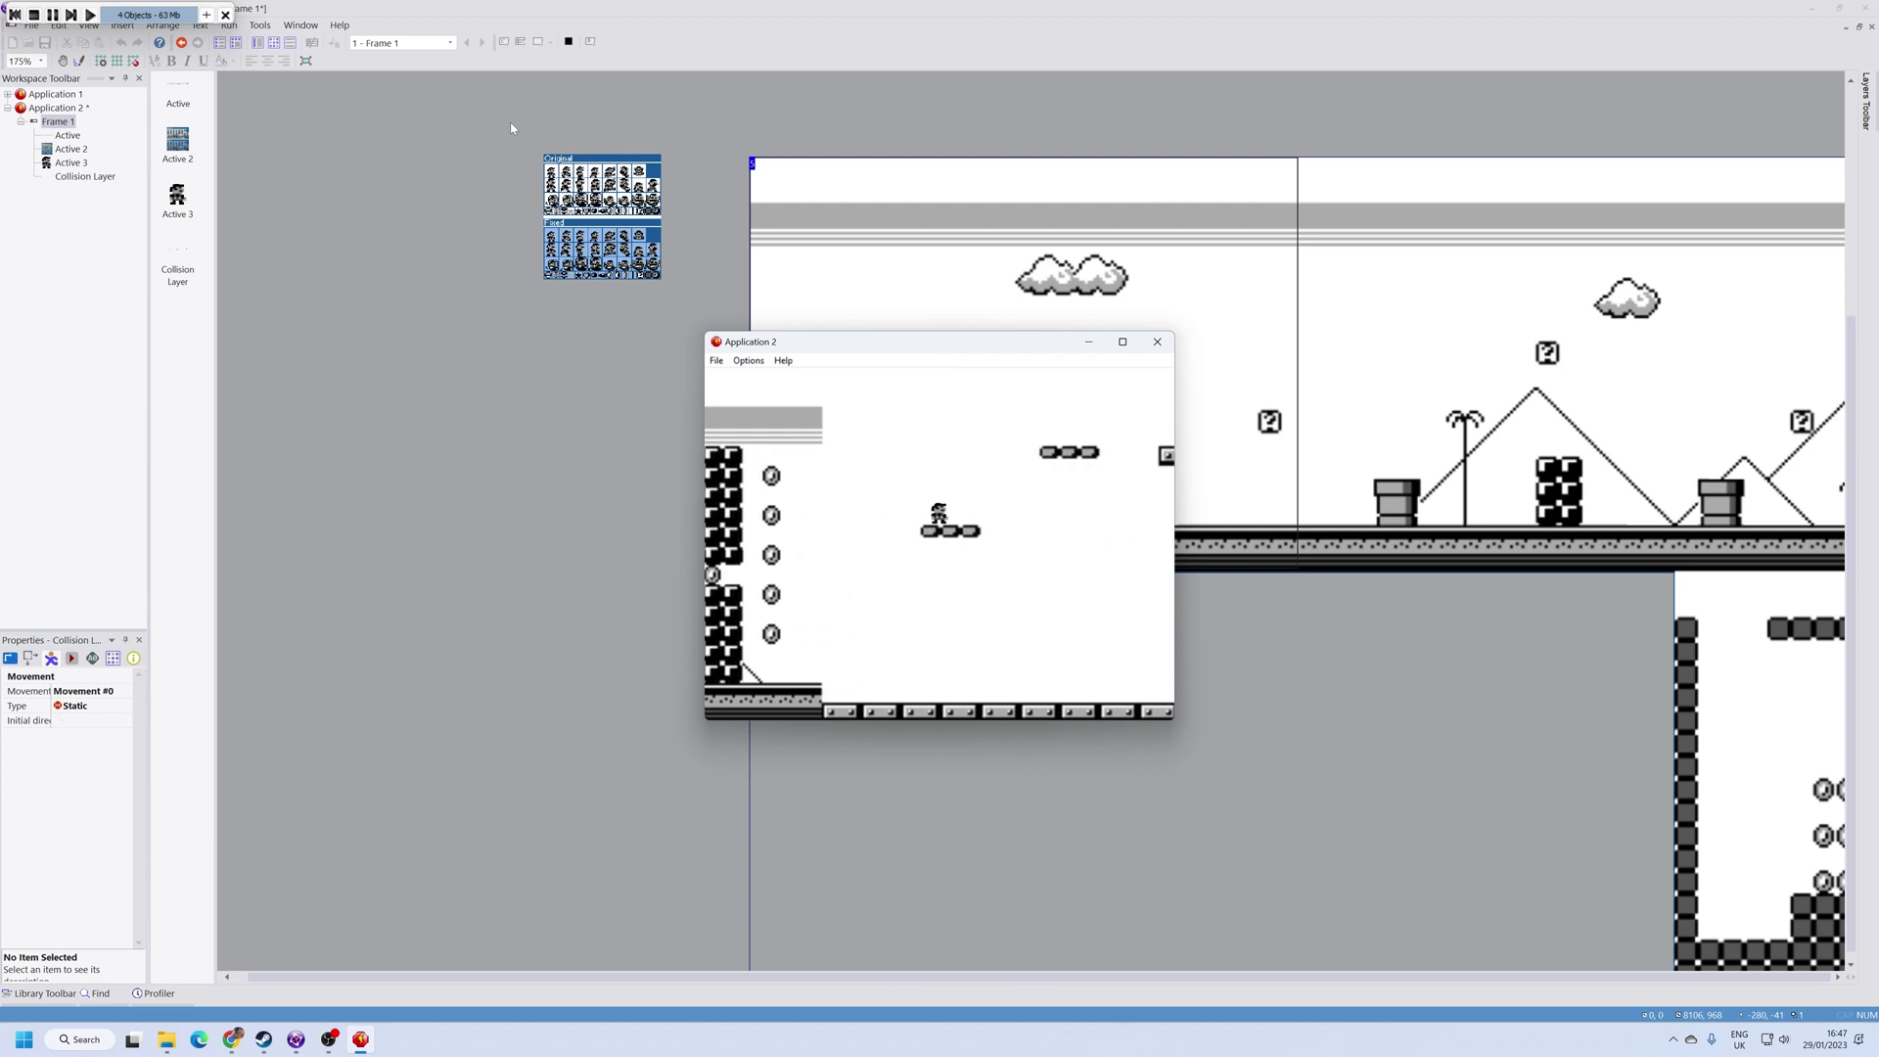
{"action": "key", "text": "Up"}
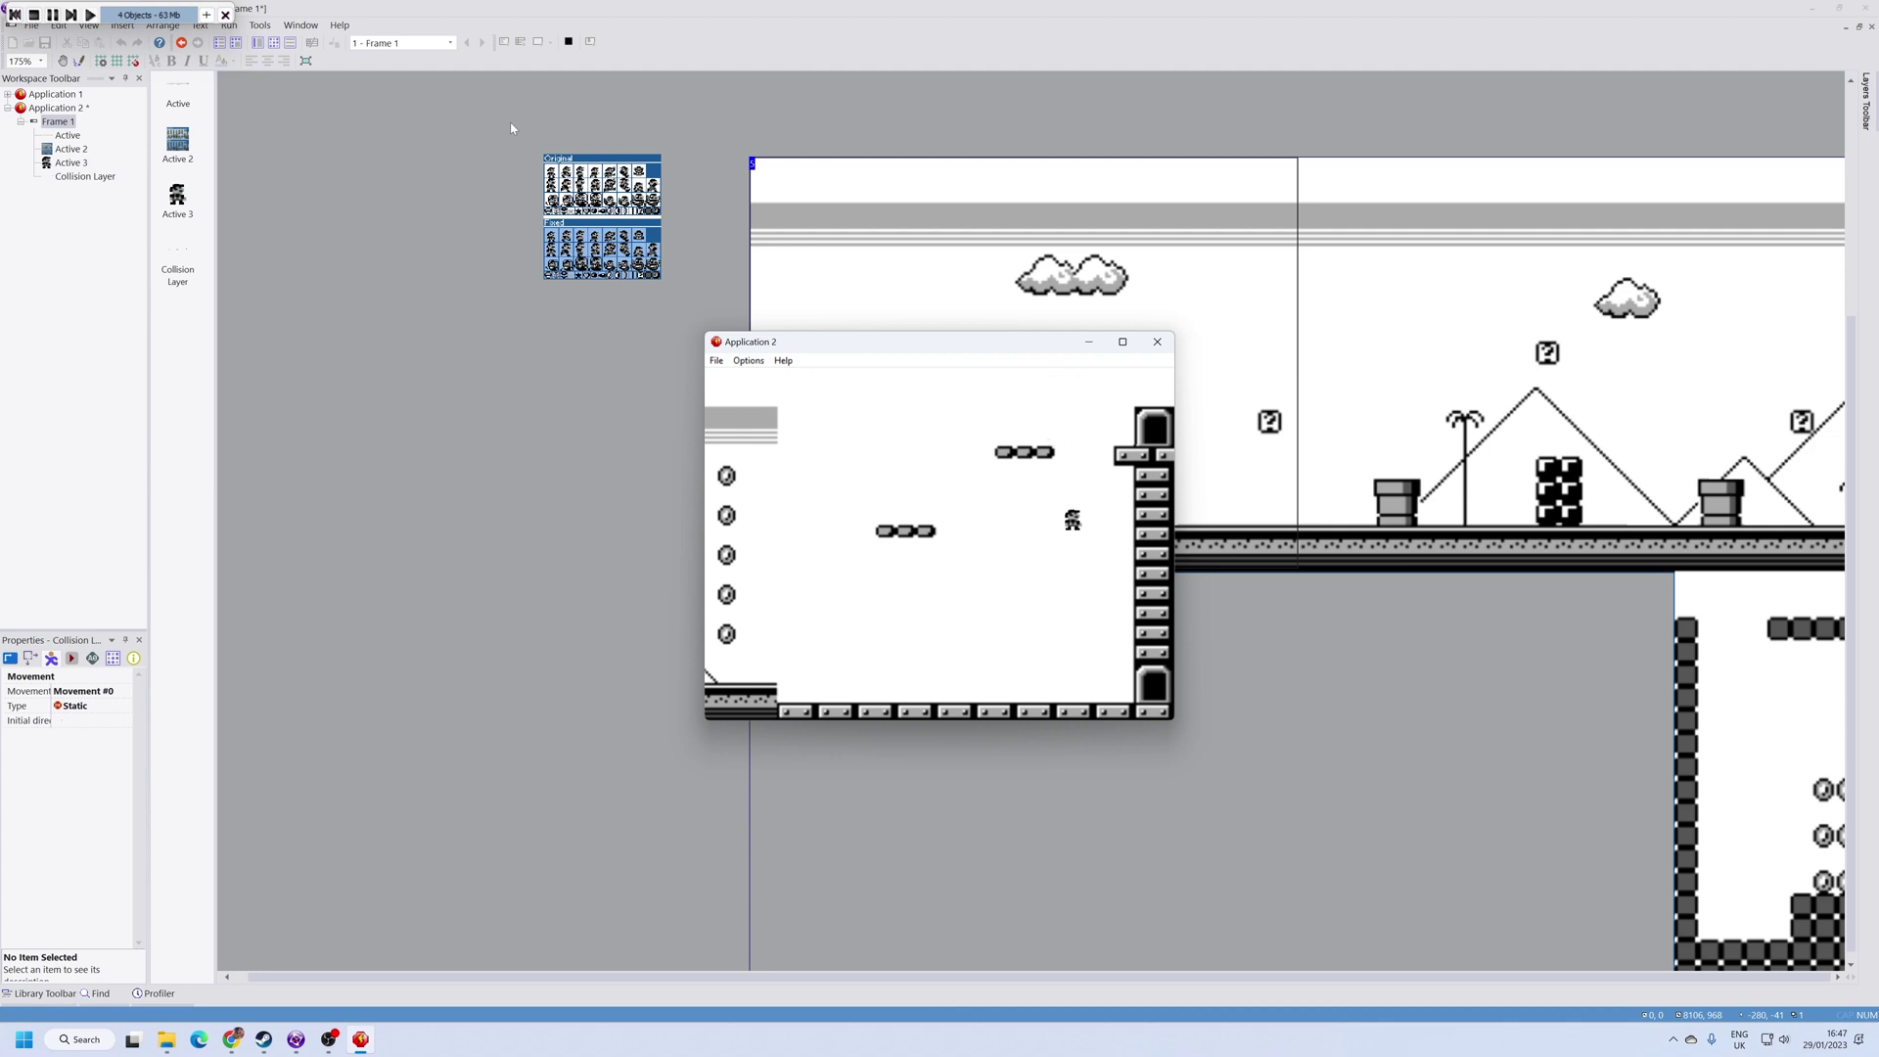
{"action": "key", "text": "Left"}
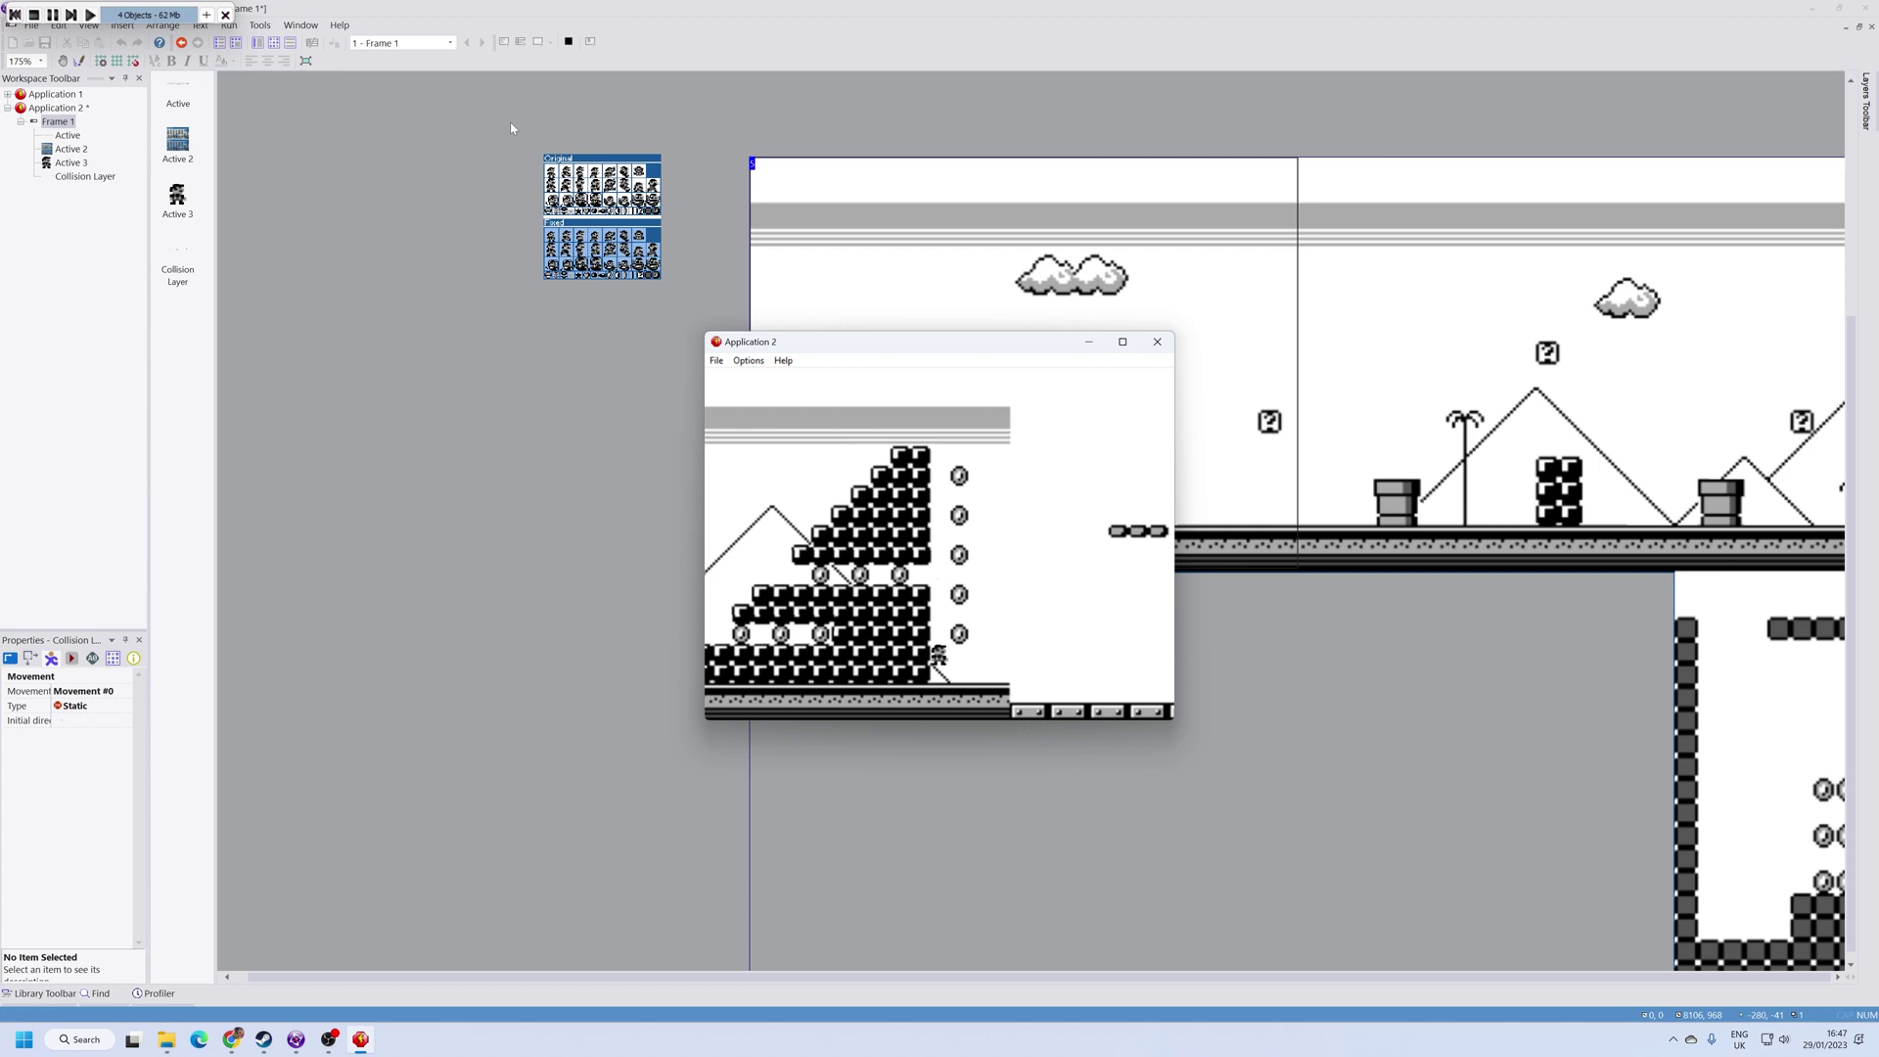
{"action": "key", "text": "Up"}
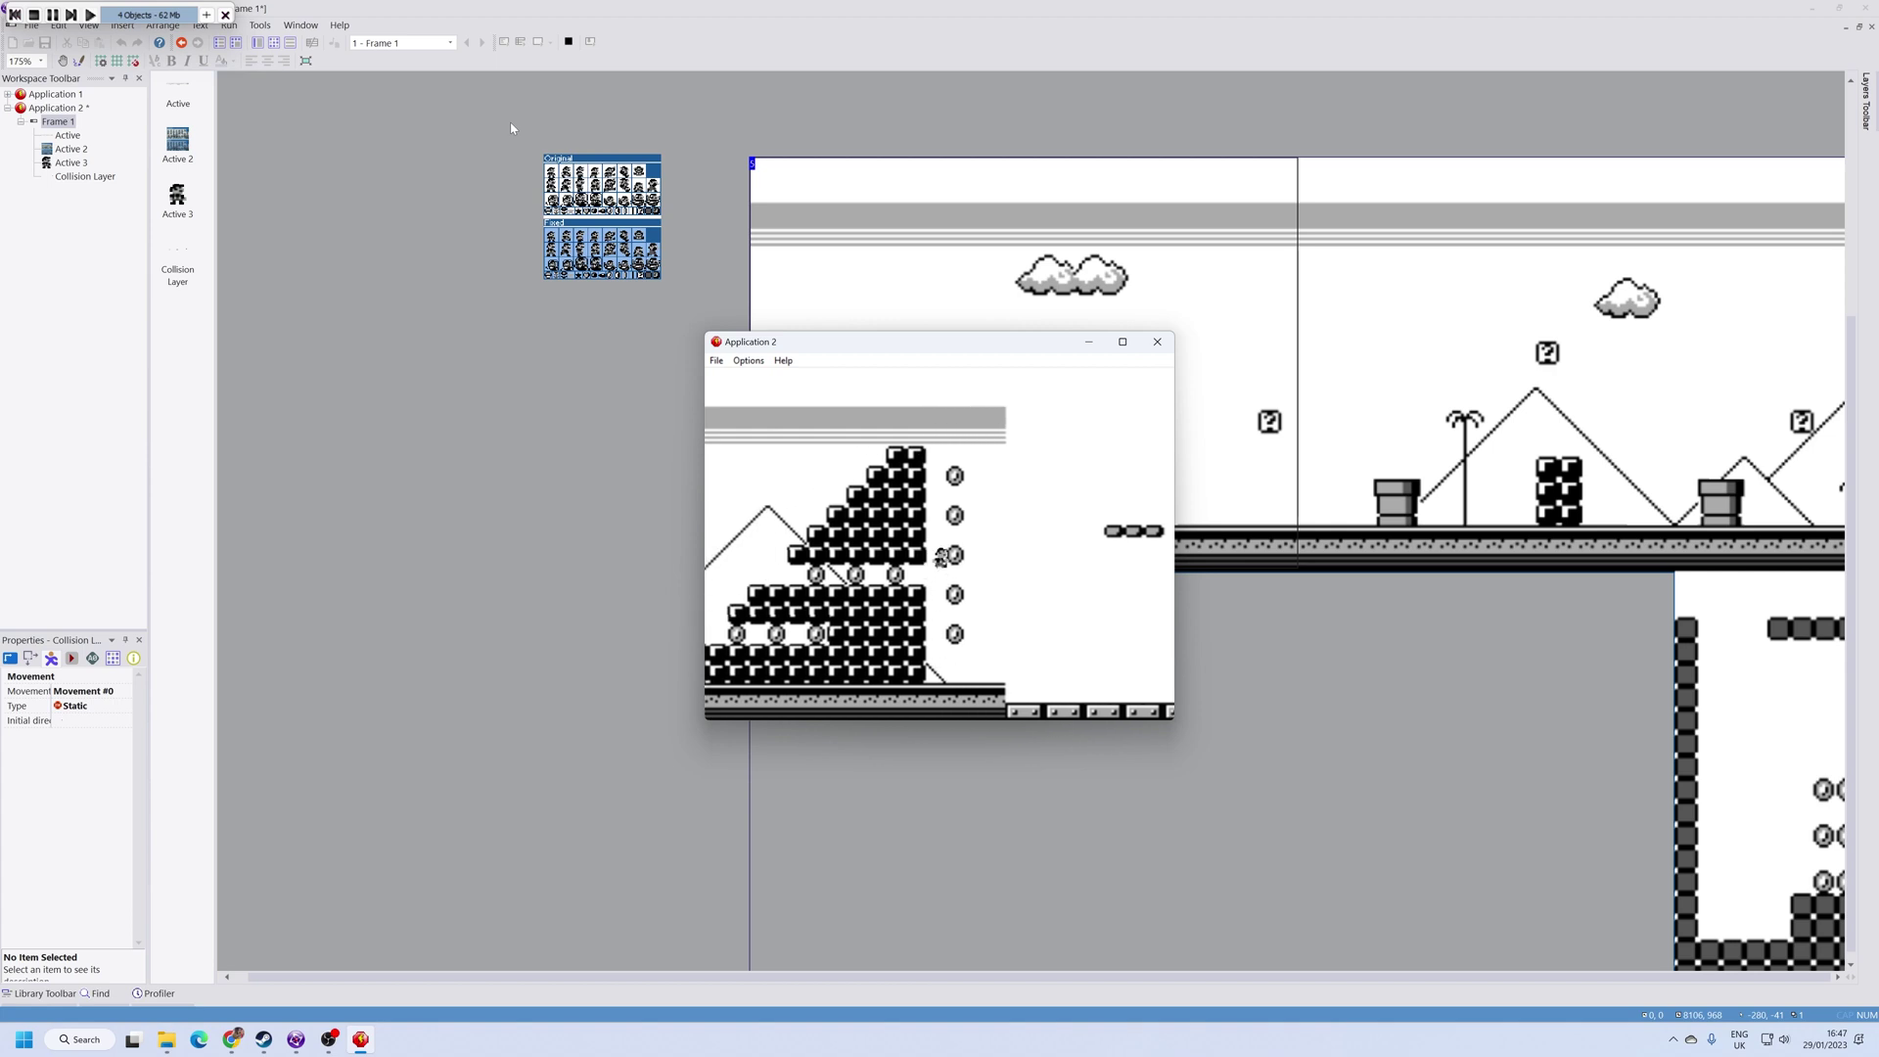
Step: Climb back up the staircase to its top with jumps, moving into position for the platforms
{"action": "key", "text": "Left"}
{"action": "key", "text": "Up"}
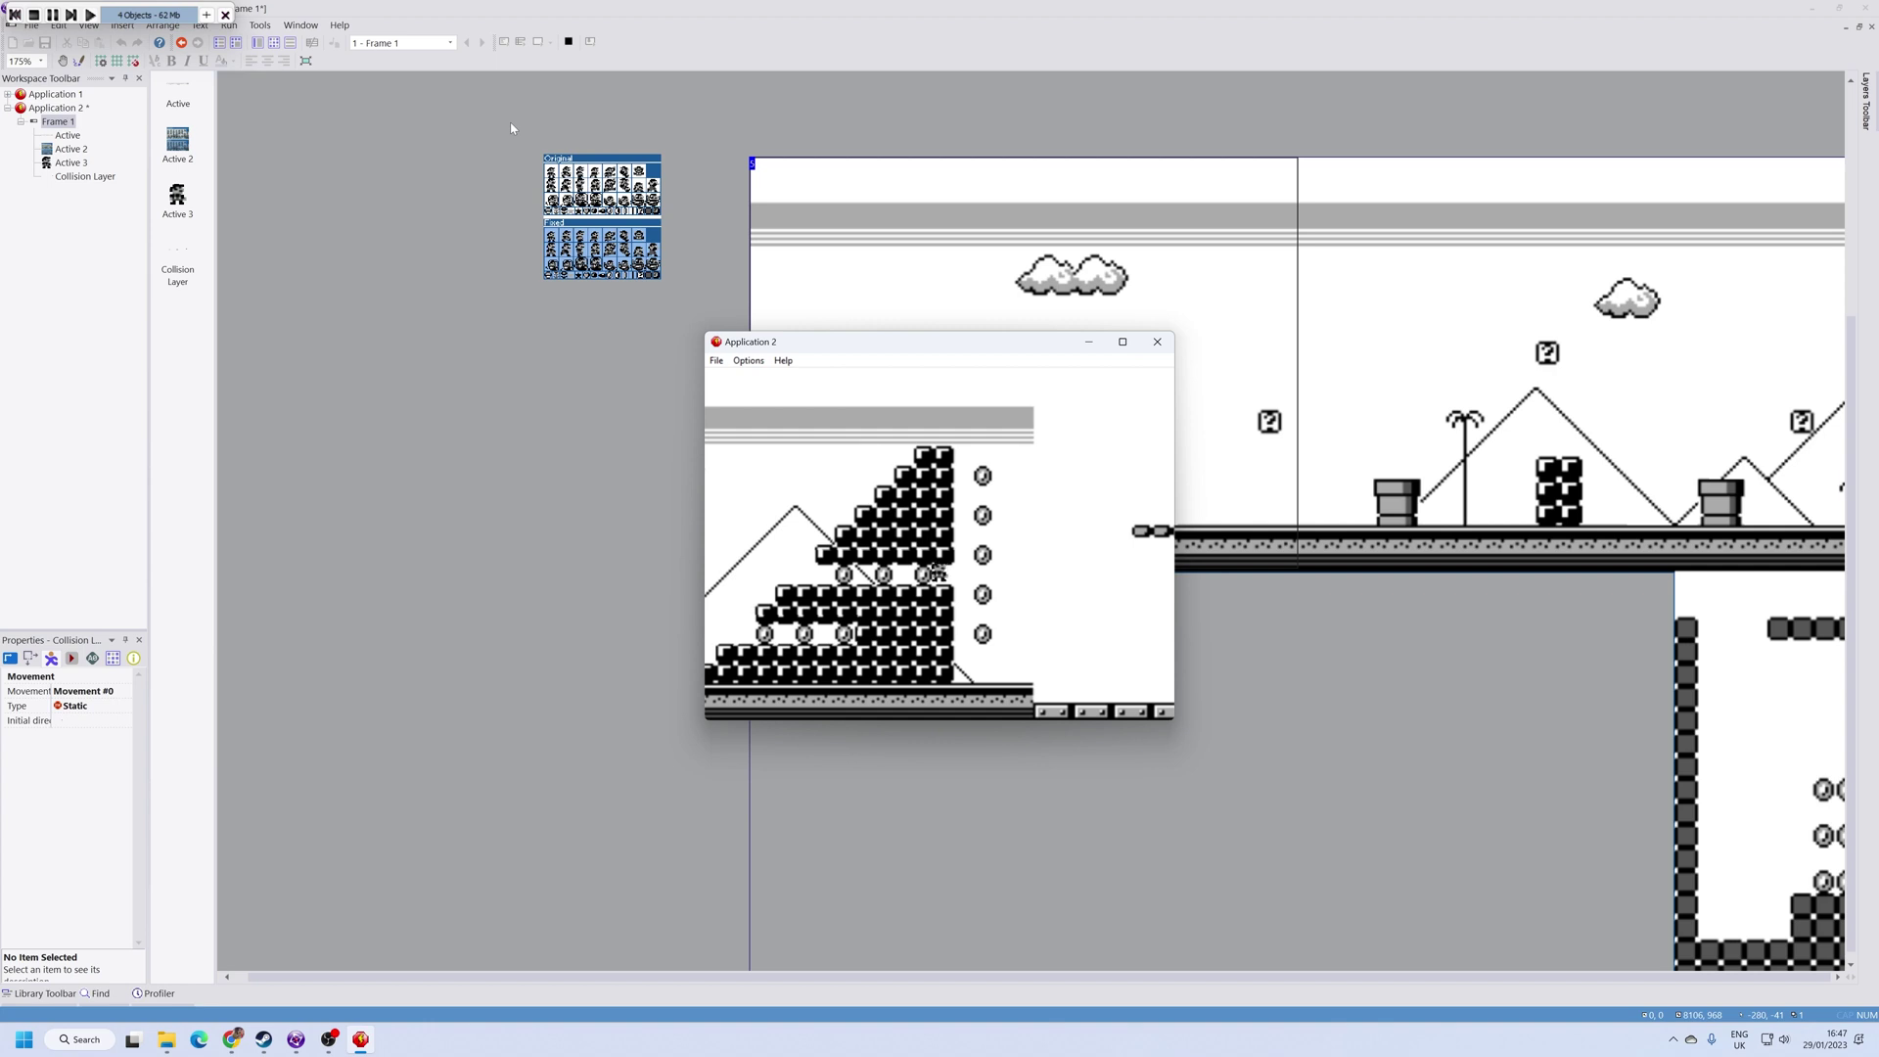
{"action": "key", "text": "Left"}
{"action": "key", "text": "Up"}
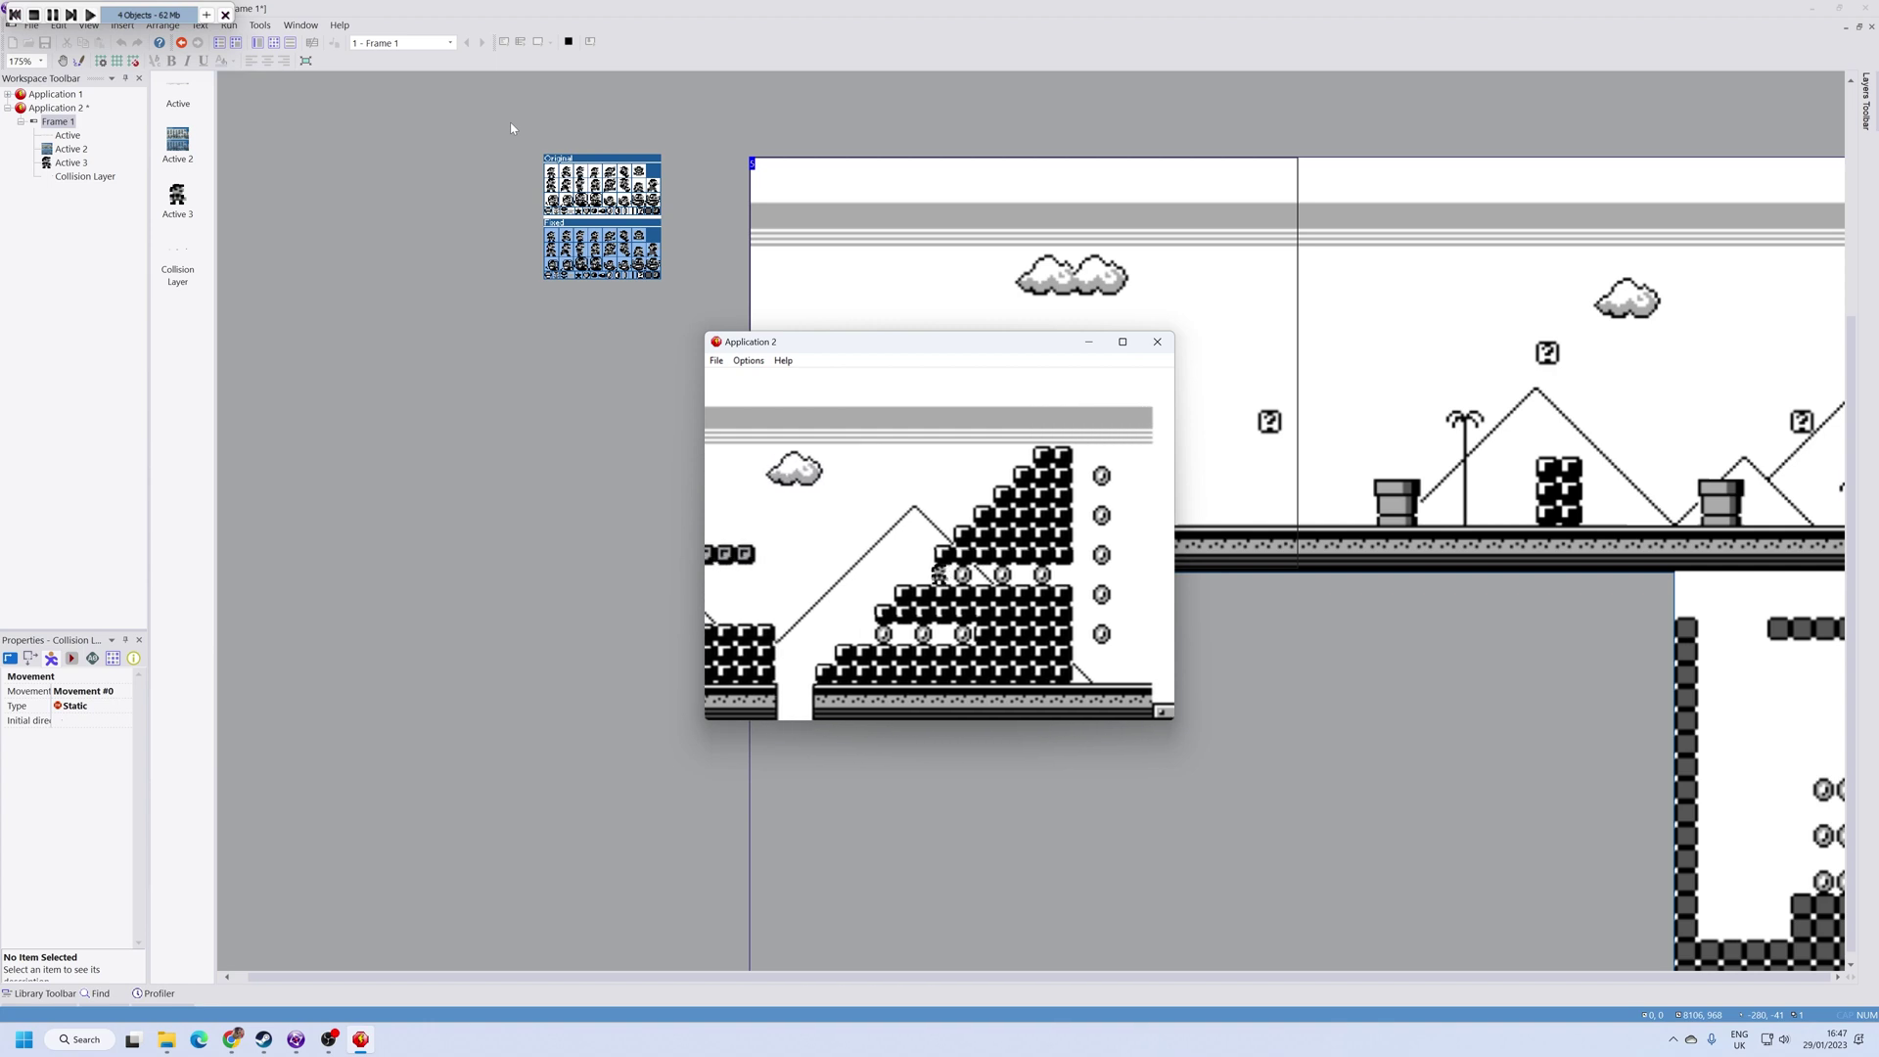
{"action": "key", "text": "Right"}
{"action": "key", "text": "Right"}
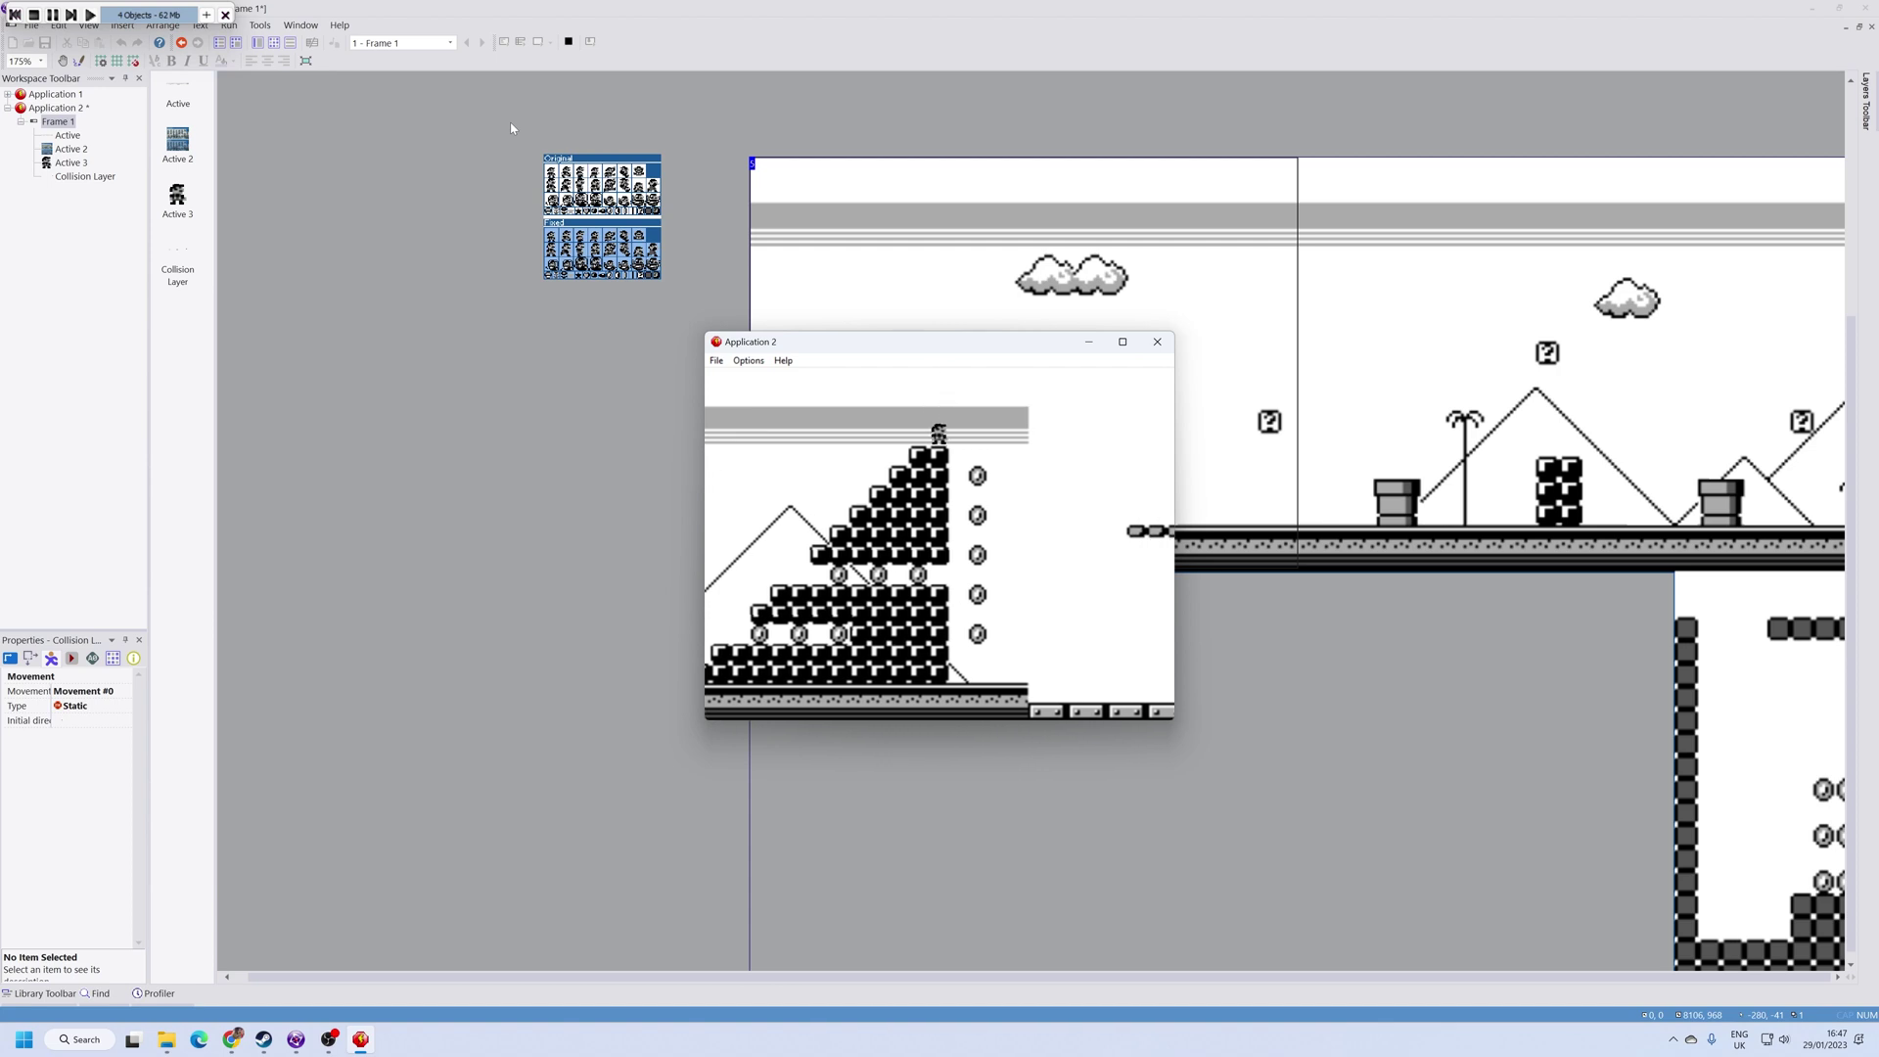
Step: Jump right off the staircase top and land Mario on a small floating platform
{"action": "key", "text": "Up"}
{"action": "key", "text": "Right"}
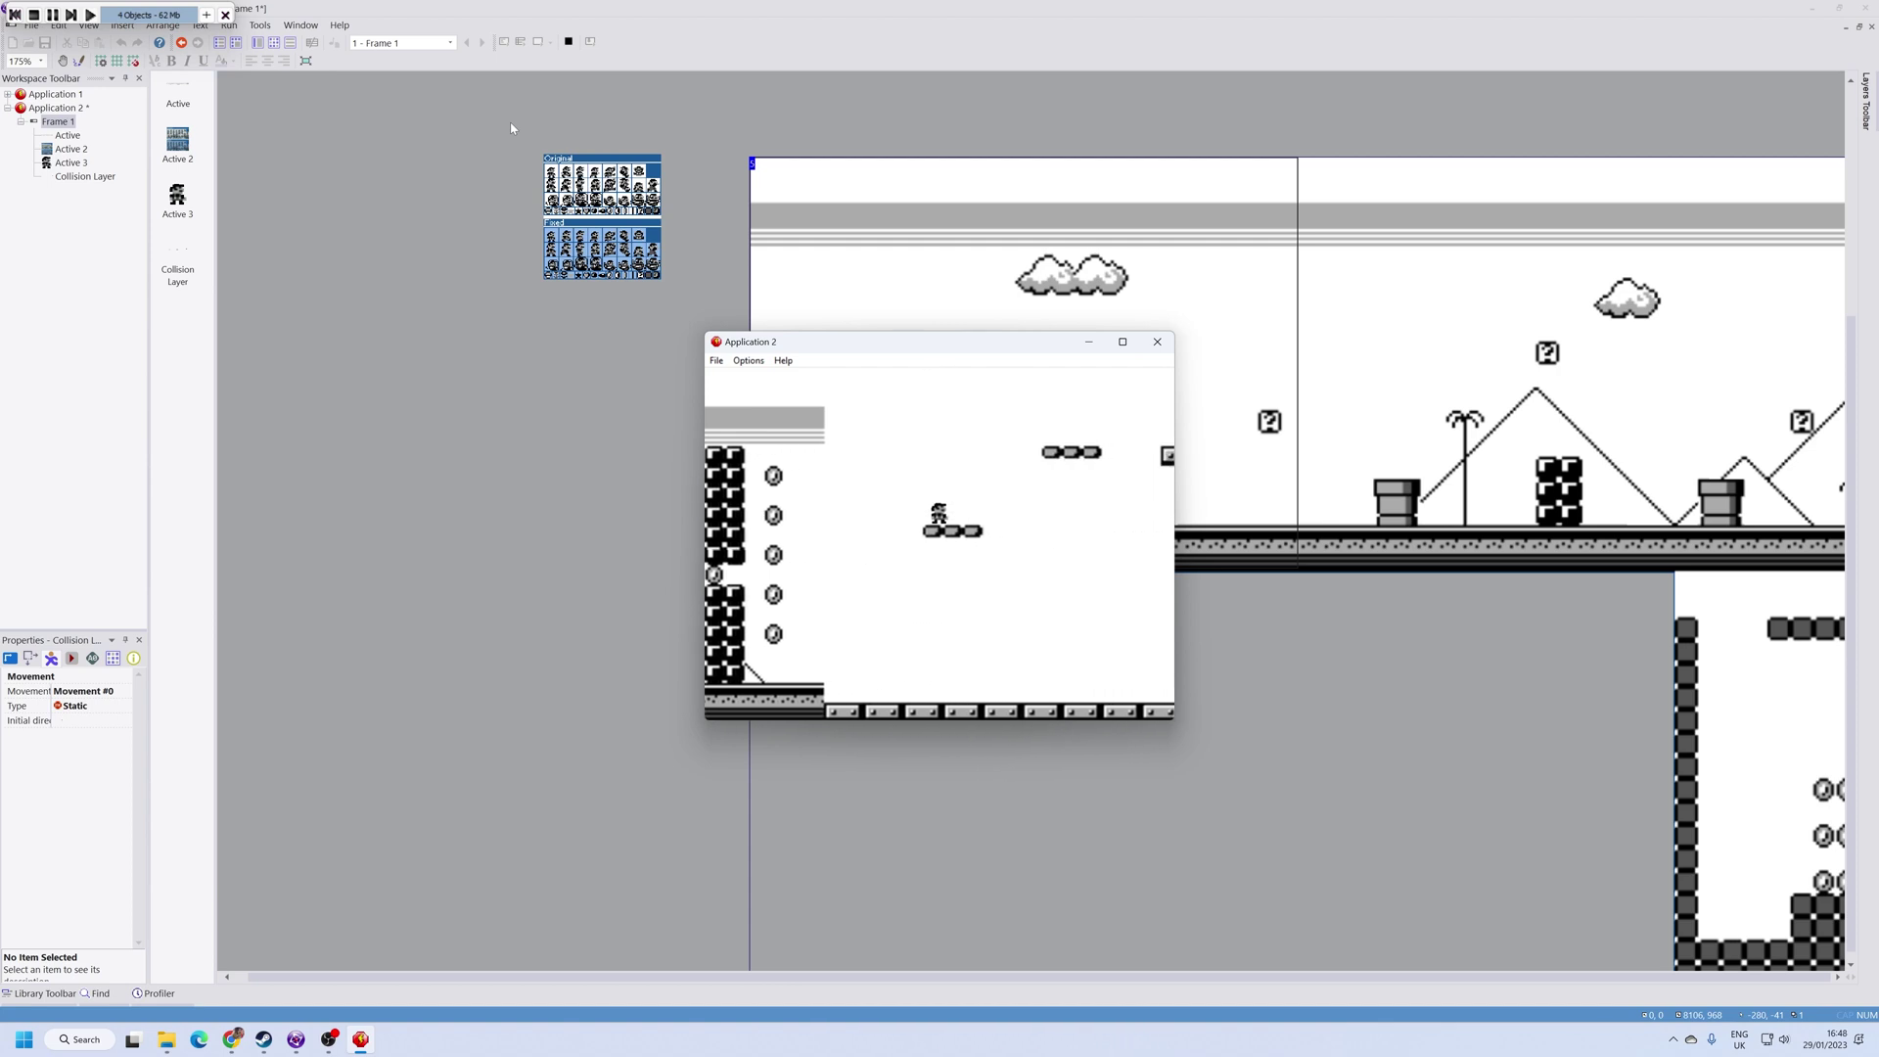